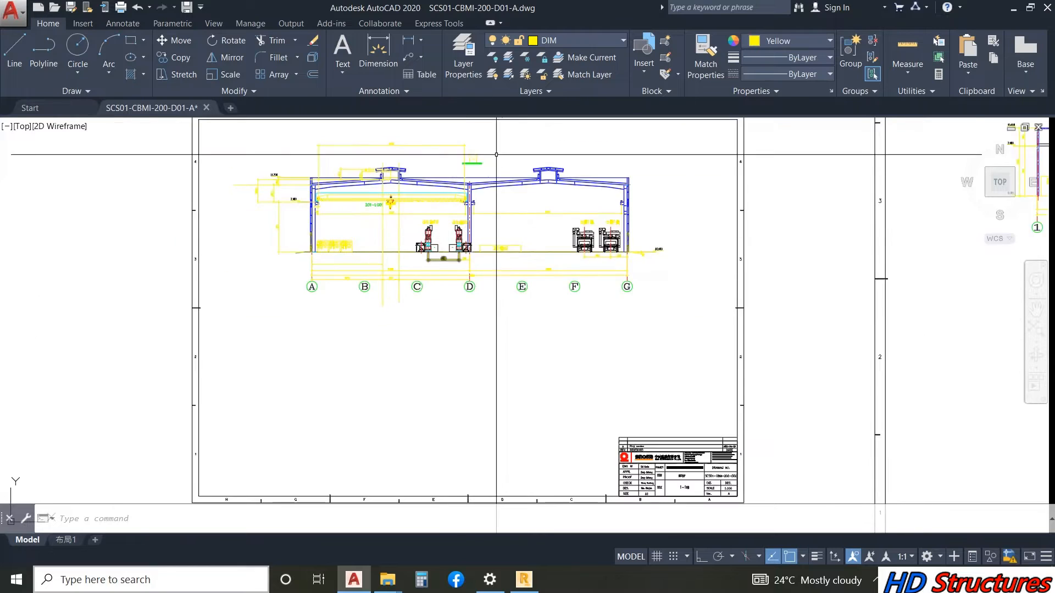
- Look over the building's cross-section and longitudinal elevation sheets in the drawing
{"action": "scroll", "coordinate": [463, 209], "scroll_direction": "down", "scroll_amount": 1}
{"action": "scroll", "coordinate": [462, 210], "scroll_direction": "down", "scroll_amount": 6}
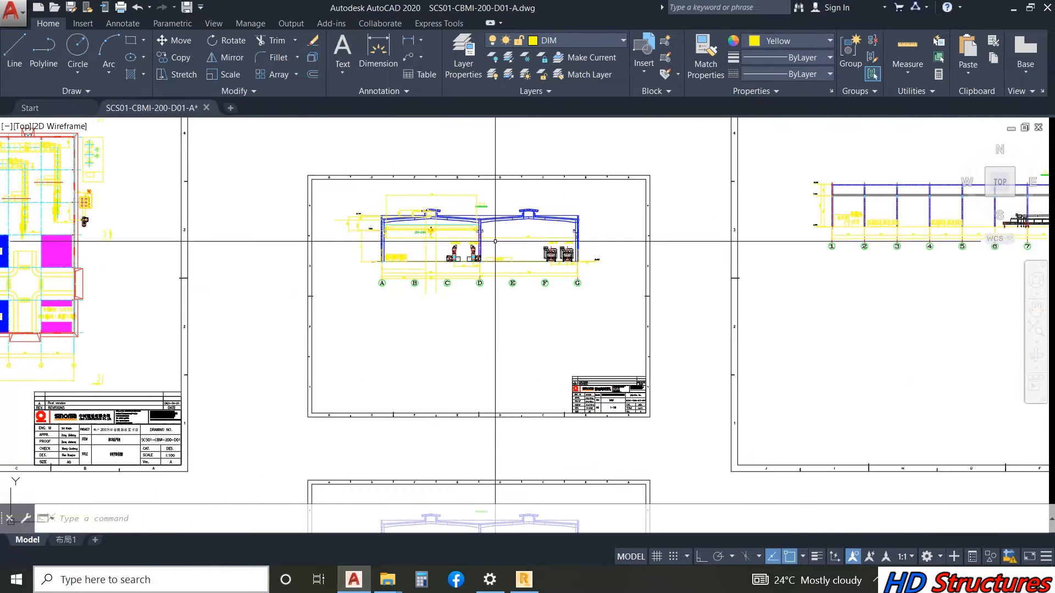
{"action": "scroll", "coordinate": [682, 231], "scroll_direction": "up", "scroll_amount": 5}
{"action": "scroll", "coordinate": [662, 234], "scroll_direction": "down", "scroll_amount": 4}
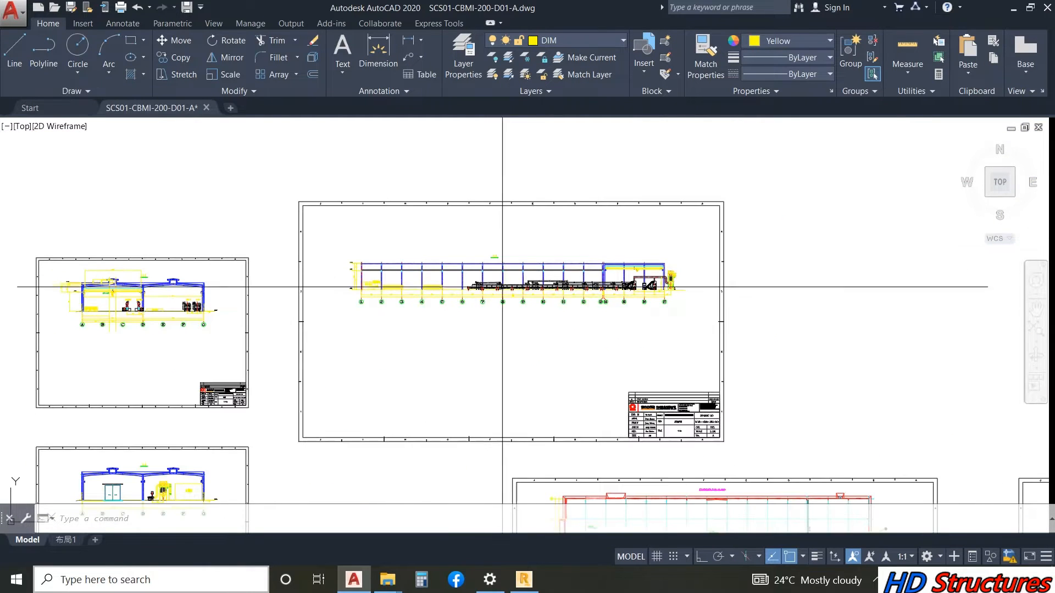
- Switch to Autodesk Robot Structural Analysis, start a new 3D frame project and dismiss the startup tip
{"action": "mouse_move", "coordinate": [529, 578]}
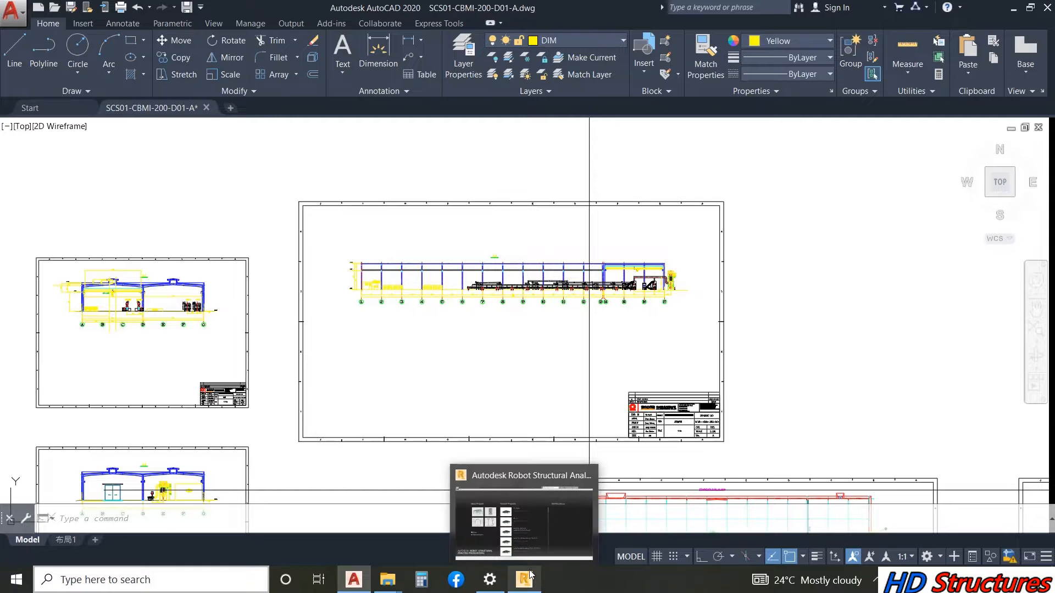
{"action": "left_click", "coordinate": [517, 523]}
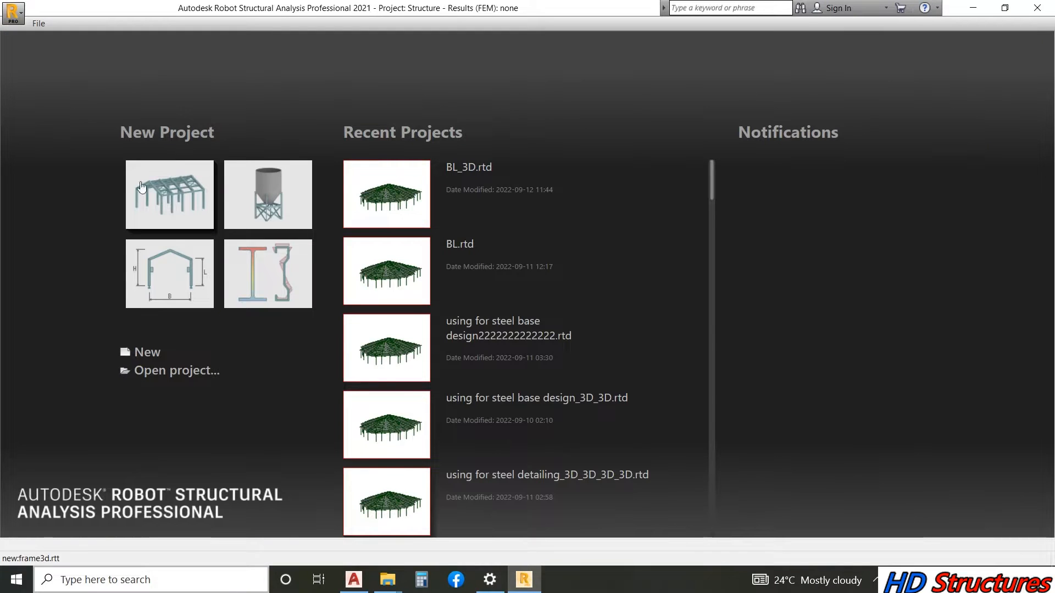
{"action": "left_click", "coordinate": [171, 187]}
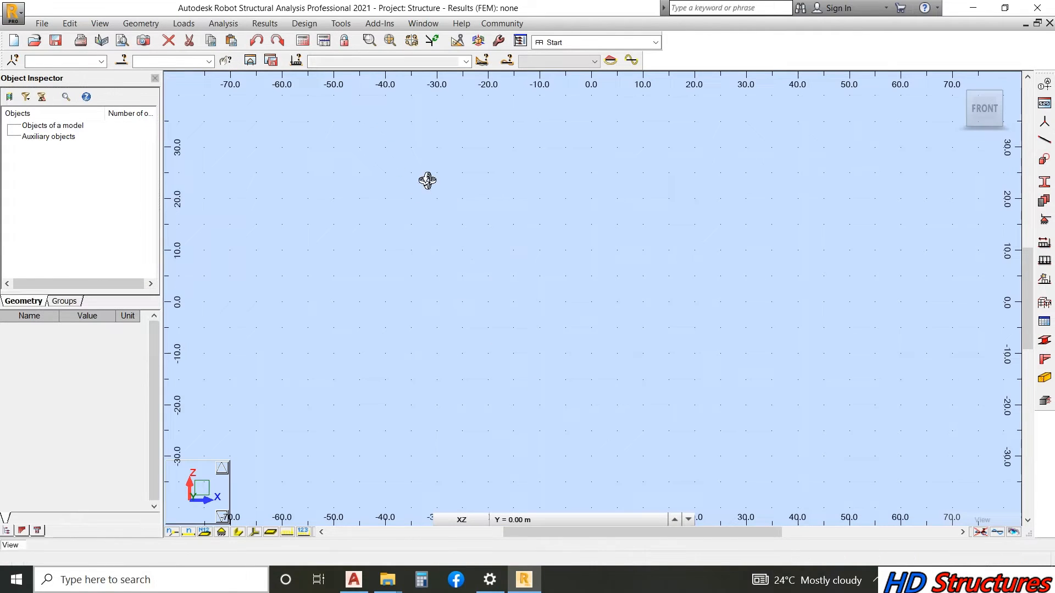
{"action": "left_click", "coordinate": [477, 520]}
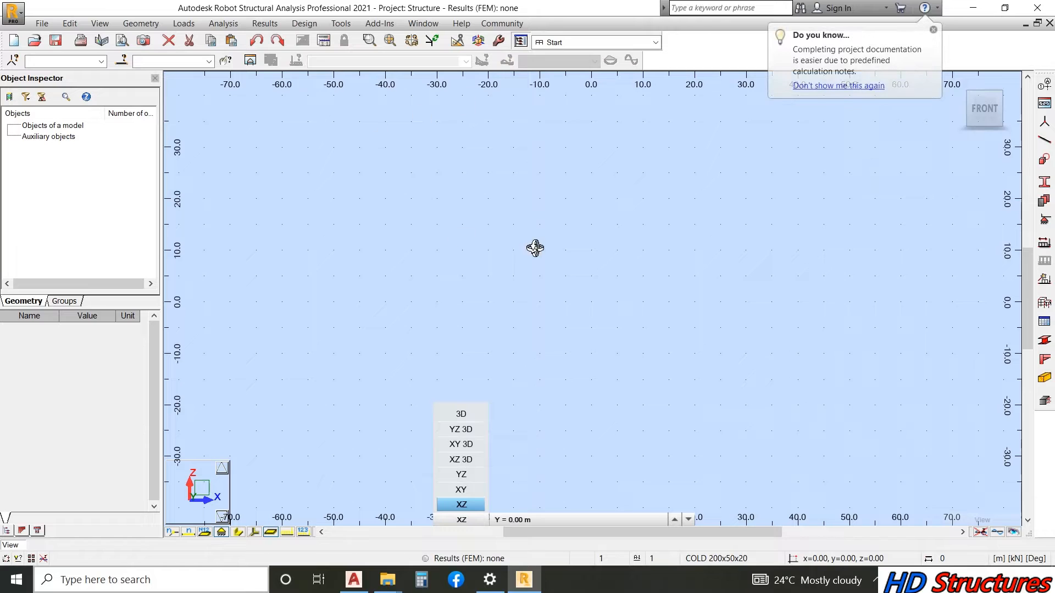
{"action": "left_click", "coordinate": [522, 212]}
{"action": "left_click", "coordinate": [933, 29]}
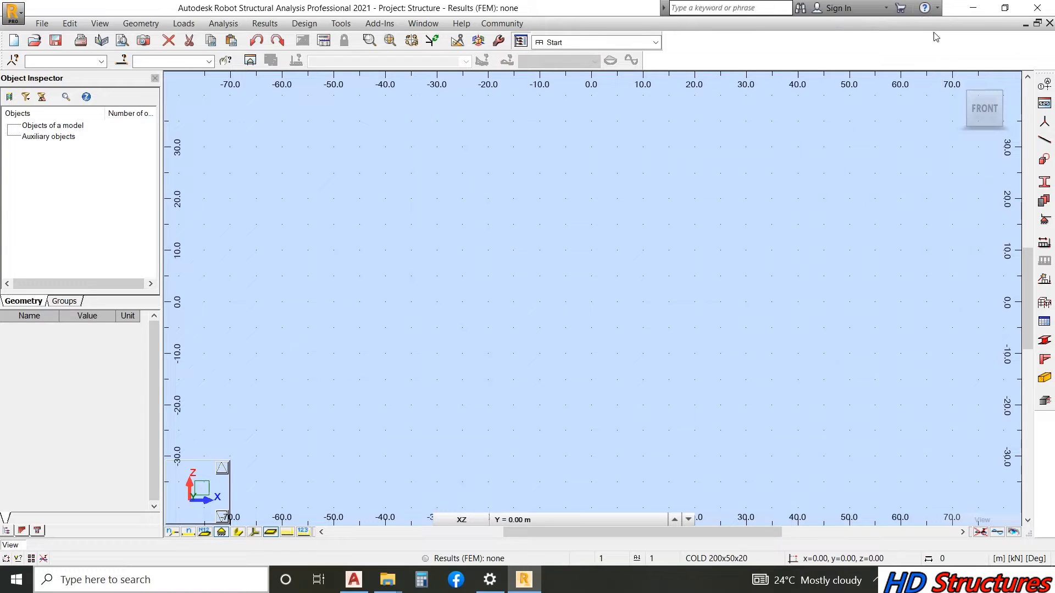
- Review the general Preferences for languages, view, desktop, toolbar, printout and advanced options, and leave them without changes
{"action": "left_click", "coordinate": [379, 23]}
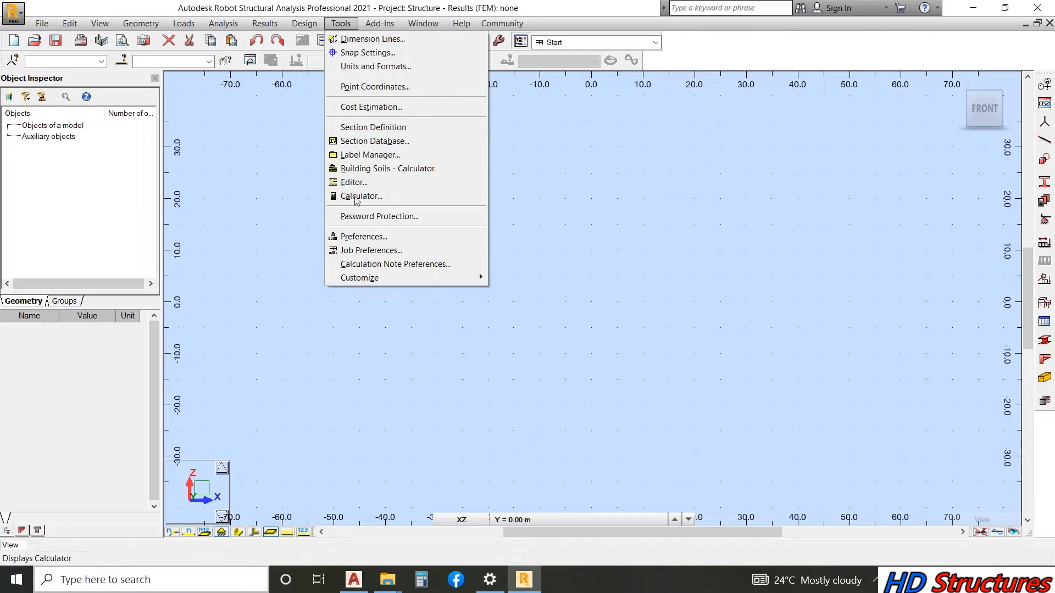
{"action": "left_click", "coordinate": [369, 238]}
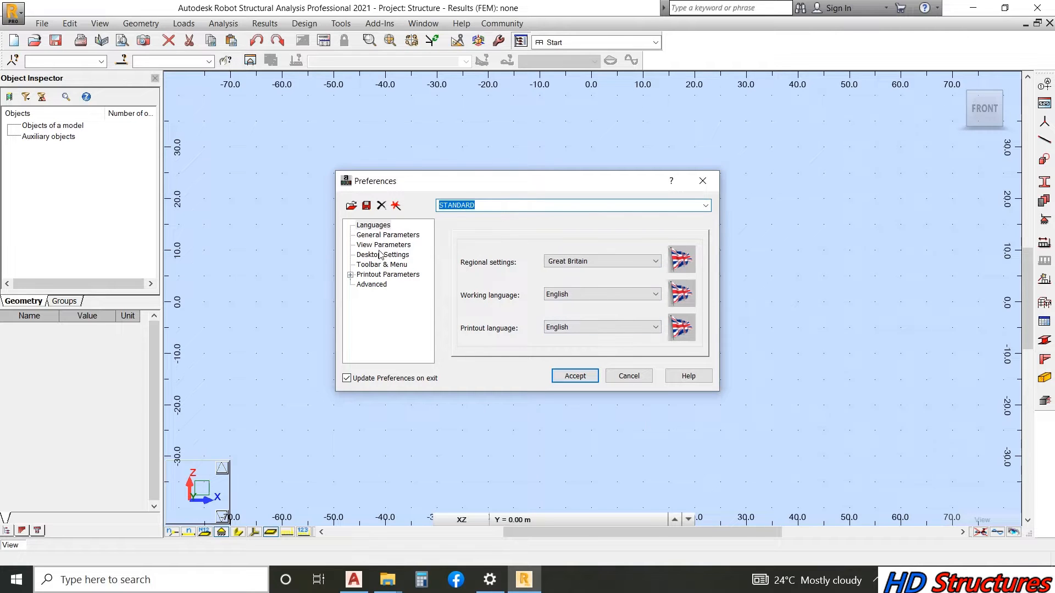
{"action": "left_click", "coordinate": [370, 284]}
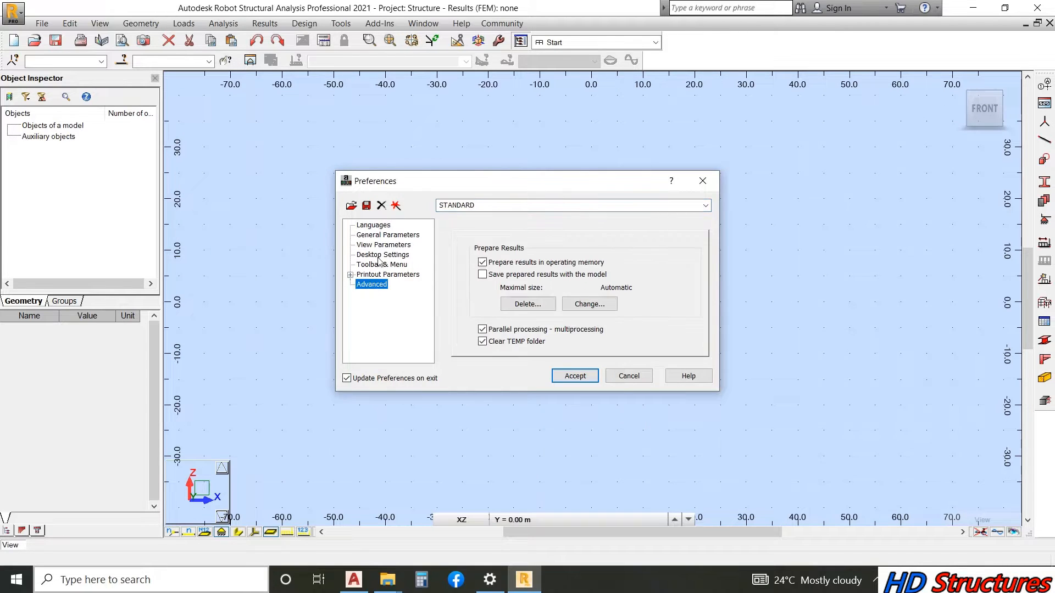
{"action": "left_click", "coordinate": [379, 227]}
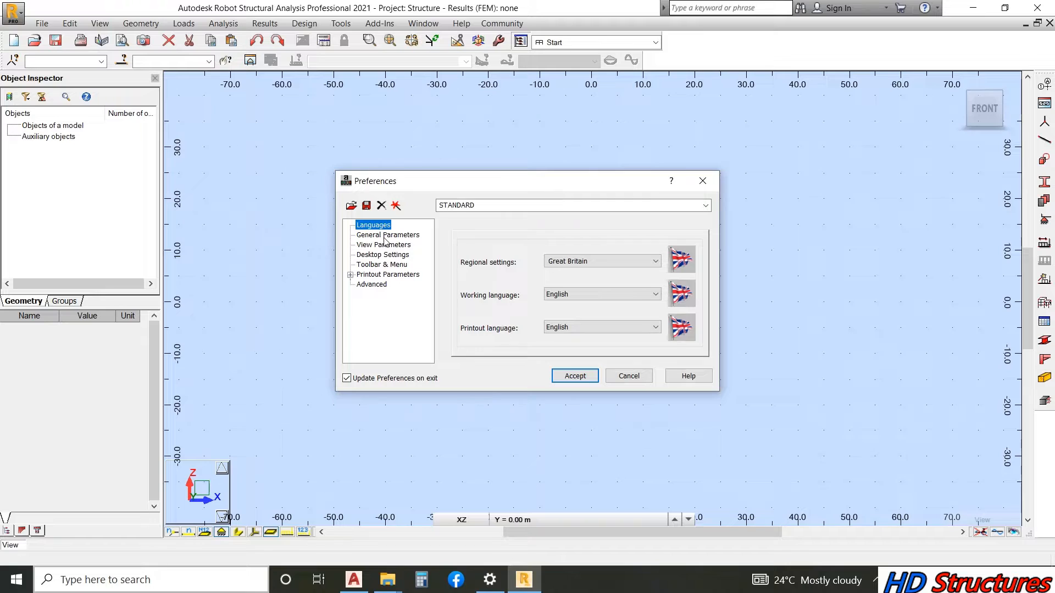
{"action": "left_click", "coordinate": [386, 235]}
{"action": "left_click", "coordinate": [383, 245]}
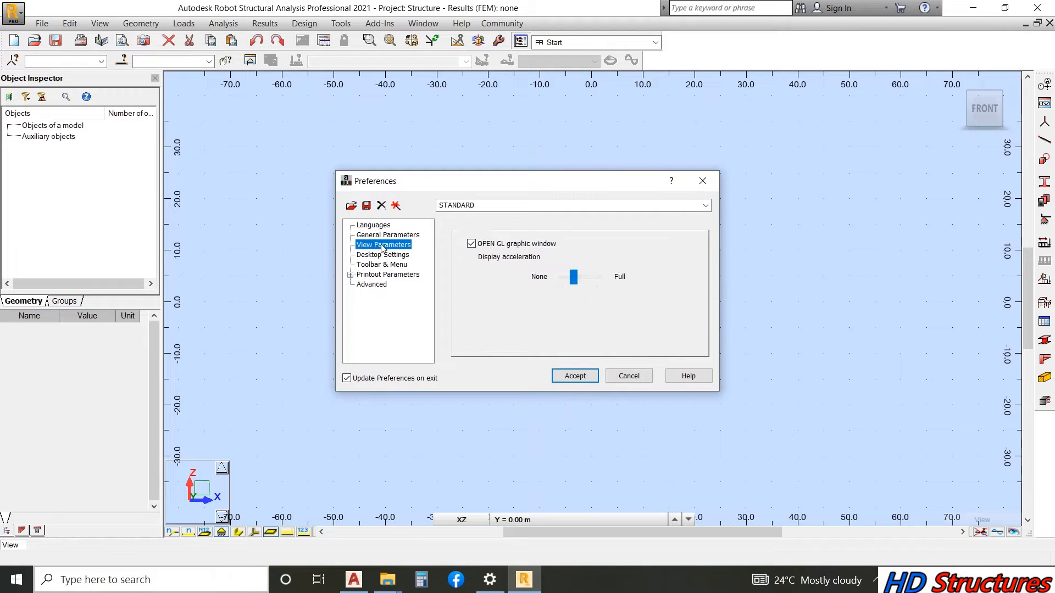
{"action": "left_click", "coordinate": [380, 256]}
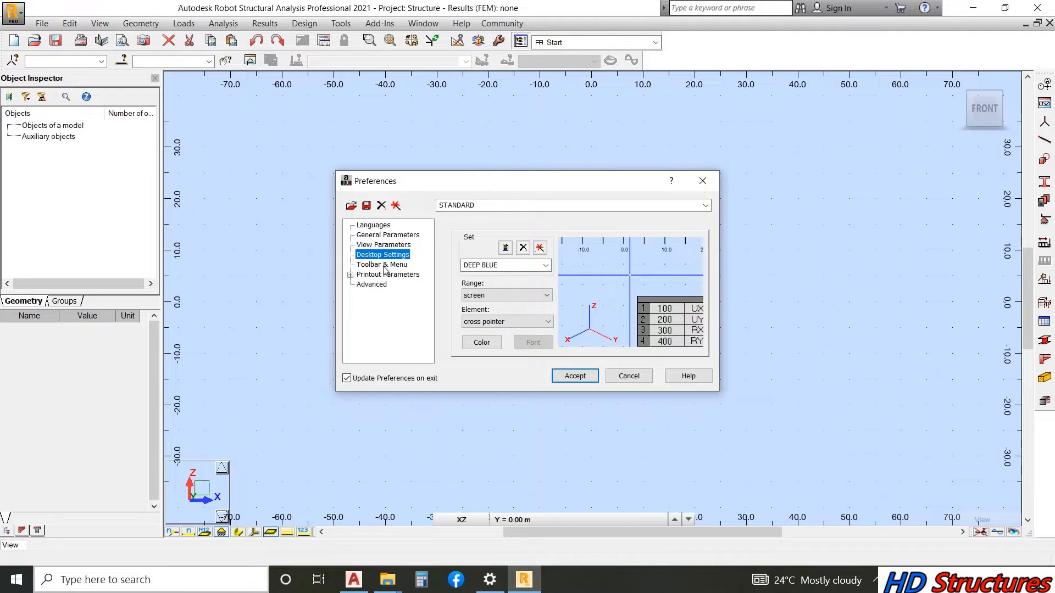
{"action": "left_click", "coordinate": [385, 265]}
{"action": "left_click", "coordinate": [383, 275]}
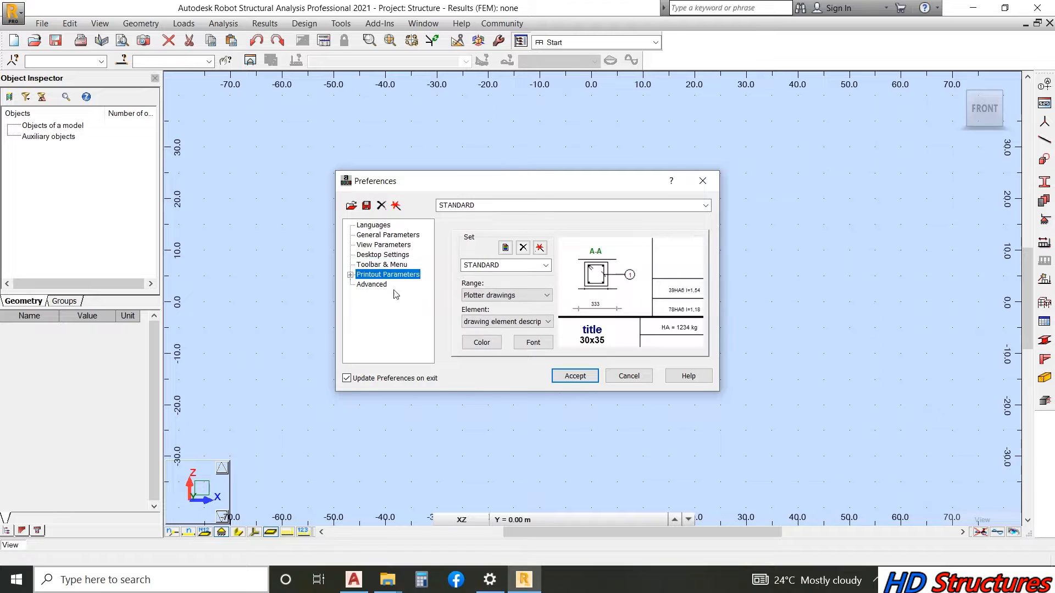
{"action": "left_click", "coordinate": [629, 375]}
- Open Job Preferences and review the units and formats for dimensions, forces, other quantities and unit edition
{"action": "left_click", "coordinate": [313, 24]}
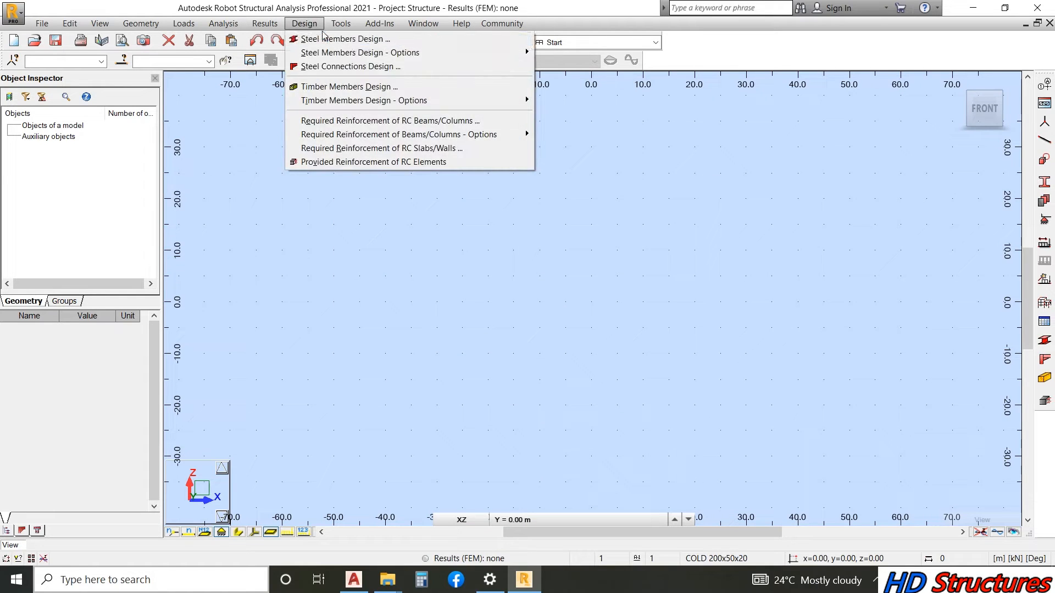
{"action": "mouse_move", "coordinate": [340, 23]}
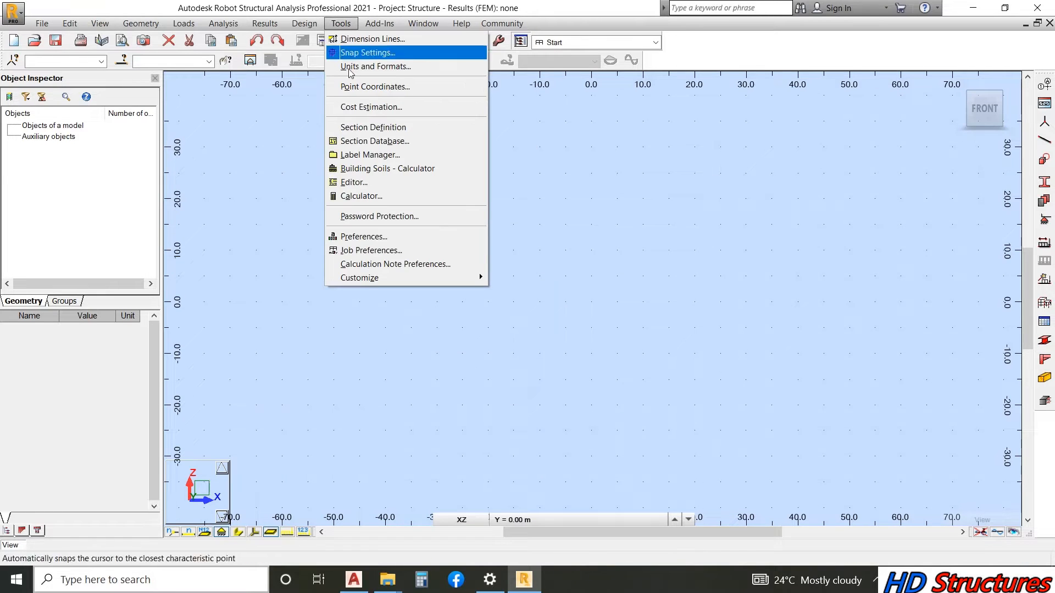
{"action": "left_click", "coordinate": [383, 253]}
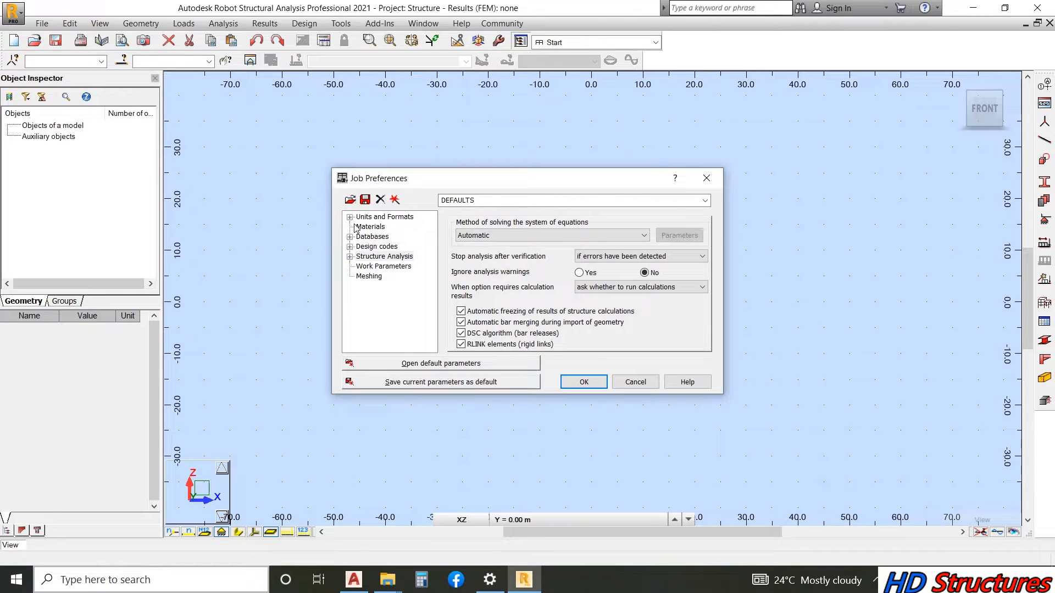
{"action": "left_click", "coordinate": [350, 218]}
{"action": "left_click", "coordinate": [369, 227]}
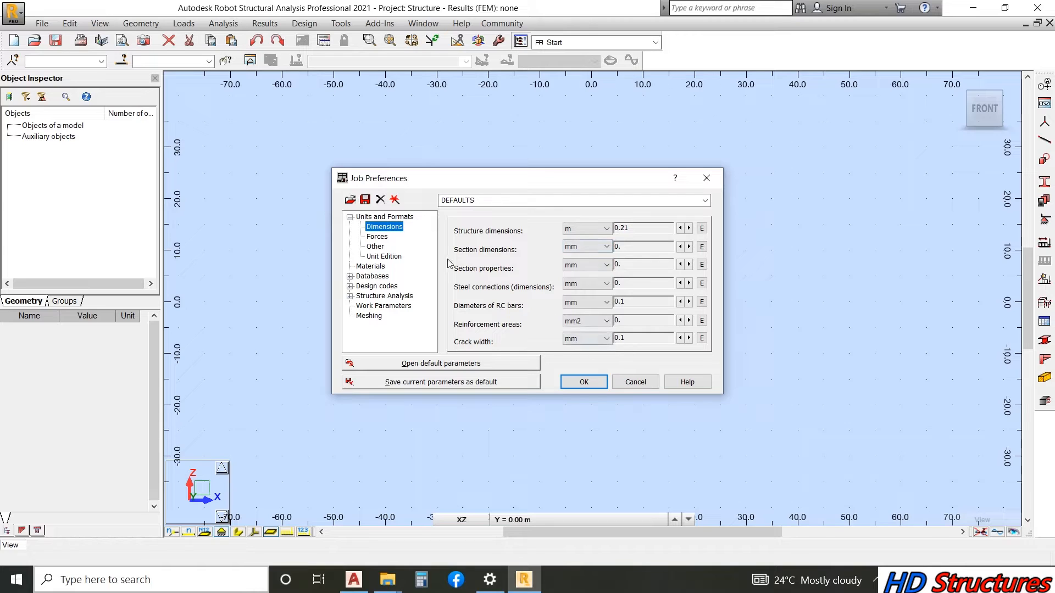
{"action": "left_click", "coordinate": [379, 237]}
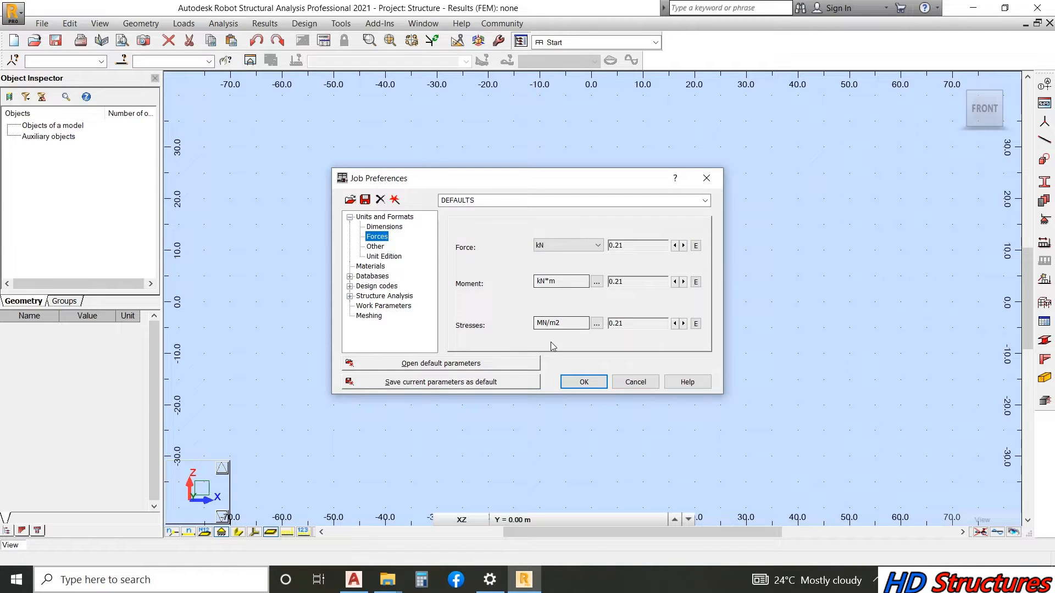
{"action": "left_click", "coordinate": [378, 249]}
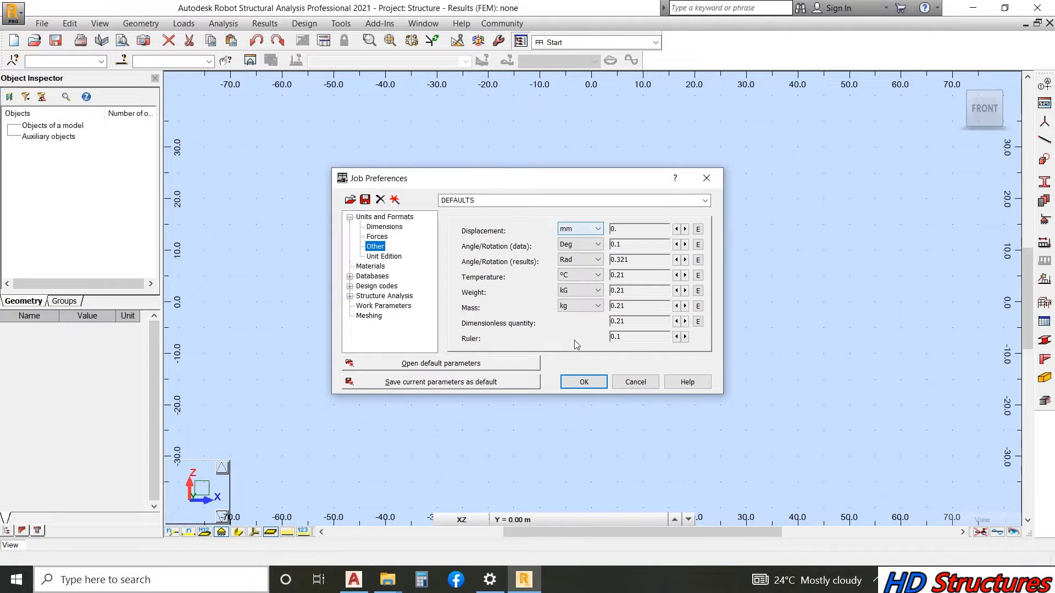
{"action": "left_click", "coordinate": [387, 257]}
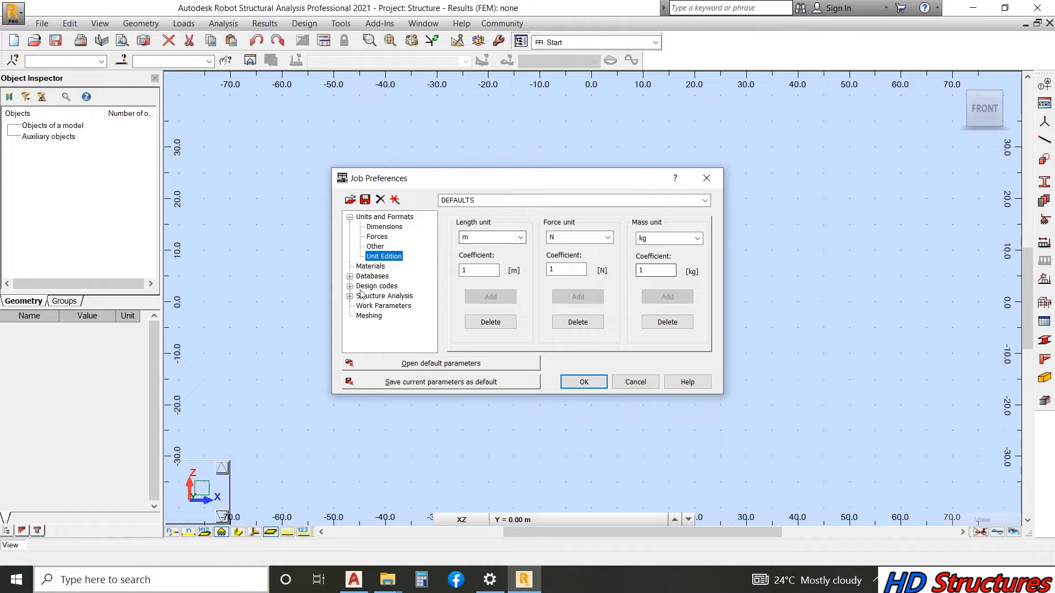
- Set the job's material standard to British
{"action": "left_click", "coordinate": [370, 268]}
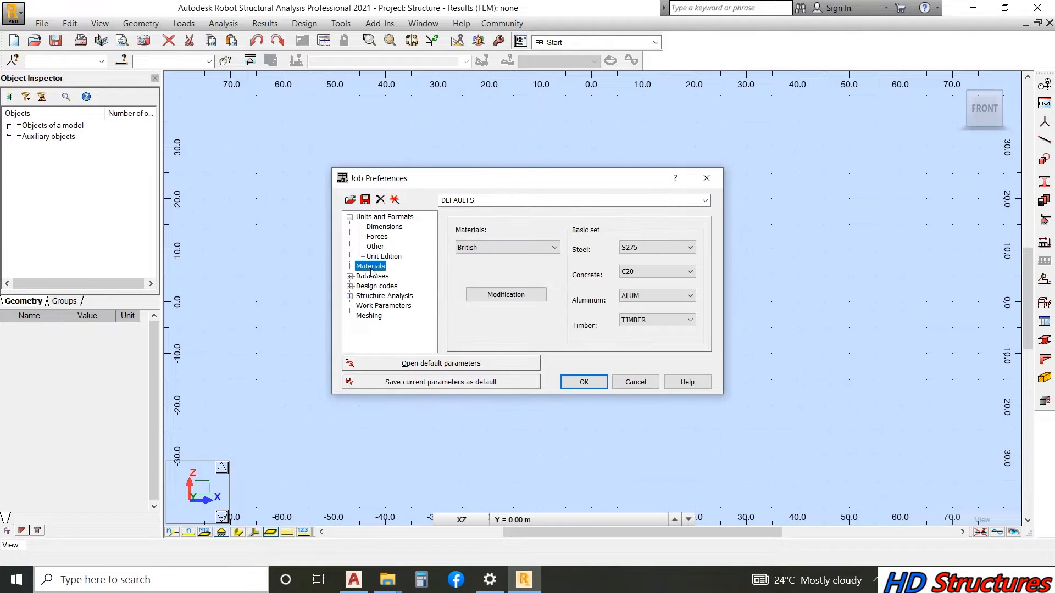
{"action": "left_click", "coordinate": [507, 248]}
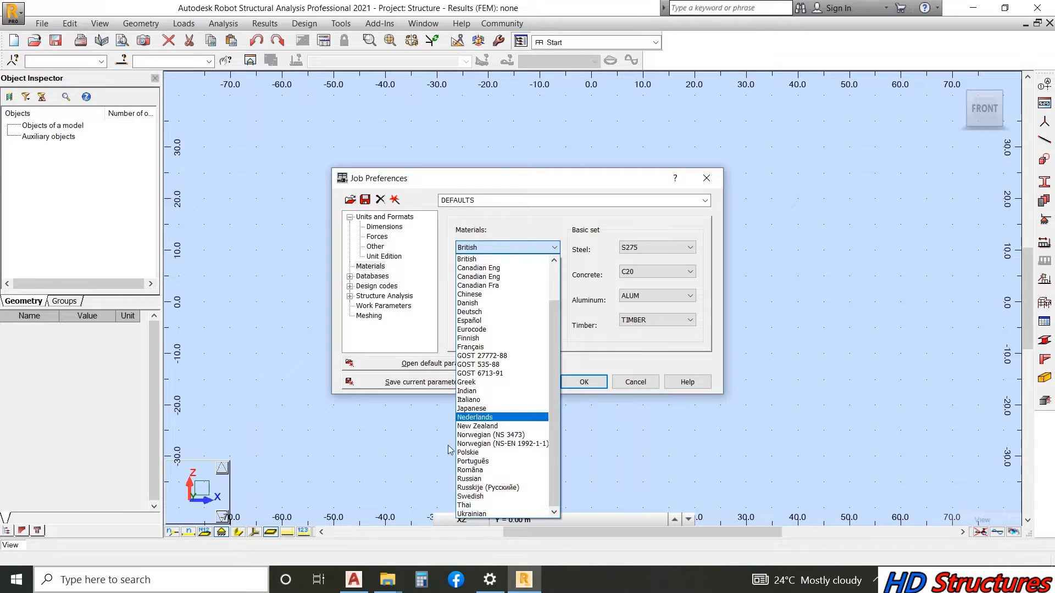
{"action": "left_click", "coordinate": [469, 258]}
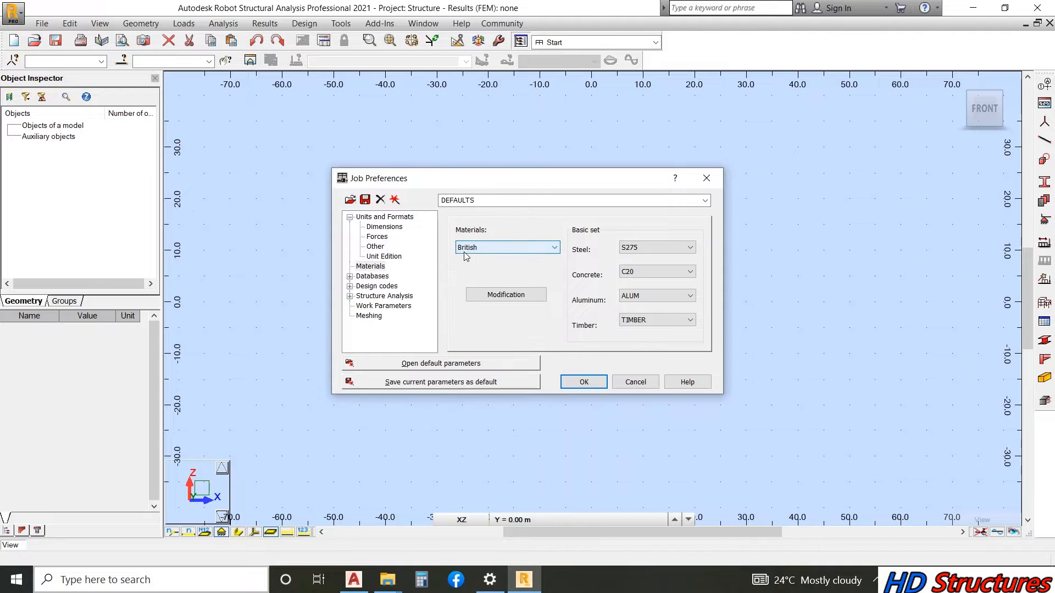
- Review the job's databases for steel and timber sections, vehicle loads, standard loads, bolts, anchor bolts, reinforcing bars and wire fabrics
{"action": "left_click", "coordinate": [350, 276]}
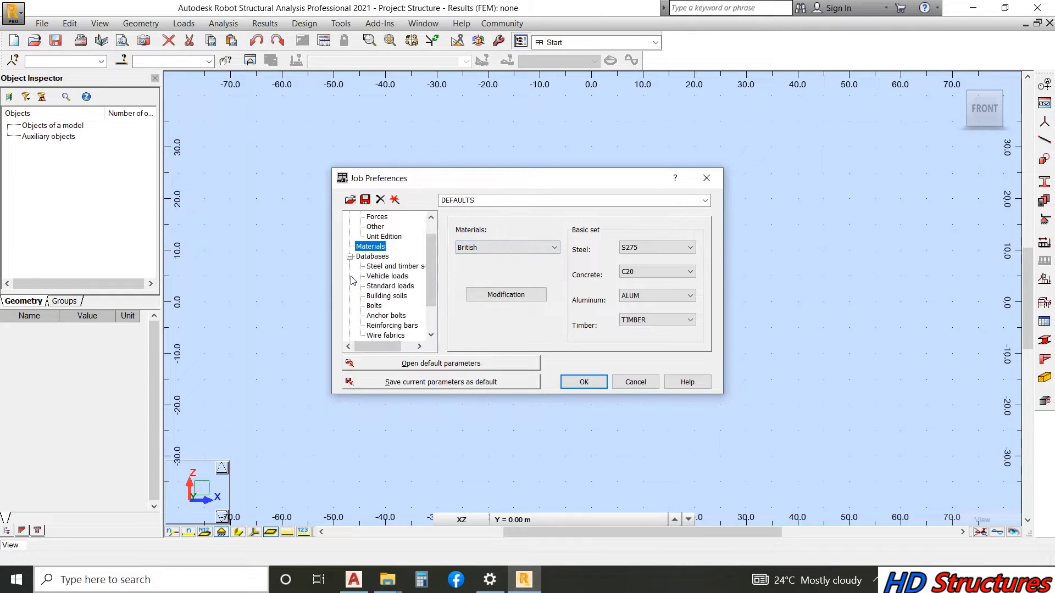
{"action": "left_click", "coordinate": [412, 267]}
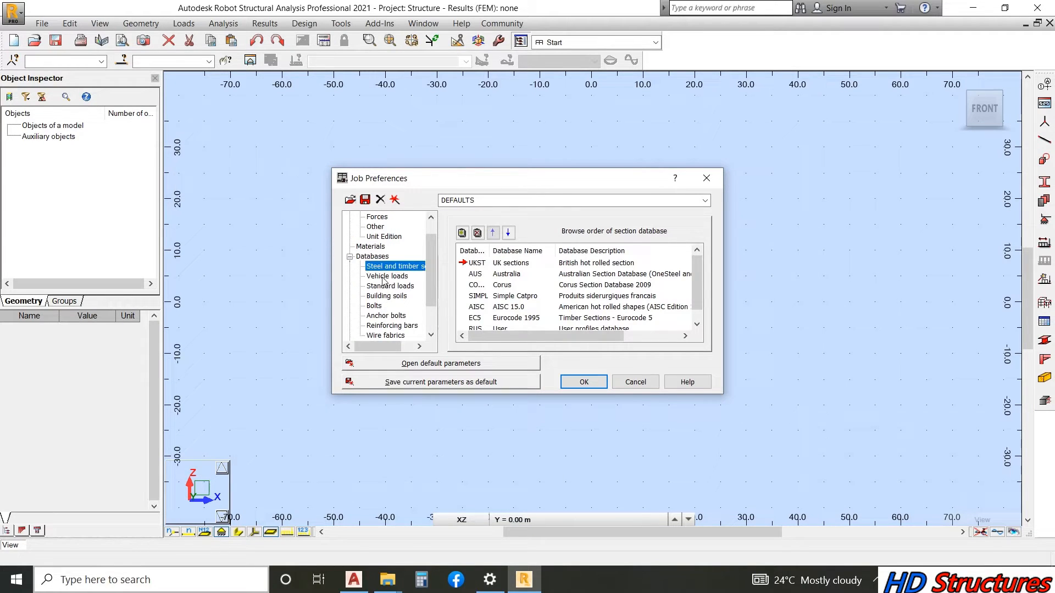
{"action": "scroll", "coordinate": [486, 297], "scroll_direction": "down", "scroll_amount": 1}
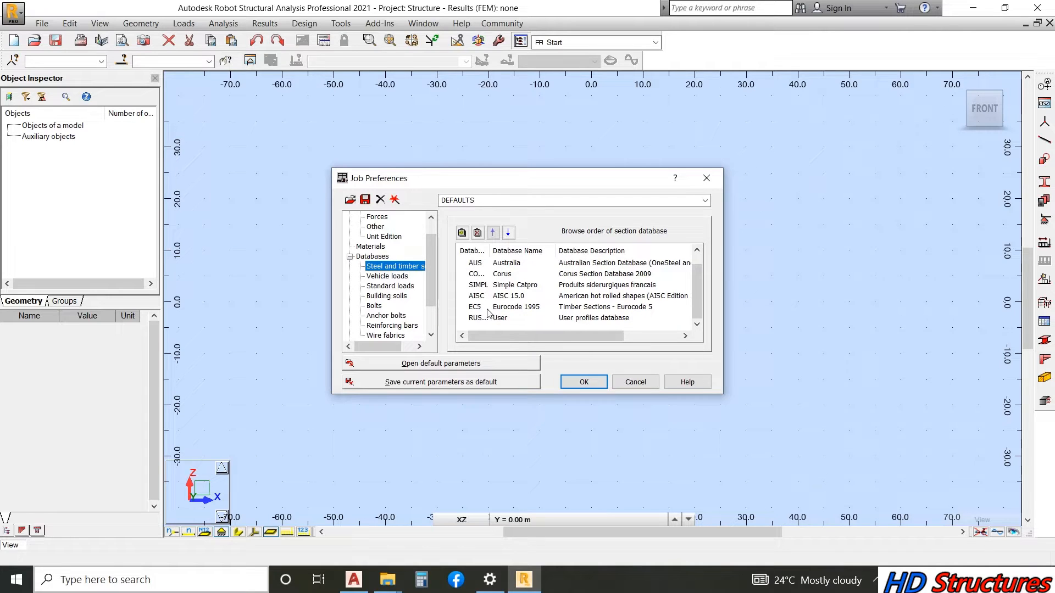
{"action": "scroll", "coordinate": [487, 308], "scroll_direction": "up", "scroll_amount": 1}
{"action": "left_click", "coordinate": [386, 276]}
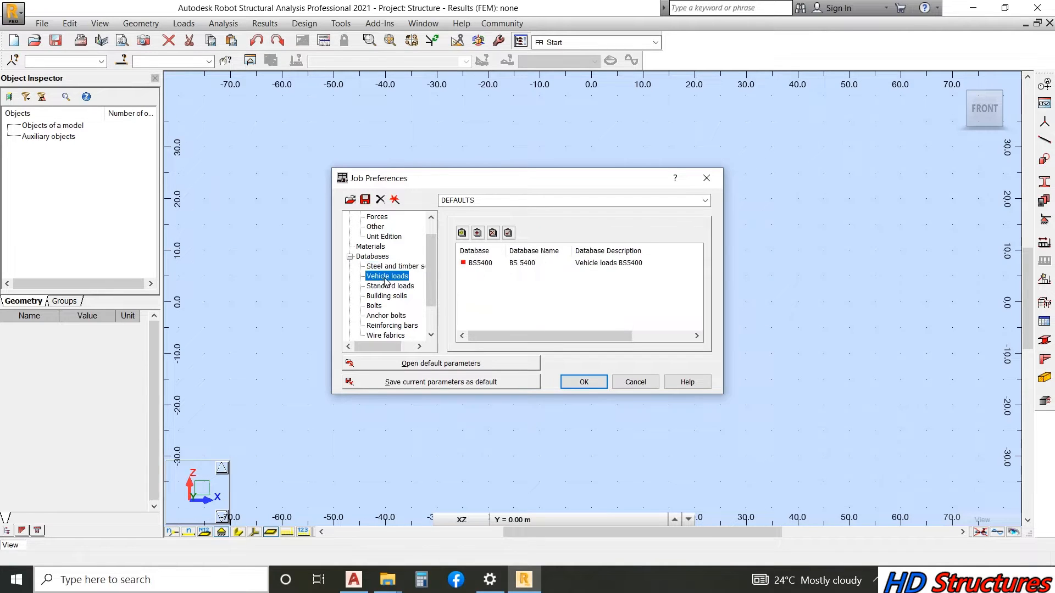
{"action": "left_click", "coordinate": [386, 286]}
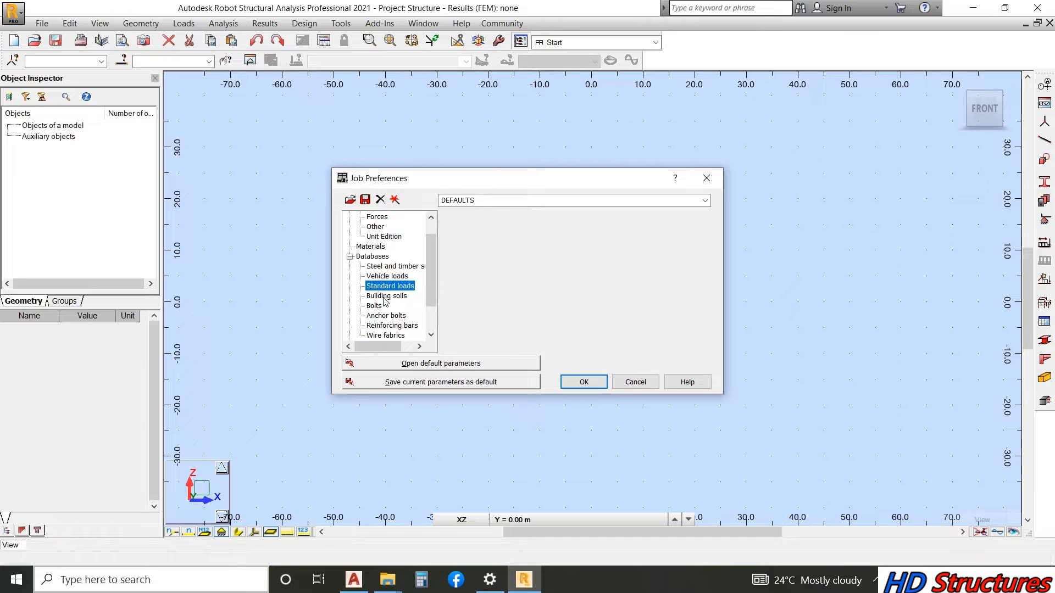
{"action": "left_click", "coordinate": [378, 306]}
{"action": "left_click", "coordinate": [387, 317]}
{"action": "left_click", "coordinate": [390, 325]}
{"action": "scroll", "coordinate": [387, 324], "scroll_direction": "down", "scroll_amount": 1}
{"action": "left_click", "coordinate": [390, 297]}
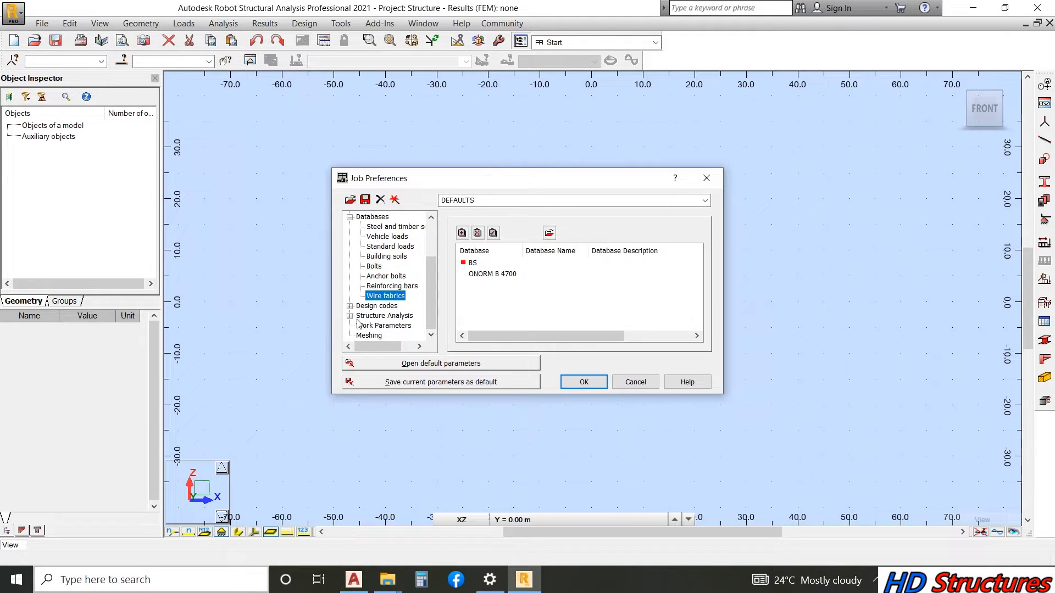
- Review the job's load design codes, structure analysis categories, work parameters and meshing options
{"action": "left_click", "coordinate": [350, 306]}
{"action": "left_click", "coordinate": [376, 316]}
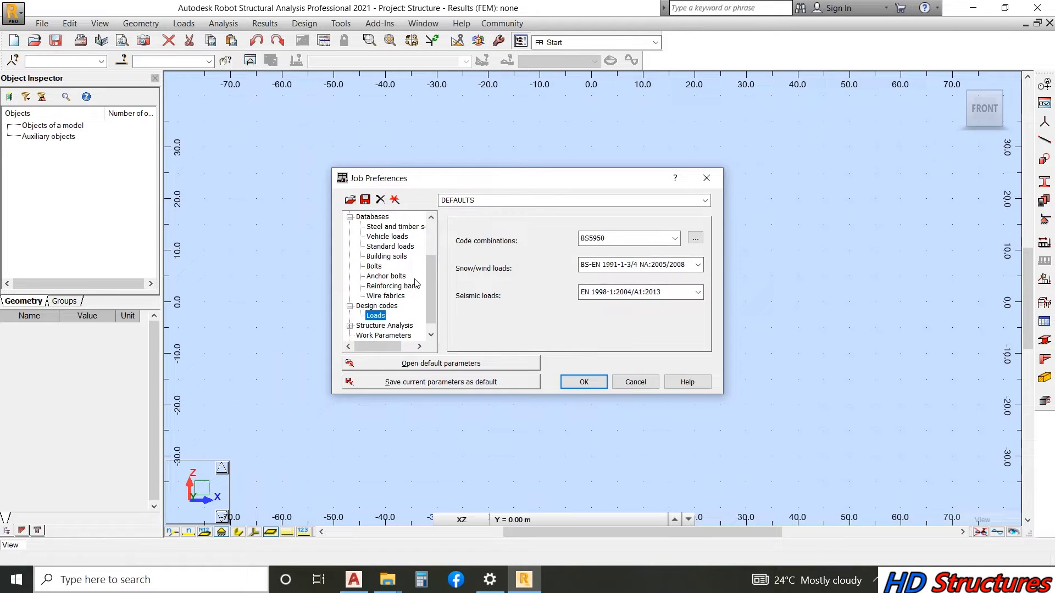
{"action": "scroll", "coordinate": [387, 323], "scroll_direction": "down", "scroll_amount": 1}
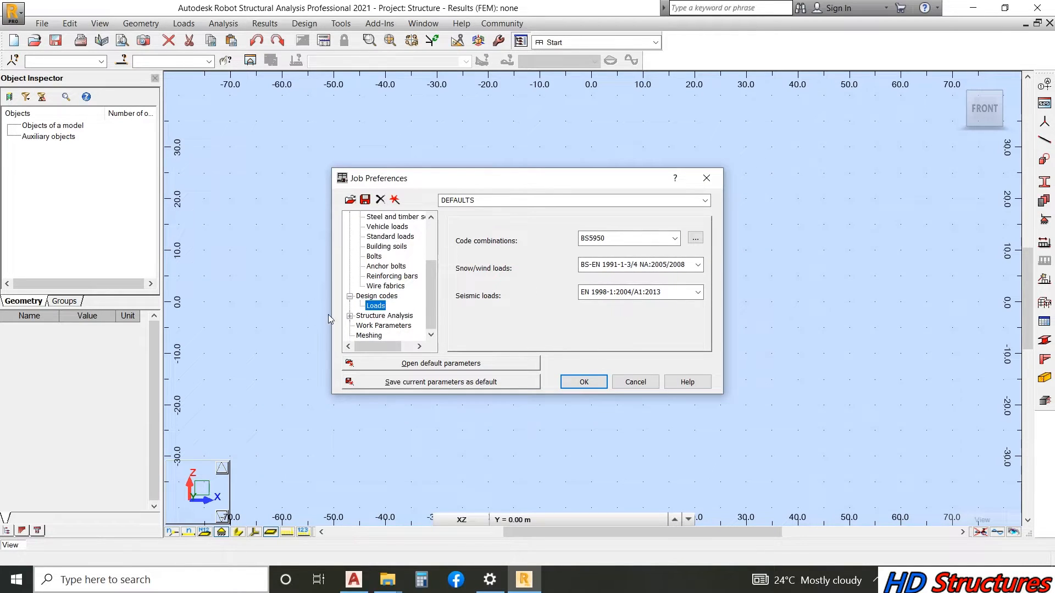
{"action": "left_click", "coordinate": [349, 316]}
{"action": "scroll", "coordinate": [363, 324], "scroll_direction": "down", "scroll_amount": 1}
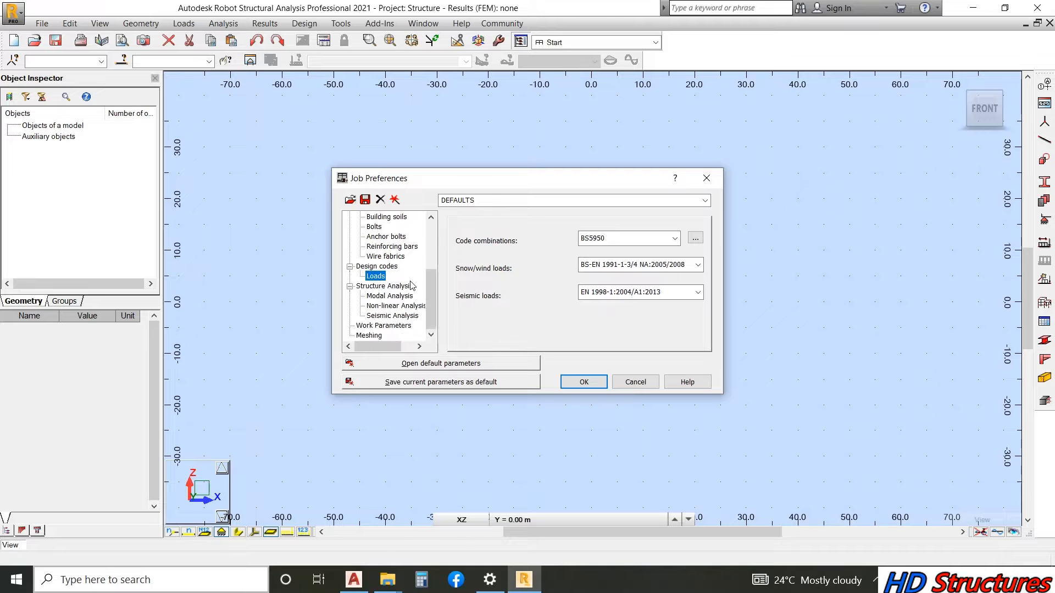
{"action": "left_click", "coordinate": [374, 327]}
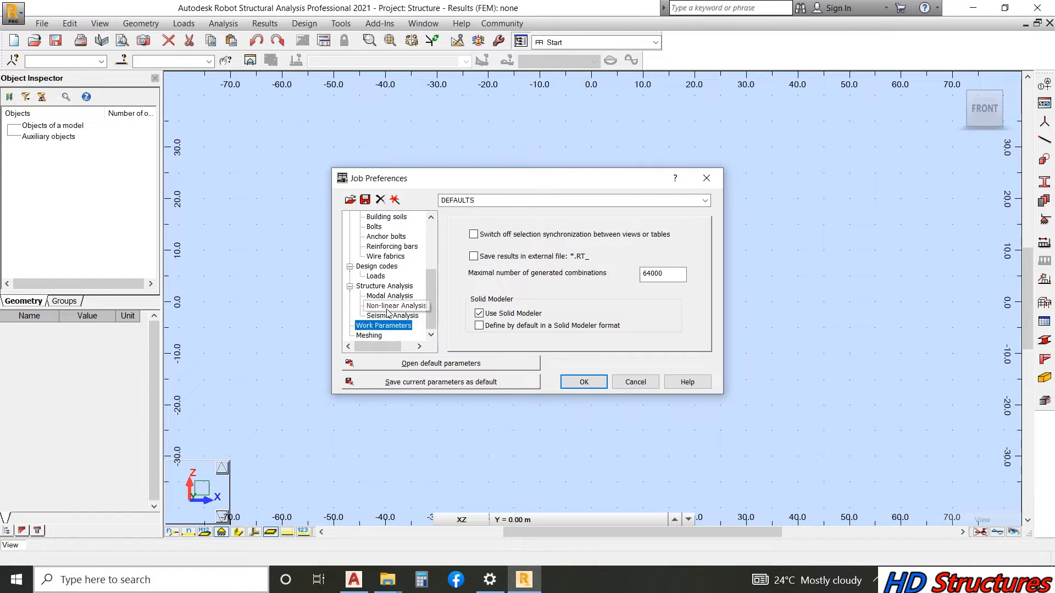
{"action": "left_click", "coordinate": [367, 335]}
{"action": "scroll", "coordinate": [396, 267], "scroll_direction": "up", "scroll_amount": 3}
{"action": "scroll", "coordinate": [396, 269], "scroll_direction": "up", "scroll_amount": 1}
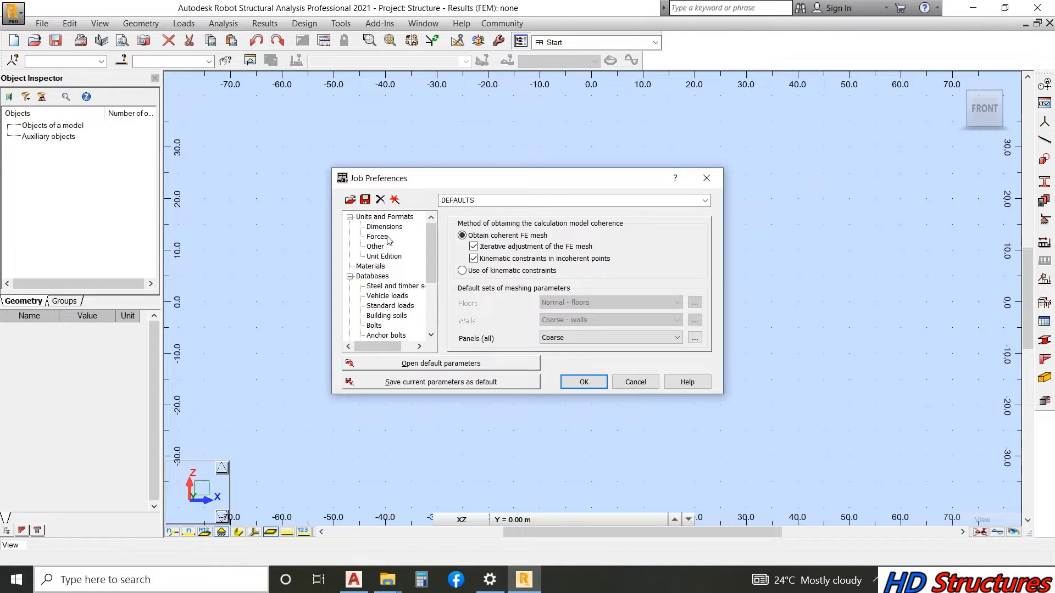
- Save the current job preferences as the default parameters and accept the Job Preferences dialog
{"action": "scroll", "coordinate": [380, 271], "scroll_direction": "down", "scroll_amount": 4}
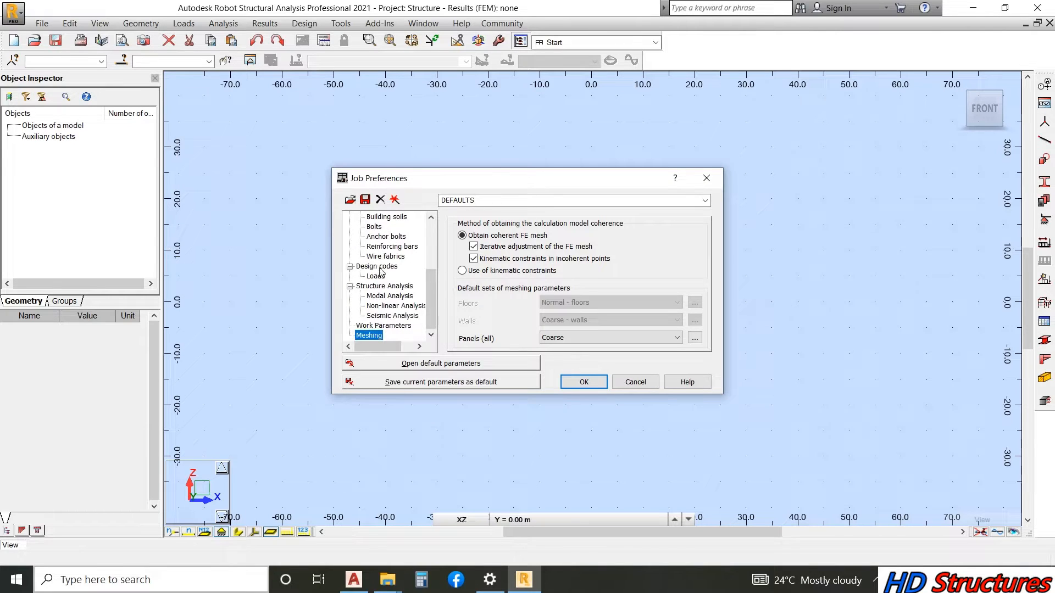
{"action": "left_click", "coordinate": [426, 382]}
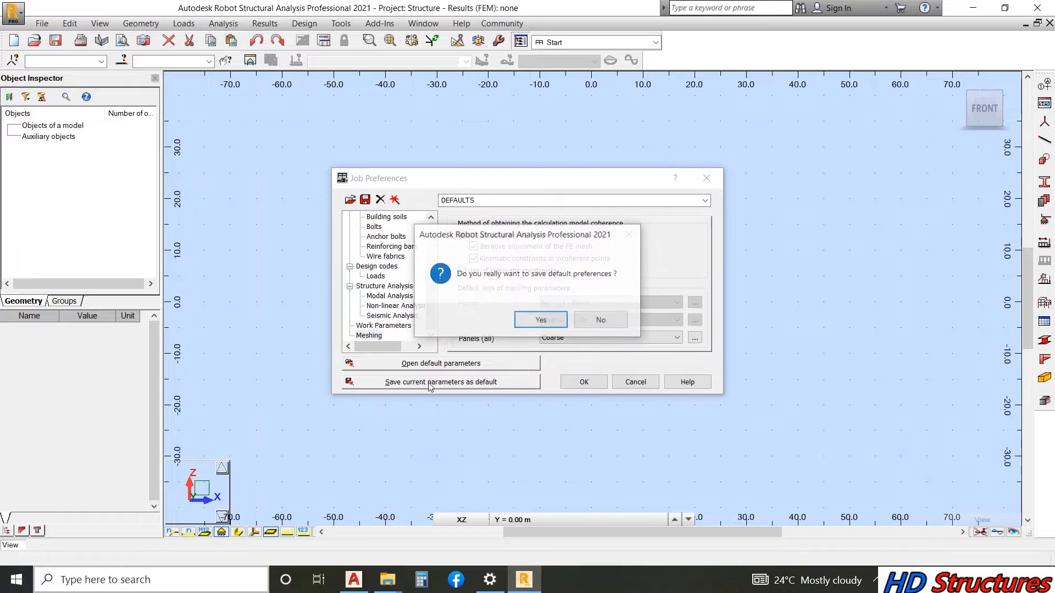
{"action": "left_click", "coordinate": [535, 322]}
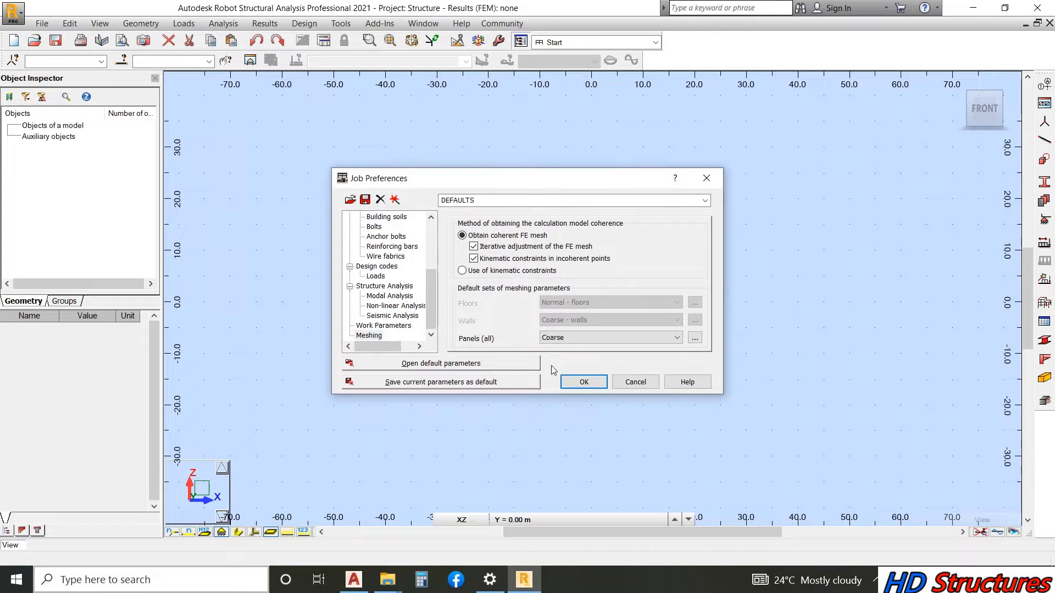
{"action": "left_click", "coordinate": [598, 385]}
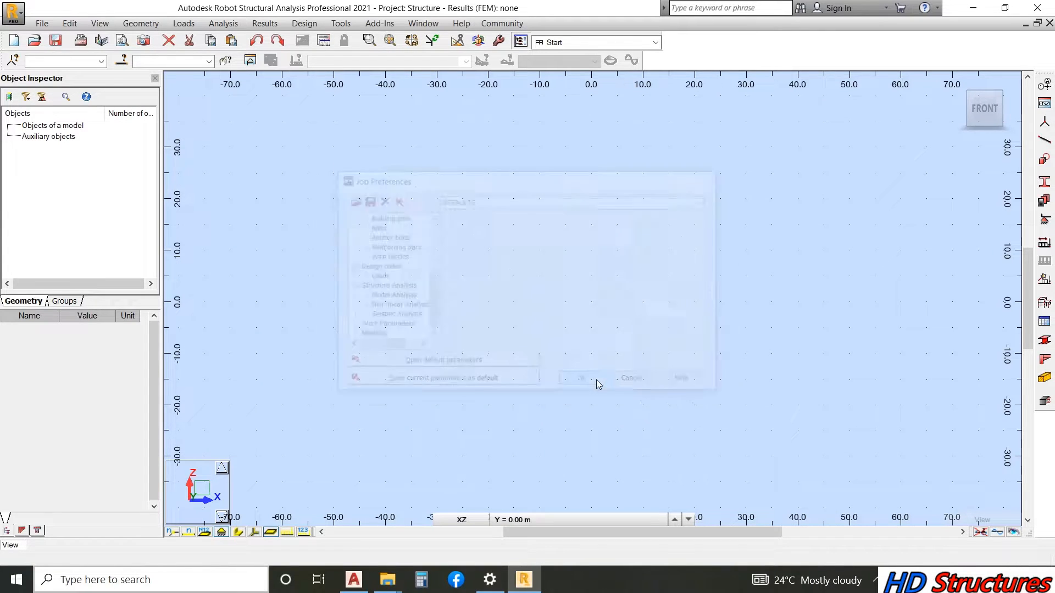
- Open the Frame Generator add-in, check its project settings and add a second bay to the structure
{"action": "left_click", "coordinate": [388, 31]}
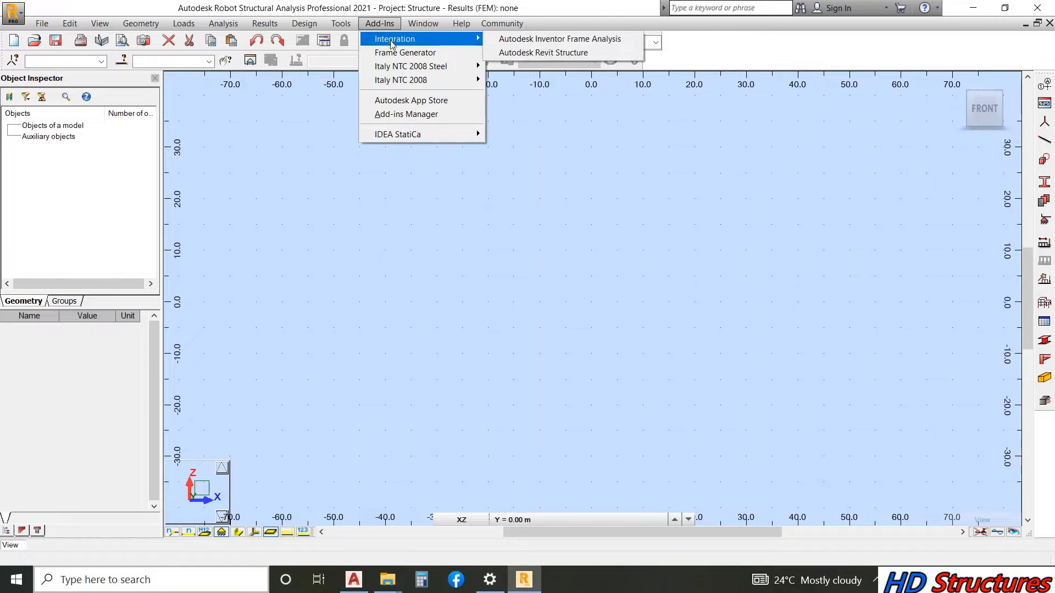
{"action": "left_click", "coordinate": [420, 53]}
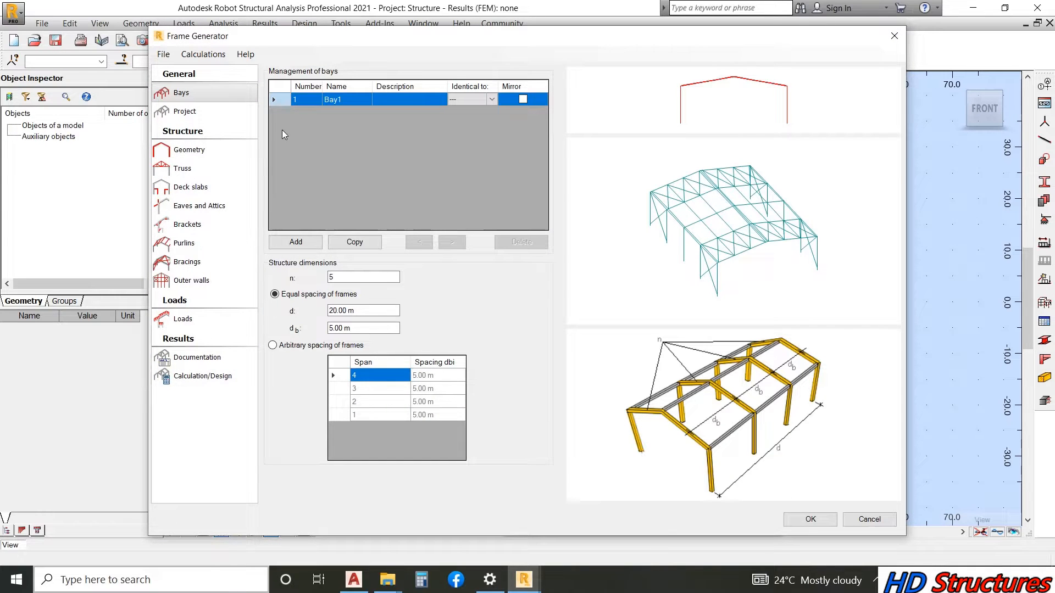
{"action": "left_click", "coordinate": [185, 113]}
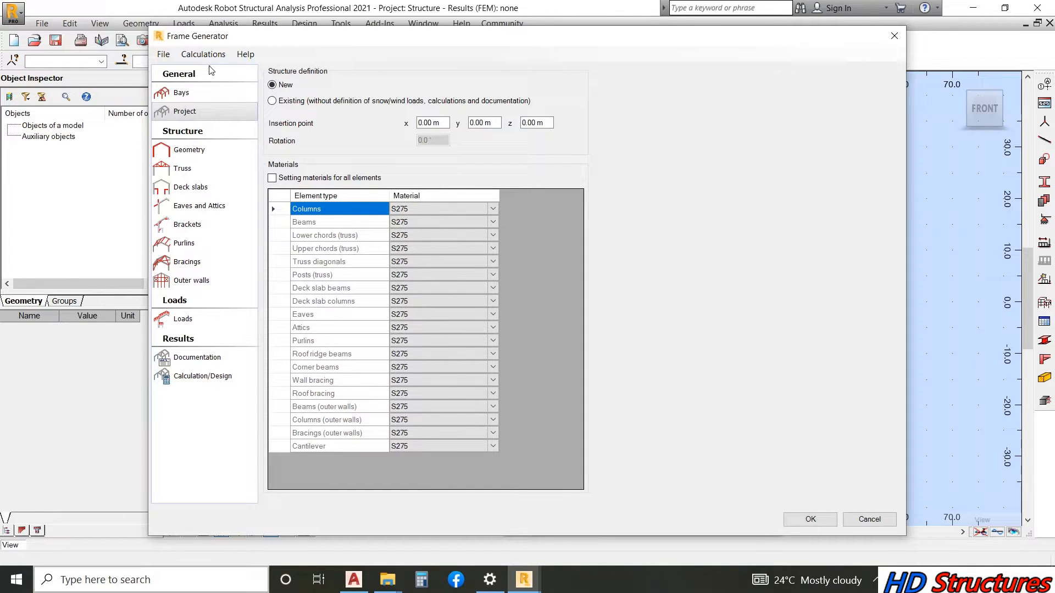
{"action": "left_click", "coordinate": [188, 95]}
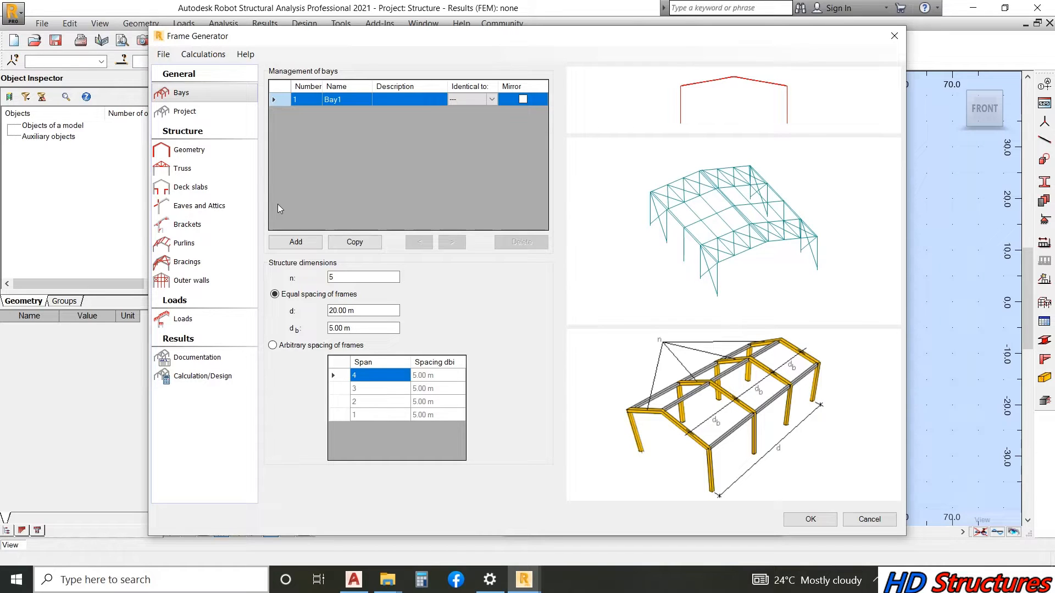
{"action": "left_click", "coordinate": [308, 243]}
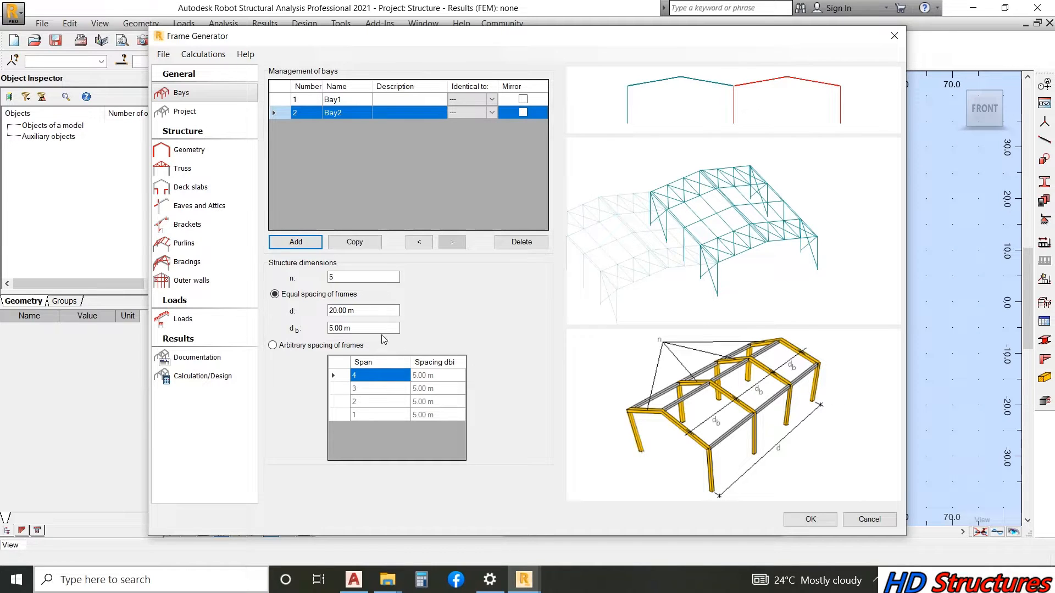
- Try to set the structure length d to 50 m with a frame spacing of 5 m
{"action": "left_click", "coordinate": [357, 311]}
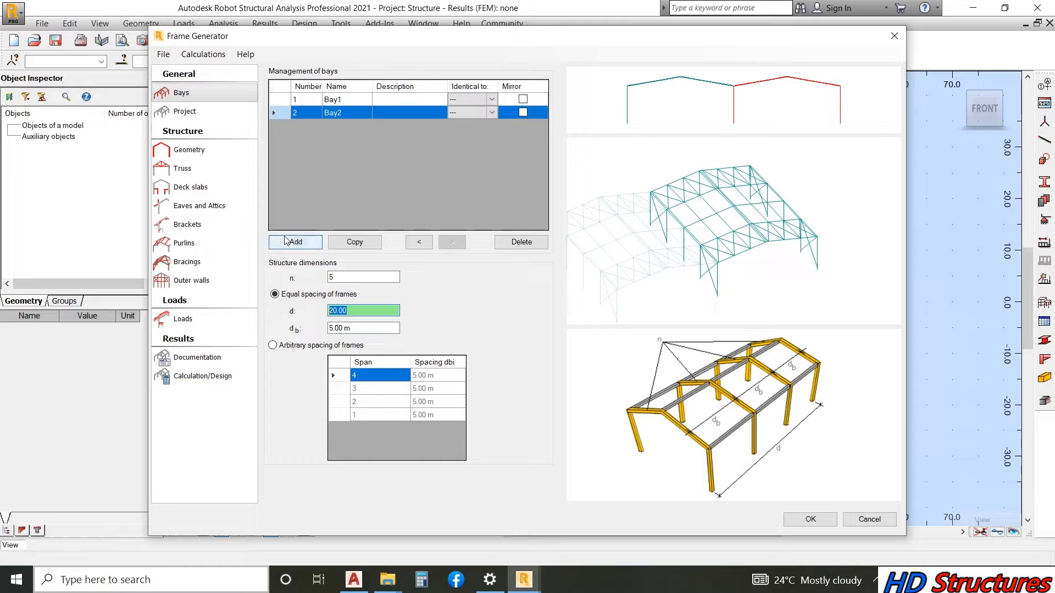
{"action": "type", "text": "50"}
{"action": "left_click", "coordinate": [357, 328]}
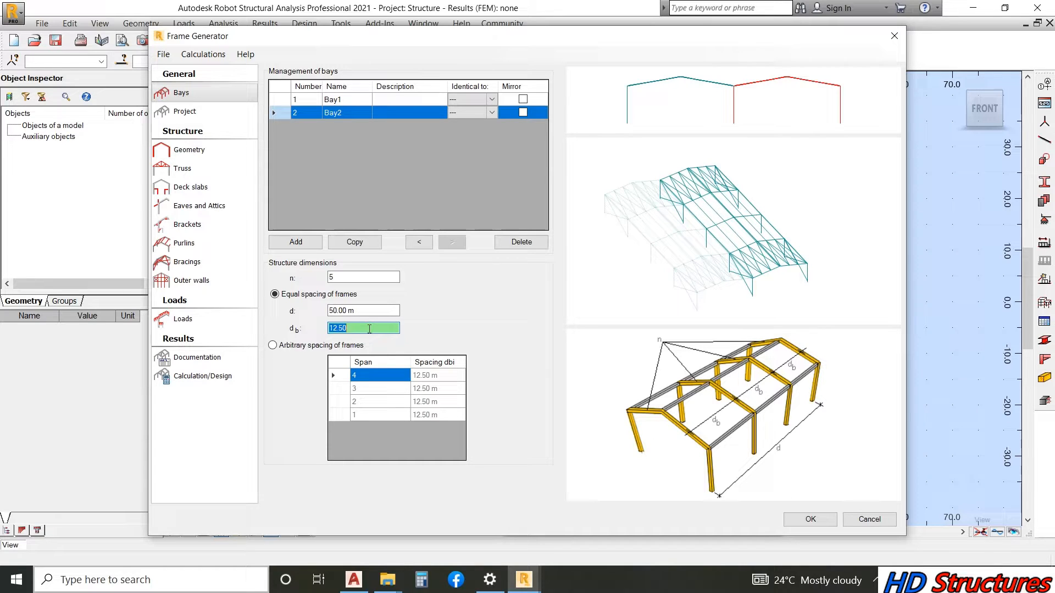
{"action": "type", "text": "5"}
{"action": "left_click", "coordinate": [349, 311]}
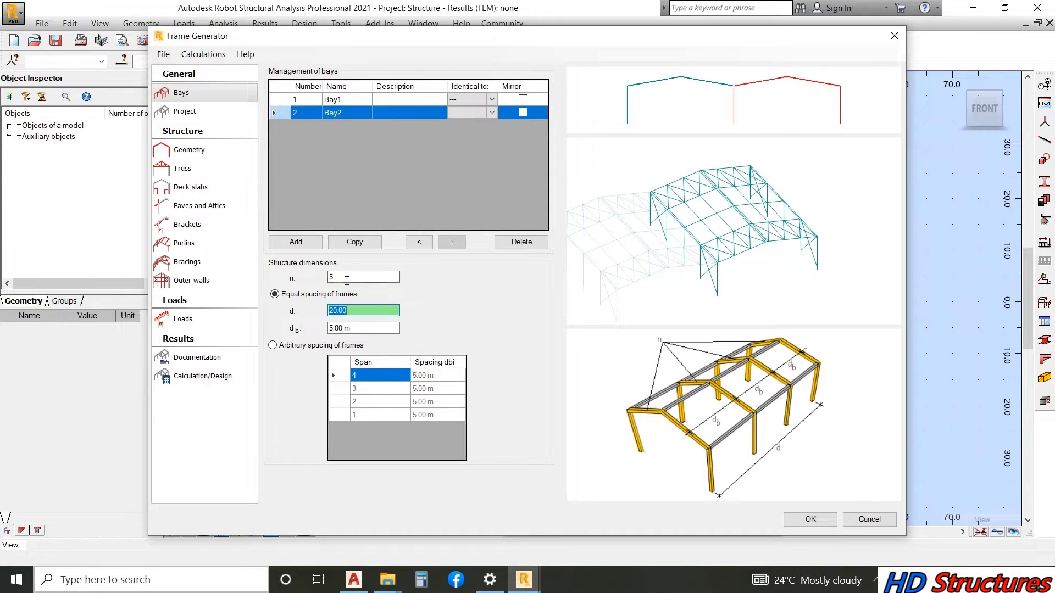
- Try 10 frames with a structure length d of 50 m and an equal frame spacing of 5 m
{"action": "left_click", "coordinate": [351, 278]}
{"action": "type", "text": "10"}
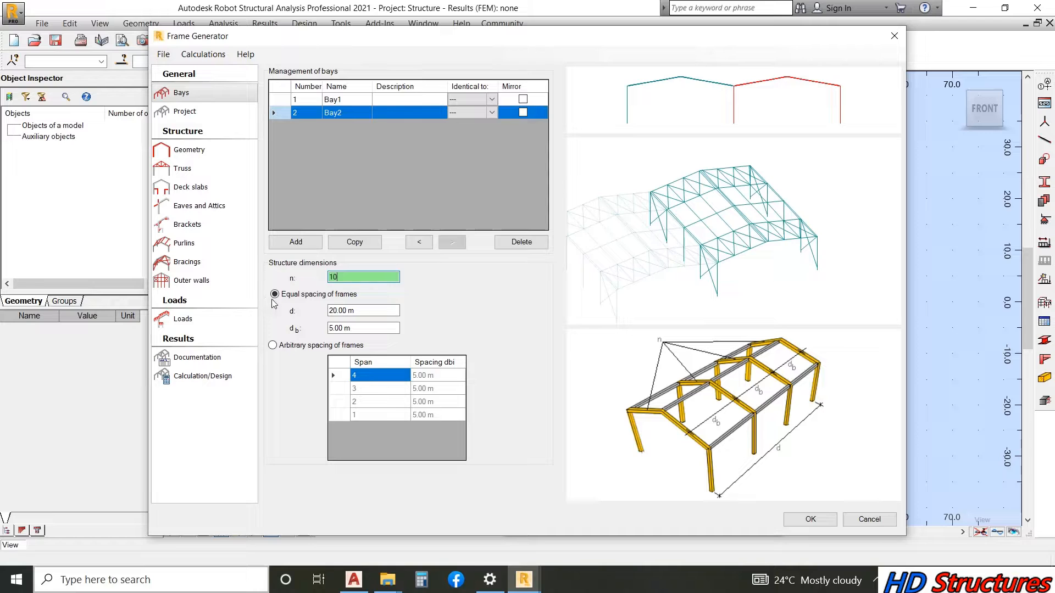
{"action": "left_click", "coordinate": [352, 311]}
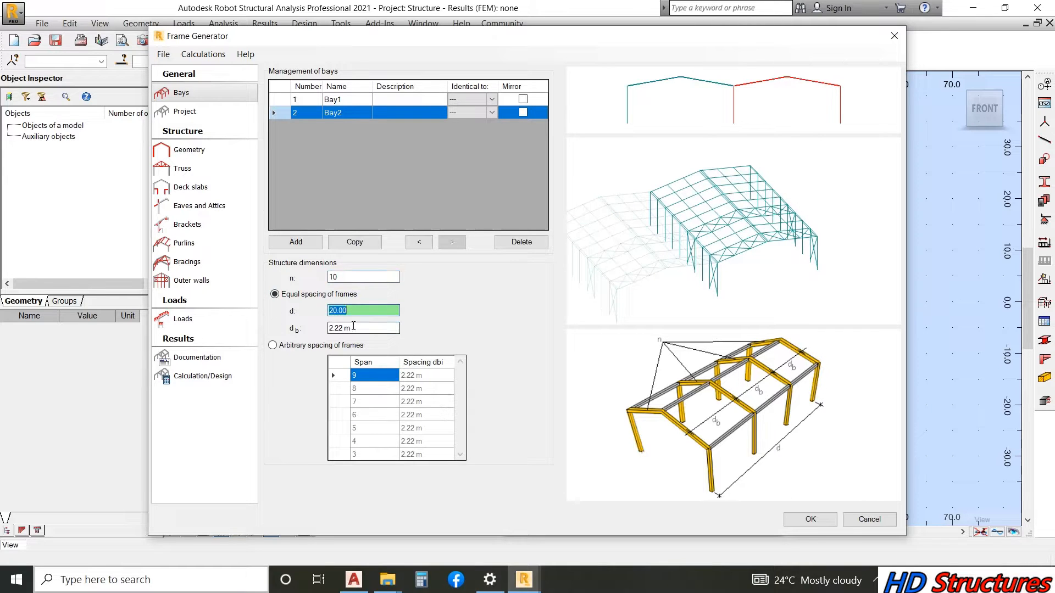
{"action": "key", "text": "Tab"}
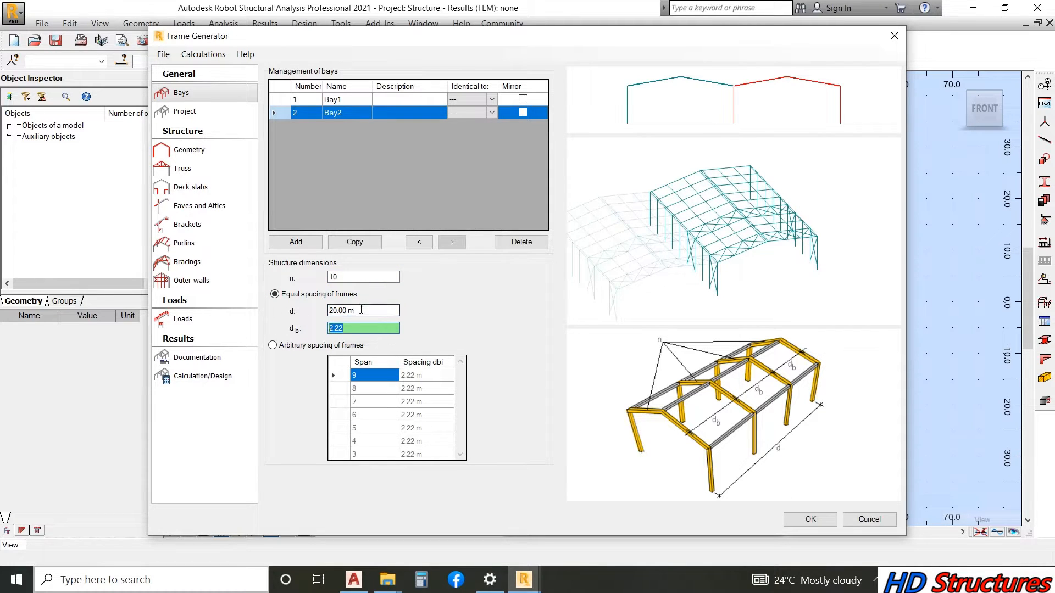
{"action": "key", "text": "shift+Tab"}
{"action": "type", "text": "5"}
{"action": "key", "text": "Tab"}
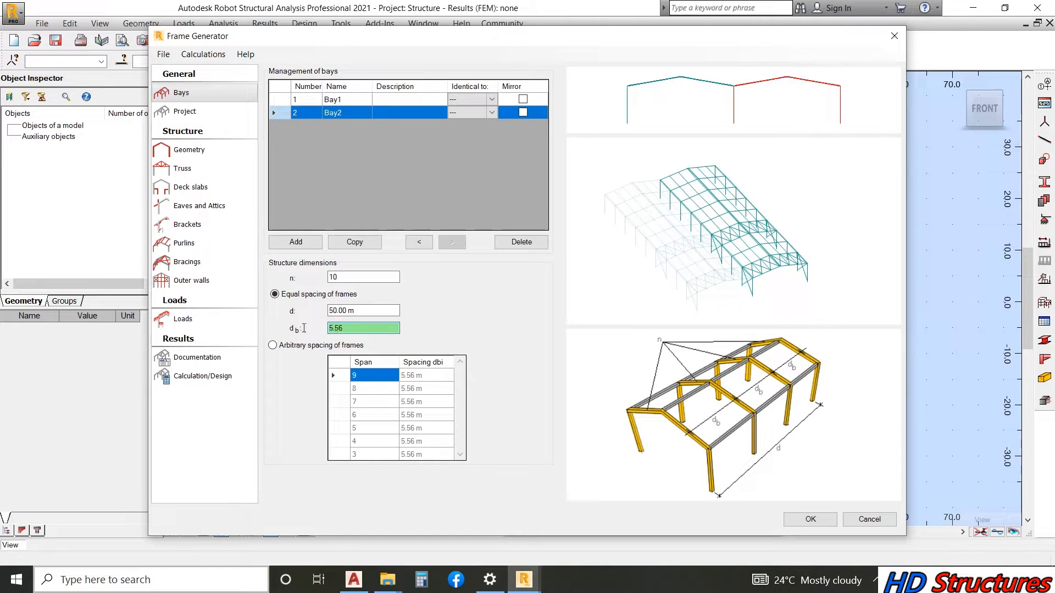
{"action": "type", "text": "5"}
{"action": "double_click", "coordinate": [356, 311]}
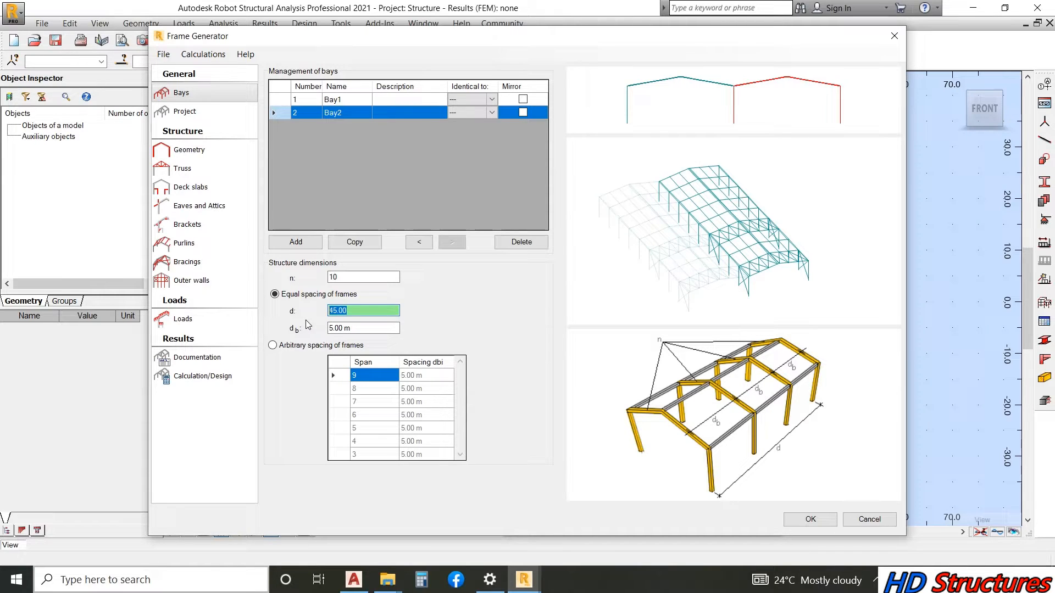
{"action": "left_click", "coordinate": [344, 312]}
{"action": "left_click_drag", "start_coordinate": [353, 313], "coordinate": [268, 320]}
{"action": "left_click", "coordinate": [333, 312]}
- Set the number of frames to 11 and the structure length d to 50 m
{"action": "double_click", "coordinate": [339, 278]}
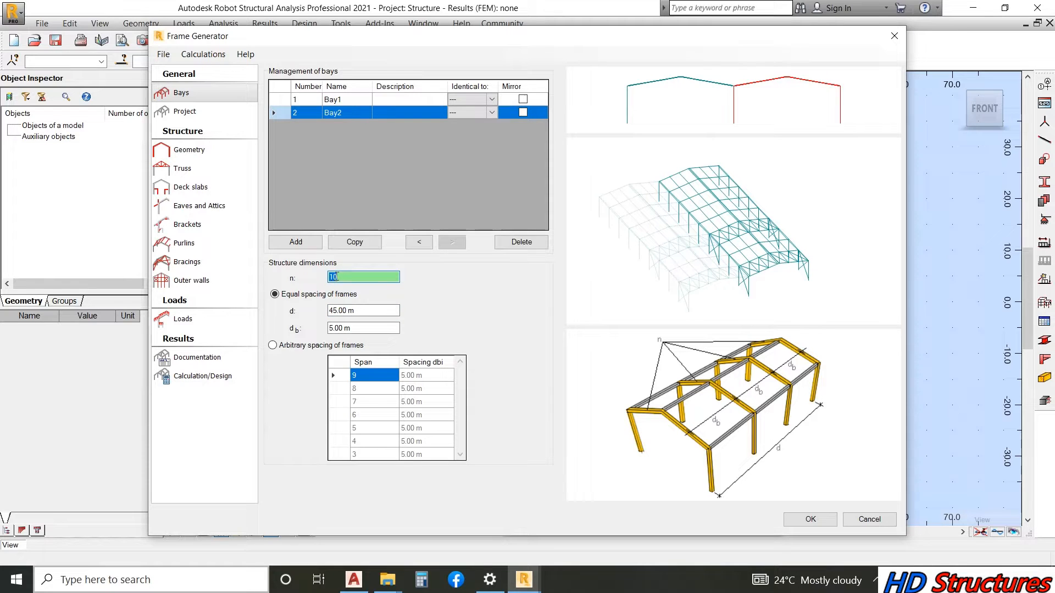
{"action": "type", "text": "11"}
{"action": "left_click", "coordinate": [336, 309]}
{"action": "left_click_drag", "start_coordinate": [354, 315], "coordinate": [308, 326]}
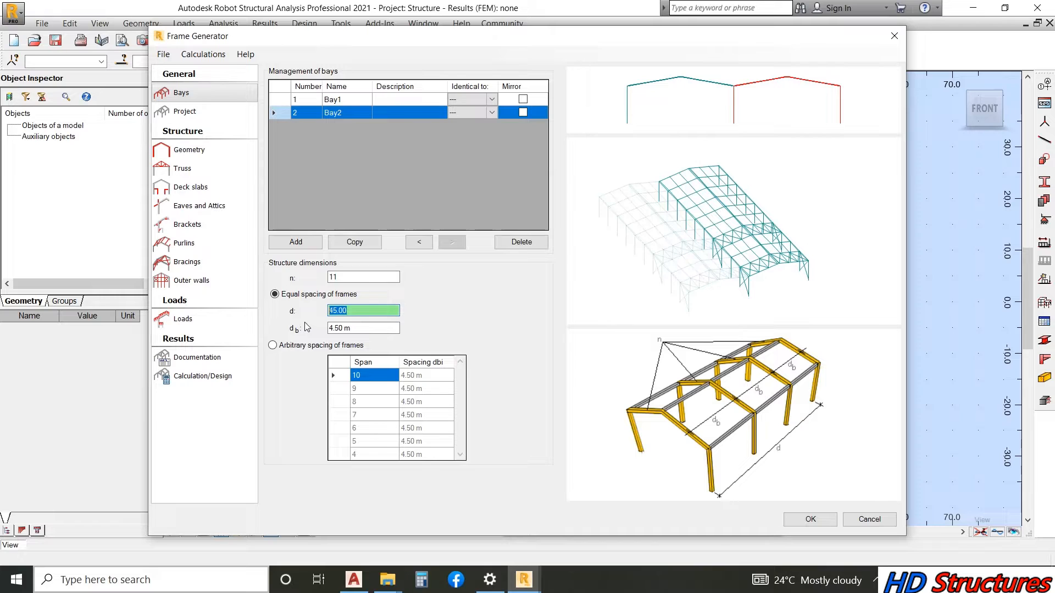
{"action": "type", "text": "5."}
{"action": "type", "text": "0"}
{"action": "left_click", "coordinate": [337, 328]}
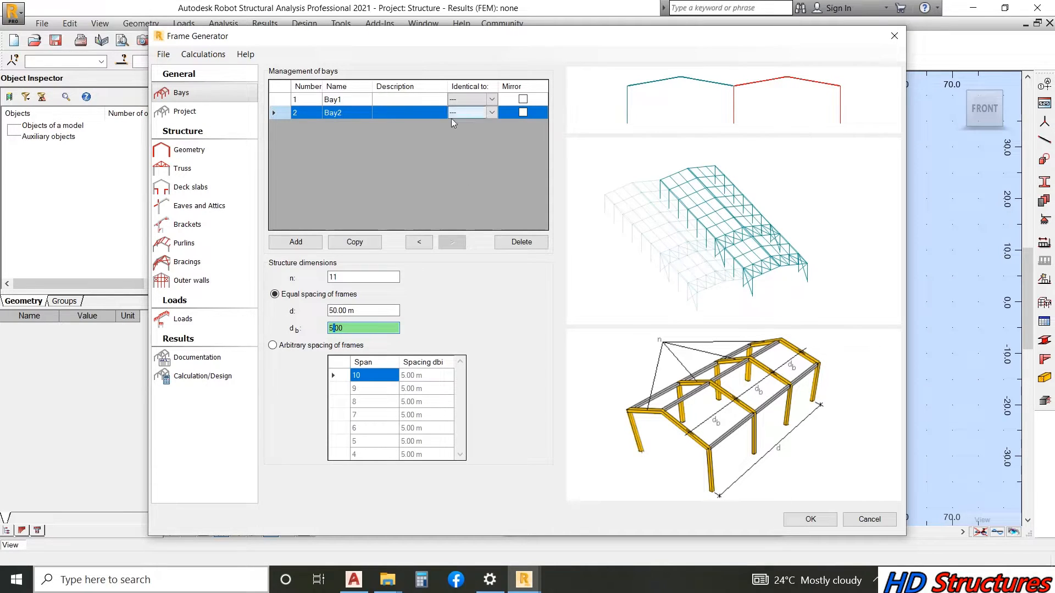
- Check the Frame Generator project settings and open the structure geometry settings for Bay2
{"action": "left_click", "coordinate": [199, 111]}
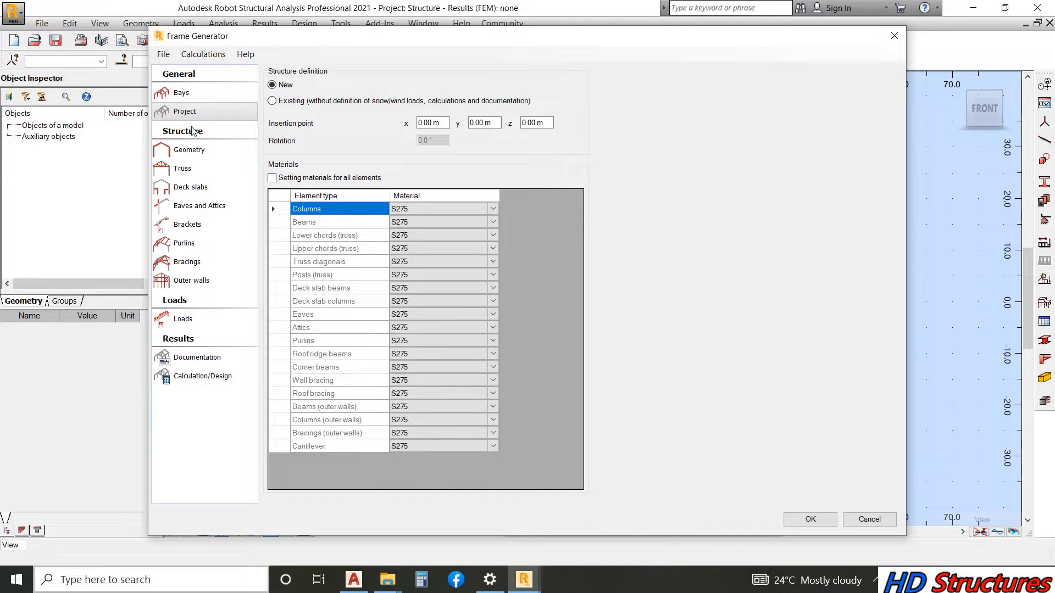
{"action": "left_click", "coordinate": [187, 153]}
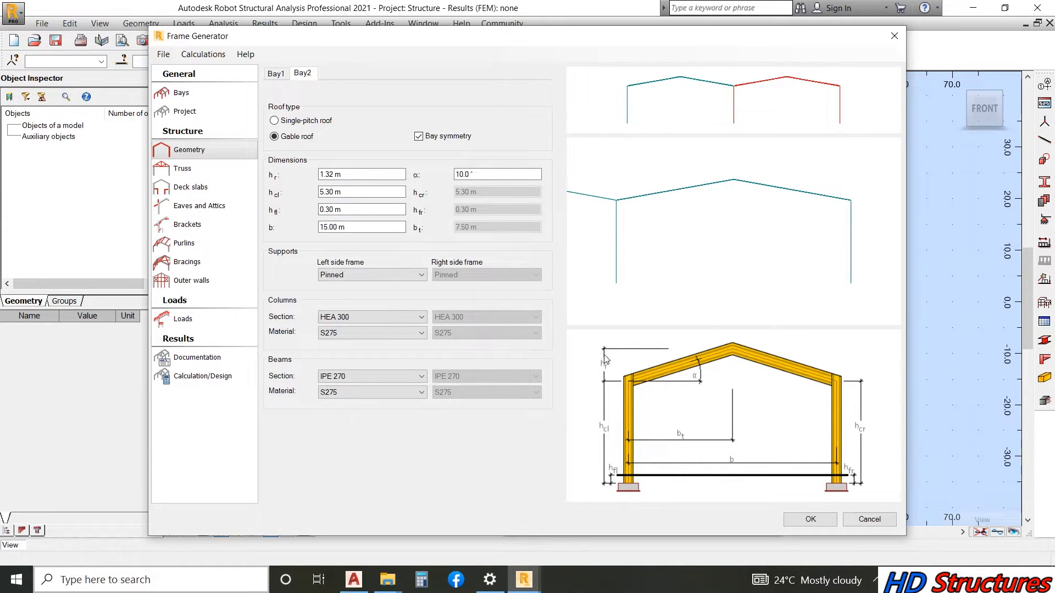
- Try a roof height of 2 m for Bay2 and restore its roof angle to 10°
{"action": "left_click", "coordinate": [345, 174]}
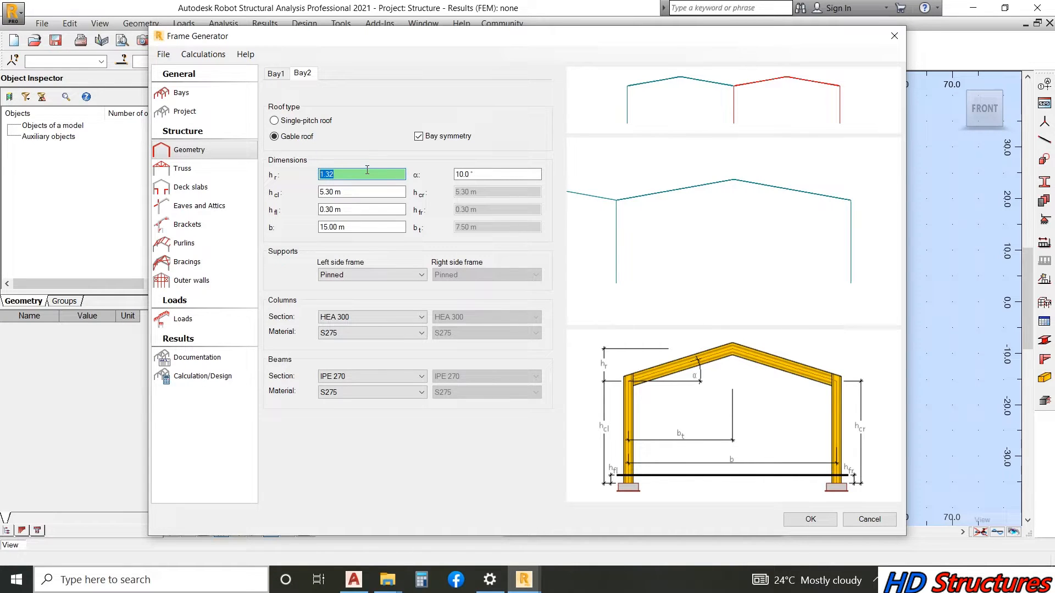
{"action": "type", "text": "2"}
{"action": "left_click", "coordinate": [345, 188]}
{"action": "left_click", "coordinate": [354, 171]}
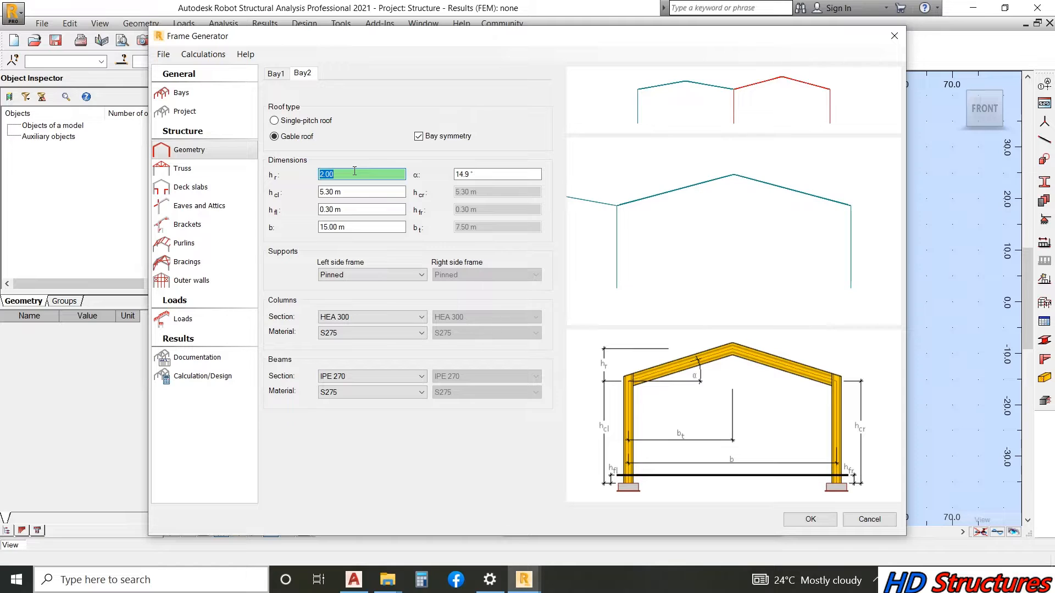
{"action": "left_click", "coordinate": [455, 177]}
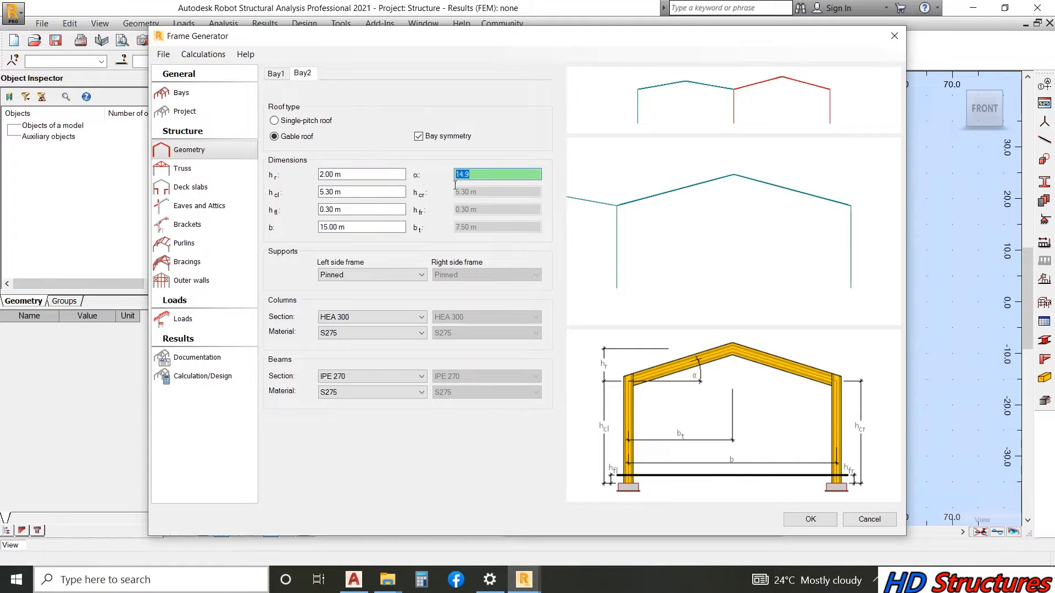
{"action": "type", "text": "10"}
{"action": "left_click", "coordinate": [360, 191]}
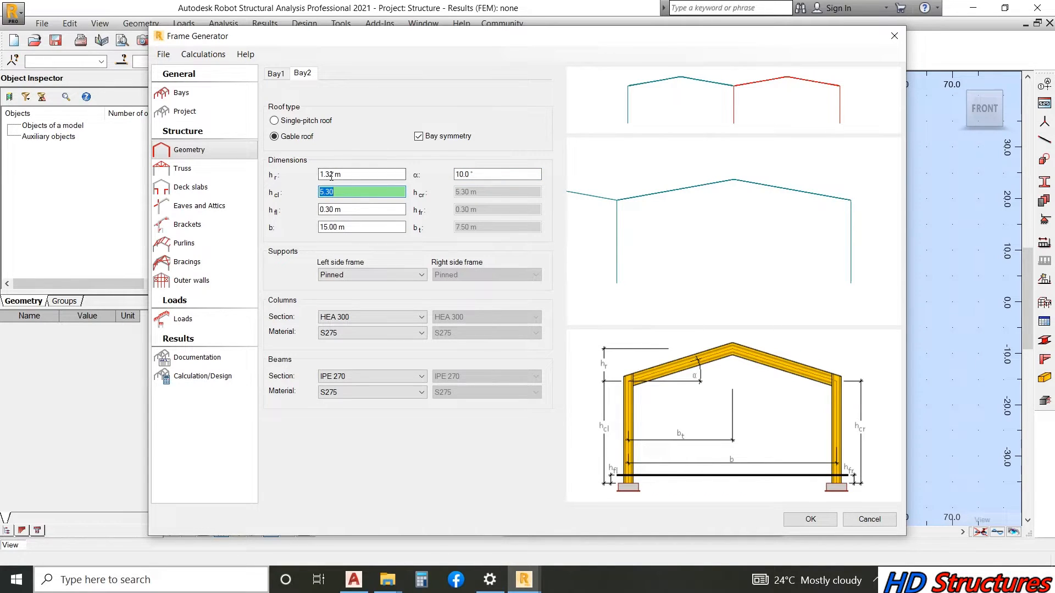
{"action": "left_click", "coordinate": [327, 174]}
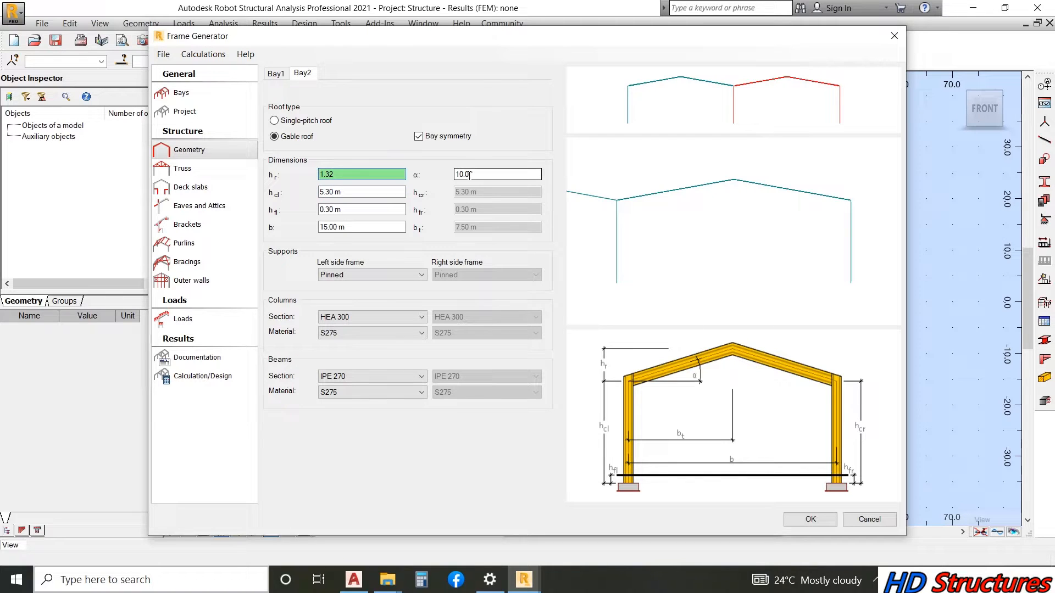
{"action": "left_click", "coordinate": [484, 174]}
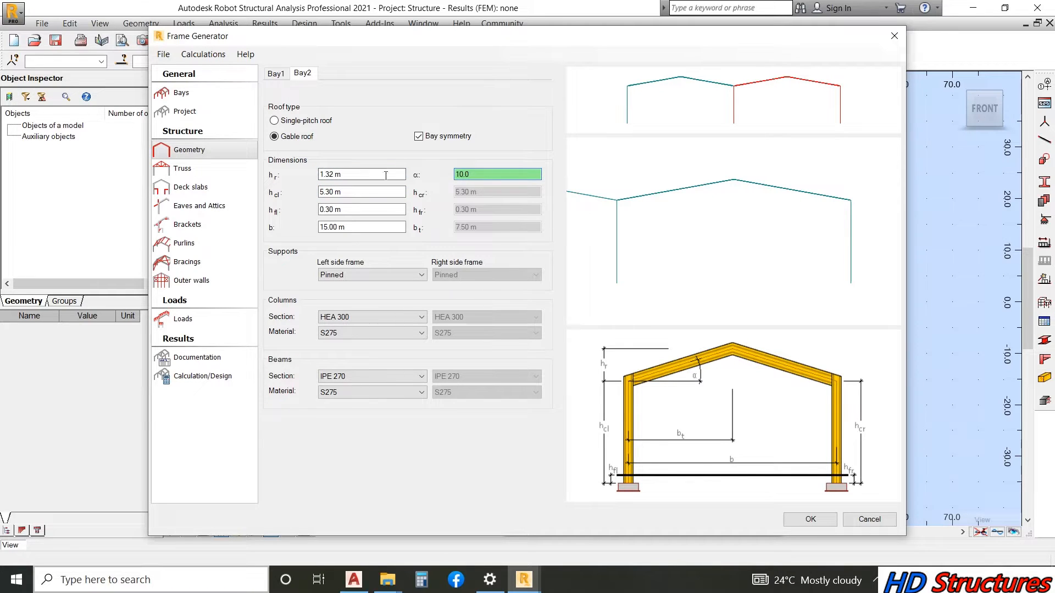
{"action": "double_click", "coordinate": [335, 174]}
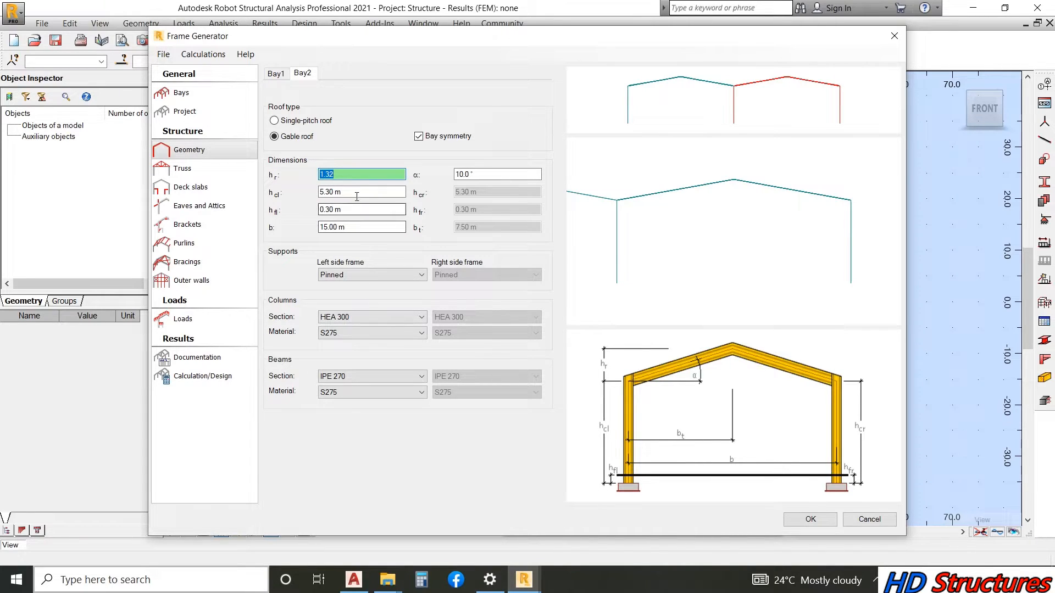
- Set Bay2's column height to 6 m and its width b to 20 m
{"action": "left_click_drag", "start_coordinate": [355, 195], "coordinate": [313, 196]}
{"action": "type", "text": "6"}
{"action": "left_click", "coordinate": [329, 208]}
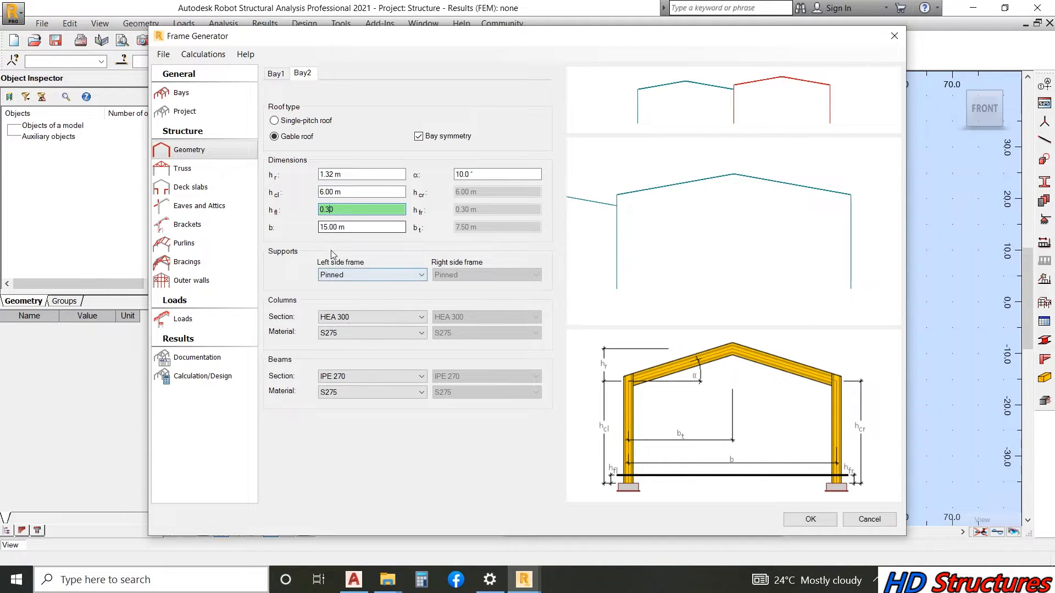
{"action": "left_click", "coordinate": [325, 226]}
{"action": "left_click_drag", "start_coordinate": [354, 230], "coordinate": [276, 243]}
{"action": "type", "text": "20"}
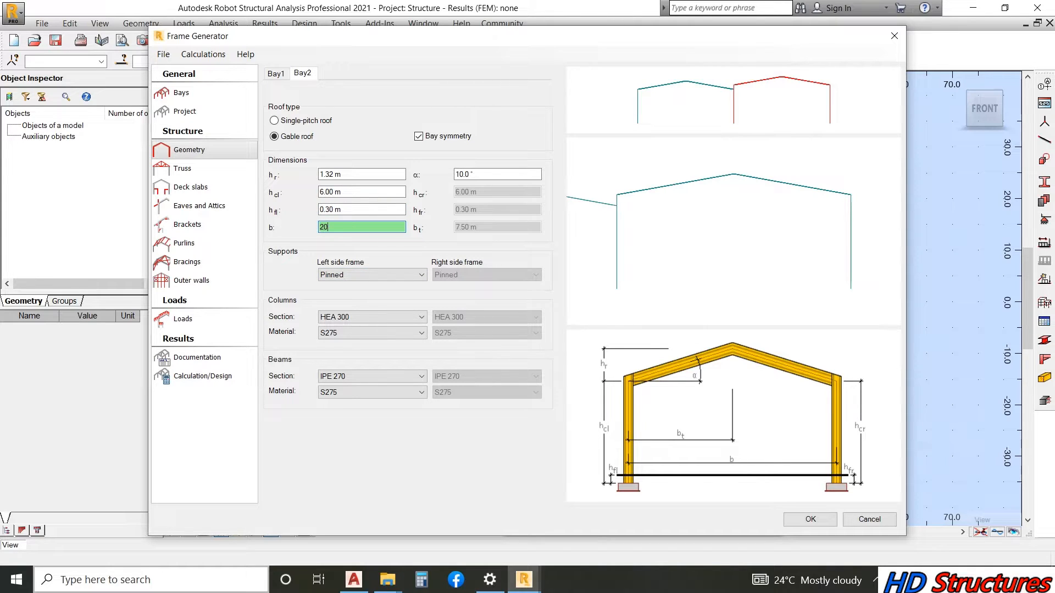
{"action": "left_click", "coordinate": [337, 211]}
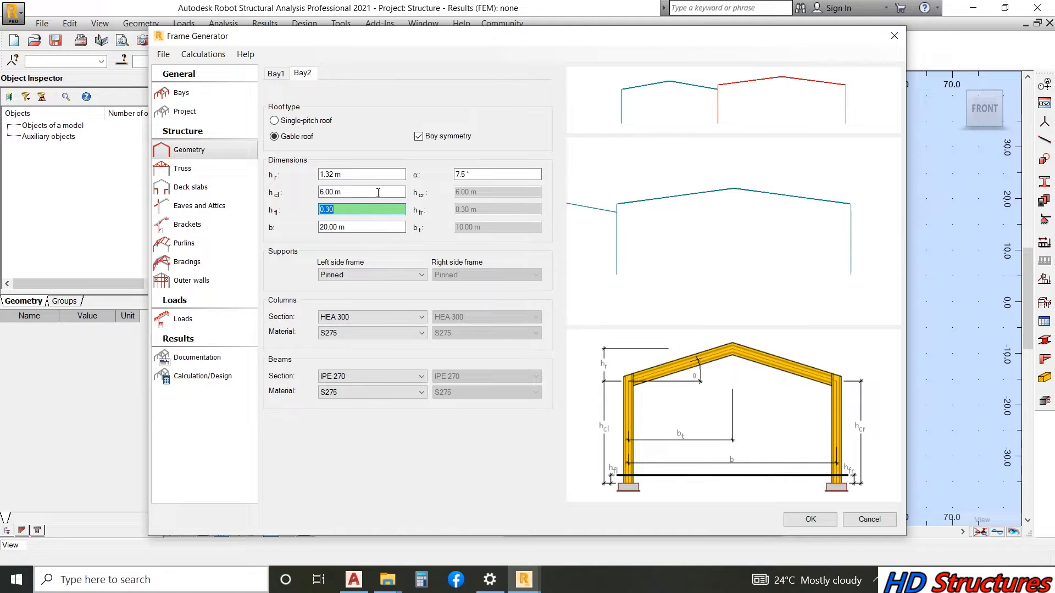
- Set Bay1's column height to 6 m and its width b to 20 m
{"action": "left_click", "coordinate": [282, 76]}
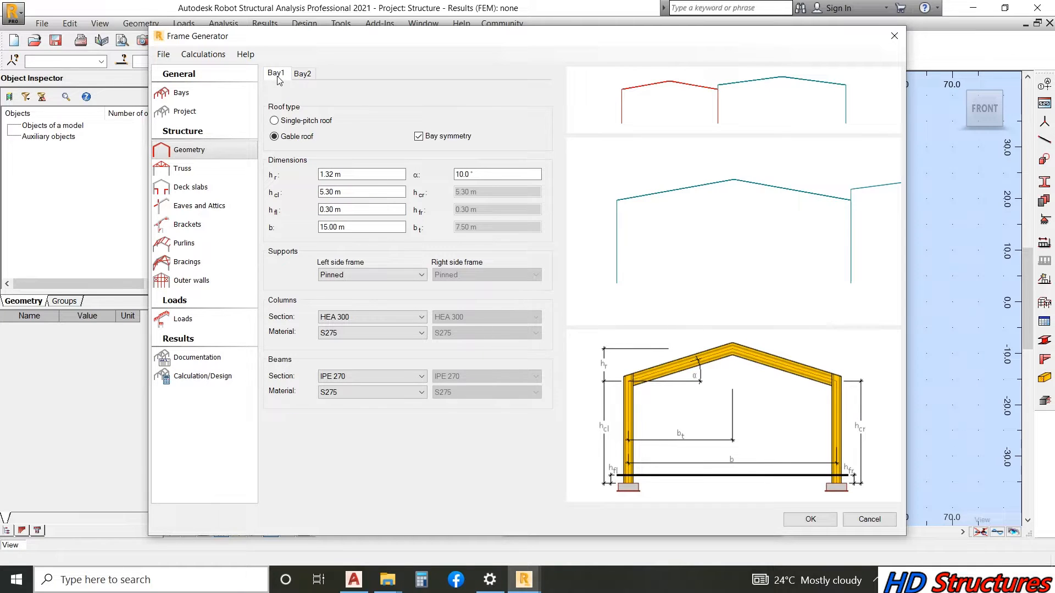
{"action": "left_click", "coordinate": [351, 190]}
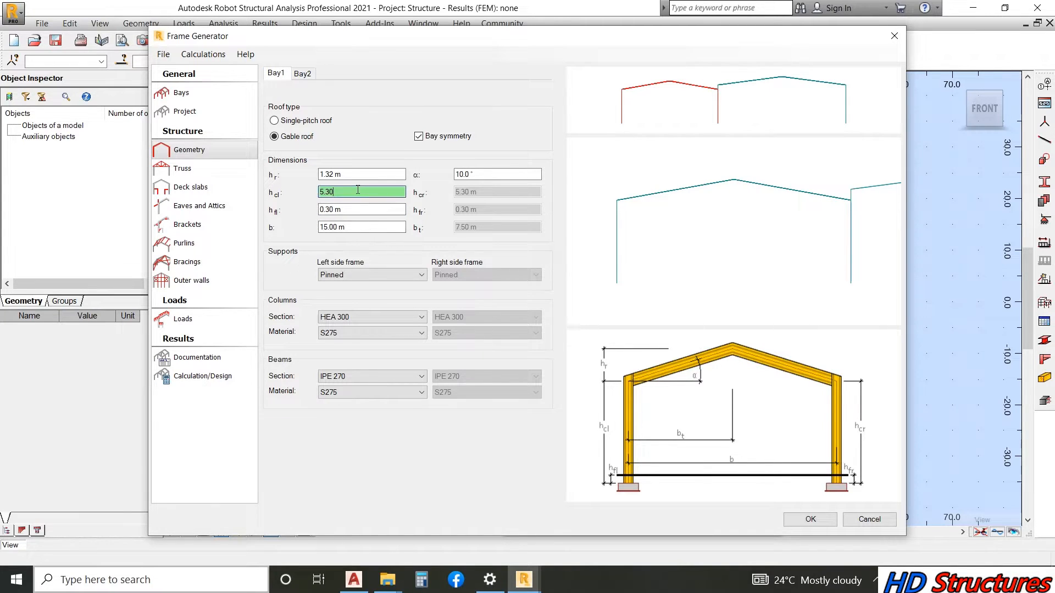
{"action": "left_click_drag", "start_coordinate": [351, 191], "coordinate": [277, 201]}
{"action": "type", "text": "6"}
{"action": "left_click", "coordinate": [354, 227]}
{"action": "left_click_drag", "start_coordinate": [354, 227], "coordinate": [308, 236]}
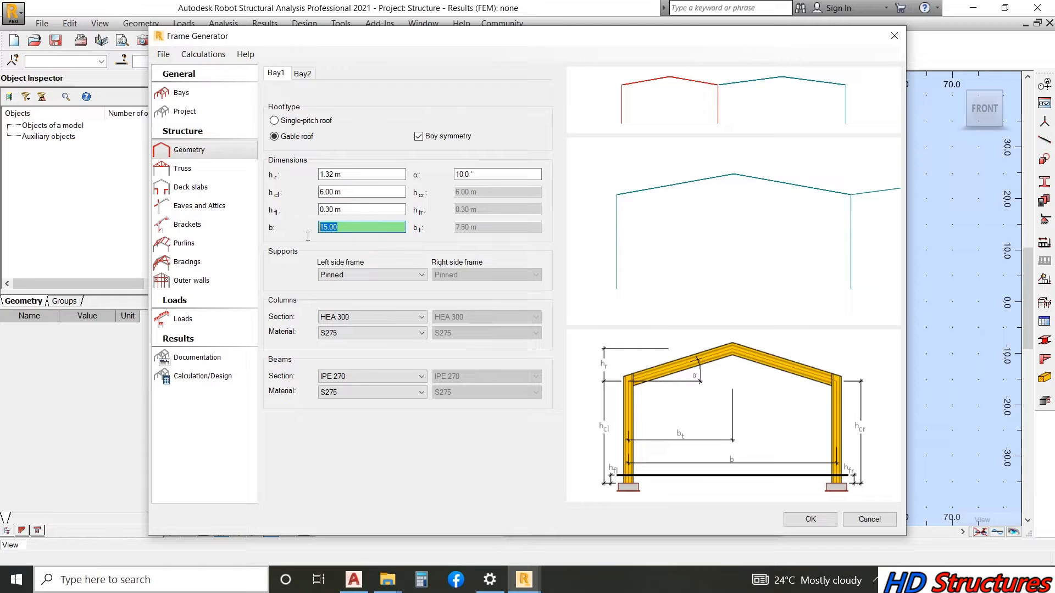
{"action": "type", "text": "20"}
{"action": "left_click", "coordinate": [326, 210]}
{"action": "scroll", "coordinate": [715, 216], "scroll_direction": "down", "scroll_amount": 5}
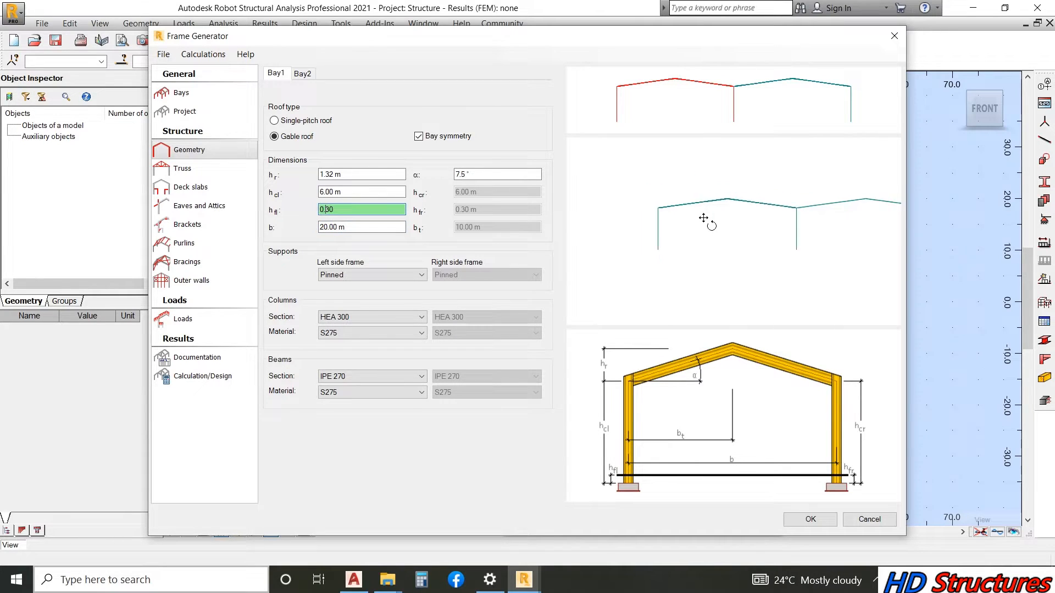
{"action": "scroll", "coordinate": [822, 195], "scroll_direction": "up", "scroll_amount": 3}
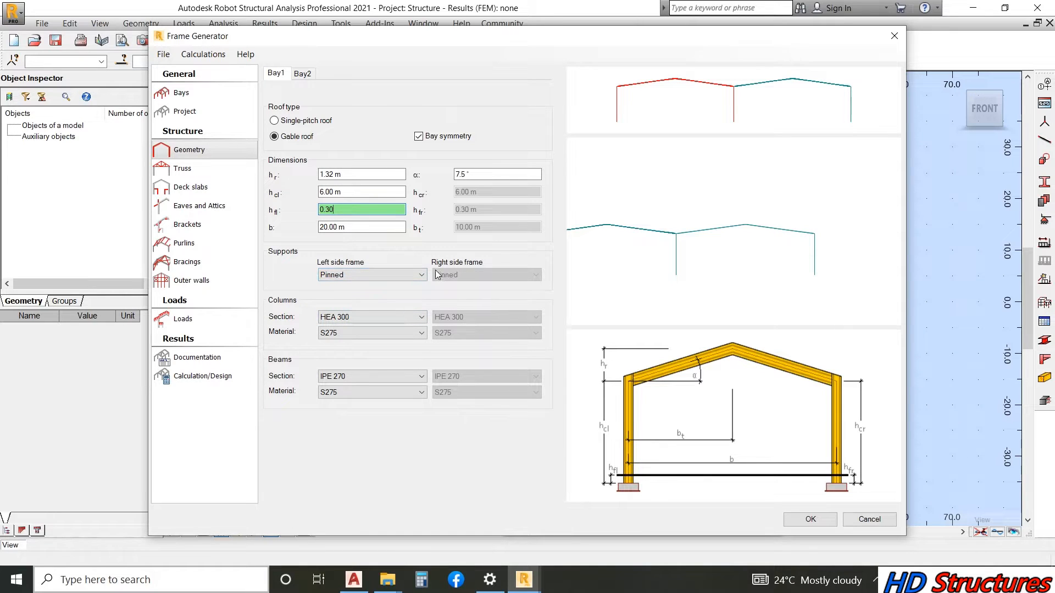
- Set Bay1's roof angle to 10° and check the resulting roof height
{"action": "left_click", "coordinate": [483, 174]}
{"action": "type", "text": "1"}
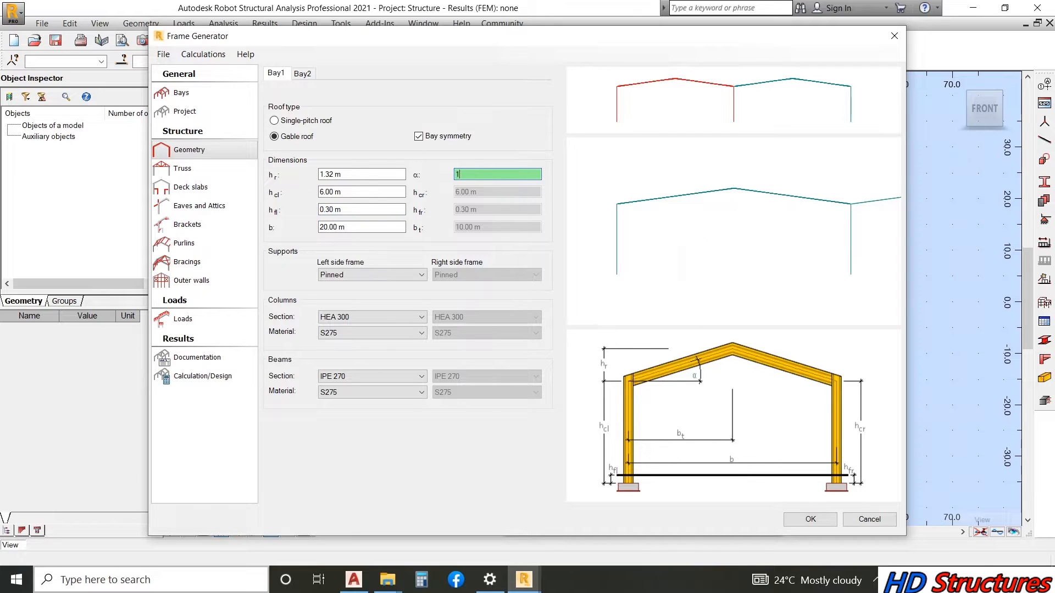
{"action": "type", "text": "0"}
{"action": "left_click", "coordinate": [336, 170]}
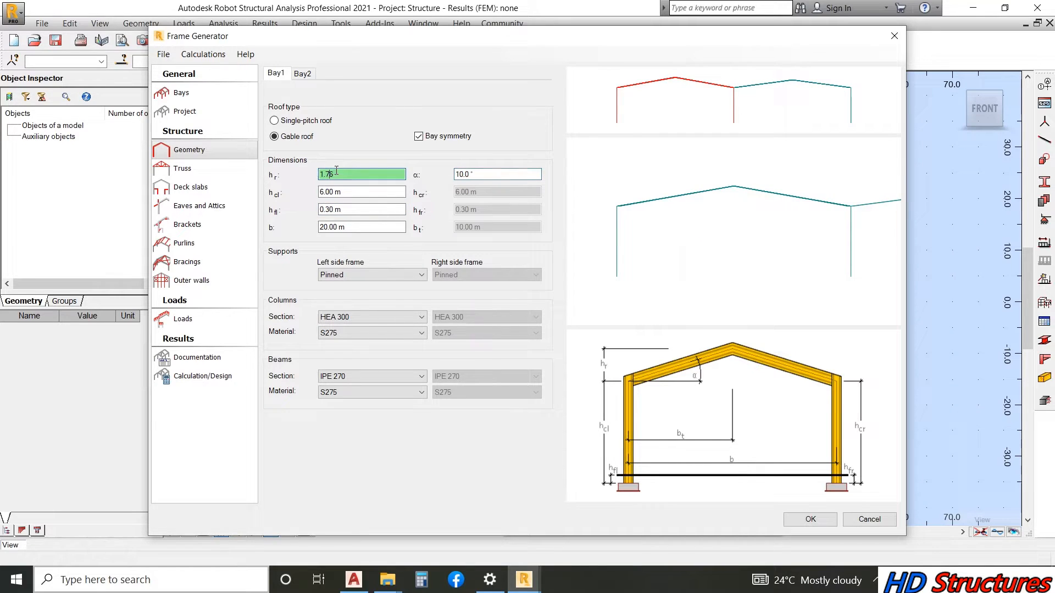
{"action": "left_click", "coordinate": [480, 173]}
{"action": "double_click", "coordinate": [480, 174]}
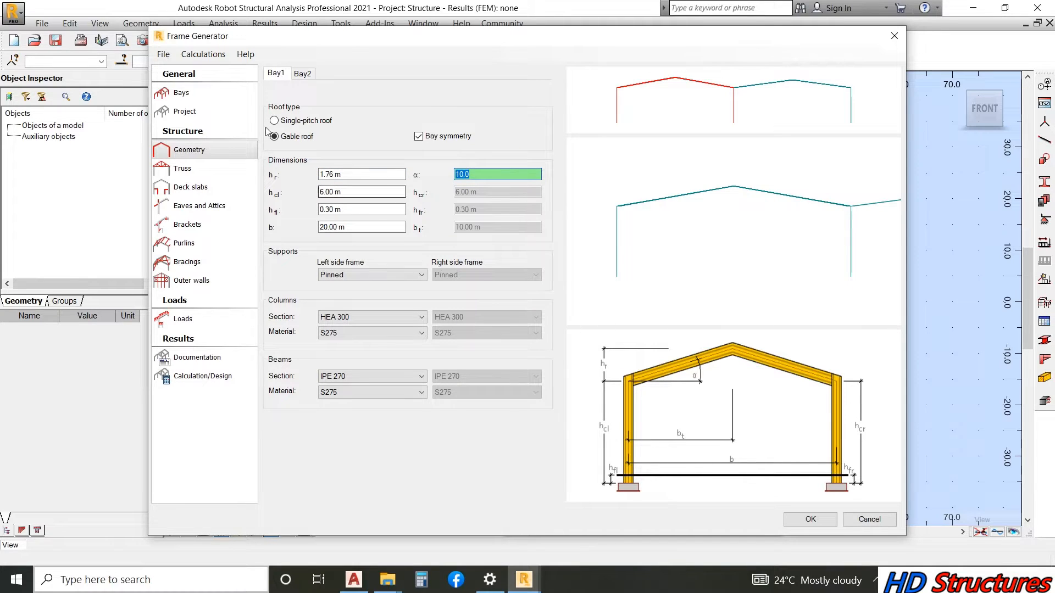
- Set Bay2's roof angle to 10° and check the resulting roof height
{"action": "left_click", "coordinate": [309, 76]}
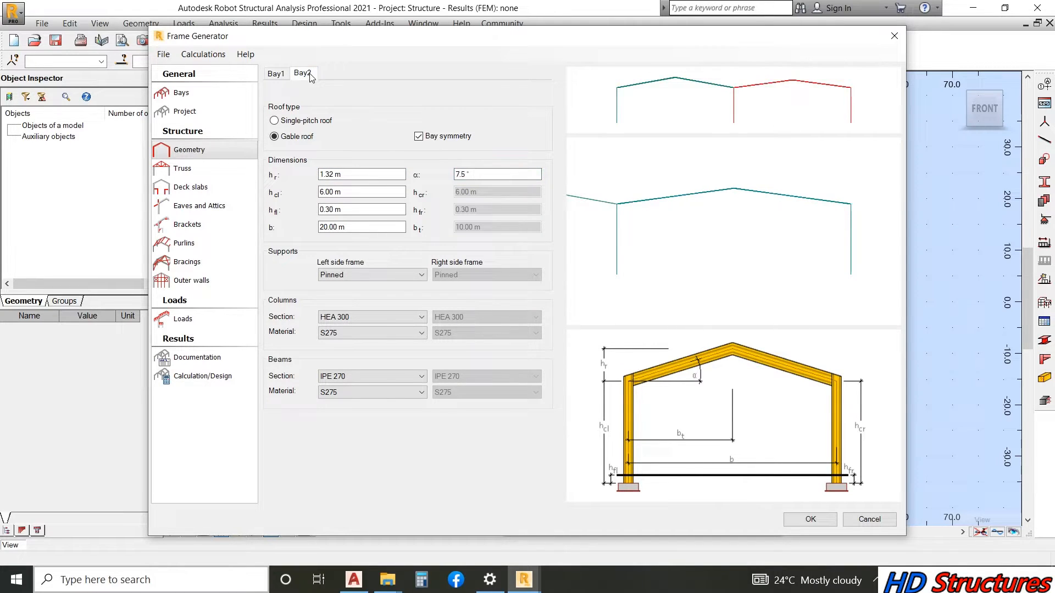
{"action": "left_click", "coordinate": [478, 174]}
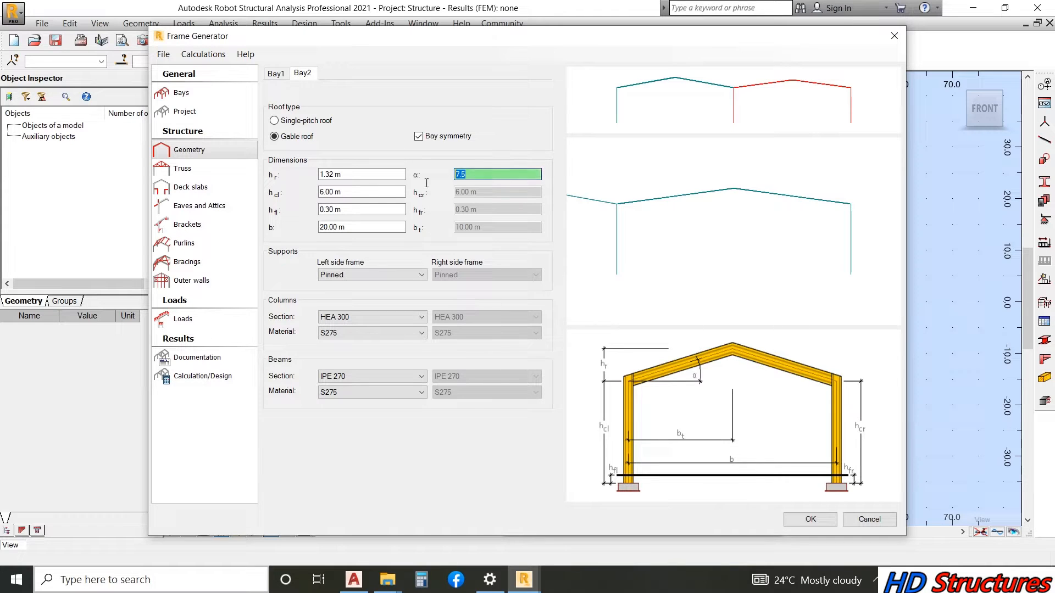
{"action": "type", "text": "10"}
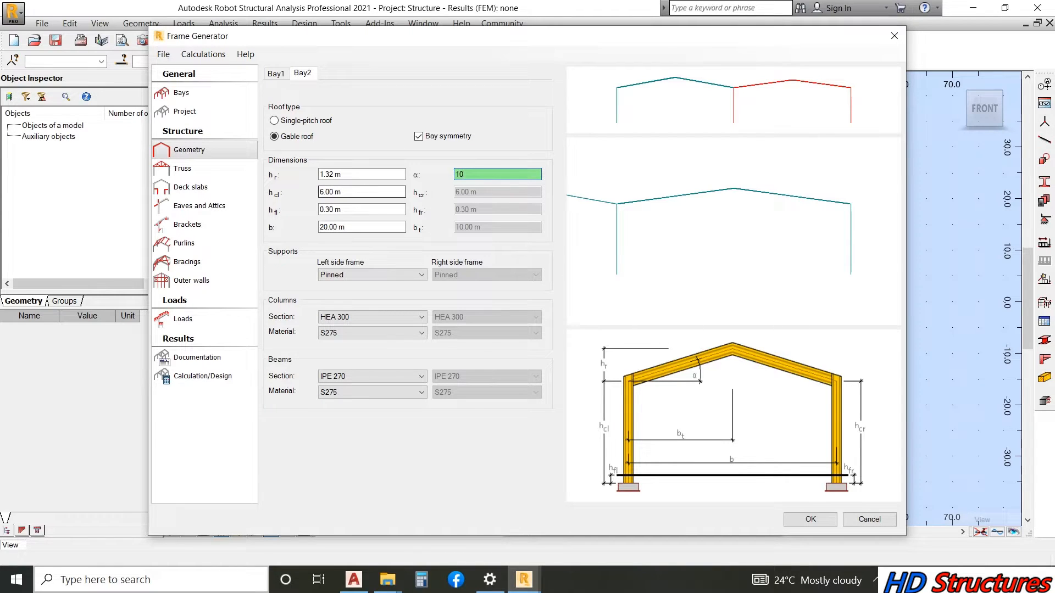
{"action": "left_click", "coordinate": [345, 175]}
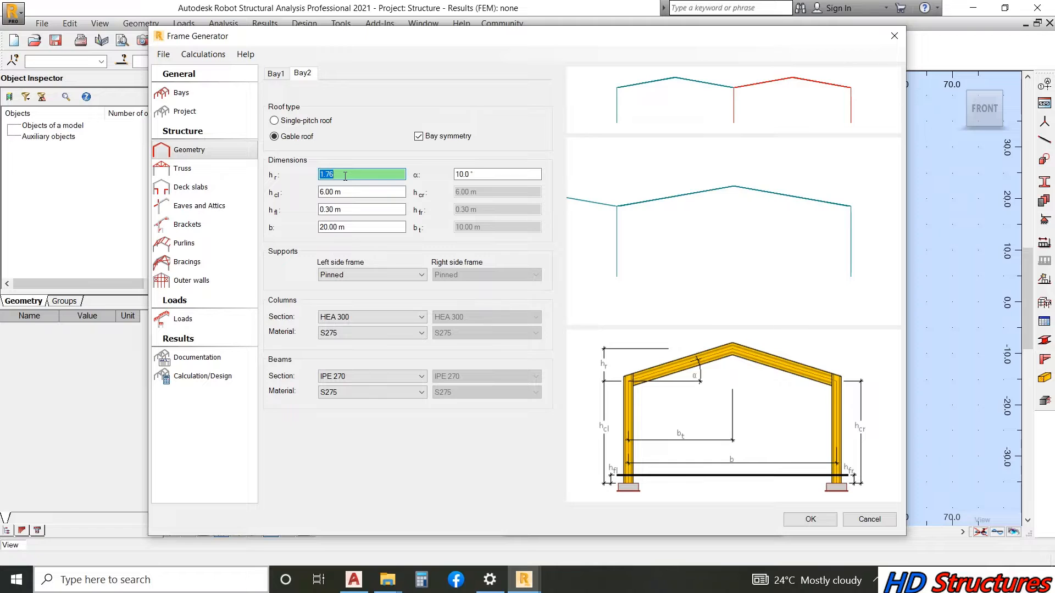
{"action": "left_click", "coordinate": [473, 174]}
- Compare the roof, column height and width dimensions of Bay1 and Bay2
{"action": "left_click", "coordinate": [281, 73]}
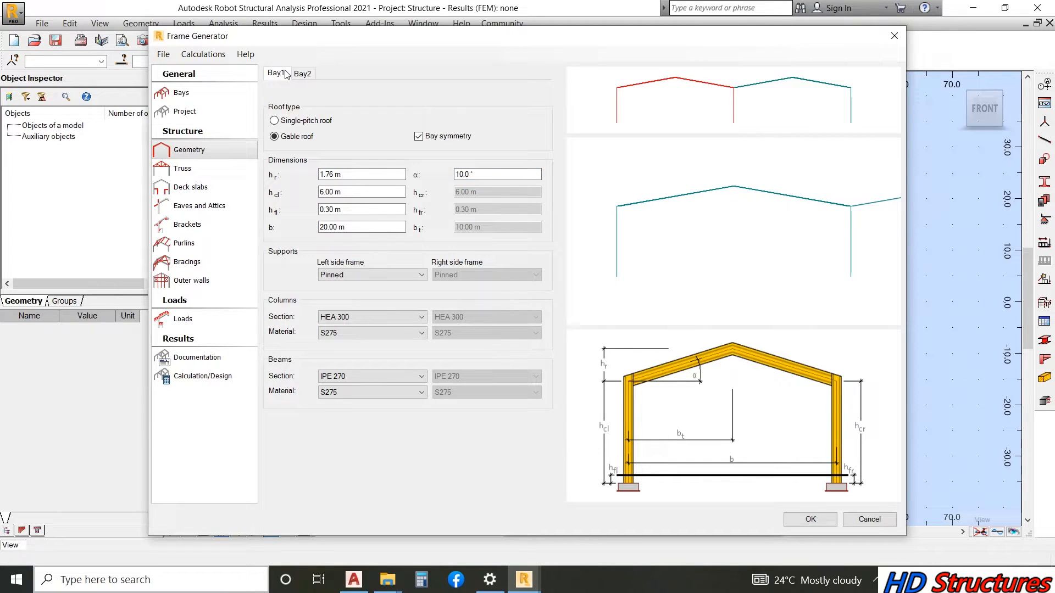
{"action": "left_click", "coordinate": [304, 74]}
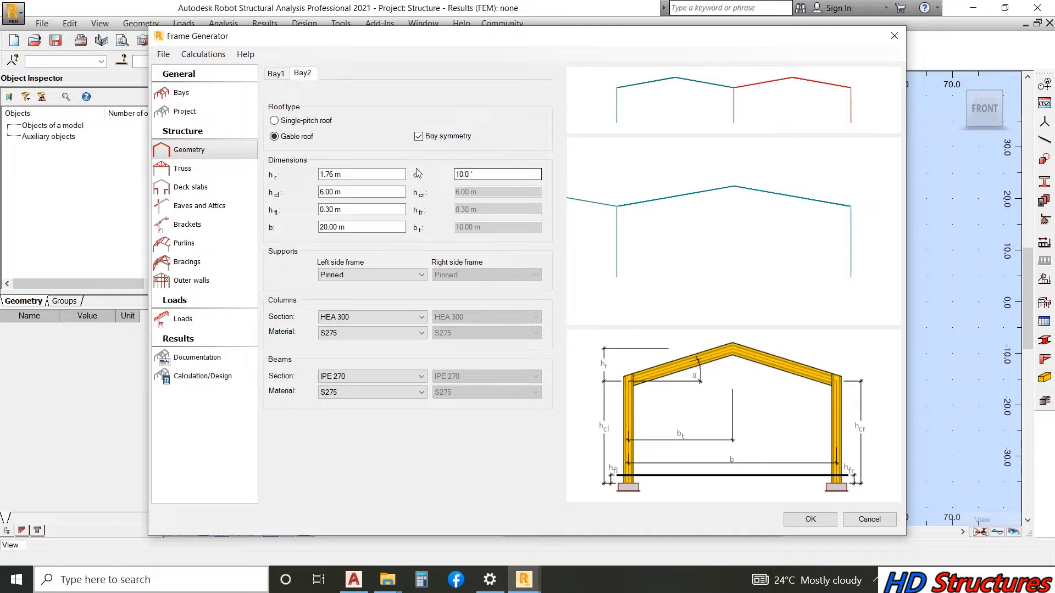
{"action": "left_click", "coordinate": [282, 74]}
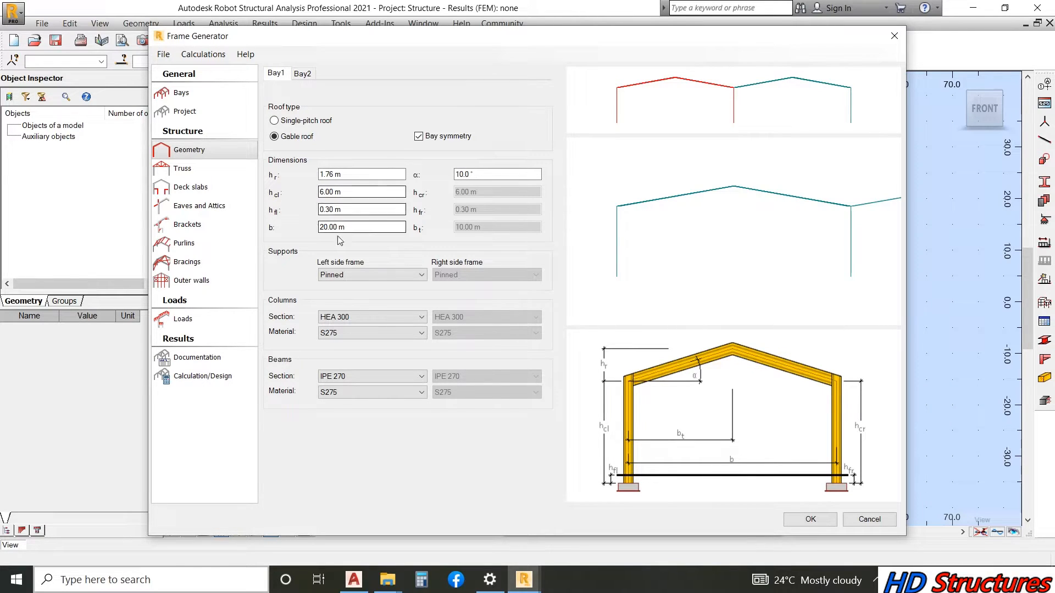
{"action": "left_click", "coordinate": [875, 580]}
{"action": "left_click", "coordinate": [880, 548]}
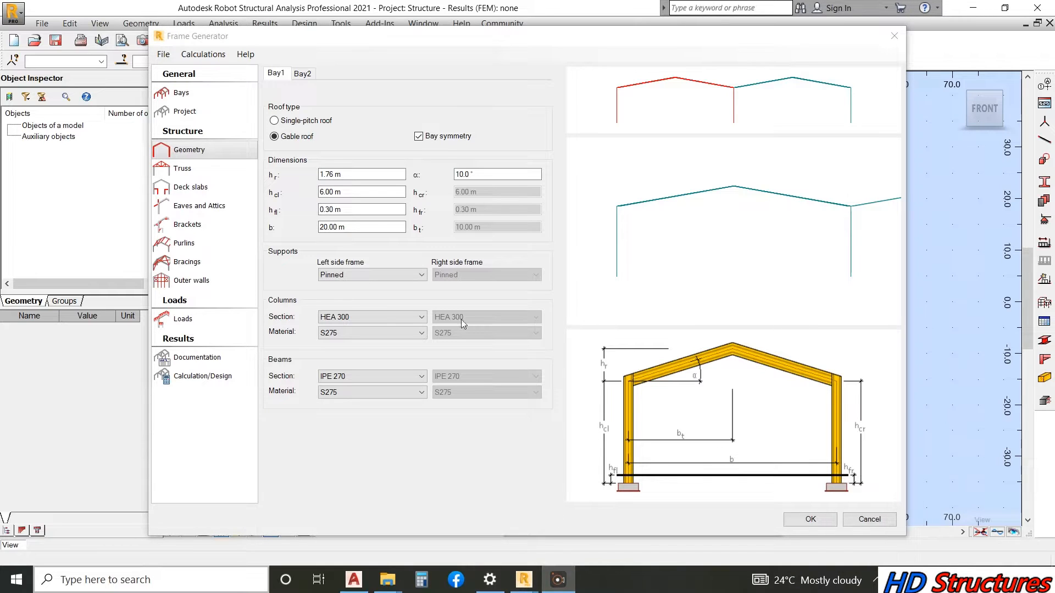
{"action": "left_click", "coordinate": [352, 230]}
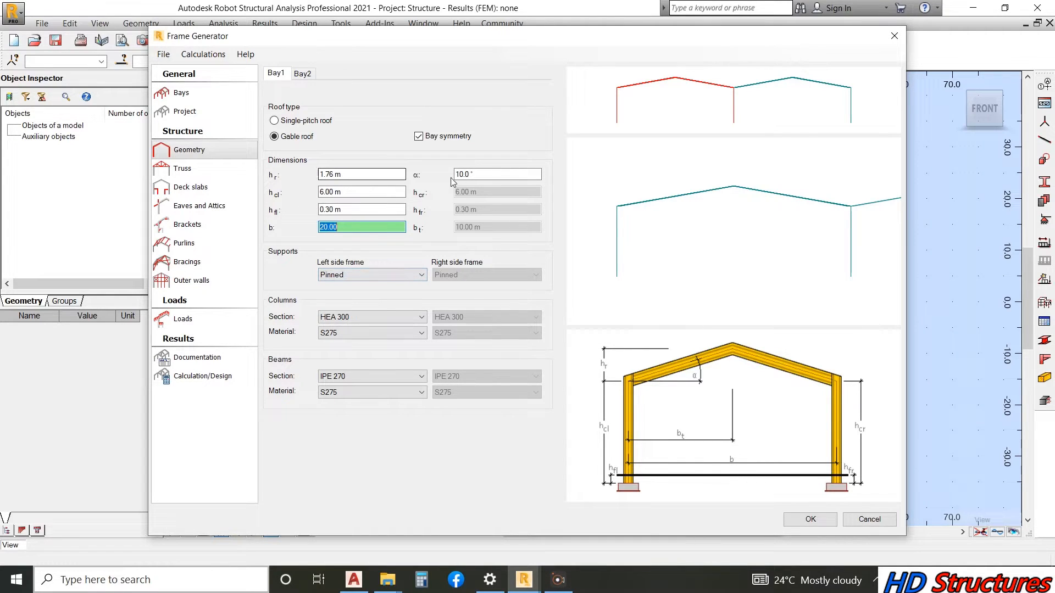
- Start a new section for Bay2's columns, choosing the I-section type and keeping the UK sections database
{"action": "left_click", "coordinate": [303, 73]}
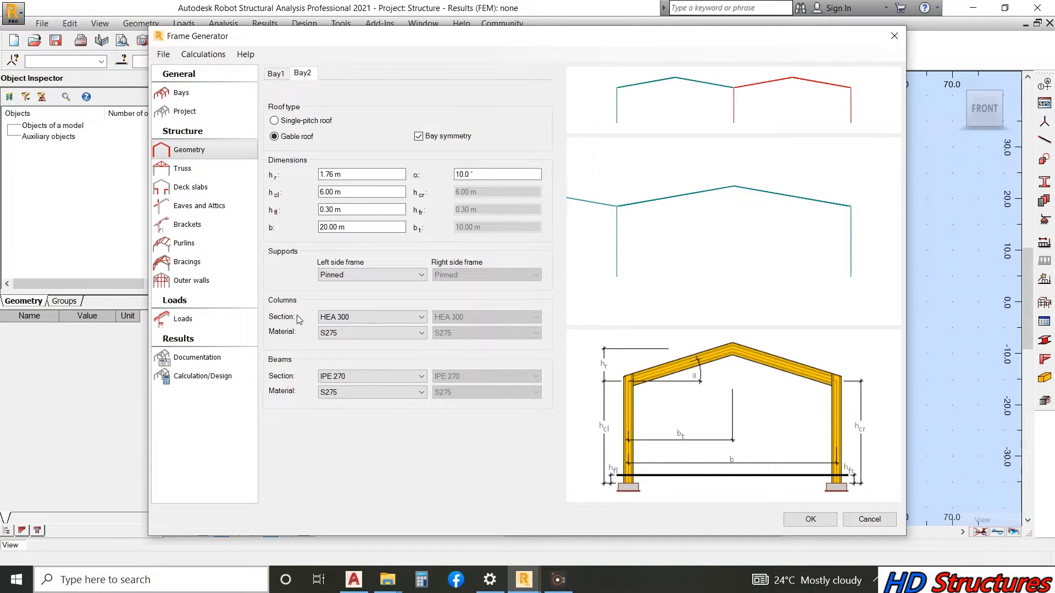
{"action": "left_click", "coordinate": [352, 319]}
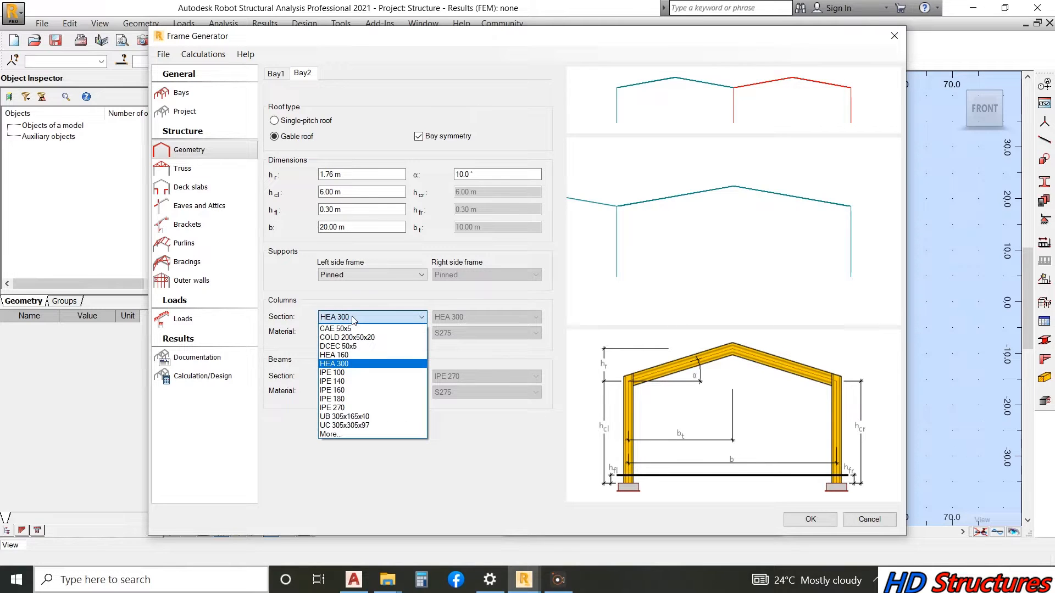
{"action": "left_click", "coordinate": [335, 434]}
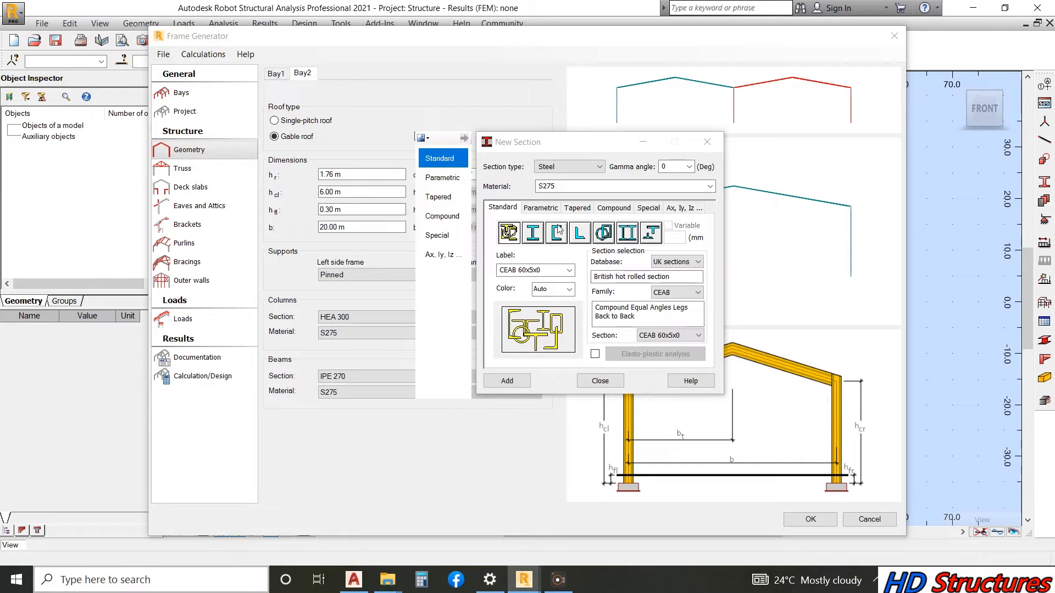
{"action": "left_click", "coordinate": [532, 235]}
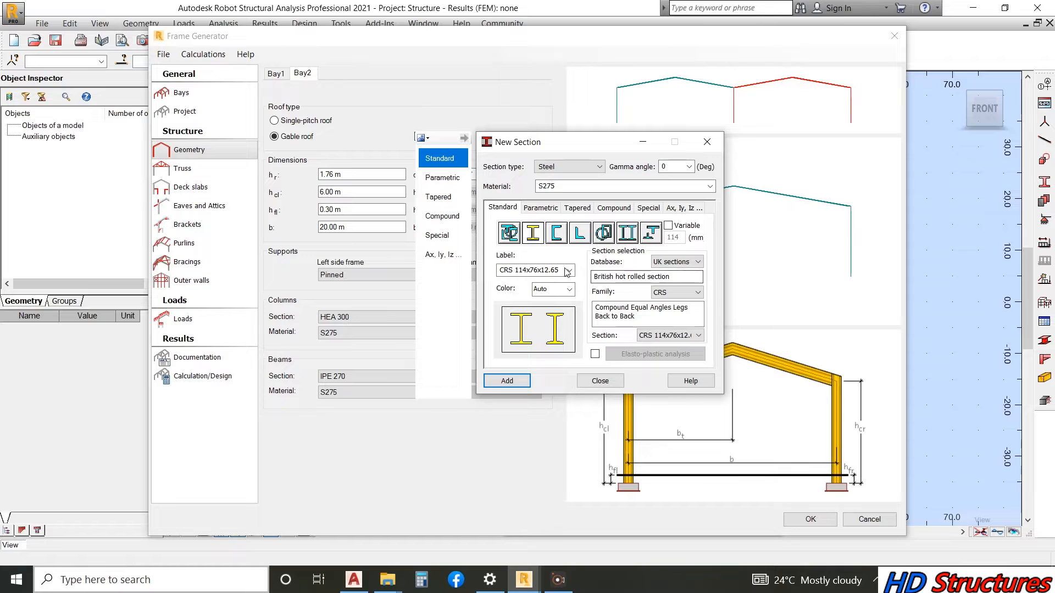
{"action": "left_click", "coordinate": [672, 264]}
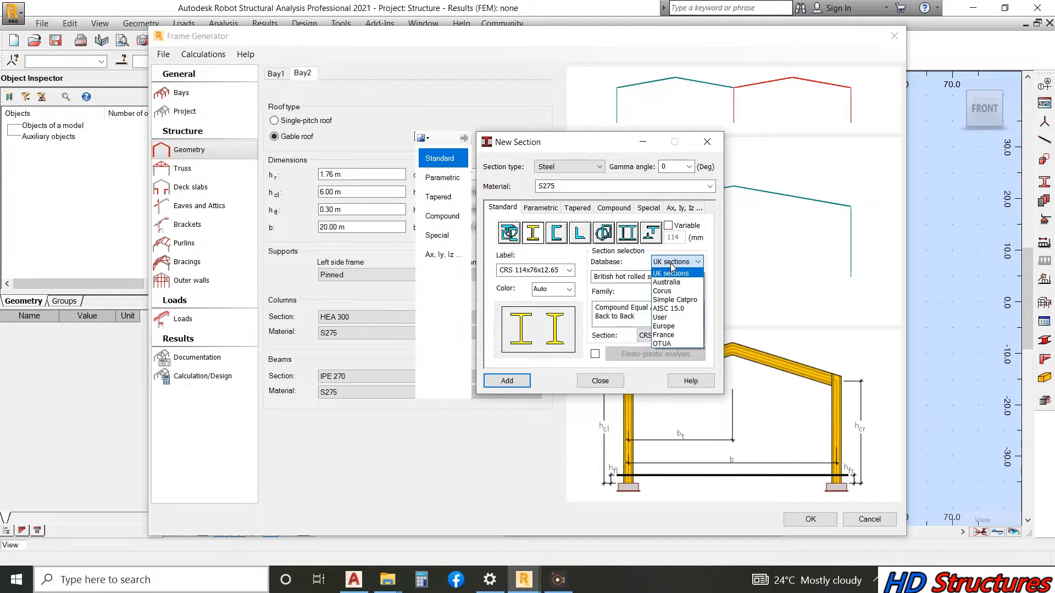
{"action": "left_click", "coordinate": [671, 265]}
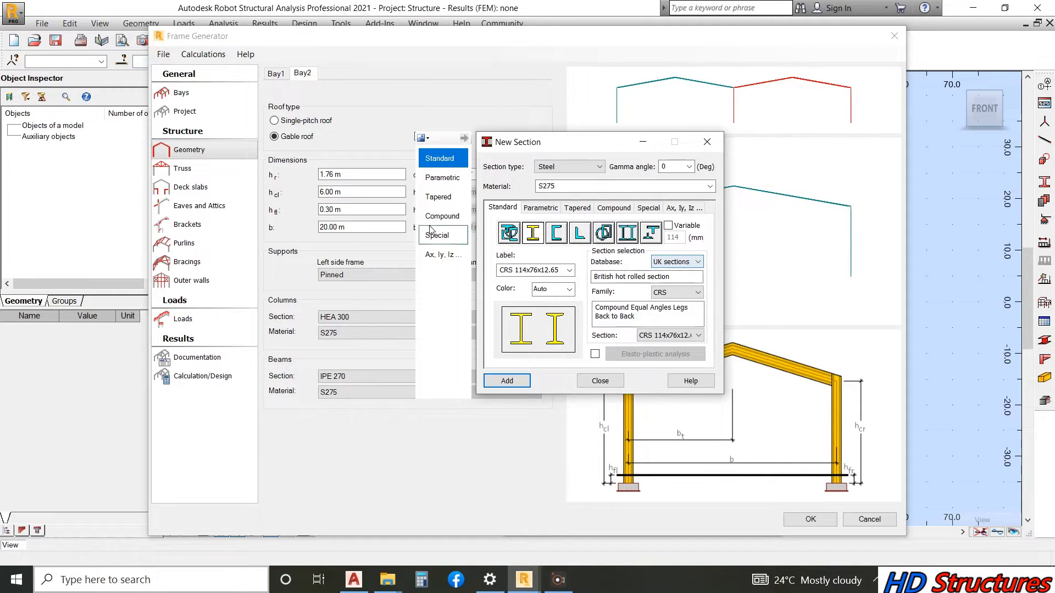
{"action": "left_click", "coordinate": [549, 270]}
{"action": "left_click", "coordinate": [569, 272]}
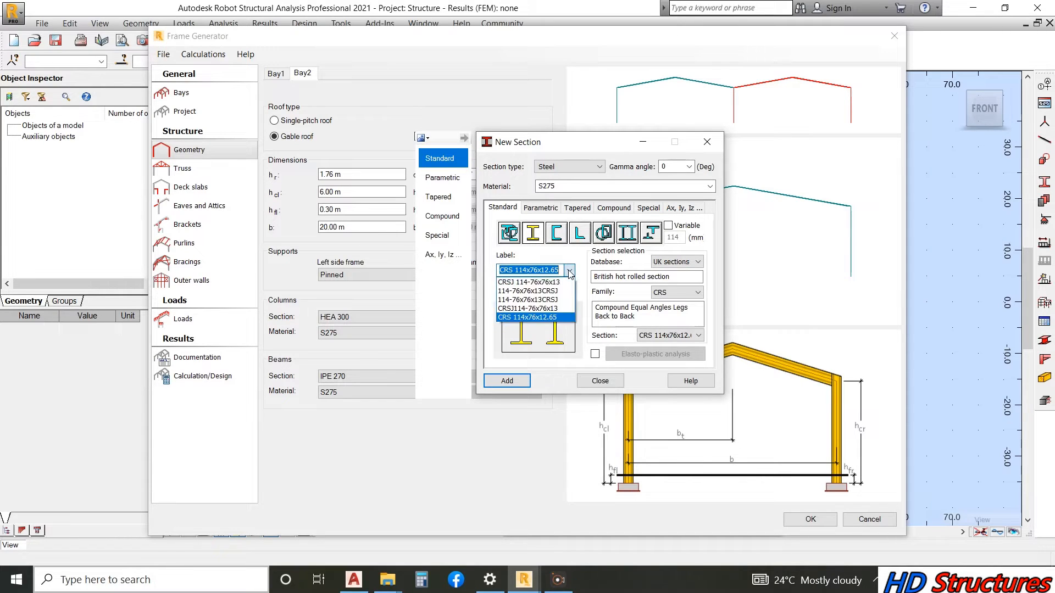
{"action": "left_click", "coordinate": [570, 271]}
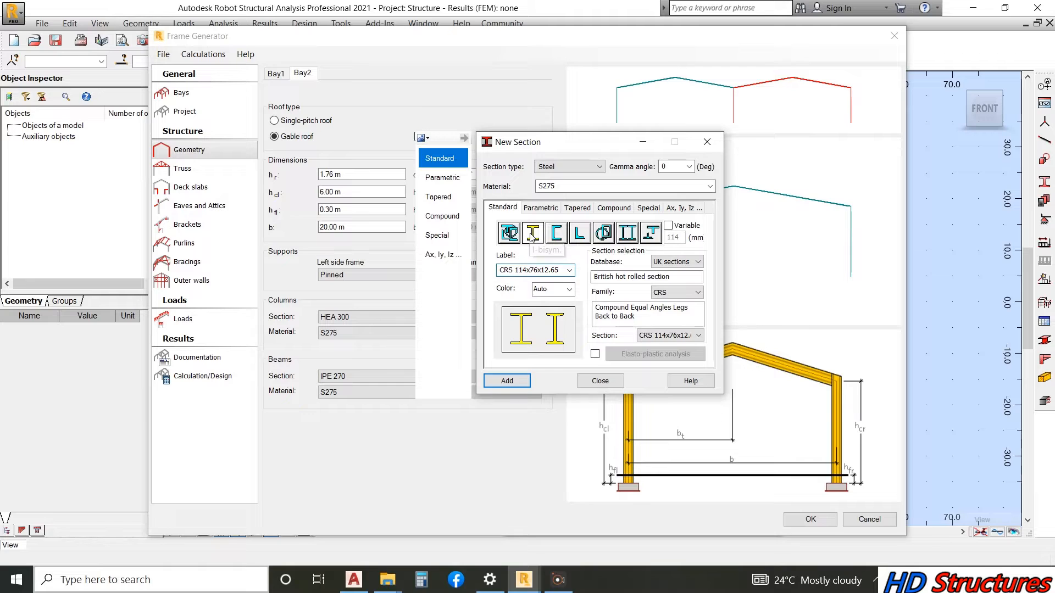
- Choose the UB family and the UB 305x165x54 section for the new section definition
{"action": "left_click", "coordinate": [693, 294]}
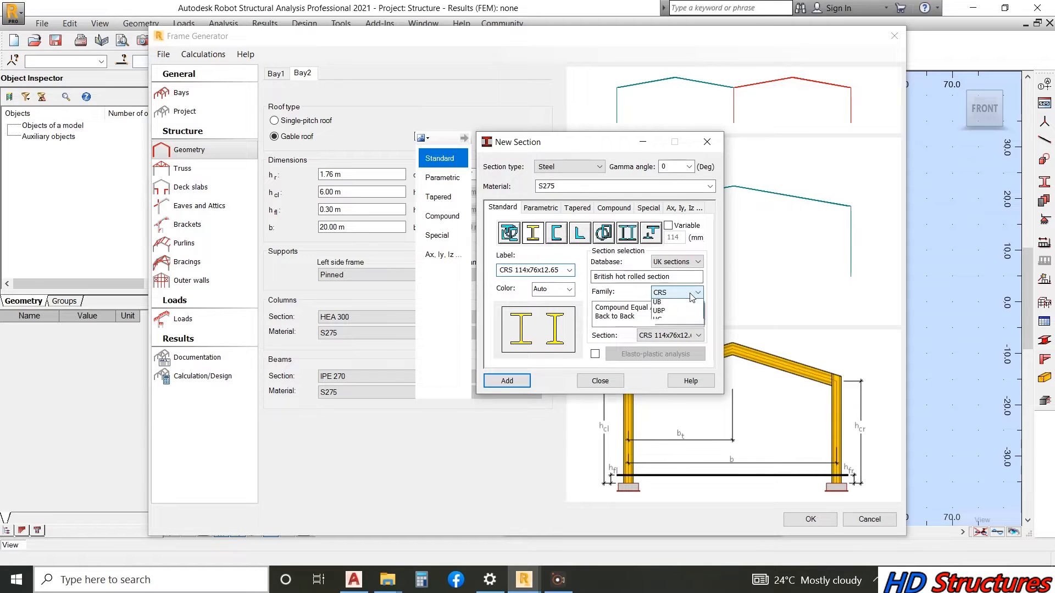
{"action": "left_click", "coordinate": [670, 332]}
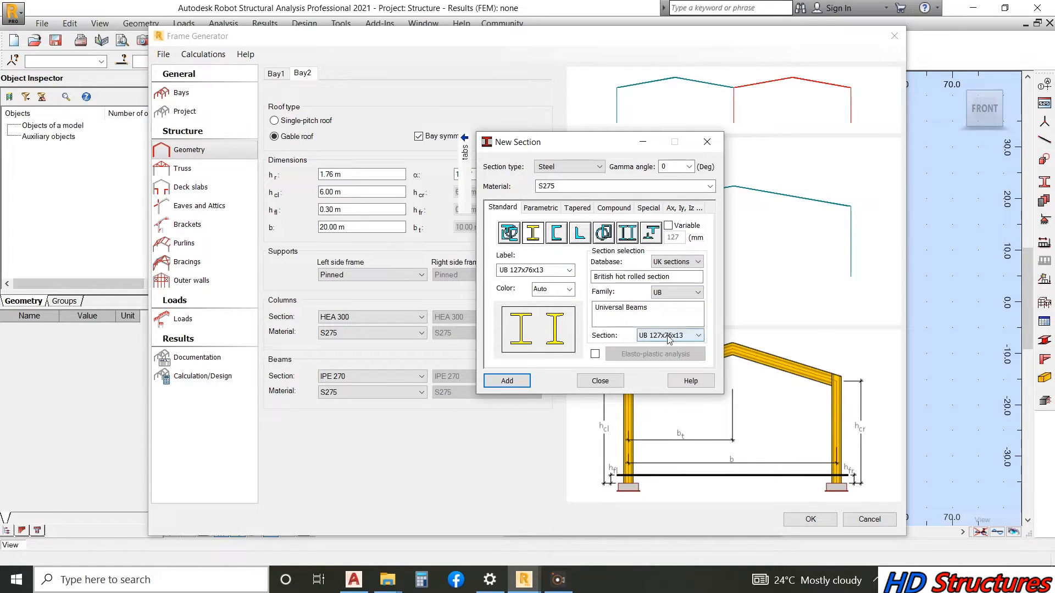
{"action": "left_click", "coordinate": [670, 336]}
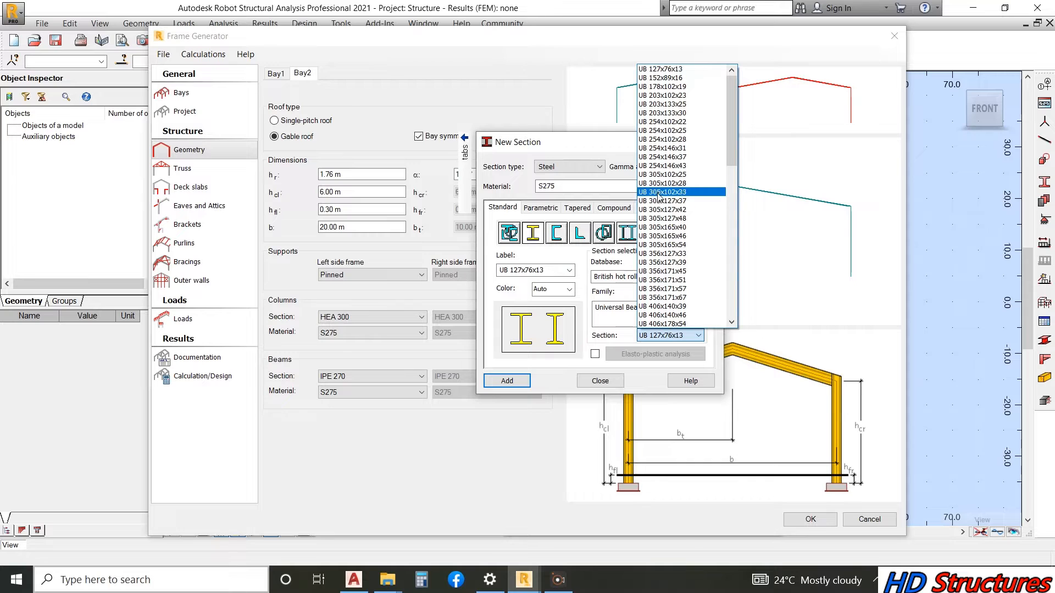
{"action": "left_click", "coordinate": [666, 244]}
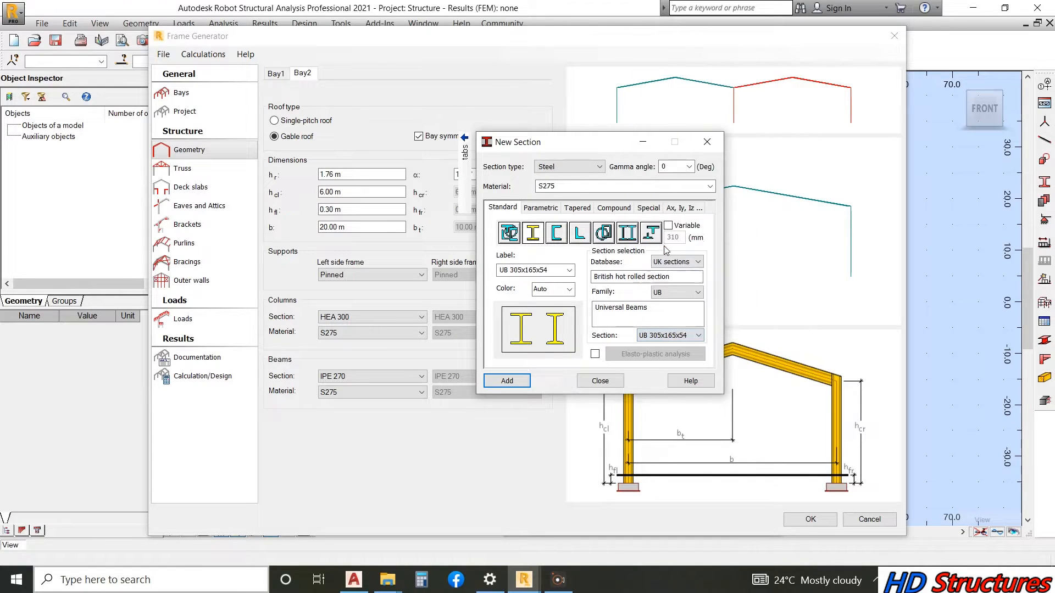
- Add the defined section to the available sections and assign UB 305x165x40 to Bay2's columns
{"action": "left_click", "coordinate": [506, 382]}
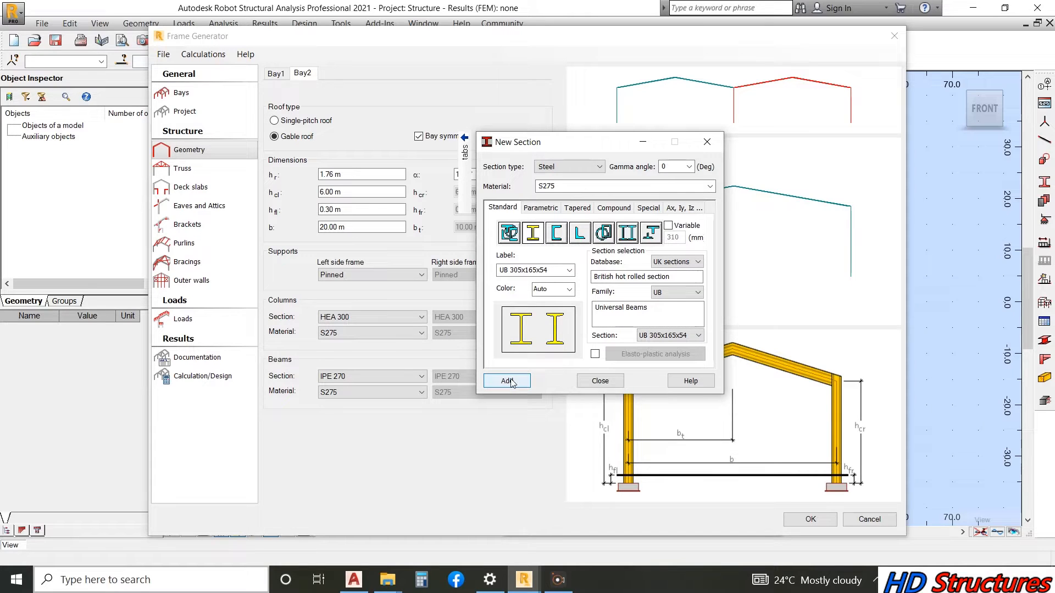
{"action": "left_click", "coordinate": [601, 381]}
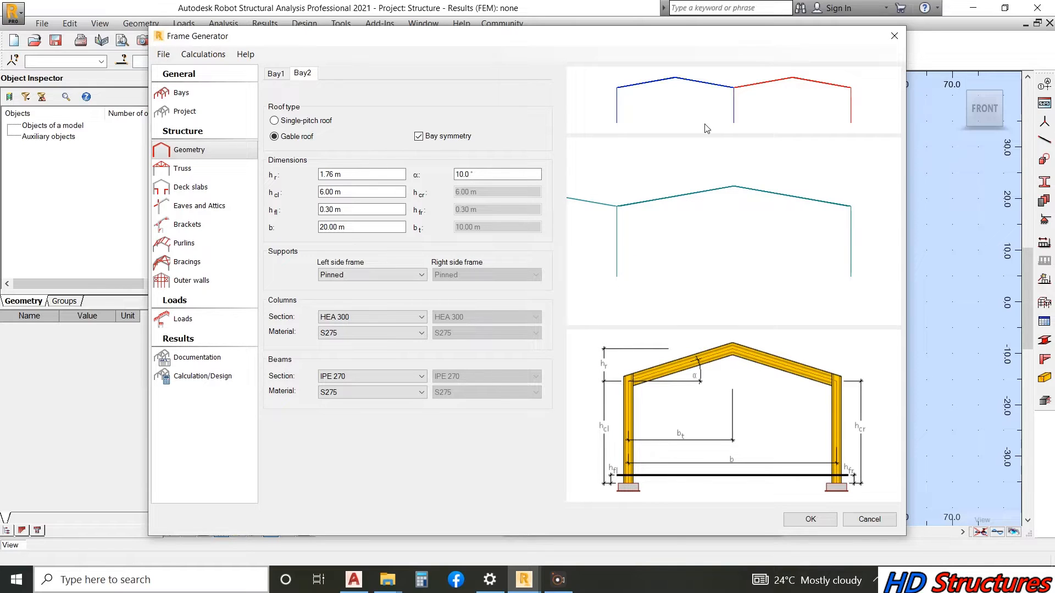
{"action": "left_click", "coordinate": [369, 319]}
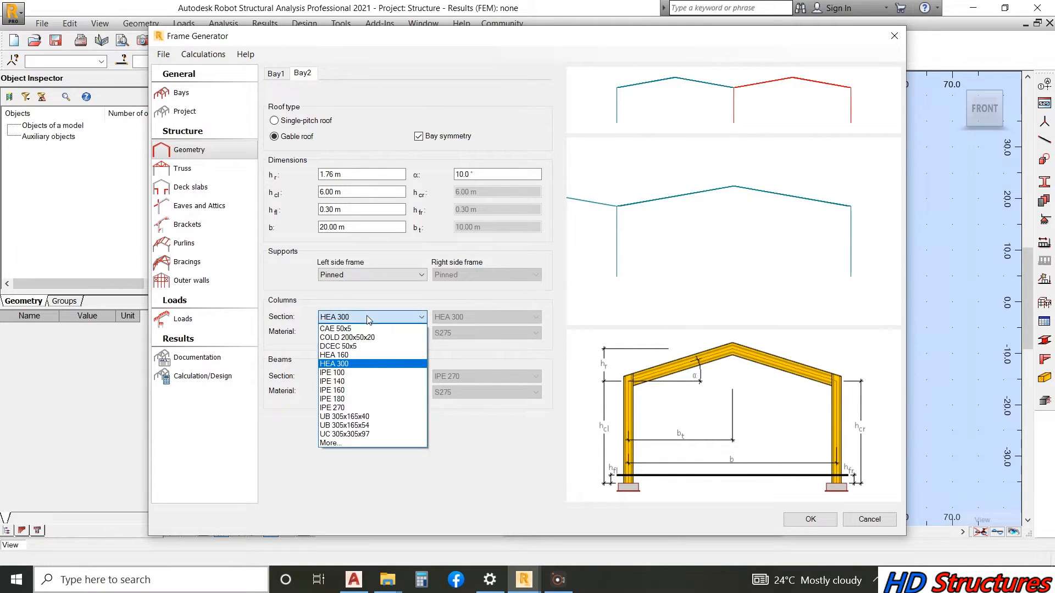
{"action": "left_click", "coordinate": [343, 418]}
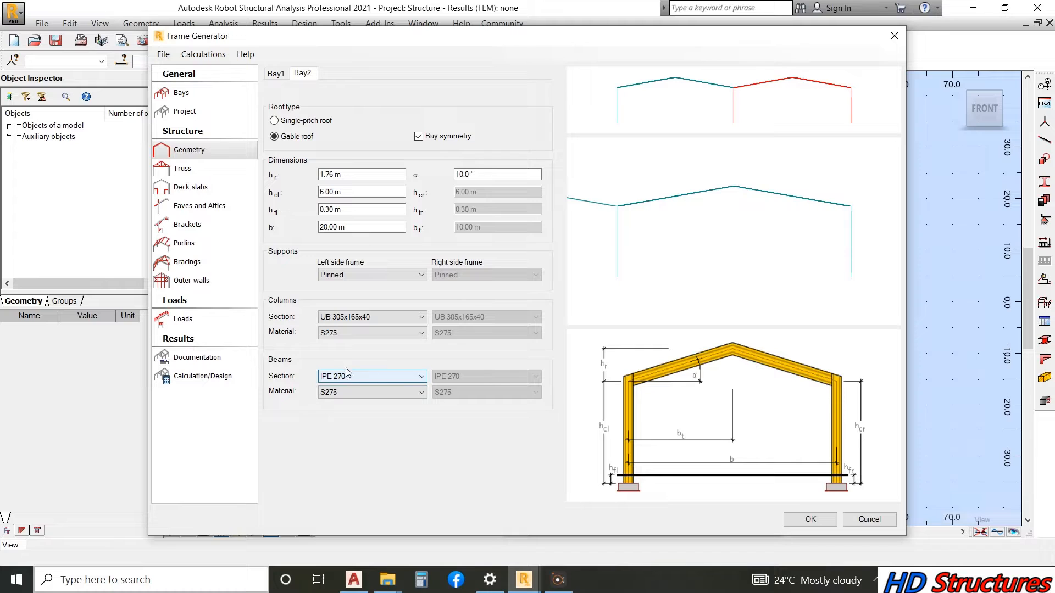
- Start a new section for Bay2's beams, choosing the I-section type and the UB family from the UK sections database
{"action": "left_click", "coordinate": [352, 377]}
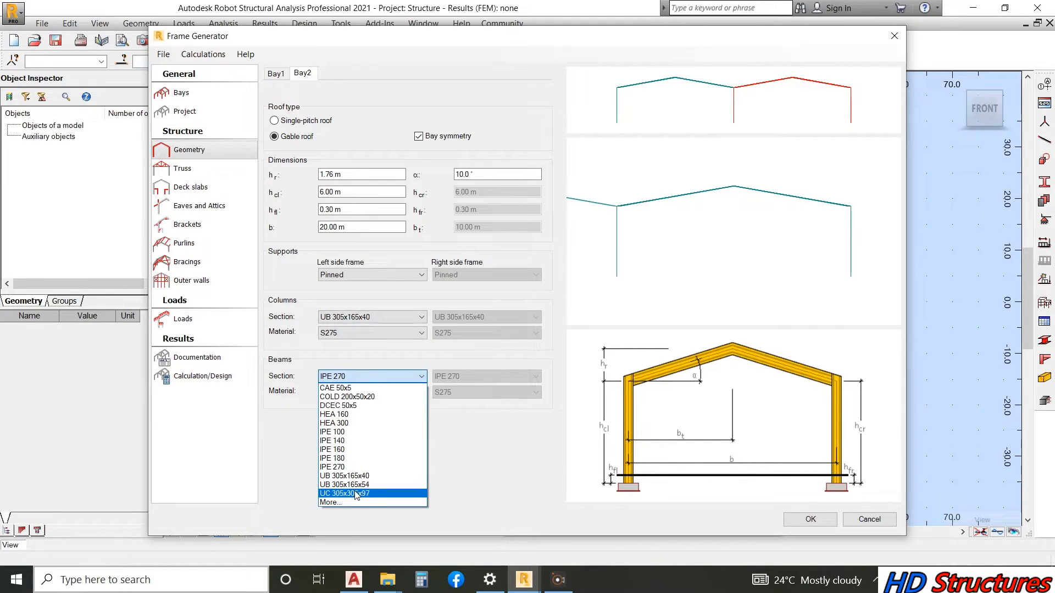
{"action": "left_click", "coordinate": [332, 503]}
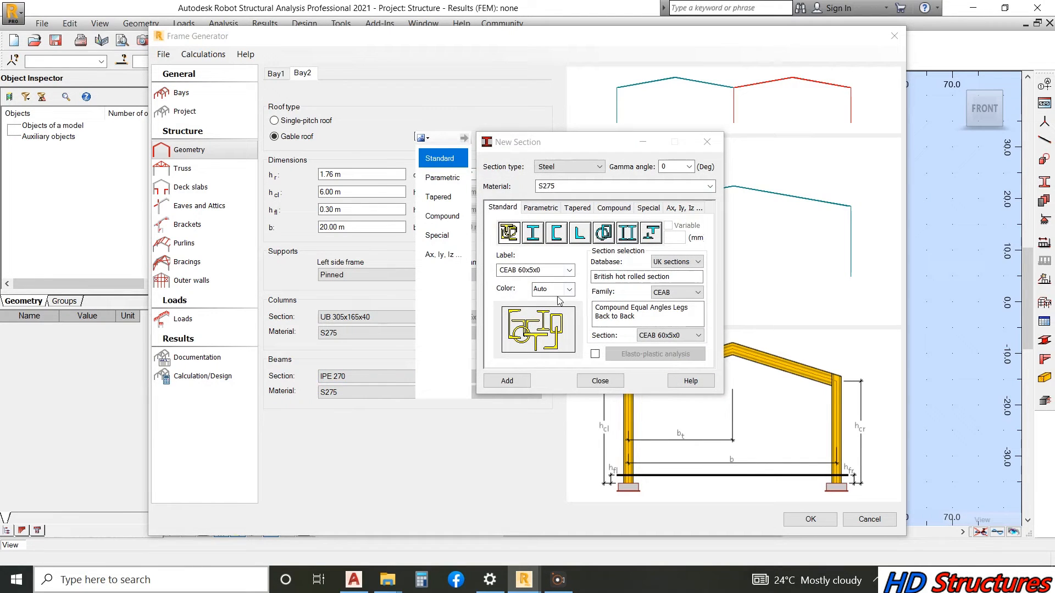
{"action": "left_click", "coordinate": [529, 236]}
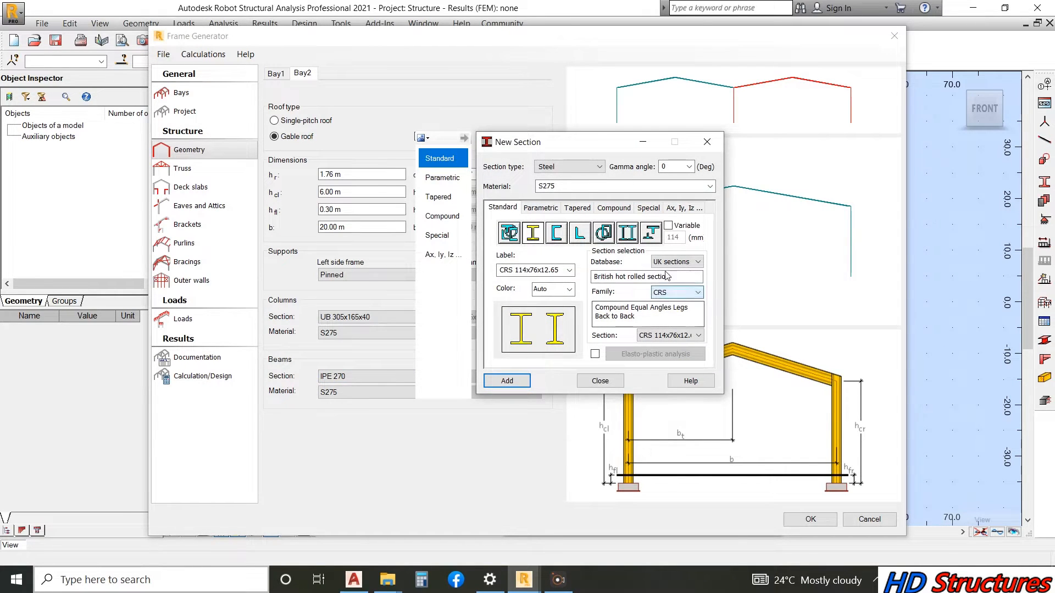
{"action": "left_click", "coordinate": [662, 295]}
{"action": "left_click", "coordinate": [663, 334]}
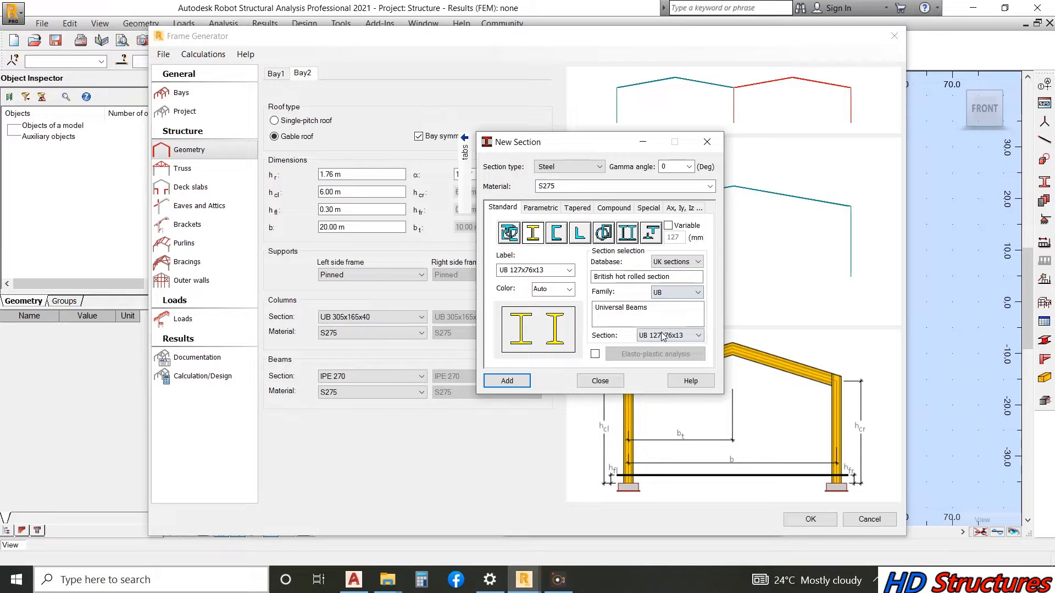
- Add UB 356x171x51 to the available sections and assign it to Bay2's beams
{"action": "left_click", "coordinate": [664, 336]}
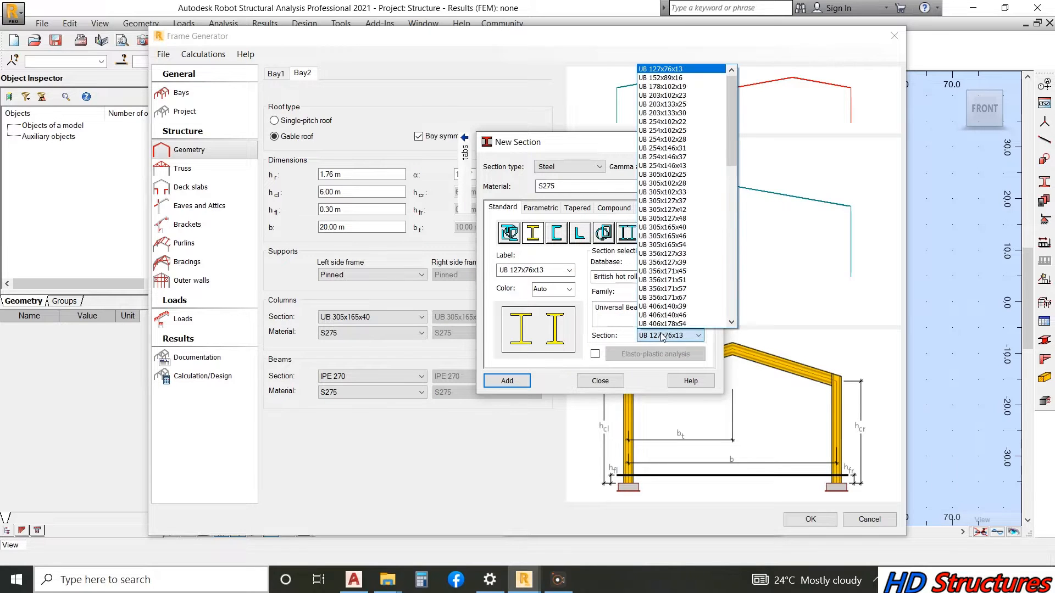
{"action": "left_click", "coordinate": [663, 281]}
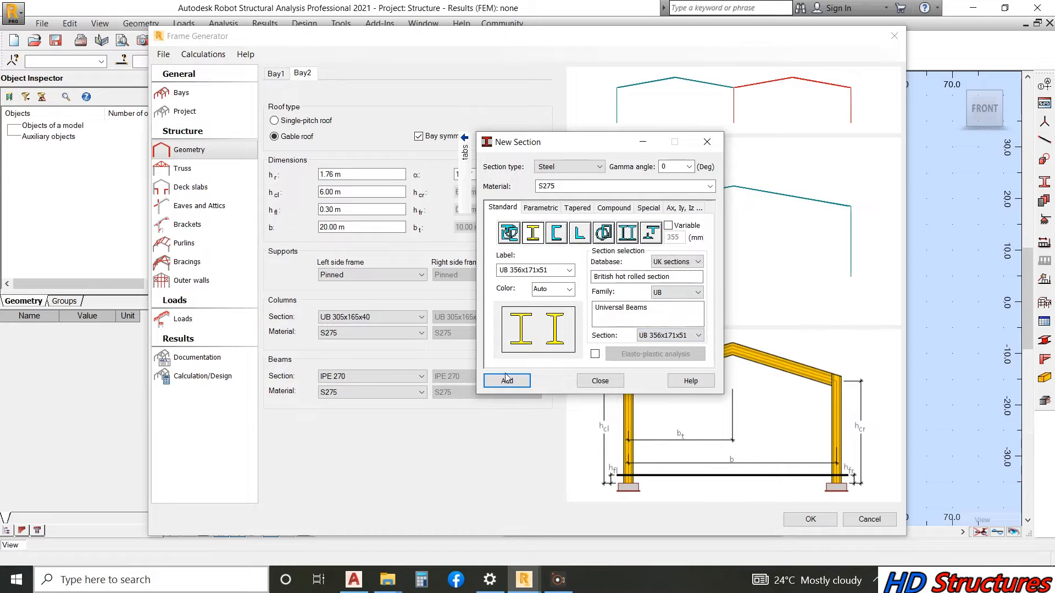
{"action": "left_click", "coordinate": [601, 381]}
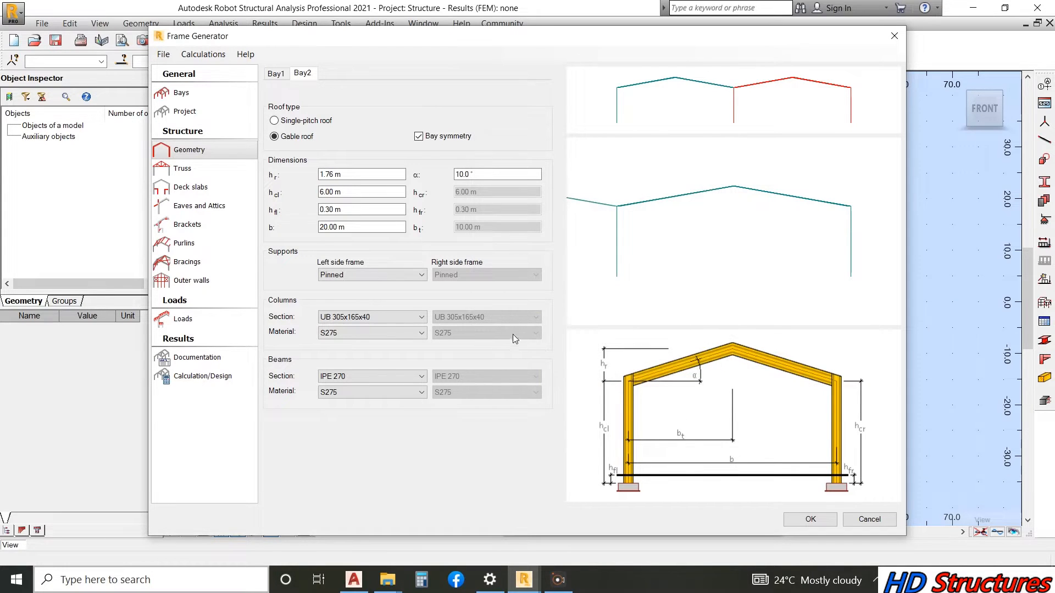
{"action": "left_click", "coordinate": [345, 377]}
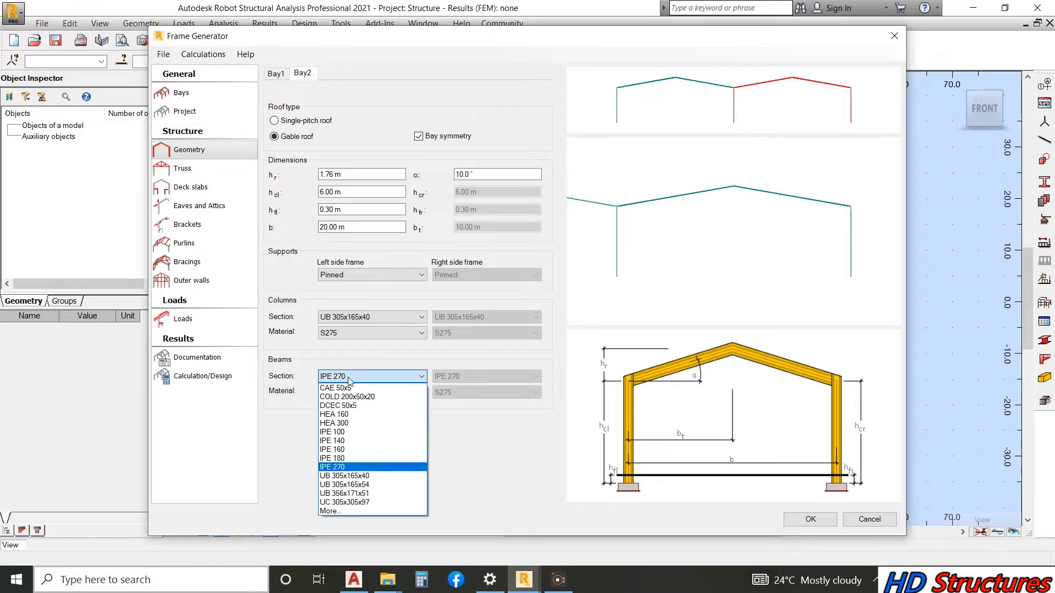
{"action": "left_click", "coordinate": [355, 494]}
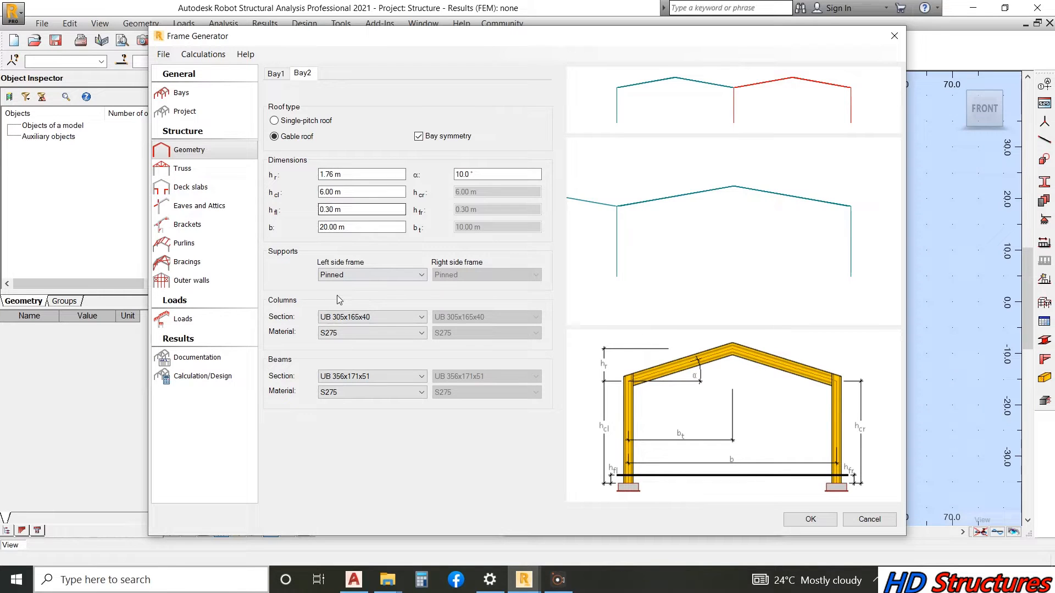
- Try enabling the column-beam knee and roof ridge beam brackets for Bay2, and switch both off again
{"action": "left_click", "coordinate": [180, 176]}
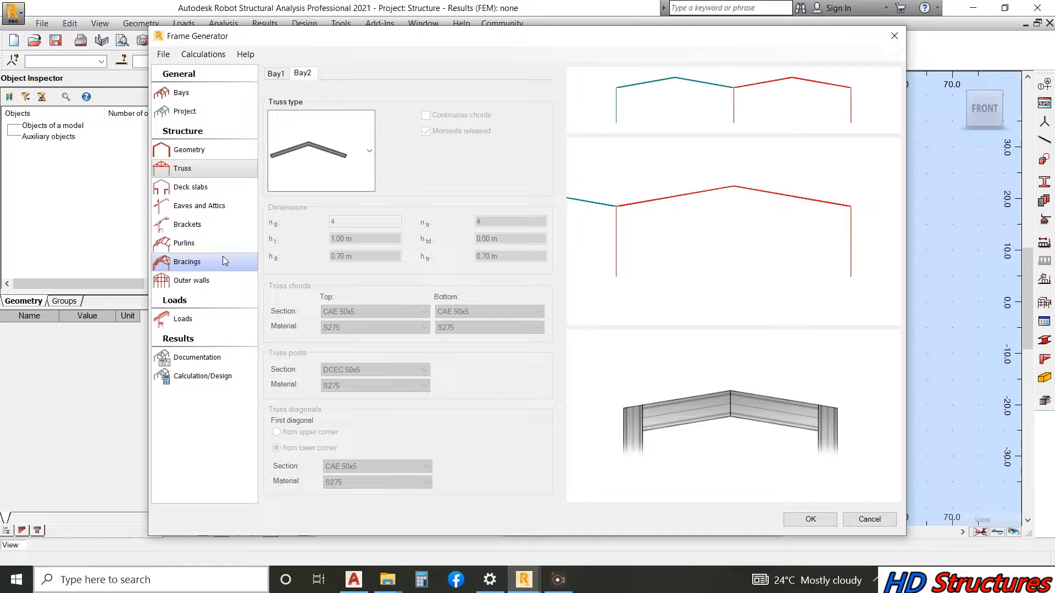
{"action": "left_click", "coordinate": [185, 225]}
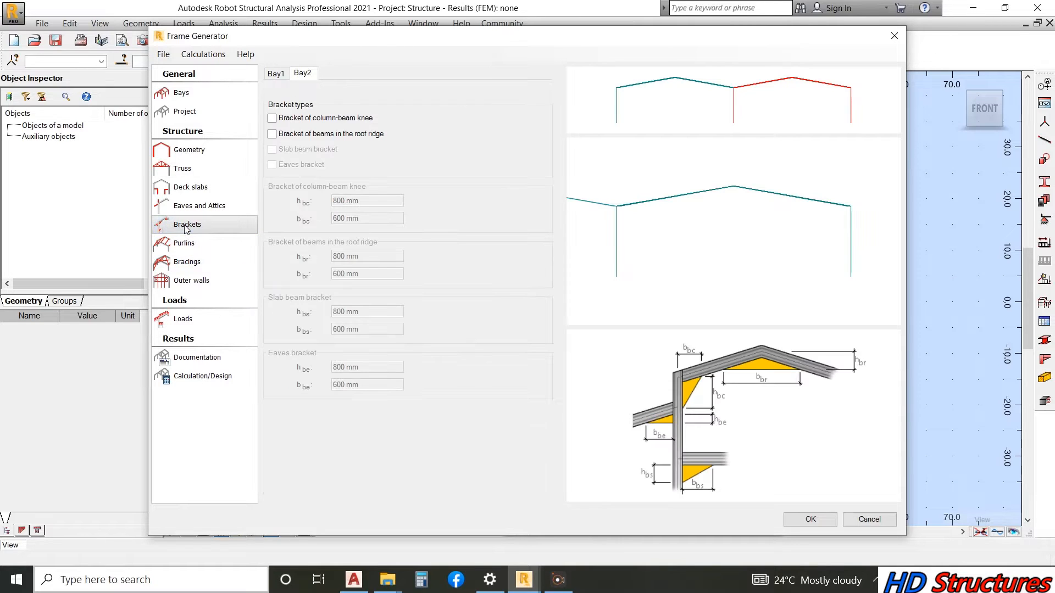
{"action": "left_click", "coordinate": [272, 119]}
{"action": "left_click", "coordinate": [272, 118]}
{"action": "left_click", "coordinate": [272, 135]}
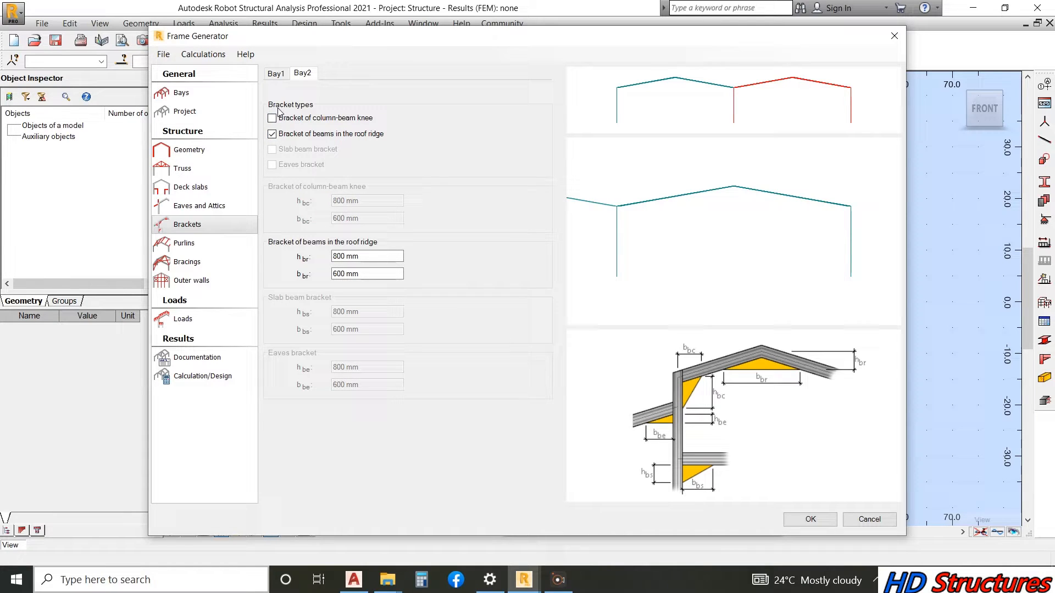
{"action": "left_click", "coordinate": [271, 118]}
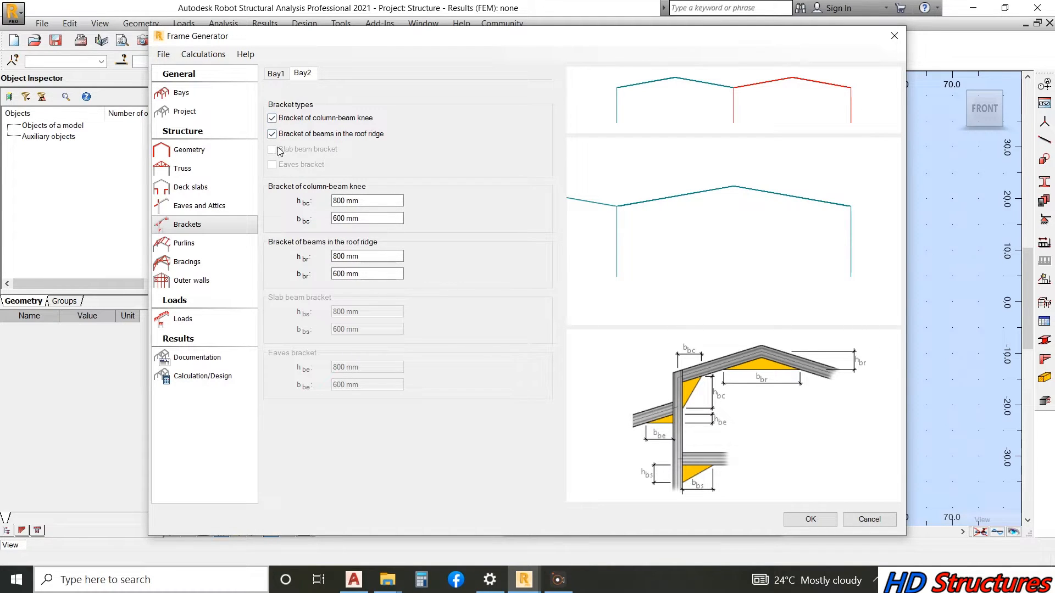
{"action": "left_click", "coordinate": [344, 215]}
{"action": "left_click", "coordinate": [273, 134]}
{"action": "left_click", "coordinate": [272, 118]}
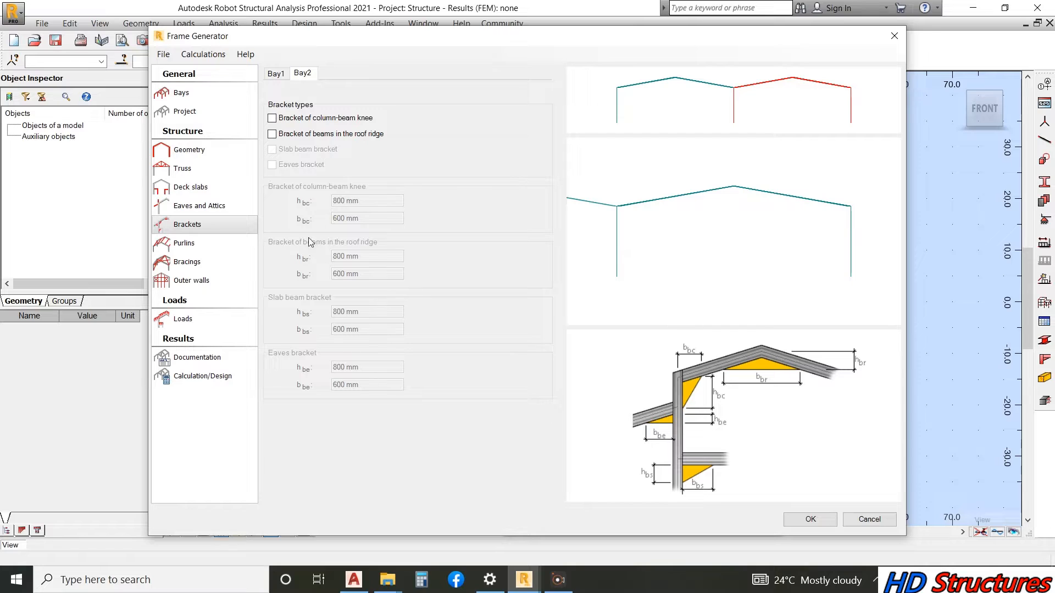
- Start a new section for Bay2's purlins, choosing the User profiles database and the COLD family
{"action": "left_click", "coordinate": [184, 243]}
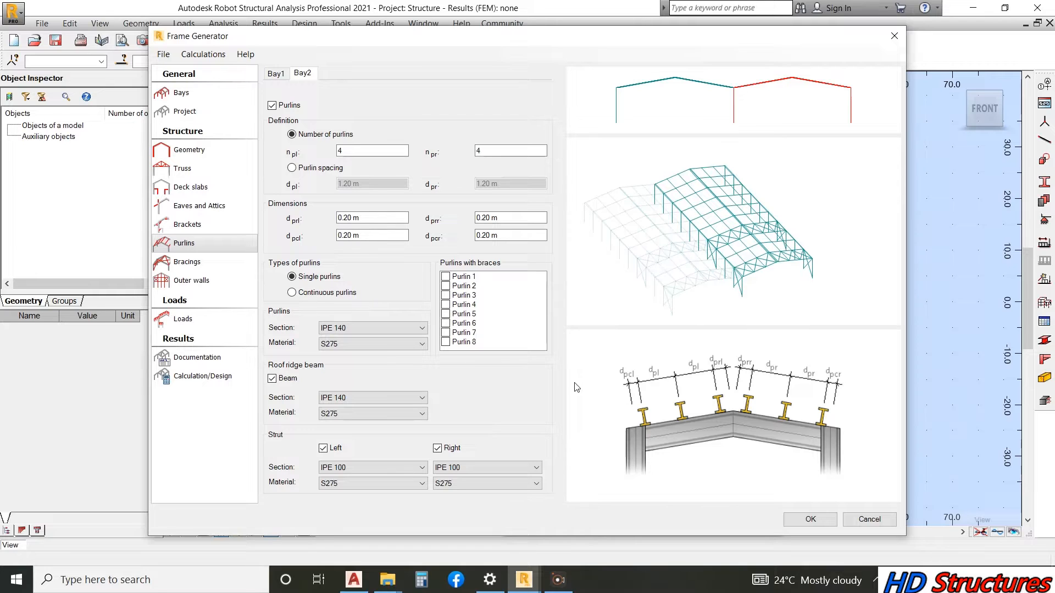
{"action": "left_click", "coordinate": [346, 329]}
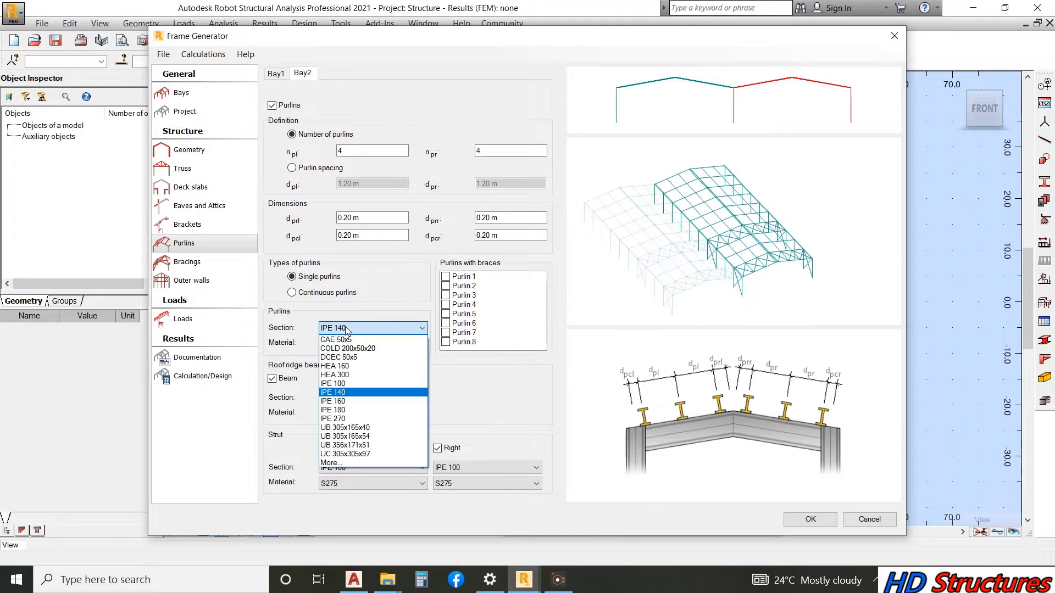
{"action": "left_click", "coordinate": [335, 464]}
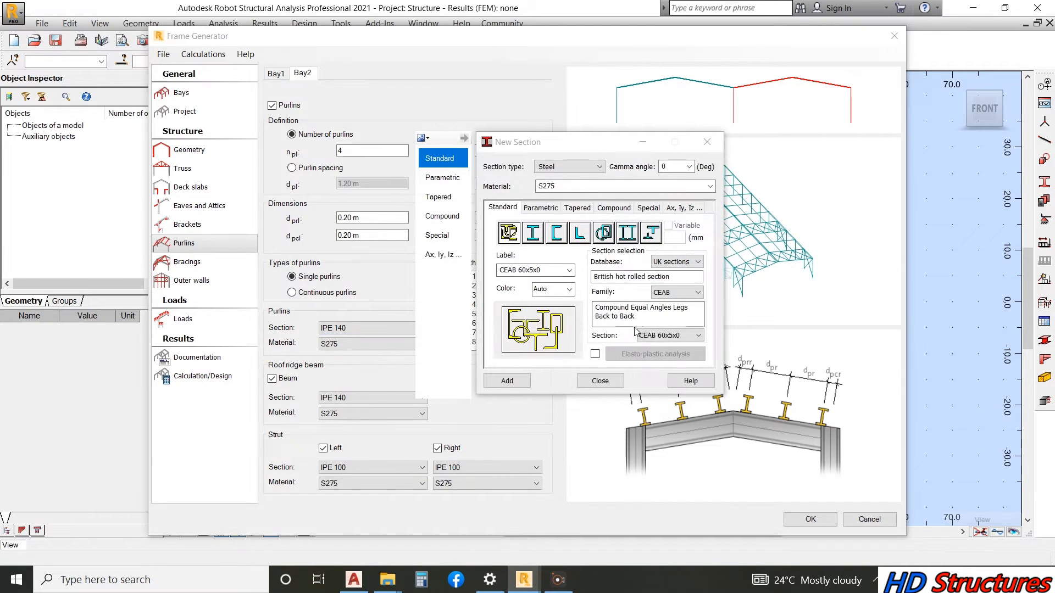
{"action": "left_click", "coordinate": [666, 261]}
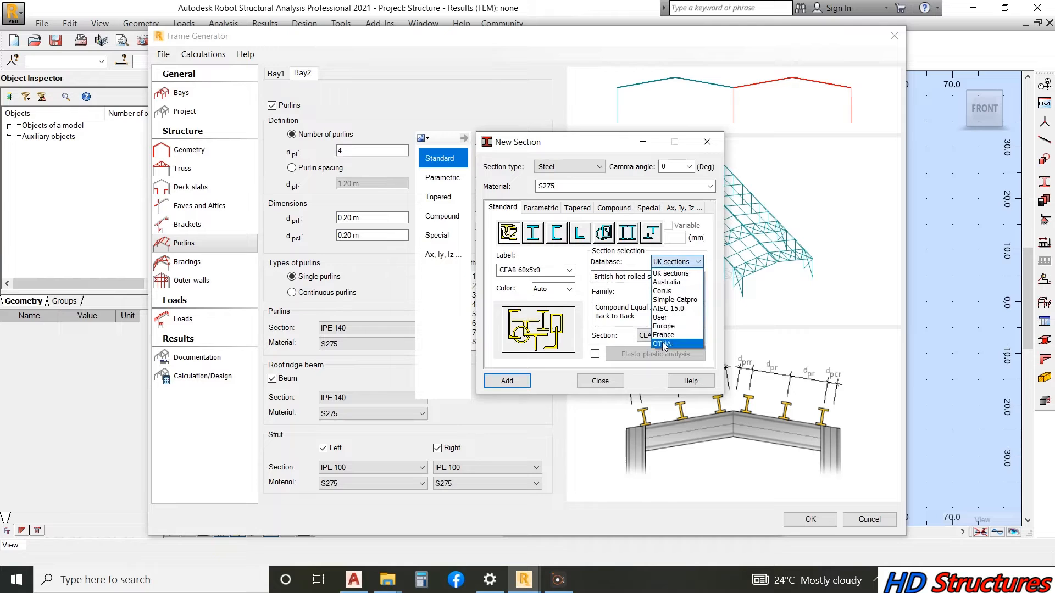
{"action": "left_click", "coordinate": [670, 317]}
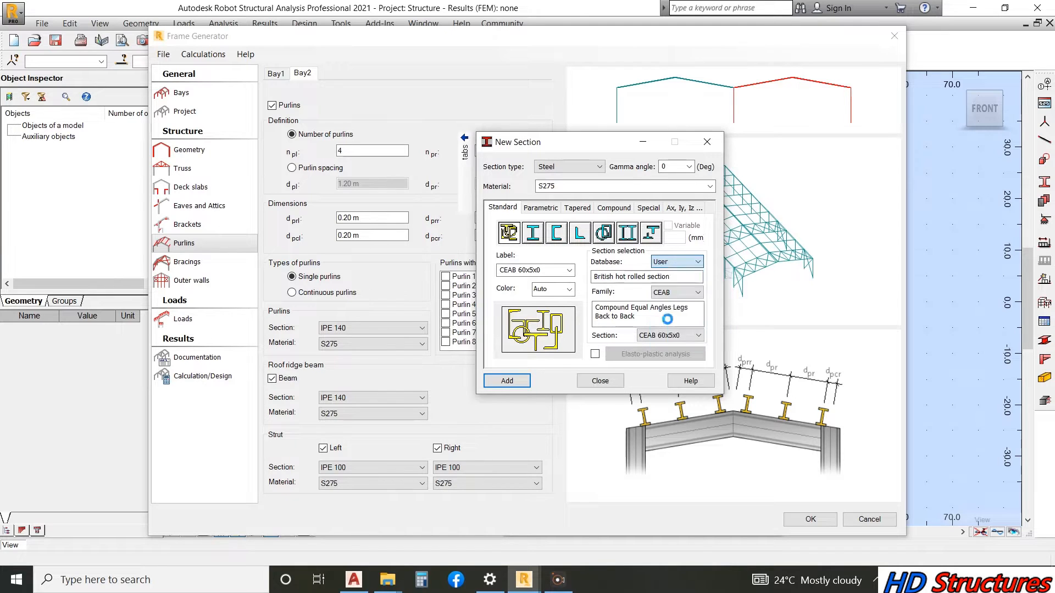
{"action": "left_click", "coordinate": [685, 294]}
{"action": "left_click", "coordinate": [685, 294]}
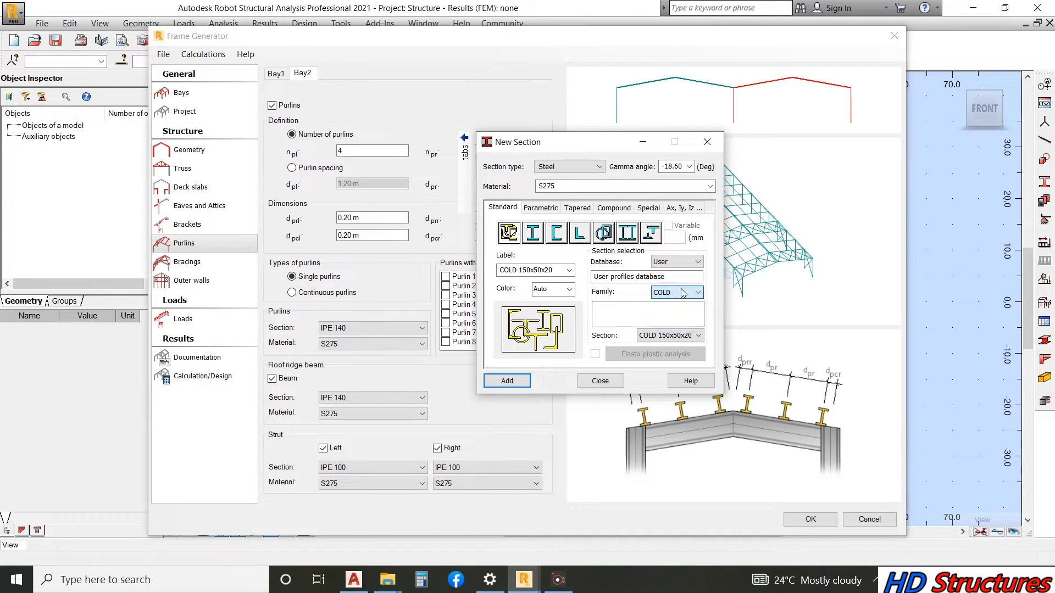
{"action": "left_click", "coordinate": [672, 296]}
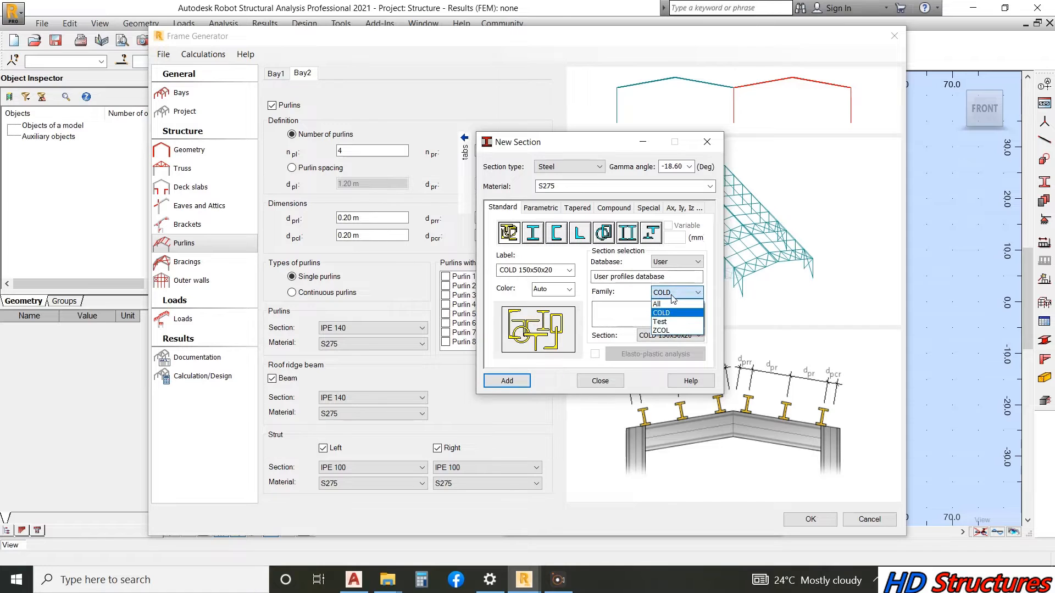
{"action": "left_click", "coordinate": [663, 313]}
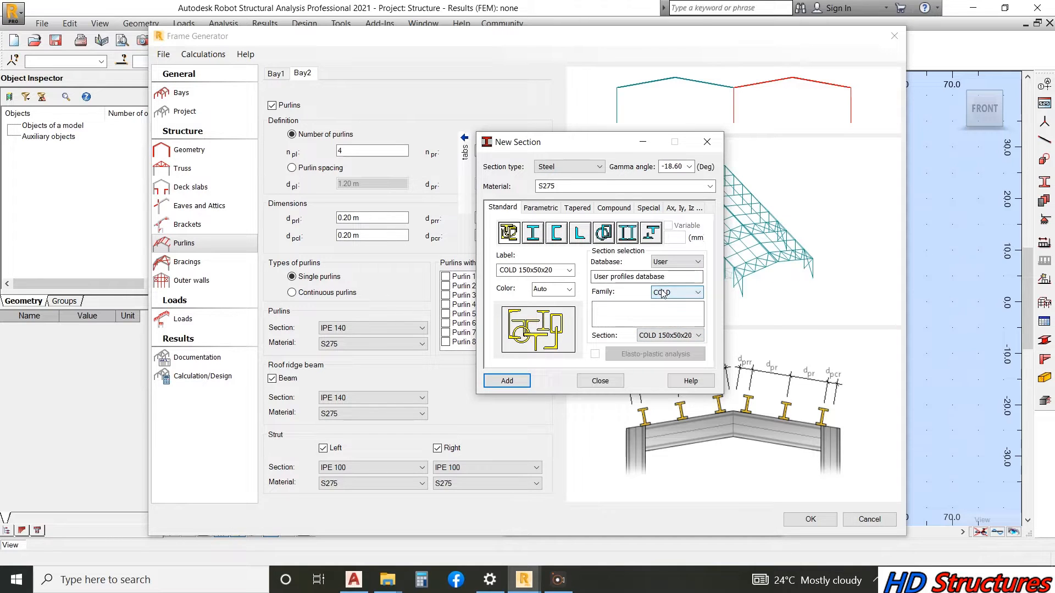
- Add COLD 180x60x20 to the available sections and assign it to Bay2's purlins
{"action": "left_click", "coordinate": [669, 336]}
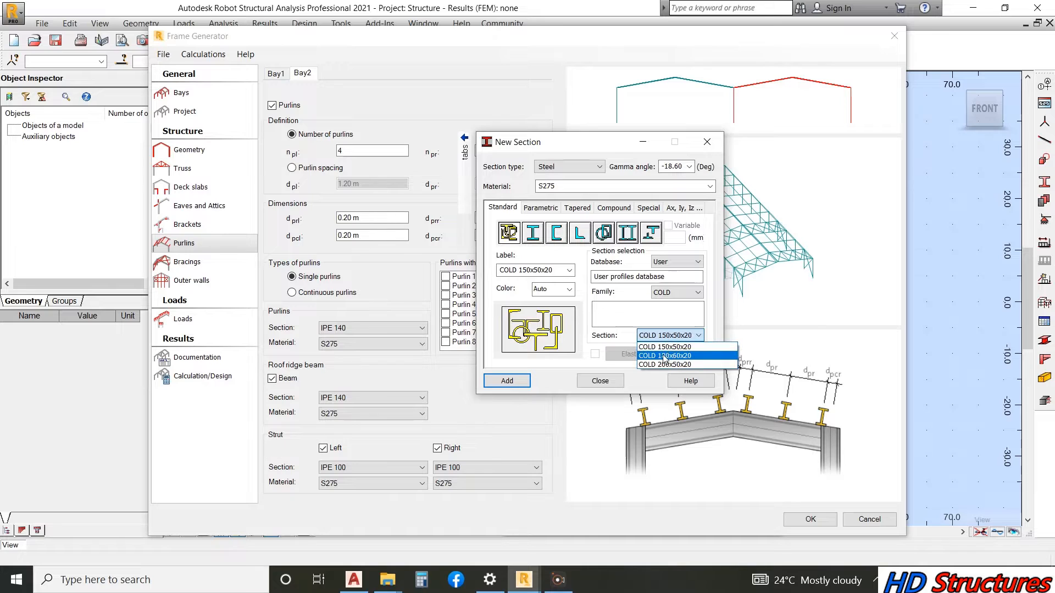
{"action": "left_click", "coordinate": [665, 357]}
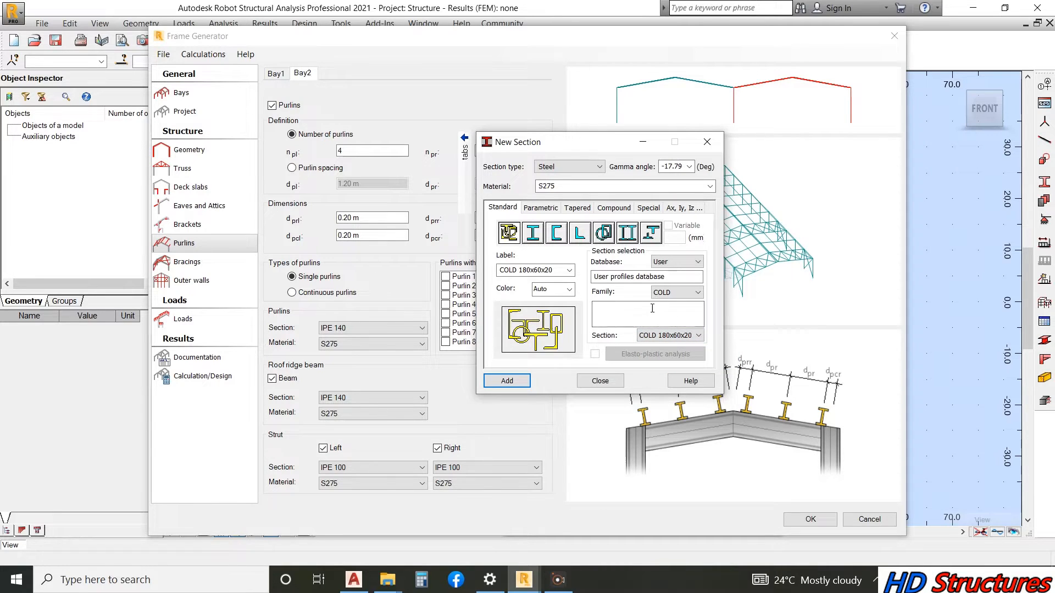
{"action": "left_click", "coordinate": [502, 381]}
{"action": "left_click", "coordinate": [600, 381]}
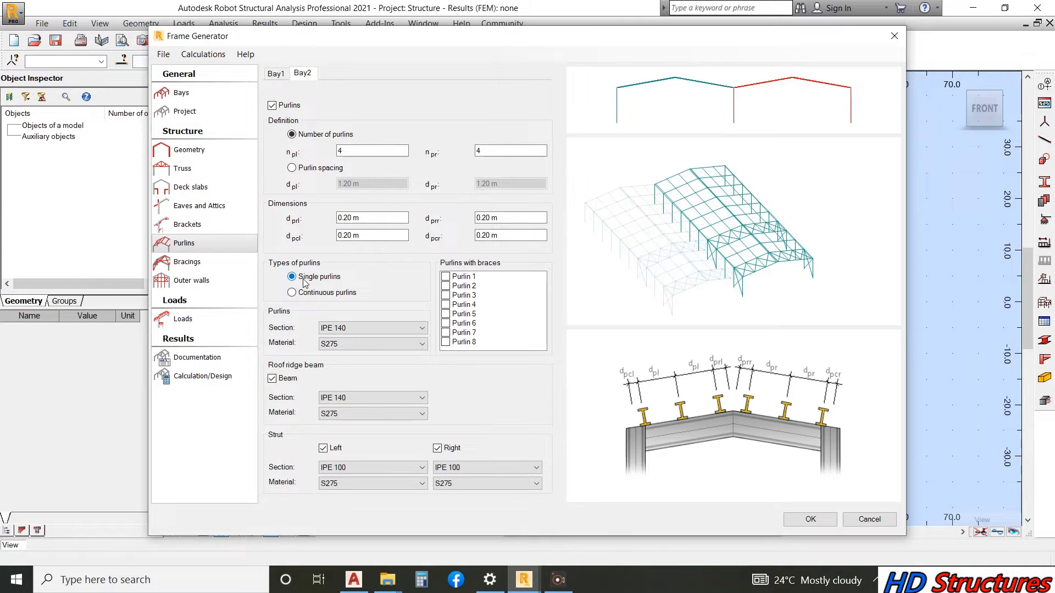
{"action": "left_click", "coordinate": [332, 326]}
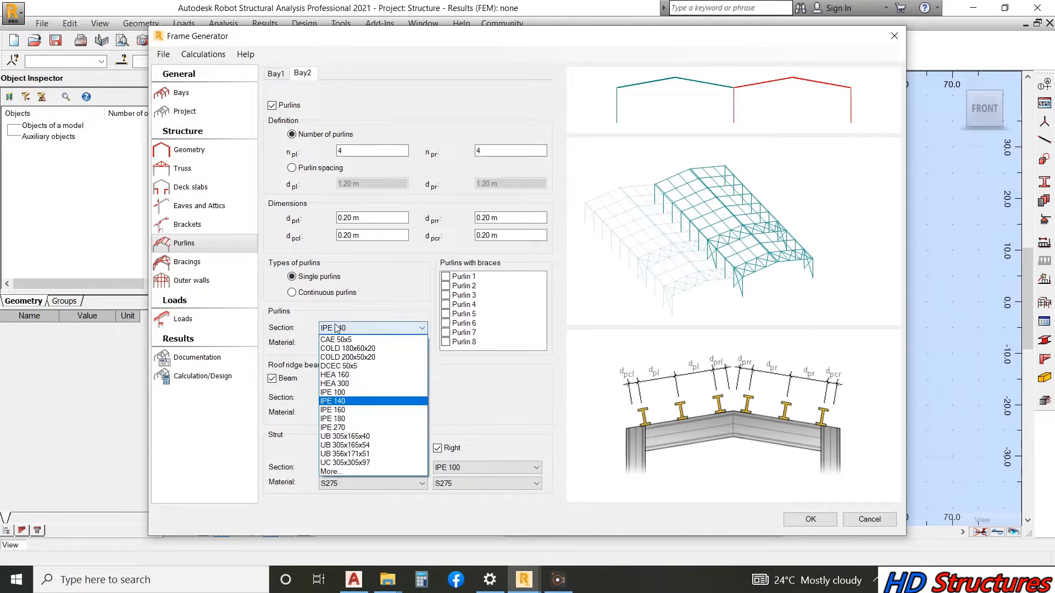
{"action": "left_click", "coordinate": [367, 350]}
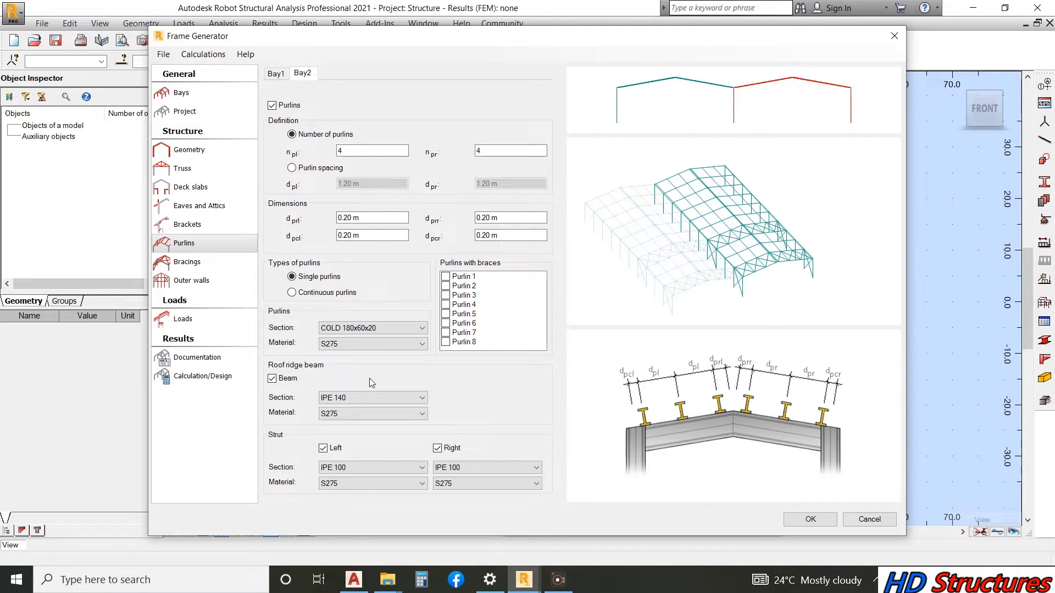
- Start a new section for Bay2's roof ridge beam, choosing the hollow section type, the UK sections database and the CHS family
{"action": "left_click", "coordinate": [344, 397]}
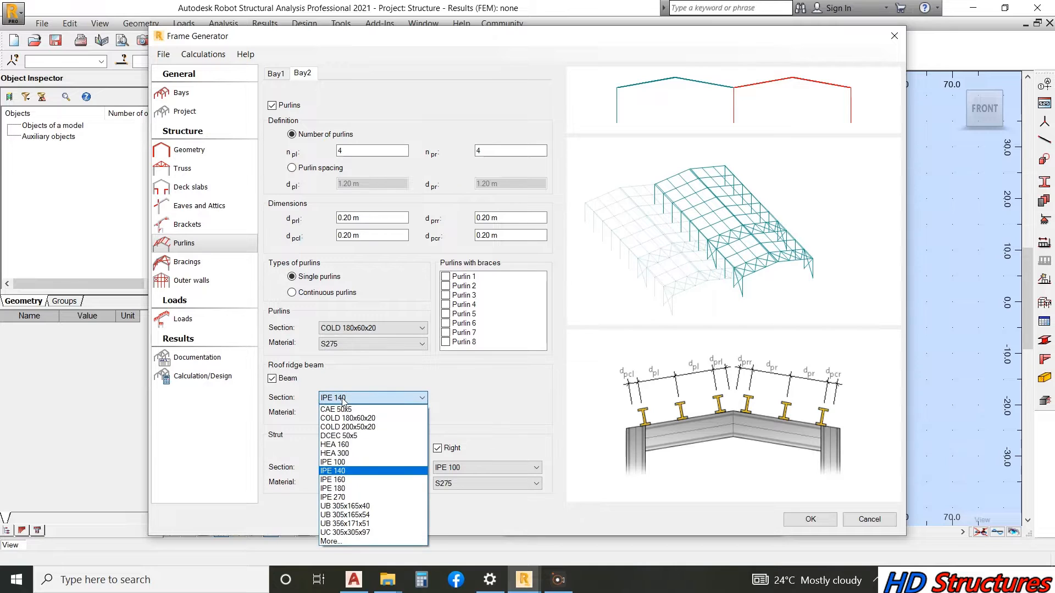
{"action": "left_click", "coordinate": [335, 542]}
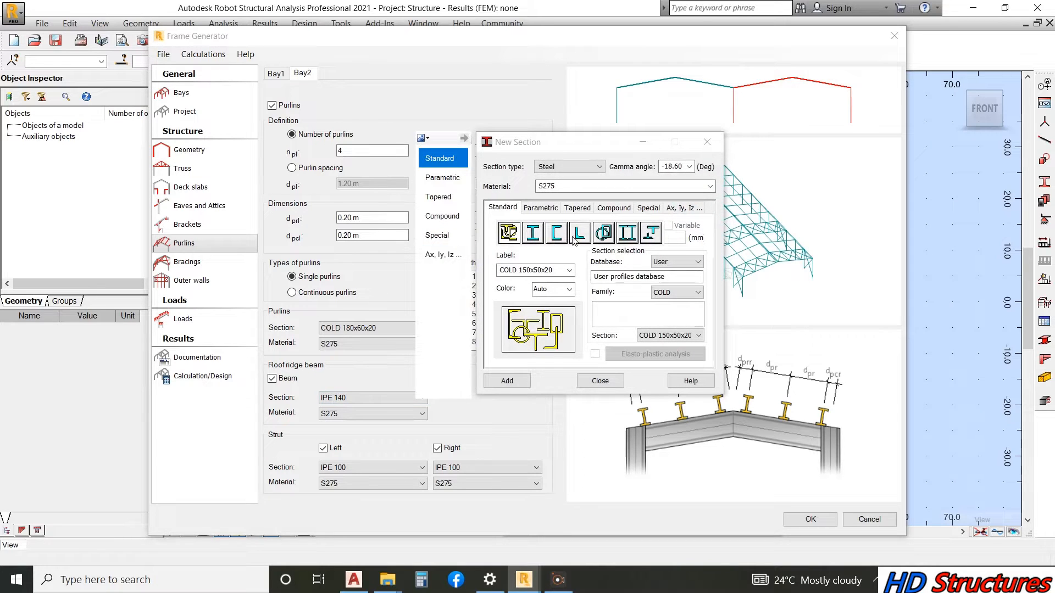
{"action": "left_click", "coordinate": [600, 233]}
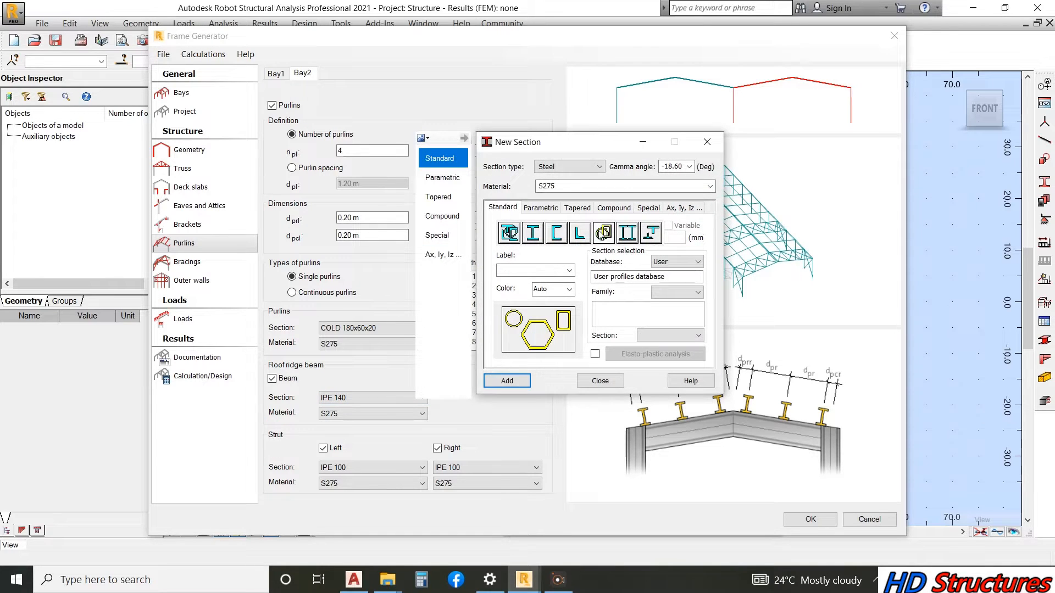
{"action": "left_click", "coordinate": [666, 262]}
{"action": "left_click", "coordinate": [670, 273]}
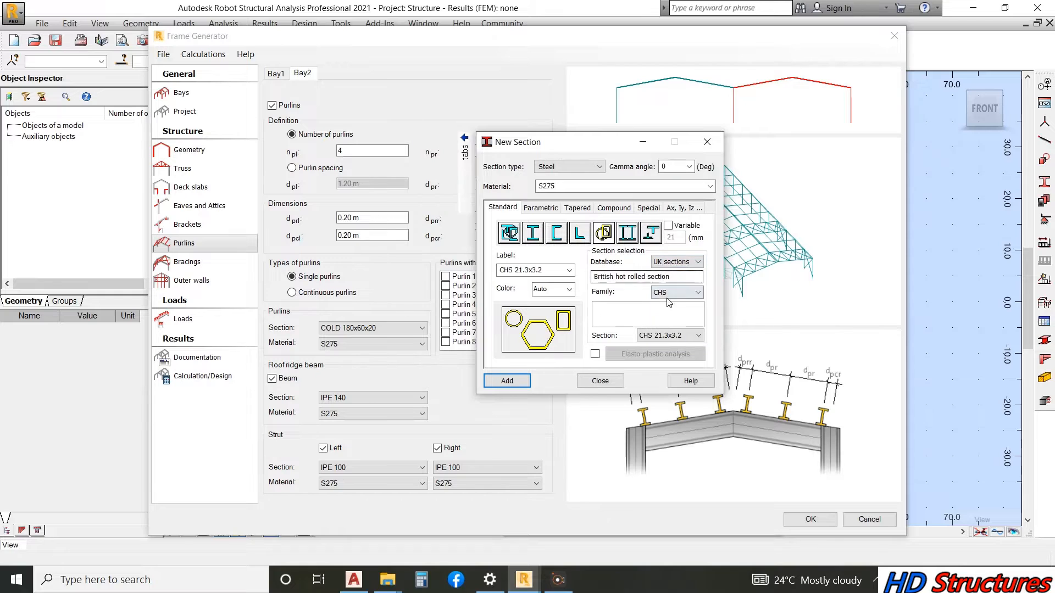
{"action": "left_click", "coordinate": [677, 295]}
{"action": "left_click", "coordinate": [675, 303]}
- Add CHS 88.9x6.3 to the available sections and assign it to Bay2's roof ridge beam
{"action": "left_click", "coordinate": [670, 335]}
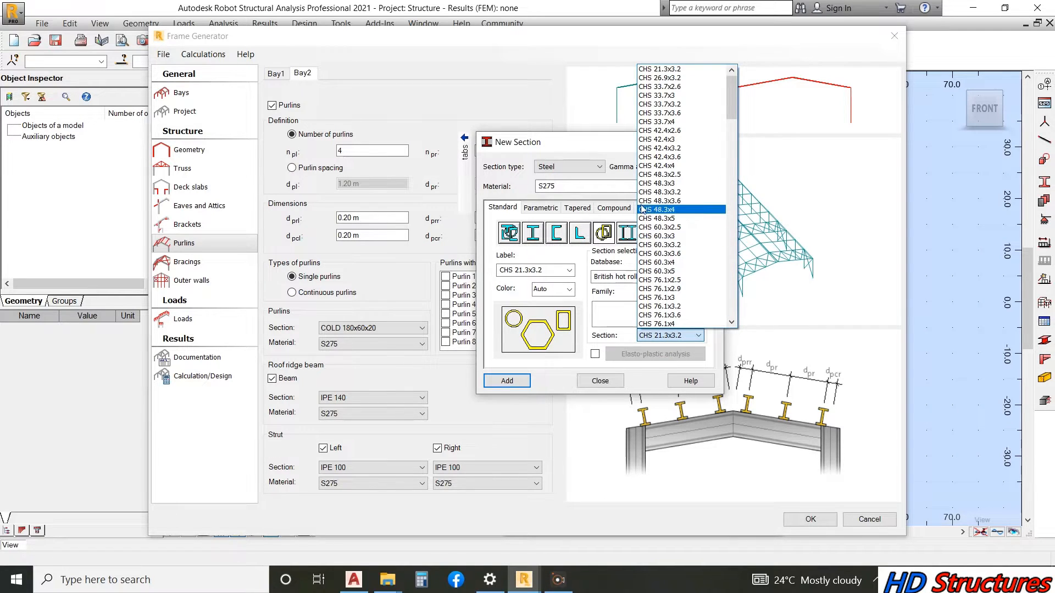
{"action": "scroll", "coordinate": [657, 263], "scroll_direction": "down", "scroll_amount": 4}
{"action": "scroll", "coordinate": [651, 284], "scroll_direction": "down", "scroll_amount": 2}
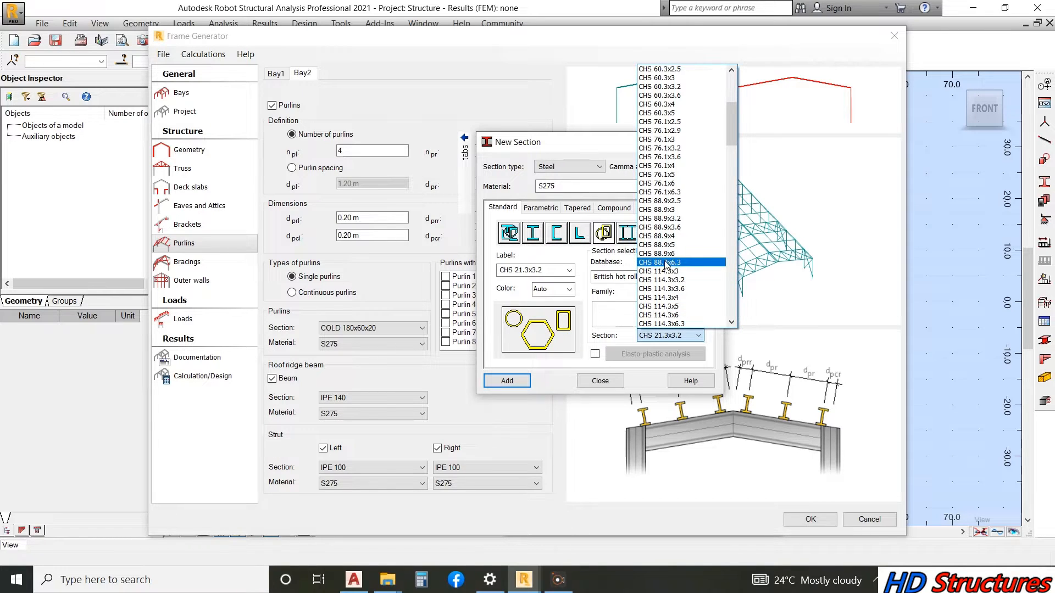
{"action": "left_click", "coordinate": [666, 262]}
{"action": "left_click", "coordinate": [600, 381]}
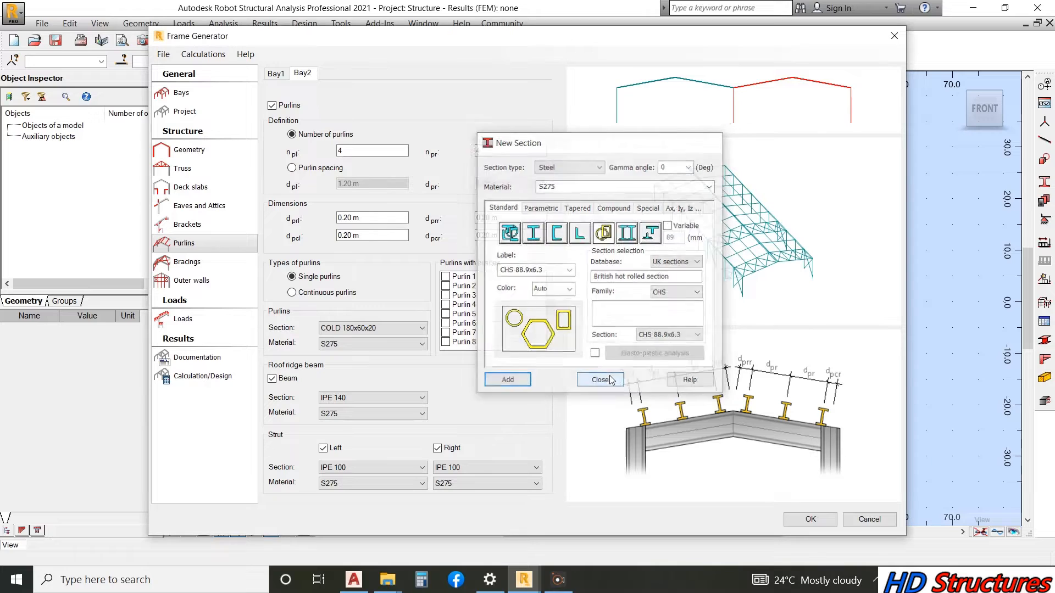
{"action": "left_click", "coordinate": [352, 398]}
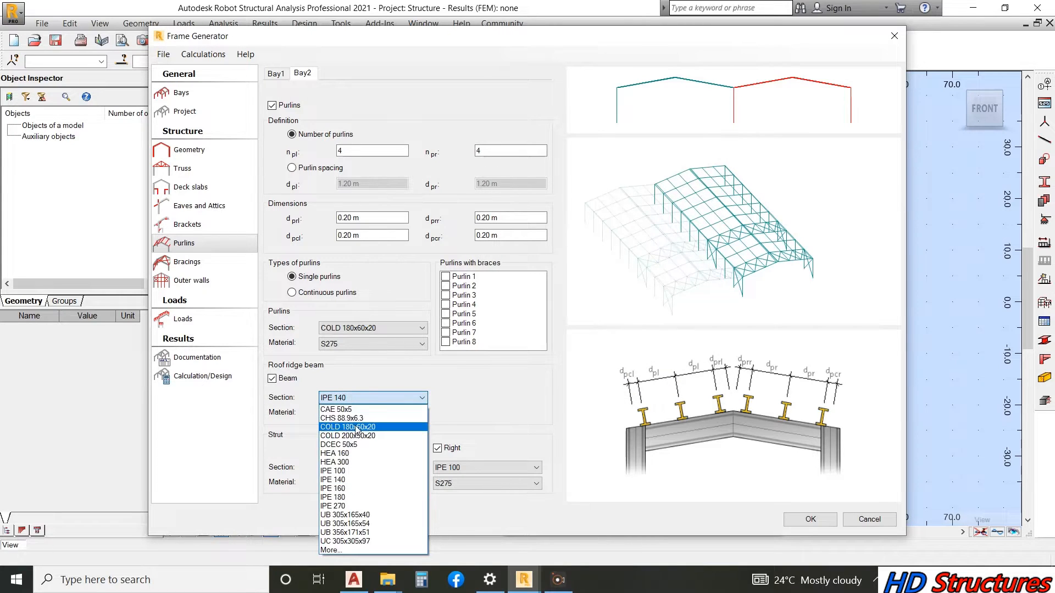
{"action": "left_click", "coordinate": [352, 418]}
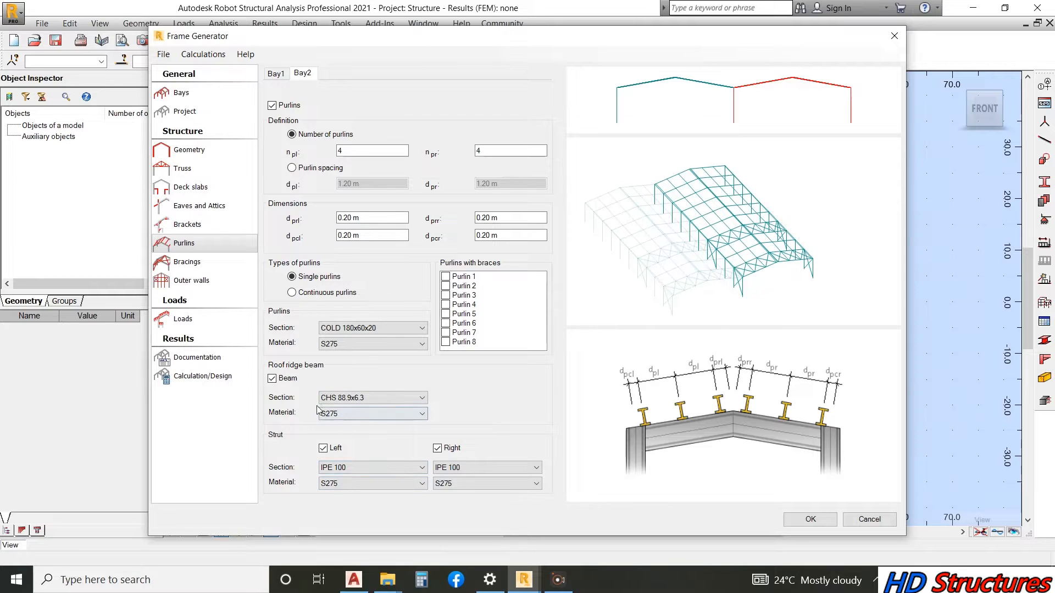
- Assign the CHS 88.9x6.3 section to both the left and right struts of Bay2
{"action": "left_click", "coordinate": [354, 469]}
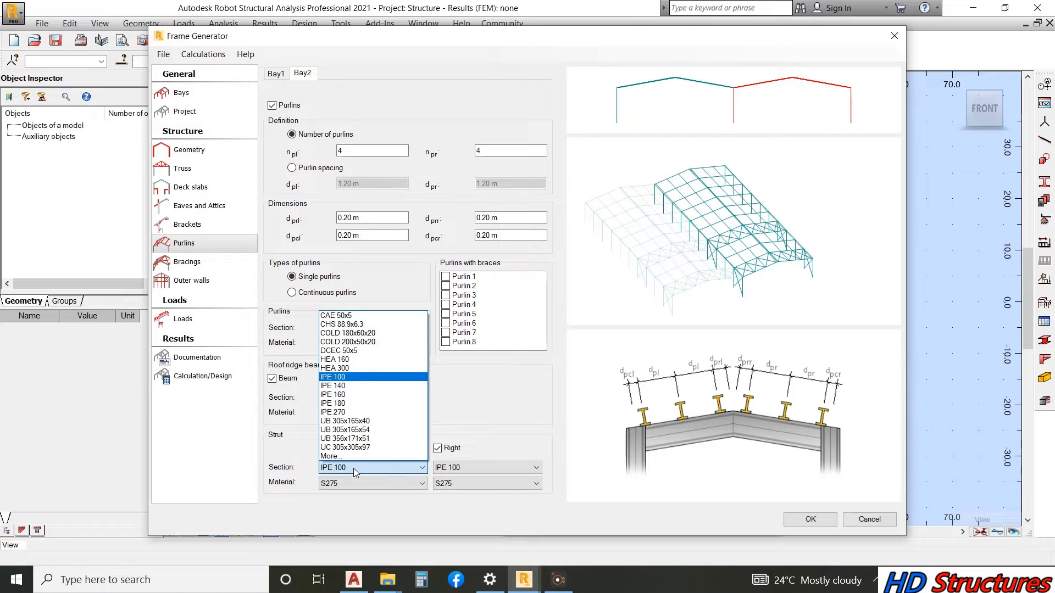
{"action": "left_click", "coordinate": [373, 329]}
{"action": "left_click", "coordinate": [483, 467]}
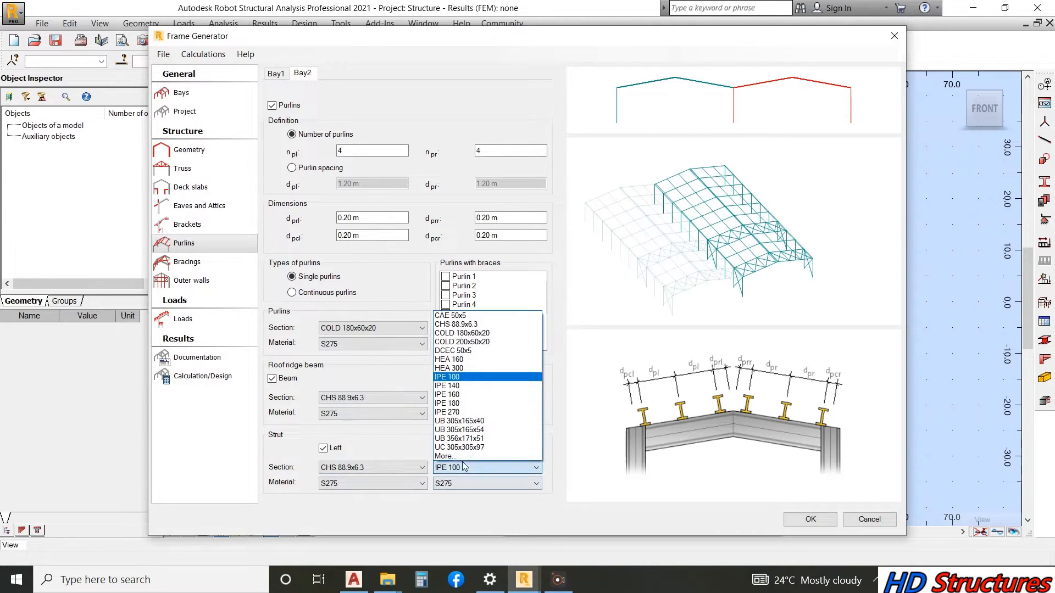
{"action": "left_click", "coordinate": [477, 324]}
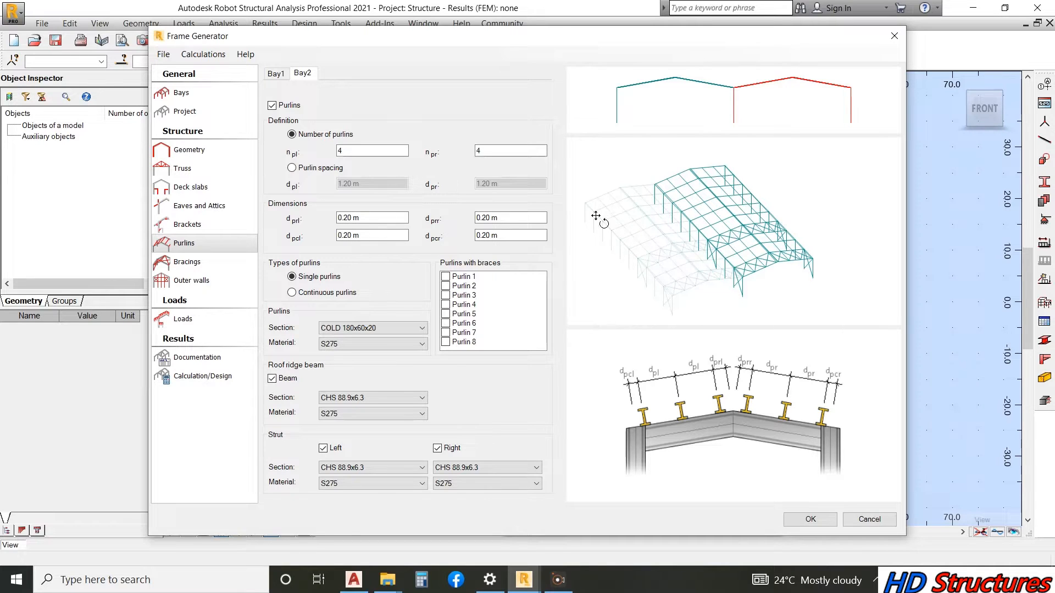
- Mark purlins 1, 4 and 7 of Bay2 as purlins with braces
{"action": "left_click", "coordinate": [445, 277]}
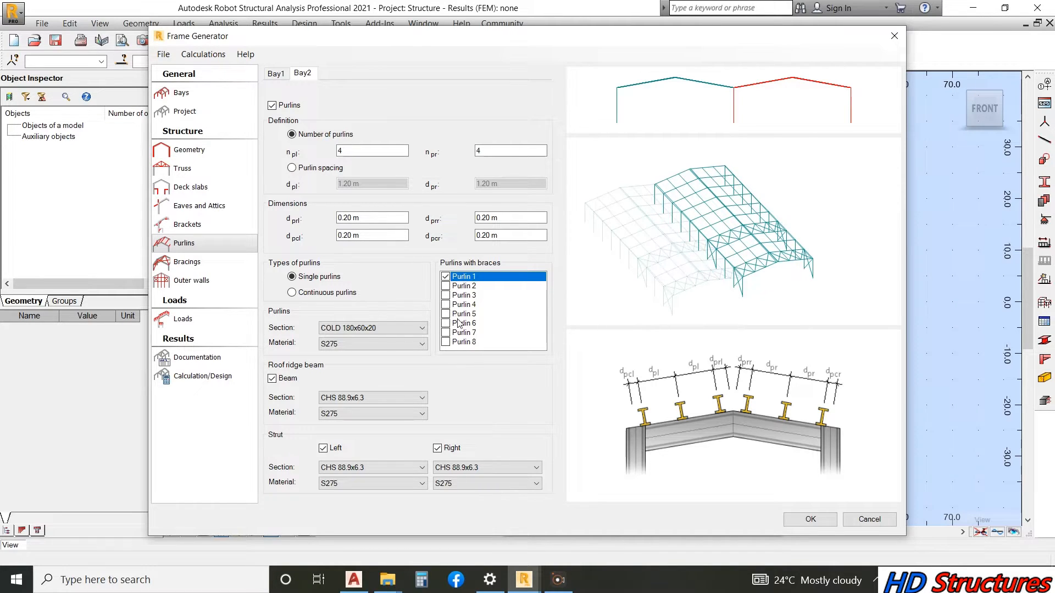
{"action": "left_click", "coordinate": [447, 305]}
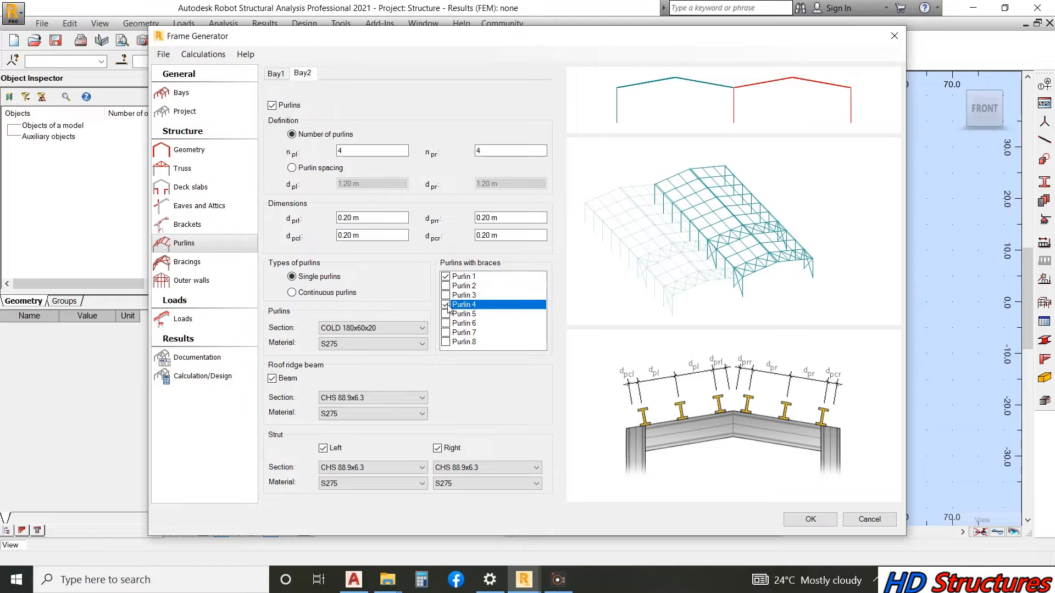
{"action": "left_click", "coordinate": [446, 333]}
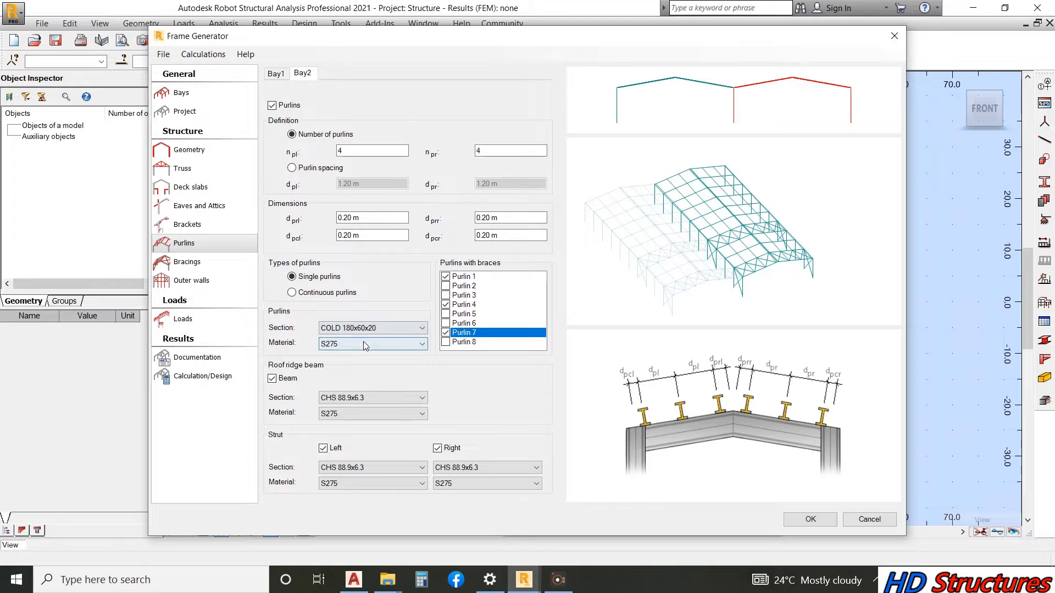
{"action": "left_click", "coordinate": [373, 468]}
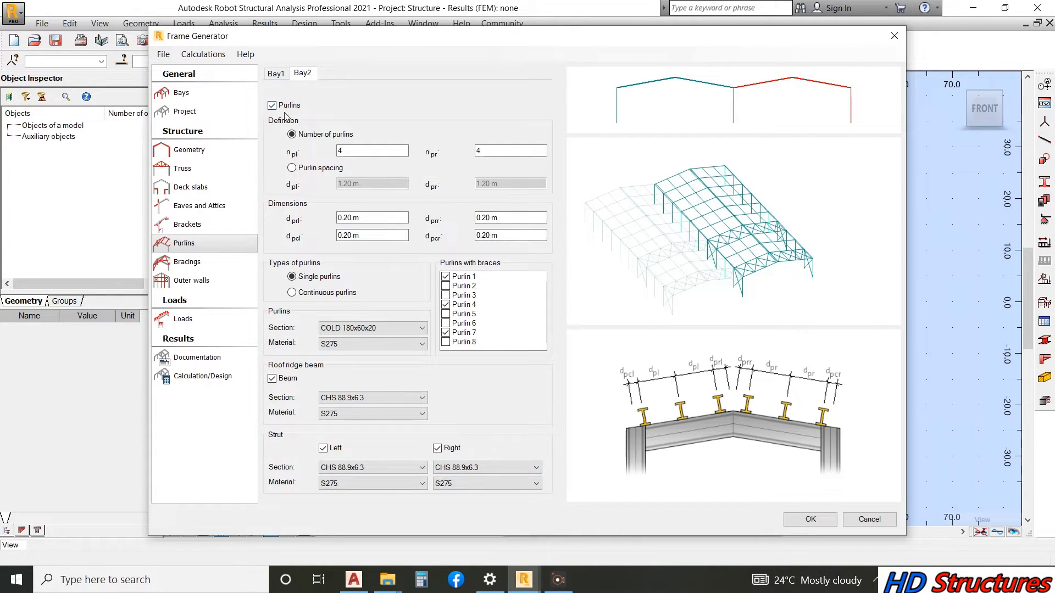
- Define Bay1's purlins by spacing instead of number, with 1 m for both the left and right slopes
{"action": "left_click", "coordinate": [277, 74]}
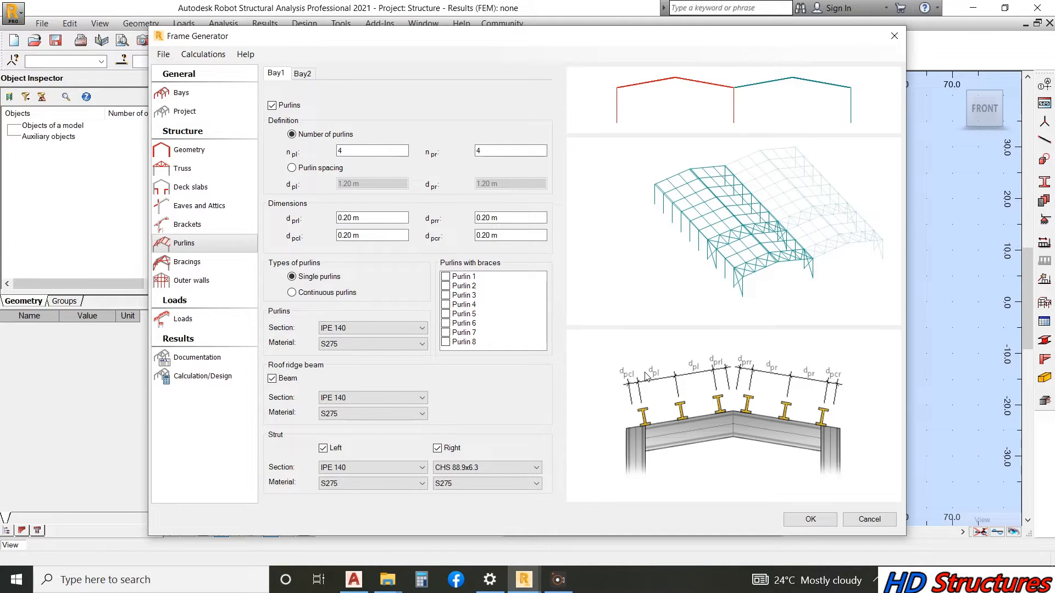
{"action": "left_click", "coordinate": [308, 168]}
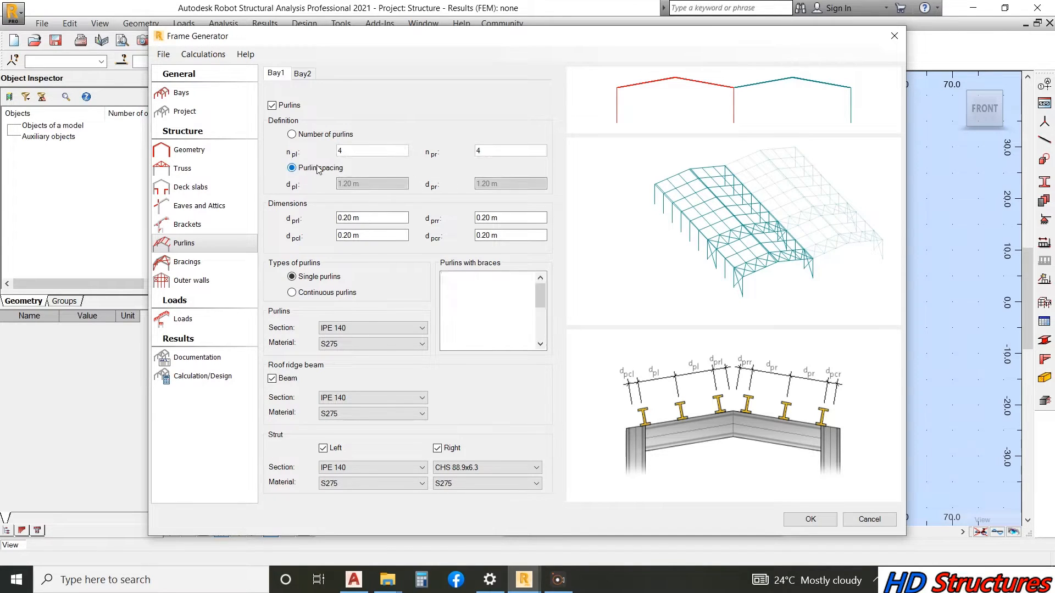
{"action": "left_click", "coordinate": [355, 183]}
{"action": "type", "text": "10"}
{"action": "key", "text": "BackSpace"}
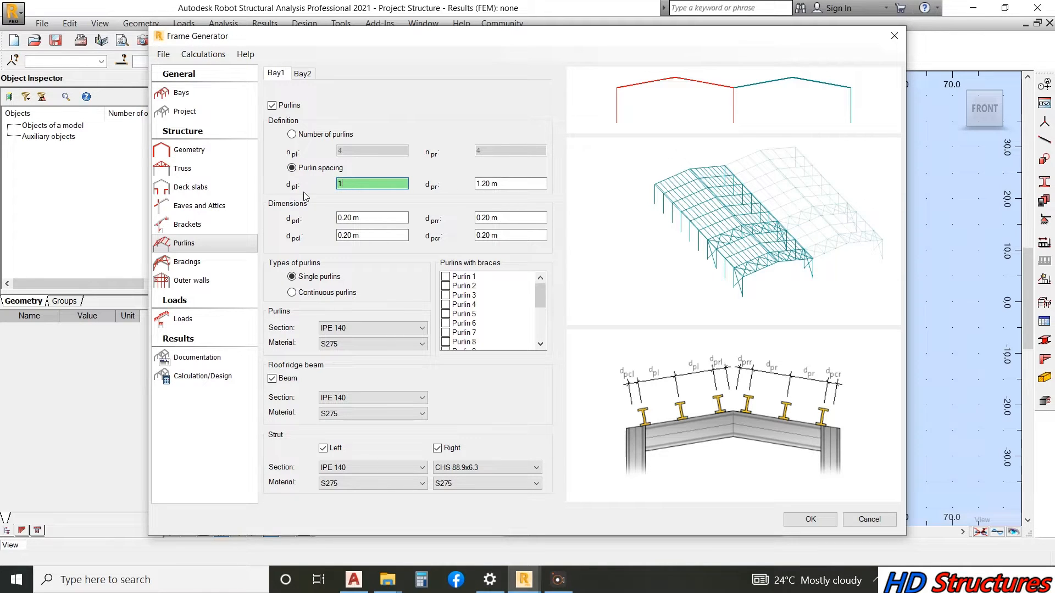
{"action": "left_click", "coordinate": [533, 183]}
{"action": "type", "text": "1"}
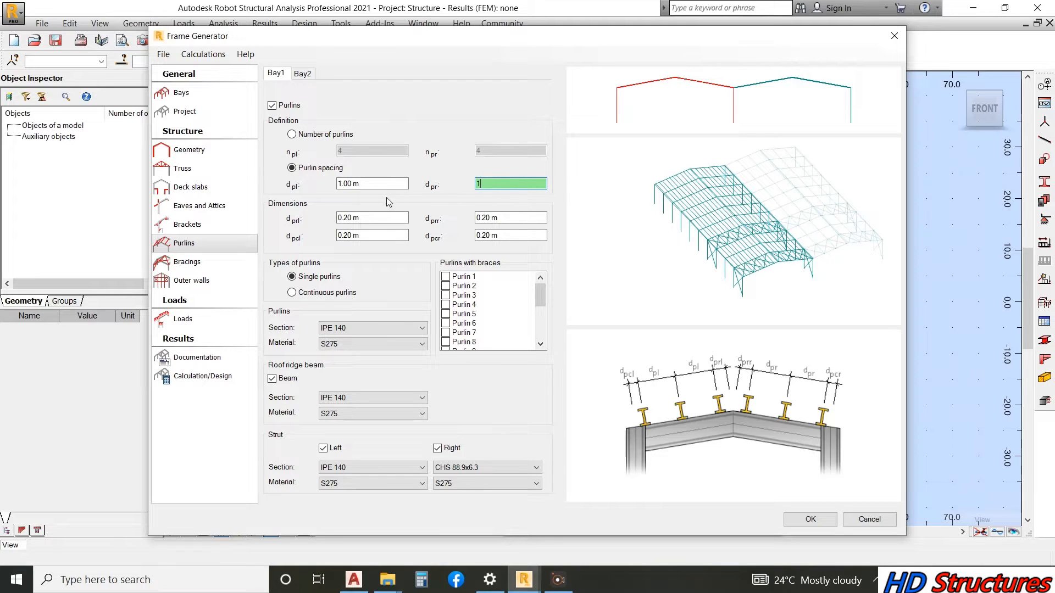
- Define Bay2's purlins by spacing, using 1 m on both the left and right slopes
{"action": "left_click", "coordinate": [302, 73]}
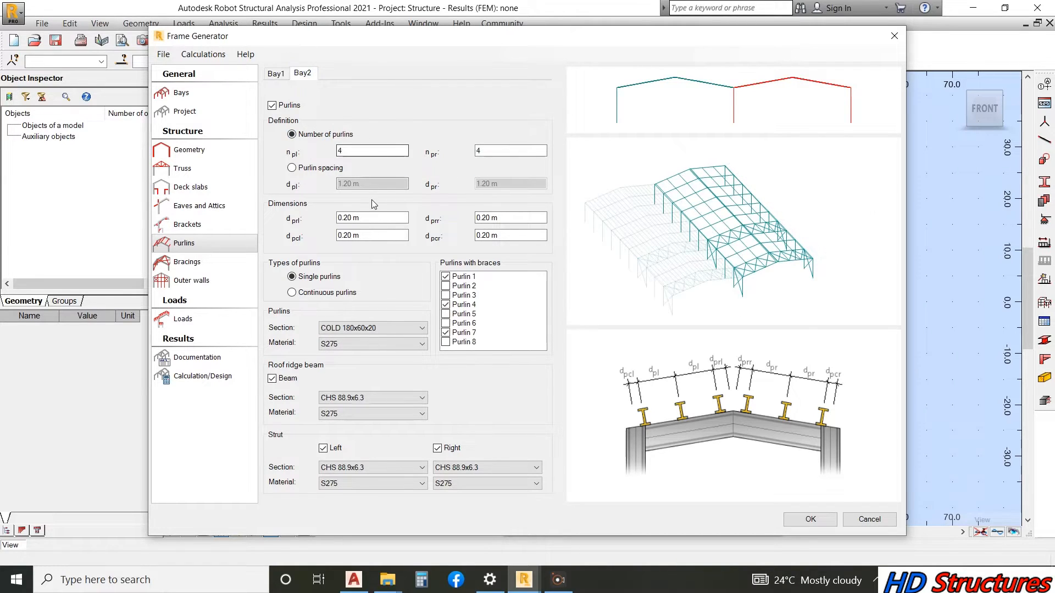
{"action": "left_click", "coordinate": [314, 169]}
{"action": "left_click", "coordinate": [357, 183]}
{"action": "type", "text": "1"}
{"action": "key", "text": "Tab"}
{"action": "type", "text": "1"}
{"action": "left_click", "coordinate": [383, 218]}
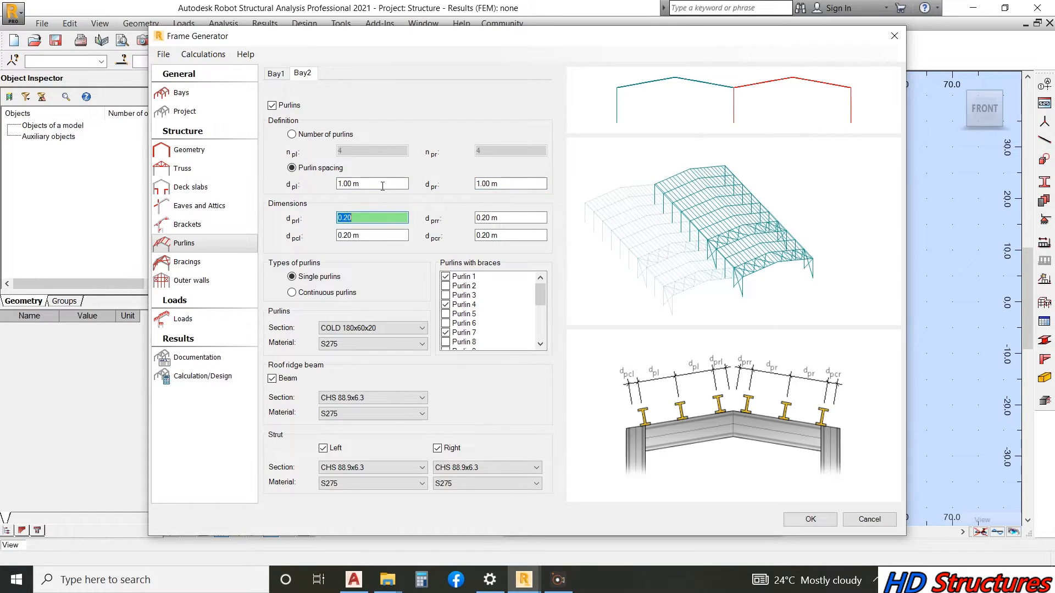
- Add purlins 10, 13, 16 and 19 to Bay2's purlins with braces, keeping purlins 1, 4 and 7 selected
{"action": "scroll", "coordinate": [702, 267], "scroll_direction": "down", "scroll_amount": 4}
{"action": "scroll", "coordinate": [688, 252], "scroll_direction": "up", "scroll_amount": 8}
{"action": "scroll", "coordinate": [644, 195], "scroll_direction": "down", "scroll_amount": 5}
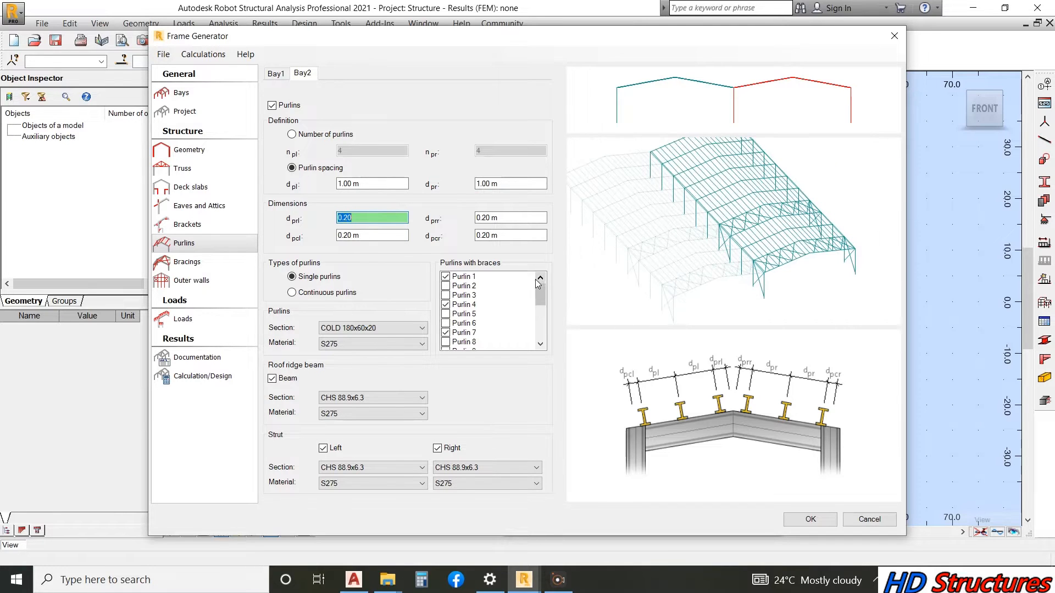
{"action": "left_click_drag", "start_coordinate": [536, 290], "coordinate": [539, 246]}
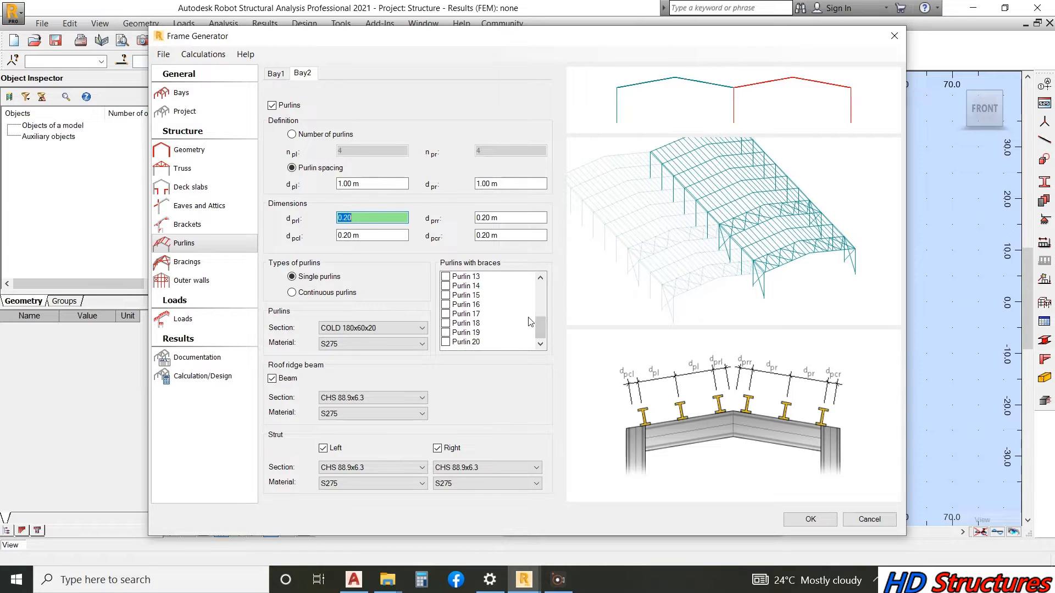
{"action": "left_click_drag", "start_coordinate": [543, 324], "coordinate": [551, 272]}
{"action": "scroll", "coordinate": [467, 299], "scroll_direction": "down", "scroll_amount": 2}
{"action": "scroll", "coordinate": [451, 302], "scroll_direction": "up", "scroll_amount": 2}
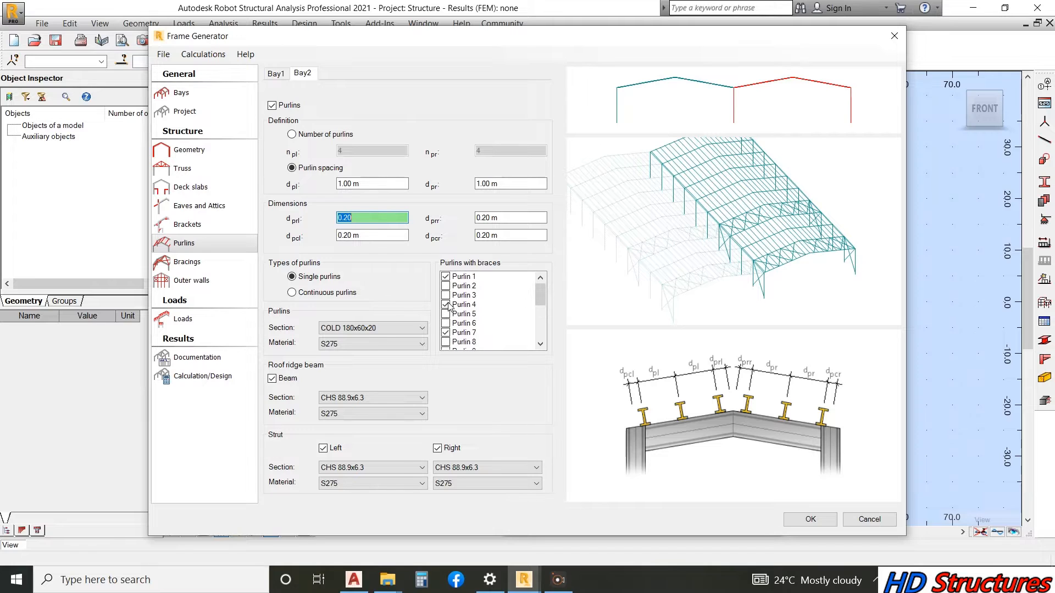
{"action": "left_click", "coordinate": [445, 333]}
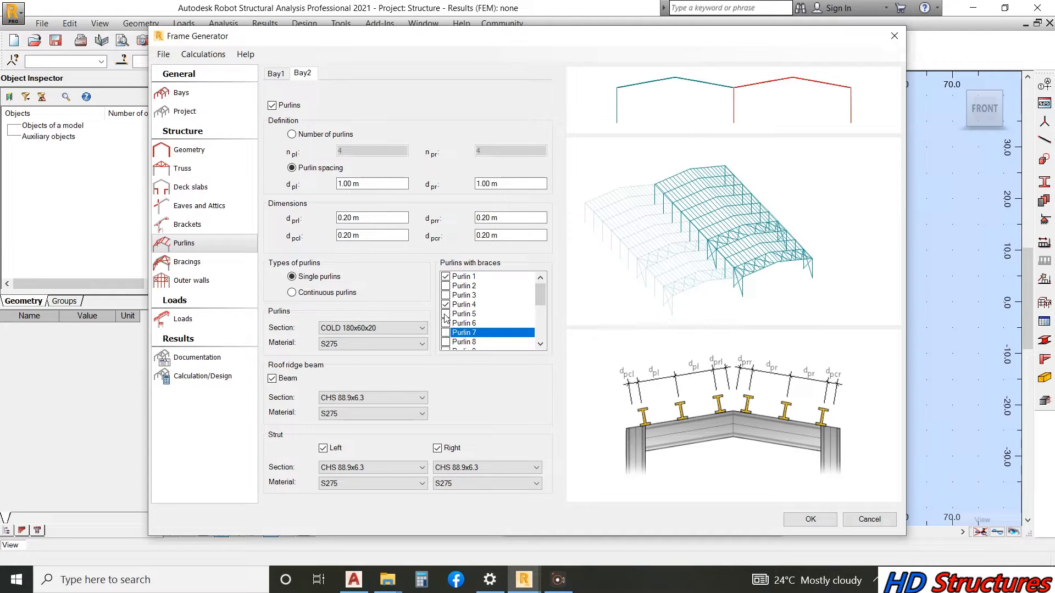
{"action": "scroll", "coordinate": [457, 310], "scroll_direction": "down", "scroll_amount": 1}
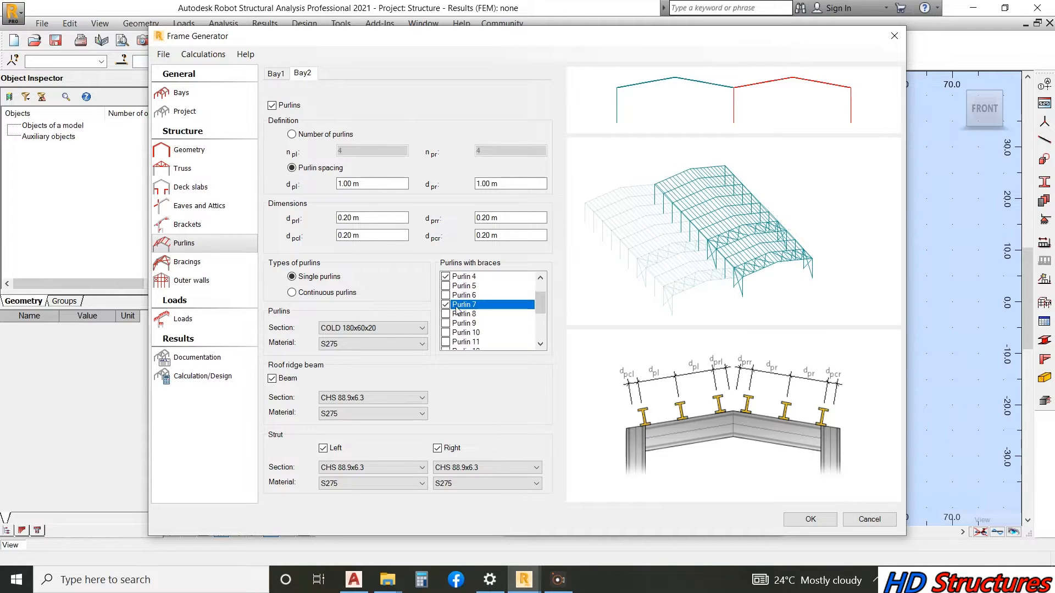
{"action": "left_click", "coordinate": [446, 333]}
{"action": "scroll", "coordinate": [448, 335], "scroll_direction": "down", "scroll_amount": 1}
{"action": "left_click", "coordinate": [446, 333]}
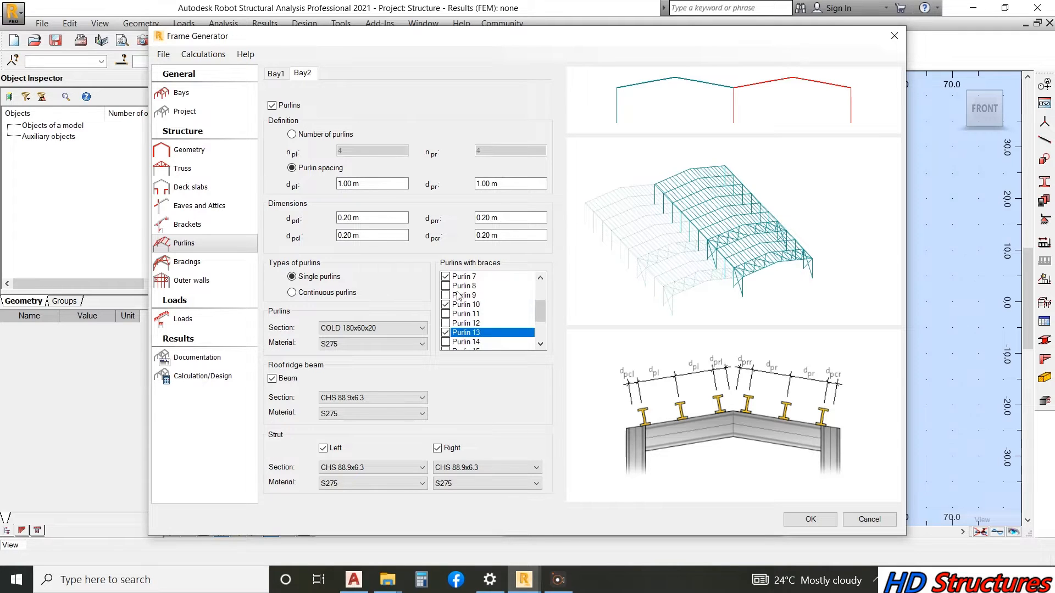
{"action": "scroll", "coordinate": [447, 332], "scroll_direction": "down", "scroll_amount": 2}
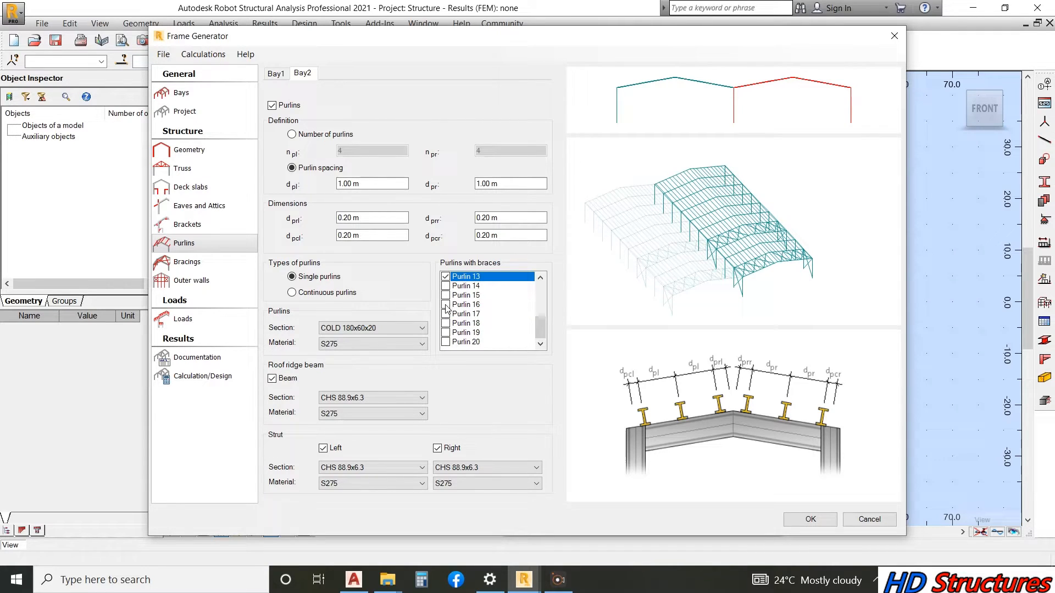
{"action": "left_click", "coordinate": [446, 305]}
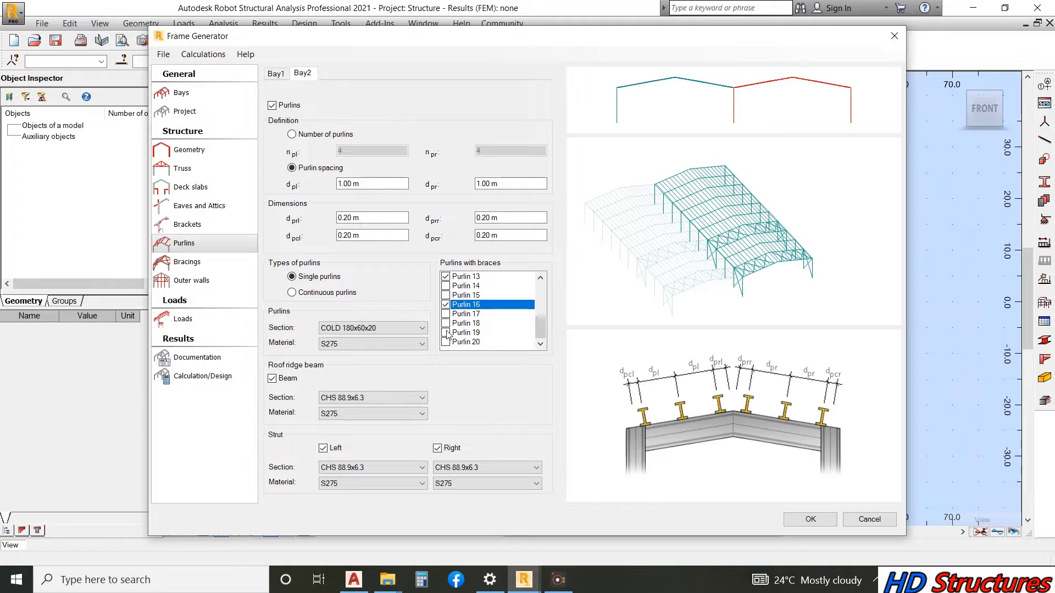
{"action": "left_click", "coordinate": [446, 333]}
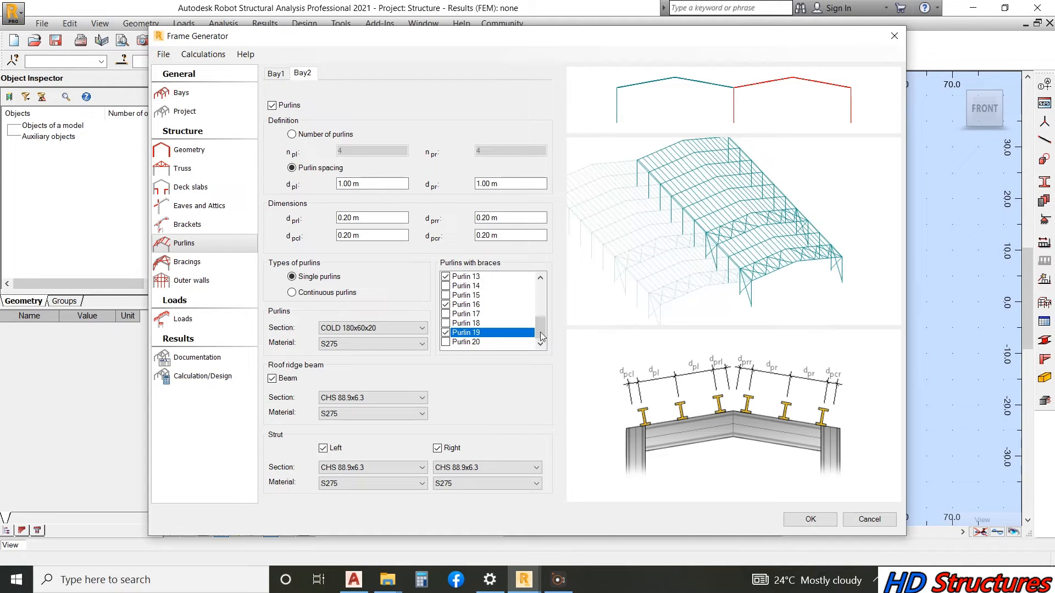
- Examine Bay2's purlin and bracing layout in the 3D preview and compare the purlin settings of both bays
{"action": "left_click", "coordinate": [498, 218]}
{"action": "left_click_drag", "start_coordinate": [655, 259], "coordinate": [677, 271]}
{"action": "middle_click", "coordinate": [677, 271]}
{"action": "scroll", "coordinate": [676, 232], "scroll_direction": "up", "scroll_amount": 2}
{"action": "middle_click_drag", "start_coordinate": [685, 235], "coordinate": [666, 235]}
{"action": "scroll", "coordinate": [666, 235], "scroll_direction": "up", "scroll_amount": 3}
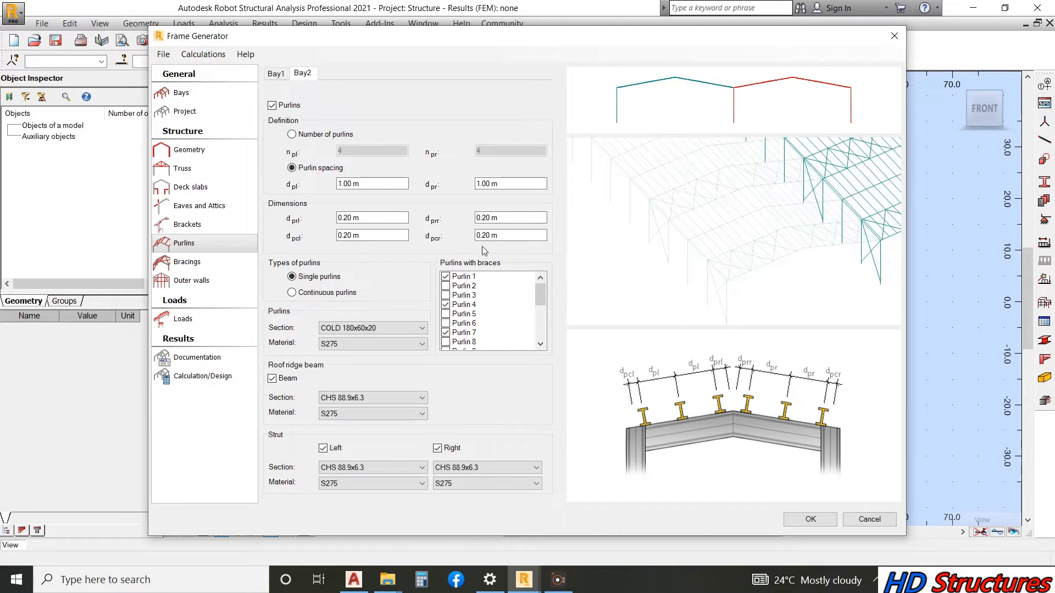
{"action": "left_click", "coordinate": [277, 78]}
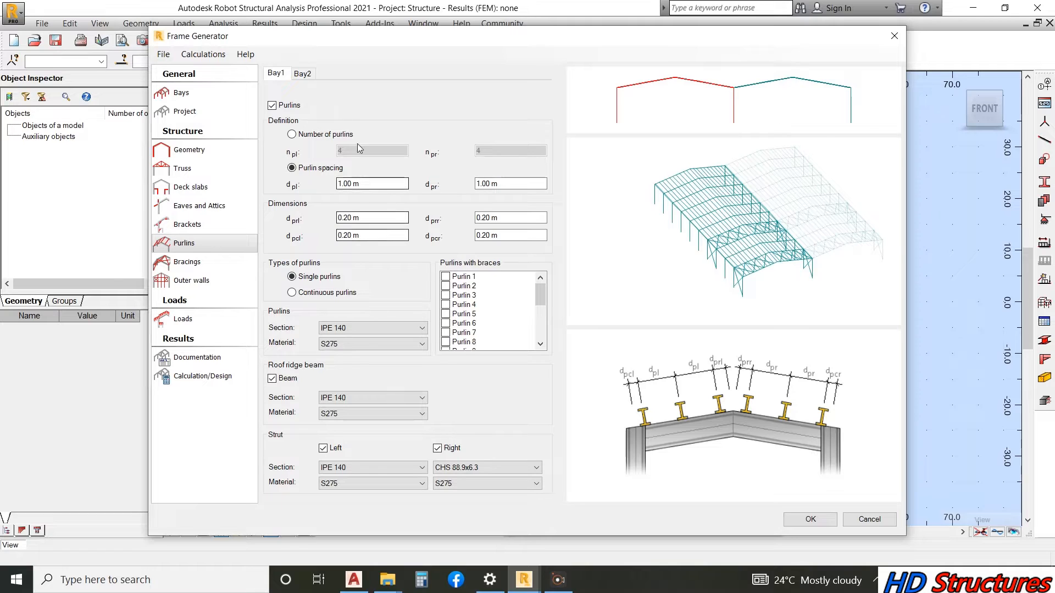
{"action": "left_click", "coordinate": [302, 74]}
- Mark purlins 1, 4, 7, 10, 13, 16 and 19 of Bay1 as purlins with braces
{"action": "left_click", "coordinate": [276, 73]}
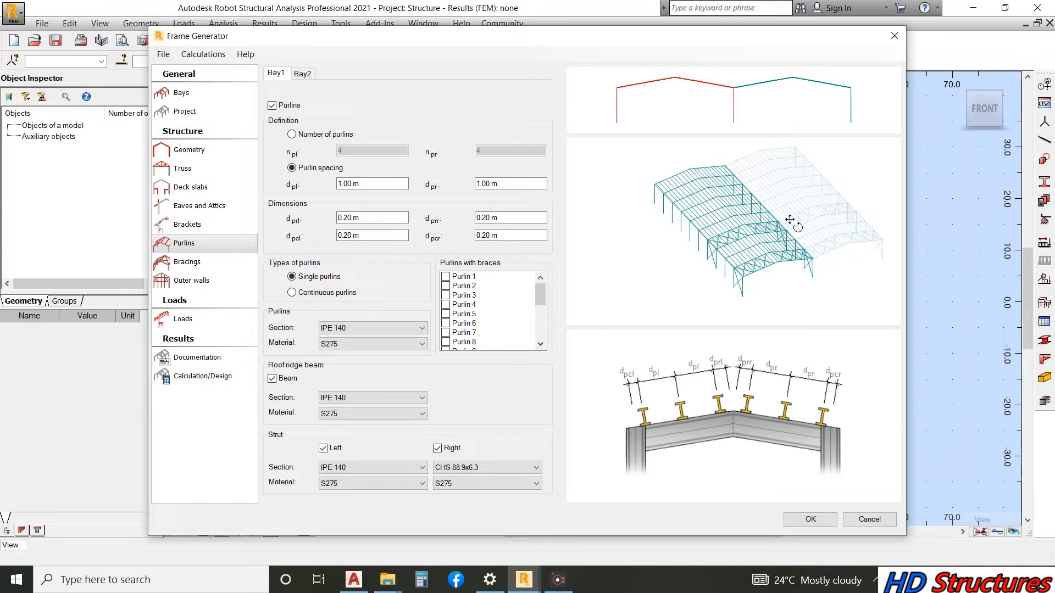
{"action": "left_click", "coordinate": [446, 277]}
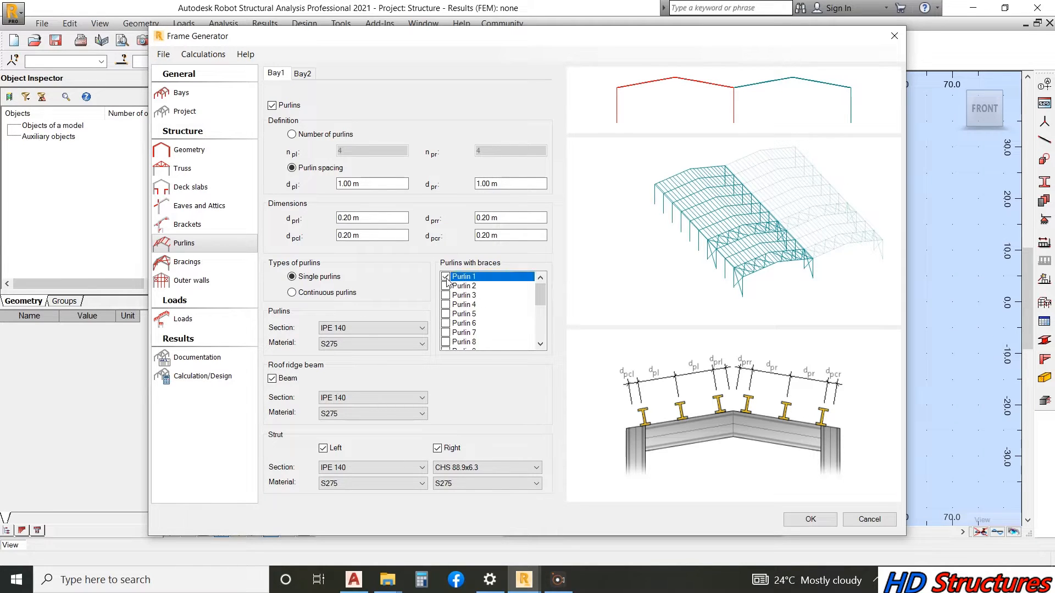
{"action": "left_click", "coordinate": [446, 305]}
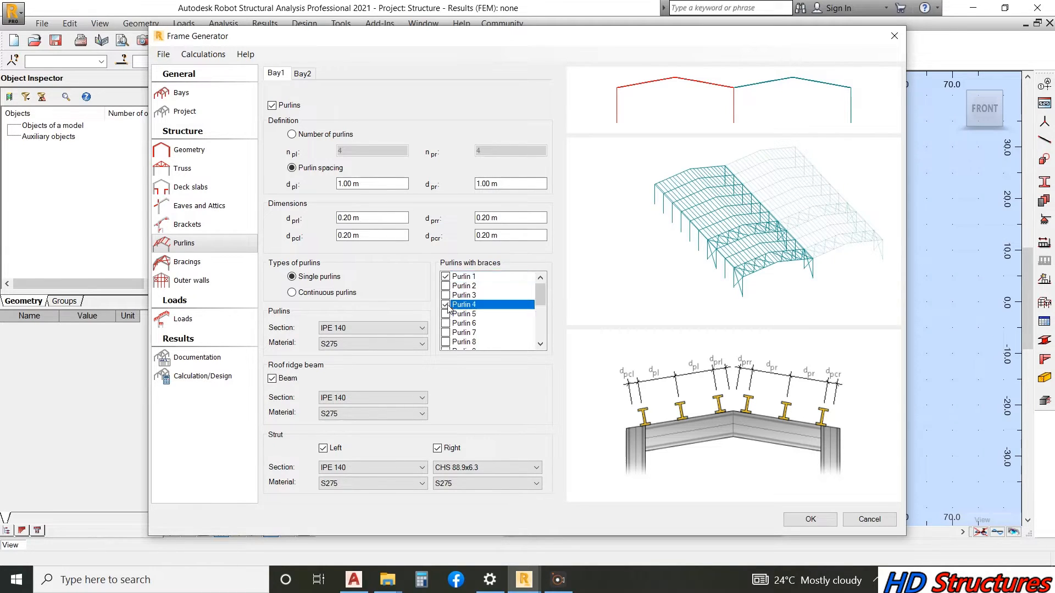
{"action": "left_click", "coordinate": [445, 333]}
{"action": "scroll", "coordinate": [461, 326], "scroll_direction": "down", "scroll_amount": 1}
{"action": "left_click", "coordinate": [447, 333]}
{"action": "scroll", "coordinate": [446, 333], "scroll_direction": "down", "scroll_amount": 1}
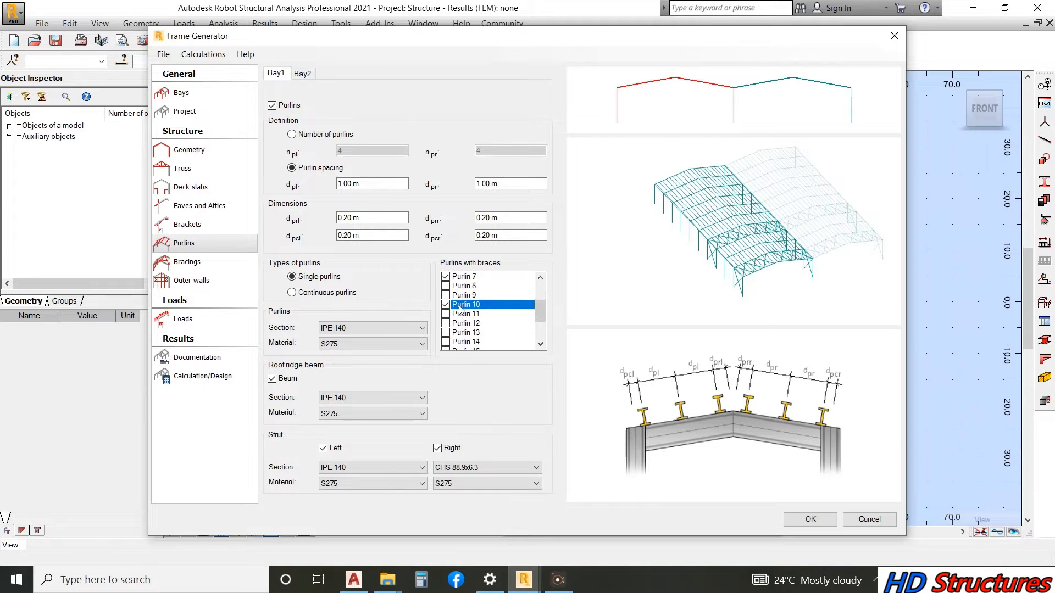
{"action": "left_click", "coordinate": [447, 333]}
{"action": "scroll", "coordinate": [448, 335], "scroll_direction": "down", "scroll_amount": 1}
{"action": "left_click", "coordinate": [446, 333]}
{"action": "scroll", "coordinate": [448, 336], "scroll_direction": "down", "scroll_amount": 1}
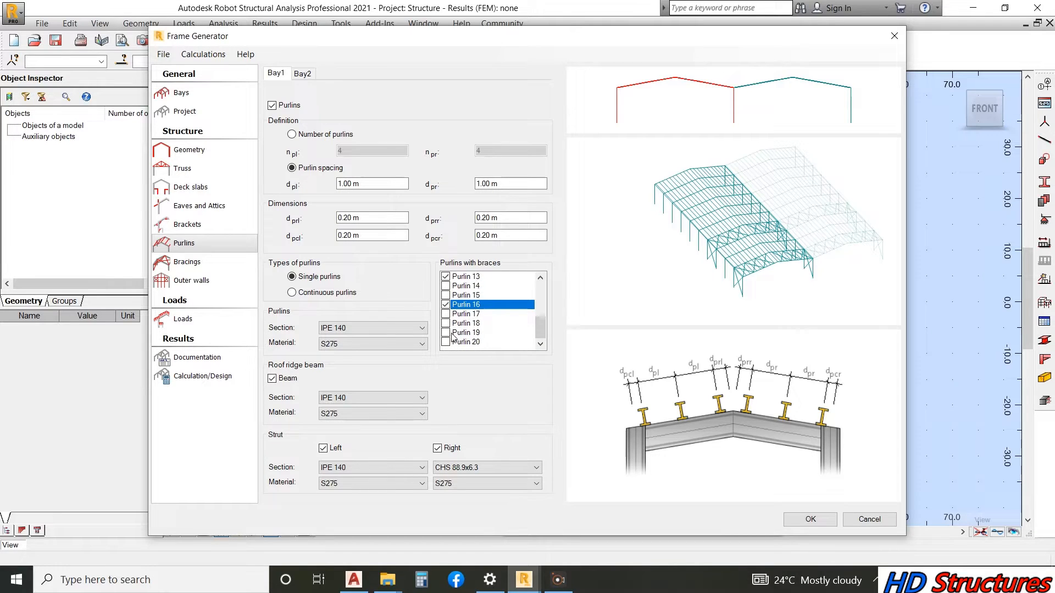
{"action": "left_click", "coordinate": [446, 333]}
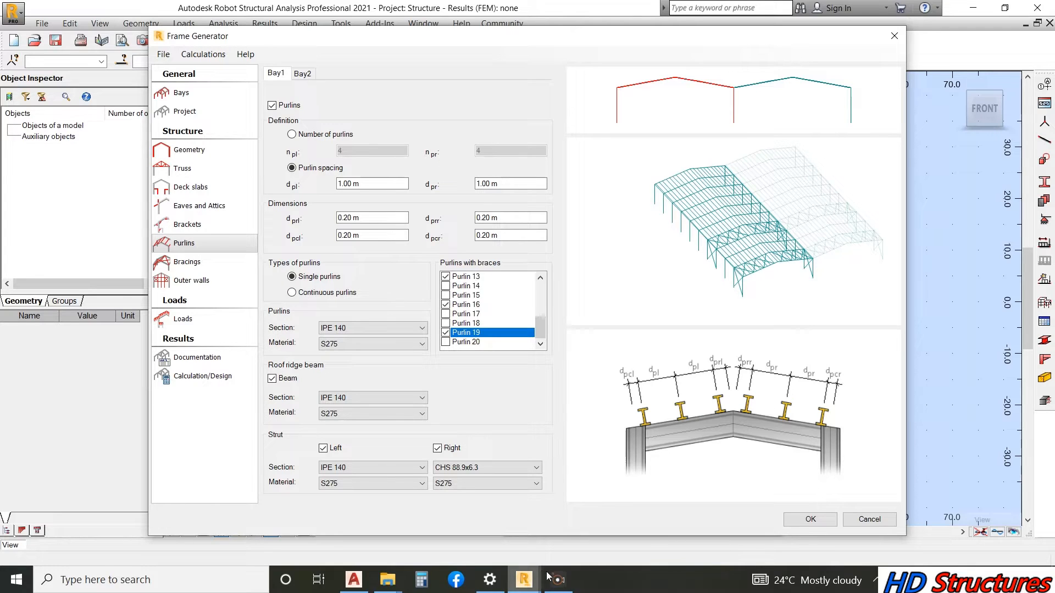
- Change the section of Bay1's purlins to COLD 180x60x20
{"action": "left_click", "coordinate": [589, 573]}
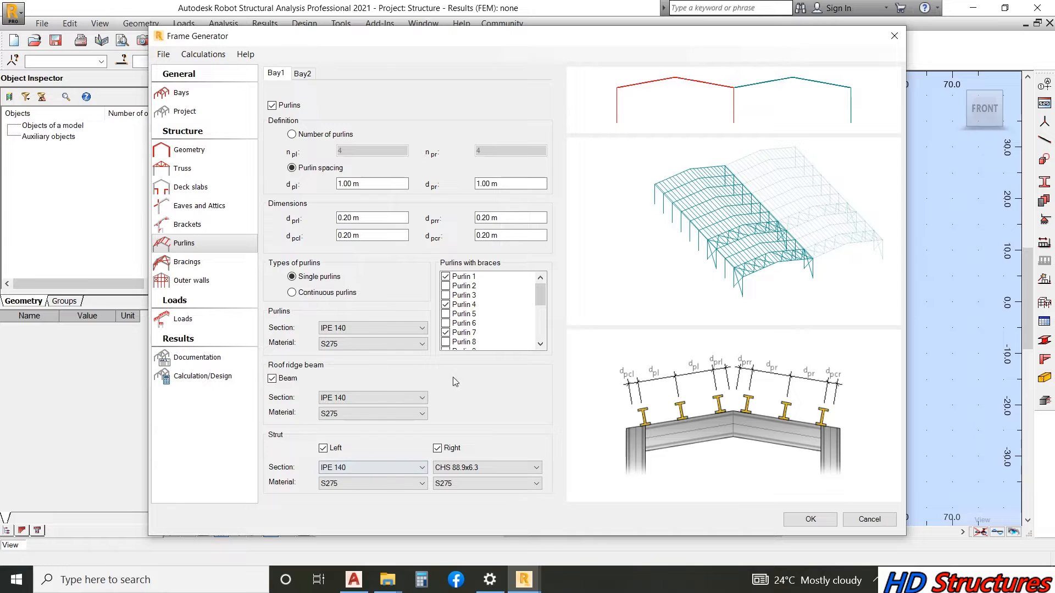
{"action": "scroll", "coordinate": [446, 330], "scroll_direction": "down", "scroll_amount": 4}
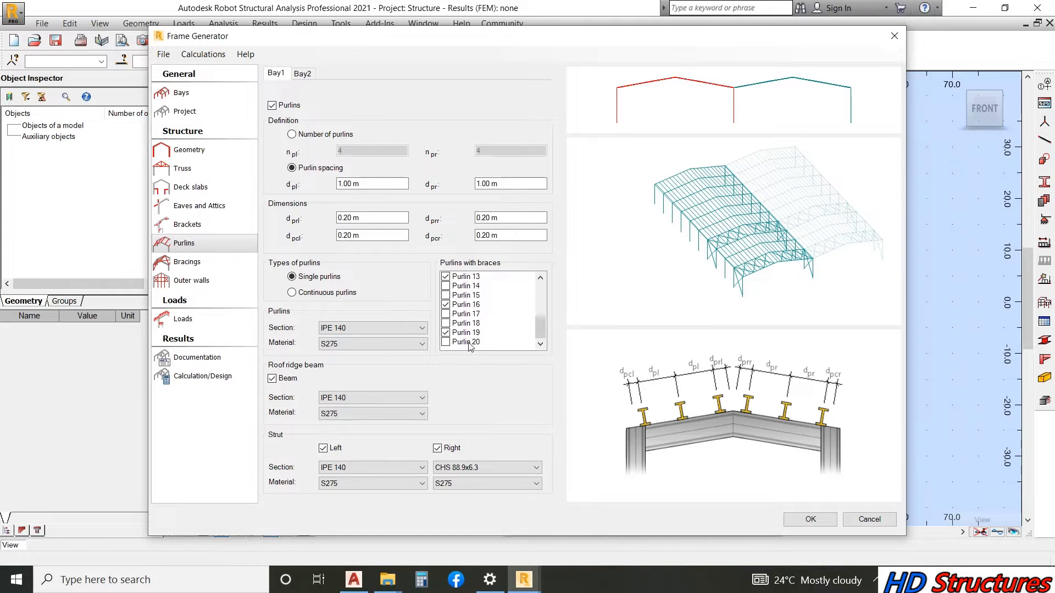
{"action": "left_click", "coordinate": [339, 328]}
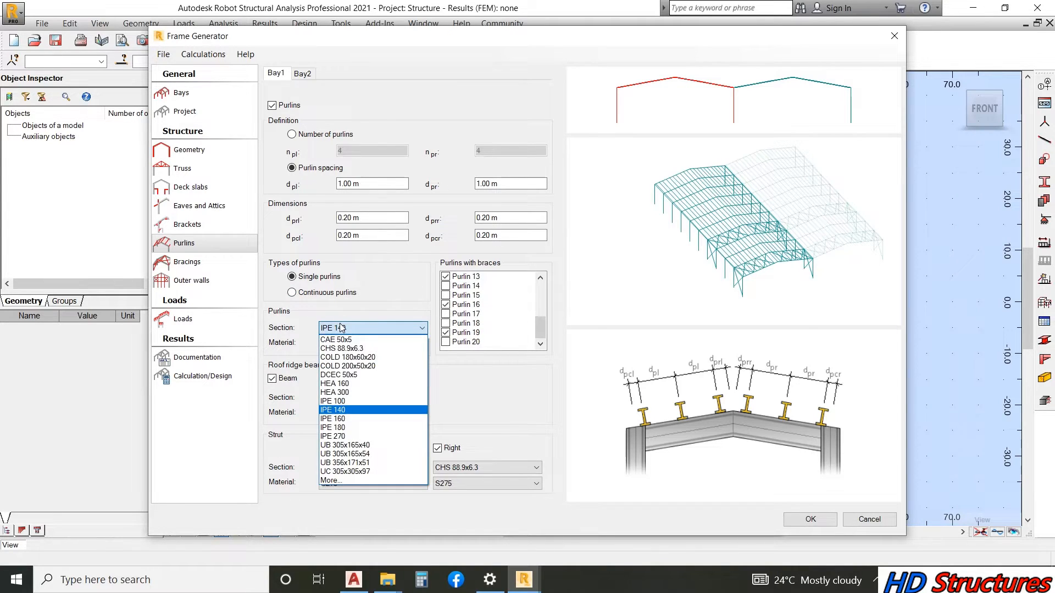
{"action": "left_click", "coordinate": [340, 357]}
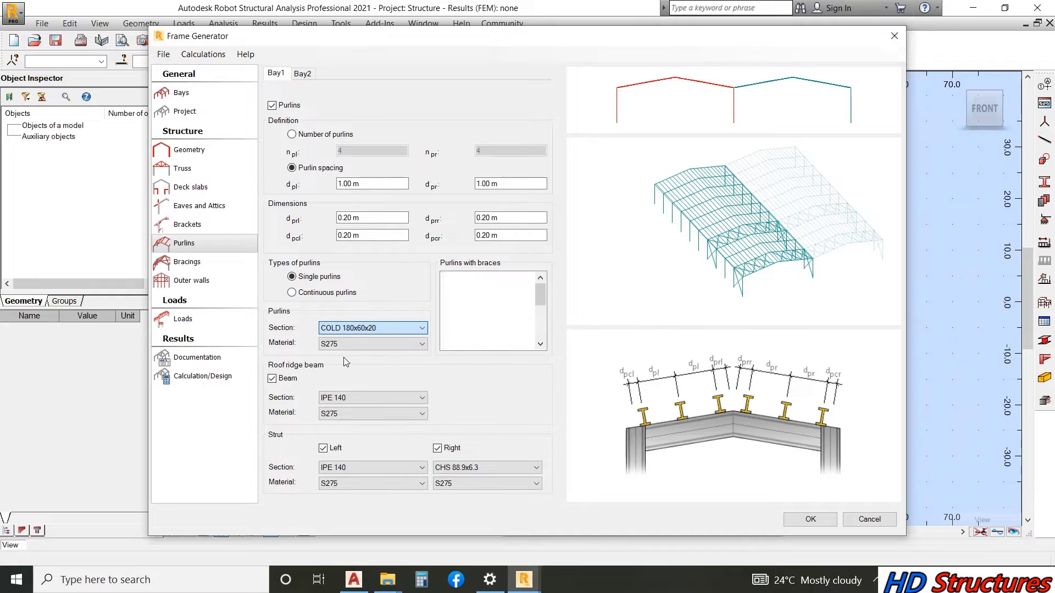
- Set both the roof ridge beam and the left strut of Bay1 to section CHS 88.9x6.3
{"action": "left_click", "coordinate": [348, 398]}
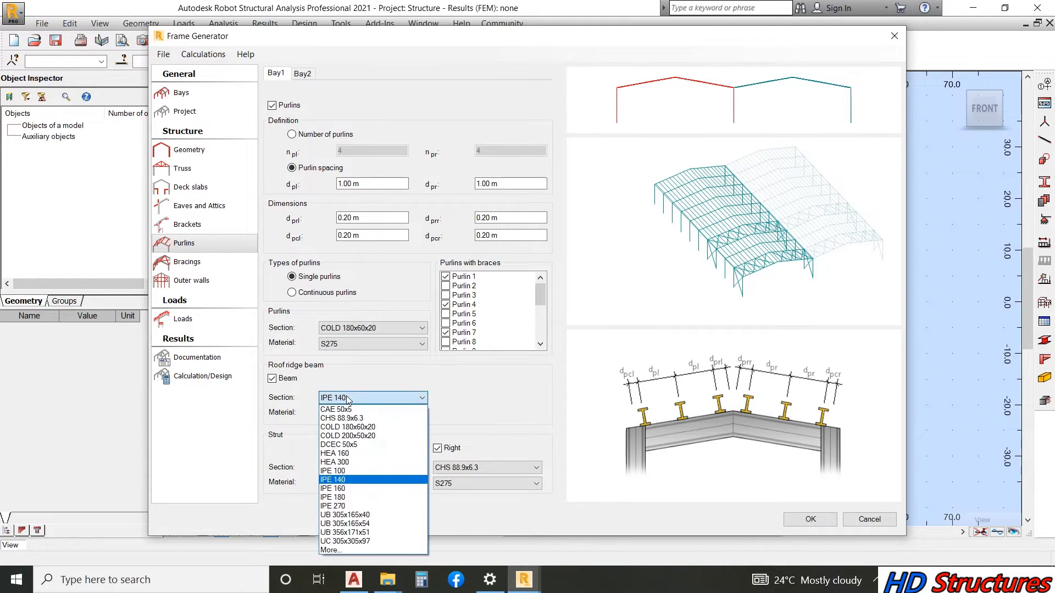
{"action": "left_click", "coordinate": [355, 418]}
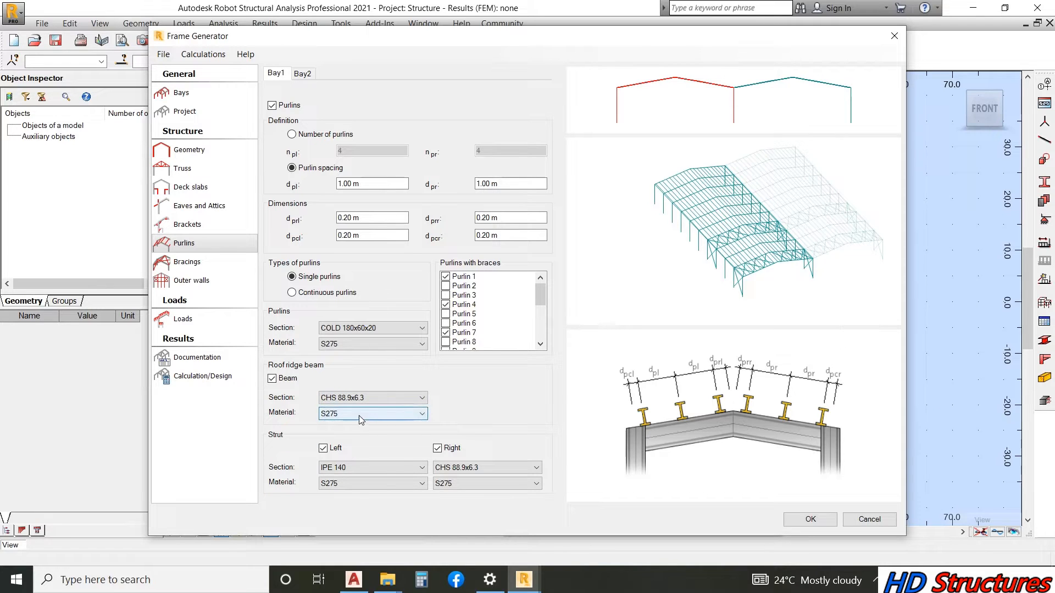
{"action": "left_click", "coordinate": [378, 467]}
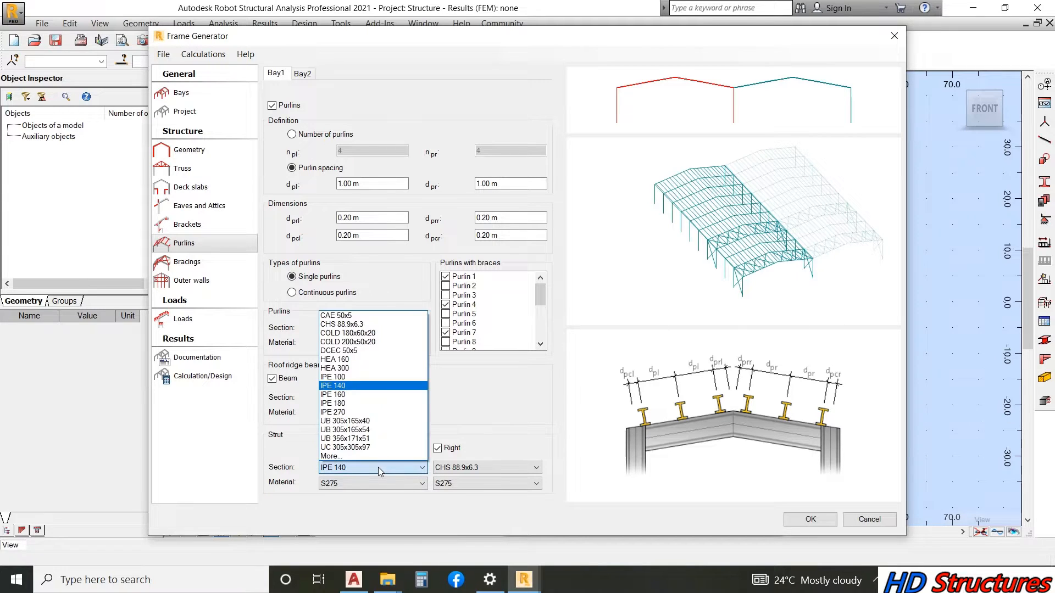
{"action": "left_click", "coordinate": [342, 324]}
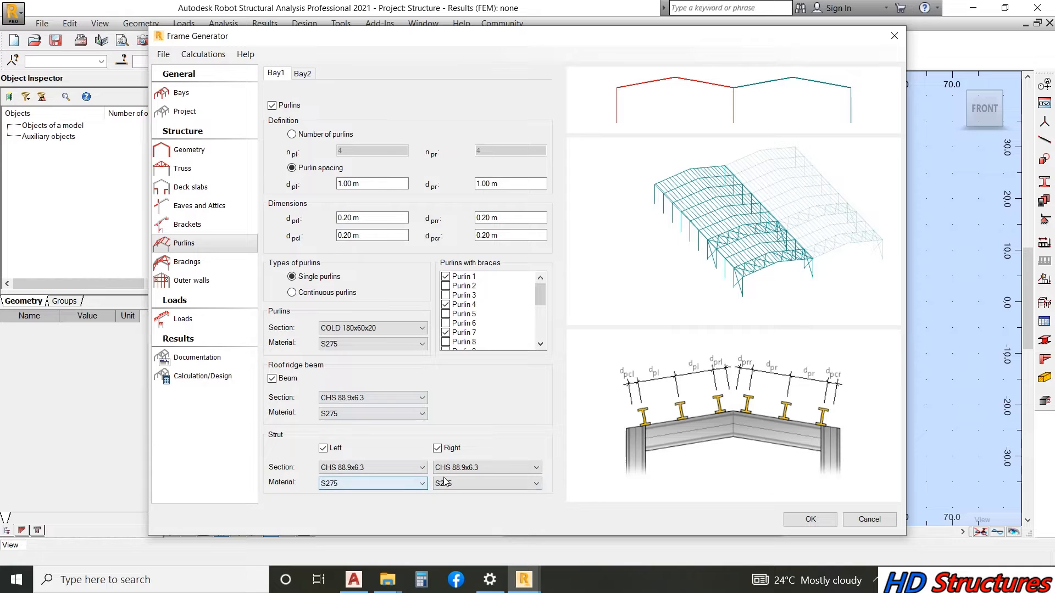
{"action": "left_click", "coordinate": [356, 469]}
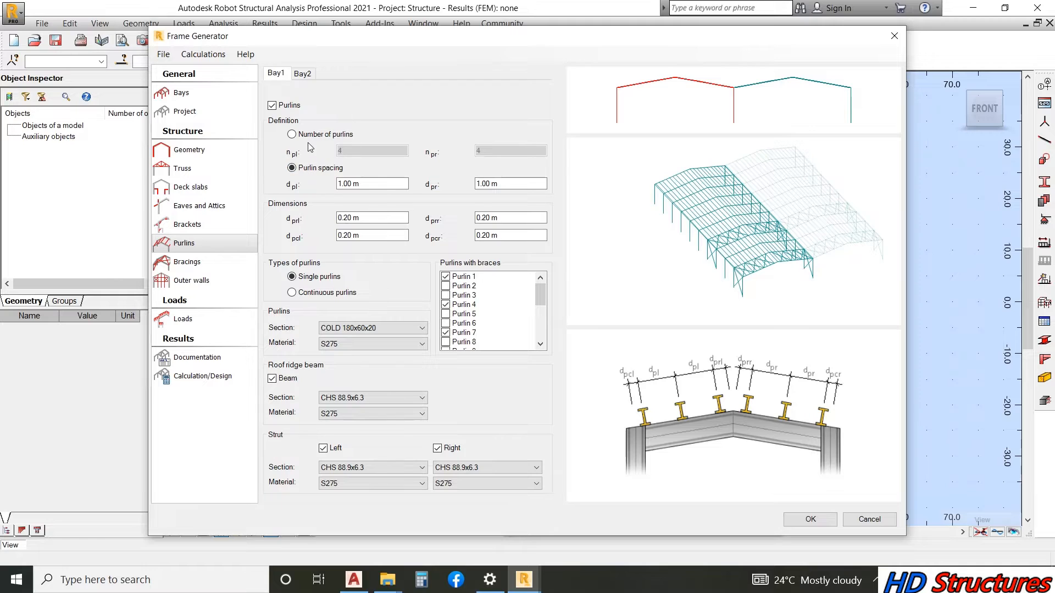
{"action": "left_click", "coordinate": [358, 485]}
- In Bay1's bracing settings, add X-bracing to both walls of span 7 and crossed bracing to its roof
{"action": "left_click", "coordinate": [198, 267]}
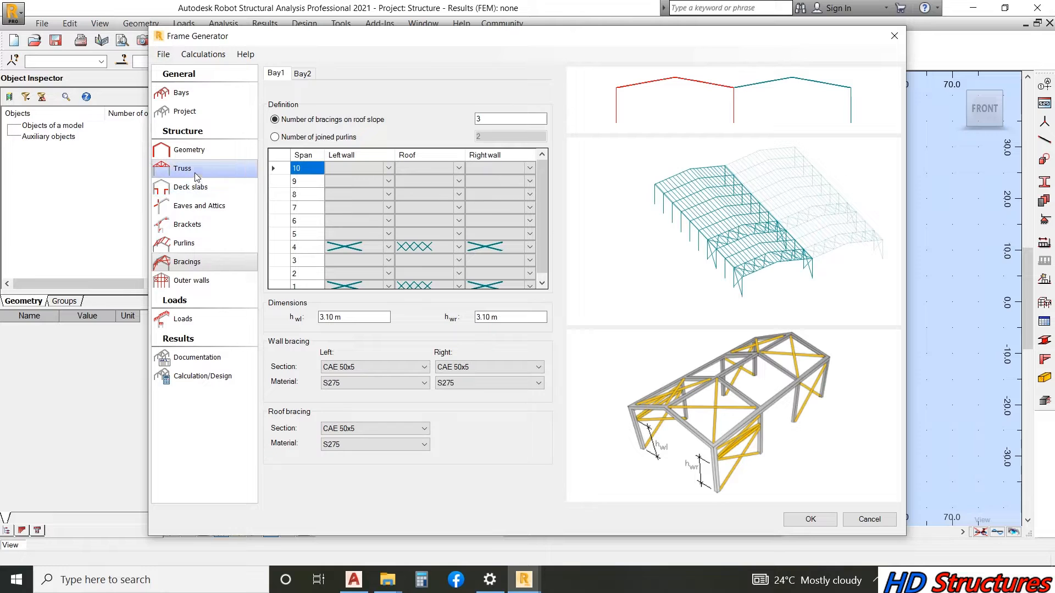
{"action": "left_click", "coordinate": [187, 247]}
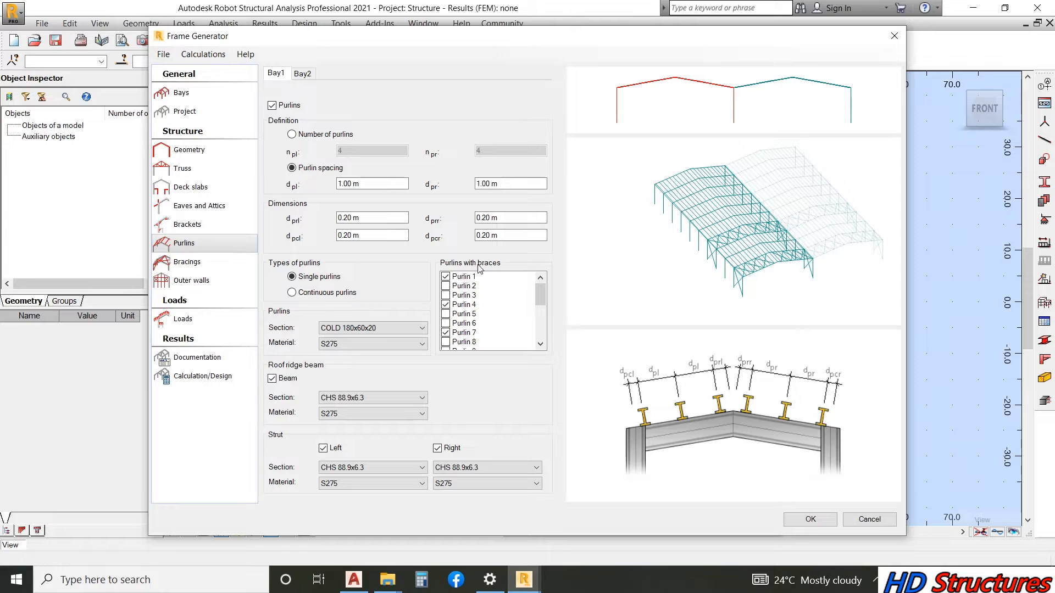
{"action": "left_click", "coordinate": [201, 263]}
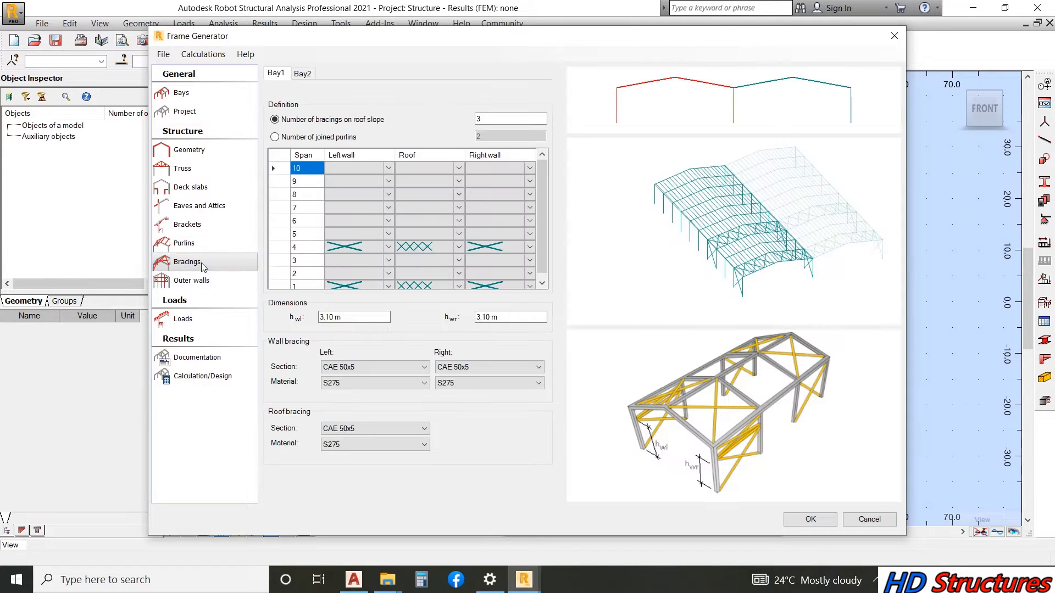
{"action": "scroll", "coordinate": [544, 266], "scroll_direction": "down", "scroll_amount": 1}
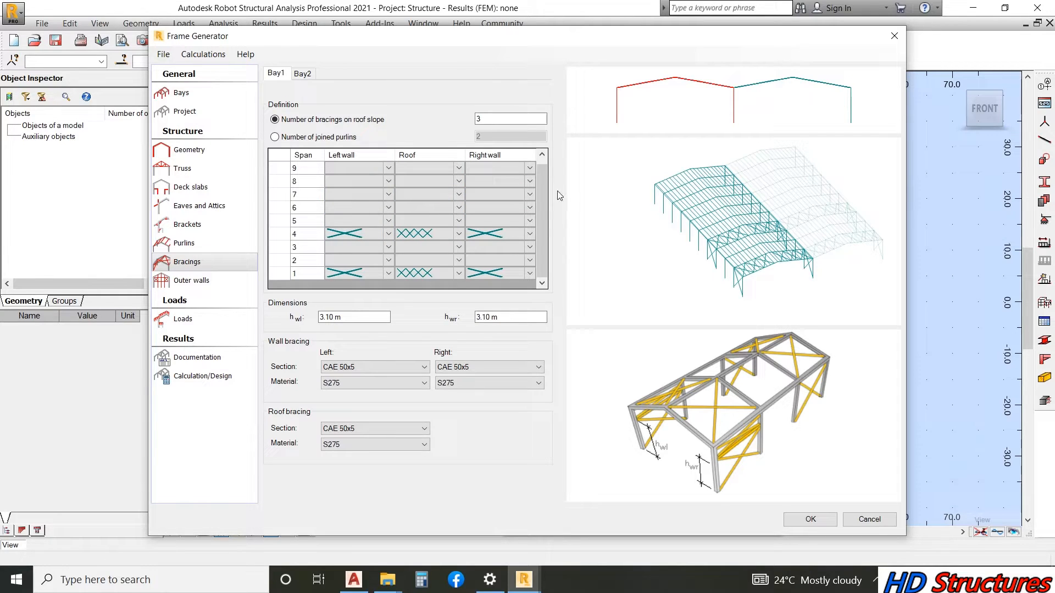
{"action": "left_click", "coordinate": [529, 194]}
{"action": "left_click", "coordinate": [530, 195]}
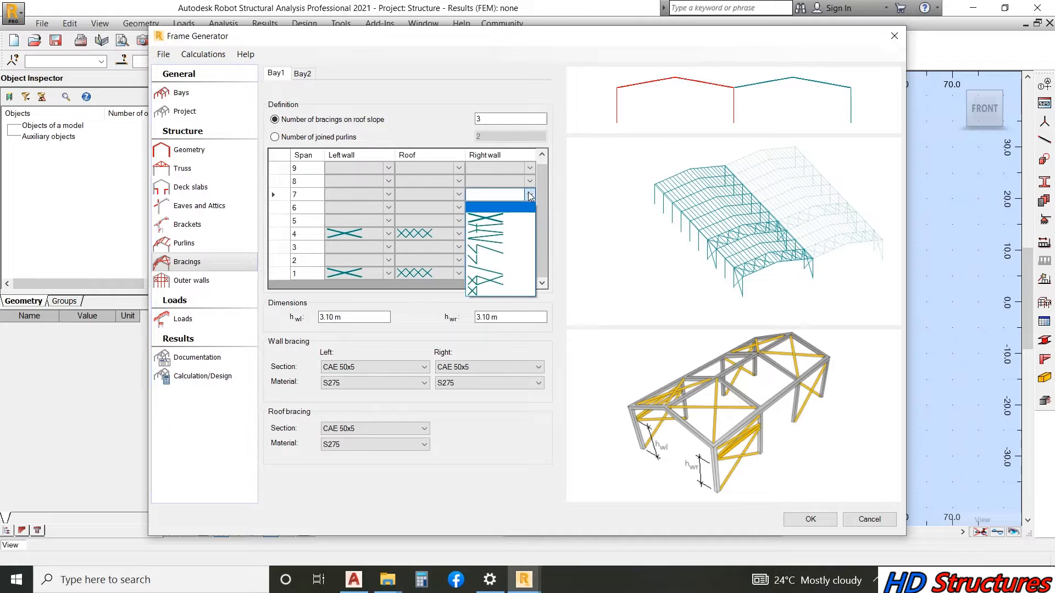
{"action": "left_click", "coordinate": [486, 218]}
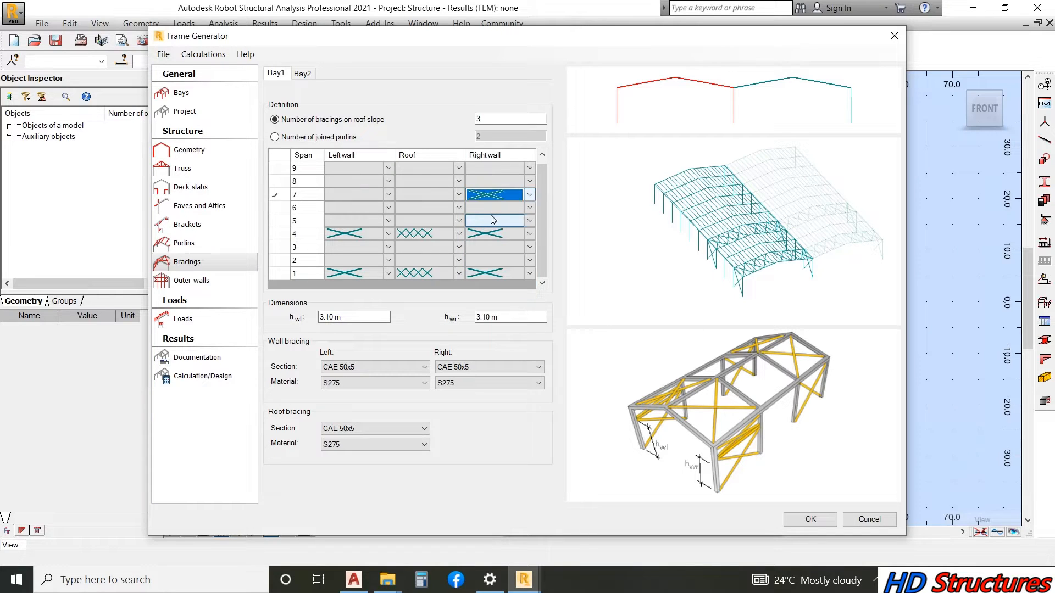
{"action": "left_click", "coordinate": [459, 194]}
{"action": "left_click", "coordinate": [459, 195]}
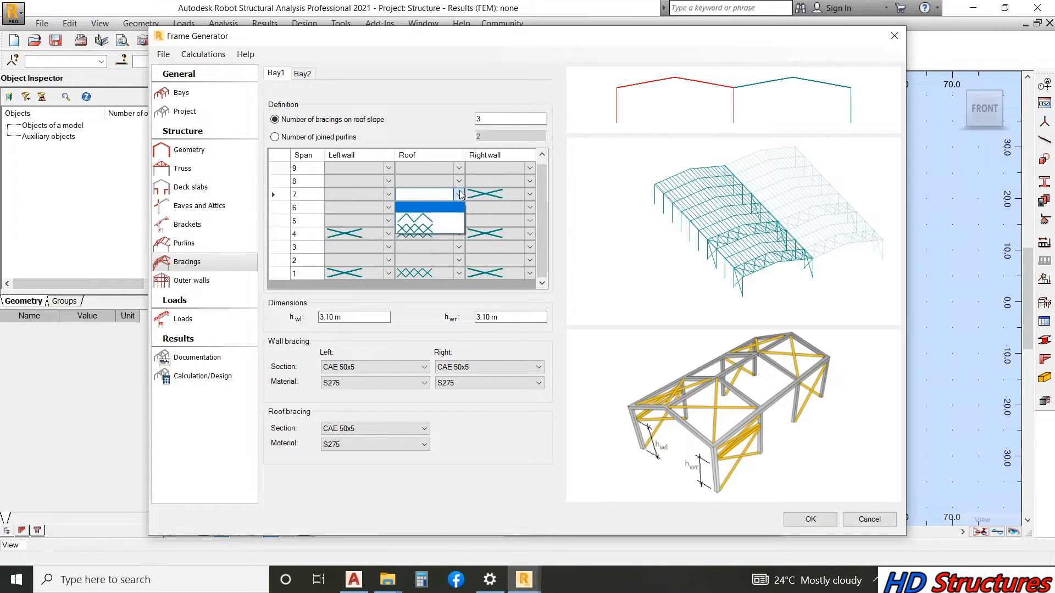
{"action": "left_click", "coordinate": [415, 228]}
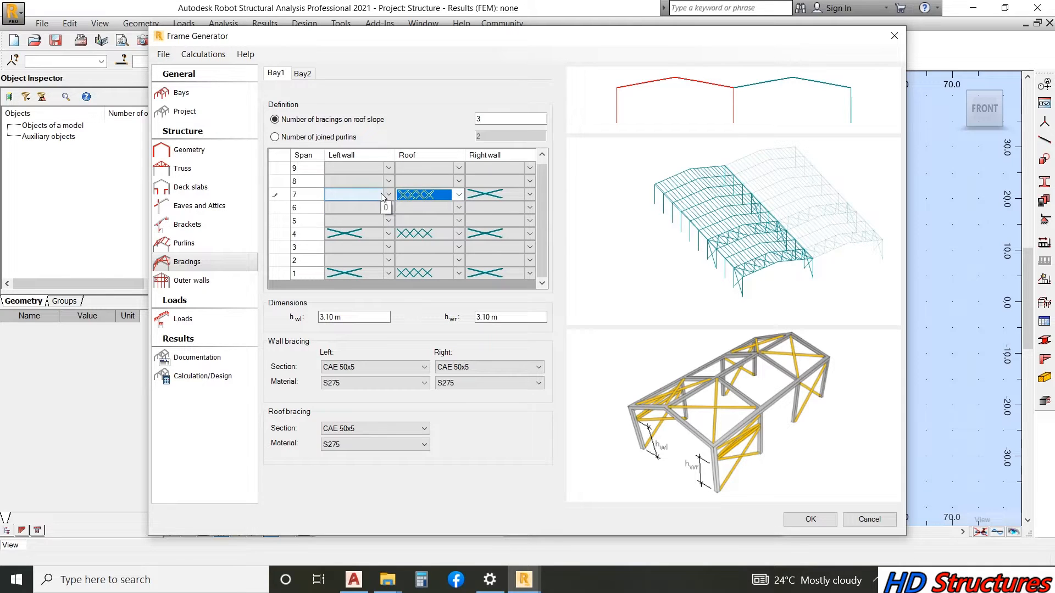
{"action": "left_click", "coordinate": [383, 195]}
{"action": "left_click", "coordinate": [388, 195]}
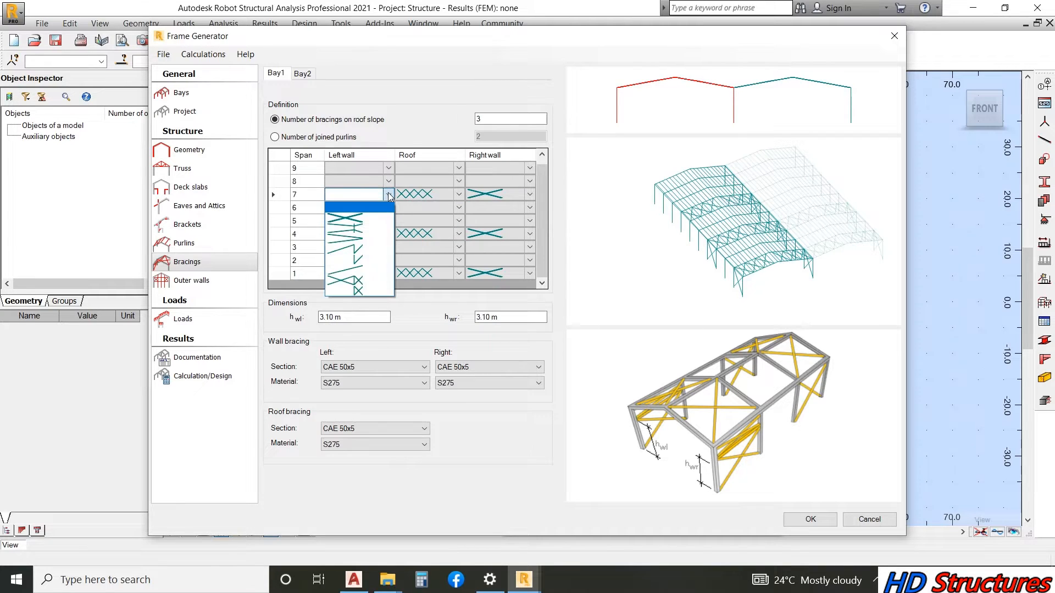
{"action": "left_click", "coordinate": [358, 218]}
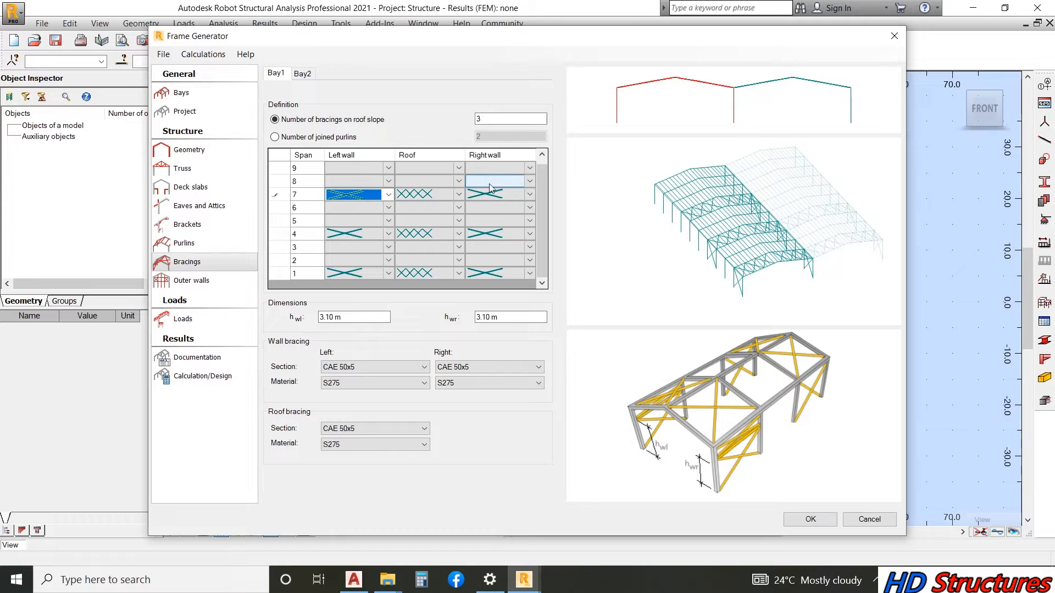
- Add X-bracing to the left and right walls of Bay1's span 9 and crossed bracing to its roof
{"action": "left_click", "coordinate": [530, 169]}
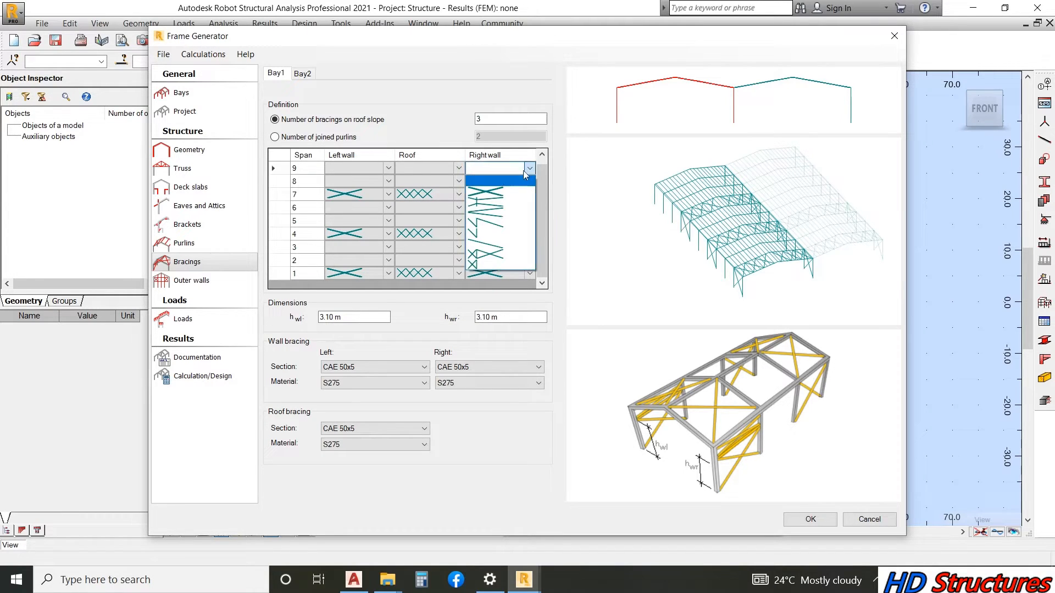
{"action": "left_click", "coordinate": [490, 185]}
{"action": "left_click", "coordinate": [459, 168]}
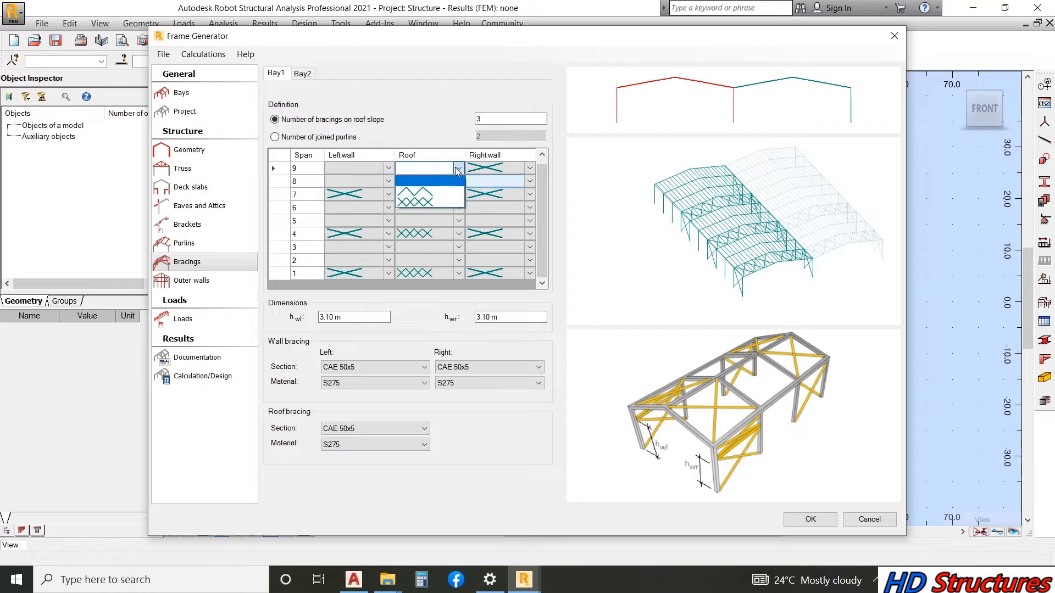
{"action": "left_click", "coordinate": [423, 188]}
{"action": "left_click", "coordinate": [388, 168]}
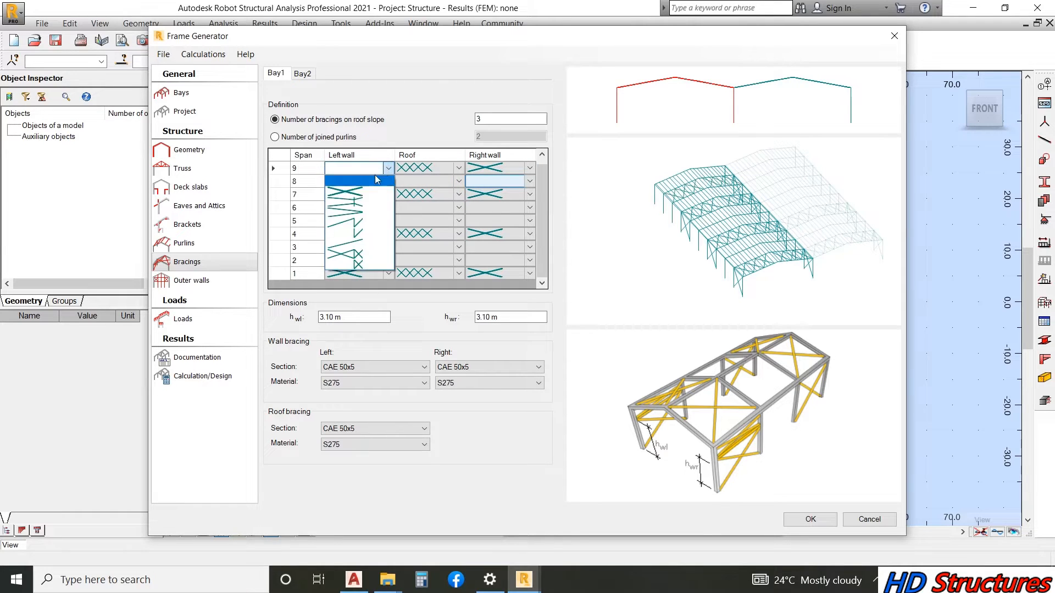
{"action": "left_click", "coordinate": [355, 188]}
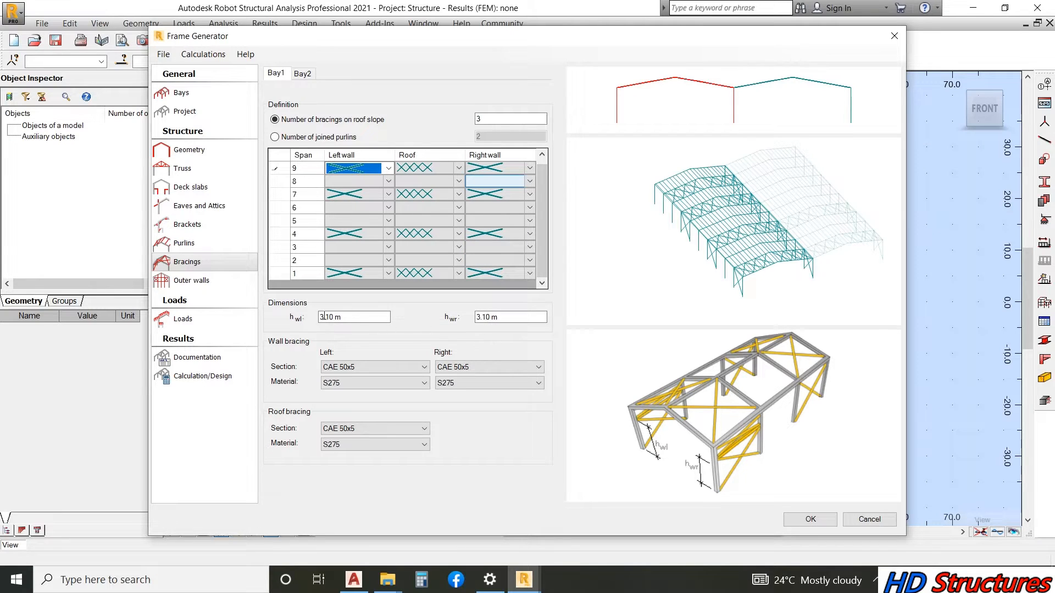
- Set Bay1's wall bracing heights h_wl and h_wr to 3 m
{"action": "left_click", "coordinate": [340, 317]}
{"action": "type", "text": "3"}
{"action": "left_click", "coordinate": [502, 317]}
{"action": "type", "text": "33"}
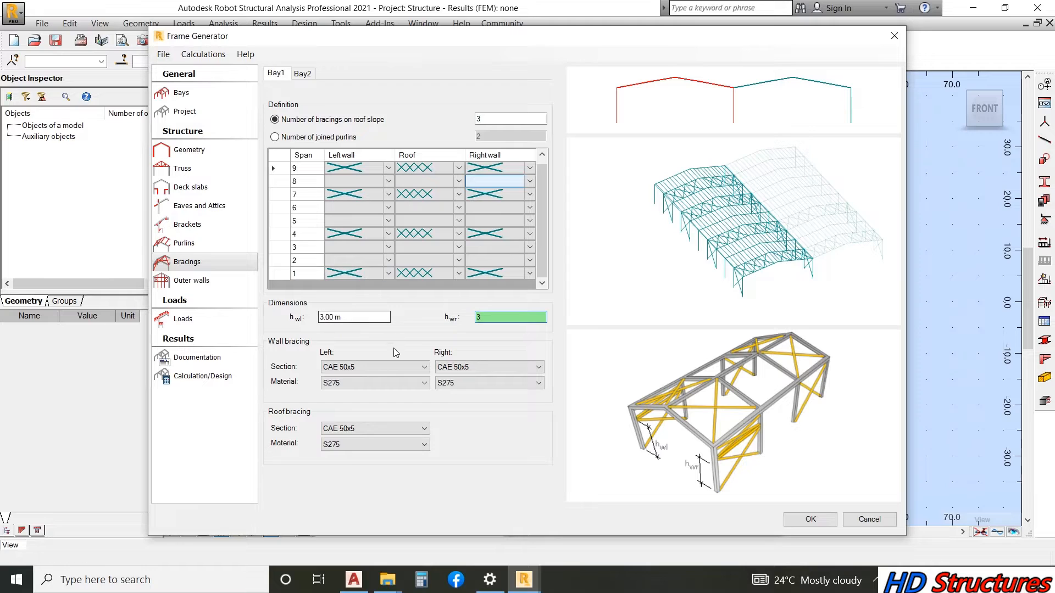
- Add the equal-angle steel section EQA 50x8 from the UK sections database to the available bracing sections
{"action": "left_click", "coordinate": [395, 366]}
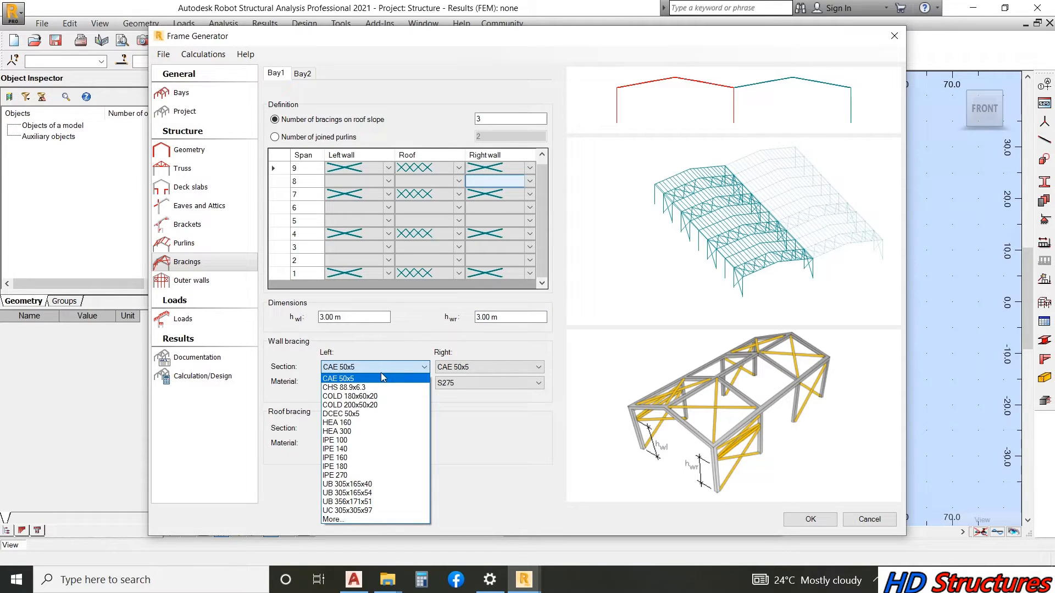
{"action": "left_click", "coordinate": [342, 519]}
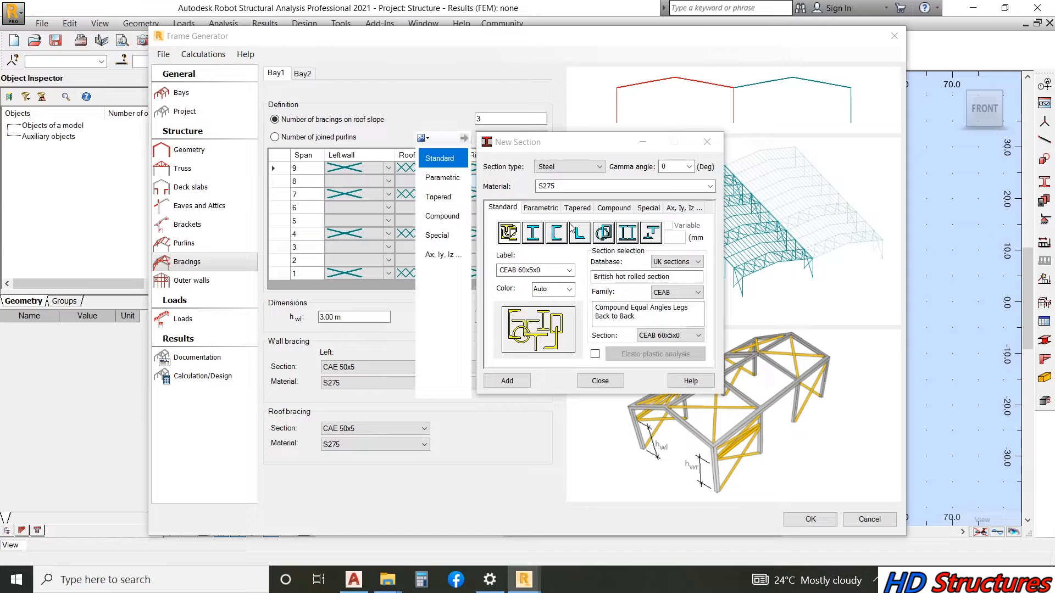
{"action": "left_click", "coordinate": [578, 233]}
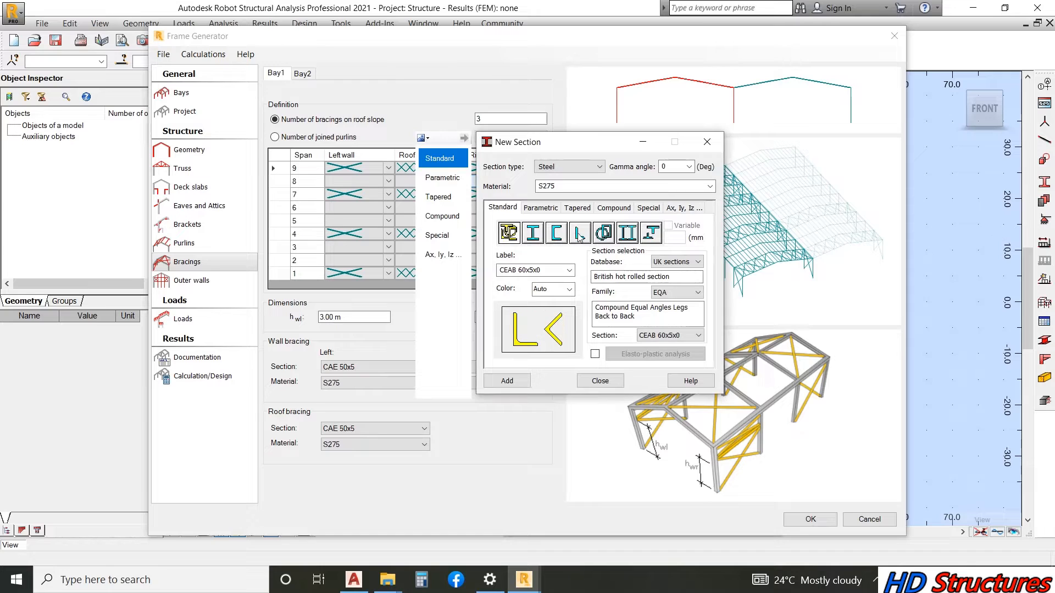
{"action": "left_click", "coordinate": [654, 335]}
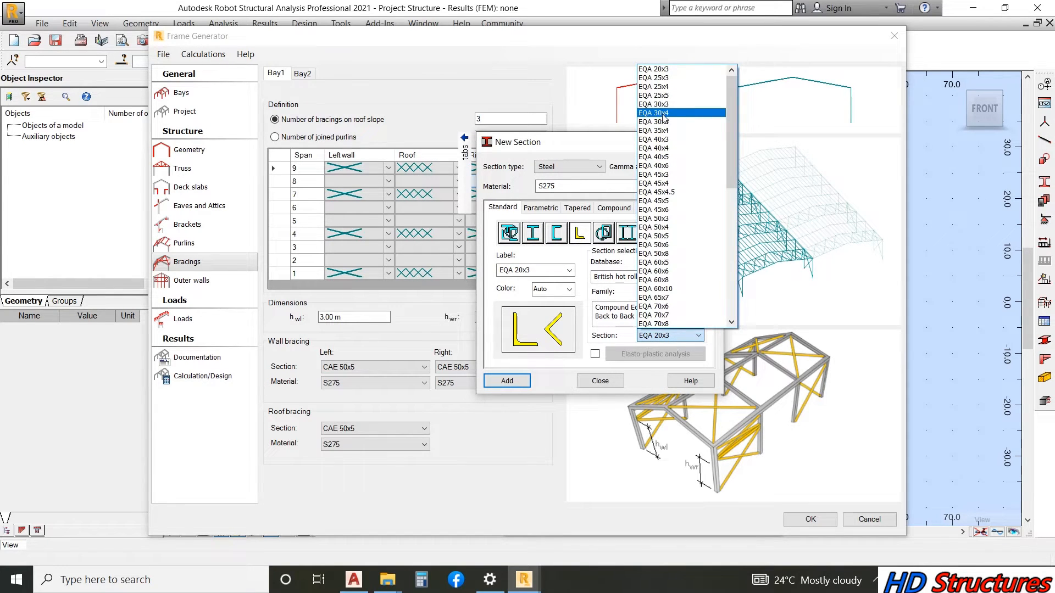
{"action": "left_click", "coordinate": [659, 184]}
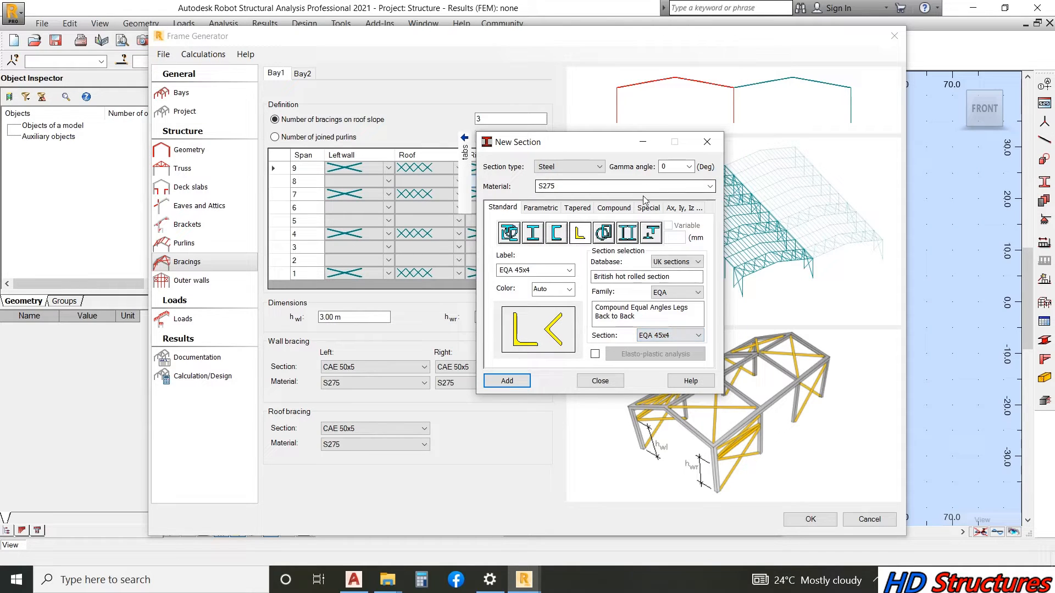
{"action": "left_click", "coordinate": [653, 336]}
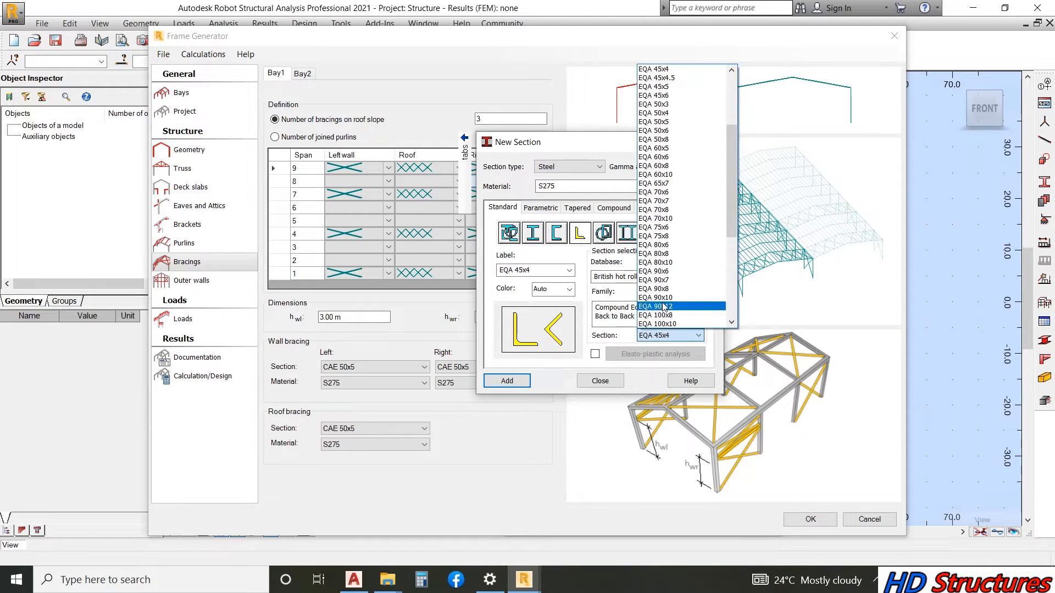
{"action": "left_click", "coordinate": [660, 141]}
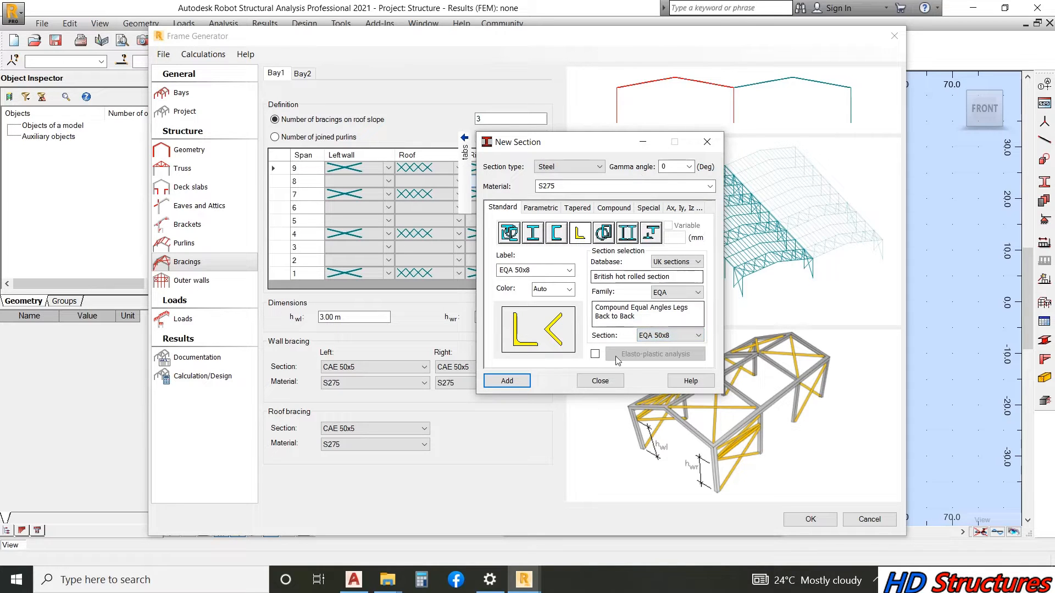
{"action": "left_click", "coordinate": [601, 380]}
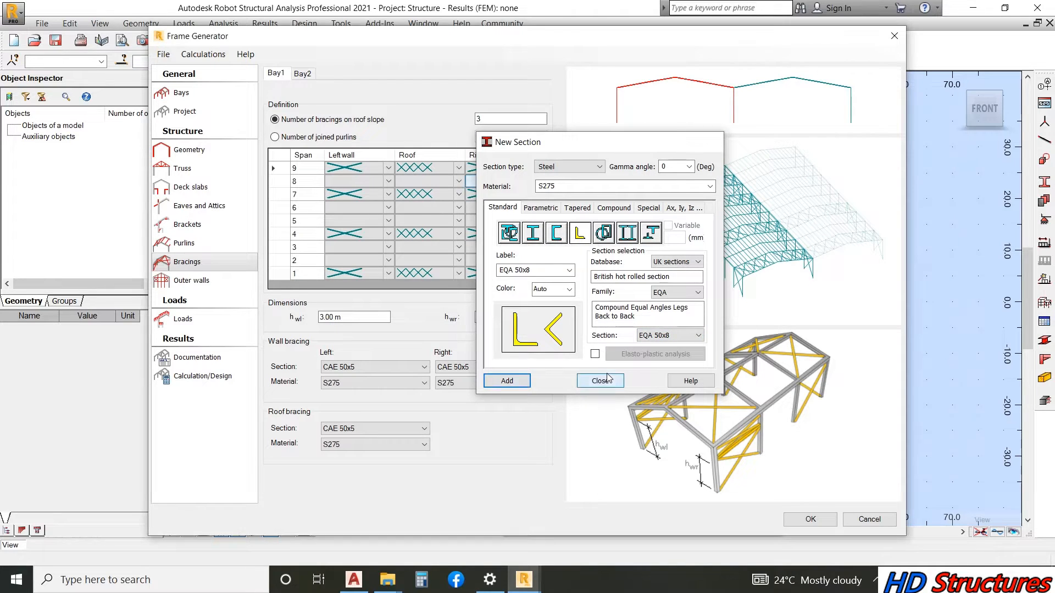
- Assign section EQA 50x8 to the left and right wall bracing of Bay1
{"action": "left_click", "coordinate": [378, 365]}
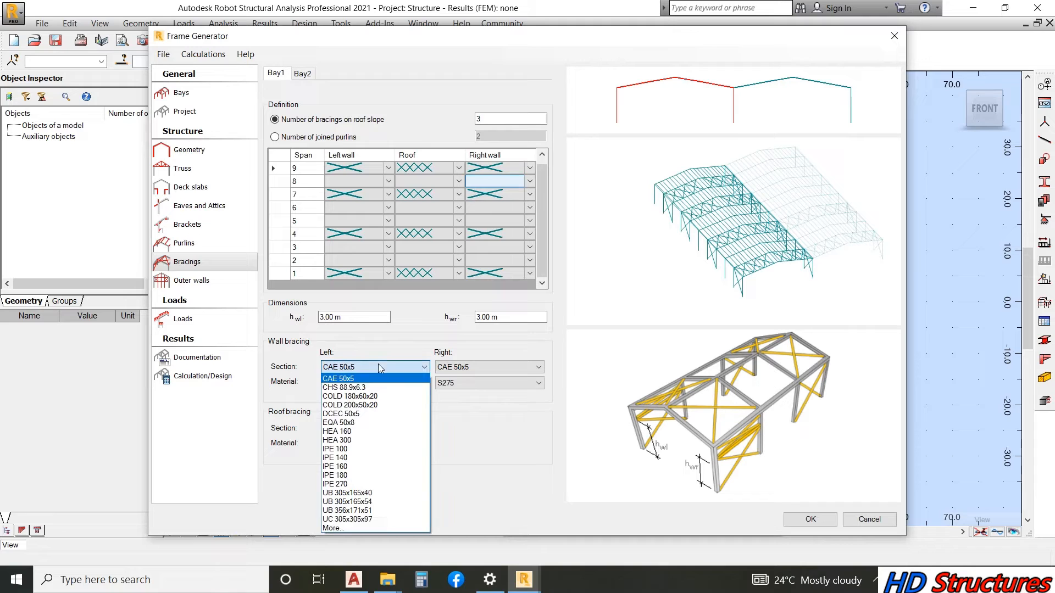
{"action": "left_click", "coordinate": [341, 422]}
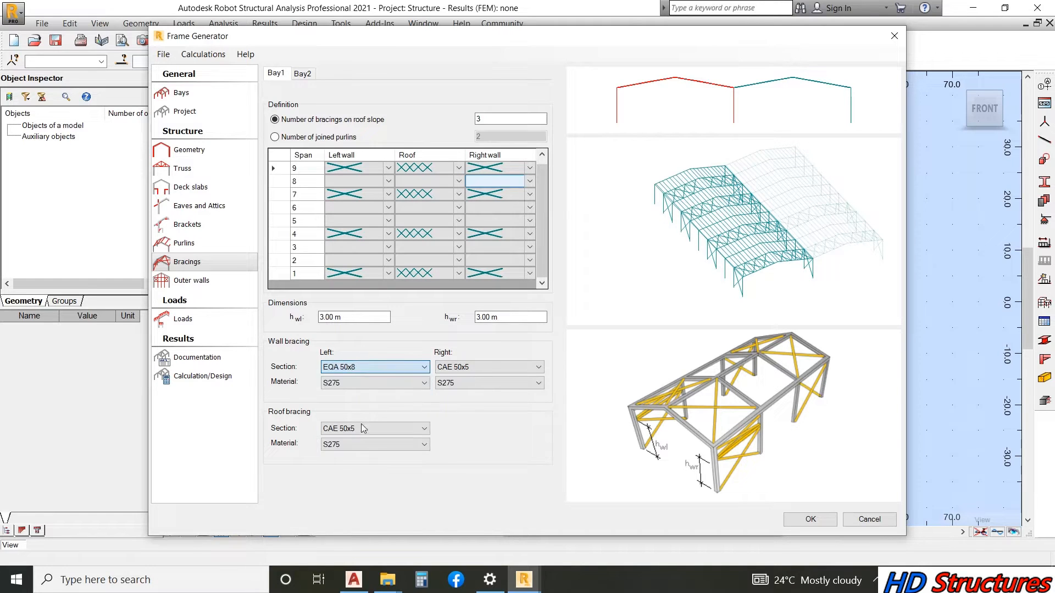
{"action": "left_click", "coordinate": [492, 367]}
{"action": "left_click", "coordinate": [457, 422]}
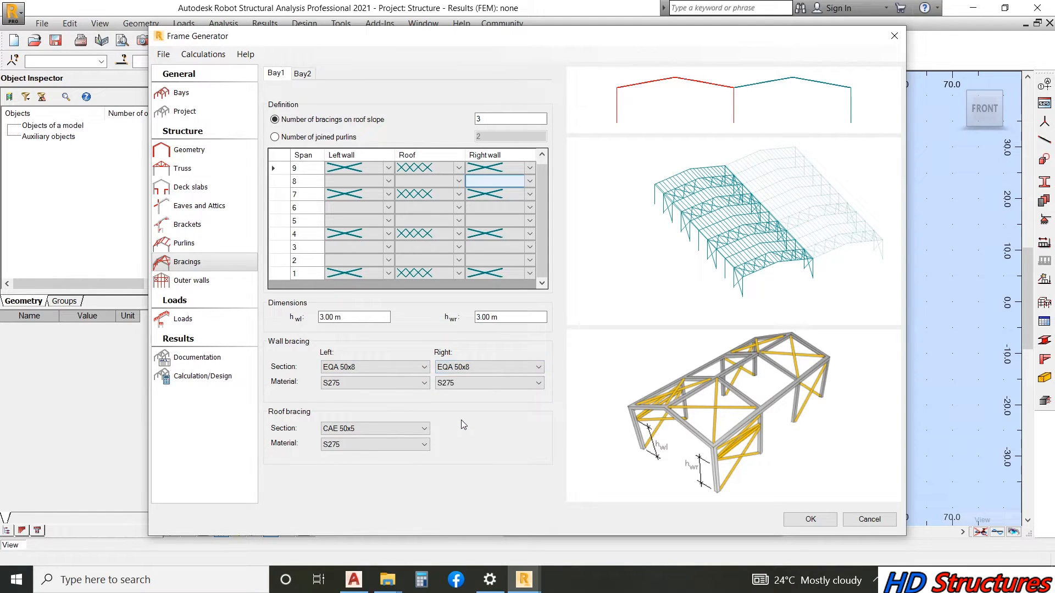
- Assign section EQA 50x8 to the roof bracing of Bay1
{"action": "left_click", "coordinate": [385, 429]}
{"action": "left_click", "coordinate": [385, 430]}
{"action": "left_click", "coordinate": [385, 425]}
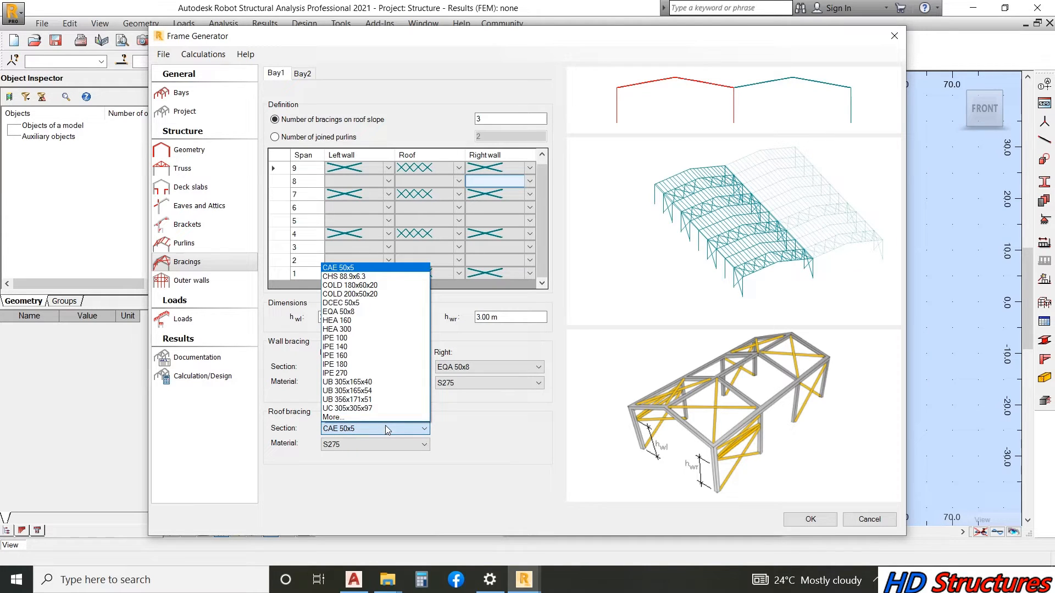
{"action": "left_click", "coordinate": [355, 313]}
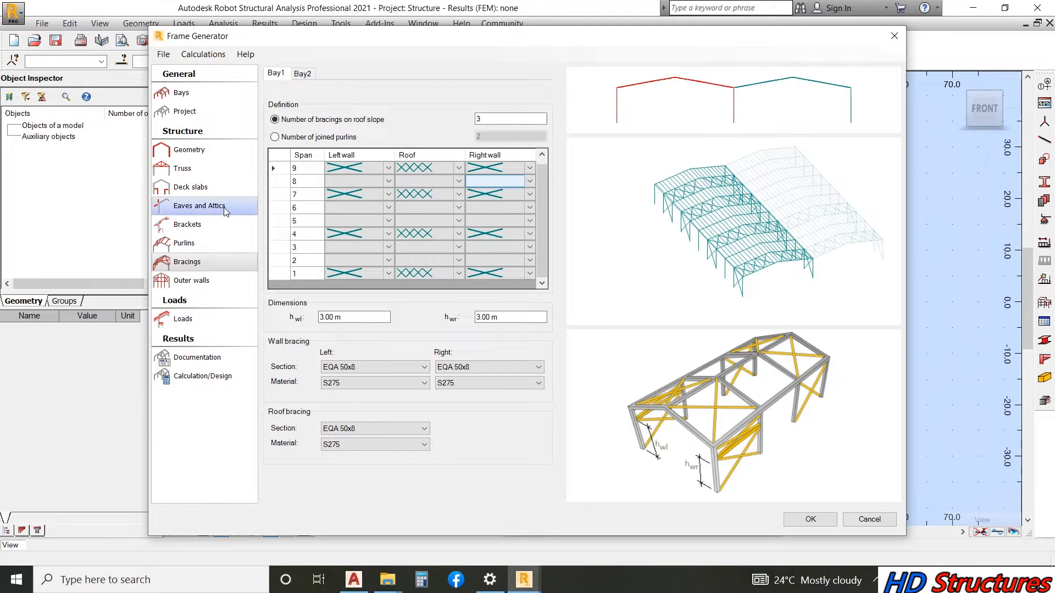
- Set Bay1's outer wall type to the gable with three full-height intermediate columns and no beams or bracing
{"action": "left_click", "coordinate": [200, 279]}
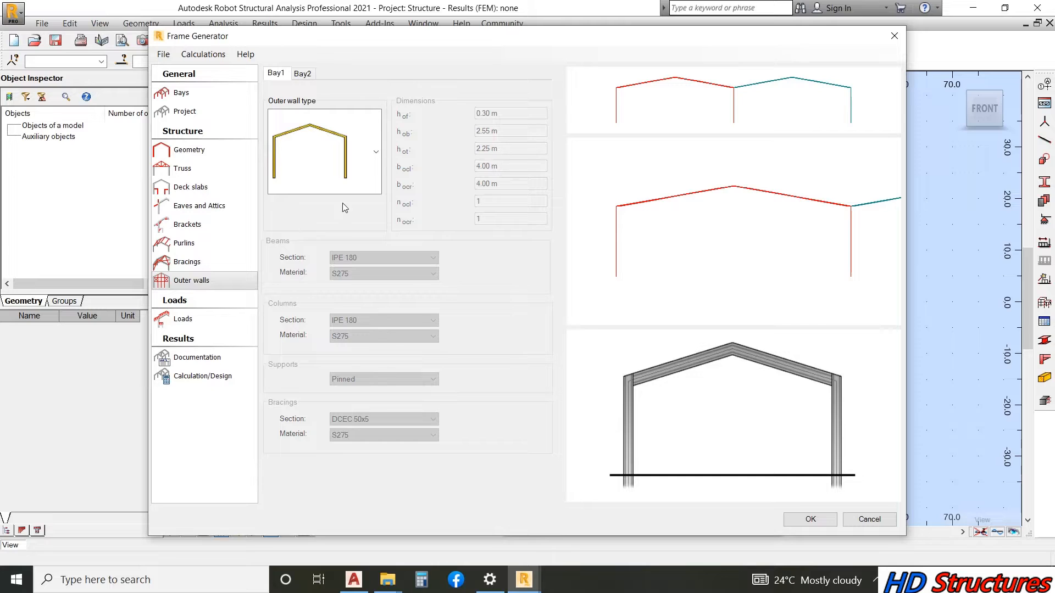
{"action": "left_click", "coordinate": [377, 156]}
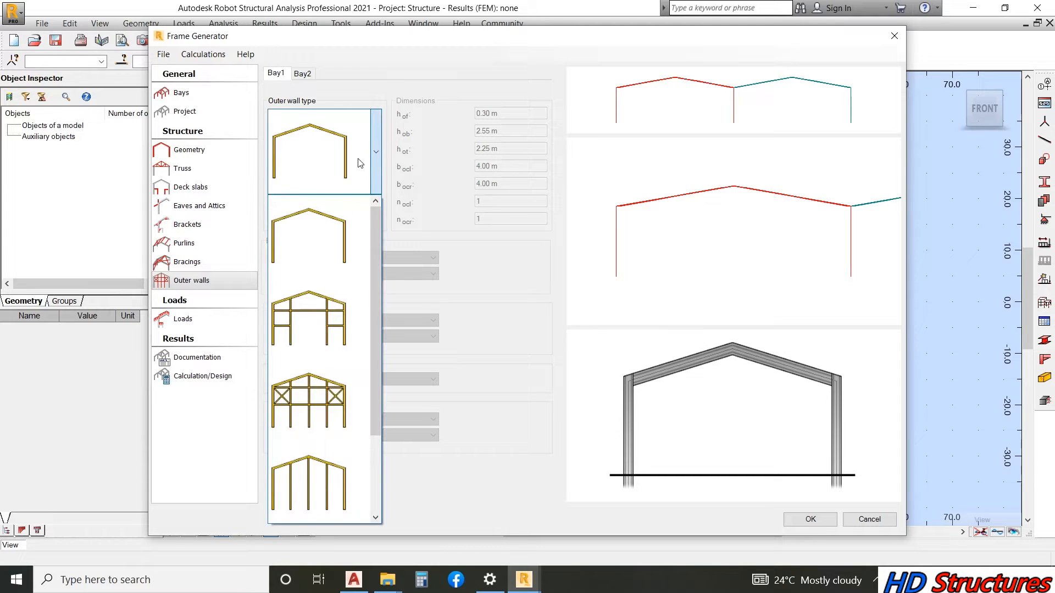
{"action": "scroll", "coordinate": [328, 463], "scroll_direction": "down", "scroll_amount": 1}
{"action": "left_click", "coordinate": [302, 383]}
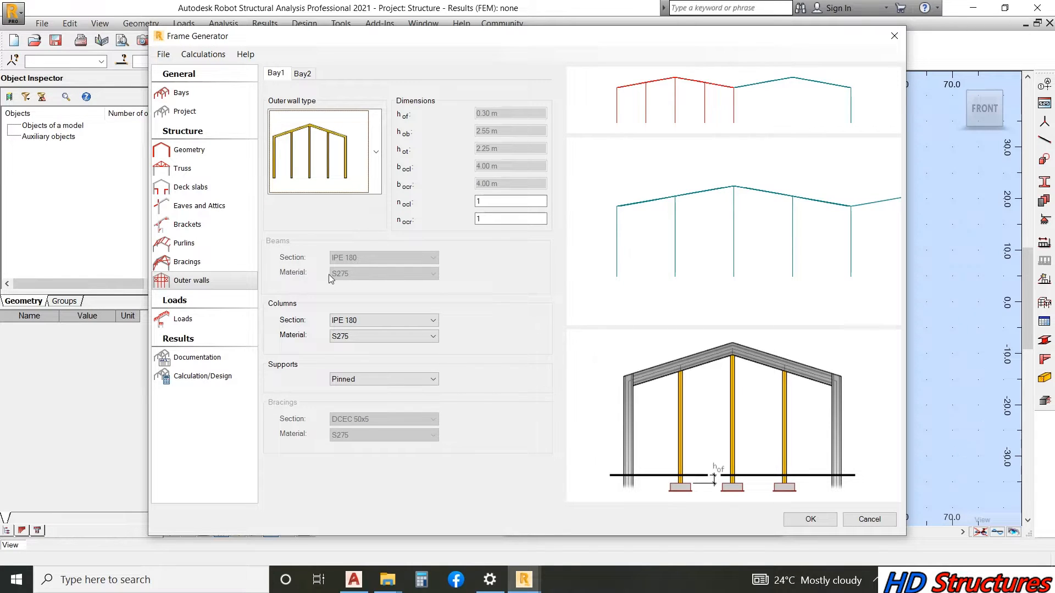
- Add the universal beam section UB 203x133x25 from the UK sections database to the available outer wall column sections
{"action": "left_click", "coordinate": [345, 321]}
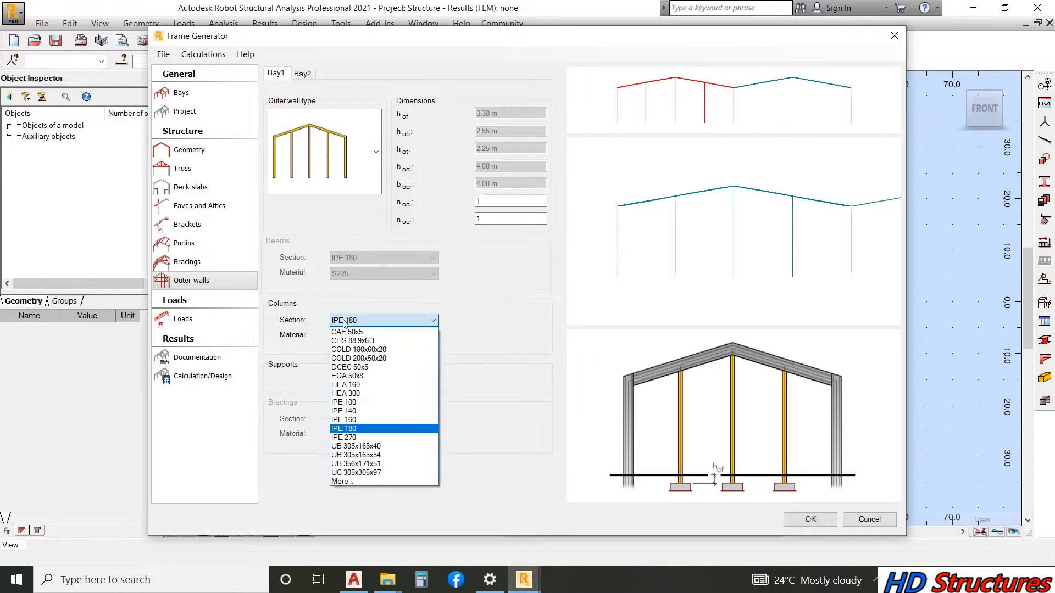
{"action": "left_click", "coordinate": [341, 482]}
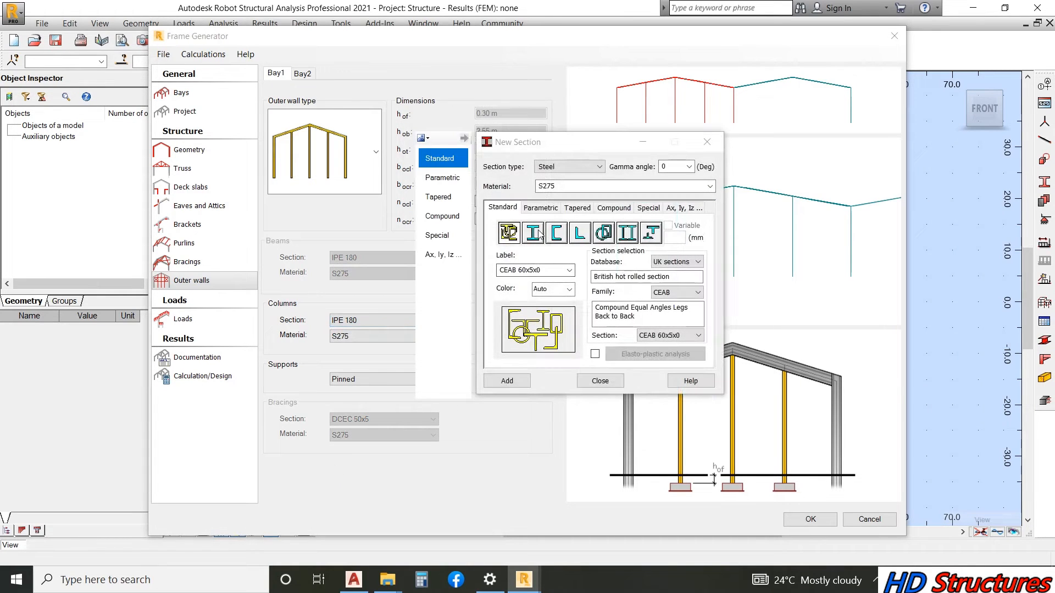
{"action": "left_click", "coordinate": [676, 292]}
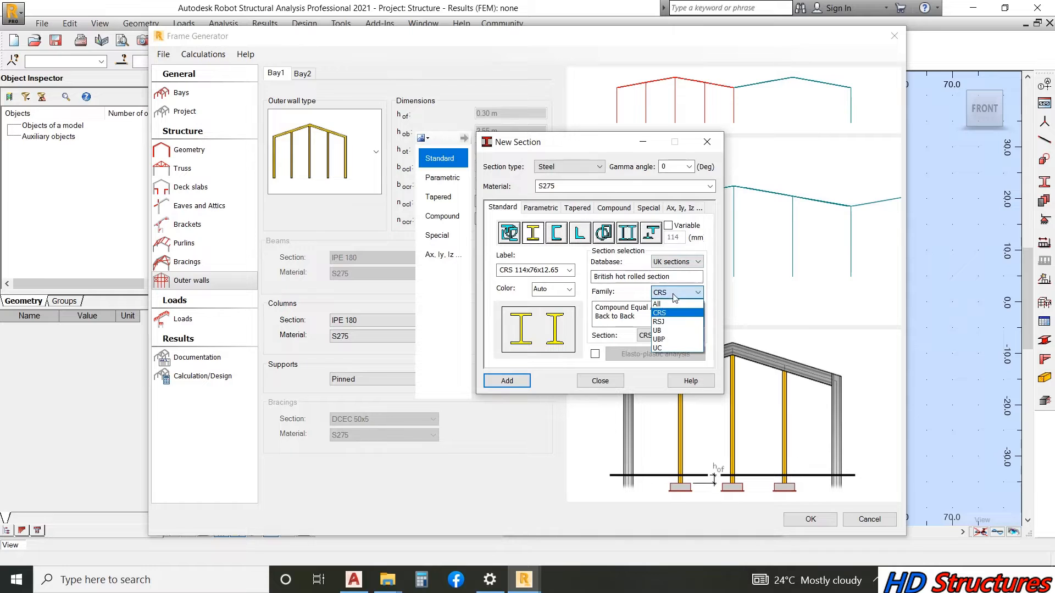
{"action": "left_click", "coordinate": [657, 332]}
{"action": "left_click", "coordinate": [668, 337]}
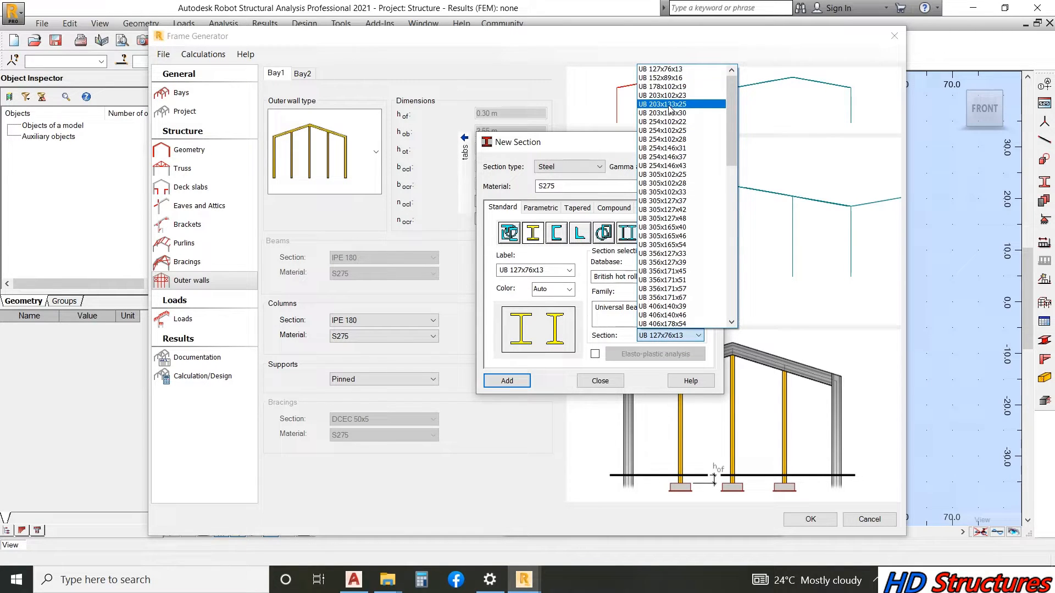
{"action": "left_click", "coordinate": [669, 104]}
{"action": "left_click", "coordinate": [505, 382]}
{"action": "left_click", "coordinate": [600, 381]}
- Assign section UB 203x133x25 to the outer wall columns of Bay1
{"action": "left_click", "coordinate": [381, 321]}
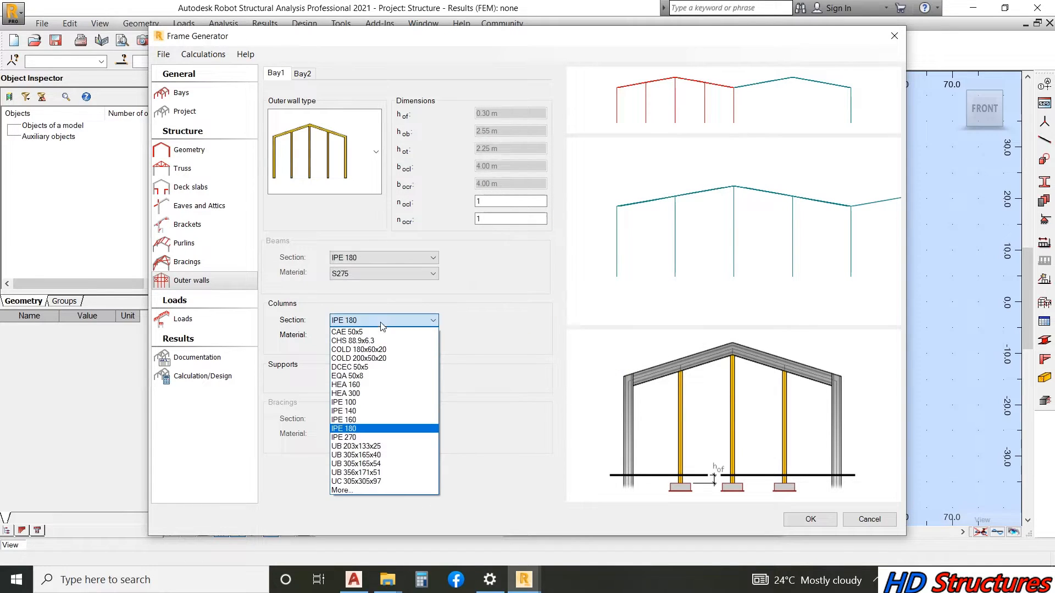
{"action": "left_click", "coordinate": [380, 276]}
{"action": "left_click", "coordinate": [366, 321]}
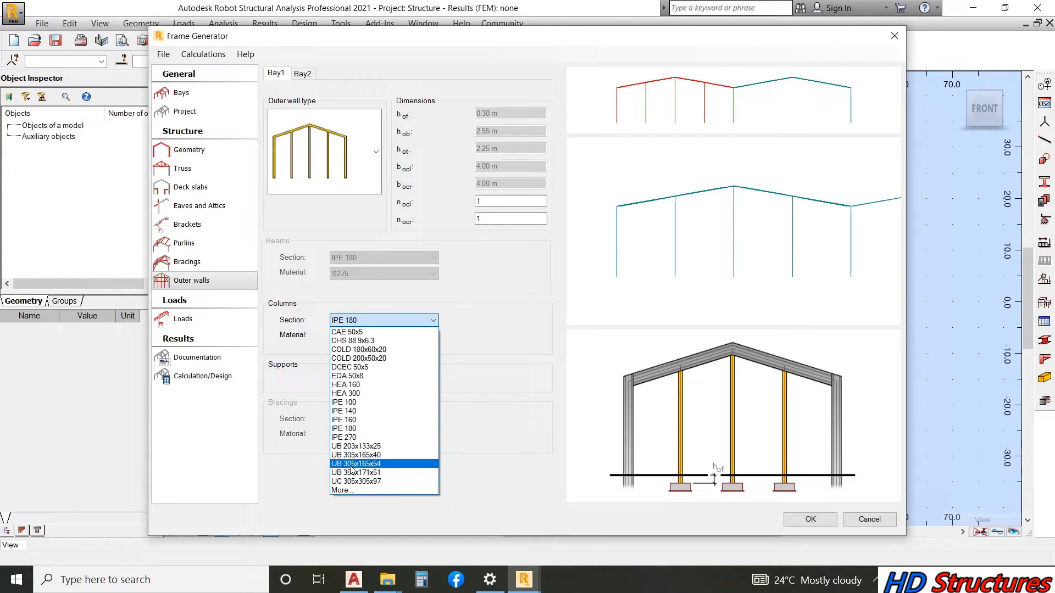
{"action": "left_click", "coordinate": [368, 446]}
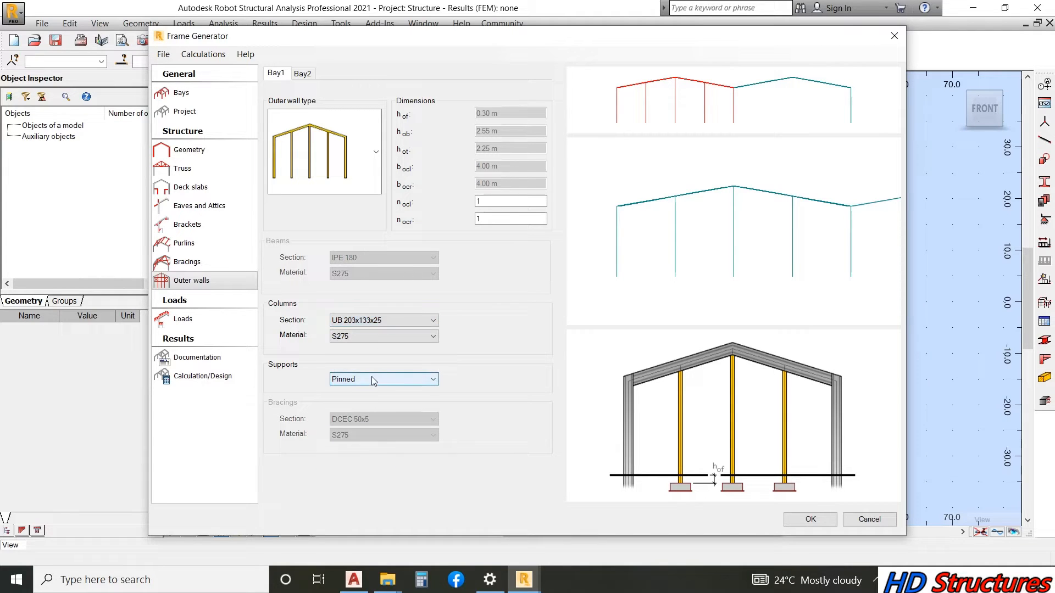
- Give Bay2 the outer wall type with three full-height intermediate columns and assign UB 203x133x25 to those columns
{"action": "left_click", "coordinate": [302, 73]}
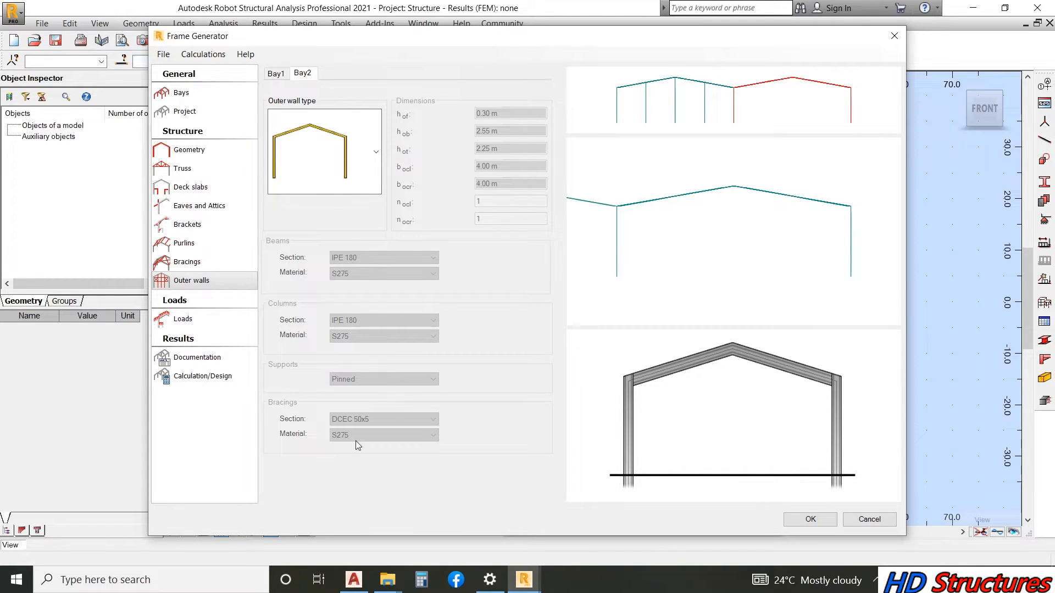
{"action": "left_click", "coordinate": [375, 152]}
{"action": "left_click", "coordinate": [313, 375]}
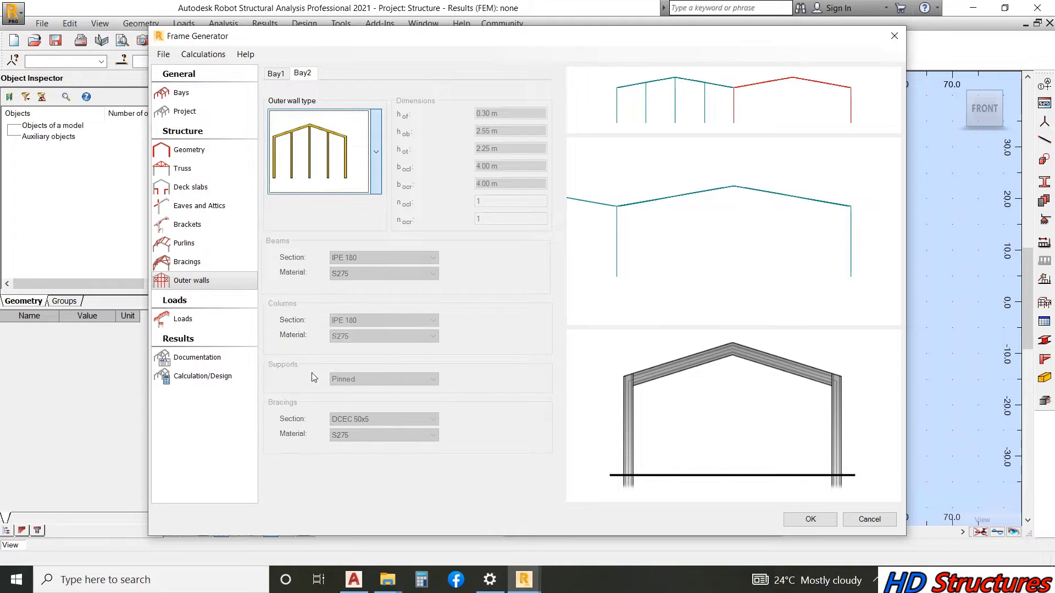
{"action": "left_click", "coordinate": [364, 321]}
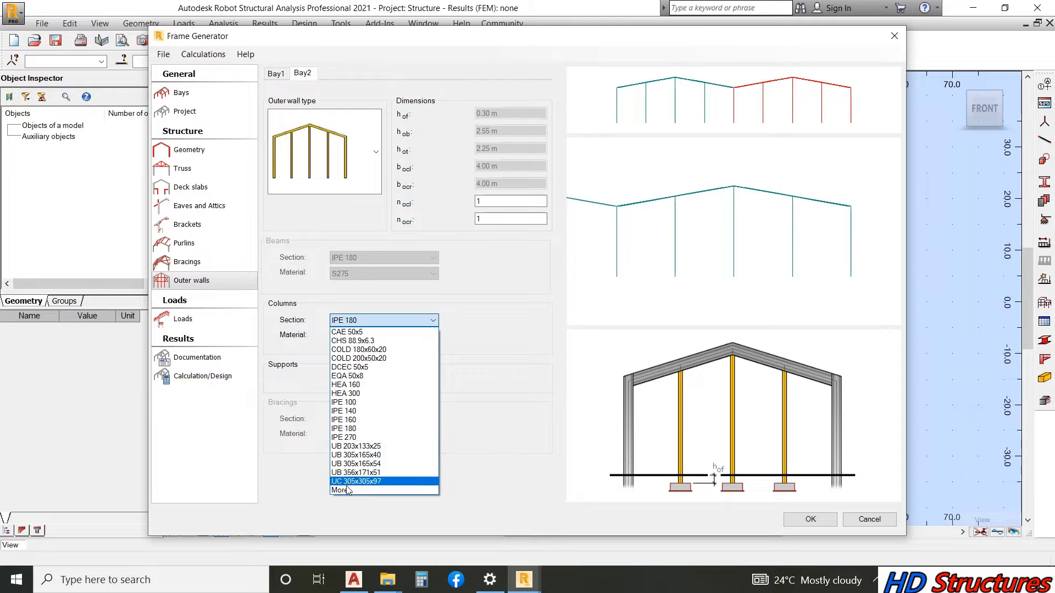
{"action": "left_click", "coordinate": [364, 447]}
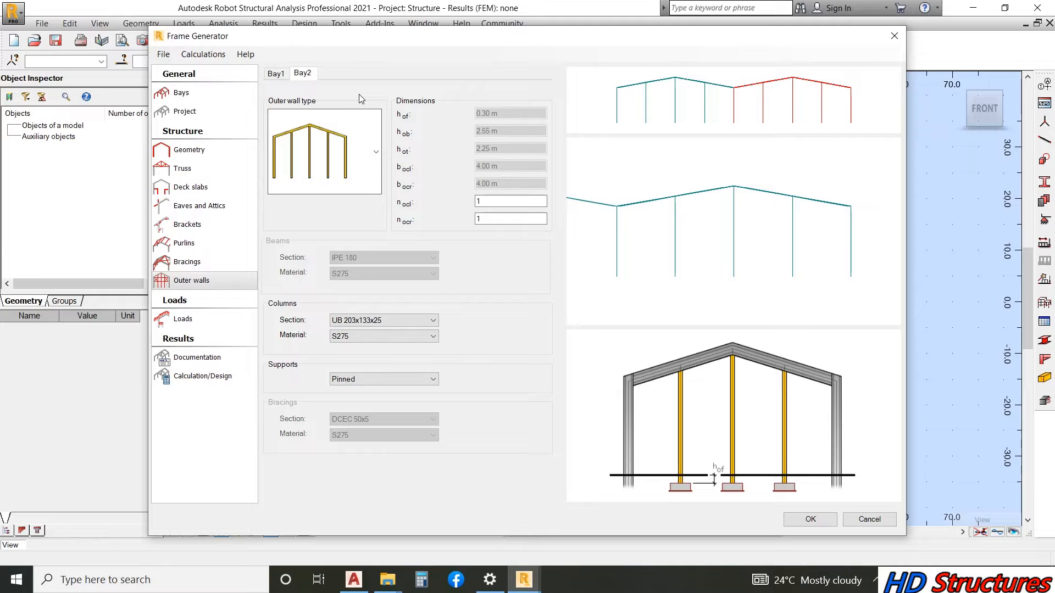
{"action": "left_click", "coordinate": [277, 73]}
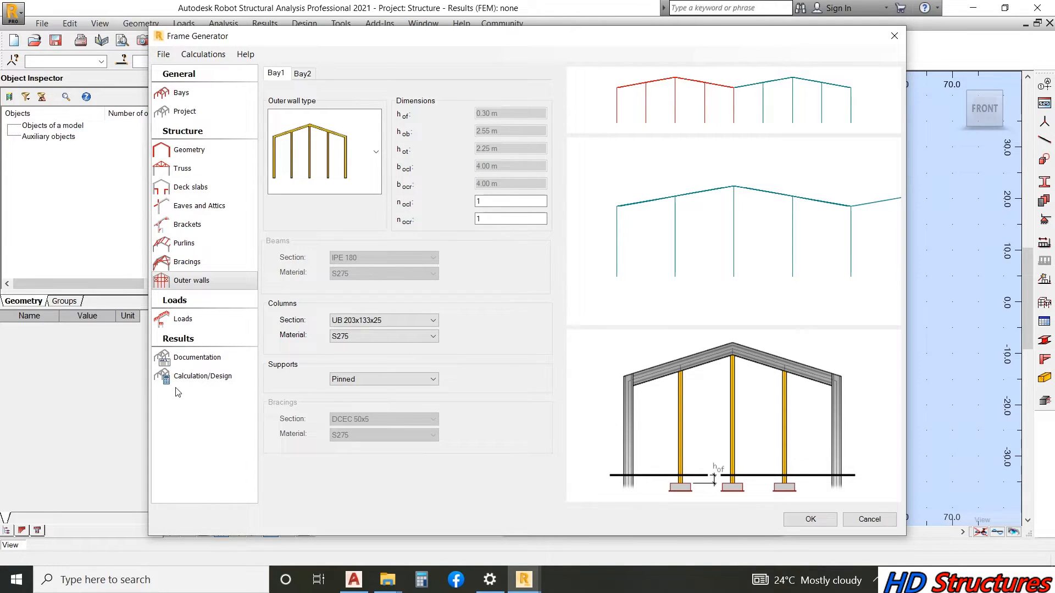
{"action": "left_click", "coordinate": [168, 326]}
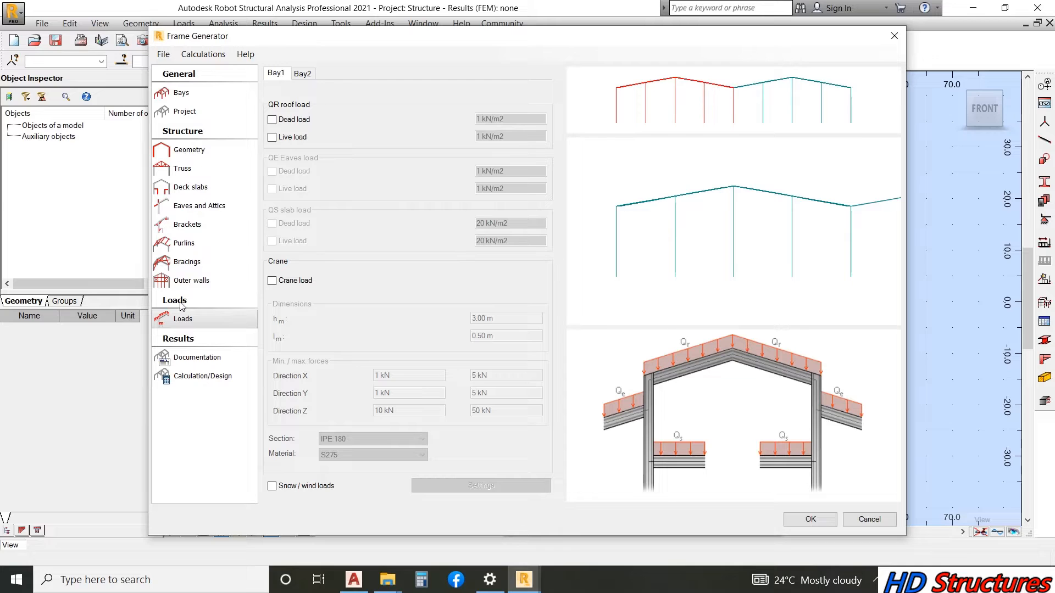
{"action": "left_click", "coordinate": [198, 281]}
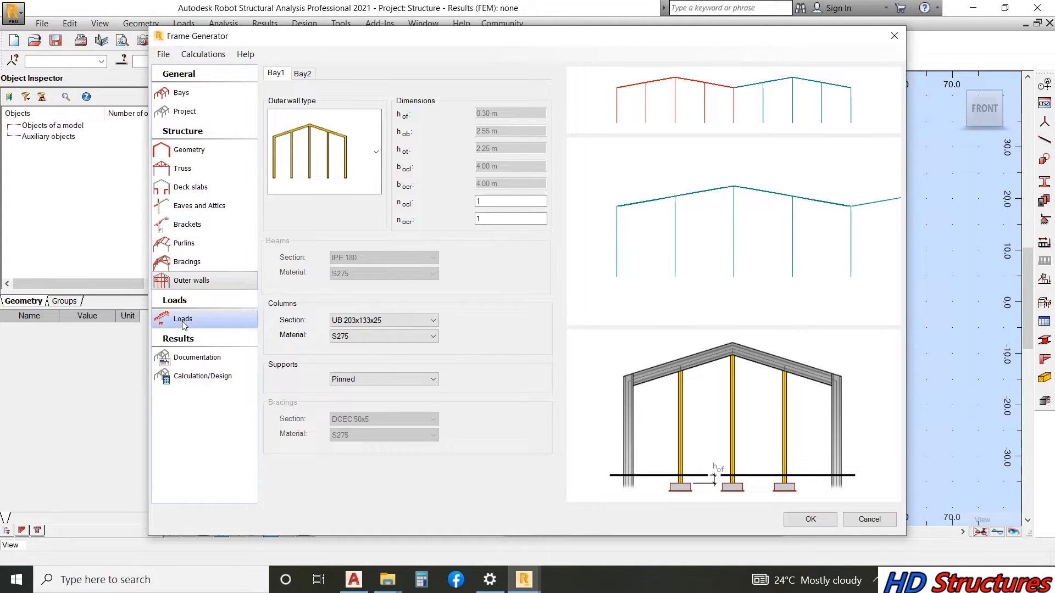
{"action": "left_click", "coordinate": [201, 316]}
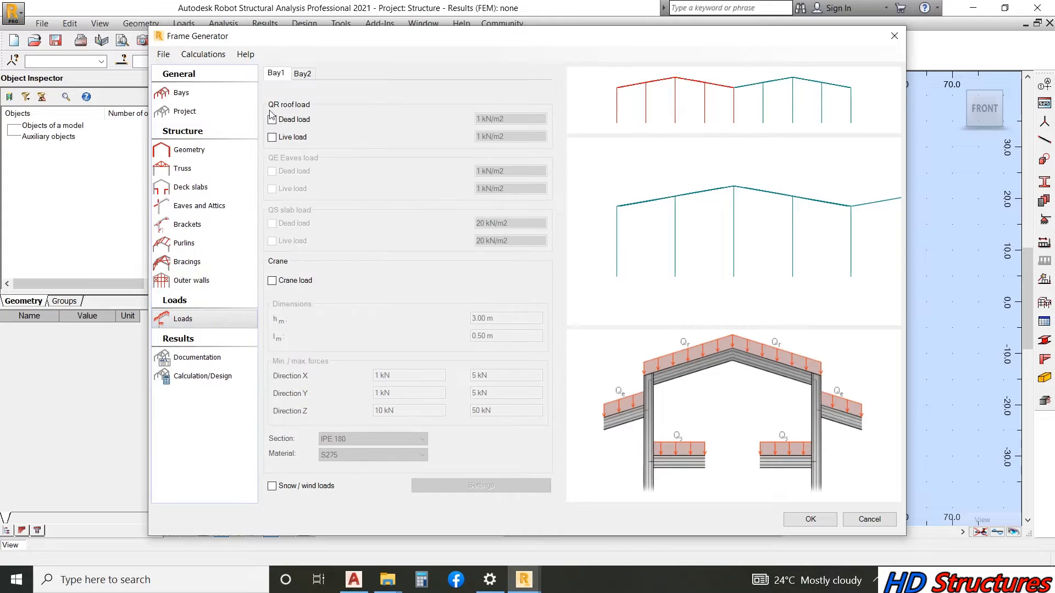
{"action": "left_click", "coordinate": [199, 281]}
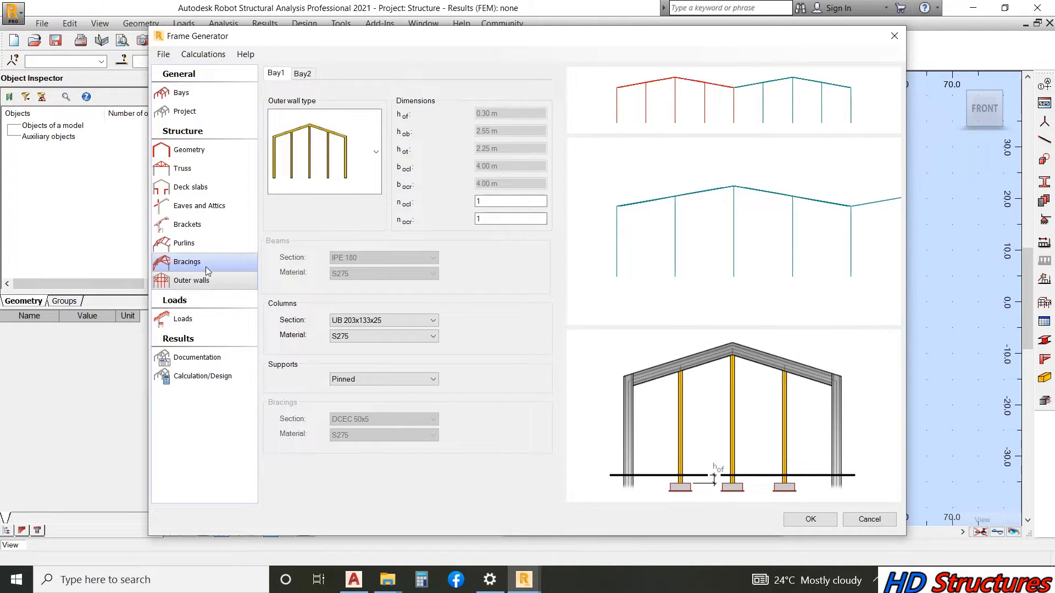
{"action": "left_click", "coordinate": [179, 322]}
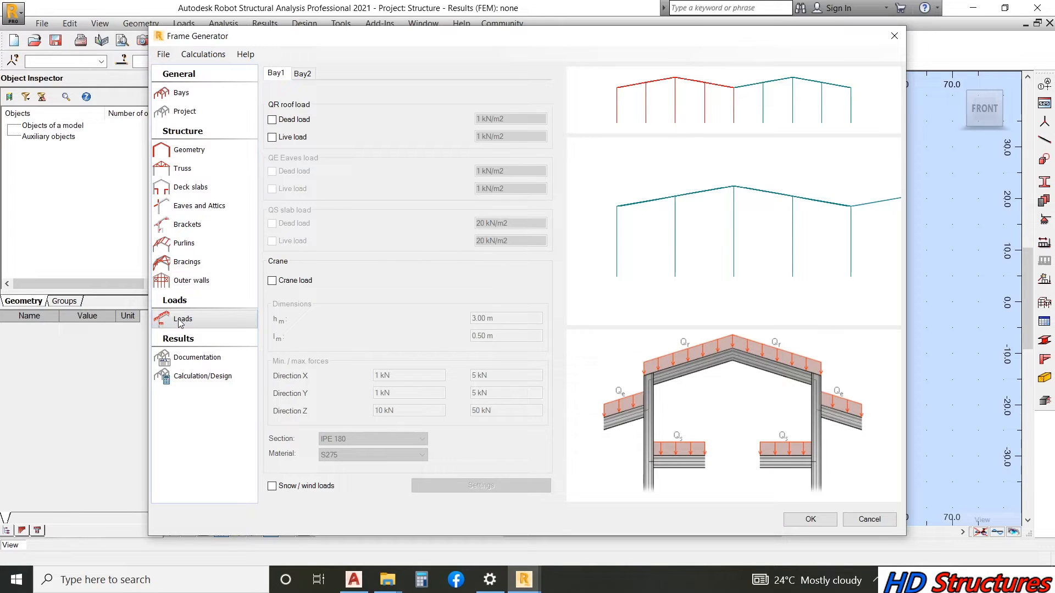
{"action": "left_click", "coordinate": [272, 120]}
{"action": "left_click", "coordinate": [272, 138]}
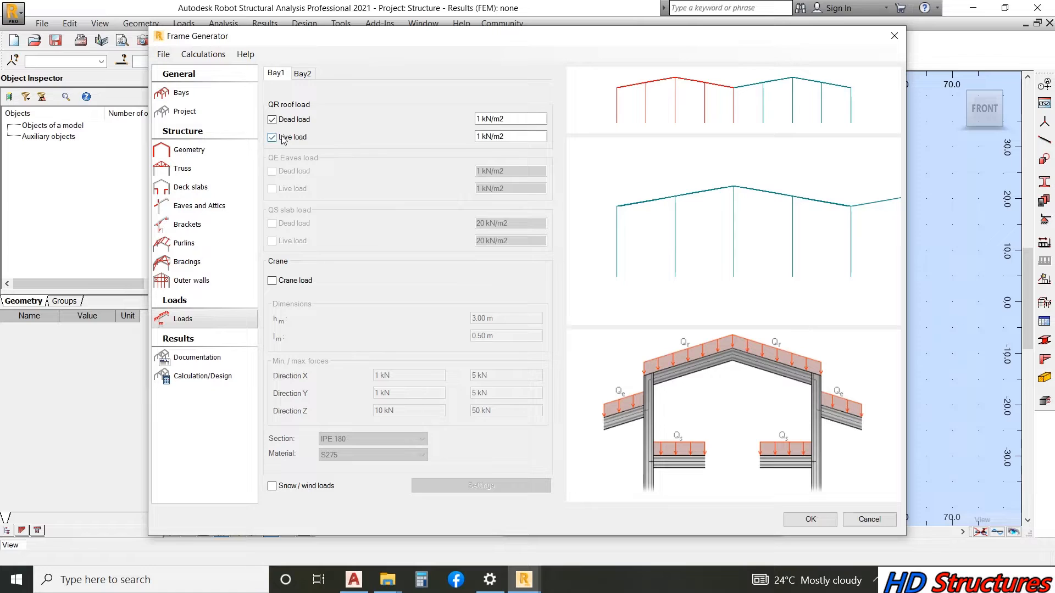
{"action": "left_click", "coordinate": [489, 119]}
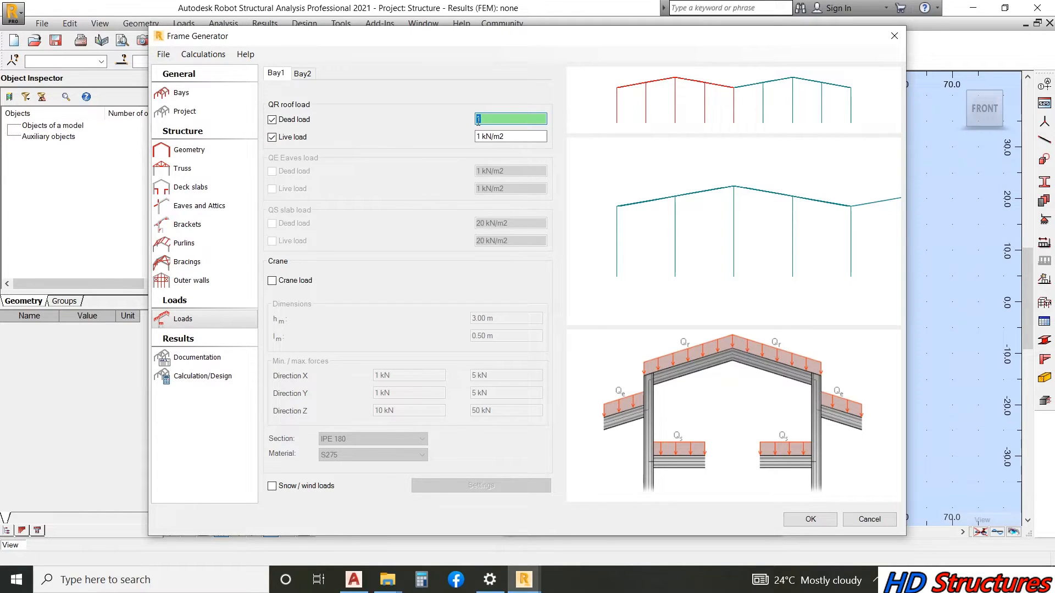
{"action": "left_click", "coordinate": [272, 119]}
{"action": "left_click", "coordinate": [272, 138]}
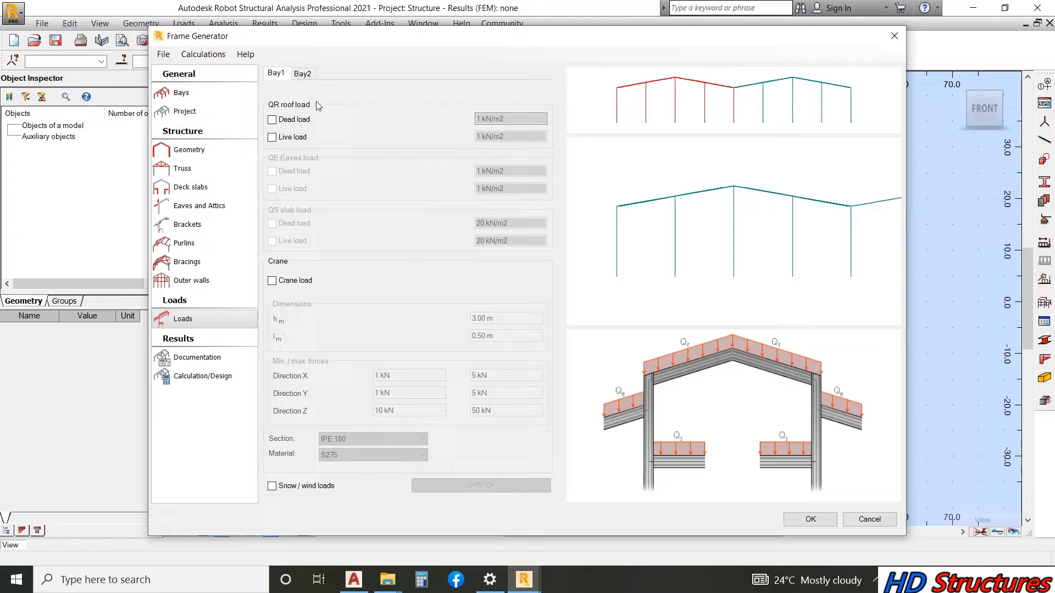
{"action": "left_click", "coordinate": [181, 280]}
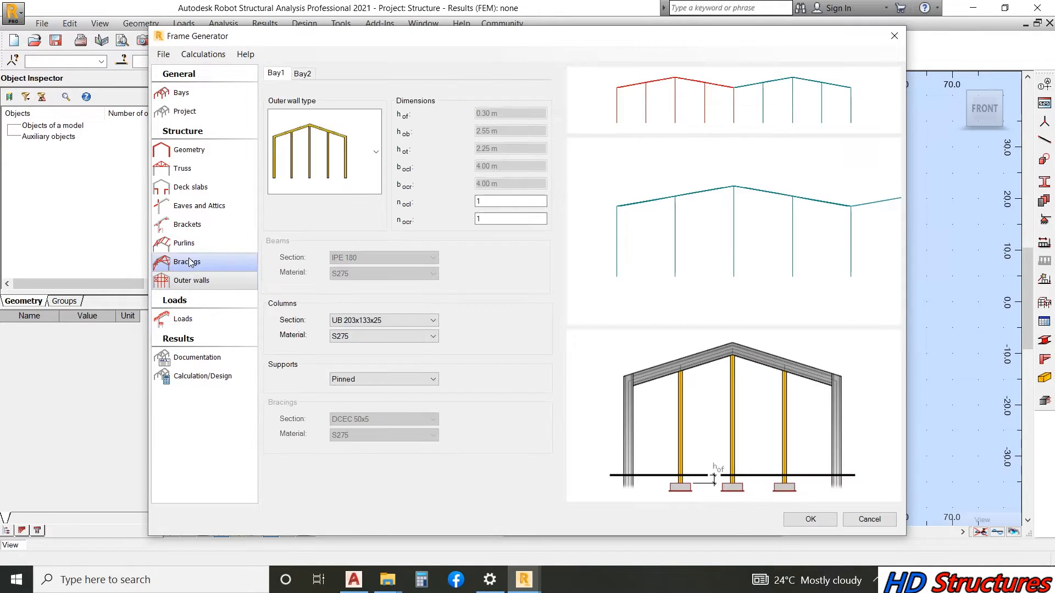
{"action": "left_click", "coordinate": [302, 75]}
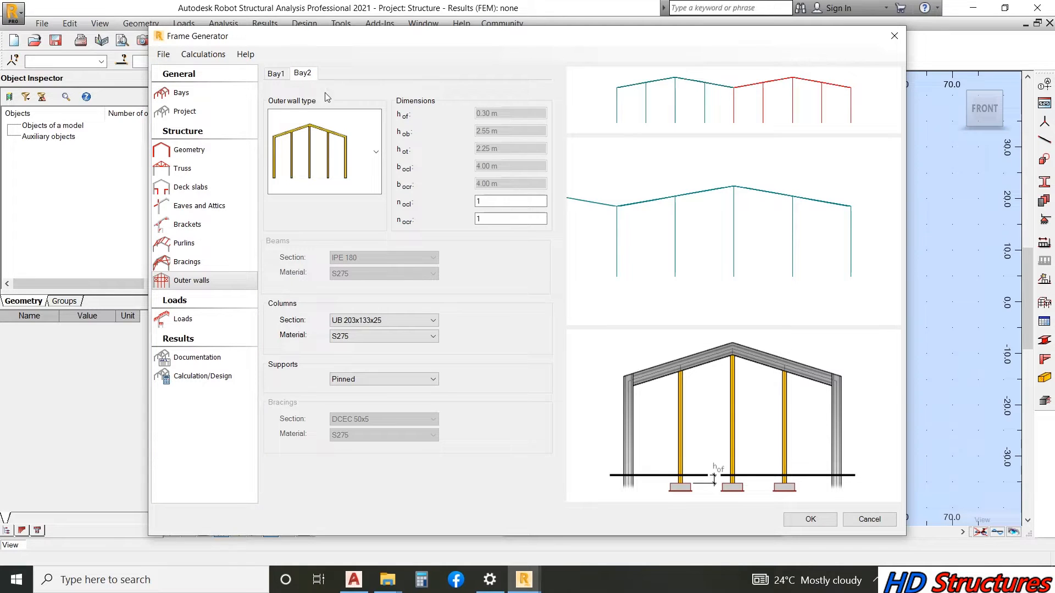
{"action": "left_click", "coordinate": [287, 75]}
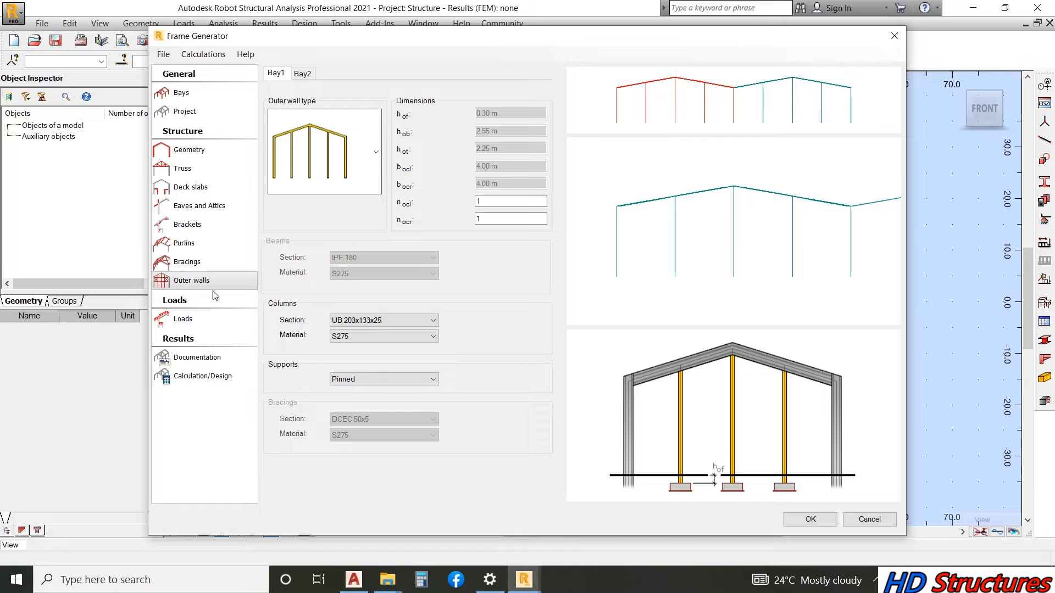
{"action": "left_click", "coordinate": [194, 244]}
{"action": "left_click", "coordinate": [196, 225]}
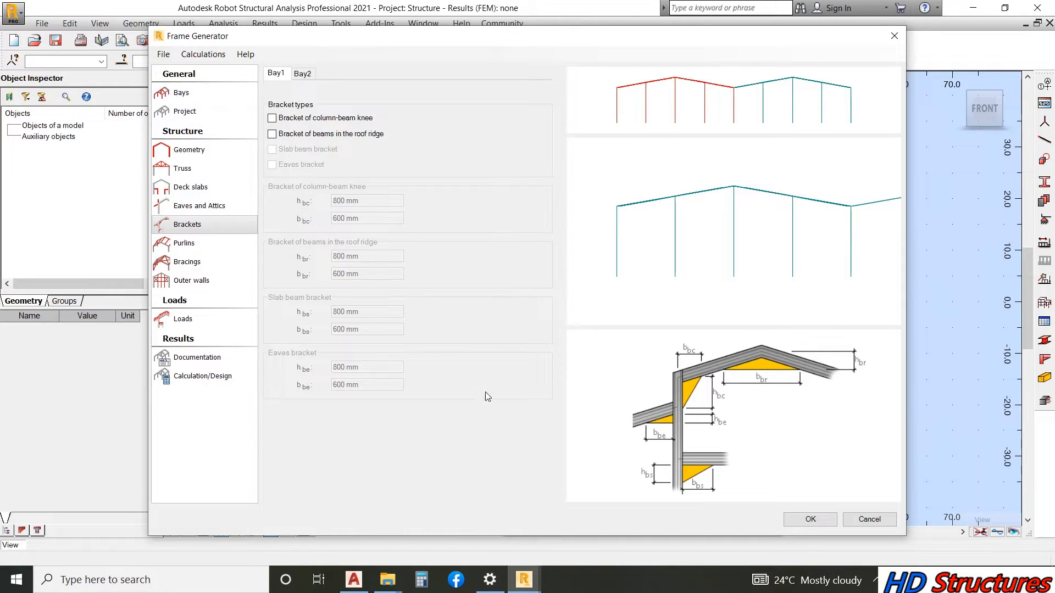
- Accept the Frame Generator definition, agree to save the project and browse up to the TRAINING folder
{"action": "left_click", "coordinate": [811, 520]}
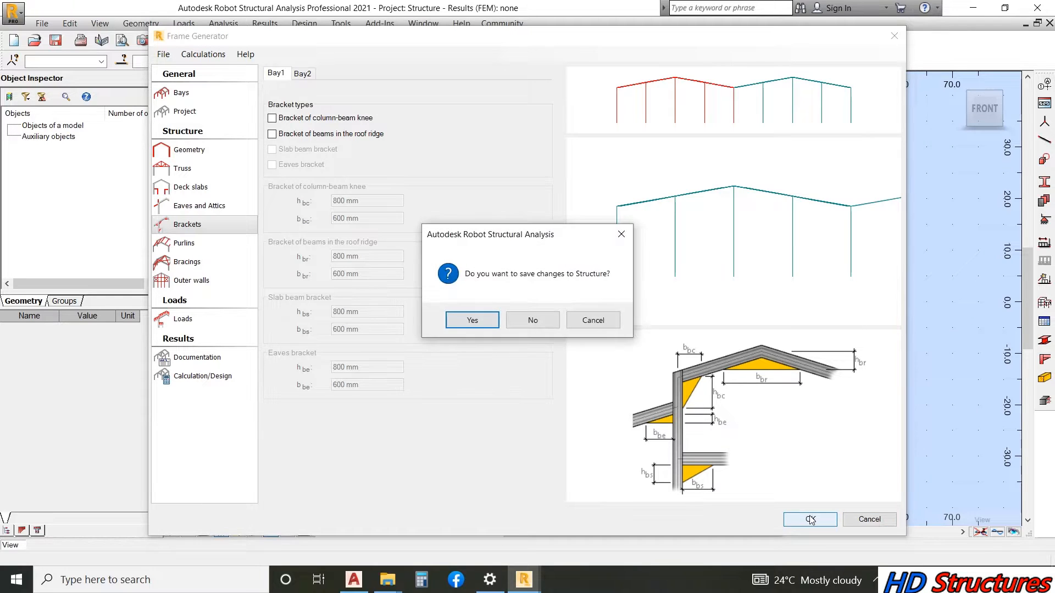
{"action": "left_click", "coordinate": [493, 317]}
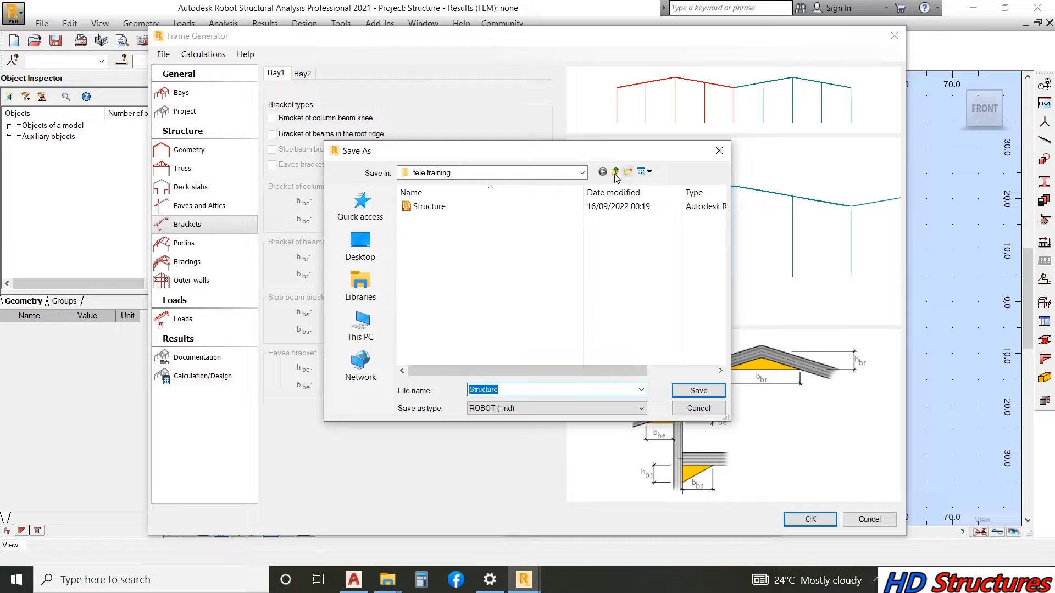
{"action": "left_click", "coordinate": [616, 172]}
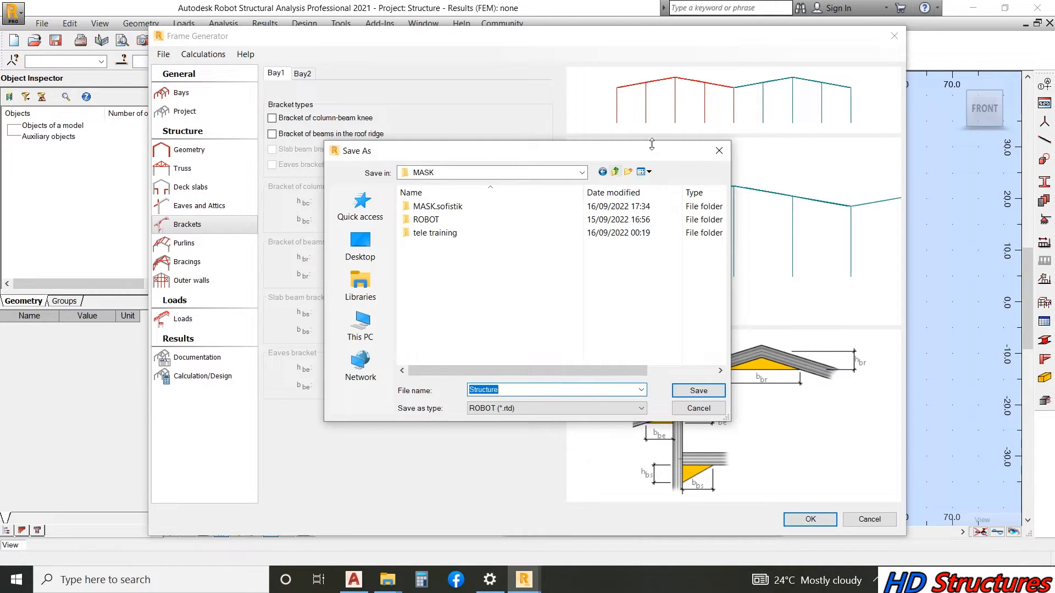
{"action": "left_click", "coordinate": [615, 172]}
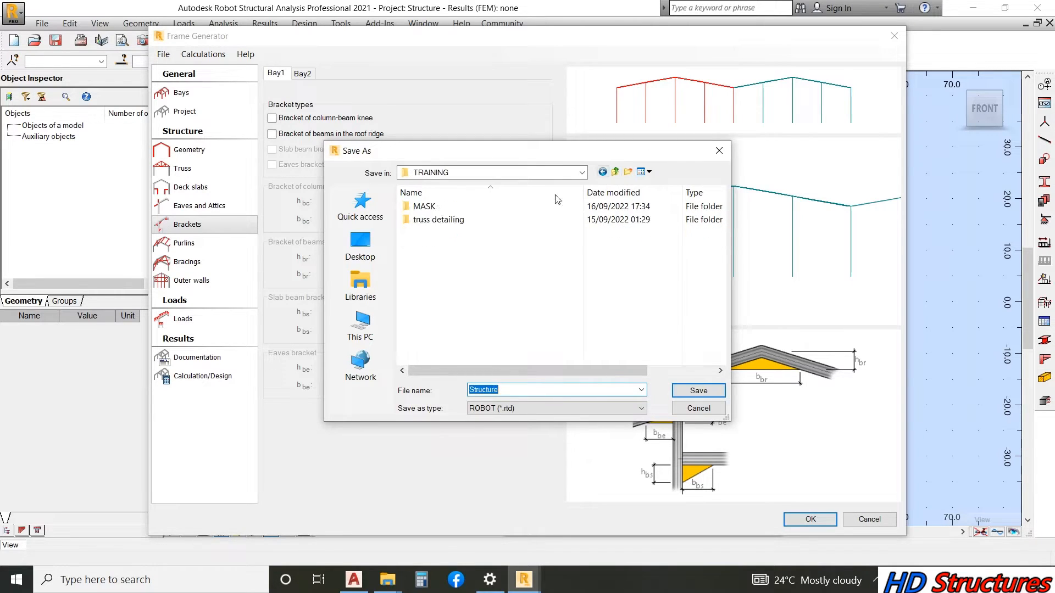
- Create a folder named "two span portal" in TRAINING and save the project in it as Structure
{"action": "right_click", "coordinate": [439, 237]}
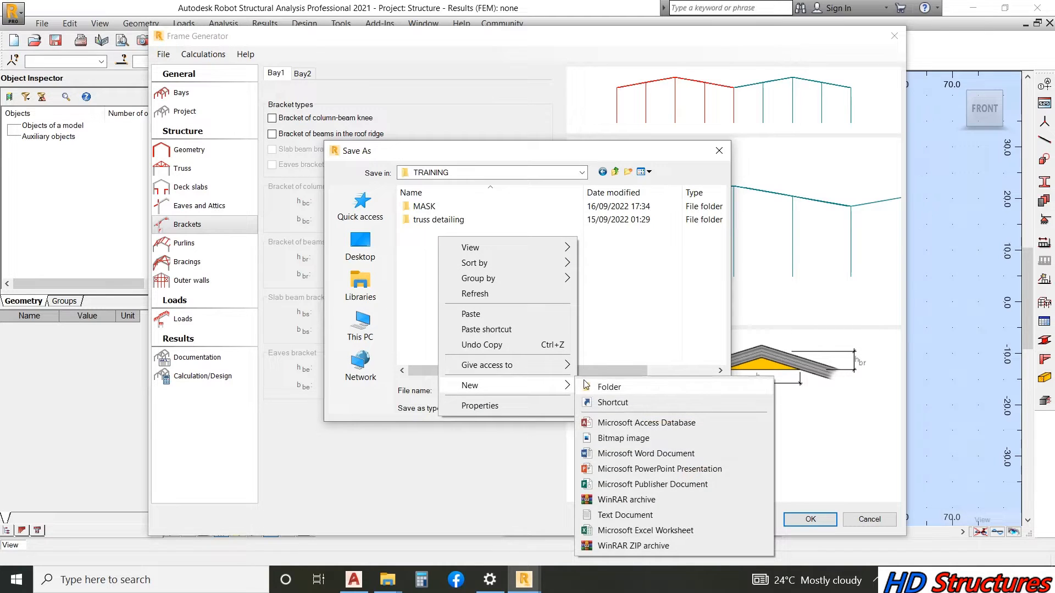
{"action": "left_click", "coordinate": [587, 384]}
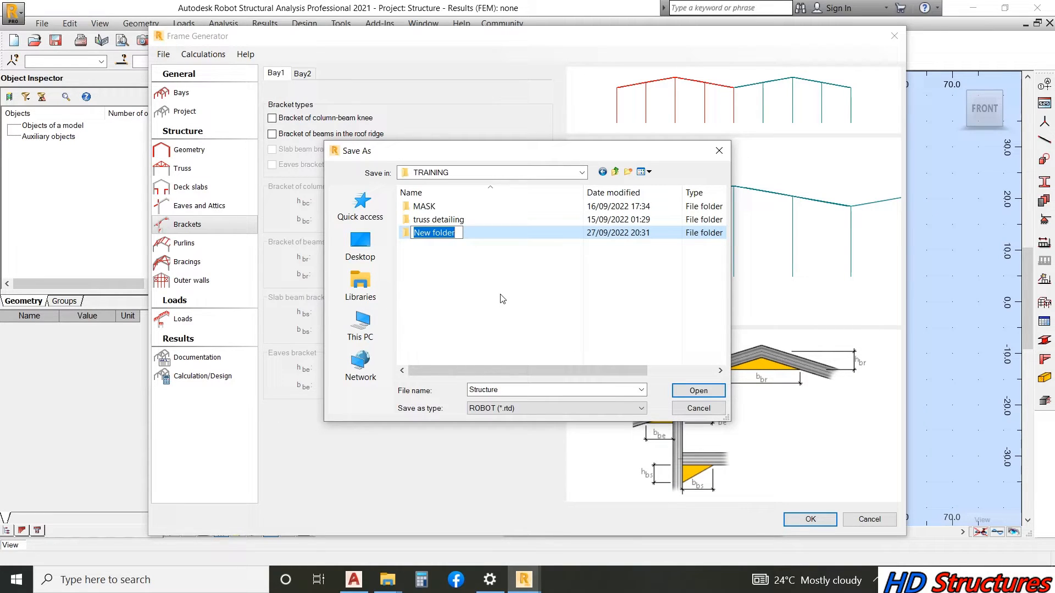
{"action": "type", "text": "two so"}
{"action": "key", "text": "BackSpace"}
{"action": "type", "text": "pan porta"}
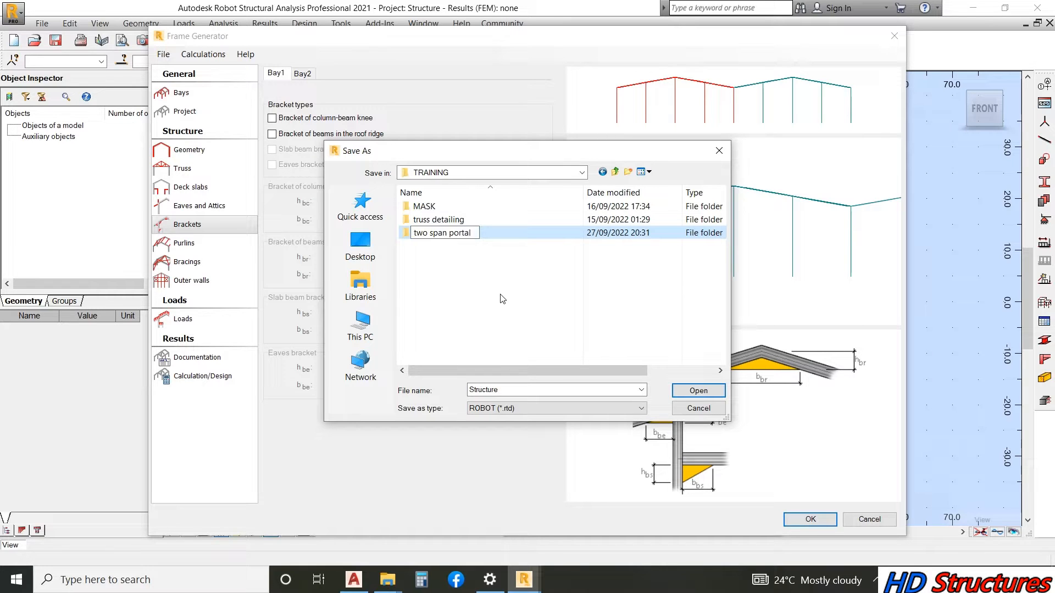
{"action": "type", "text": "l"}
{"action": "key", "text": "Return"}
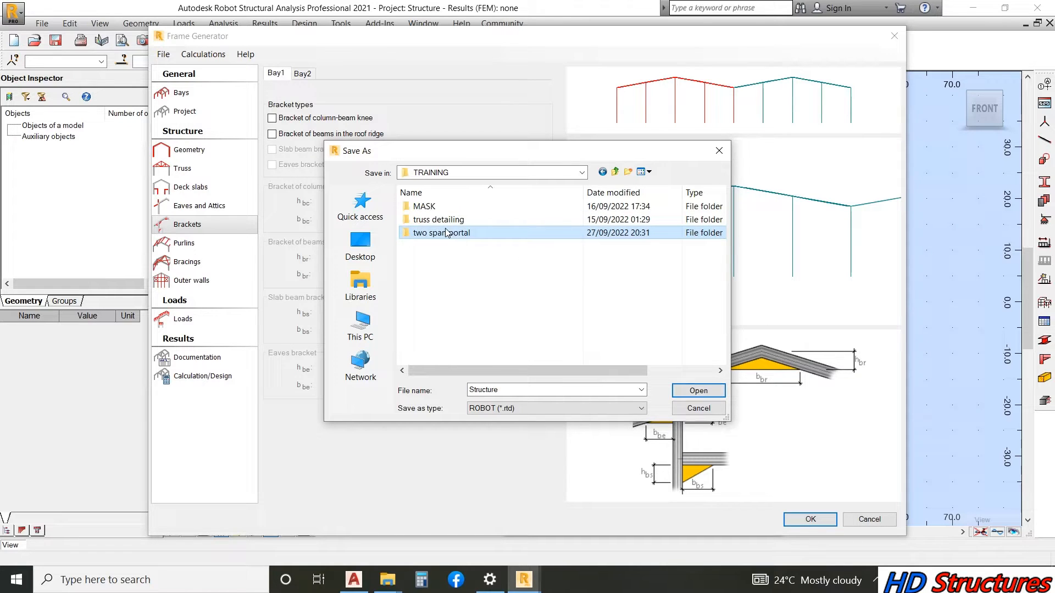
{"action": "double_click", "coordinate": [448, 233]}
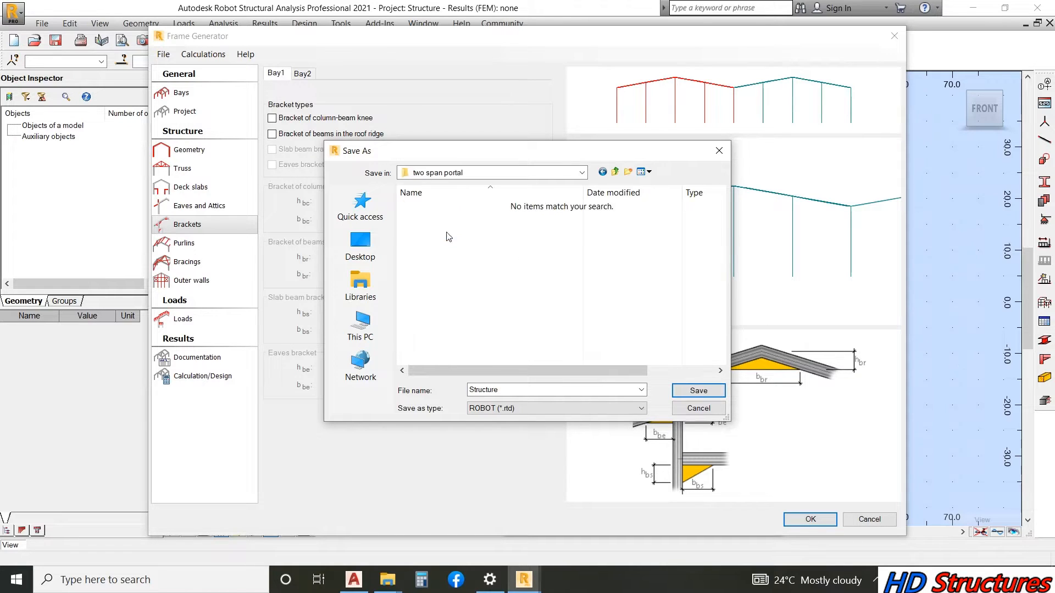
{"action": "left_click", "coordinate": [684, 392]}
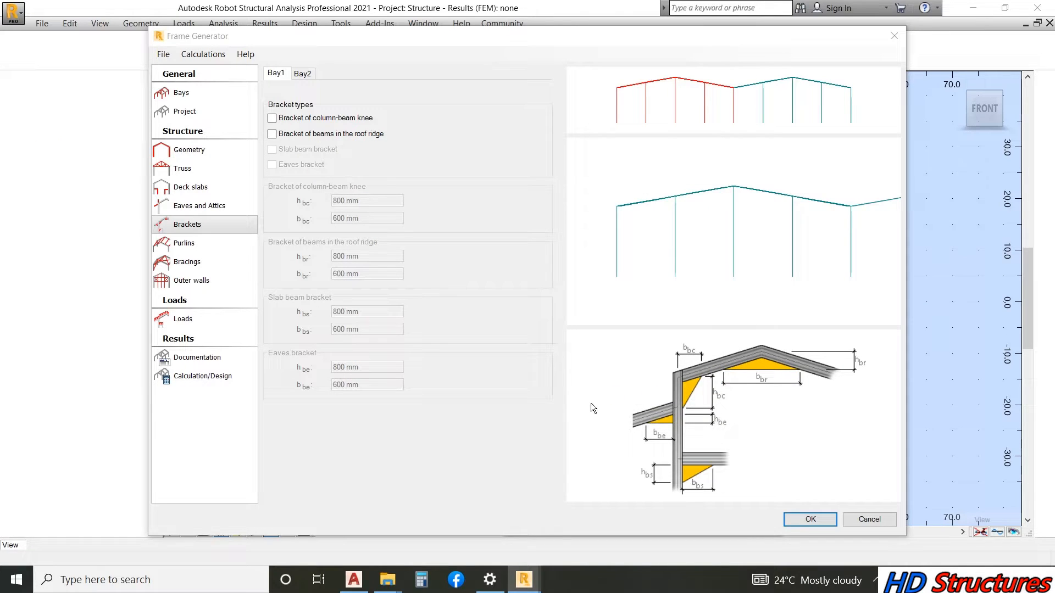
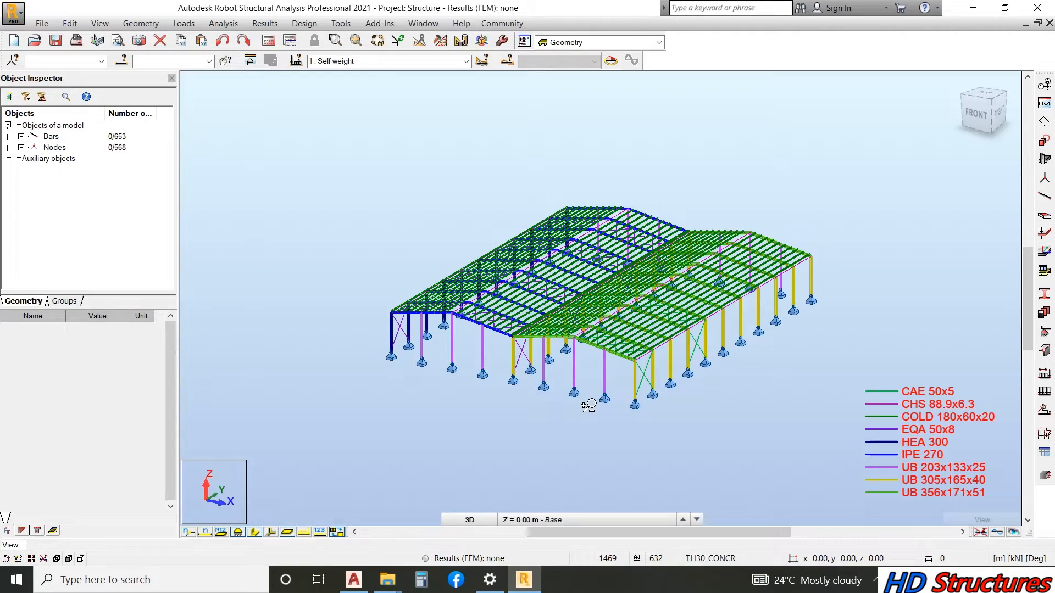
- Examine the generated 3D building, including the purlins, bracings and the eaves connection at the outer corner of the second bay
{"action": "left_click_drag", "start_coordinate": [498, 396], "coordinate": [484, 330]}
{"action": "scroll", "coordinate": [472, 280], "scroll_direction": "down", "scroll_amount": 5}
{"action": "scroll", "coordinate": [442, 356], "scroll_direction": "up", "scroll_amount": 5}
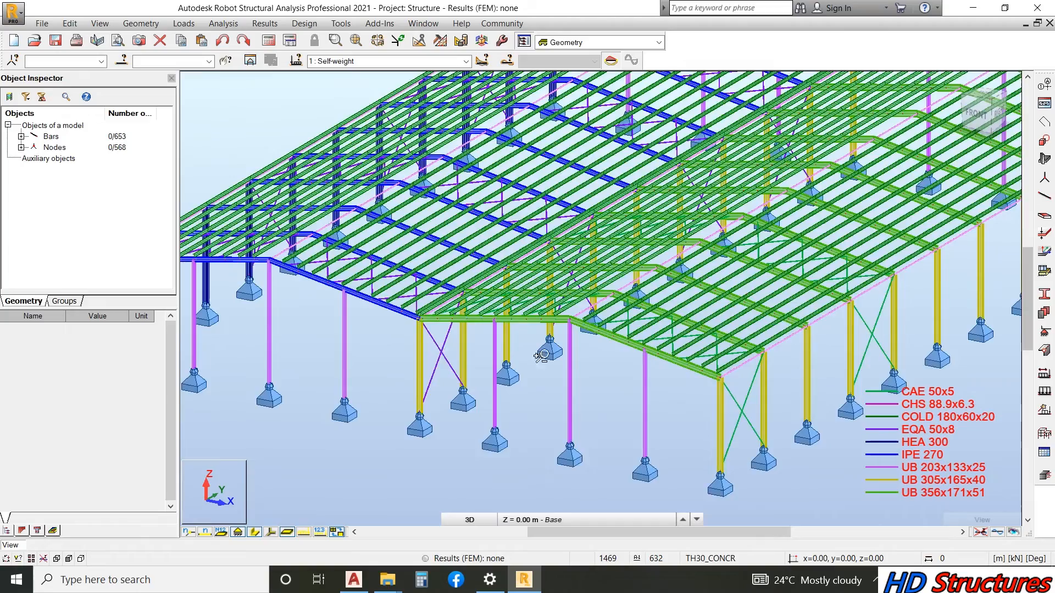
{"action": "scroll", "coordinate": [639, 320], "scroll_direction": "up", "scroll_amount": 2}
{"action": "scroll", "coordinate": [639, 320], "scroll_direction": "down", "scroll_amount": 5}
{"action": "scroll", "coordinate": [608, 340], "scroll_direction": "up", "scroll_amount": 6}
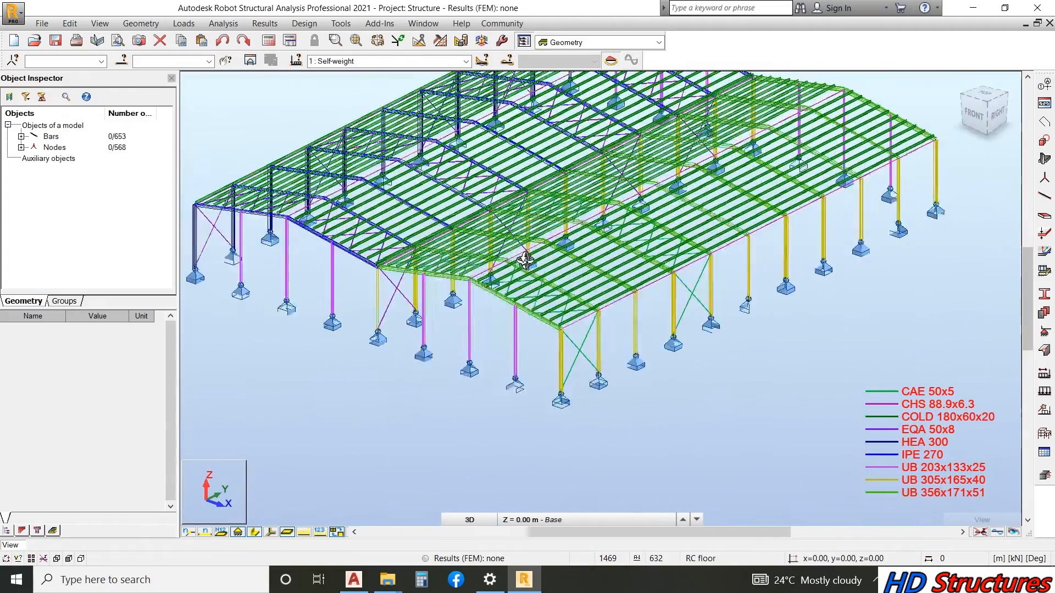
{"action": "scroll", "coordinate": [414, 248], "scroll_direction": "up", "scroll_amount": 8}
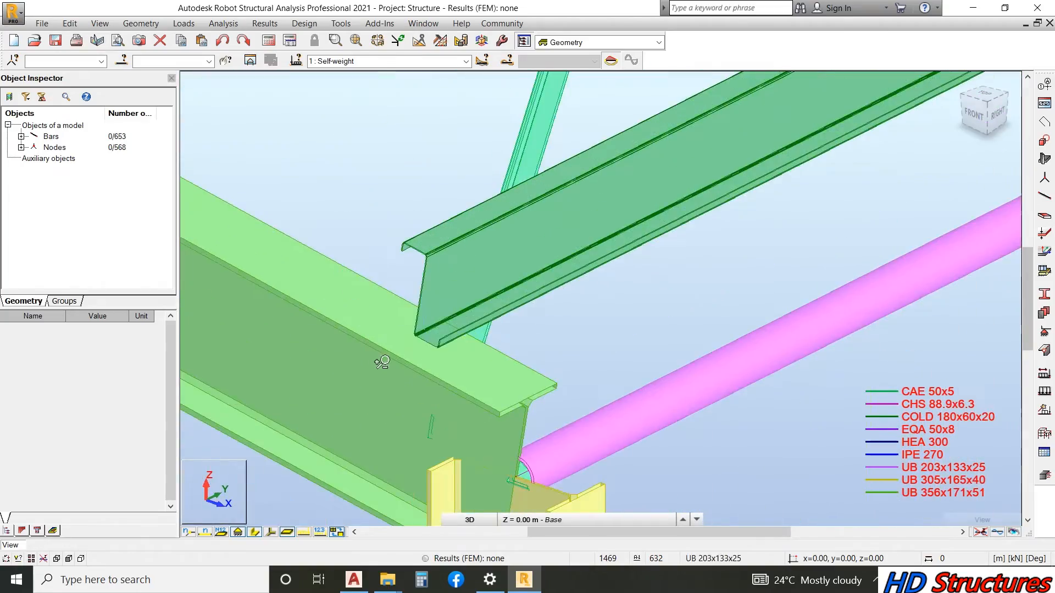
{"action": "scroll", "coordinate": [482, 329], "scroll_direction": "up", "scroll_amount": 1}
{"action": "scroll", "coordinate": [482, 329], "scroll_direction": "down", "scroll_amount": 4}
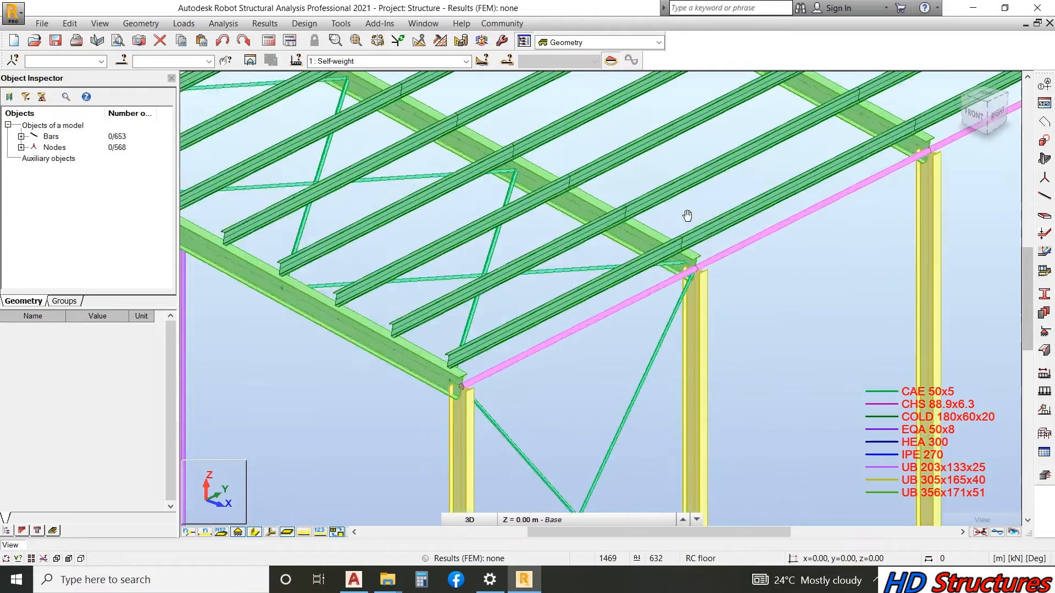
{"action": "scroll", "coordinate": [688, 217], "scroll_direction": "down", "scroll_amount": 2}
{"action": "scroll", "coordinate": [506, 248], "scroll_direction": "down", "scroll_amount": 4}
{"action": "scroll", "coordinate": [448, 358], "scroll_direction": "up", "scroll_amount": 3}
{"action": "scroll", "coordinate": [498, 273], "scroll_direction": "down", "scroll_amount": 3}
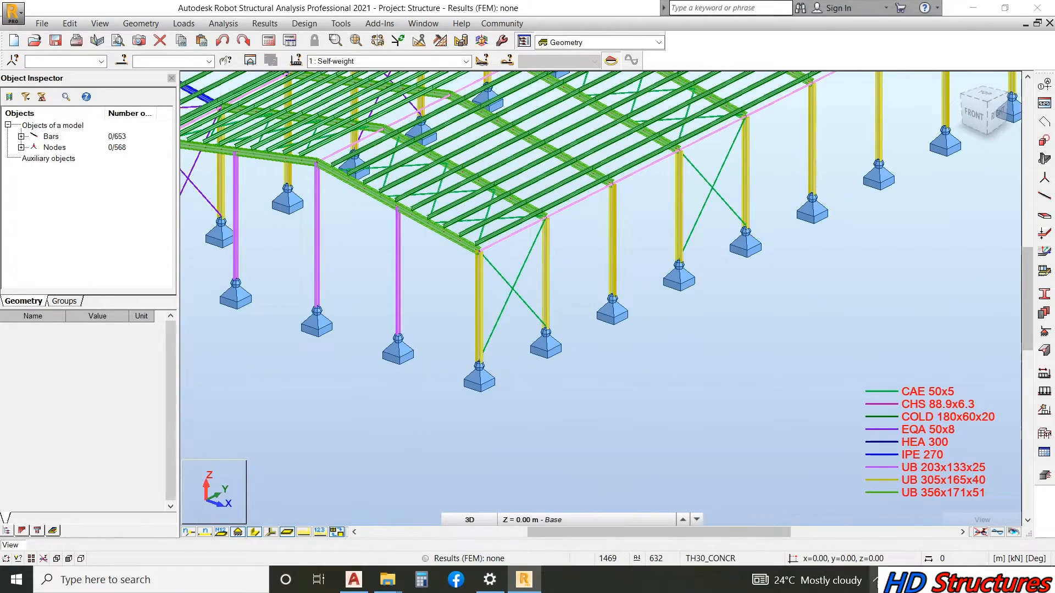
{"action": "left_click", "coordinate": [874, 580]}
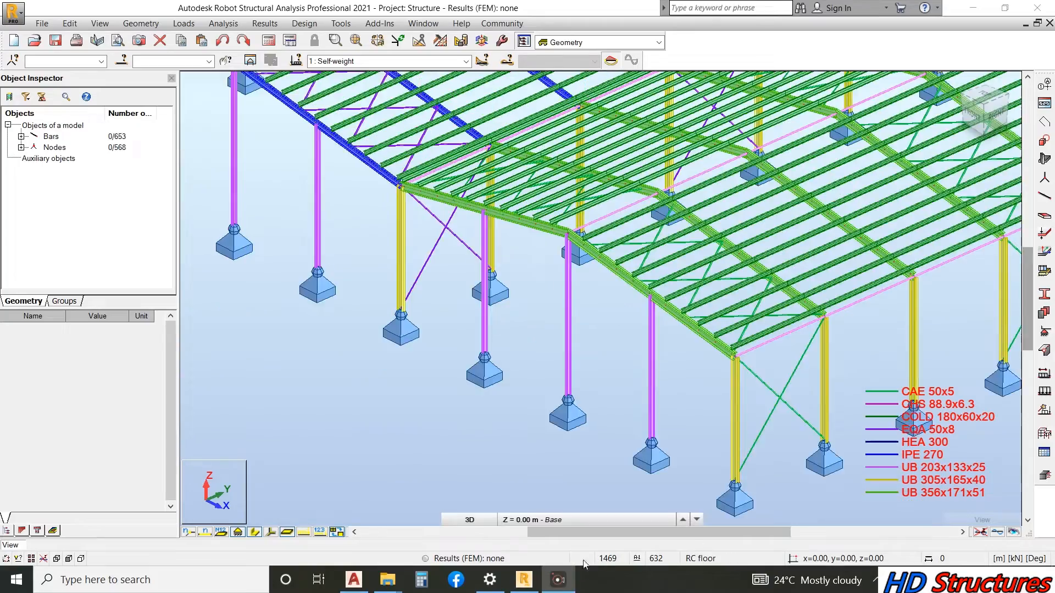
- Examine the front eaves corner of the first bay, where the HEA 300 column meets the IPE 270 rafter
{"action": "scroll", "coordinate": [544, 428], "scroll_direction": "down", "scroll_amount": 3}
{"action": "scroll", "coordinate": [530, 342], "scroll_direction": "up", "scroll_amount": 3}
{"action": "scroll", "coordinate": [531, 343], "scroll_direction": "down", "scroll_amount": 6}
{"action": "mouse_move", "coordinate": [327, 291]}
{"action": "middle_mouse_down", "text": "shift"}
{"action": "mouse_move", "coordinate": [353, 290]}
{"action": "mouse_move", "coordinate": [308, 297]}
{"action": "middle_mouse_up", "text": "shift"}
{"action": "scroll", "coordinate": [240, 304], "scroll_direction": "up", "scroll_amount": 2}
{"action": "scroll", "coordinate": [240, 304], "scroll_direction": "up", "scroll_amount": 8}
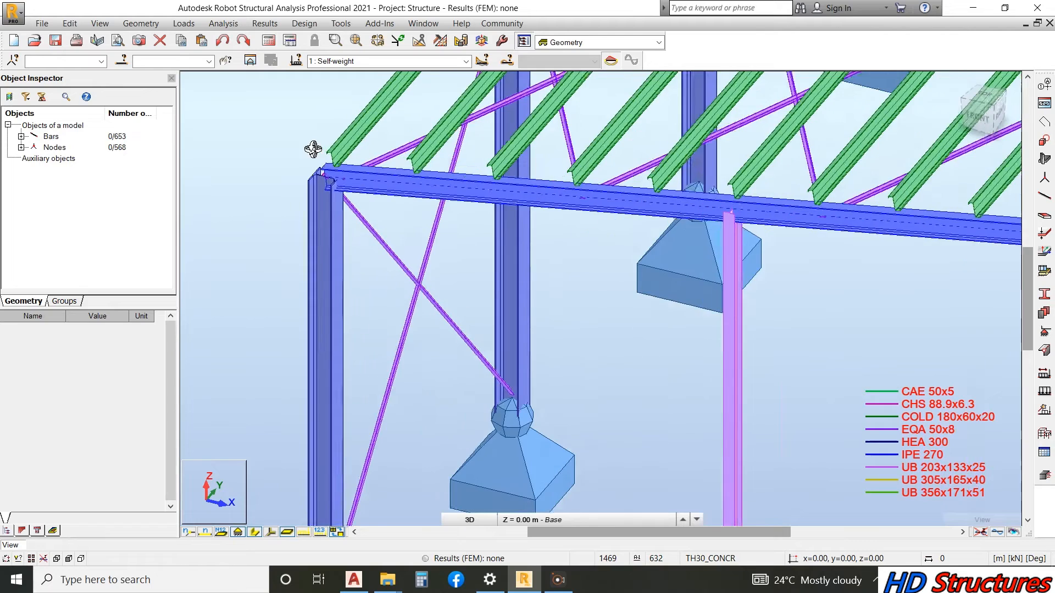
{"action": "scroll", "coordinate": [319, 200], "scroll_direction": "down", "scroll_amount": 3}
{"action": "scroll", "coordinate": [359, 222], "scroll_direction": "up", "scroll_amount": 3}
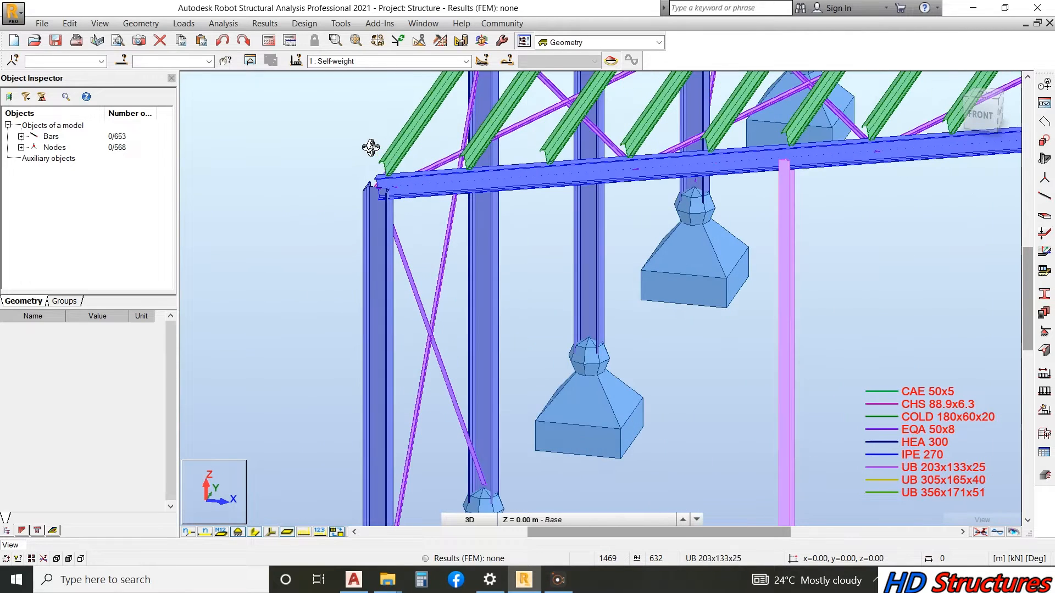
{"action": "right_click", "coordinate": [356, 144]}
{"action": "left_click", "coordinate": [358, 145]}
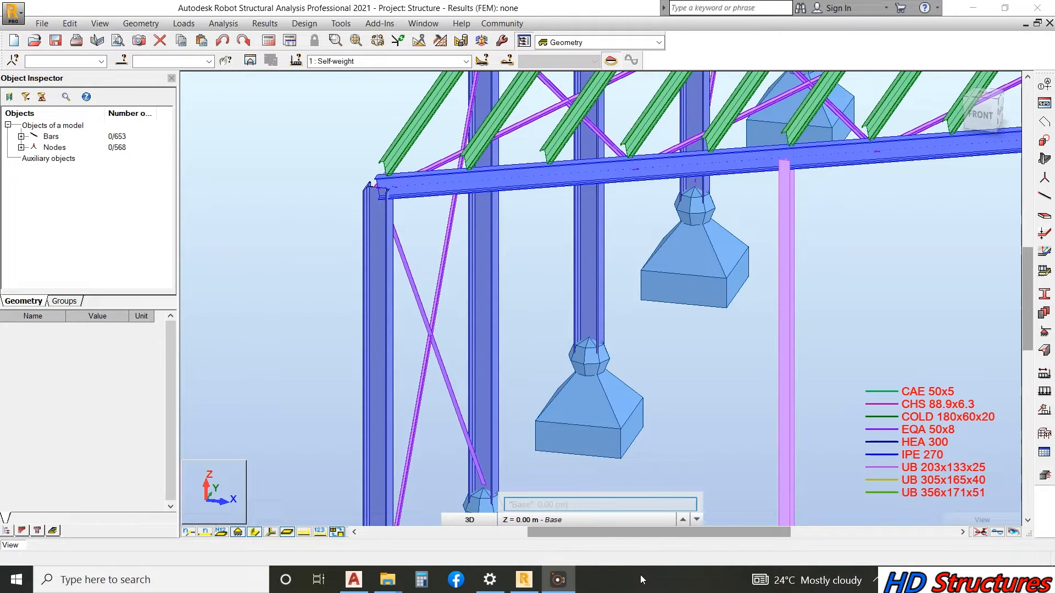
- Open the Brackets definition from the additional geometry attributes
{"action": "left_click", "coordinate": [141, 23]}
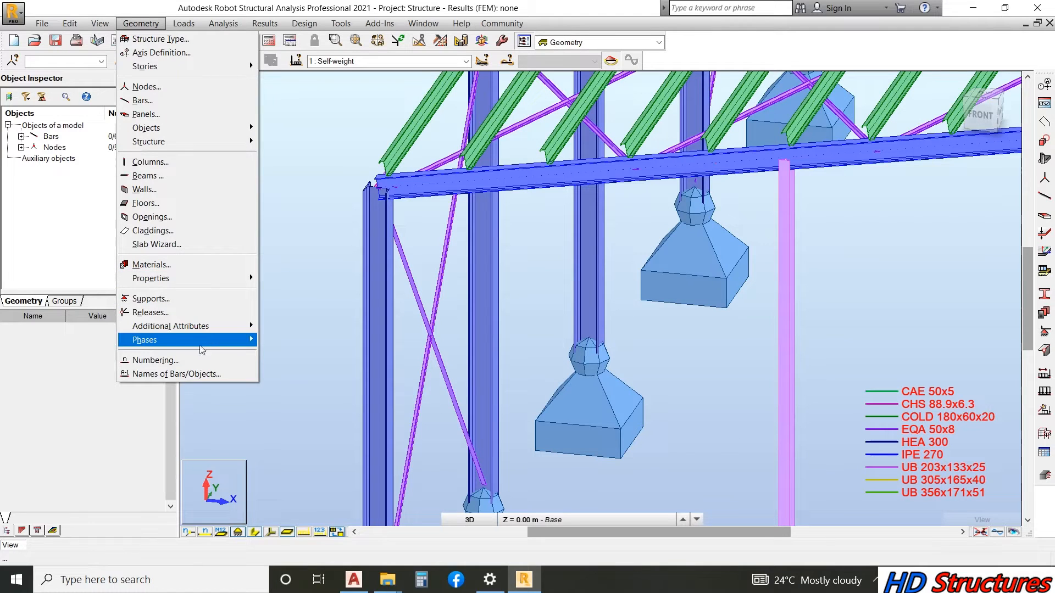
{"action": "mouse_move", "coordinate": [248, 326]}
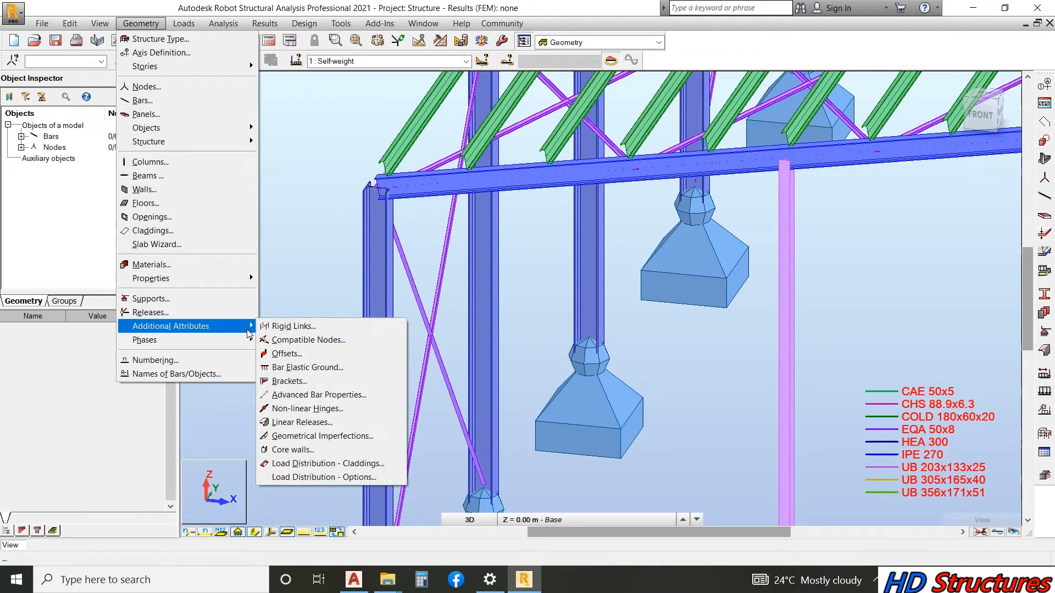
{"action": "left_click", "coordinate": [310, 384]}
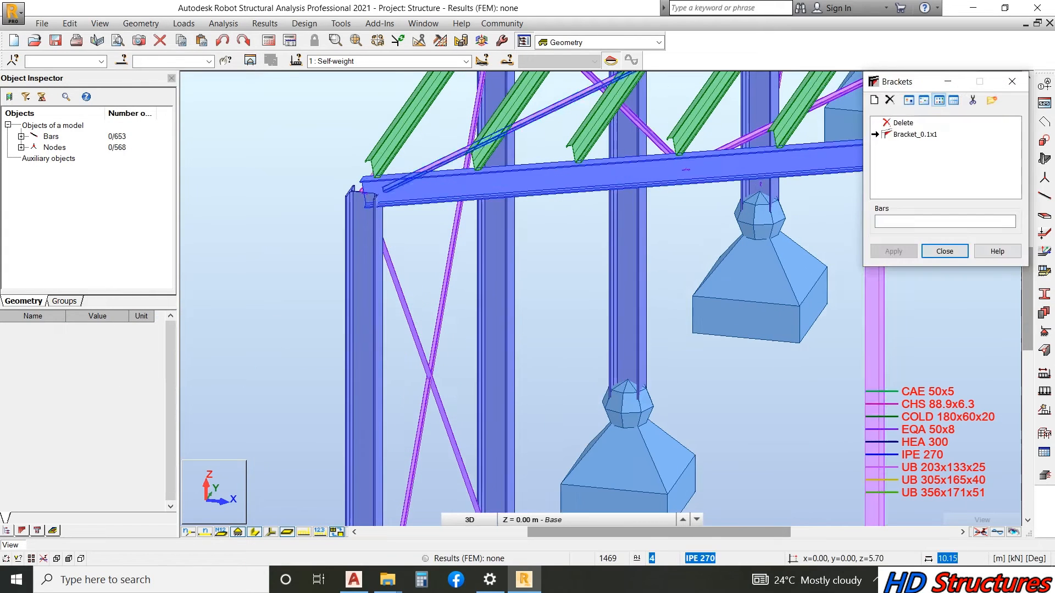
- Try applying Bracket_0.1x1 to the upper end of the HEA 300 corner column, and undo it
{"action": "scroll", "coordinate": [375, 241], "scroll_direction": "up", "scroll_amount": 1}
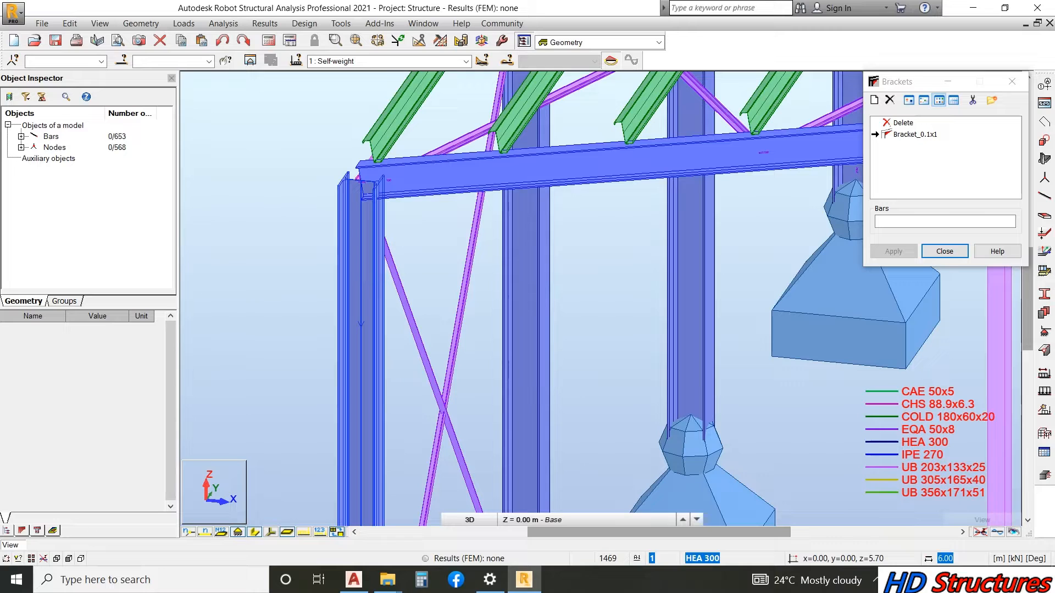
{"action": "scroll", "coordinate": [412, 209], "scroll_direction": "up", "scroll_amount": 3}
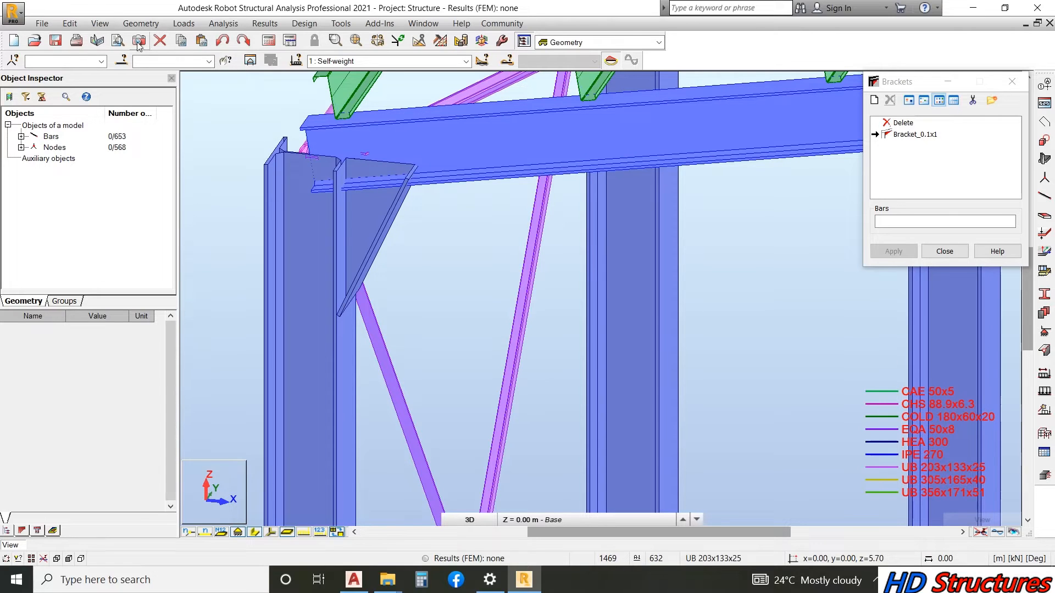
{"action": "left_click", "coordinate": [217, 45]}
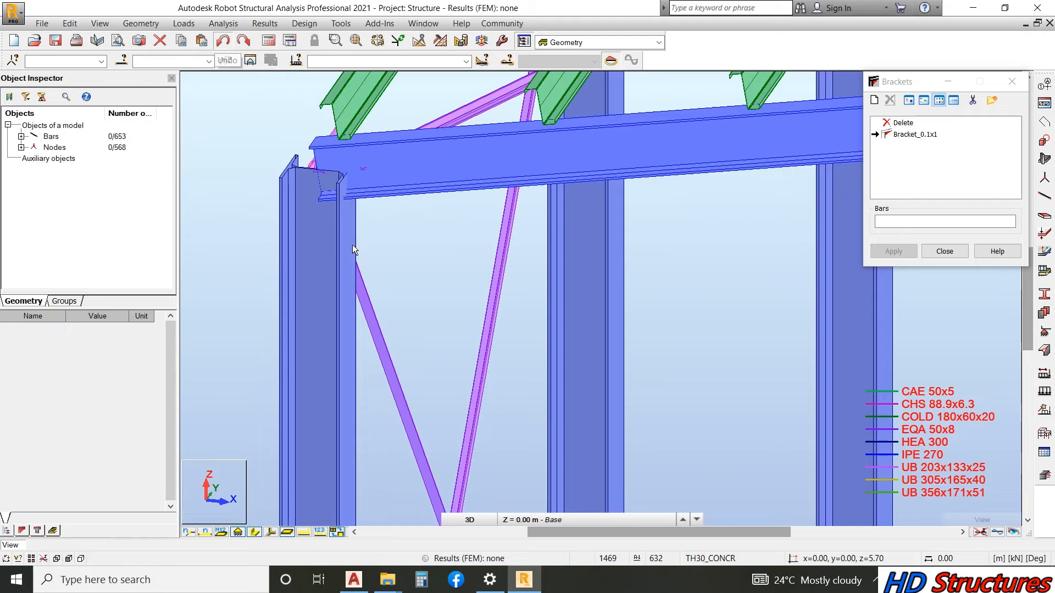
{"action": "left_click", "coordinate": [905, 134]}
{"action": "double_click", "coordinate": [905, 135]}
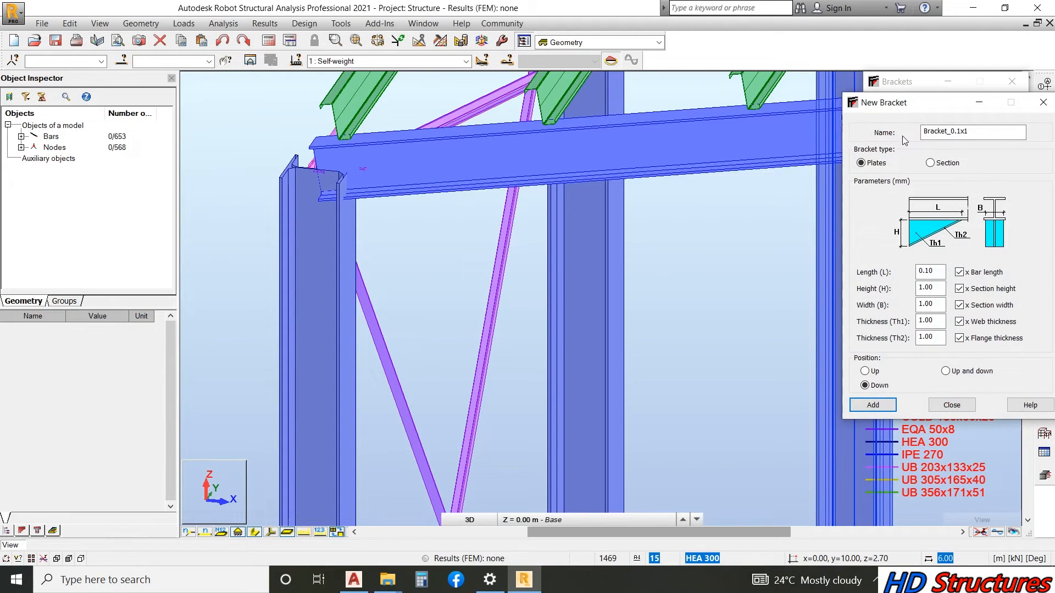
{"action": "left_click", "coordinate": [930, 163]}
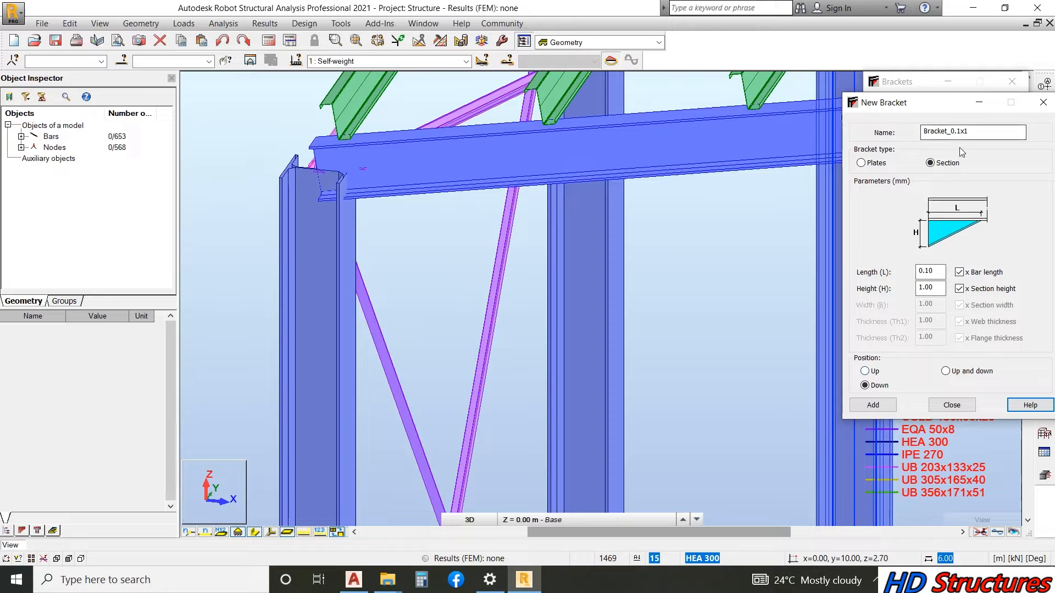
{"action": "left_click", "coordinate": [1042, 102]}
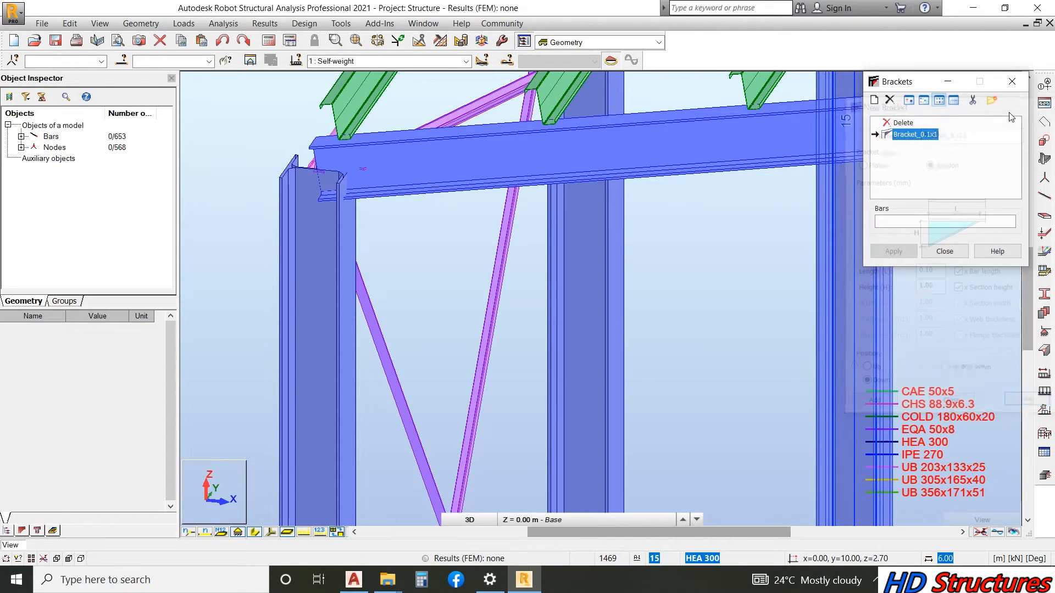
- Define a new section-type bracket, Bracket_1, with a length of 0.15 times the bar length
{"action": "left_click", "coordinate": [874, 100]}
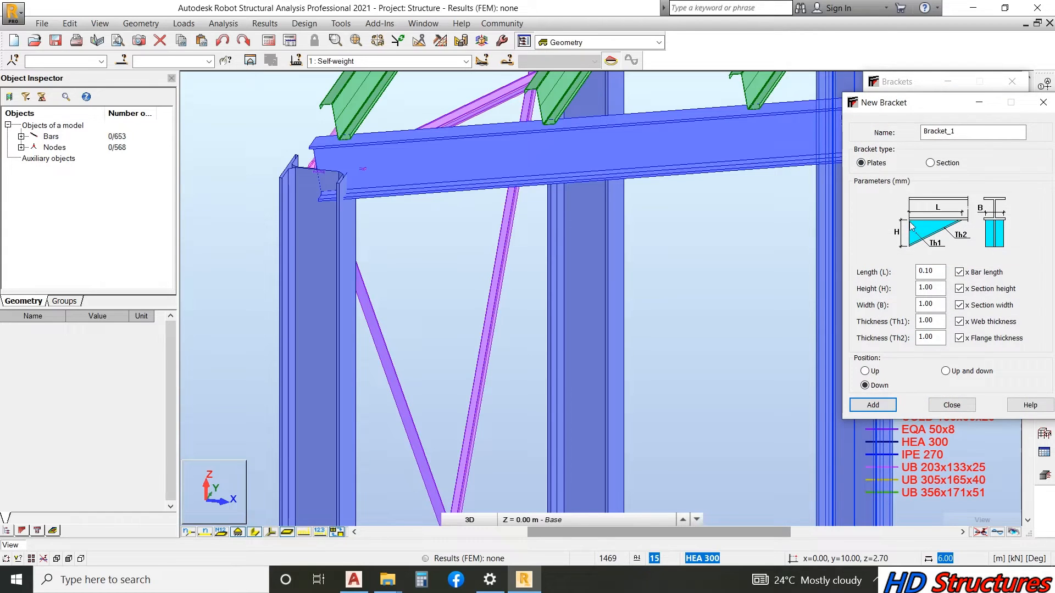
{"action": "left_click", "coordinate": [936, 163]}
{"action": "left_click", "coordinate": [924, 288]}
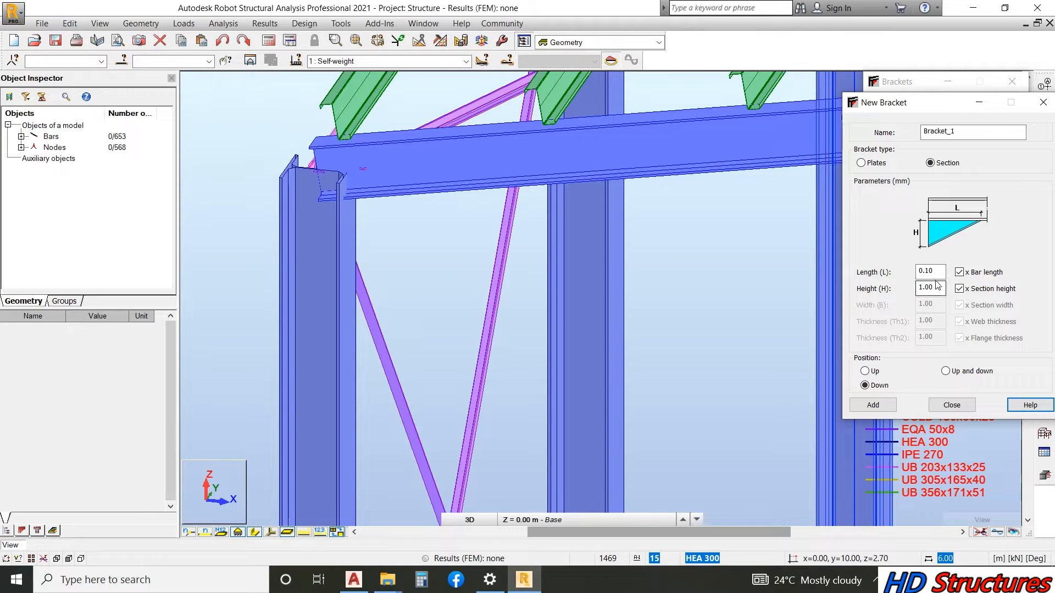
{"action": "double_click", "coordinate": [928, 271]}
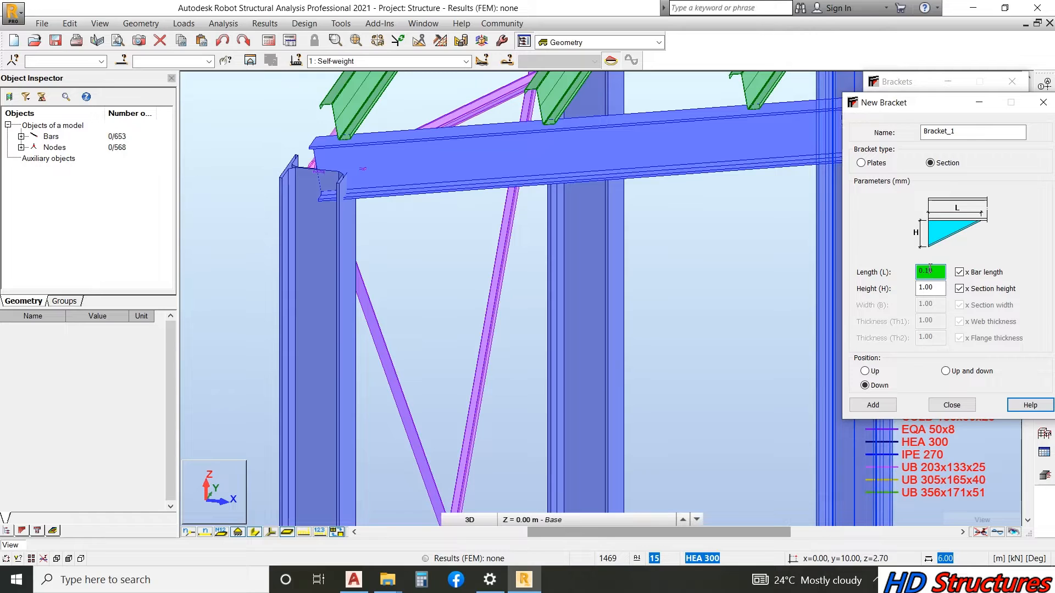
{"action": "type", "text": "0.15"}
{"action": "left_click", "coordinate": [883, 406]}
{"action": "left_click", "coordinate": [881, 405]}
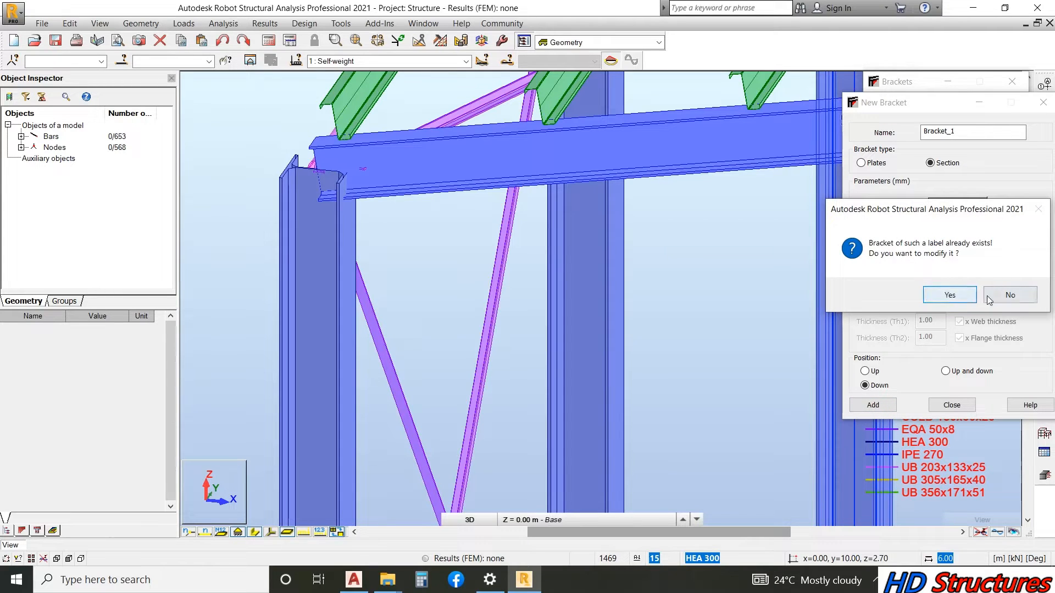
{"action": "left_click", "coordinate": [1009, 295]}
{"action": "left_click", "coordinate": [952, 405]}
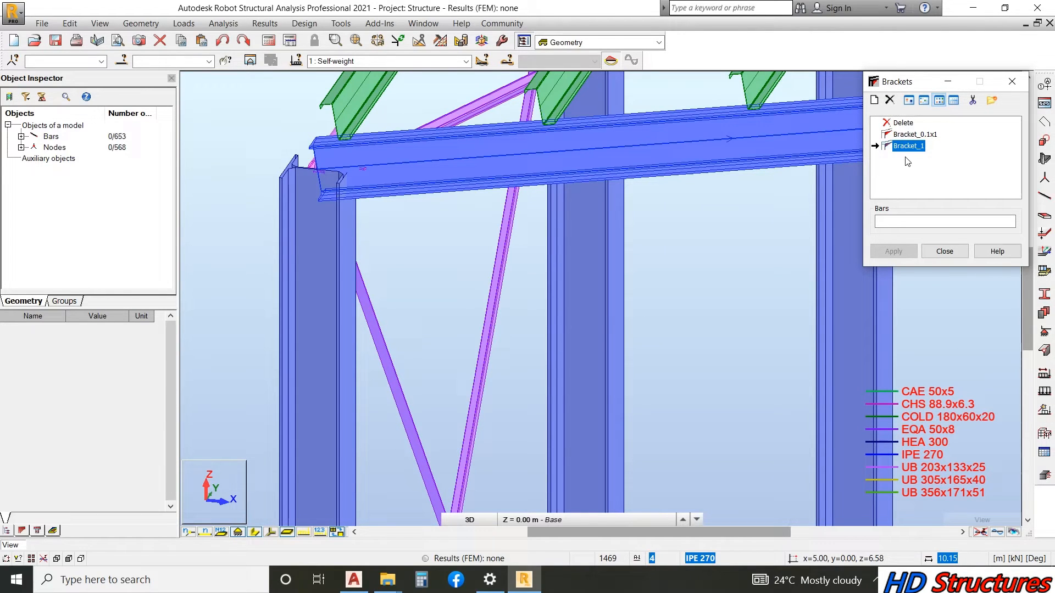
- Check the plate dimensions and position defined for Bracket_0.1x1, and leave the definition as it is
{"action": "double_click", "coordinate": [905, 137]}
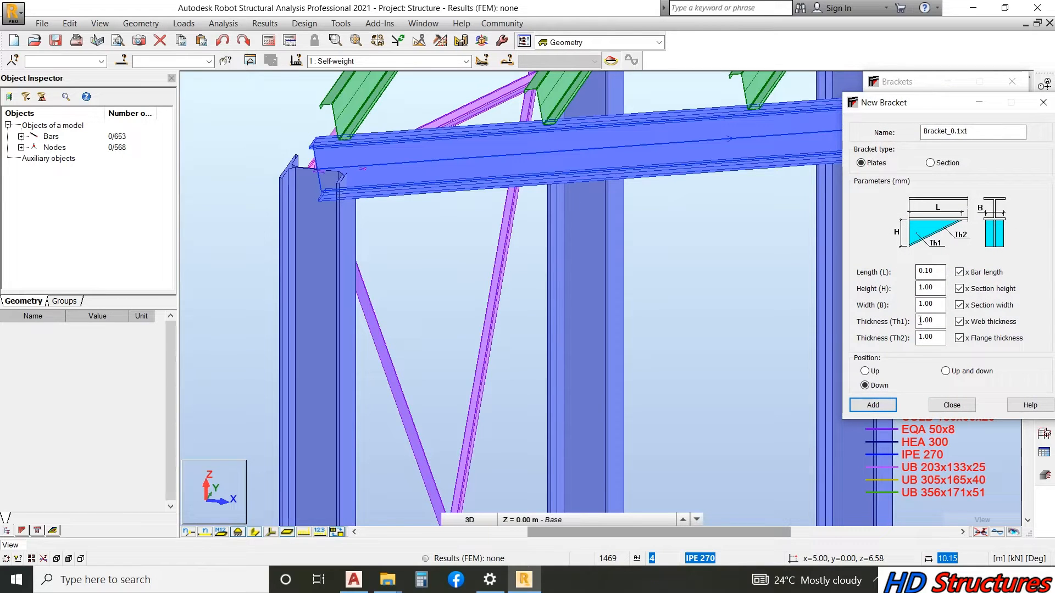
{"action": "left_click", "coordinate": [944, 407]}
{"action": "left_click", "coordinate": [901, 150]}
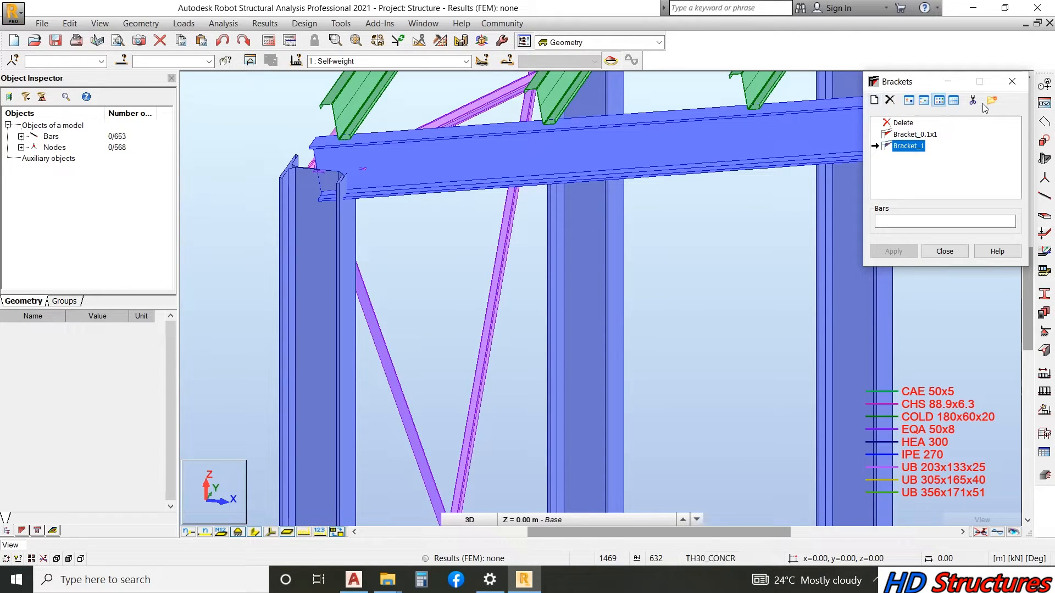
- Save the section-type bracket definition under the new name Bracket_1mine and make it the current bracket
{"action": "double_click", "coordinate": [910, 146]}
{"action": "left_click", "coordinate": [965, 134]}
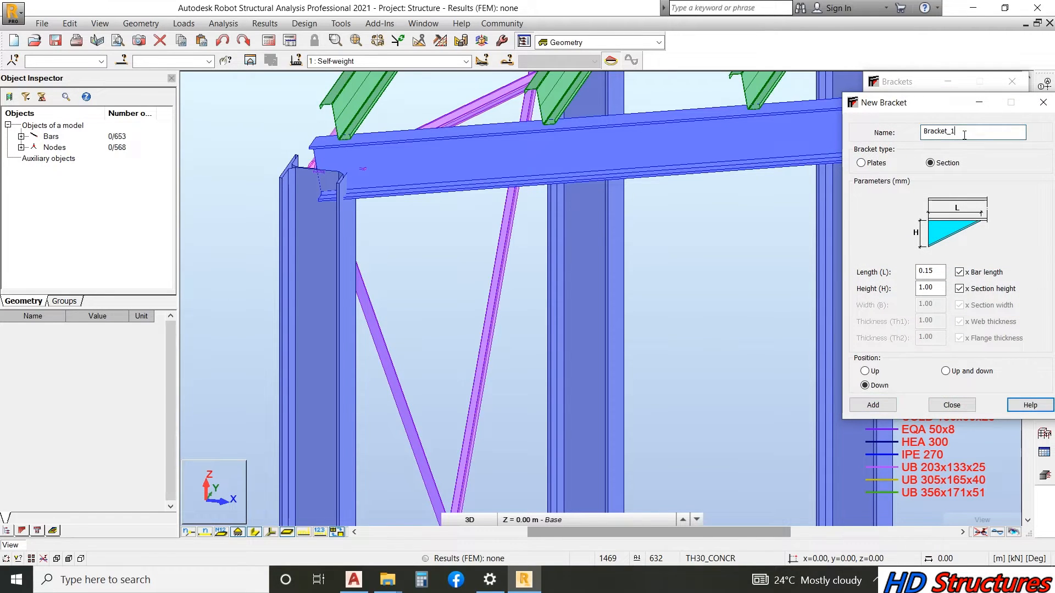
{"action": "type", "text": "mine"}
{"action": "left_click", "coordinate": [951, 405]}
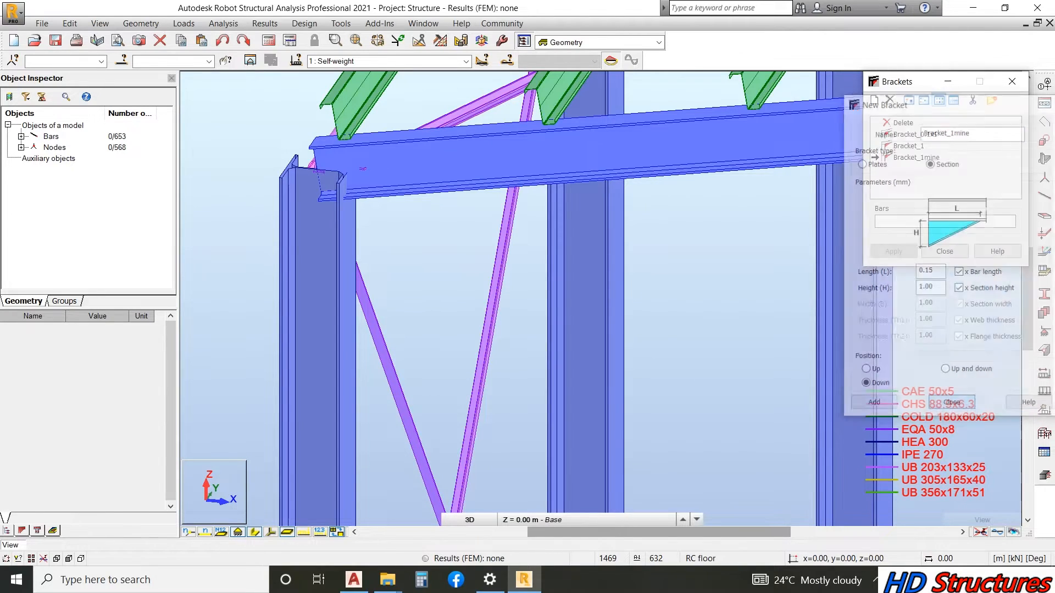
{"action": "left_click", "coordinate": [912, 159]}
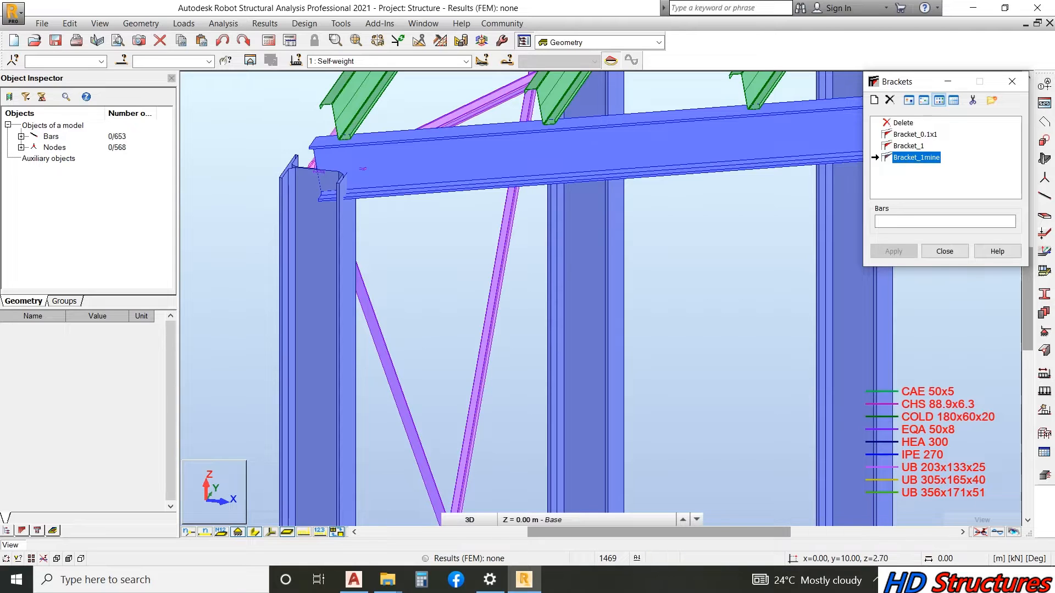
- Try applying Bracket_1mine to the upper end of the HEA 300 corner column, and undo it without modifying the definition
{"action": "left_click", "coordinate": [318, 226]}
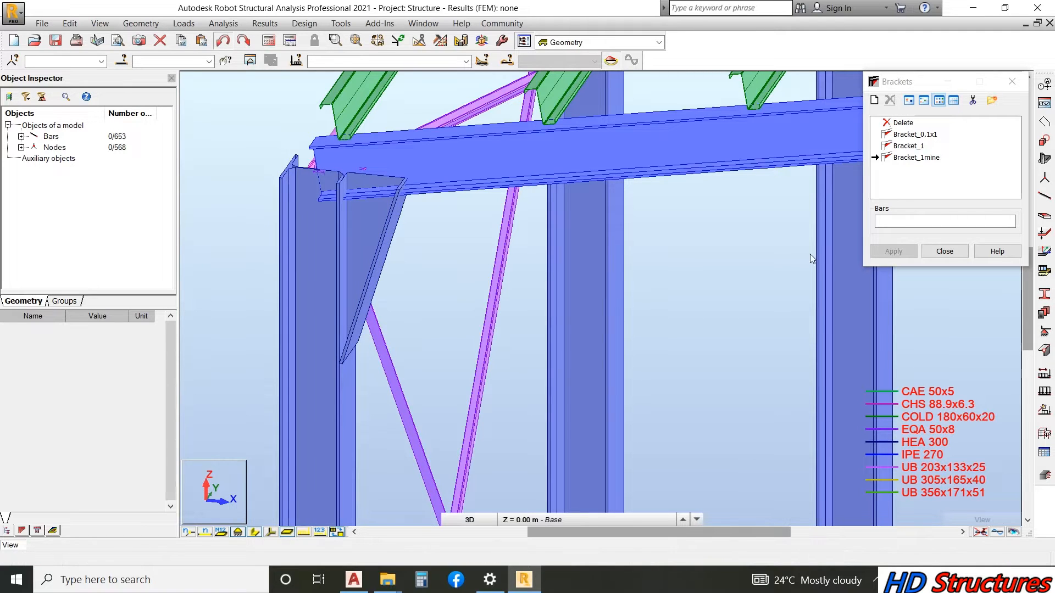
{"action": "double_click", "coordinate": [904, 159]}
{"action": "left_click", "coordinate": [877, 405]}
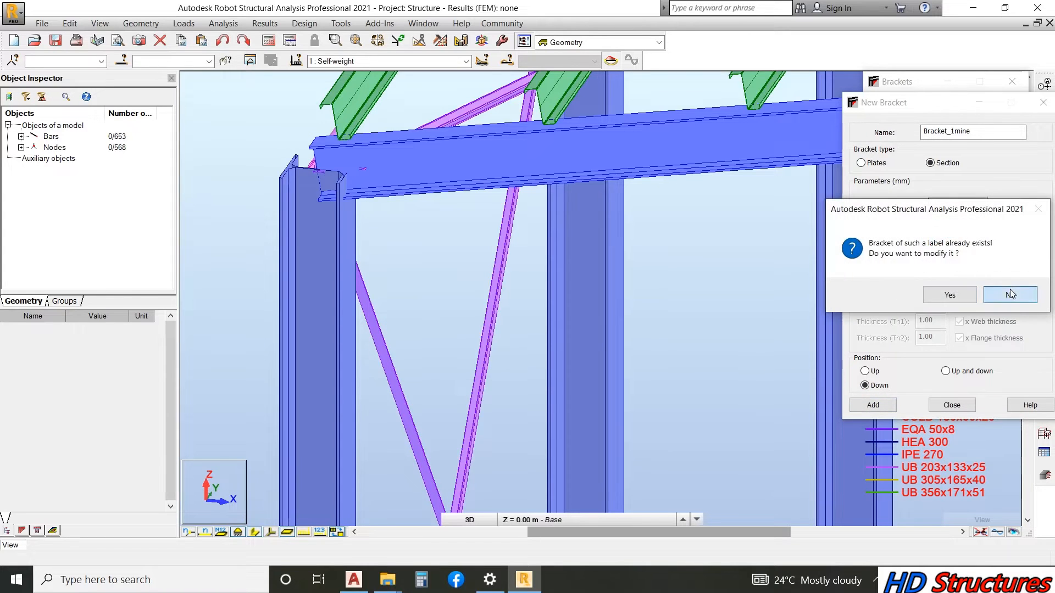
{"action": "left_click", "coordinate": [1010, 295]}
{"action": "left_click", "coordinate": [951, 406]}
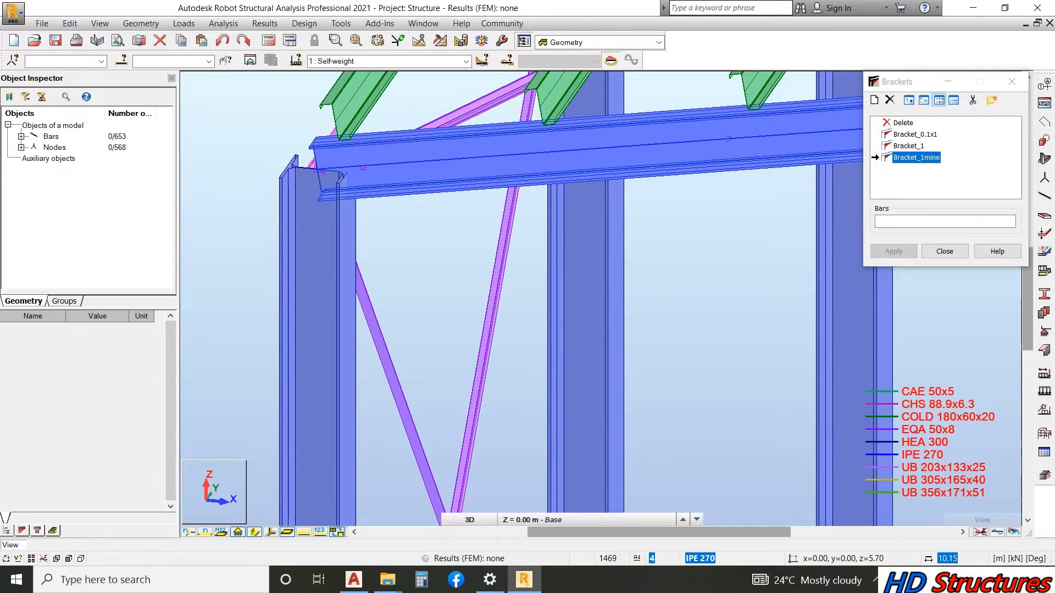
- Apply Bracket_1mine to the eaves end of the front IPE 270 rafter at the corner column
{"action": "left_click", "coordinate": [354, 191]}
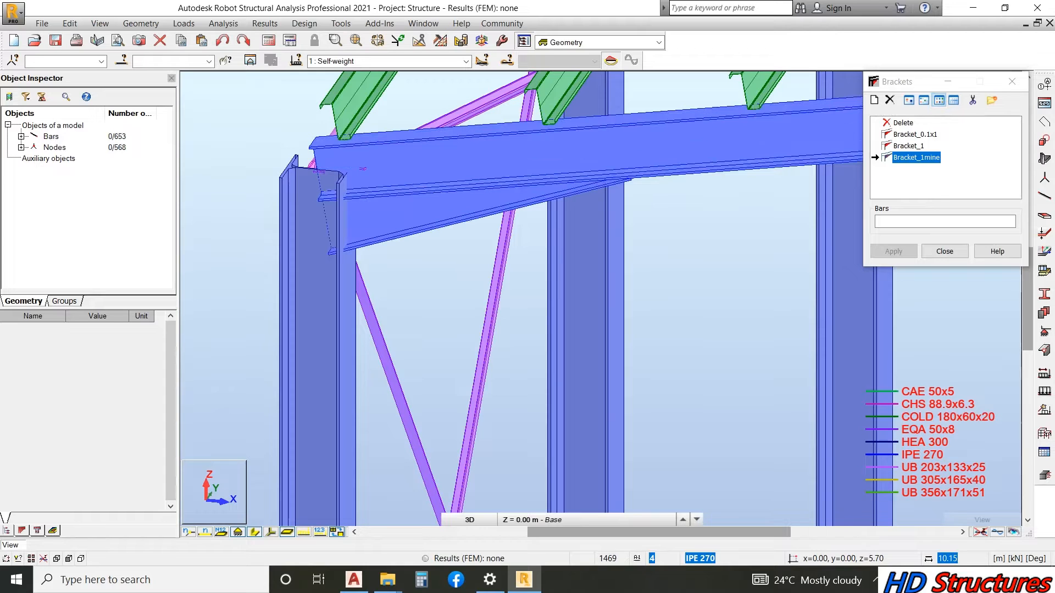
{"action": "scroll", "coordinate": [353, 221], "scroll_direction": "down", "scroll_amount": 4}
{"action": "scroll", "coordinate": [356, 212], "scroll_direction": "up", "scroll_amount": 2}
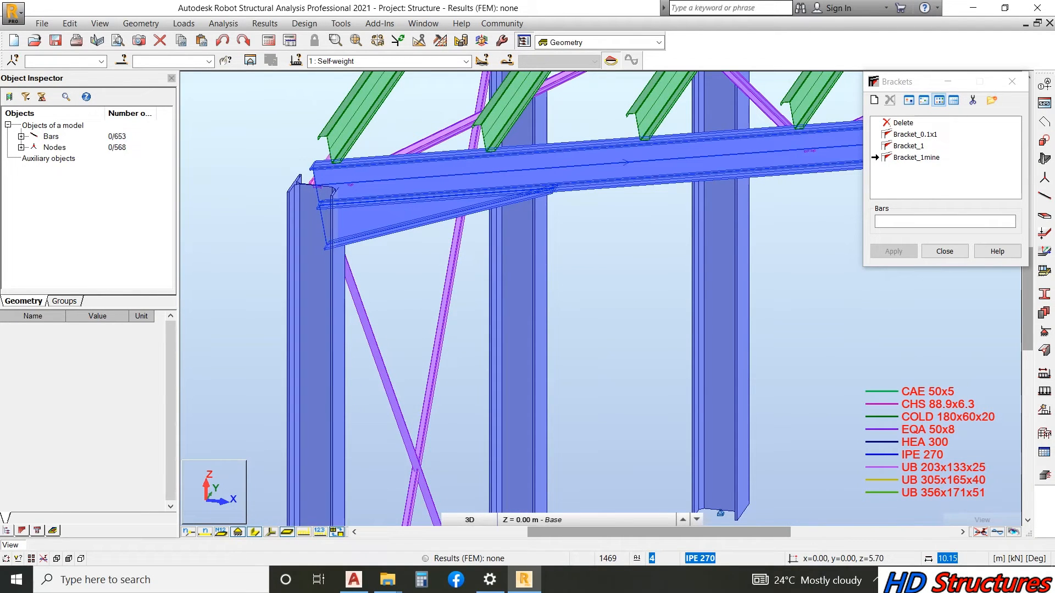
{"action": "scroll", "coordinate": [357, 214], "scroll_direction": "down", "scroll_amount": 1}
- Apply Bracket_1mine to the eaves ends of the IPE 270 rafters at y = 5, 10 and 15 m along the same column line
{"action": "double_click", "coordinate": [914, 158]}
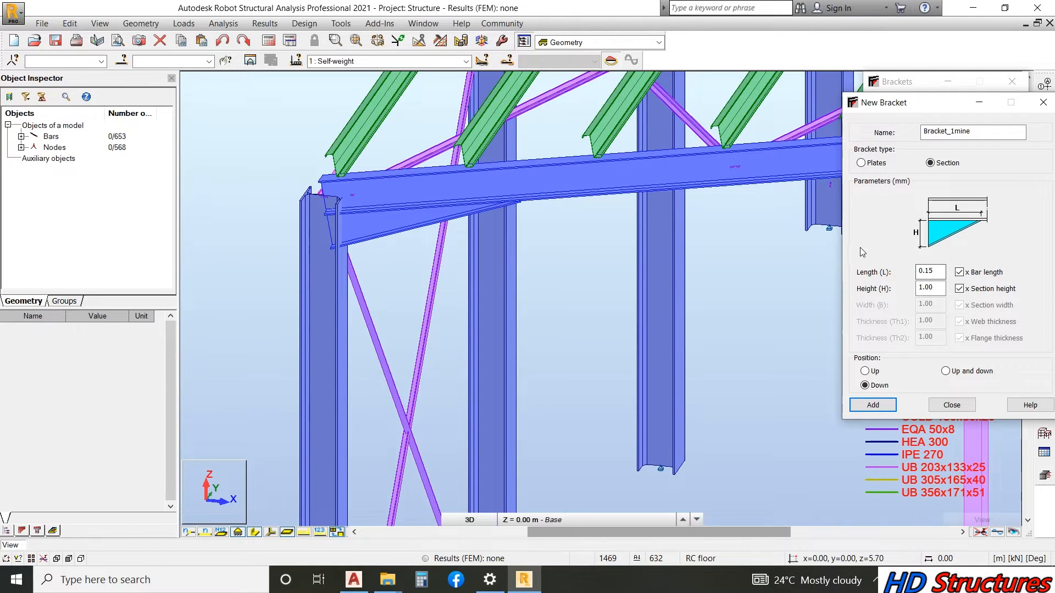
{"action": "scroll", "coordinate": [607, 296], "scroll_direction": "down", "scroll_amount": 10}
{"action": "scroll", "coordinate": [579, 138], "scroll_direction": "up", "scroll_amount": 5}
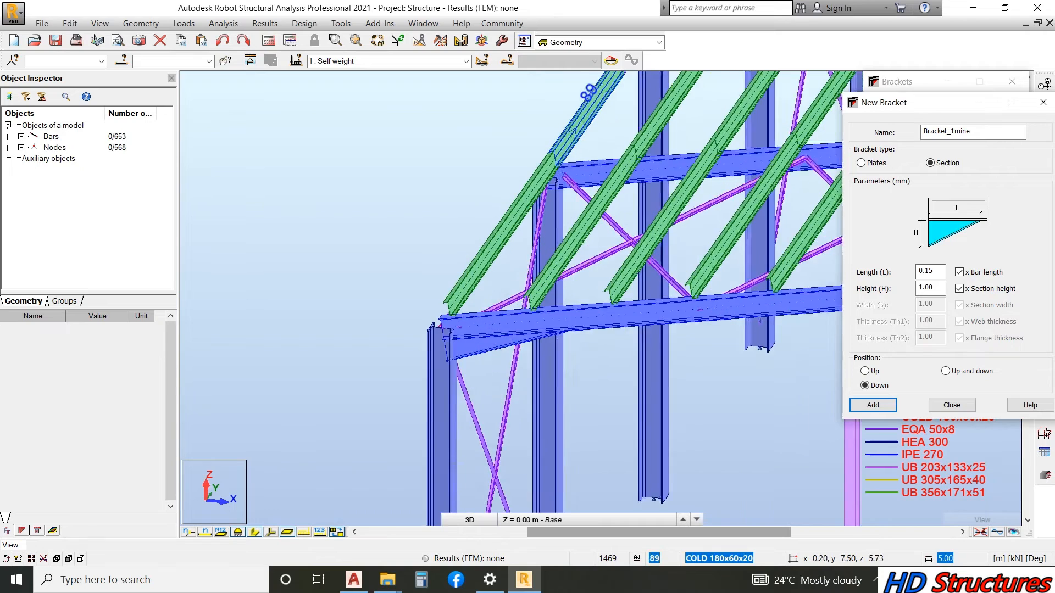
{"action": "scroll", "coordinate": [588, 137], "scroll_direction": "up", "scroll_amount": 2}
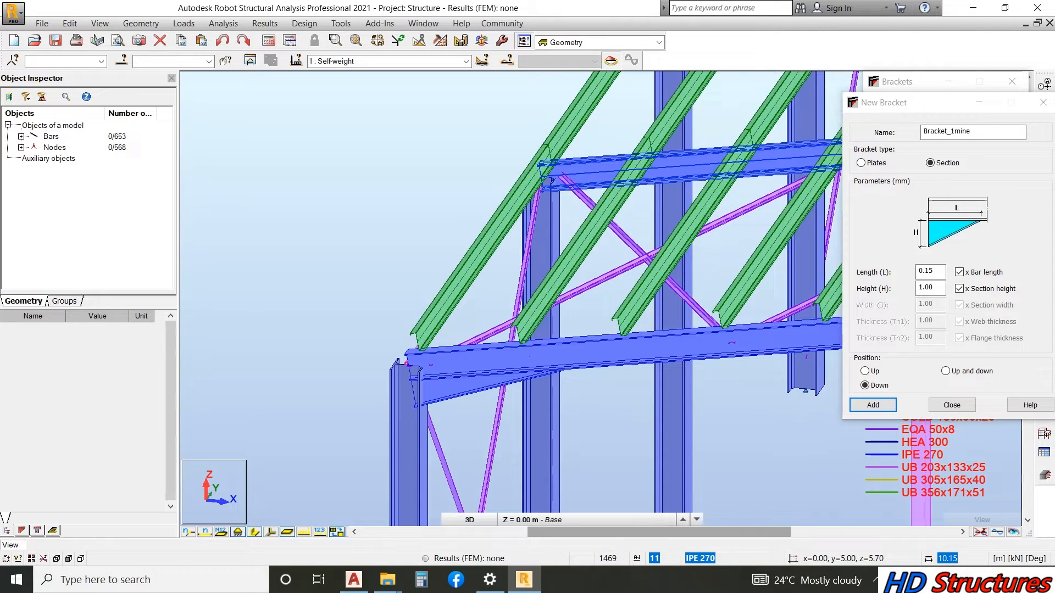
{"action": "scroll", "coordinate": [410, 363], "scroll_direction": "down", "scroll_amount": 4}
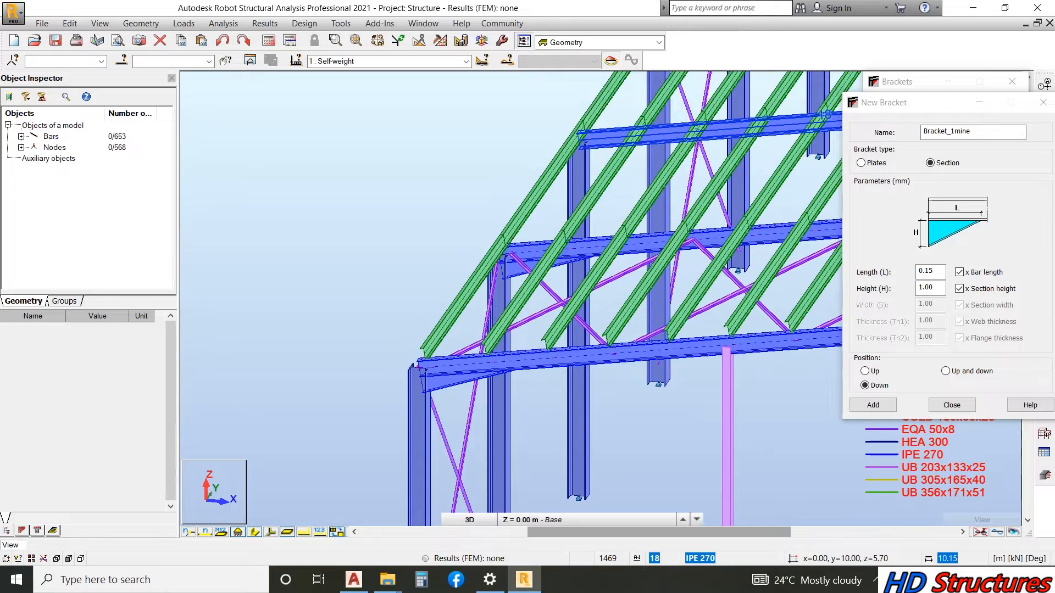
{"action": "scroll", "coordinate": [577, 329], "scroll_direction": "up", "scroll_amount": 5}
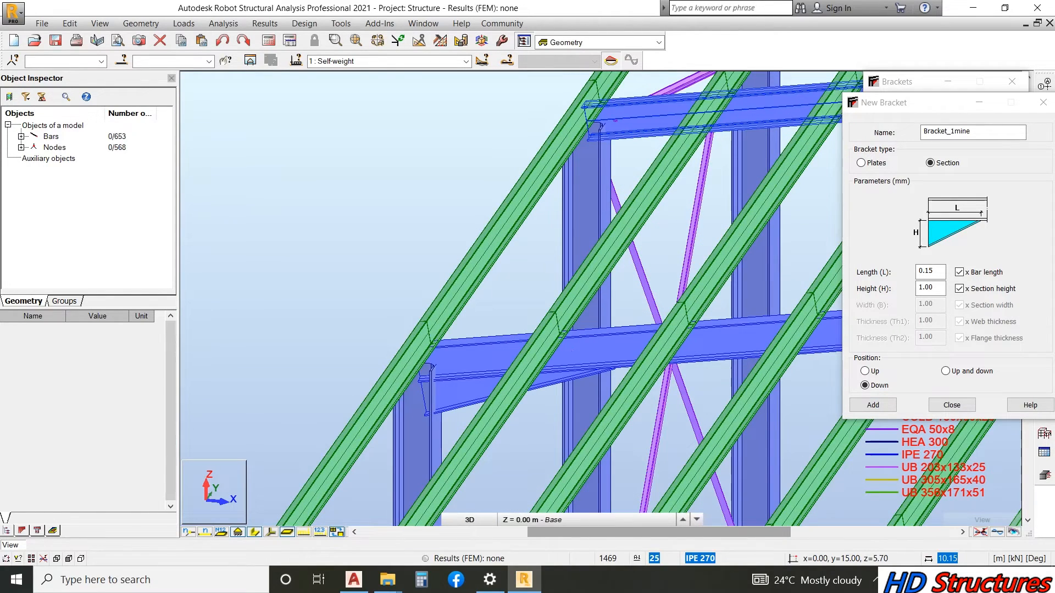
{"action": "scroll", "coordinate": [572, 352], "scroll_direction": "down", "scroll_amount": 5}
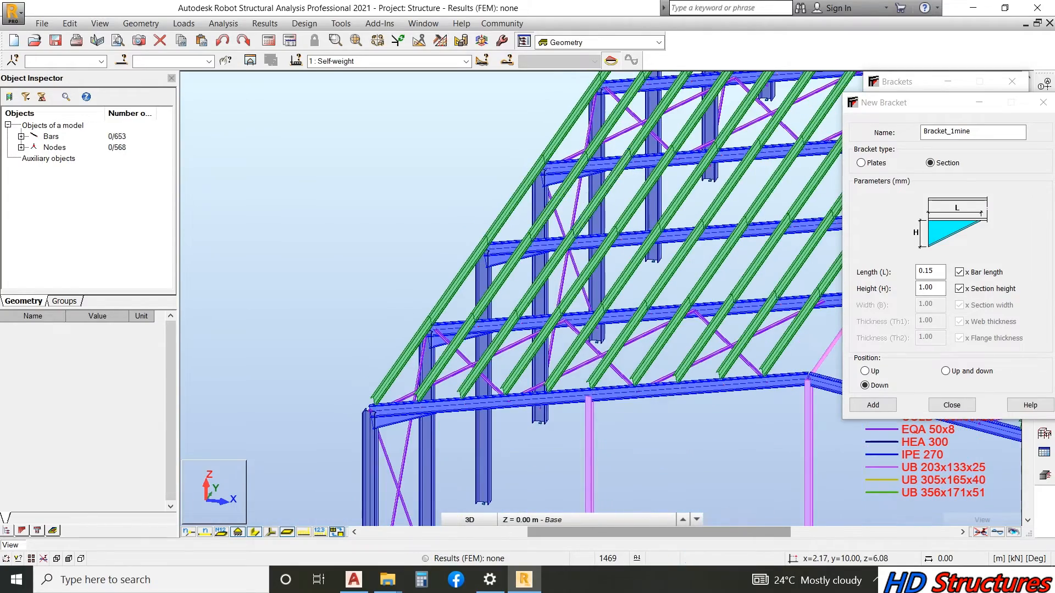
- Apply Bracket_1mine to the eaves ends of the IPE 270 rafters at y = 20 and 25 m, viewed from below the roof
{"action": "scroll", "coordinate": [577, 302], "scroll_direction": "down", "scroll_amount": 2}
{"action": "scroll", "coordinate": [305, 185], "scroll_direction": "down", "scroll_amount": 2}
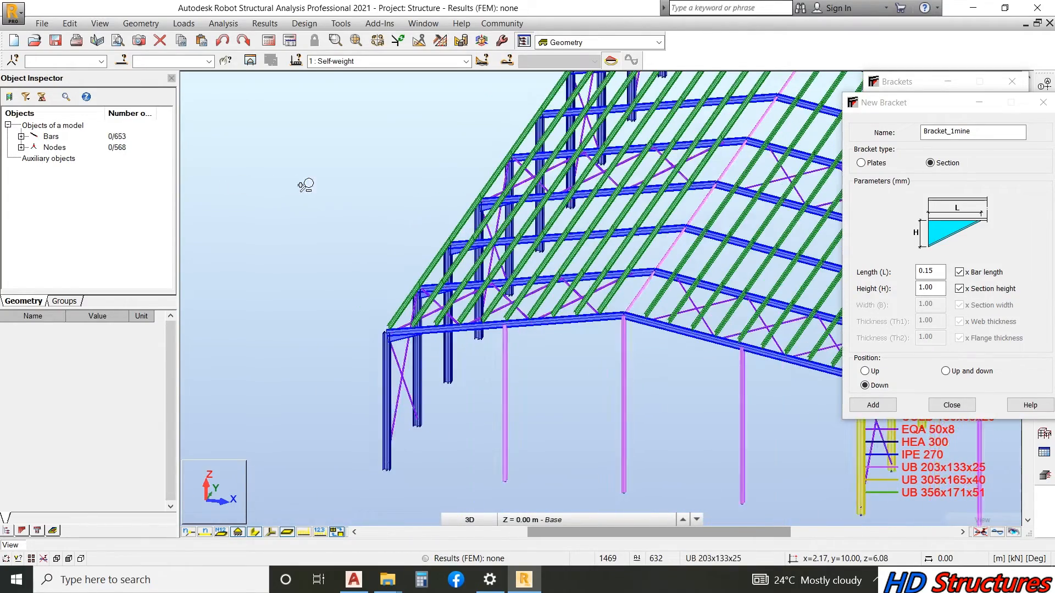
{"action": "scroll", "coordinate": [412, 212], "scroll_direction": "up", "scroll_amount": 1}
{"action": "middle_click_drag", "start_coordinate": [412, 213], "coordinate": [450, 218]}
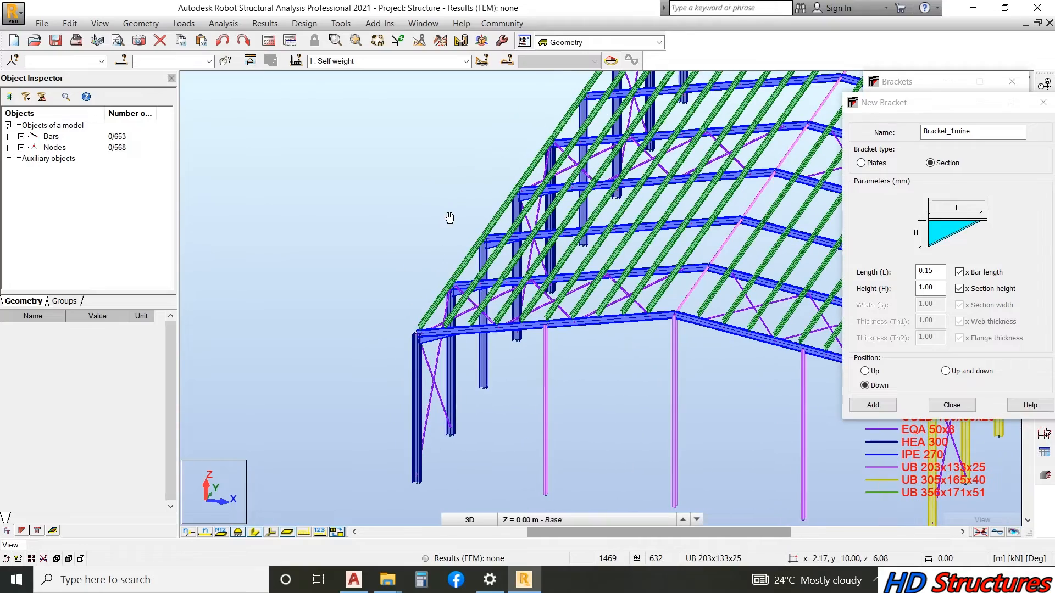
{"action": "right_click", "coordinate": [339, 192]}
{"action": "left_click", "coordinate": [407, 249]}
{"action": "left_click_drag", "start_coordinate": [414, 250], "coordinate": [394, 221]}
{"action": "scroll", "coordinate": [709, 360], "scroll_direction": "up", "scroll_amount": 2}
{"action": "scroll", "coordinate": [569, 273], "scroll_direction": "up", "scroll_amount": 2}
{"action": "right_click", "coordinate": [421, 208]}
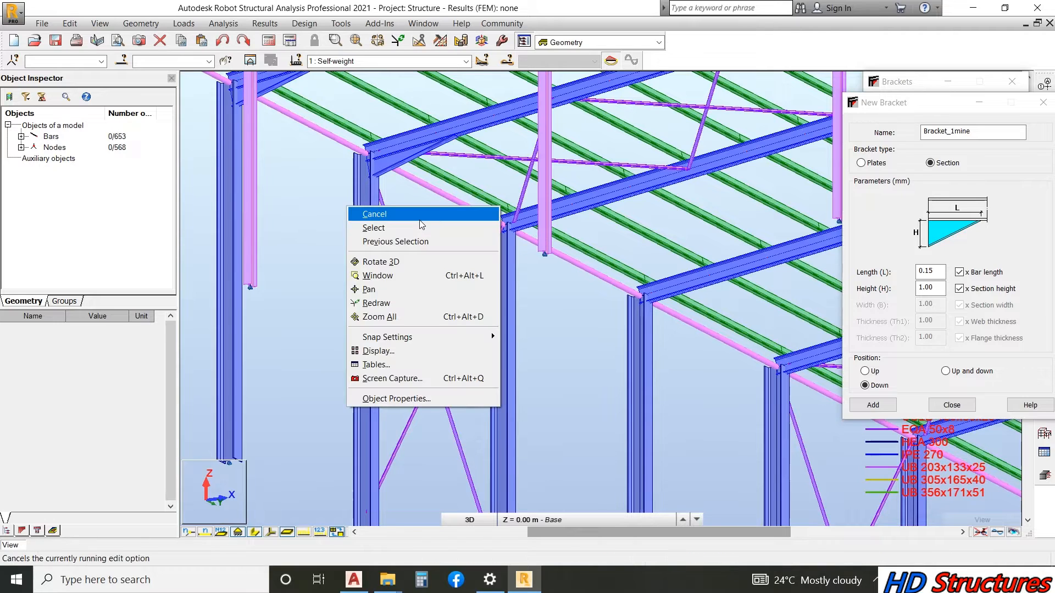
{"action": "left_click", "coordinate": [419, 219]}
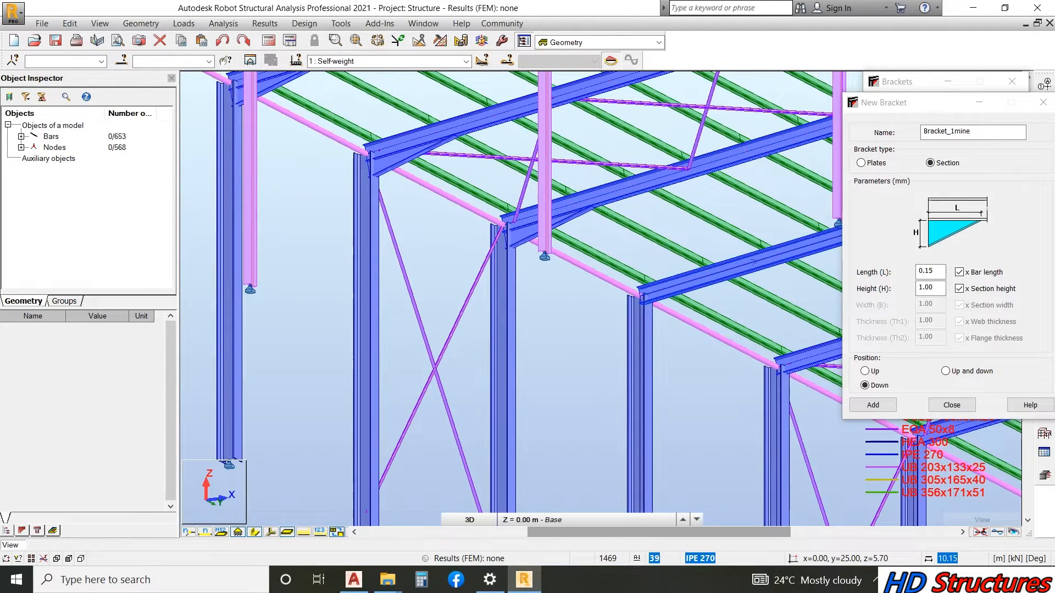
{"action": "left_click", "coordinate": [670, 288]}
{"action": "scroll", "coordinate": [649, 283], "scroll_direction": "down", "scroll_amount": 4}
{"action": "scroll", "coordinate": [720, 313], "scroll_direction": "up", "scroll_amount": 7}
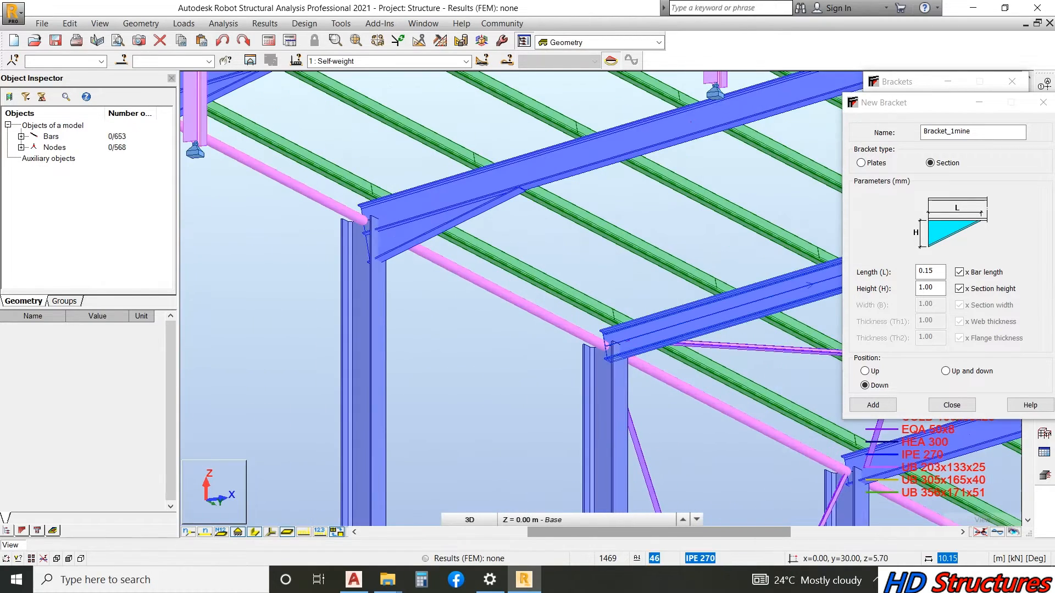
- Apply Bracket_1mine to the eaves ends of the IPE 270 rafters at y = 30 and 35 m
{"action": "left_click", "coordinate": [640, 336]}
{"action": "scroll", "coordinate": [640, 336], "scroll_direction": "down", "scroll_amount": 5}
{"action": "scroll", "coordinate": [629, 390], "scroll_direction": "up", "scroll_amount": 5}
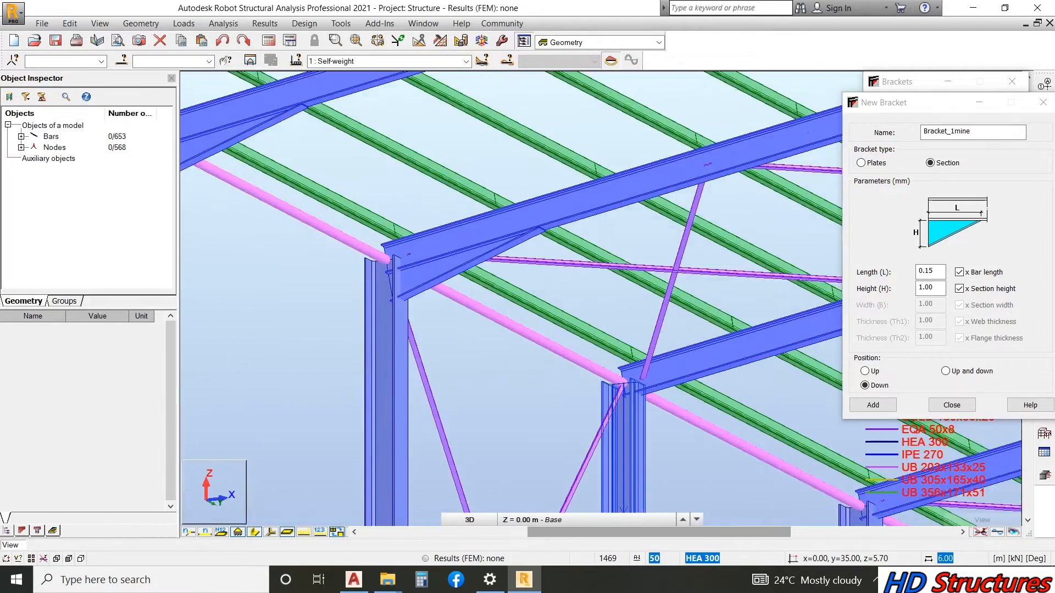
{"action": "scroll", "coordinate": [663, 379], "scroll_direction": "up", "scroll_amount": 2}
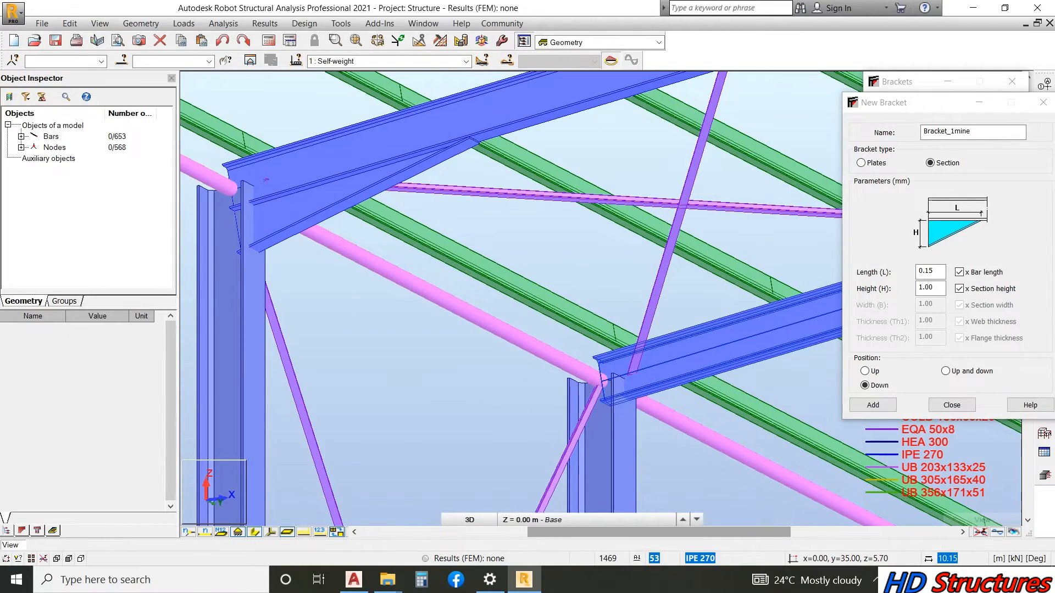
{"action": "scroll", "coordinate": [265, 180], "scroll_direction": "down", "scroll_amount": 4}
{"action": "scroll", "coordinate": [676, 407], "scroll_direction": "up", "scroll_amount": 4}
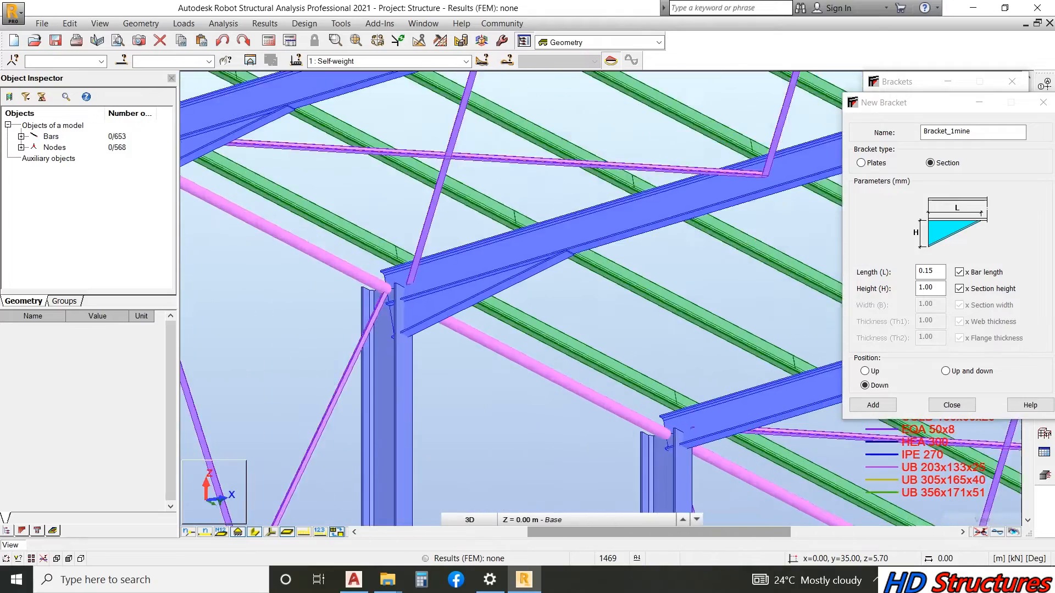
- Apply Bracket_1mine to the eaves ends of the IPE 270 rafters at y = 40 and 45 m
{"action": "left_click", "coordinate": [676, 408]}
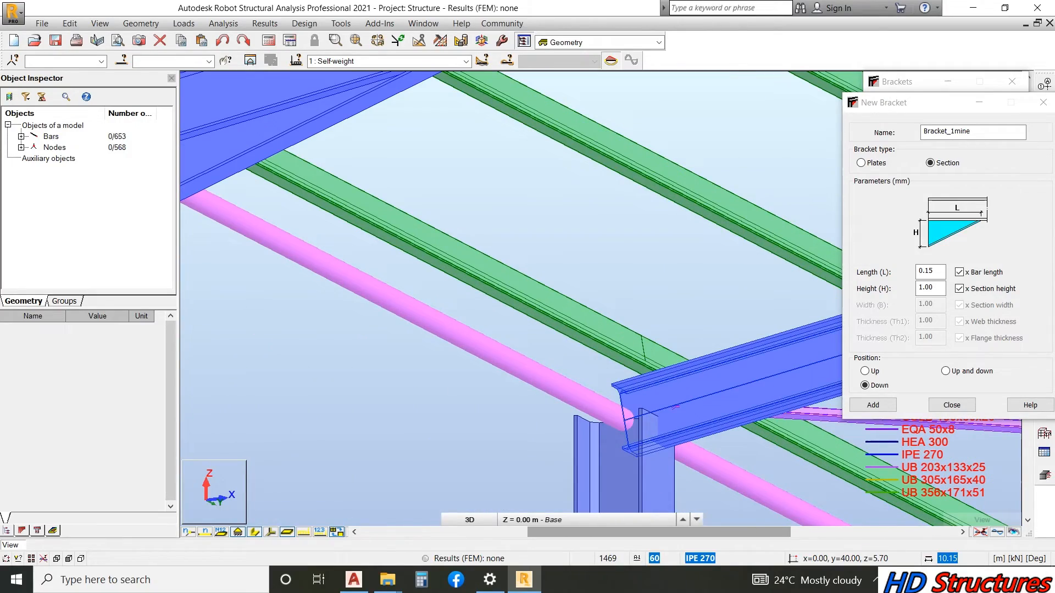
{"action": "scroll", "coordinate": [676, 407], "scroll_direction": "down", "scroll_amount": 5}
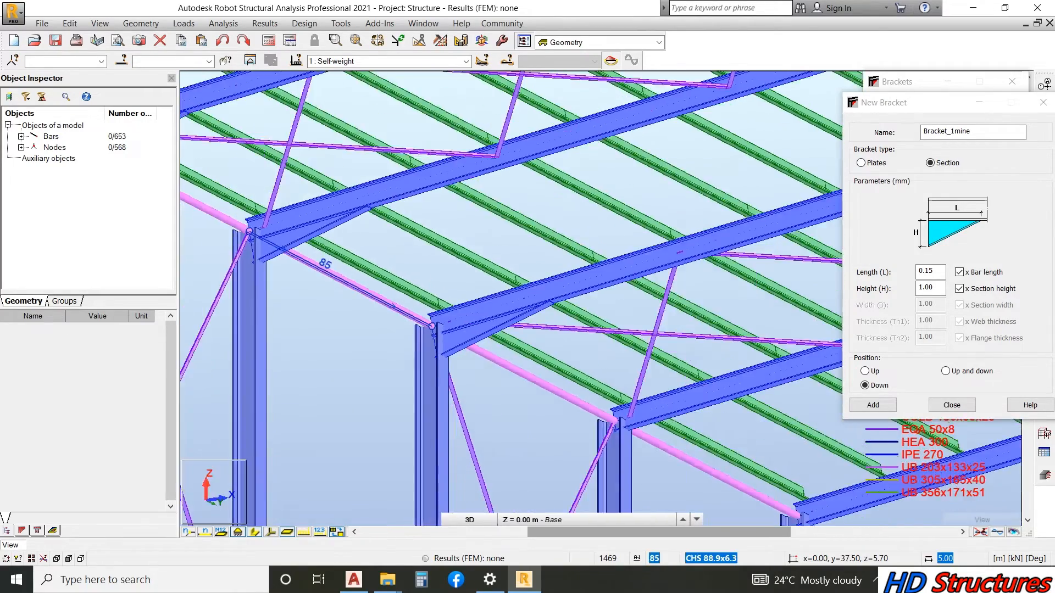
{"action": "scroll", "coordinate": [547, 378], "scroll_direction": "up", "scroll_amount": 4}
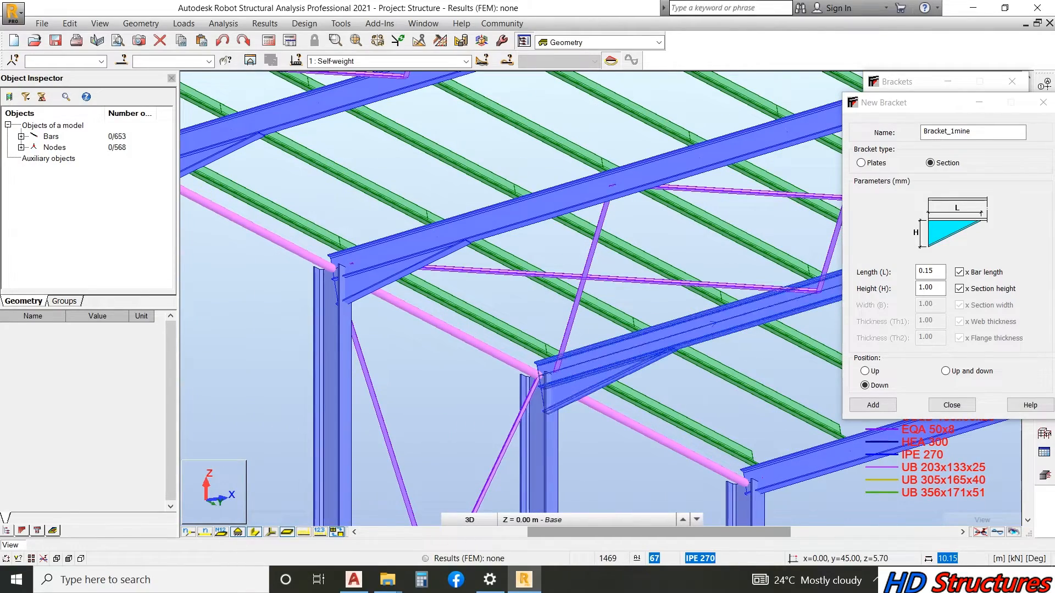
{"action": "scroll", "coordinate": [546, 379], "scroll_direction": "down", "scroll_amount": 3}
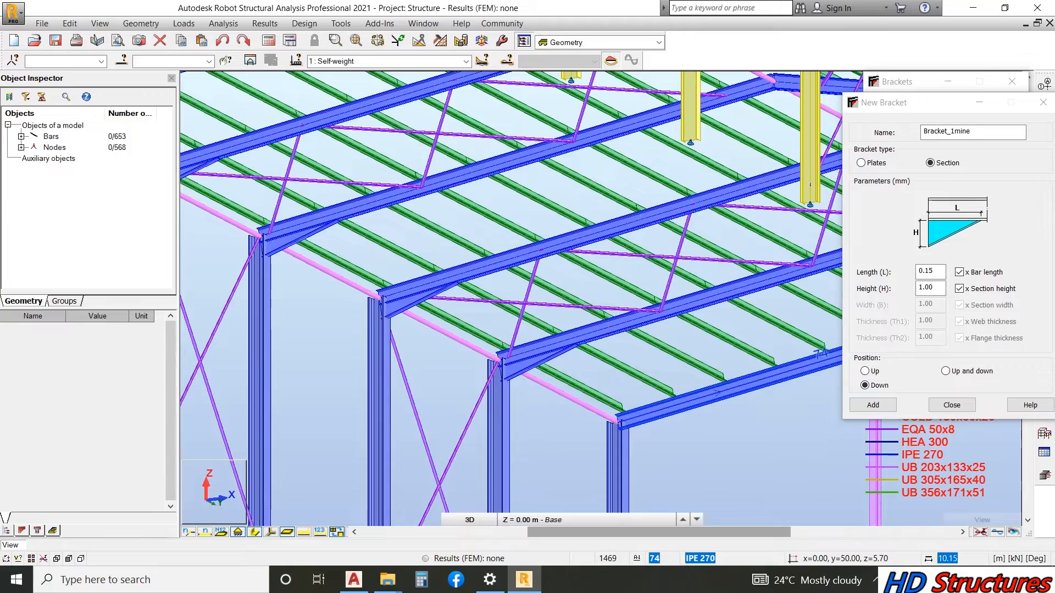
- Orbit and zoom the model to examine the rafter-to-column joints along the internal column line between the two bays
{"action": "scroll", "coordinate": [499, 292], "scroll_direction": "down", "scroll_amount": 5}
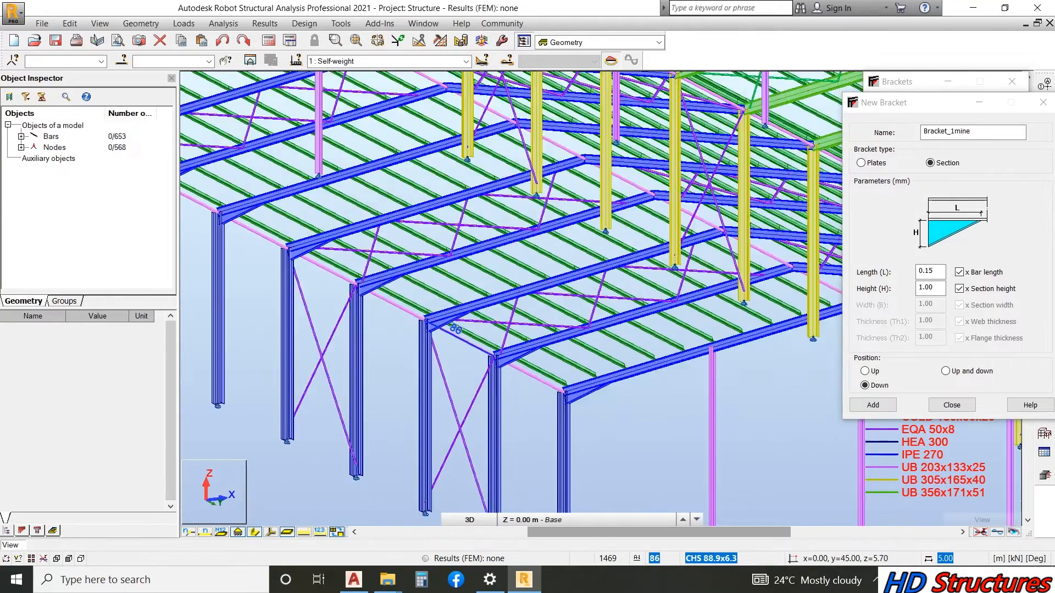
{"action": "scroll", "coordinate": [499, 292], "scroll_direction": "down", "scroll_amount": 2}
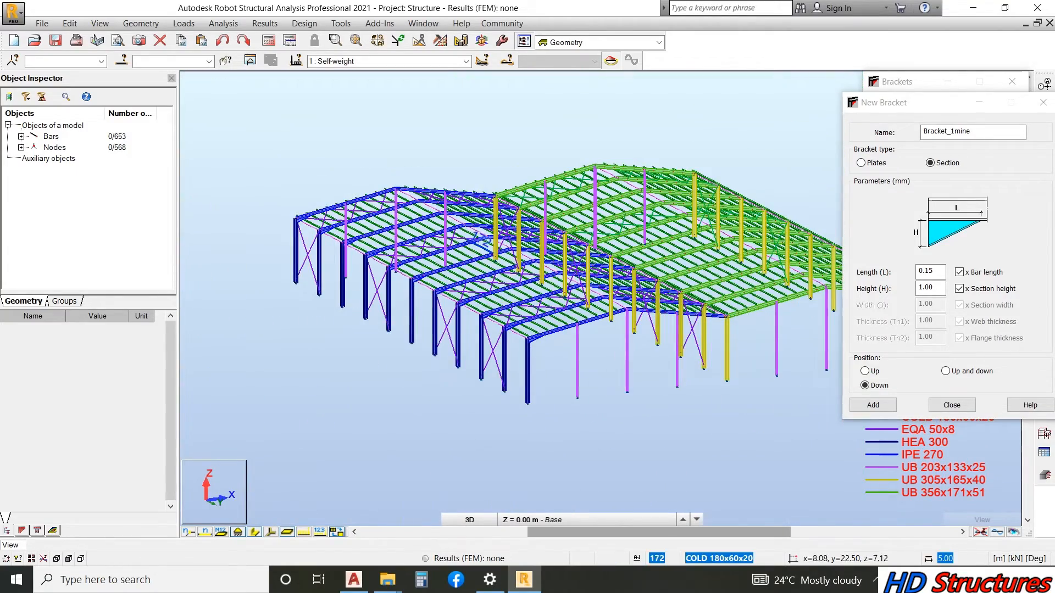
{"action": "right_click", "coordinate": [434, 227]}
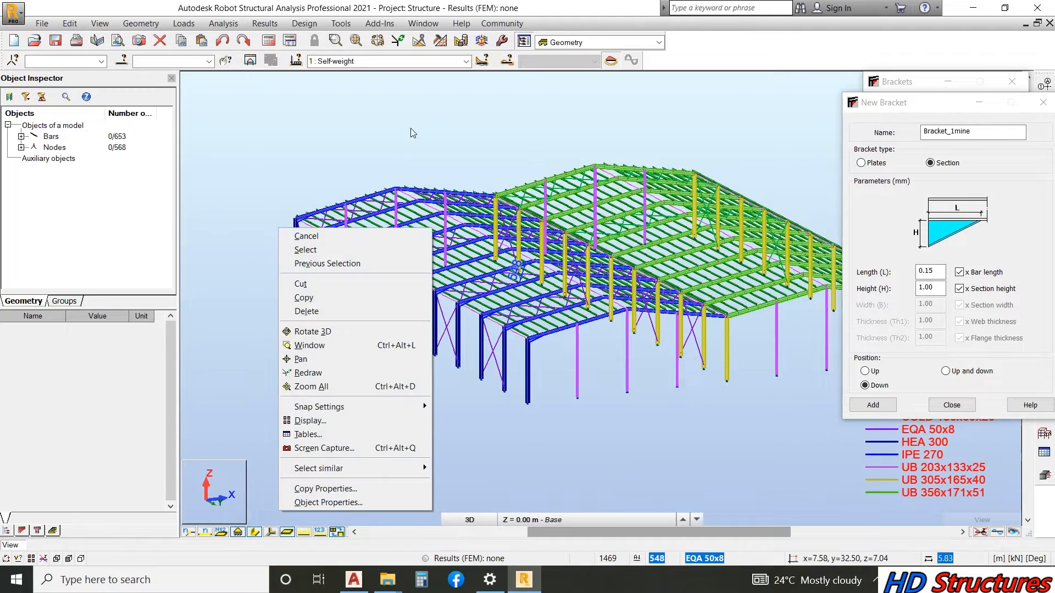
{"action": "left_click", "coordinate": [412, 129]}
{"action": "right_click", "coordinate": [249, 149]}
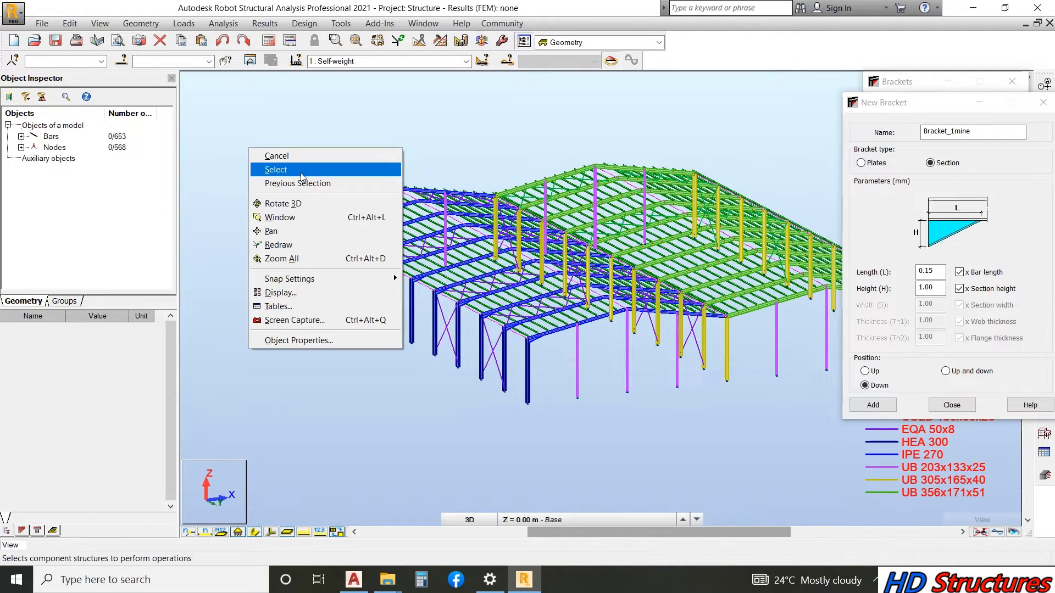
{"action": "left_click", "coordinate": [280, 205]}
{"action": "left_click_drag", "start_coordinate": [280, 204], "coordinate": [497, 247]}
{"action": "scroll", "coordinate": [555, 261], "scroll_direction": "up", "scroll_amount": 4}
{"action": "left_click_drag", "start_coordinate": [584, 247], "coordinate": [589, 226]}
{"action": "scroll", "coordinate": [631, 207], "scroll_direction": "up", "scroll_amount": 8}
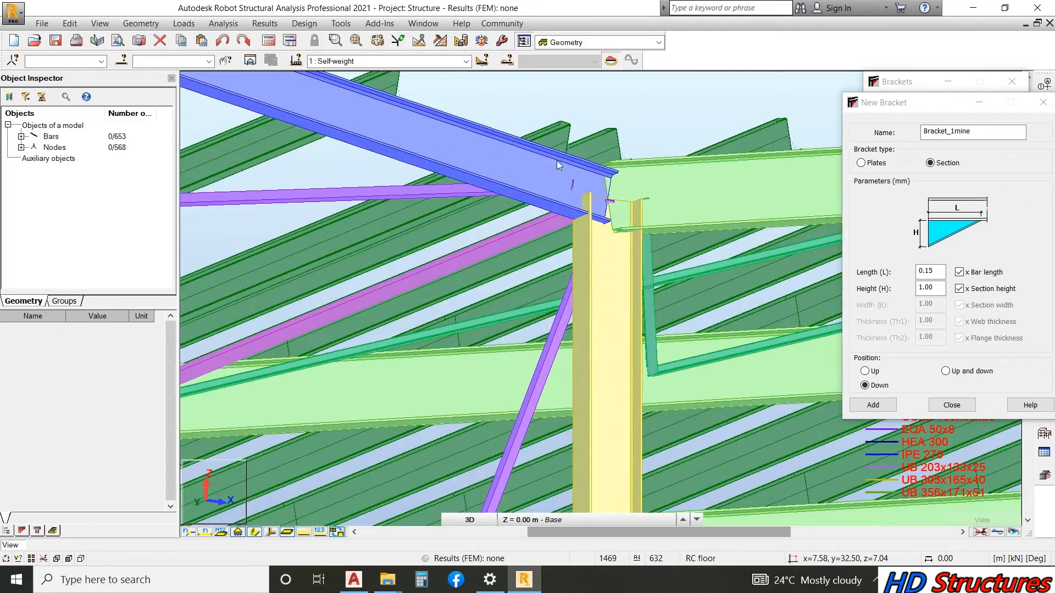
{"action": "right_click", "coordinate": [482, 160]}
{"action": "left_click", "coordinate": [550, 182]}
{"action": "left_click", "coordinate": [875, 581]}
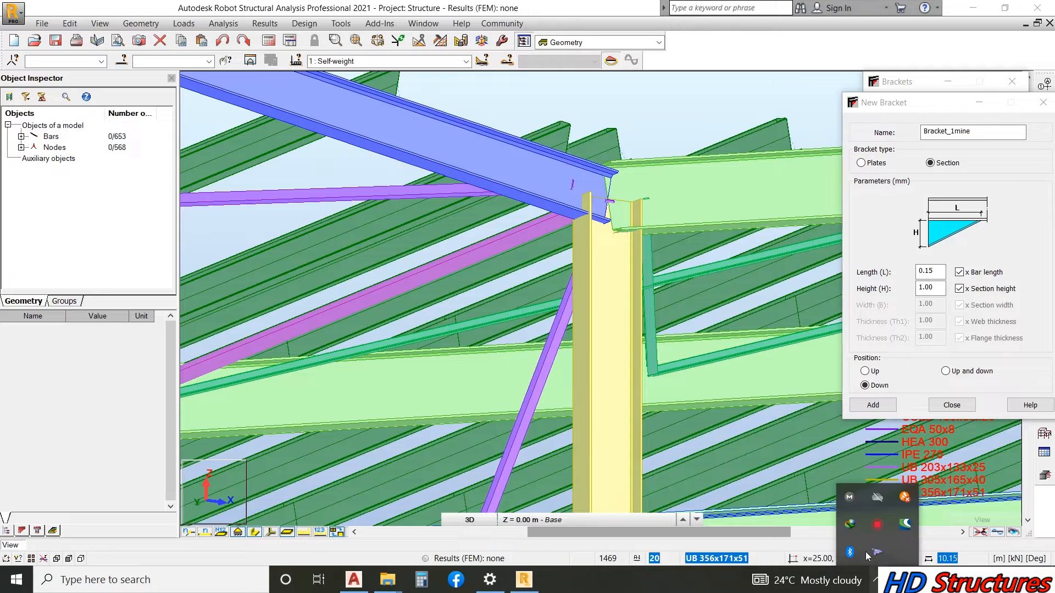
{"action": "left_click", "coordinate": [876, 526]}
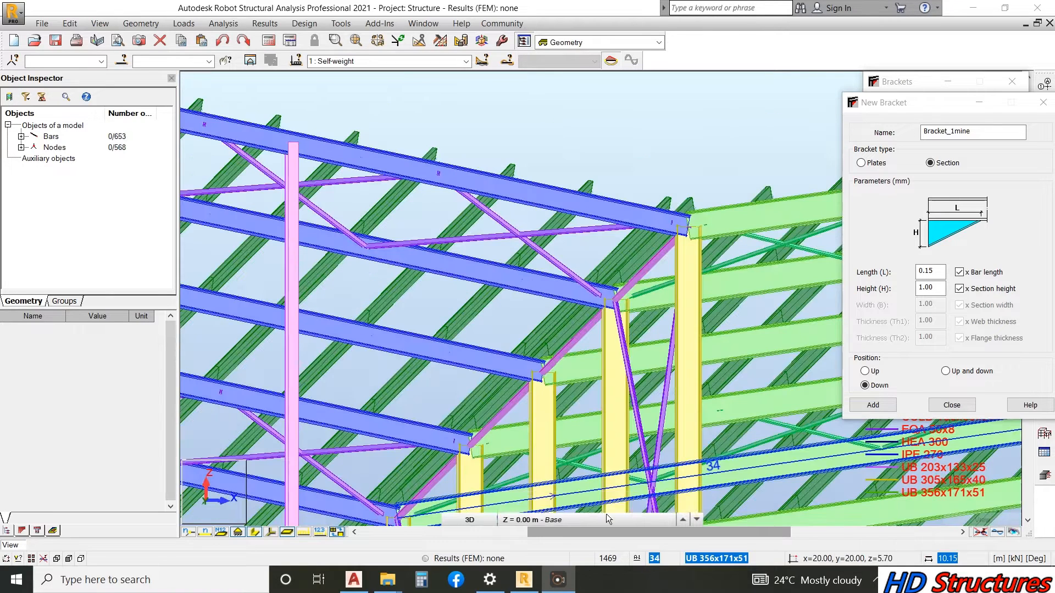
- Close the new bracket definition and apply Bracket_1mine to IPE 270 rafters 5, 12 and 19 at their internal column ends
{"action": "left_click", "coordinate": [620, 219]}
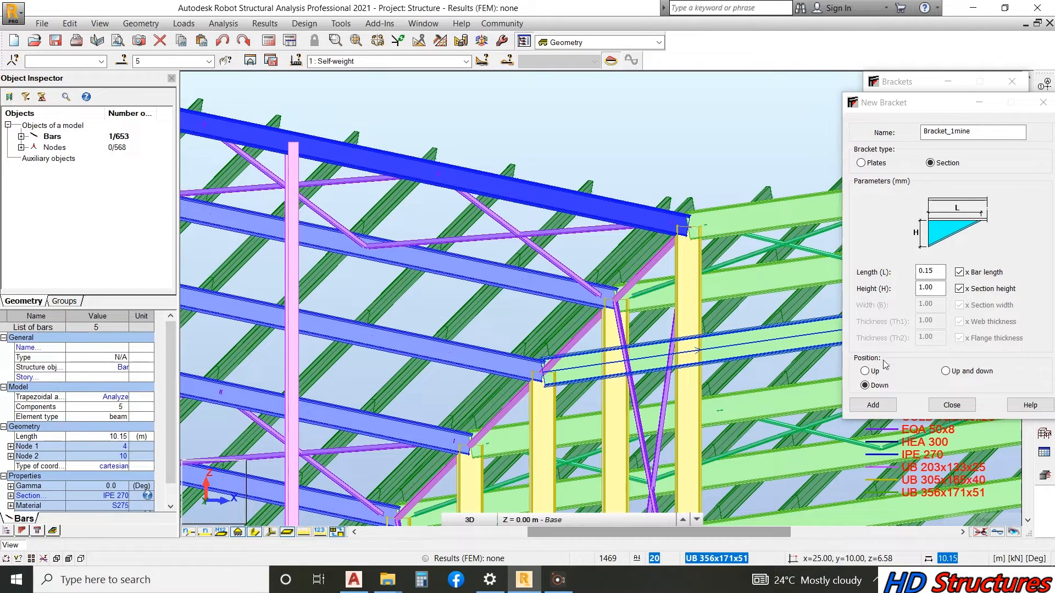
{"action": "left_click", "coordinate": [1043, 102]}
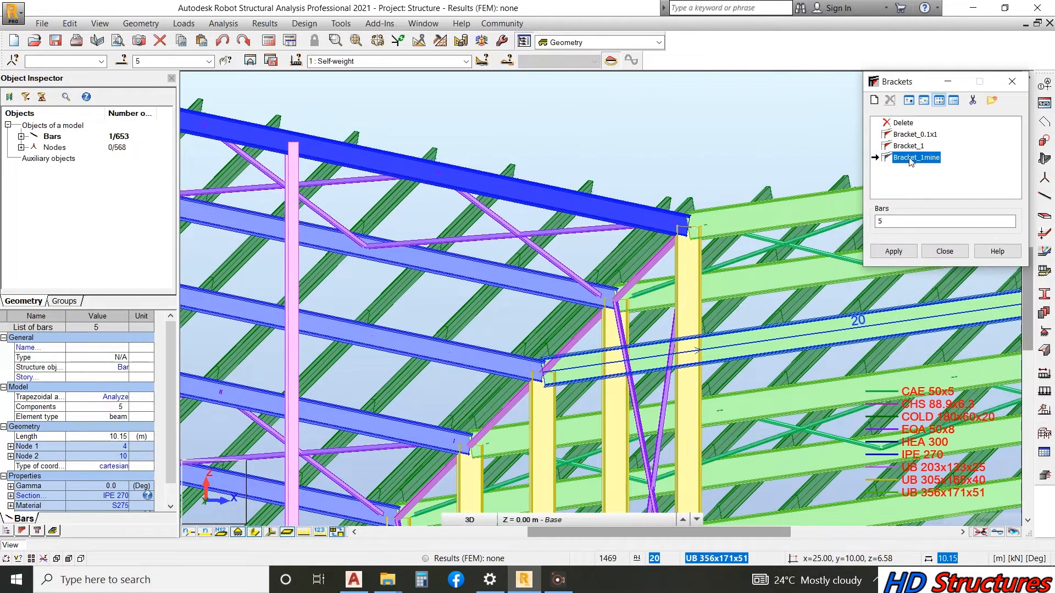
{"action": "left_click", "coordinate": [655, 218]}
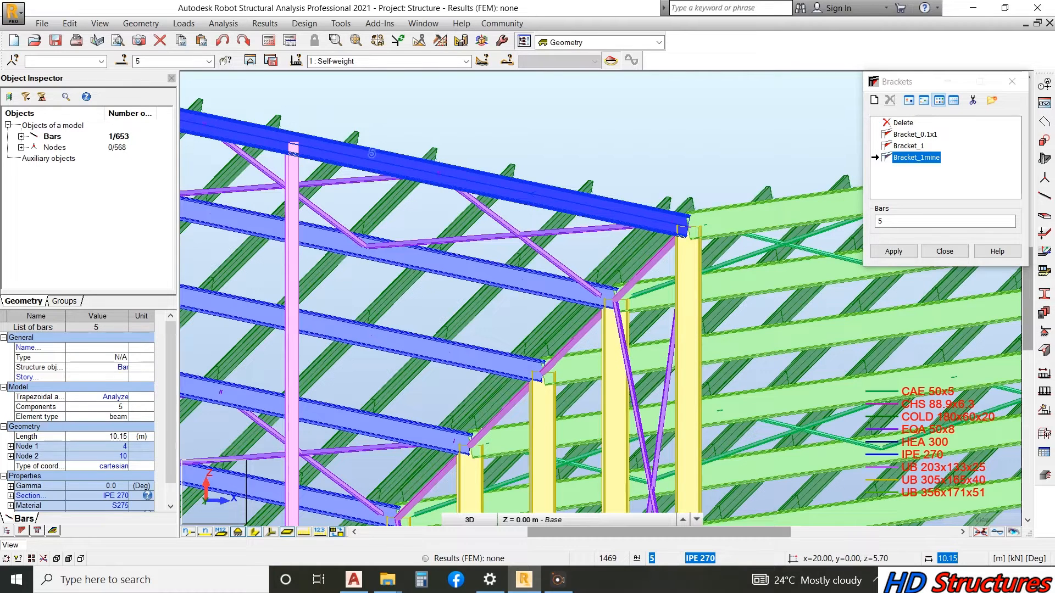
{"action": "left_click", "coordinate": [655, 219]}
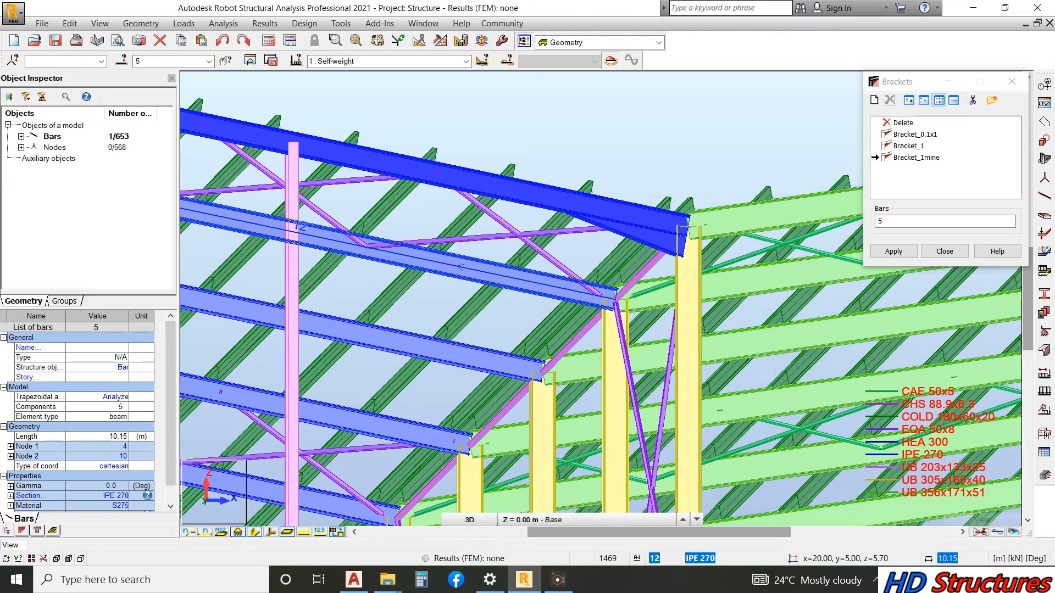
{"action": "left_click", "coordinate": [583, 294]}
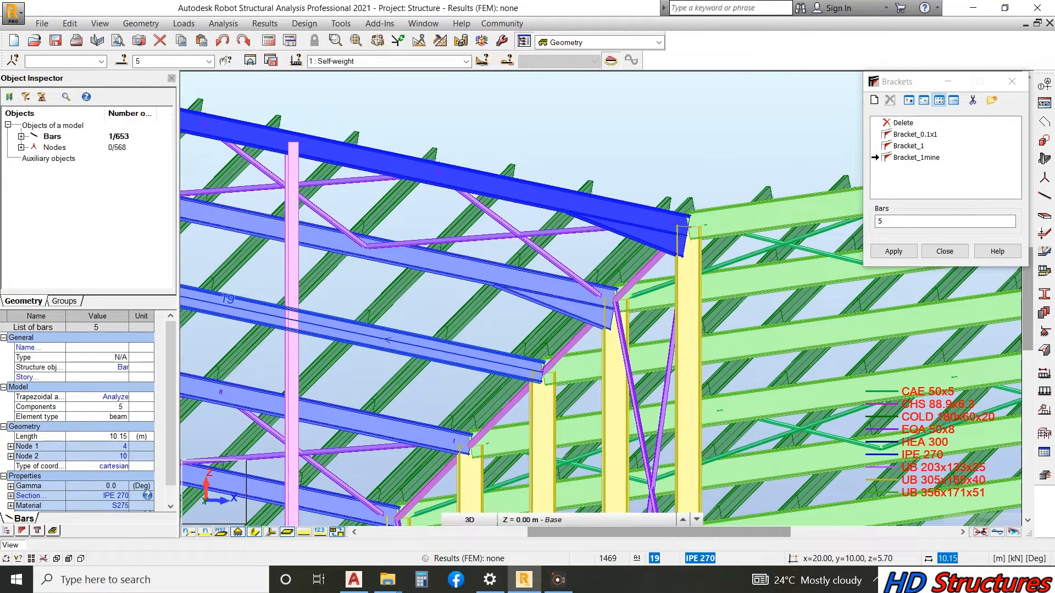
{"action": "left_click", "coordinate": [513, 367]}
- Apply Bracket_1mine to IPE 270 rafters 26 and 33 at their internal column ends
{"action": "scroll", "coordinate": [461, 427], "scroll_direction": "down", "scroll_amount": 3}
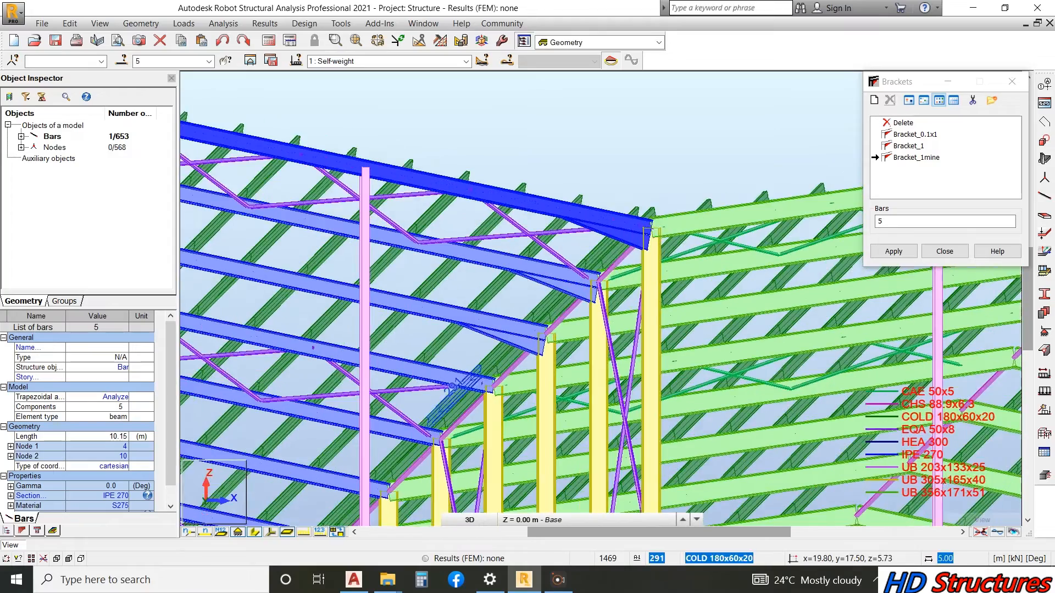
{"action": "scroll", "coordinate": [457, 386], "scroll_direction": "up", "scroll_amount": 2}
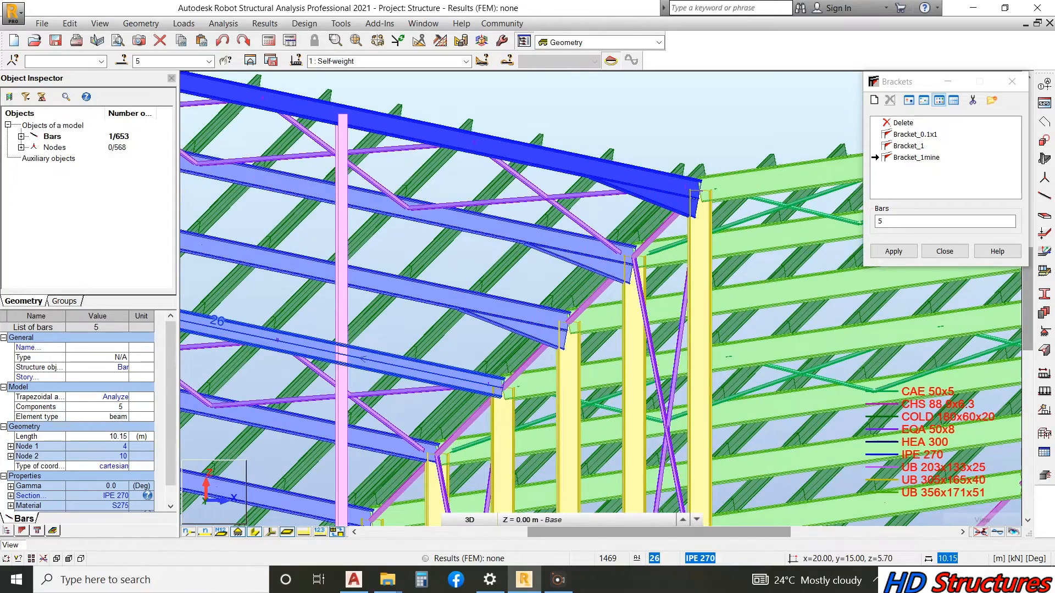
{"action": "left_click", "coordinate": [456, 380]}
{"action": "scroll", "coordinate": [477, 318], "scroll_direction": "down", "scroll_amount": 2}
{"action": "scroll", "coordinate": [408, 408], "scroll_direction": "up", "scroll_amount": 2}
{"action": "left_click", "coordinate": [406, 408]}
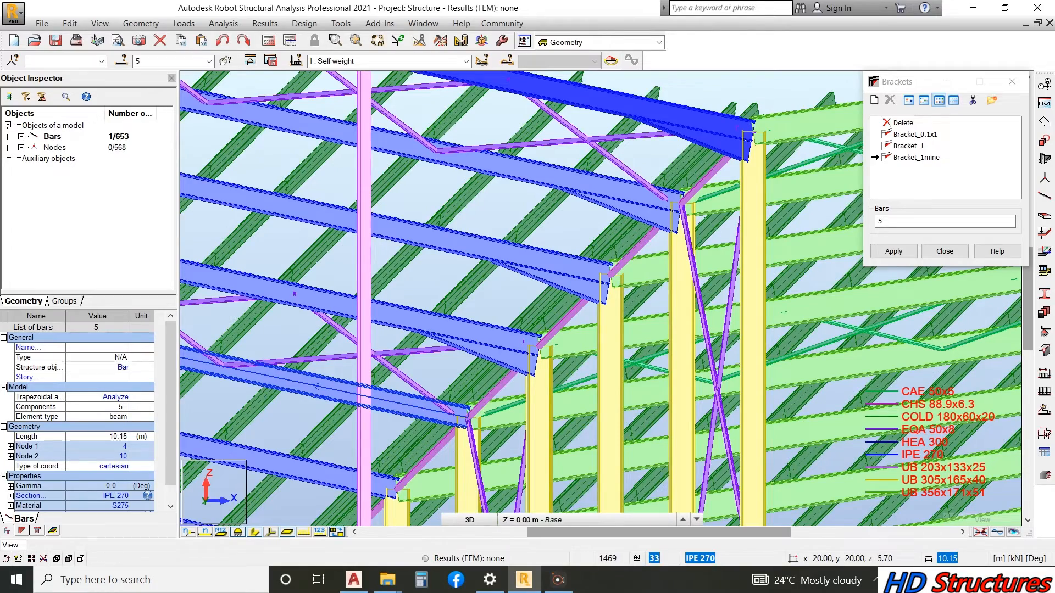
- Apply Bracket_1mine to IPE 270 rafters 40, 47 and 54 at their internal column ends
{"action": "scroll", "coordinate": [417, 406], "scroll_direction": "down", "scroll_amount": 3}
{"action": "scroll", "coordinate": [418, 407], "scroll_direction": "up", "scroll_amount": 3}
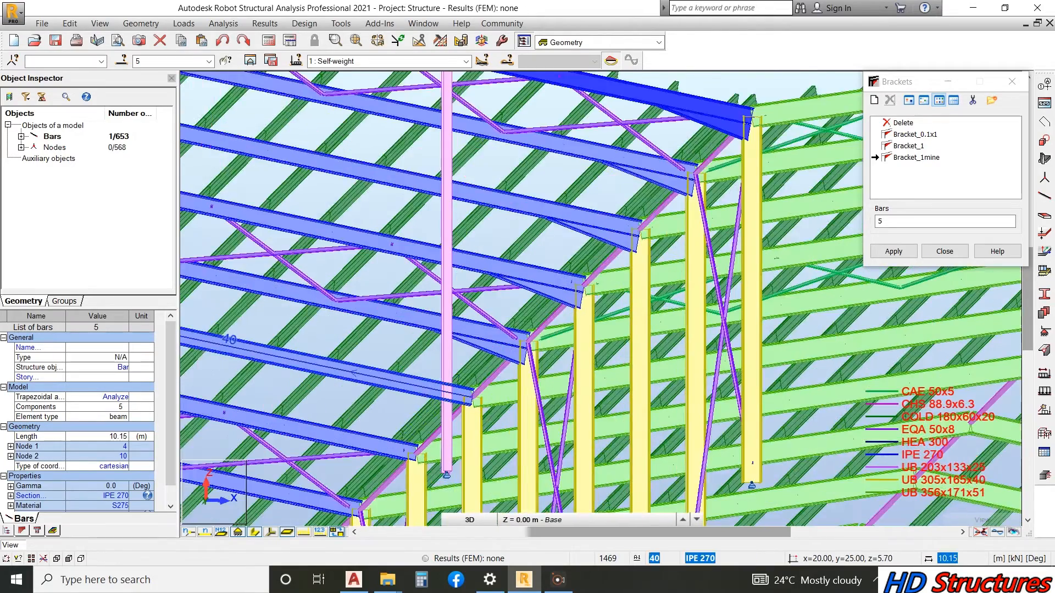
{"action": "scroll", "coordinate": [422, 398], "scroll_direction": "up", "scroll_amount": 1}
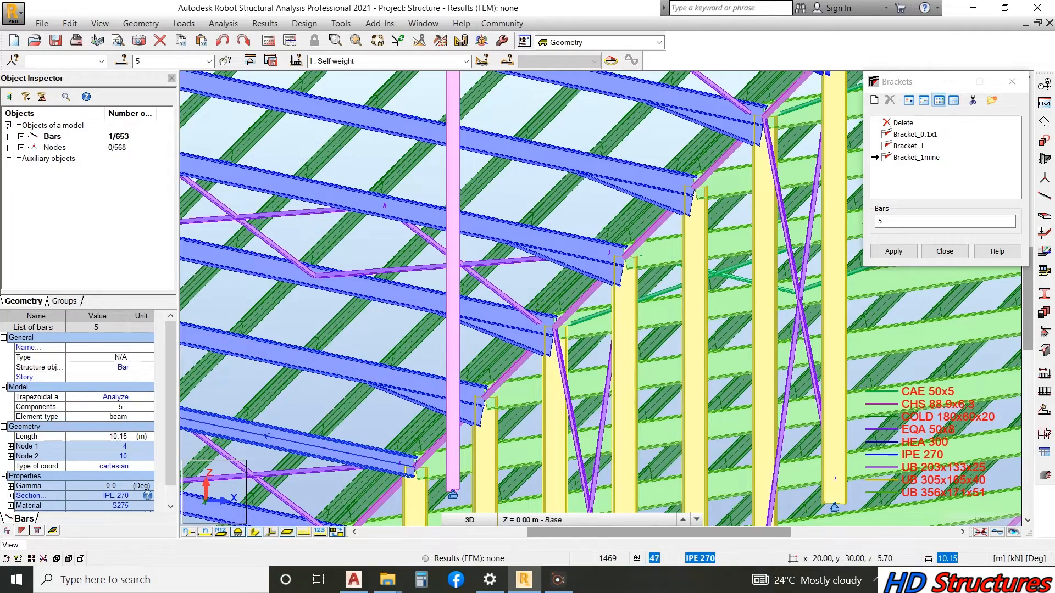
{"action": "scroll", "coordinate": [434, 385], "scroll_direction": "down", "scroll_amount": 5}
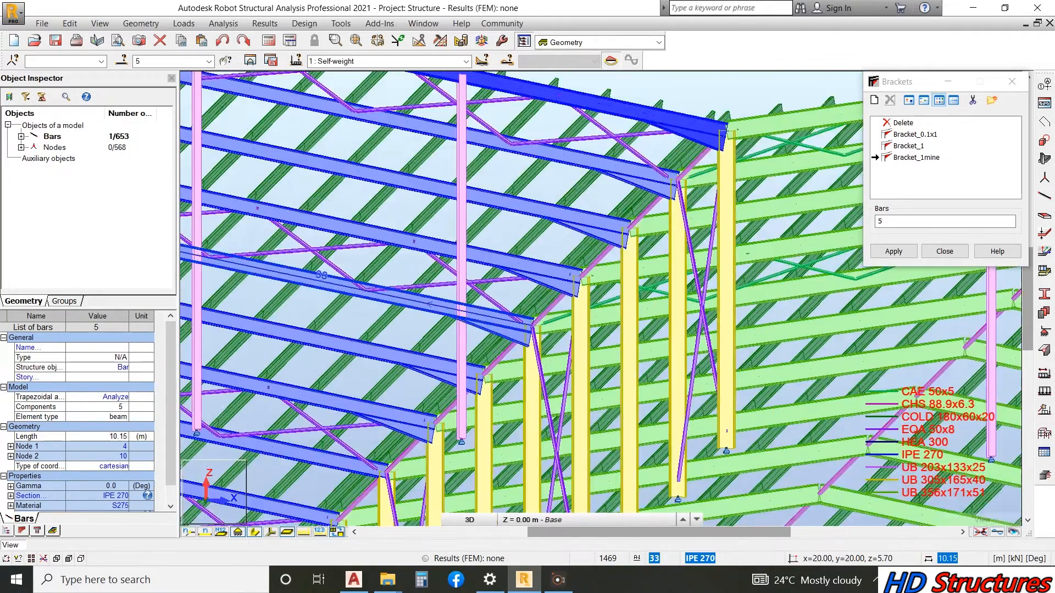
{"action": "scroll", "coordinate": [435, 379], "scroll_direction": "up", "scroll_amount": 3}
{"action": "scroll", "coordinate": [434, 423], "scroll_direction": "up", "scroll_amount": 2}
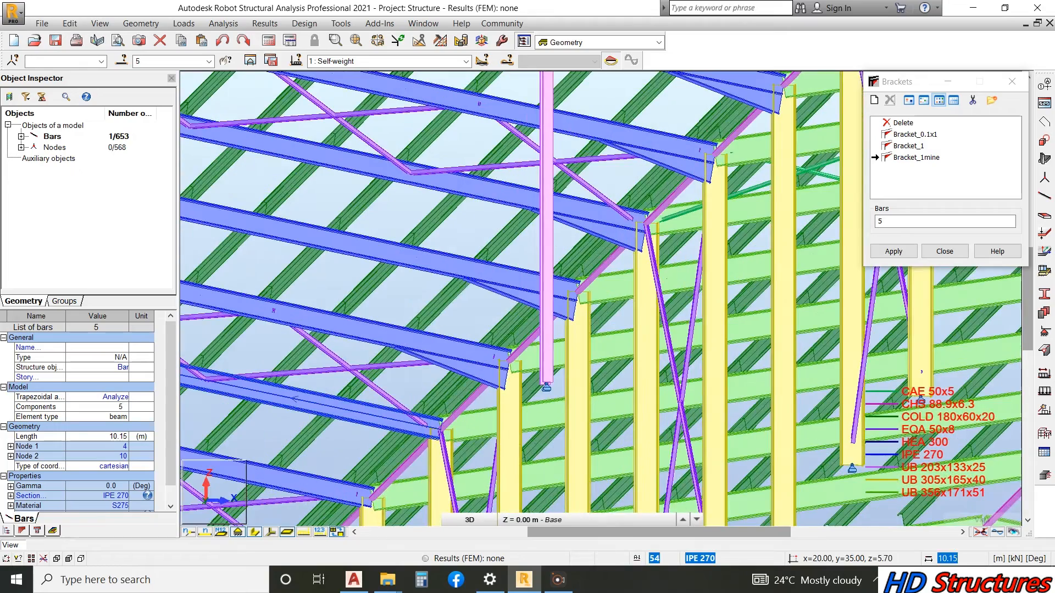
{"action": "left_click", "coordinate": [431, 426]}
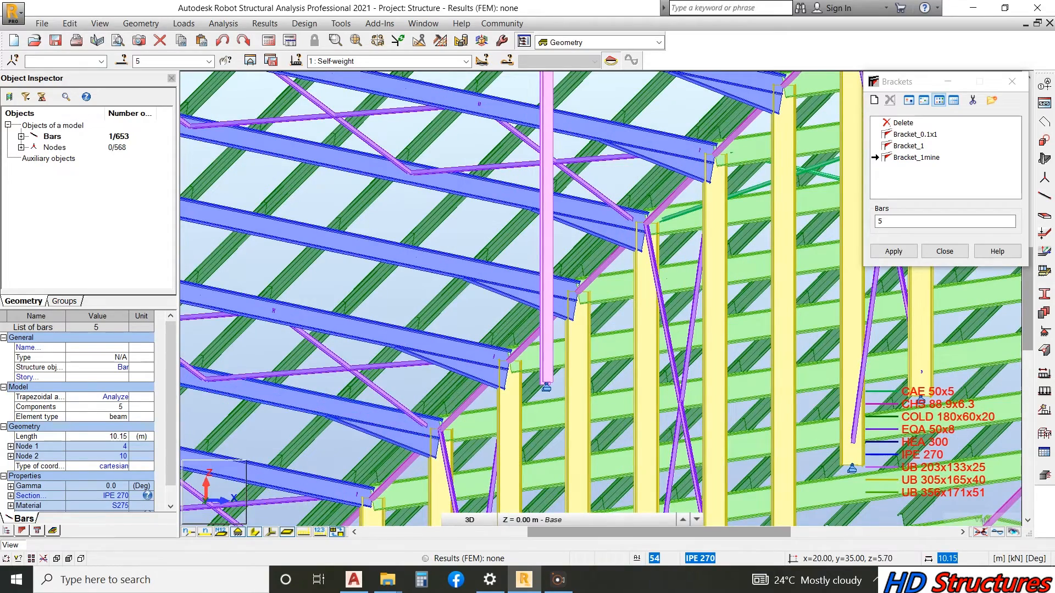
- Apply Bracket_1mine to the last IPE 270 rafters, 61, 68 and 75, at their internal column ends
{"action": "scroll", "coordinate": [524, 308], "scroll_direction": "down", "scroll_amount": 2}
{"action": "scroll", "coordinate": [373, 460], "scroll_direction": "up", "scroll_amount": 5}
{"action": "scroll", "coordinate": [494, 428], "scroll_direction": "up", "scroll_amount": 2}
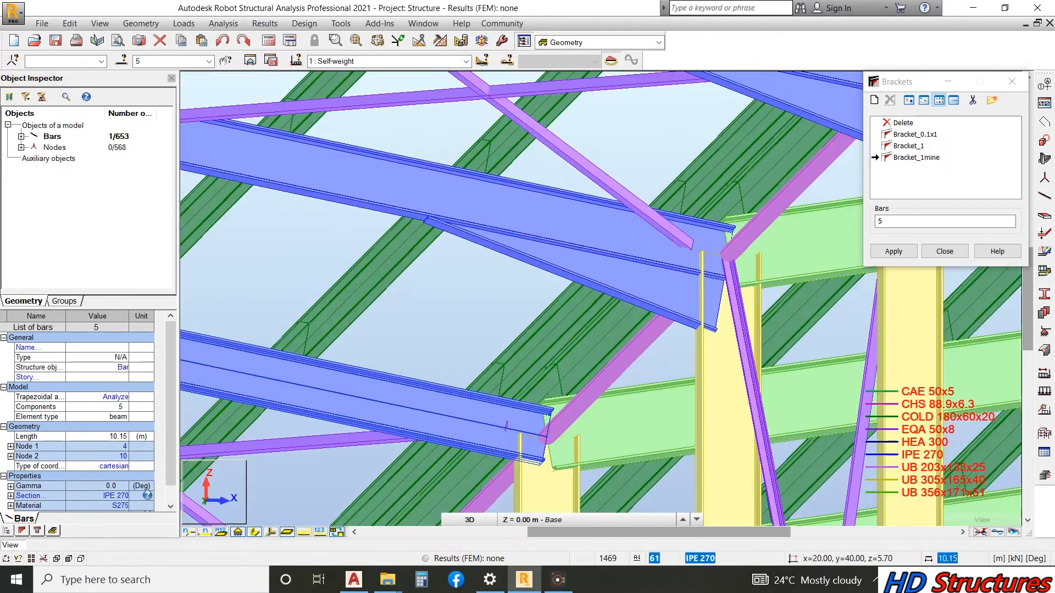
{"action": "left_click", "coordinate": [506, 426]}
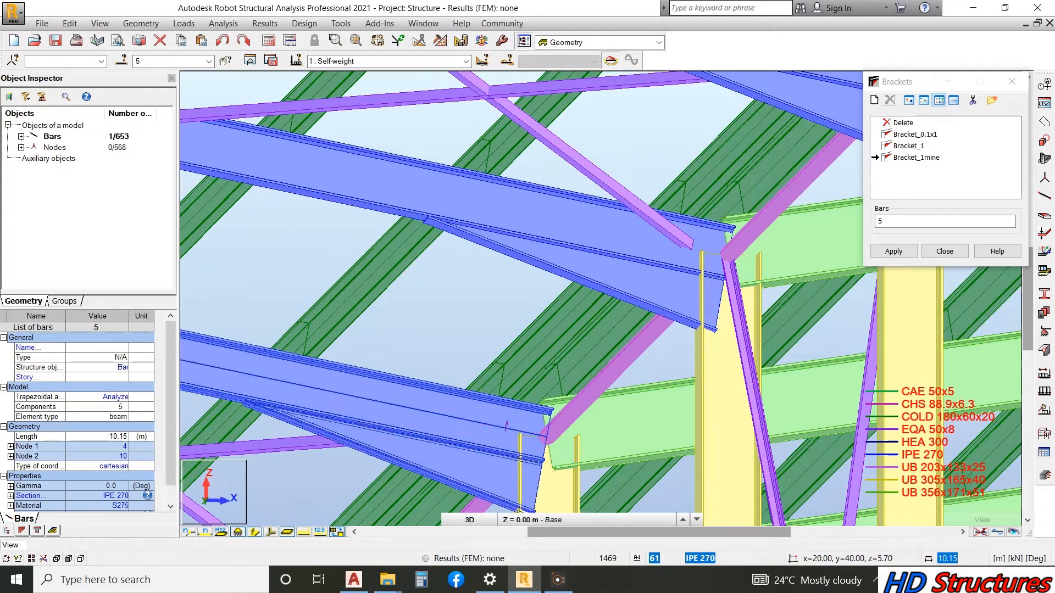
{"action": "scroll", "coordinate": [506, 425], "scroll_direction": "down", "scroll_amount": 2}
{"action": "scroll", "coordinate": [572, 323], "scroll_direction": "up", "scroll_amount": 3}
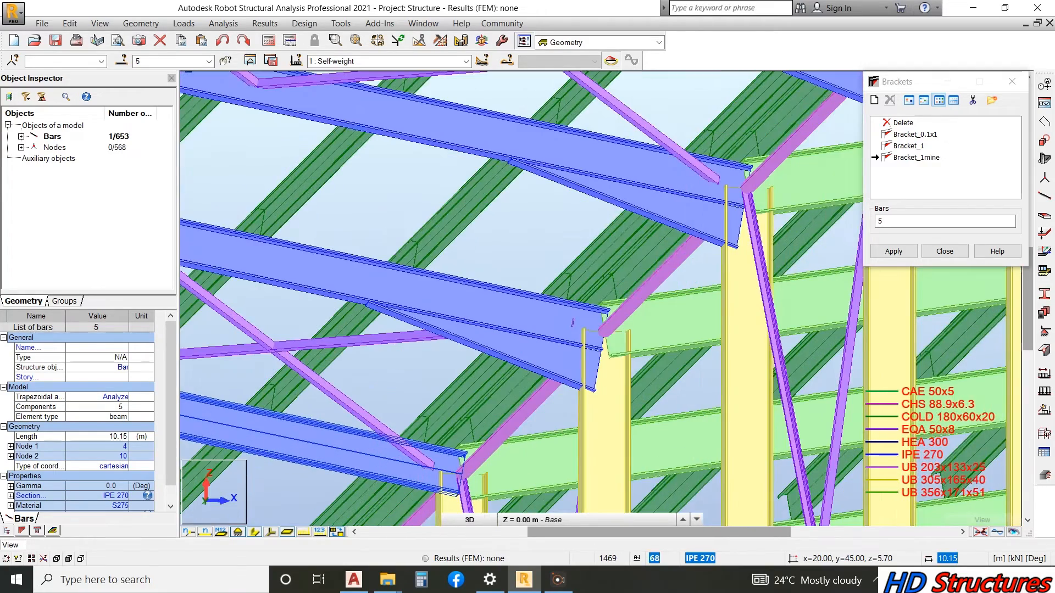
{"action": "left_click", "coordinate": [395, 460]}
{"action": "scroll", "coordinate": [396, 440], "scroll_direction": "down", "scroll_amount": 5}
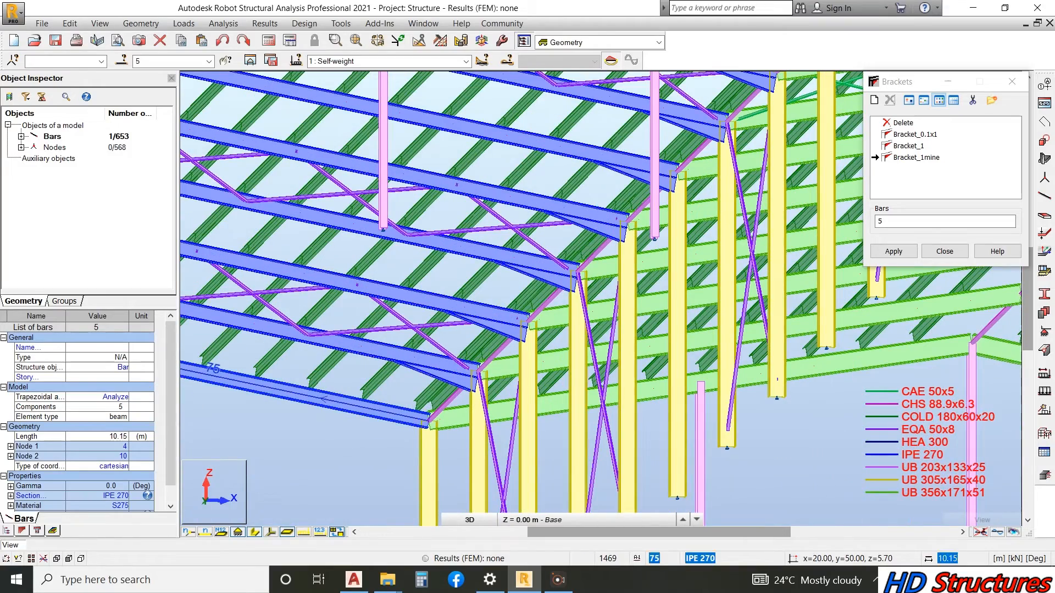
{"action": "left_click", "coordinate": [367, 409]}
{"action": "scroll", "coordinate": [351, 379], "scroll_direction": "down", "scroll_amount": 5}
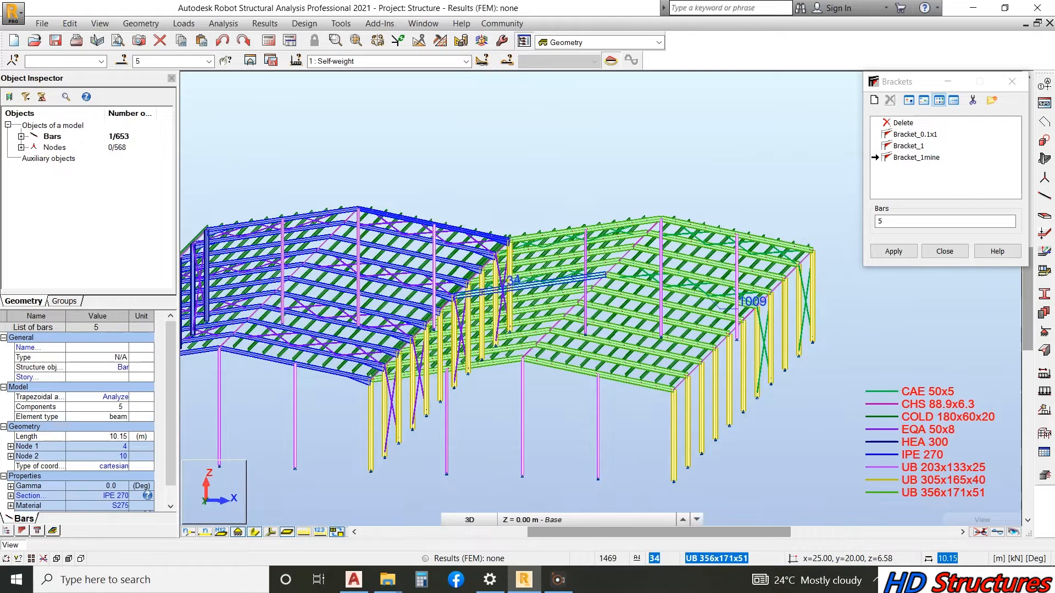
- Apply Bracket_1mine to the first two UB 356x171x51 rafters on the other side of the internal column line
{"action": "scroll", "coordinate": [448, 218], "scroll_direction": "down", "scroll_amount": 3}
{"action": "scroll", "coordinate": [434, 219], "scroll_direction": "down", "scroll_amount": 3}
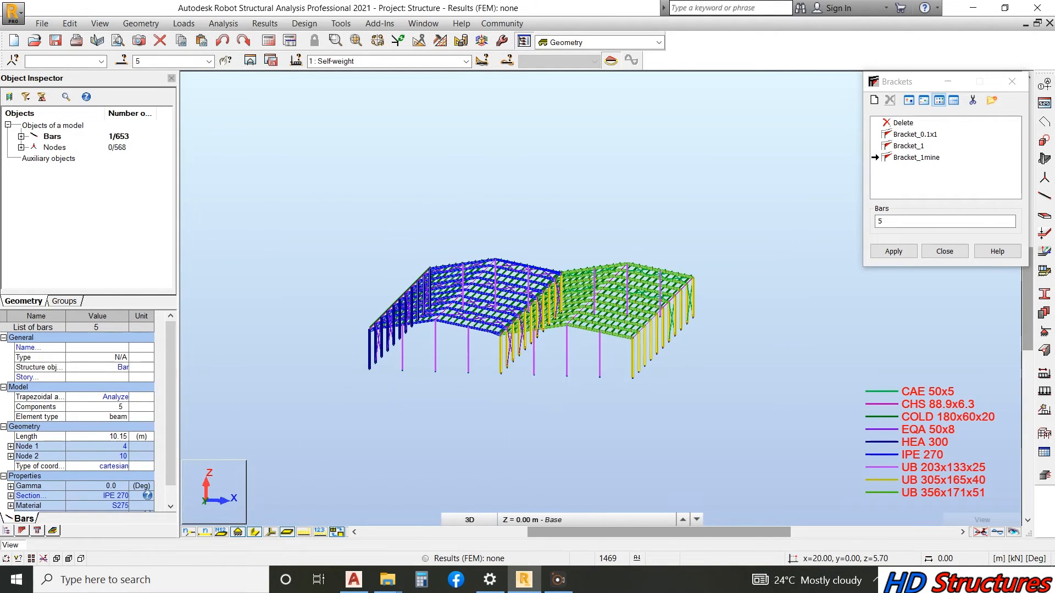
{"action": "right_click", "coordinate": [486, 223]}
{"action": "left_click", "coordinate": [520, 278]}
{"action": "mouse_move", "coordinate": [520, 278]}
{"action": "left_mouse_down"}
{"action": "mouse_move", "coordinate": [506, 259]}
{"action": "mouse_move", "coordinate": [459, 245]}
{"action": "mouse_move", "coordinate": [539, 269]}
{"action": "left_mouse_up"}
{"action": "scroll", "coordinate": [539, 269], "scroll_direction": "up", "scroll_amount": 6}
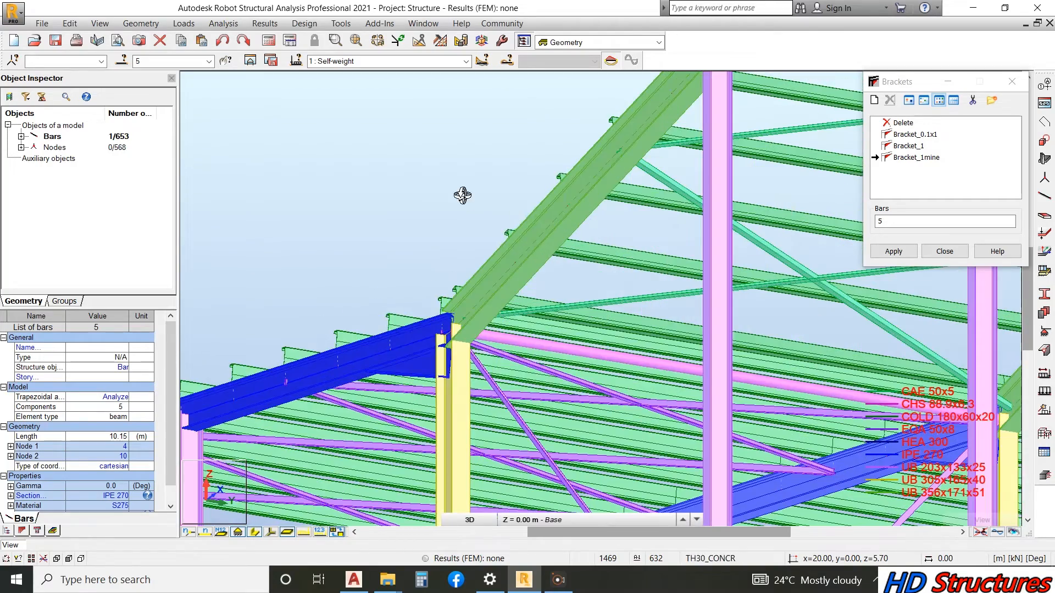
{"action": "right_click", "coordinate": [467, 201]}
{"action": "left_click", "coordinate": [427, 219]}
{"action": "left_click", "coordinate": [902, 158]}
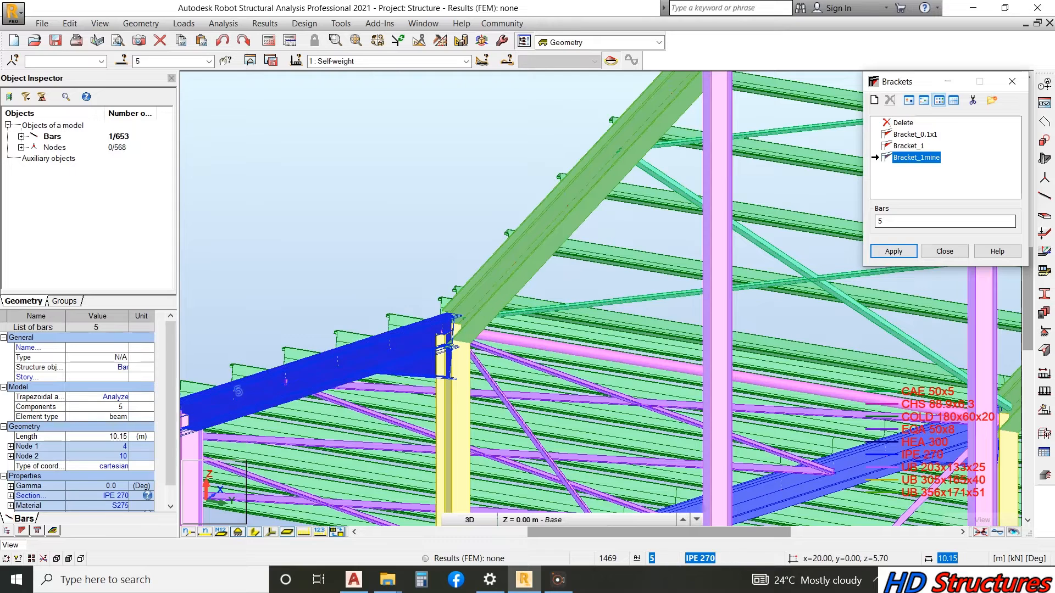
{"action": "left_click", "coordinate": [481, 310]}
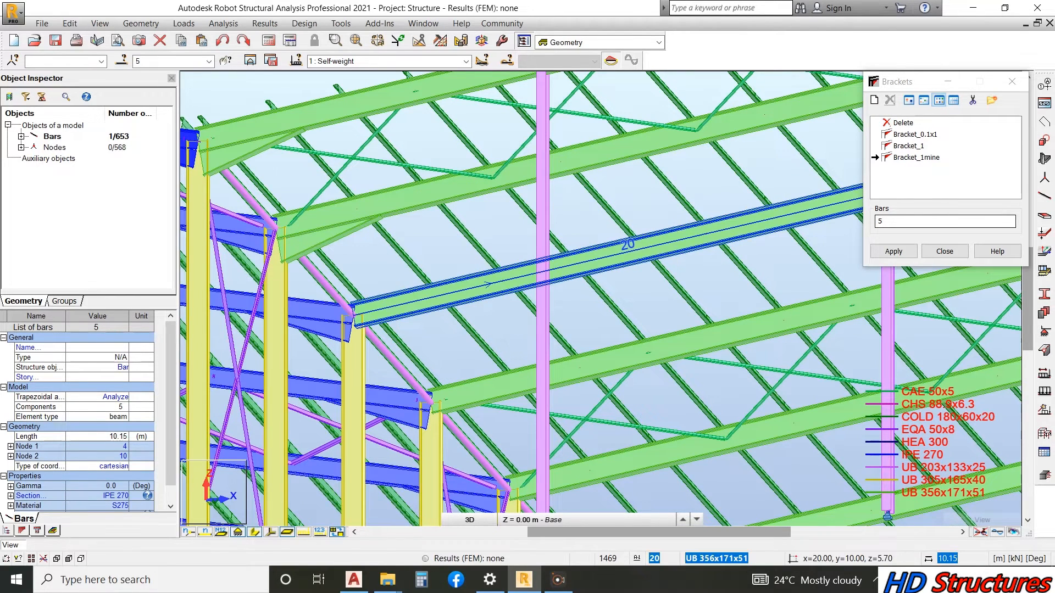
- Apply Bracket_1mine to UB 356x171x51 rafters 20 and 27 at their internal column ends
{"action": "left_click", "coordinate": [409, 303]}
{"action": "scroll", "coordinate": [412, 302], "scroll_direction": "down", "scroll_amount": 5}
{"action": "scroll", "coordinate": [466, 363], "scroll_direction": "up", "scroll_amount": 6}
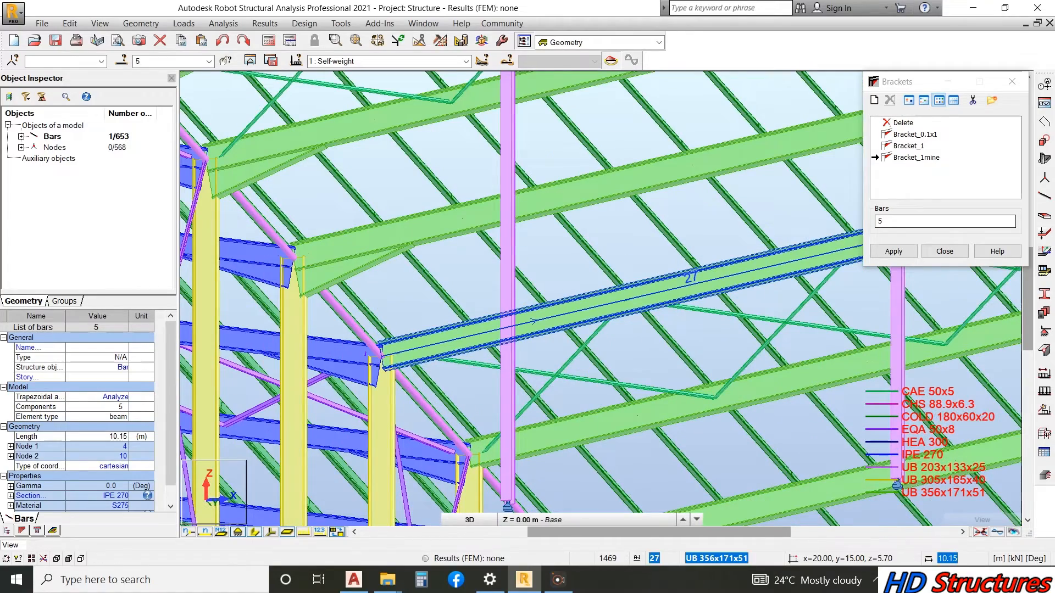
{"action": "left_click", "coordinate": [433, 346]}
{"action": "scroll", "coordinate": [434, 346], "scroll_direction": "down", "scroll_amount": 5}
{"action": "scroll", "coordinate": [463, 394], "scroll_direction": "up", "scroll_amount": 3}
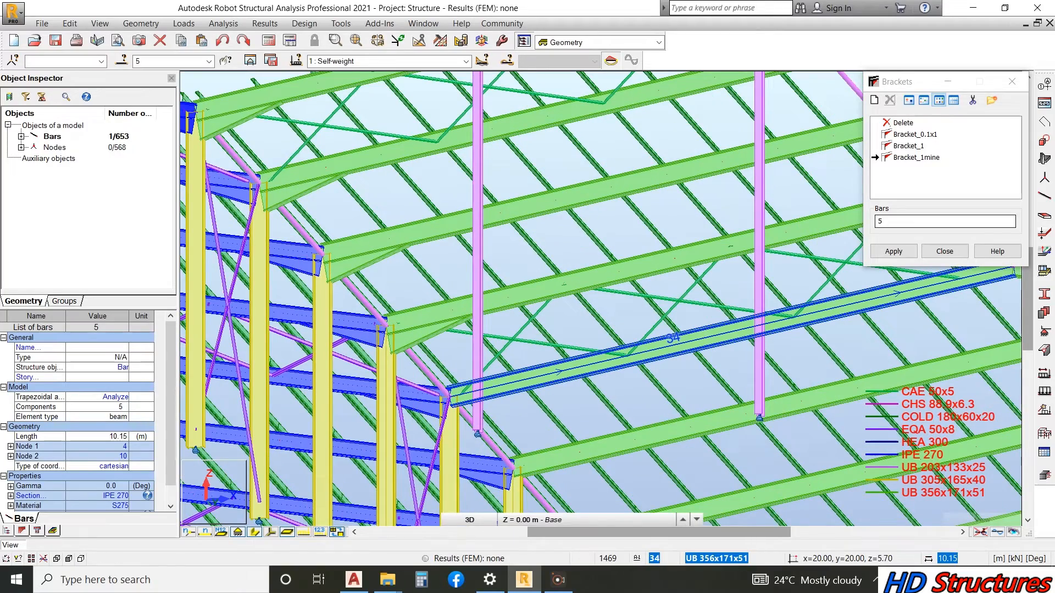
- Apply Bracket_1mine to UB 356x171x51 rafter 34 and the next rafter at their internal column ends
{"action": "left_click", "coordinate": [466, 393]}
{"action": "scroll", "coordinate": [466, 392], "scroll_direction": "down", "scroll_amount": 5}
{"action": "scroll", "coordinate": [489, 409], "scroll_direction": "up", "scroll_amount": 5}
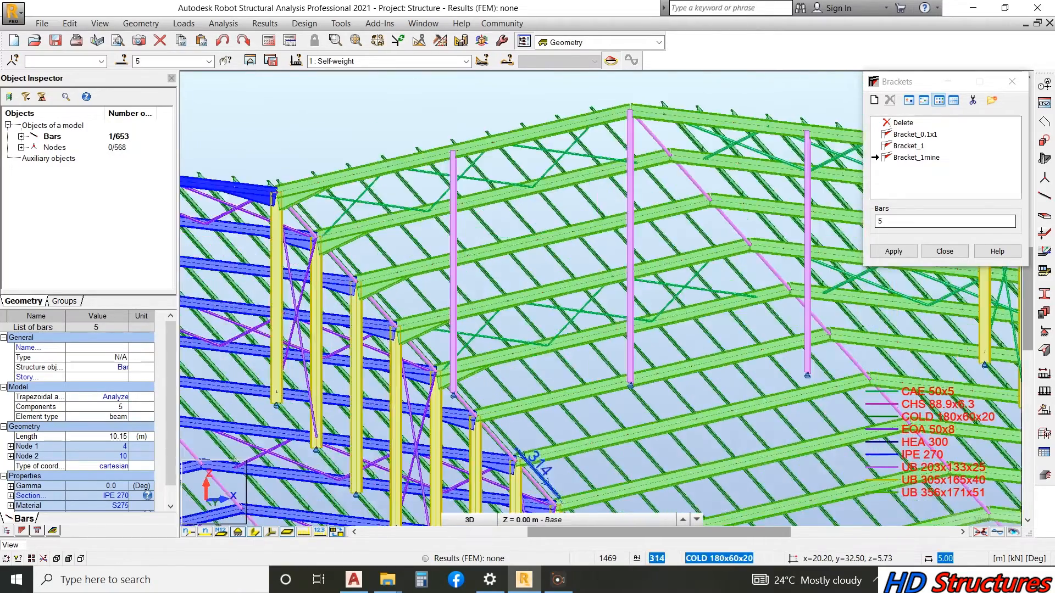
{"action": "left_click", "coordinate": [489, 410]}
{"action": "scroll", "coordinate": [489, 409], "scroll_direction": "down", "scroll_amount": 5}
{"action": "scroll", "coordinate": [519, 428], "scroll_direction": "up", "scroll_amount": 4}
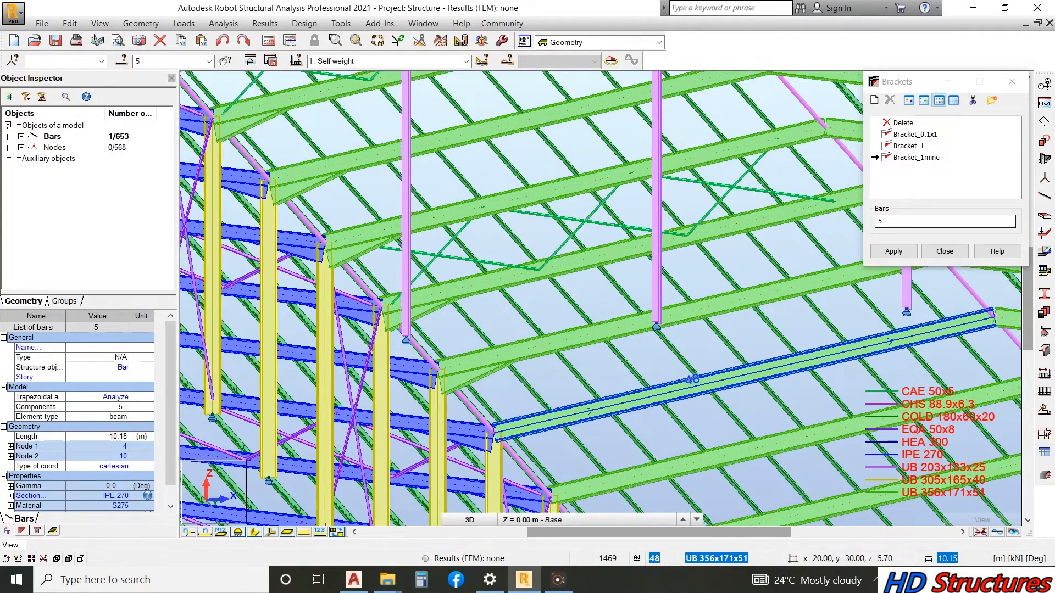
- Apply Bracket_1mine to UB 356x171x51 rafters 48 and 55 at their internal column ends
{"action": "left_click", "coordinate": [497, 432]}
{"action": "scroll", "coordinate": [497, 431], "scroll_direction": "down", "scroll_amount": 5}
{"action": "scroll", "coordinate": [561, 383], "scroll_direction": "up", "scroll_amount": 4}
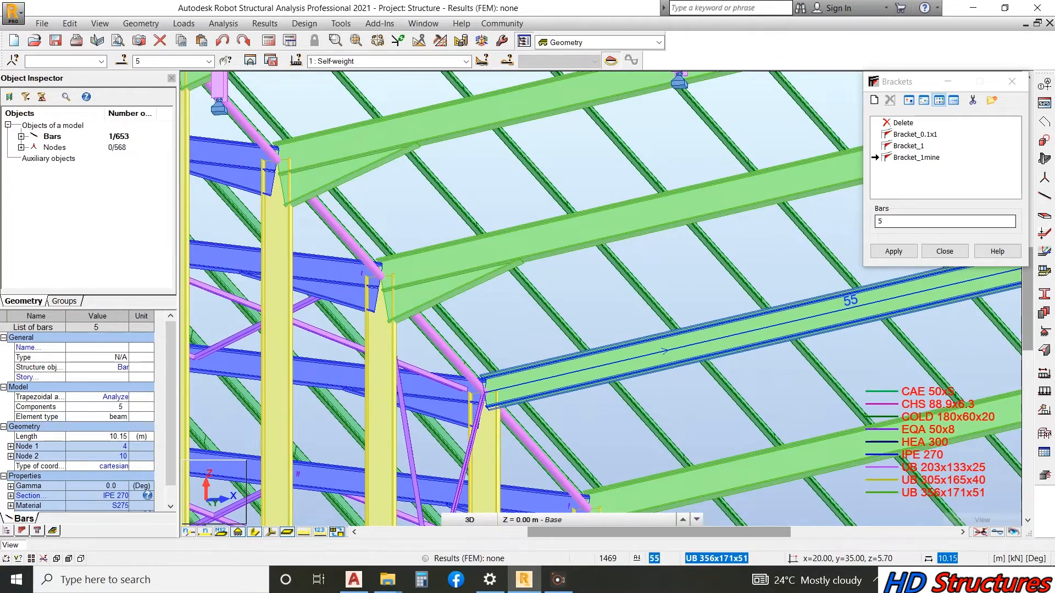
{"action": "scroll", "coordinate": [480, 384], "scroll_direction": "down", "scroll_amount": 4}
{"action": "scroll", "coordinate": [536, 434], "scroll_direction": "up", "scroll_amount": 2}
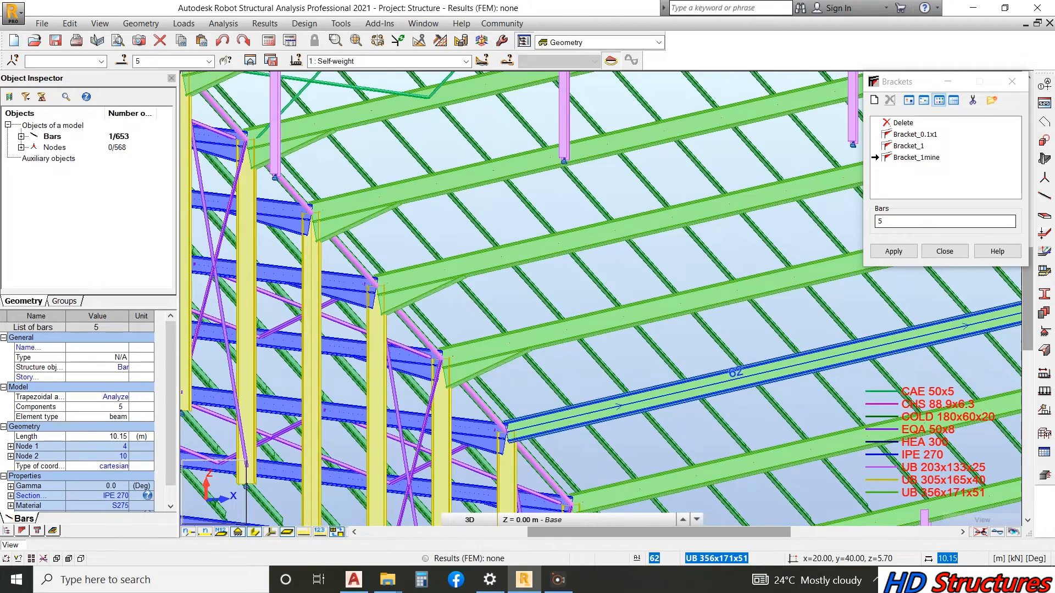
- Apply Bracket_1mine to UB 356x171x51 rafters 62, 69 and 76 at their internal column ends
{"action": "scroll", "coordinate": [535, 434], "scroll_direction": "down", "scroll_amount": 5}
{"action": "scroll", "coordinate": [560, 484], "scroll_direction": "up", "scroll_amount": 4}
{"action": "scroll", "coordinate": [472, 280], "scroll_direction": "up", "scroll_amount": 3}
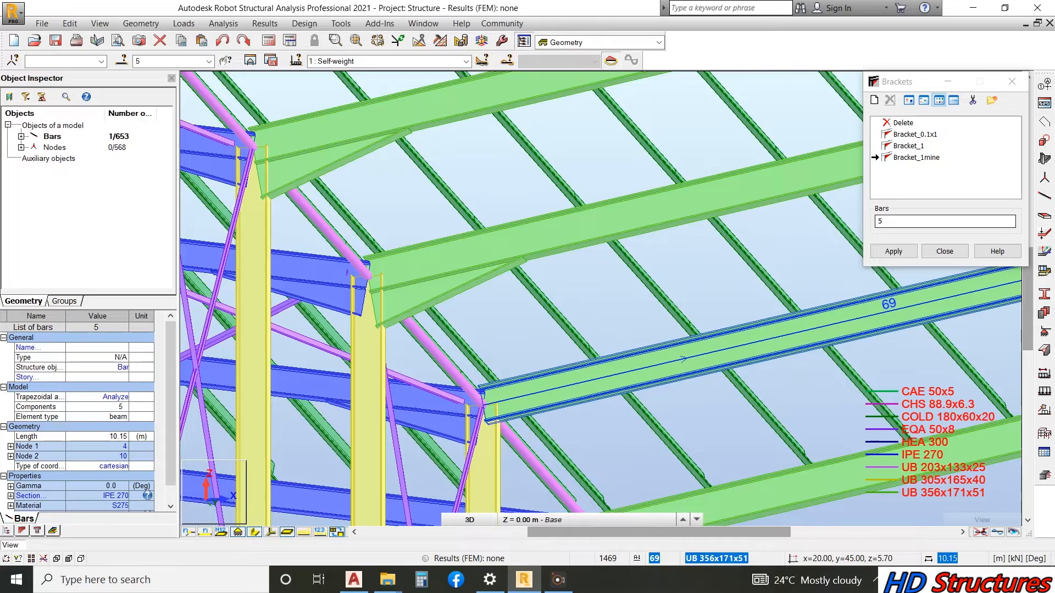
{"action": "scroll", "coordinate": [604, 428], "scroll_direction": "down", "scroll_amount": 2}
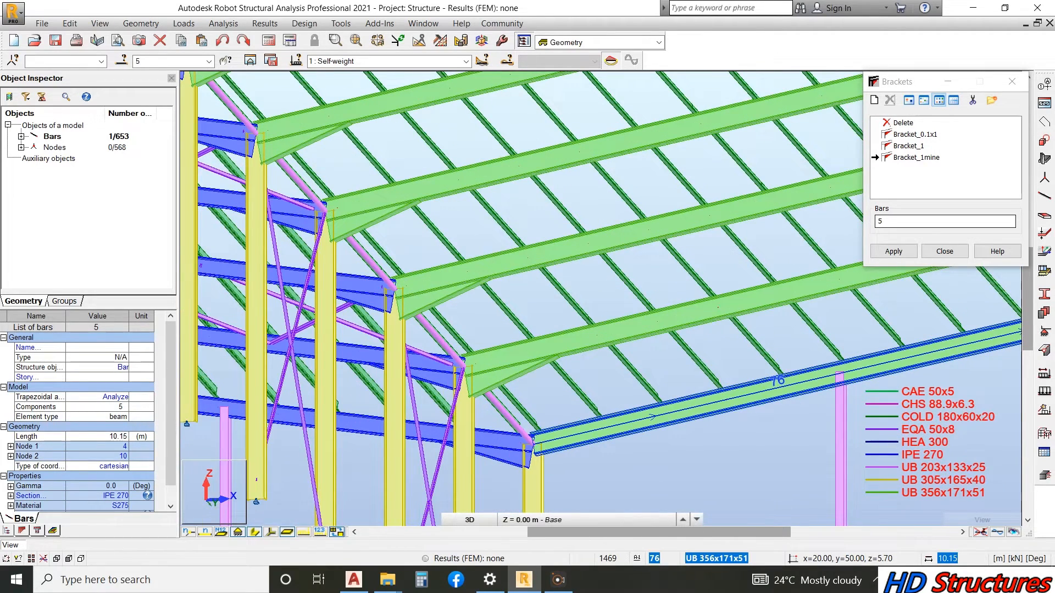
{"action": "scroll", "coordinate": [654, 418], "scroll_direction": "down", "scroll_amount": 5}
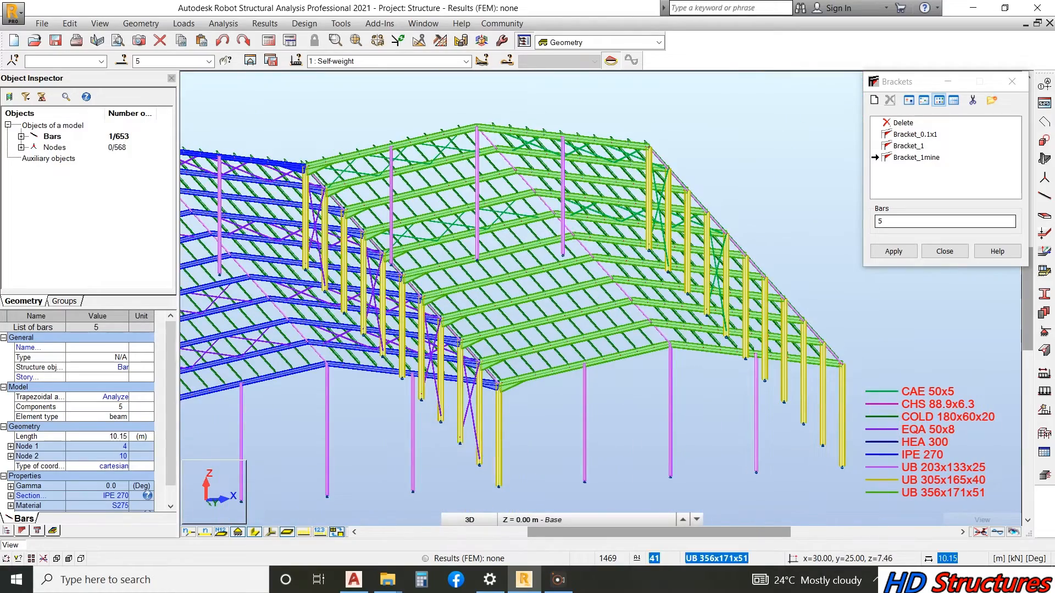
- Apply Bracket_1mine at the outer column ends of the first UB 356x171x51 gable rafter and rafter 14
{"action": "scroll", "coordinate": [608, 343], "scroll_direction": "down", "scroll_amount": 1}
{"action": "right_click", "coordinate": [604, 141]}
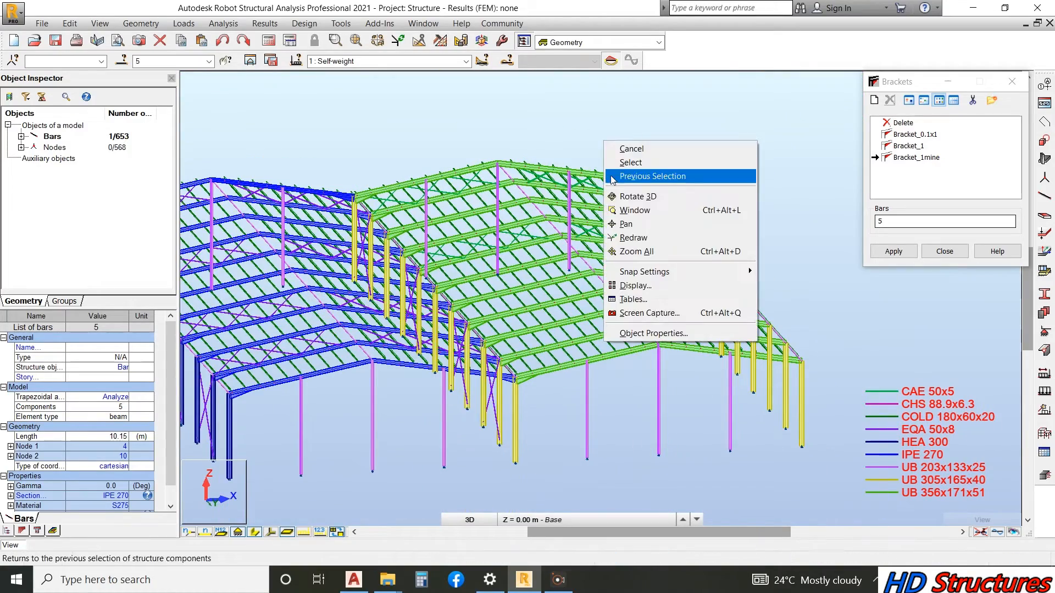
{"action": "left_click", "coordinate": [628, 197]}
{"action": "mouse_move", "coordinate": [549, 240]}
{"action": "left_mouse_down"}
{"action": "mouse_move", "coordinate": [558, 257]}
{"action": "mouse_move", "coordinate": [578, 244]}
{"action": "mouse_move", "coordinate": [542, 247]}
{"action": "left_mouse_up"}
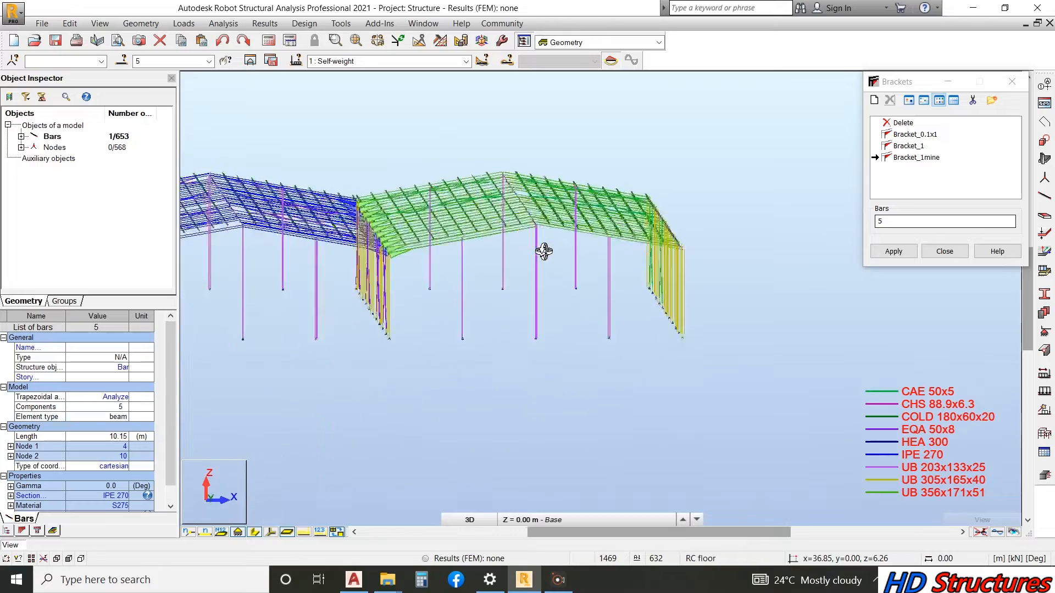
{"action": "scroll", "coordinate": [497, 263], "scroll_direction": "up", "scroll_amount": 5}
{"action": "scroll", "coordinate": [510, 261], "scroll_direction": "down", "scroll_amount": 4}
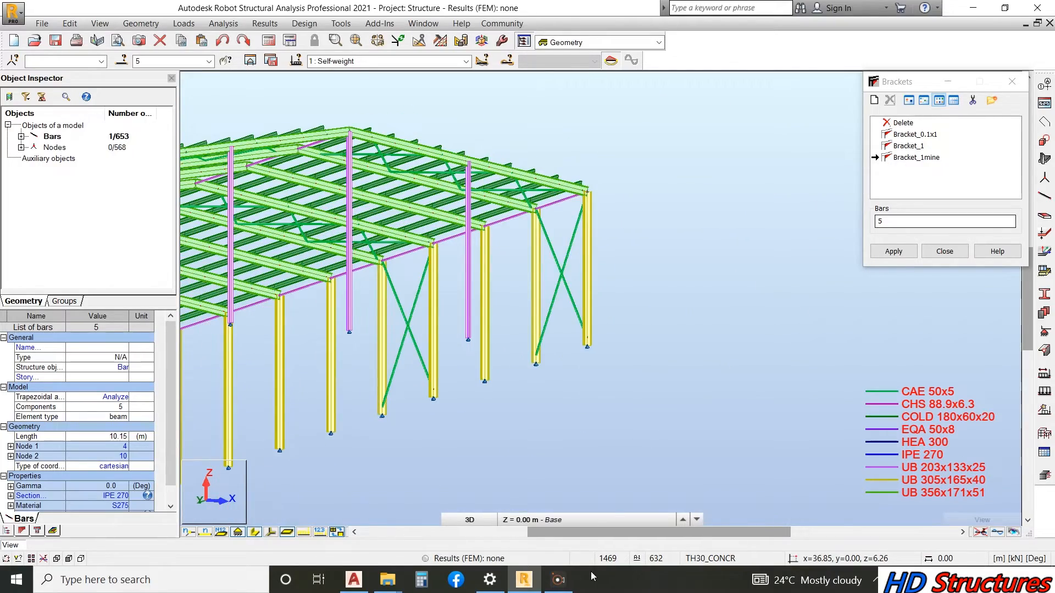
{"action": "scroll", "coordinate": [361, 249], "scroll_direction": "up", "scroll_amount": 5}
{"action": "left_click", "coordinate": [349, 279]}
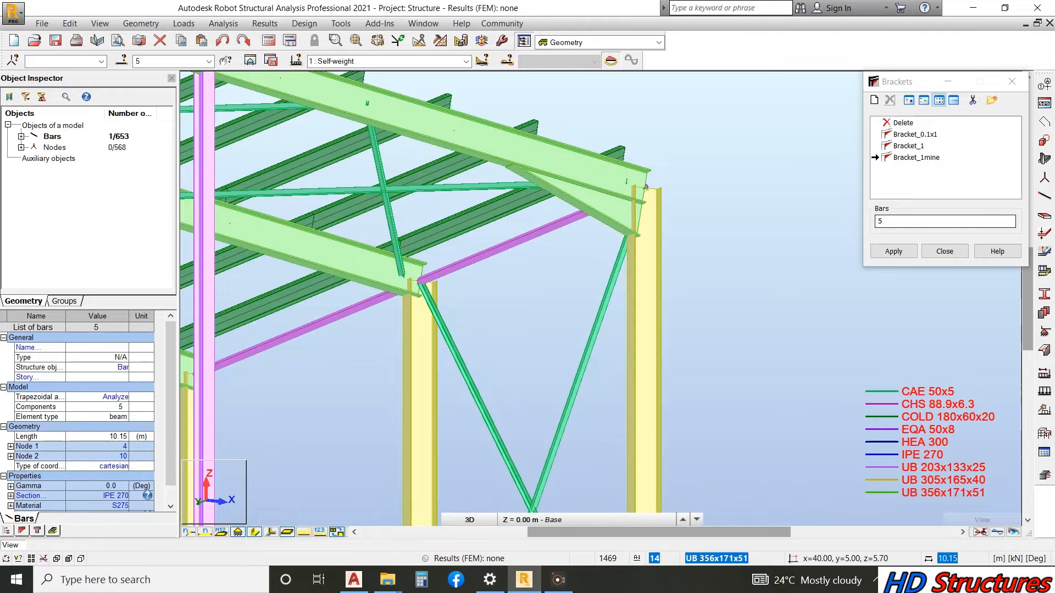
{"action": "scroll", "coordinate": [423, 291], "scroll_direction": "down", "scroll_amount": 5}
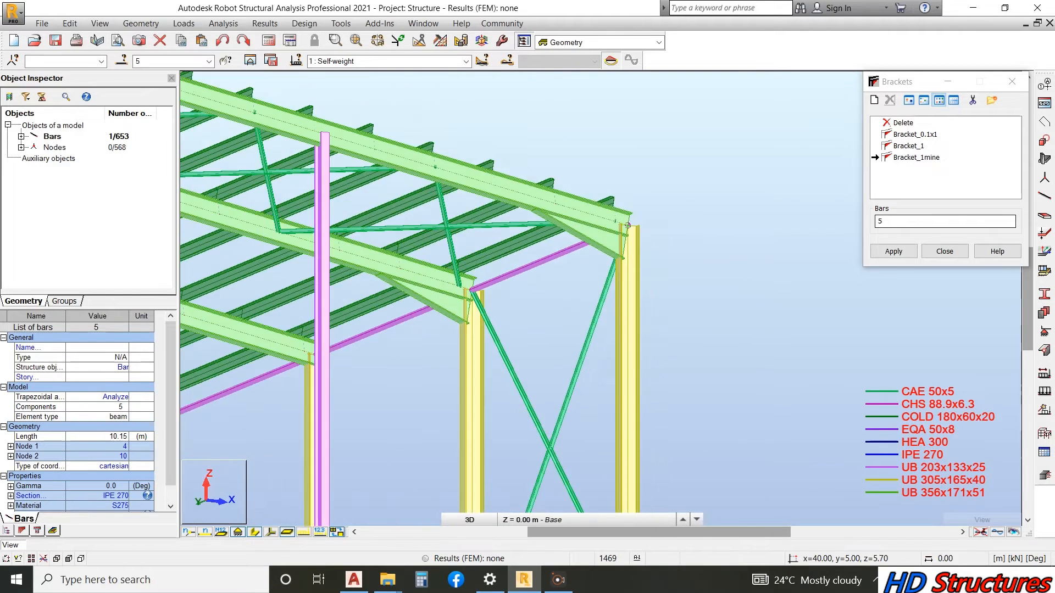
- Apply Bracket_1mine to UB 356x171x51 rafters 21 and 28 at their outer column ends
{"action": "scroll", "coordinate": [301, 355], "scroll_direction": "up", "scroll_amount": 3}
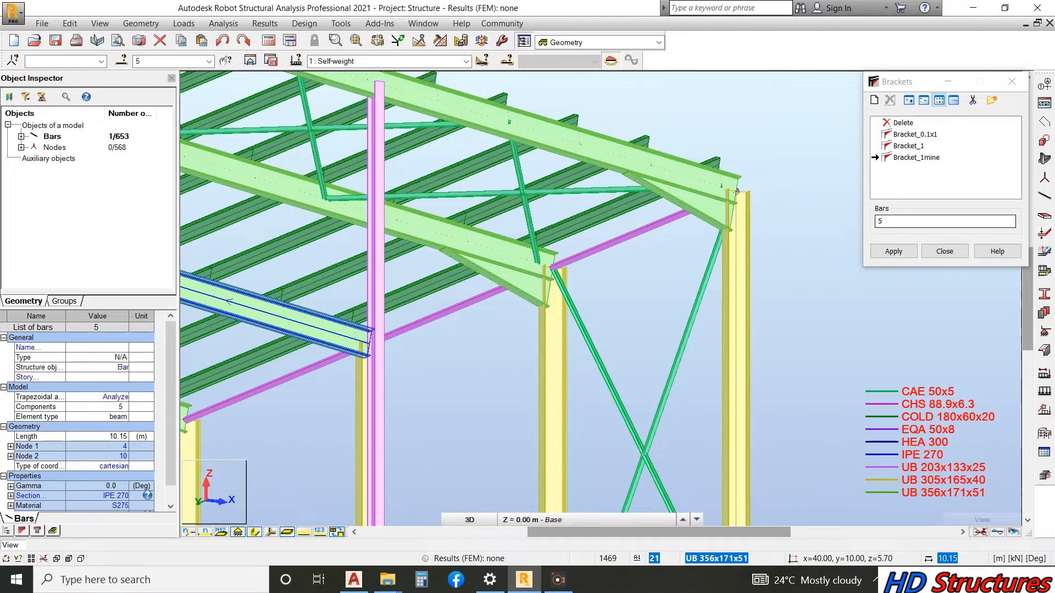
{"action": "scroll", "coordinate": [652, 228], "scroll_direction": "down", "scroll_amount": 2}
{"action": "scroll", "coordinate": [286, 355], "scroll_direction": "up", "scroll_amount": 5}
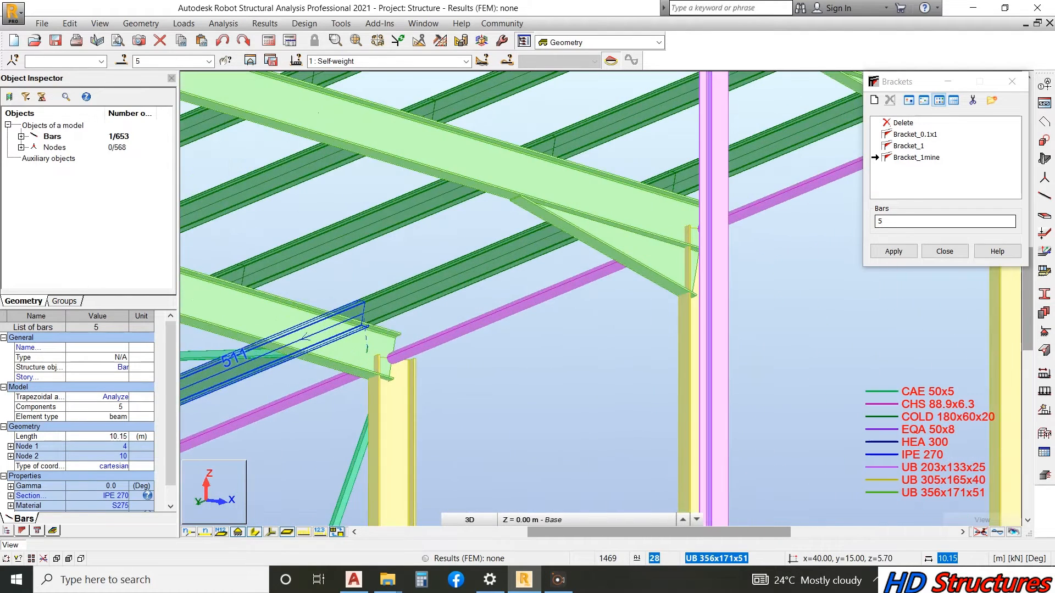
{"action": "scroll", "coordinate": [599, 379], "scroll_direction": "down", "scroll_amount": 5}
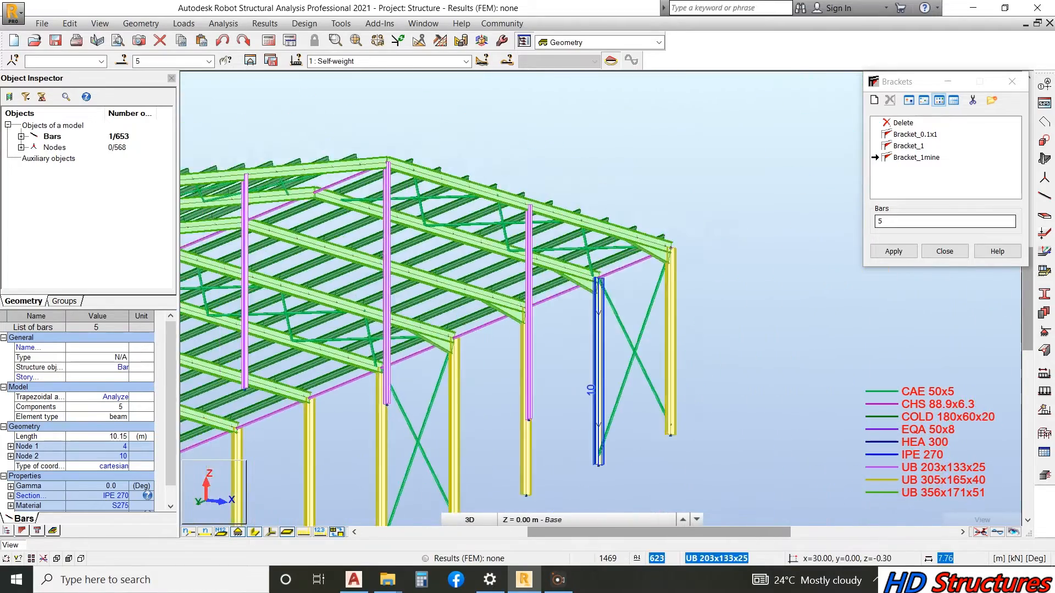
- Apply Bracket_1mine to UB 356x171x51 rafters 35 and 42 at their outer column ends
{"action": "scroll", "coordinate": [623, 242], "scroll_direction": "up", "scroll_amount": 4}
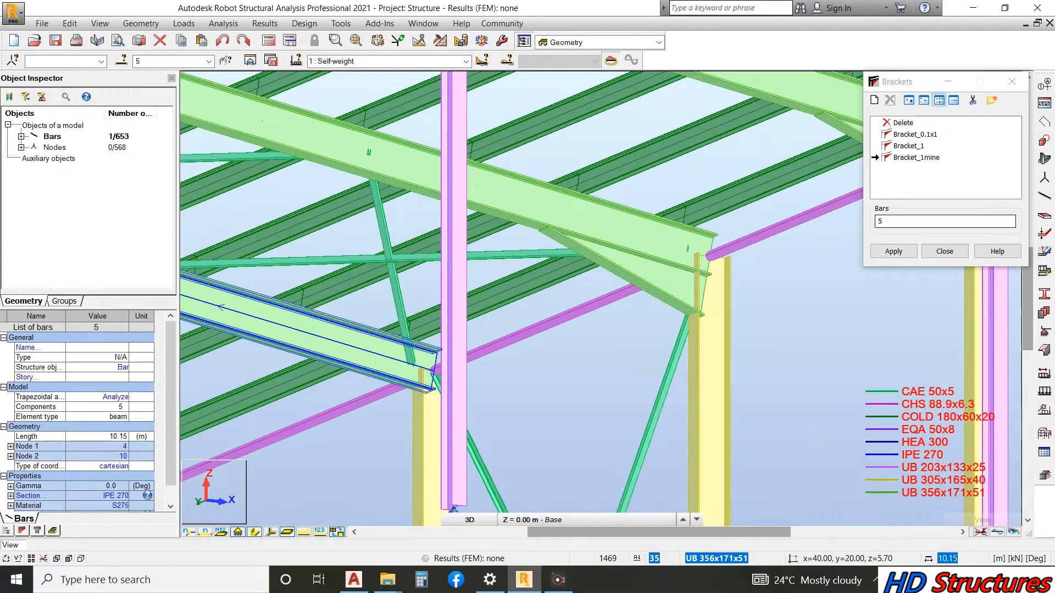
{"action": "left_click", "coordinate": [399, 351]}
{"action": "scroll", "coordinate": [403, 351], "scroll_direction": "down", "scroll_amount": 3}
{"action": "middle_click_drag", "start_coordinate": [404, 352], "coordinate": [588, 269]}
{"action": "scroll", "coordinate": [448, 357], "scroll_direction": "up", "scroll_amount": 4}
{"action": "scroll", "coordinate": [421, 280], "scroll_direction": "up", "scroll_amount": 1}
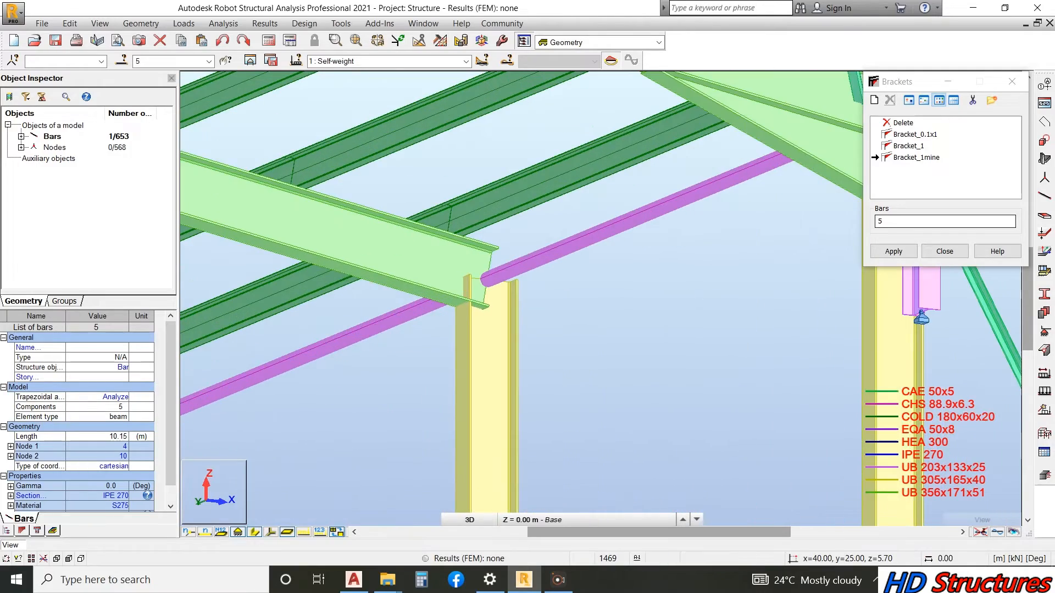
{"action": "left_click", "coordinate": [422, 279]}
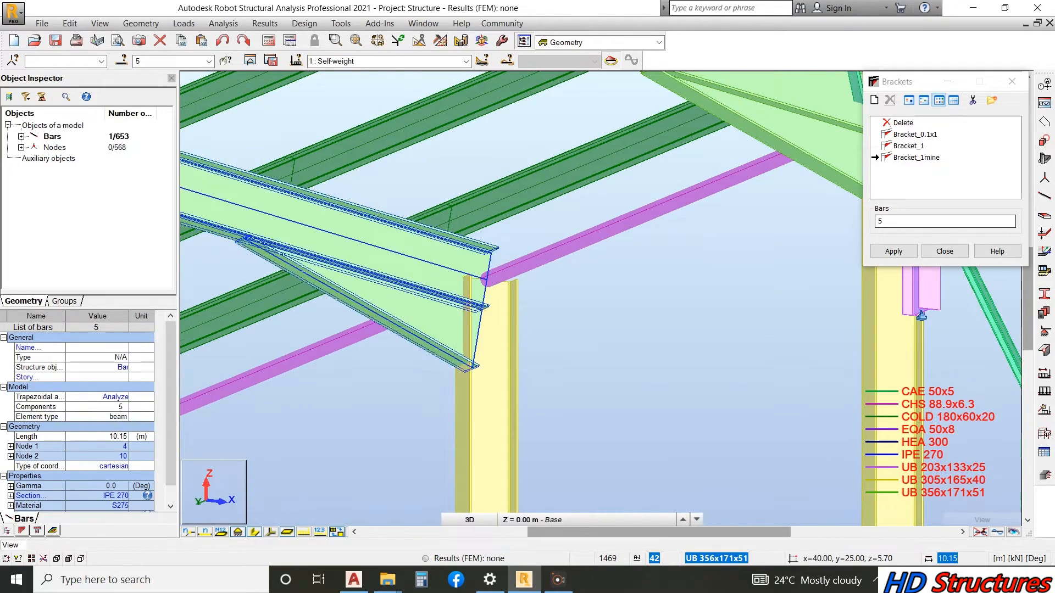
- Apply Bracket_1mine to UB 356x171x51 rafters 49 and 56 at their outer column ends
{"action": "scroll", "coordinate": [421, 280], "scroll_direction": "down", "scroll_amount": 4}
{"action": "middle_click_drag", "start_coordinate": [422, 279], "coordinate": [507, 267]}
{"action": "scroll", "coordinate": [292, 348], "scroll_direction": "up", "scroll_amount": 3}
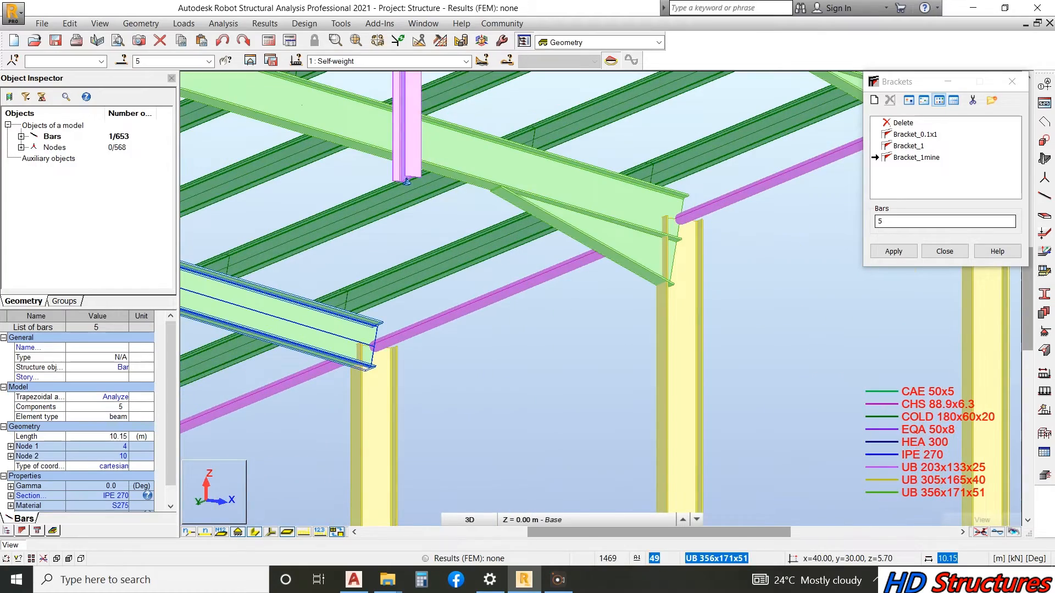
{"action": "left_click", "coordinate": [305, 330]}
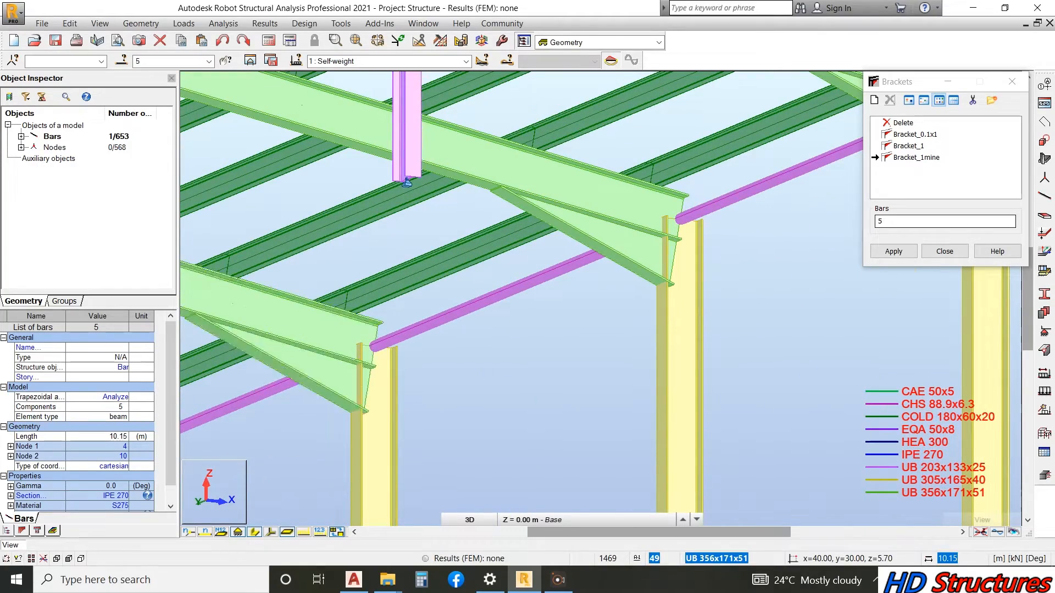
{"action": "scroll", "coordinate": [305, 330], "scroll_direction": "down", "scroll_amount": 5}
{"action": "scroll", "coordinate": [333, 286], "scroll_direction": "up", "scroll_amount": 2}
{"action": "scroll", "coordinate": [443, 361], "scroll_direction": "up", "scroll_amount": 3}
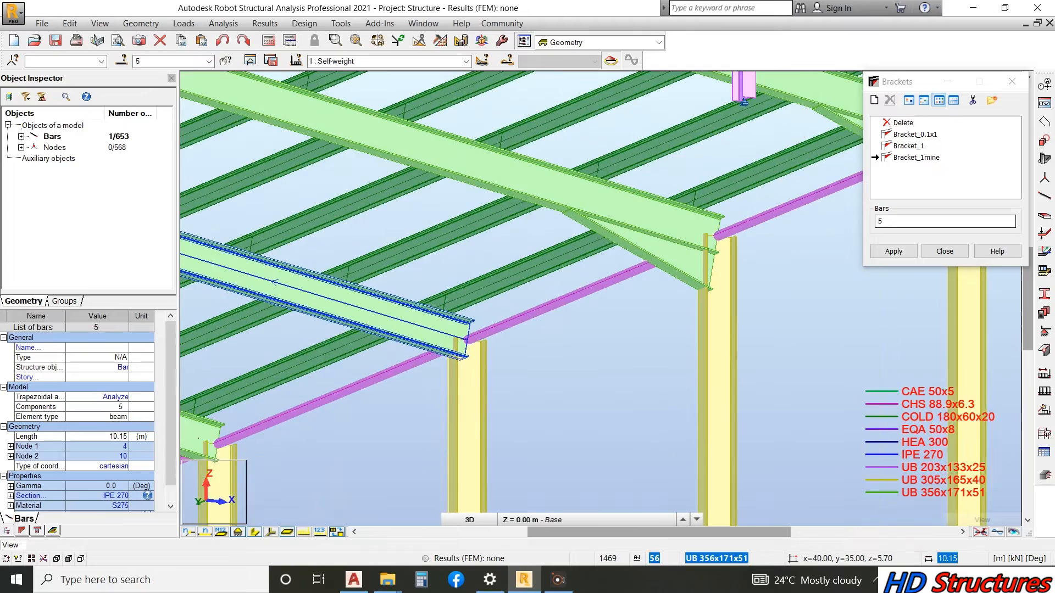
{"action": "left_click", "coordinate": [437, 342]}
- Apply Bracket_1mine to UB 356x171x51 rafters 63 and 70 at their outer column ends
{"action": "scroll", "coordinate": [443, 346], "scroll_direction": "down", "scroll_amount": 4}
{"action": "scroll", "coordinate": [349, 411], "scroll_direction": "up", "scroll_amount": 5}
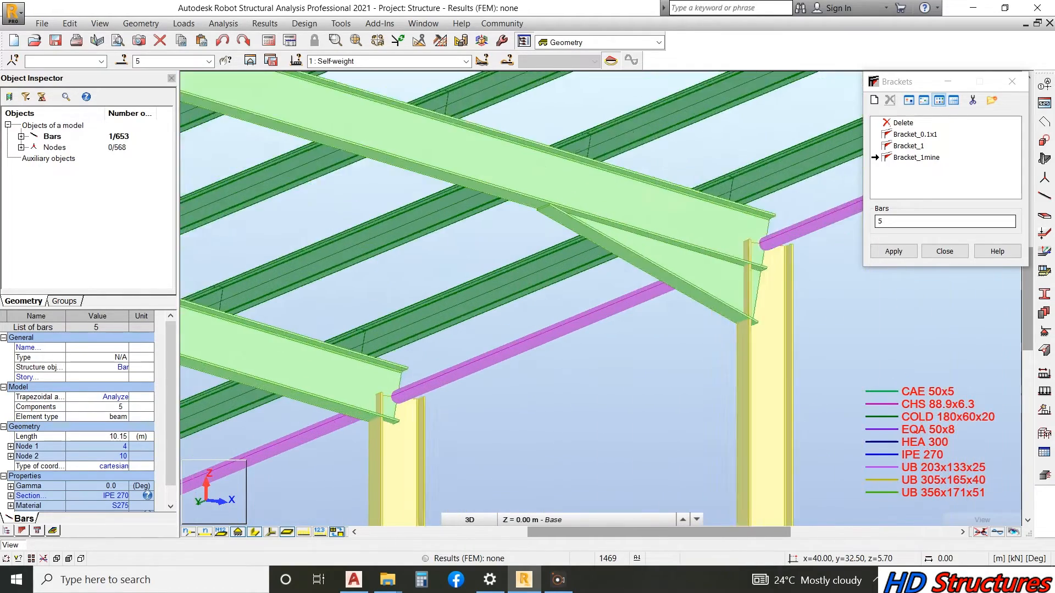
{"action": "scroll", "coordinate": [350, 407], "scroll_direction": "up", "scroll_amount": 2}
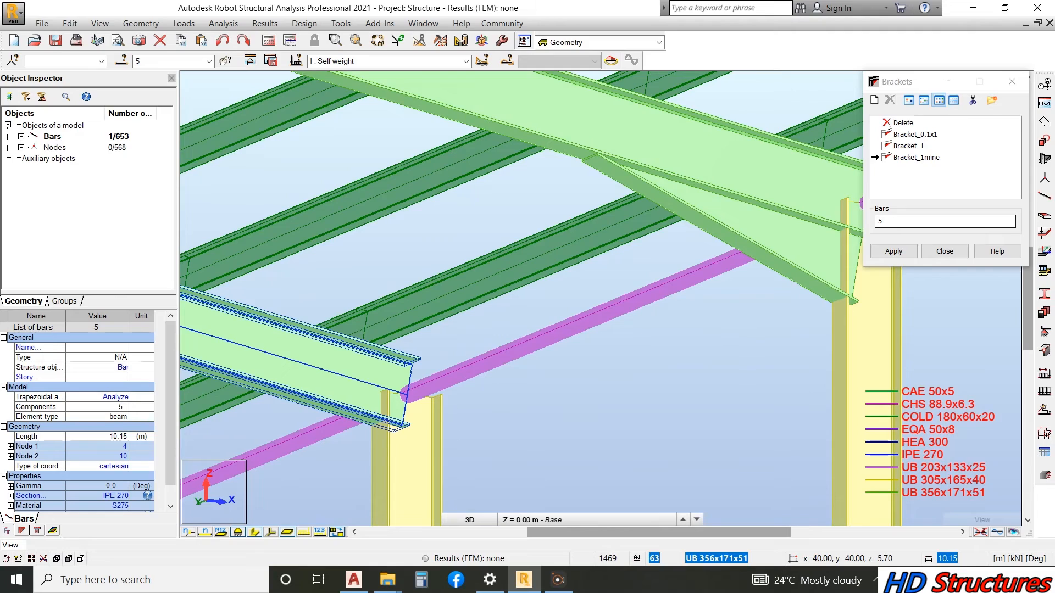
{"action": "left_click", "coordinate": [384, 388]}
{"action": "scroll", "coordinate": [385, 388], "scroll_direction": "down", "scroll_amount": 5}
{"action": "scroll", "coordinate": [350, 397], "scroll_direction": "up", "scroll_amount": 1}
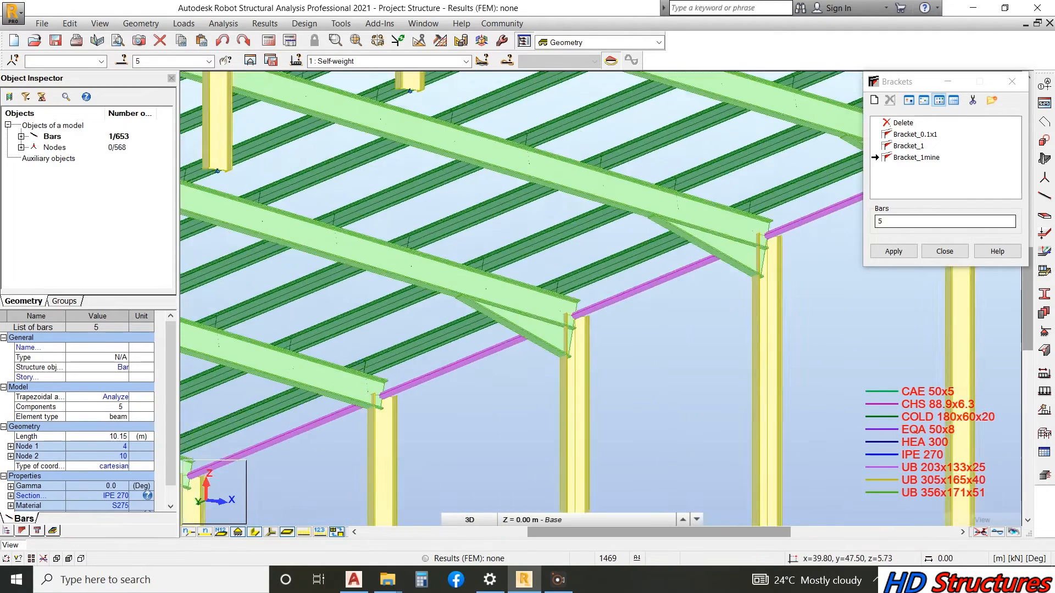
{"action": "scroll", "coordinate": [334, 407], "scroll_direction": "up", "scroll_amount": 3}
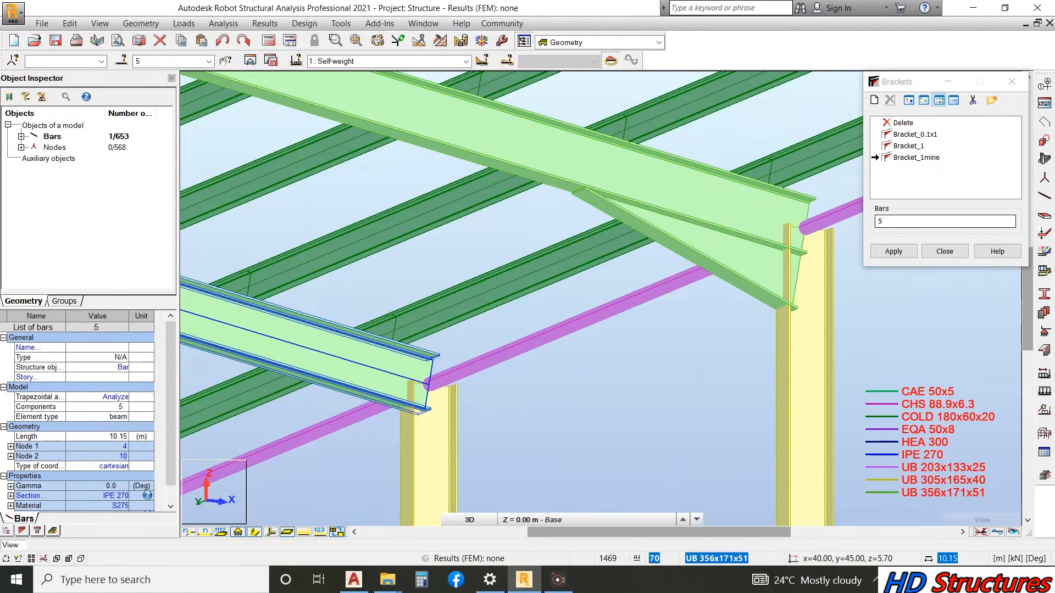
- Apply Bracket_1mine to UB 356x171x51 rafter 77, the last one, at its outer column end
{"action": "scroll", "coordinate": [511, 324], "scroll_direction": "down", "scroll_amount": 4}
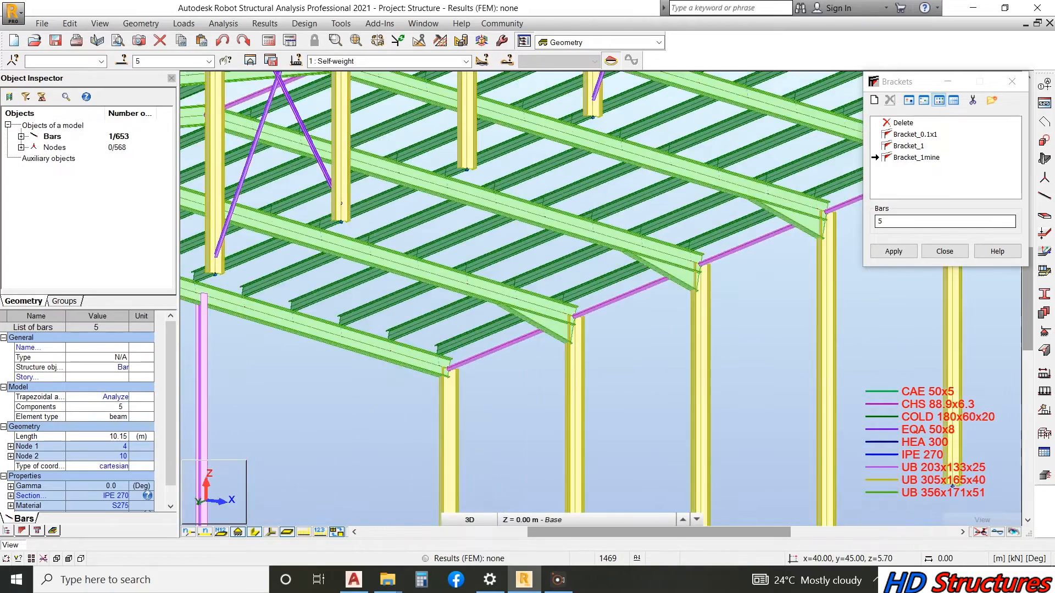
{"action": "scroll", "coordinate": [440, 366], "scroll_direction": "up", "scroll_amount": 4}
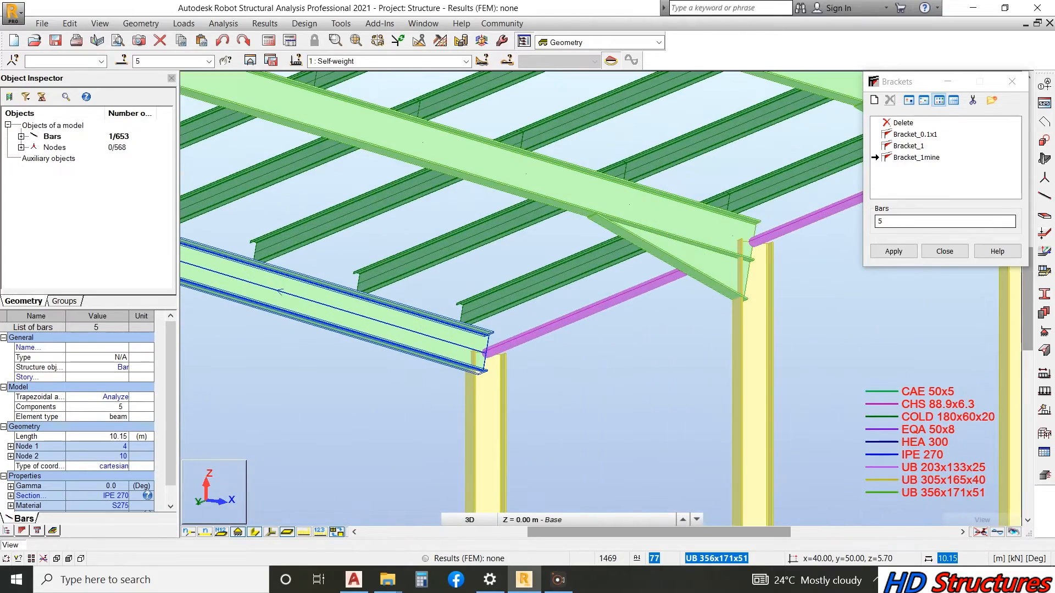
{"action": "scroll", "coordinate": [468, 272], "scroll_direction": "down", "scroll_amount": 4}
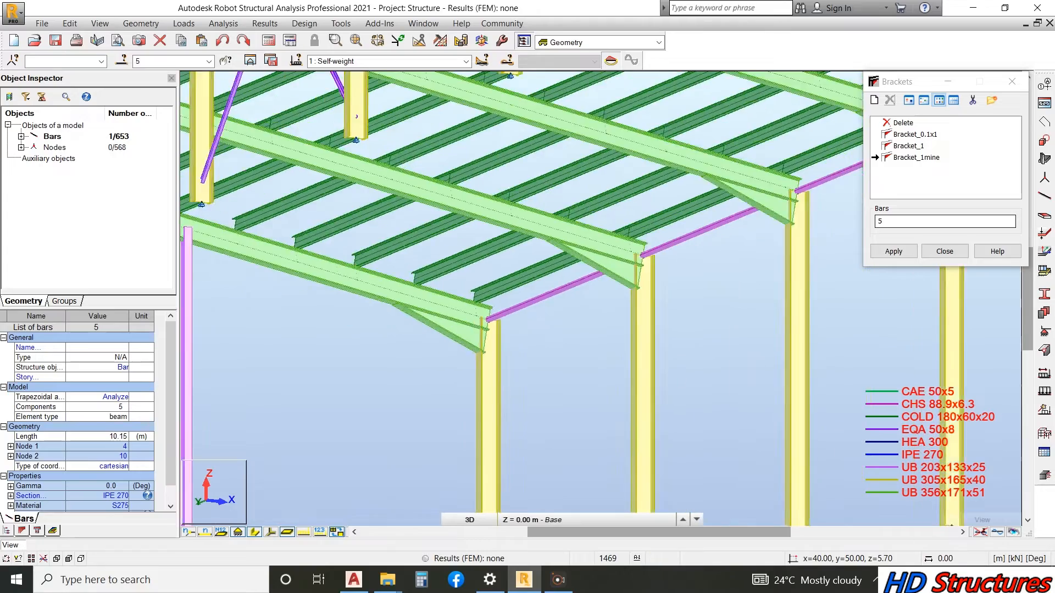
- Check the haunches of the UB 356x171x51 bay from the front gable and close the Brackets dialog
{"action": "scroll", "coordinate": [467, 272], "scroll_direction": "down", "scroll_amount": 2}
{"action": "scroll", "coordinate": [440, 285], "scroll_direction": "down", "scroll_amount": 1}
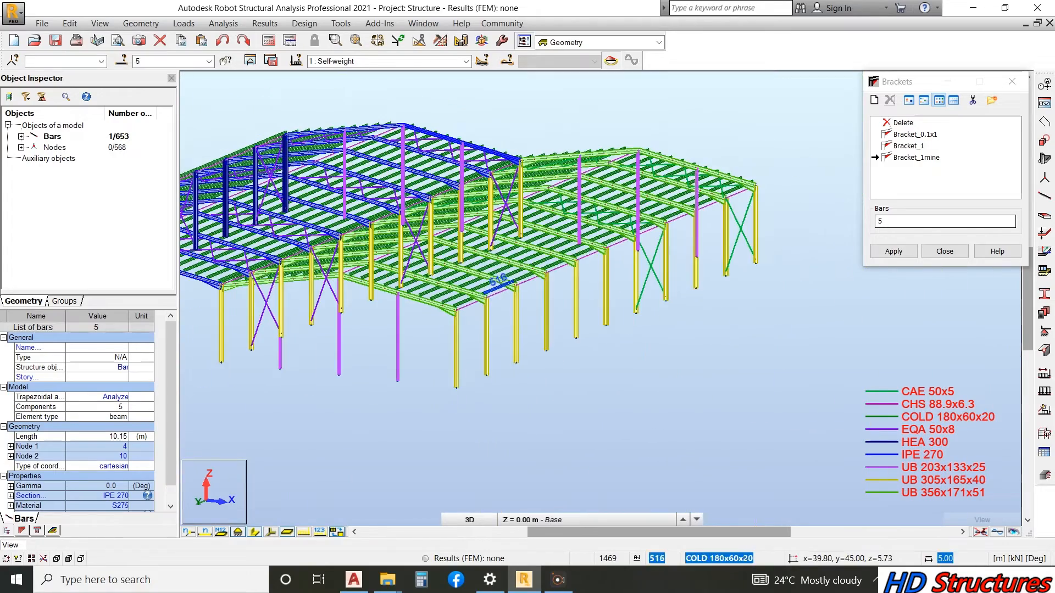
{"action": "right_click", "coordinate": [622, 123]}
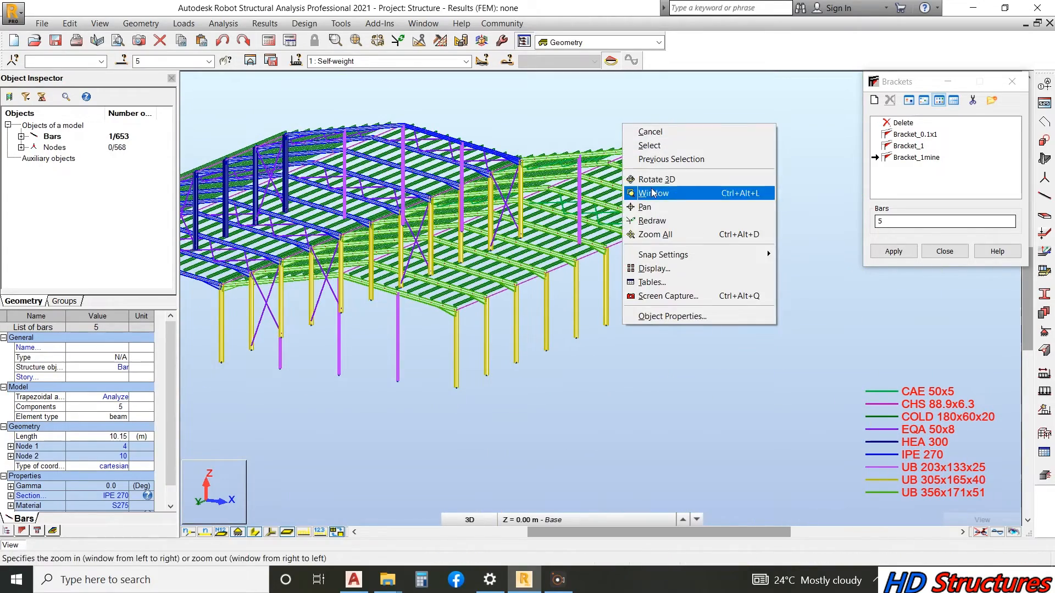
{"action": "left_click", "coordinate": [676, 175]}
{"action": "left_click_drag", "start_coordinate": [398, 271], "coordinate": [382, 210]}
{"action": "right_click", "coordinate": [422, 233]}
{"action": "left_click", "coordinate": [487, 240]}
{"action": "scroll", "coordinate": [637, 385], "scroll_direction": "up", "scroll_amount": 9}
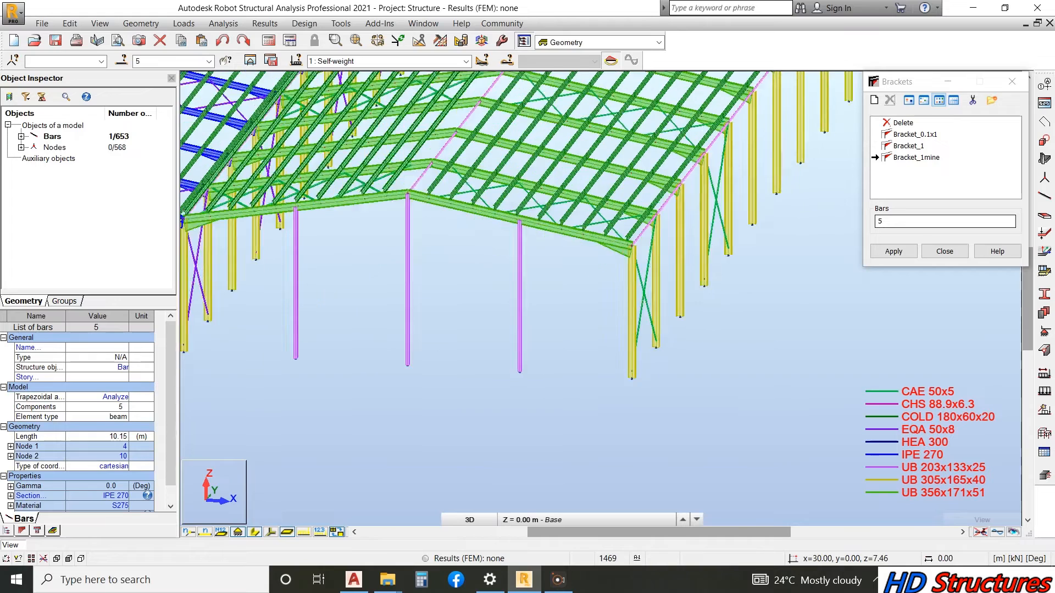
{"action": "scroll", "coordinate": [637, 385], "scroll_direction": "down", "scroll_amount": 1}
{"action": "scroll", "coordinate": [638, 384], "scroll_direction": "down", "scroll_amount": 2}
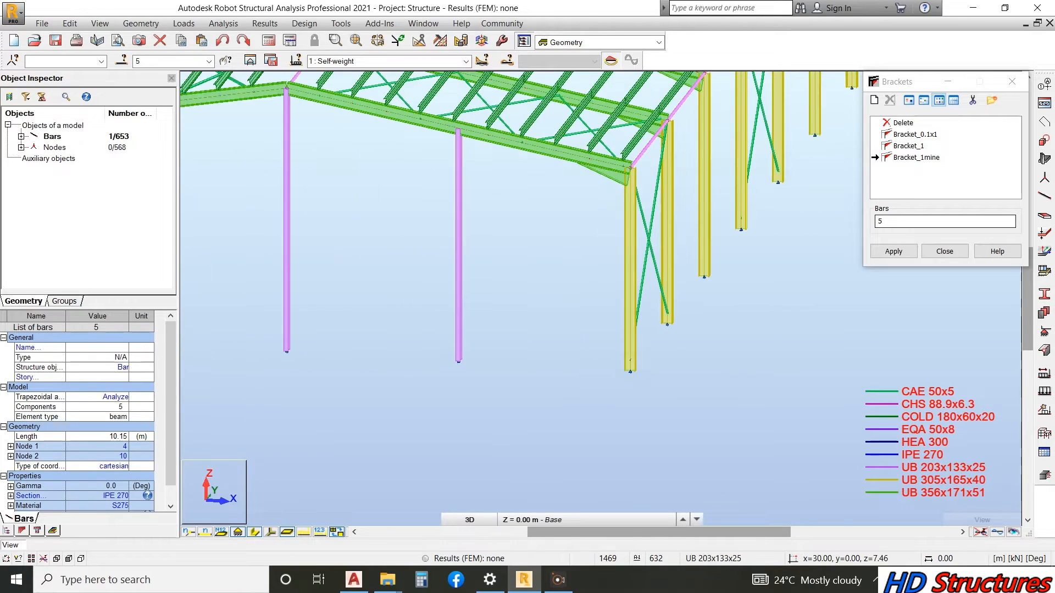
{"action": "left_click", "coordinate": [950, 256]}
- Examine the haunches at the internal column line and the apex joints of the IPE 270 frames
{"action": "scroll", "coordinate": [694, 293], "scroll_direction": "down", "scroll_amount": 3}
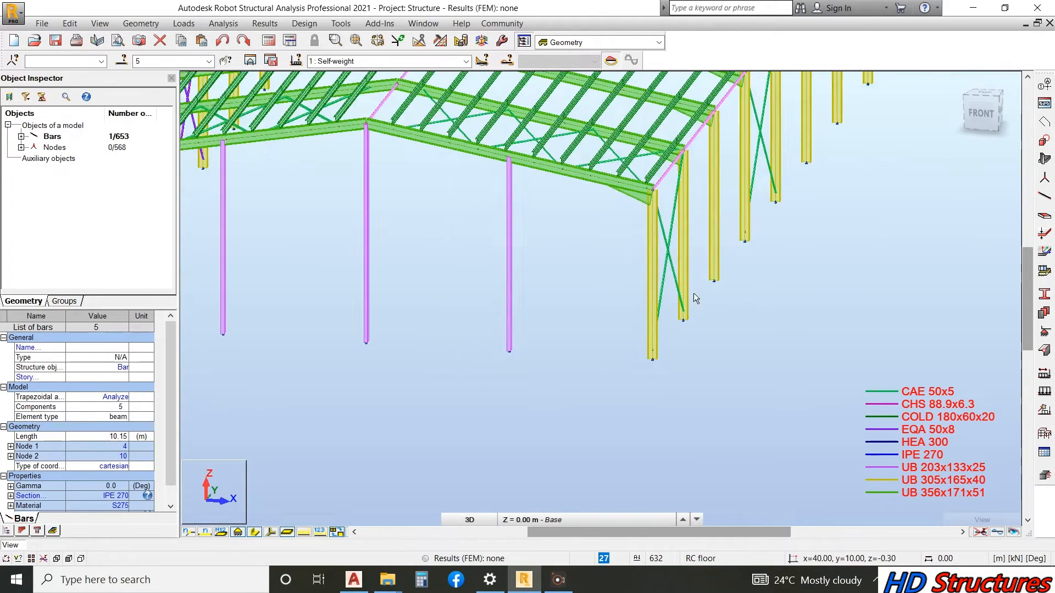
{"action": "scroll", "coordinate": [220, 204], "scroll_direction": "up", "scroll_amount": 6}
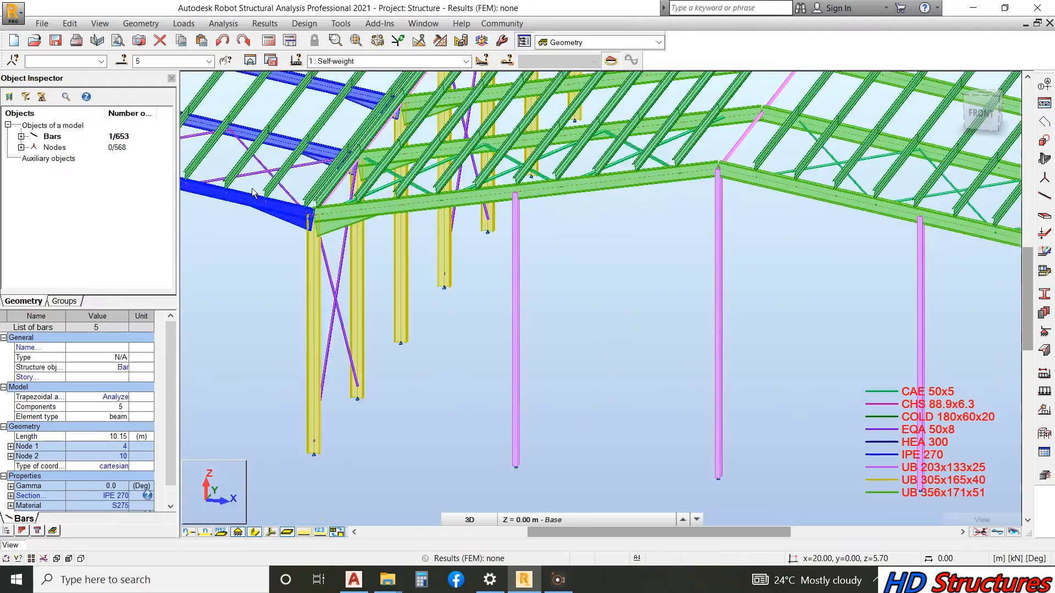
{"action": "scroll", "coordinate": [879, 385], "scroll_direction": "down", "scroll_amount": 3}
{"action": "scroll", "coordinate": [498, 369], "scroll_direction": "up", "scroll_amount": 4}
{"action": "scroll", "coordinate": [496, 369], "scroll_direction": "up", "scroll_amount": 6}
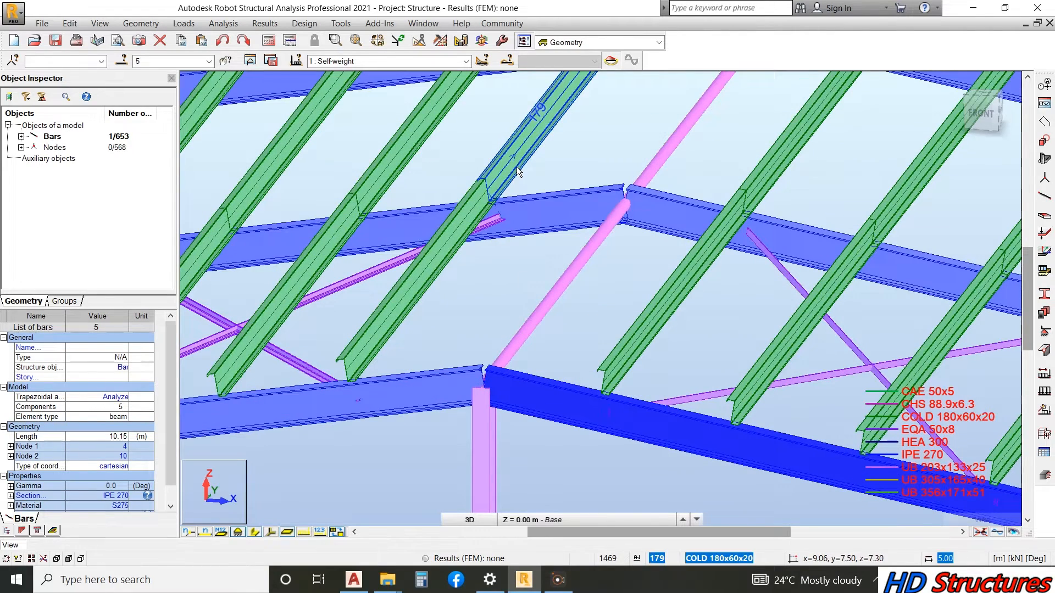
{"action": "scroll", "coordinate": [631, 348], "scroll_direction": "down", "scroll_amount": 2}
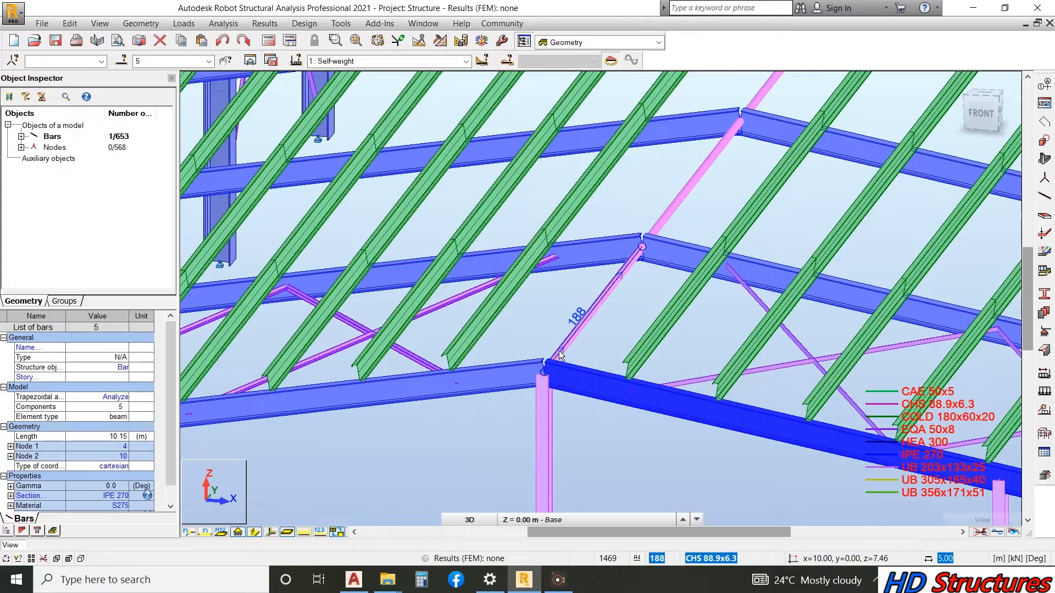
{"action": "scroll", "coordinate": [662, 329], "scroll_direction": "down", "scroll_amount": 2}
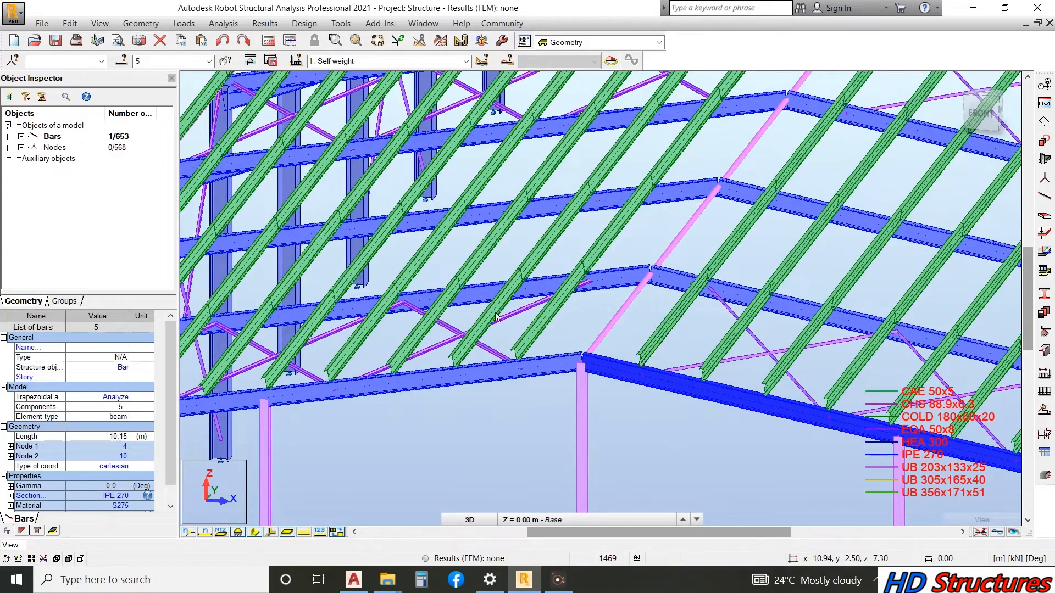
{"action": "scroll", "coordinate": [501, 311], "scroll_direction": "up", "scroll_amount": 1}
{"action": "scroll", "coordinate": [645, 326], "scroll_direction": "down", "scroll_amount": 3}
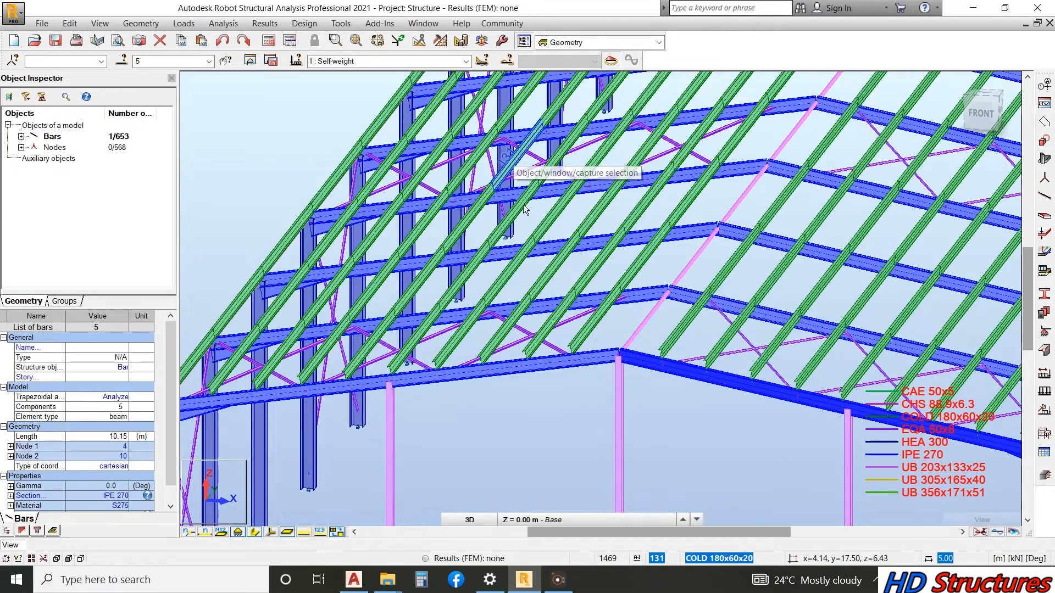
{"action": "scroll", "coordinate": [516, 176], "scroll_direction": "down", "scroll_amount": 3}
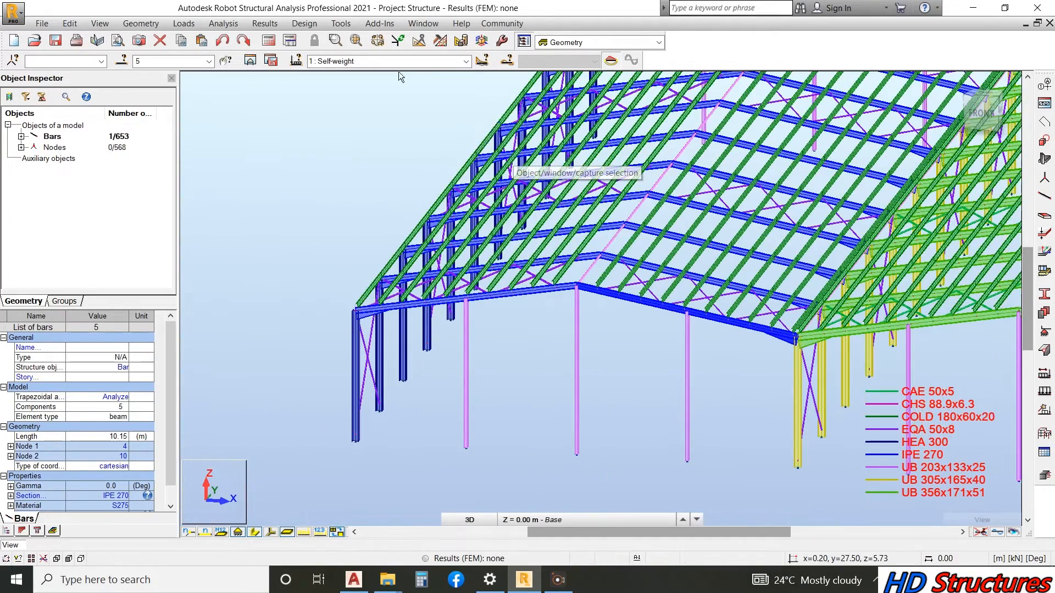
- Open the cladding definition and switch off the section shape display so the structure shows as plain bar lines
{"action": "scroll", "coordinate": [344, 263], "scroll_direction": "down", "scroll_amount": 2}
{"action": "scroll", "coordinate": [448, 163], "scroll_direction": "up", "scroll_amount": 1}
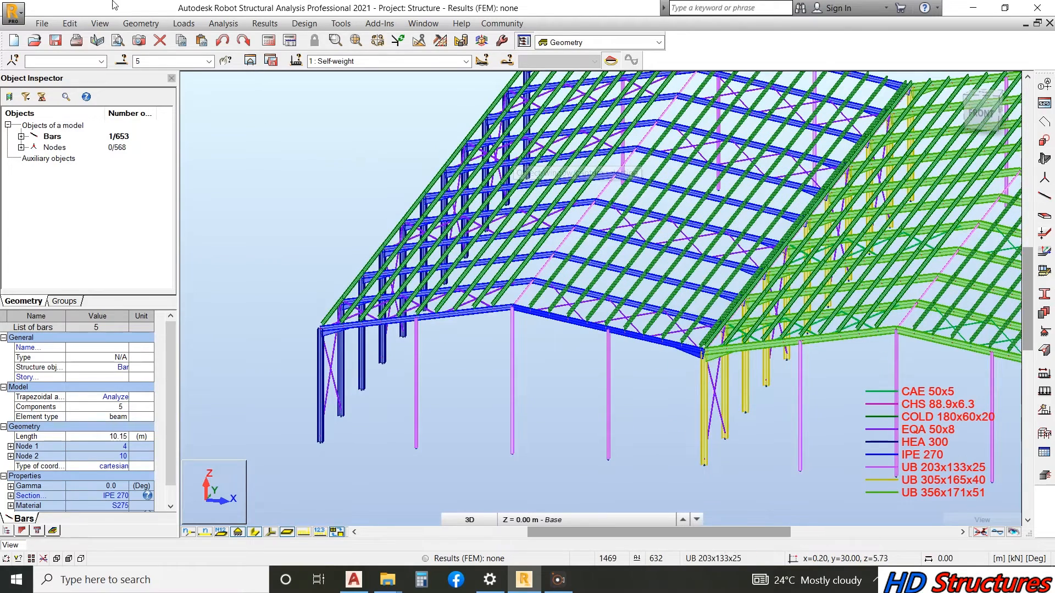
{"action": "left_click", "coordinate": [141, 23]}
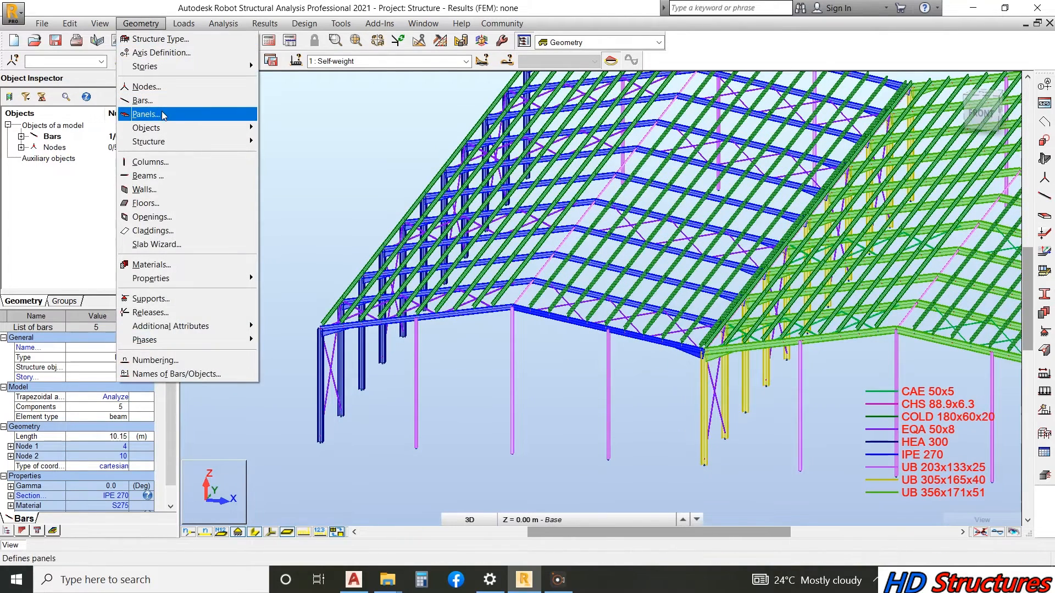
{"action": "left_click", "coordinate": [159, 231]}
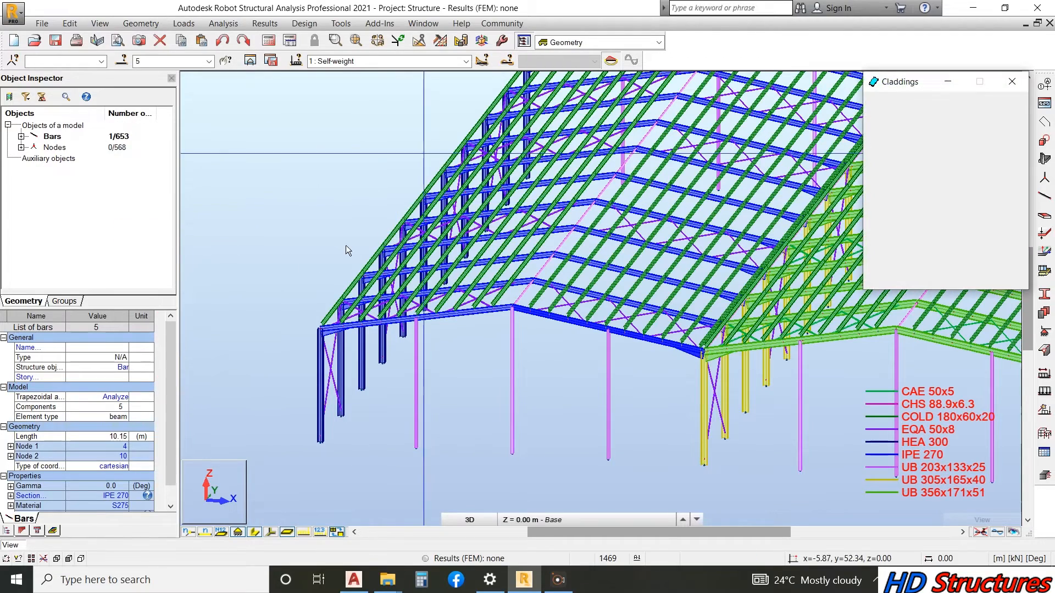
{"action": "scroll", "coordinate": [340, 250], "scroll_direction": "down", "scroll_amount": 1}
{"action": "scroll", "coordinate": [335, 258], "scroll_direction": "down", "scroll_amount": 1}
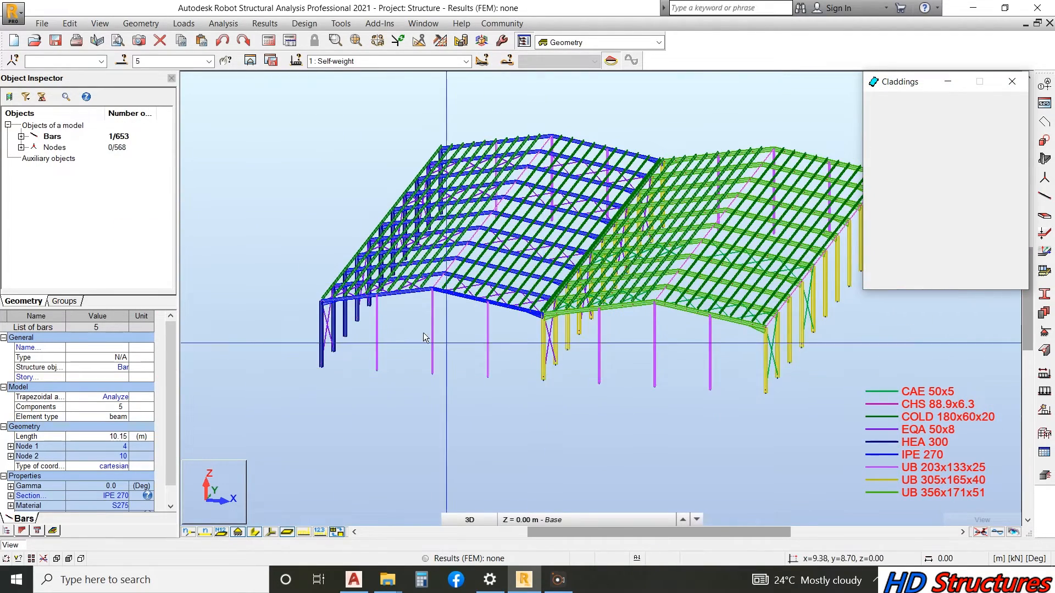
{"action": "scroll", "coordinate": [423, 336], "scroll_direction": "down", "scroll_amount": 1}
{"action": "scroll", "coordinate": [794, 319], "scroll_direction": "up", "scroll_amount": 2}
{"action": "right_click", "coordinate": [577, 176]}
{"action": "left_click", "coordinate": [538, 229]}
{"action": "left_click_drag", "start_coordinate": [509, 258], "coordinate": [397, 264]}
{"action": "scroll", "coordinate": [308, 316], "scroll_direction": "down", "scroll_amount": 2}
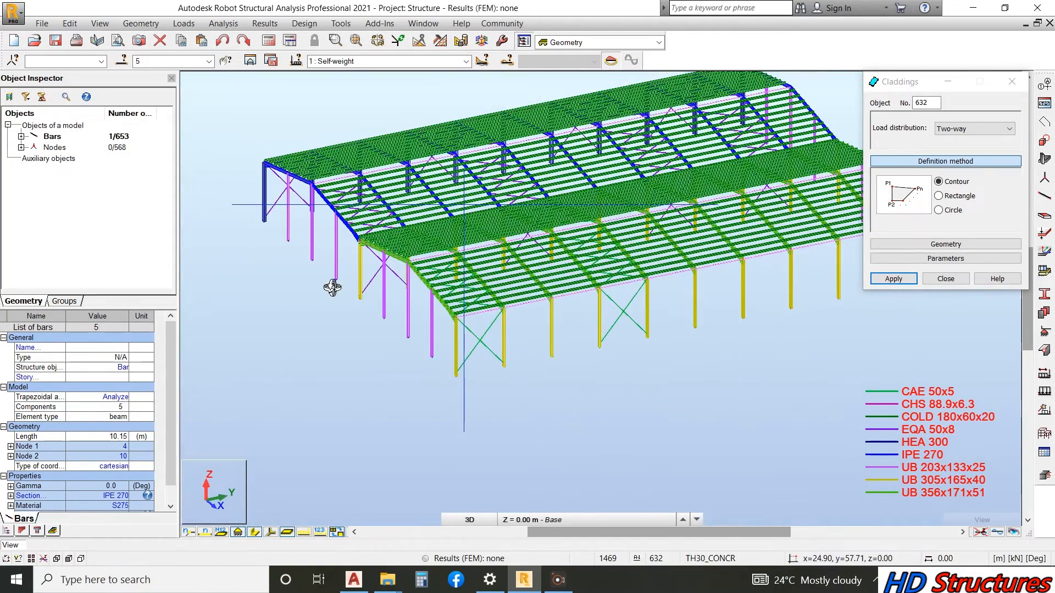
{"action": "scroll", "coordinate": [333, 287], "scroll_direction": "down", "scroll_amount": 2}
{"action": "scroll", "coordinate": [648, 271], "scroll_direction": "up", "scroll_amount": 3}
{"action": "key", "text": "Escape"}
{"action": "scroll", "coordinate": [727, 263], "scroll_direction": "down", "scroll_amount": 1}
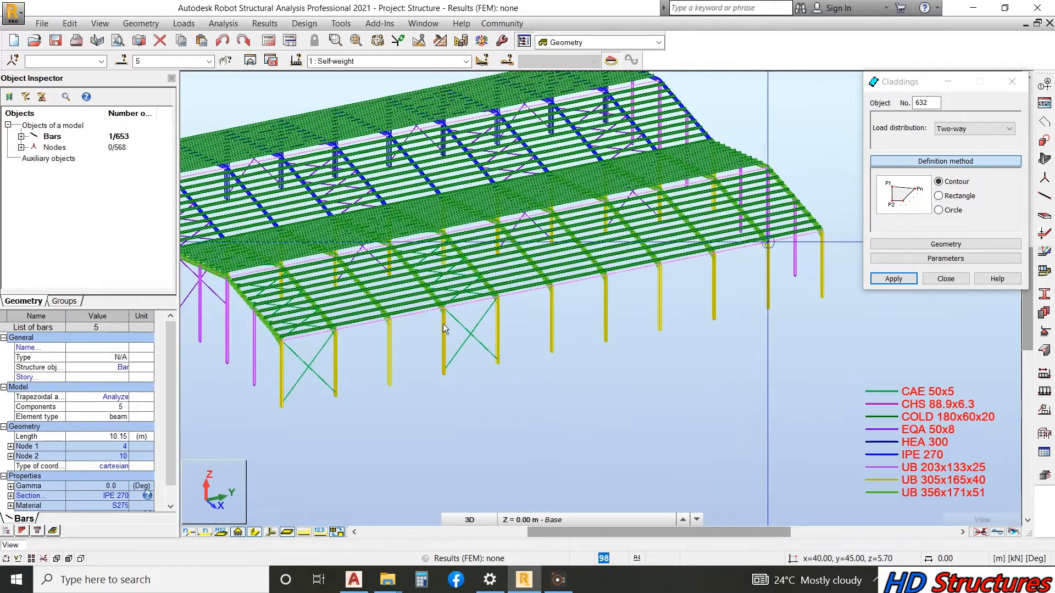
{"action": "scroll", "coordinate": [270, 351], "scroll_direction": "up", "scroll_amount": 6}
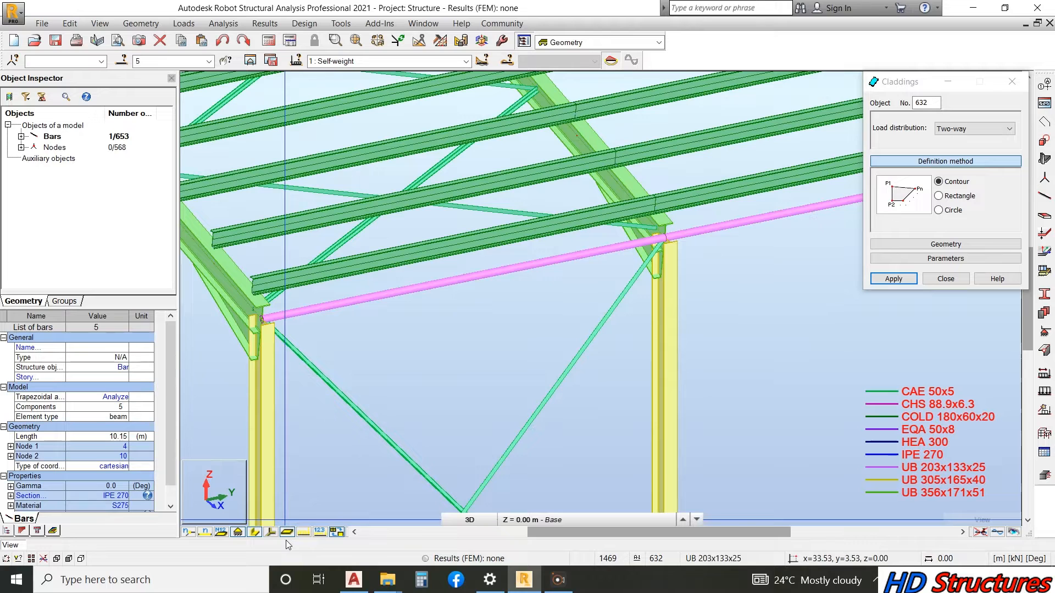
{"action": "left_click", "coordinate": [255, 532]}
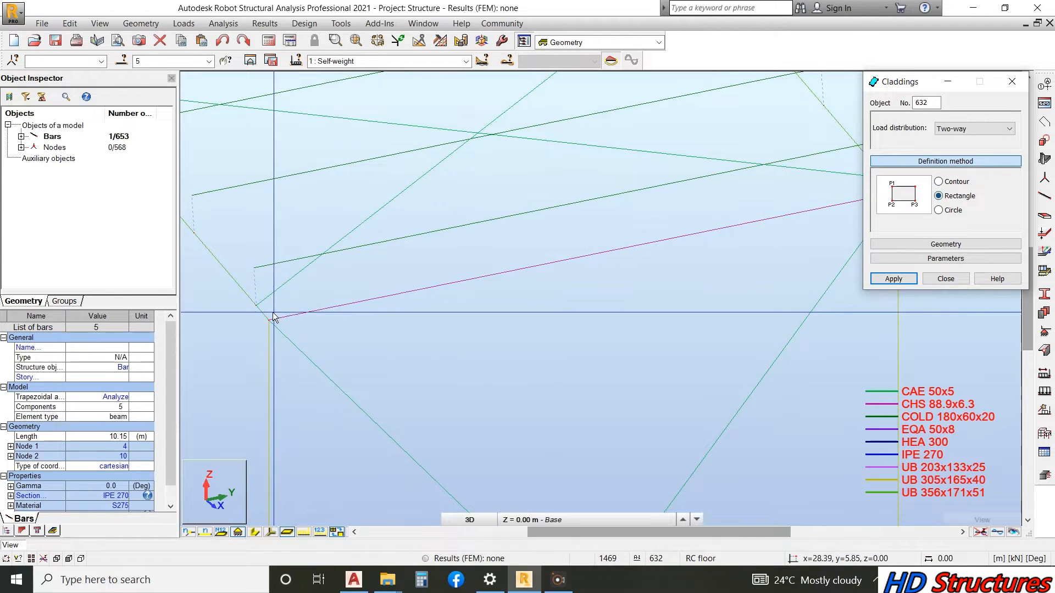
- Define a rectangular two-way cladding over the full outer side wall of UB 305x165x40 columns, from column bases to eaves
{"action": "scroll", "coordinate": [394, 154], "scroll_direction": "down", "scroll_amount": 3}
{"action": "scroll", "coordinate": [394, 154], "scroll_direction": "down", "scroll_amount": 2}
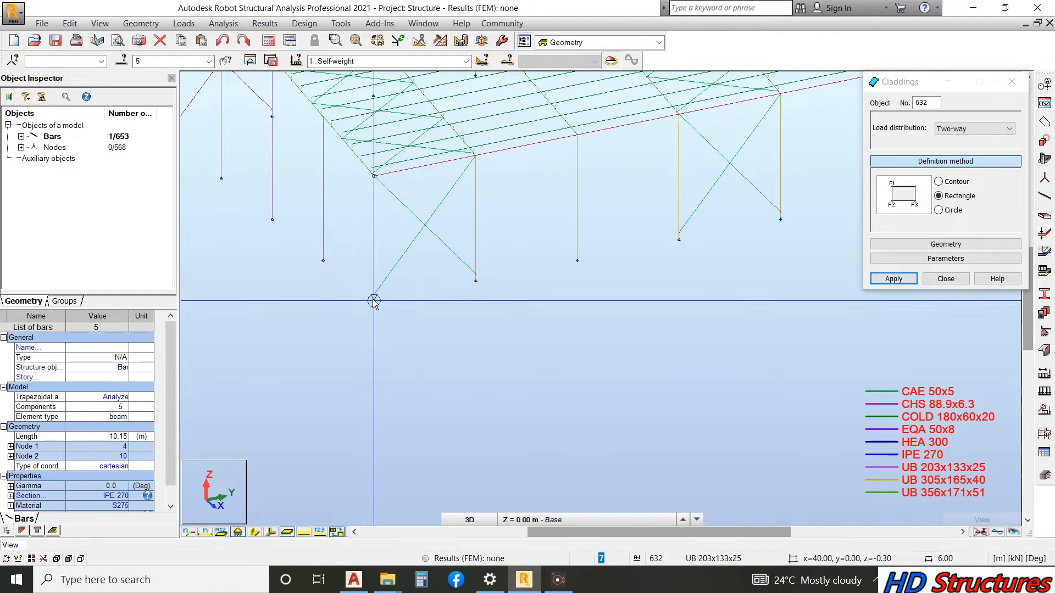
{"action": "scroll", "coordinate": [372, 299], "scroll_direction": "up", "scroll_amount": 4}
{"action": "scroll", "coordinate": [363, 307], "scroll_direction": "down", "scroll_amount": 5}
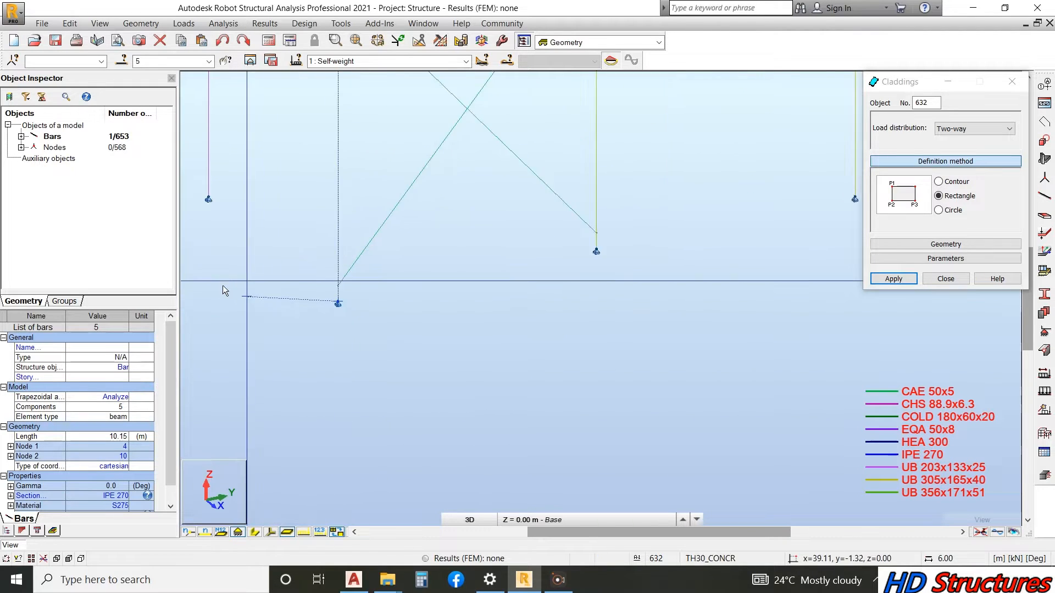
{"action": "scroll", "coordinate": [545, 186], "scroll_direction": "up", "scroll_amount": 5}
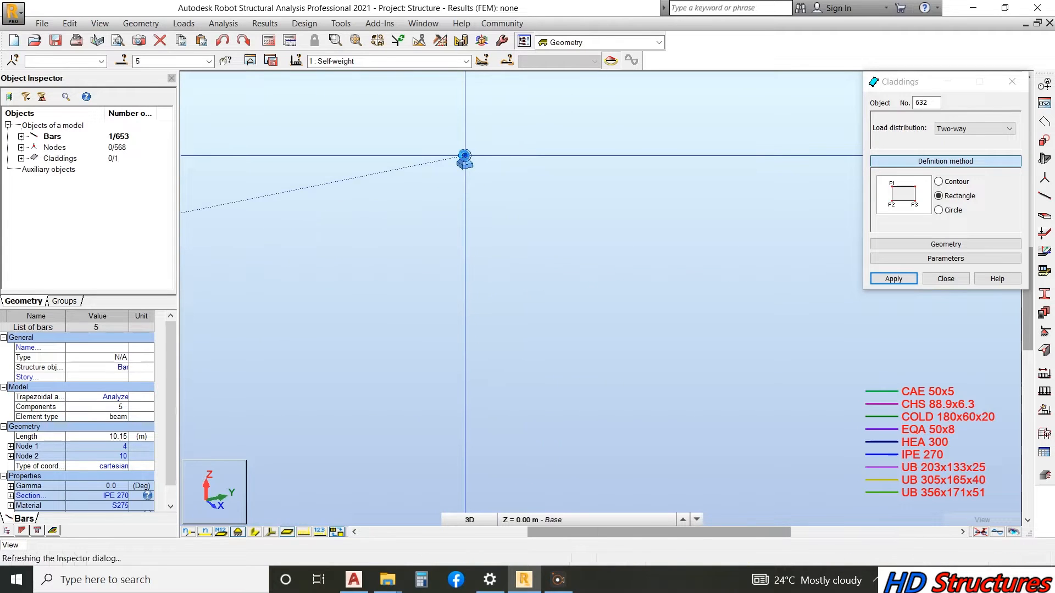
{"action": "left_click", "coordinate": [465, 160]}
{"action": "scroll", "coordinate": [636, 298], "scroll_direction": "down", "scroll_amount": 5}
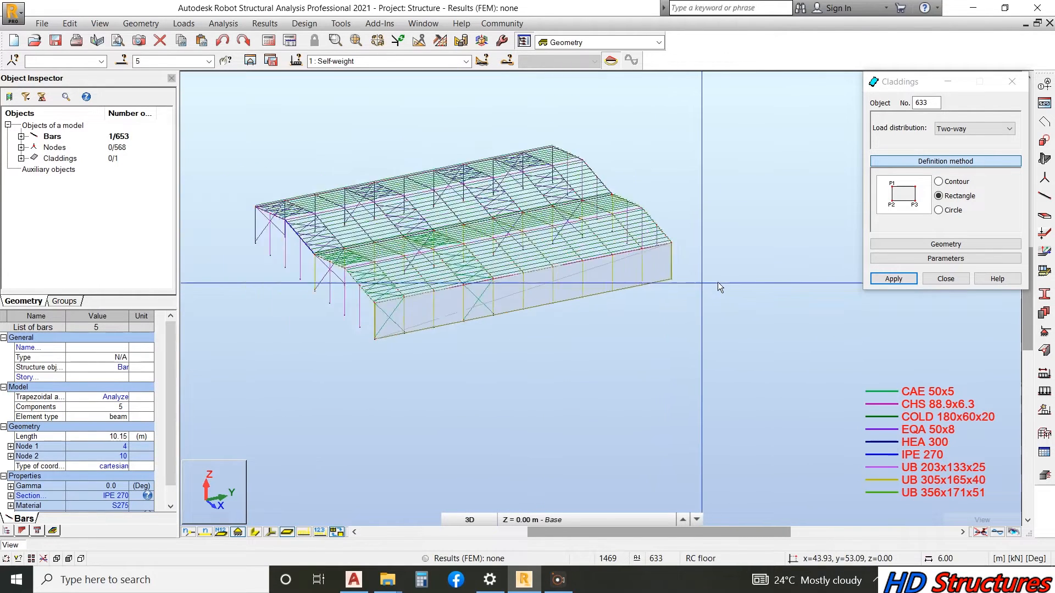
- Define a rectangular two-way cladding over the opposite side wall of HEA 300 columns, from the base and eaves nodes to the far frame
{"action": "scroll", "coordinate": [330, 280], "scroll_direction": "up", "scroll_amount": 3}
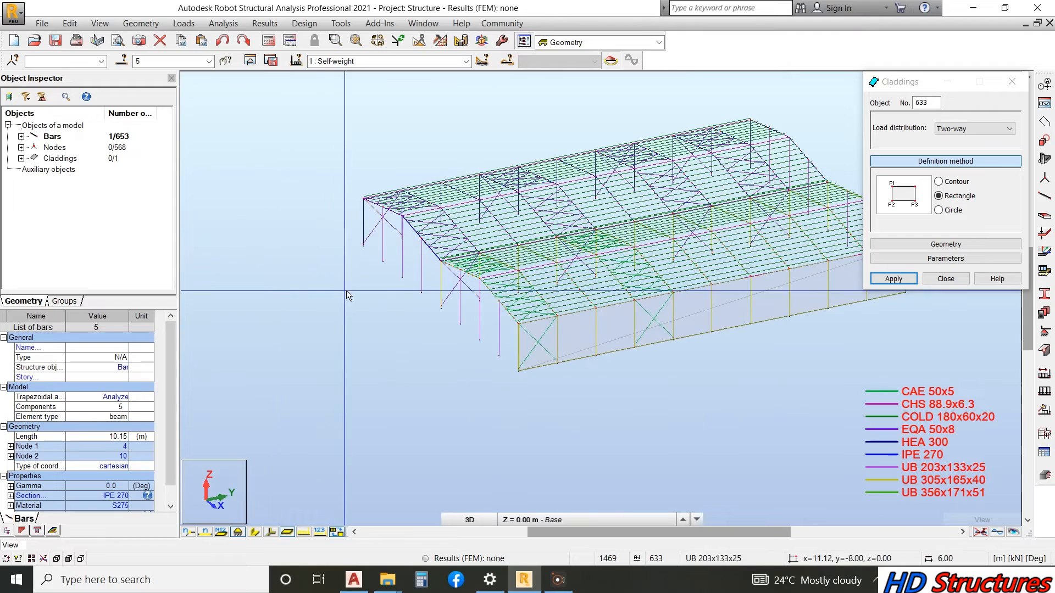
{"action": "scroll", "coordinate": [379, 264], "scroll_direction": "down", "scroll_amount": 2}
{"action": "scroll", "coordinate": [526, 238], "scroll_direction": "up", "scroll_amount": 2}
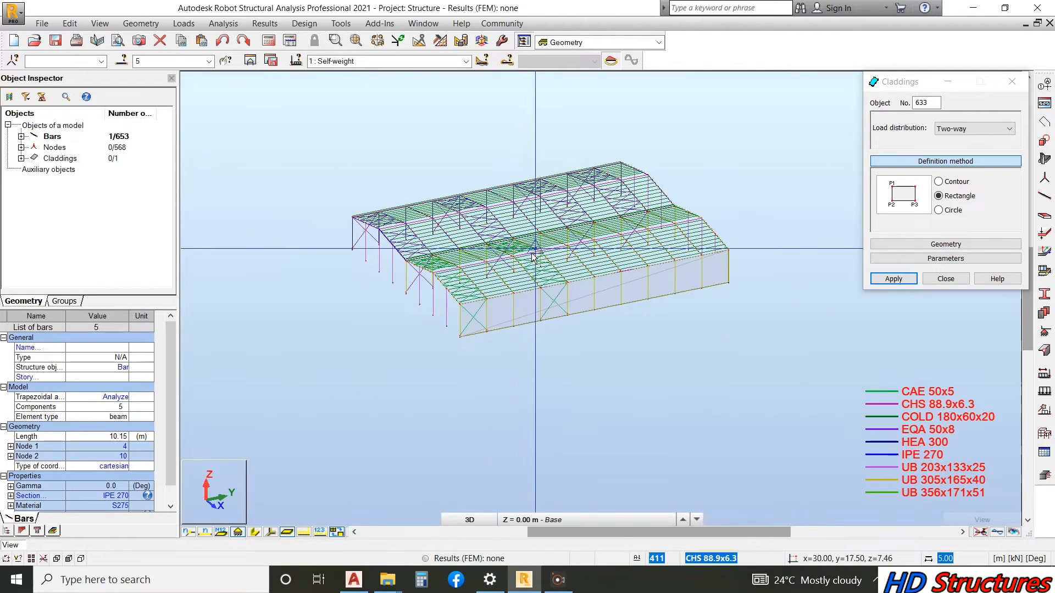
{"action": "scroll", "coordinate": [303, 246], "scroll_direction": "up", "scroll_amount": 2}
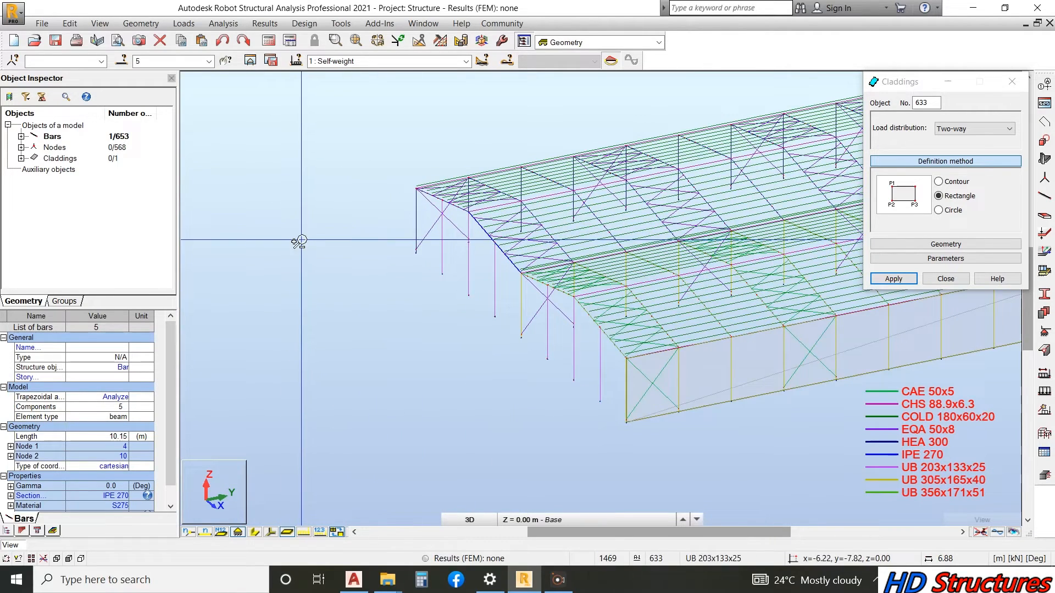
{"action": "scroll", "coordinate": [300, 243], "scroll_direction": "down", "scroll_amount": 1}
{"action": "scroll", "coordinate": [357, 243], "scroll_direction": "up", "scroll_amount": 5}
{"action": "right_click", "coordinate": [420, 170]}
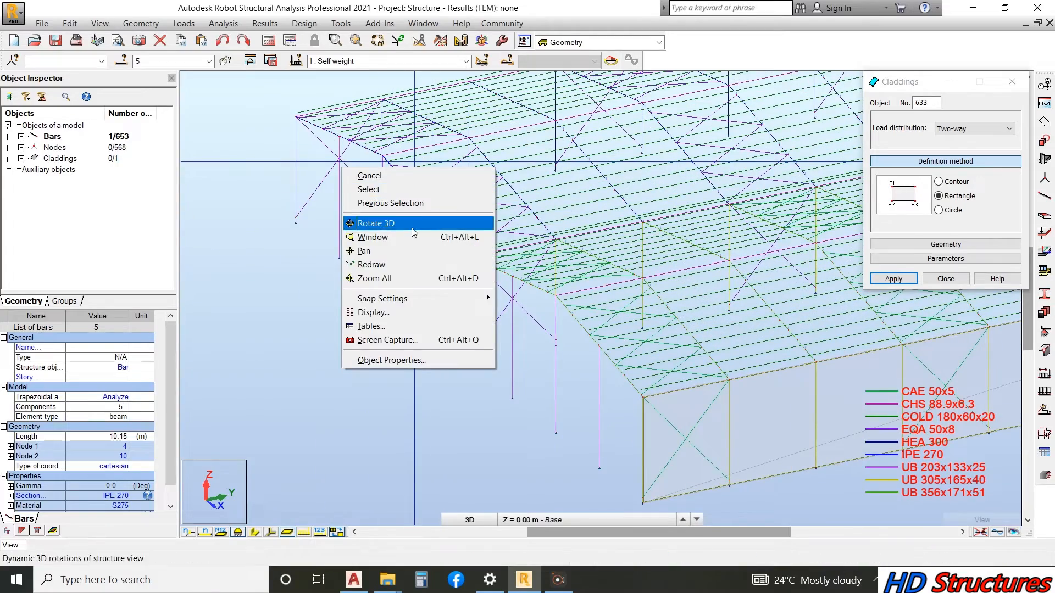
{"action": "left_click", "coordinate": [390, 223]}
{"action": "left_click_drag", "start_coordinate": [405, 238], "coordinate": [345, 290]}
{"action": "scroll", "coordinate": [256, 233], "scroll_direction": "up", "scroll_amount": 3}
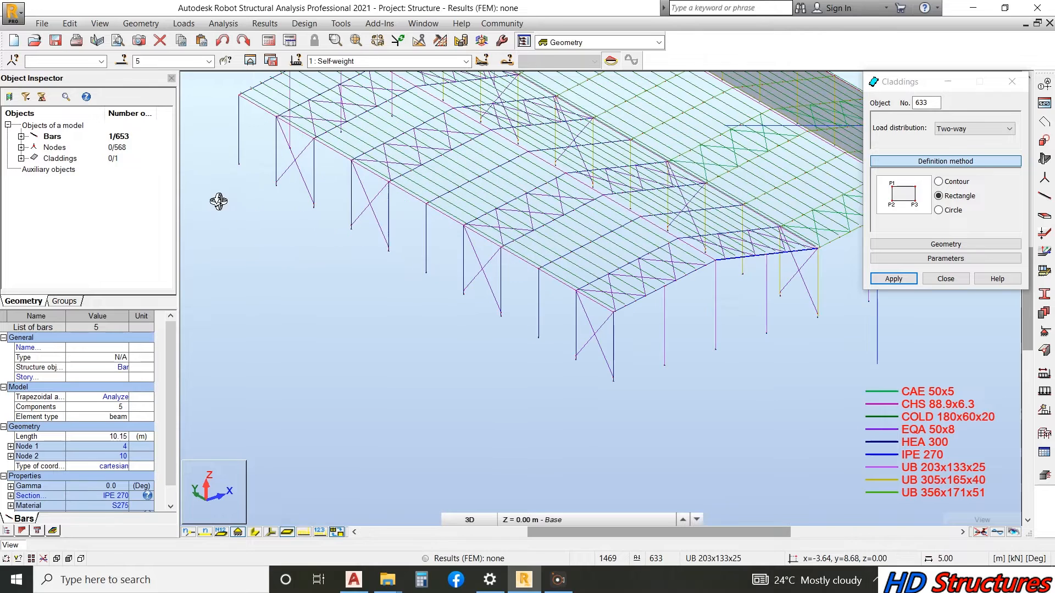
{"action": "right_click", "coordinate": [219, 197]}
{"action": "left_click", "coordinate": [214, 214]}
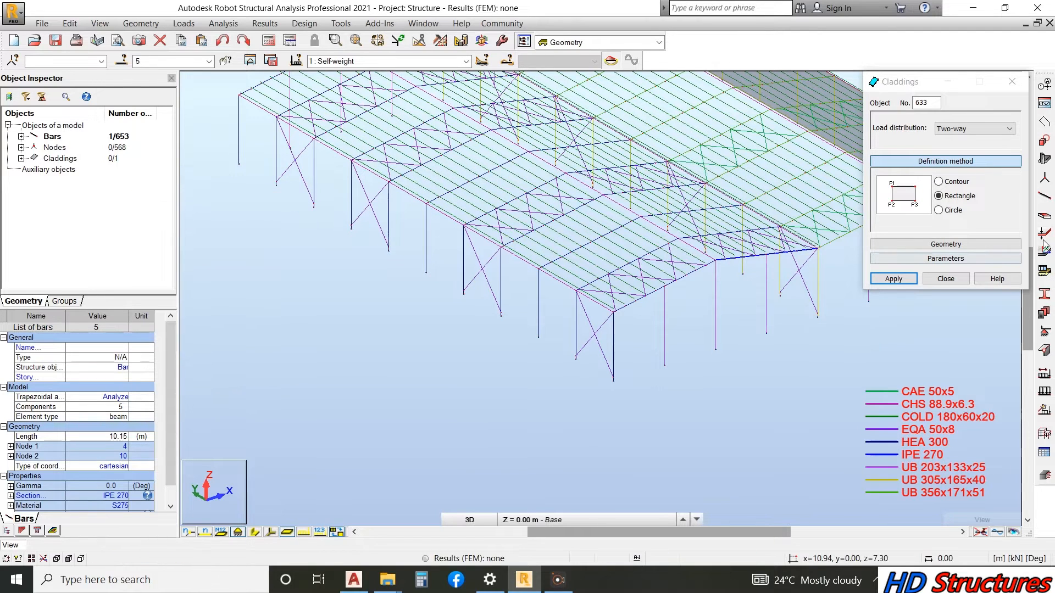
{"action": "scroll", "coordinate": [593, 352], "scroll_direction": "up", "scroll_amount": 10}
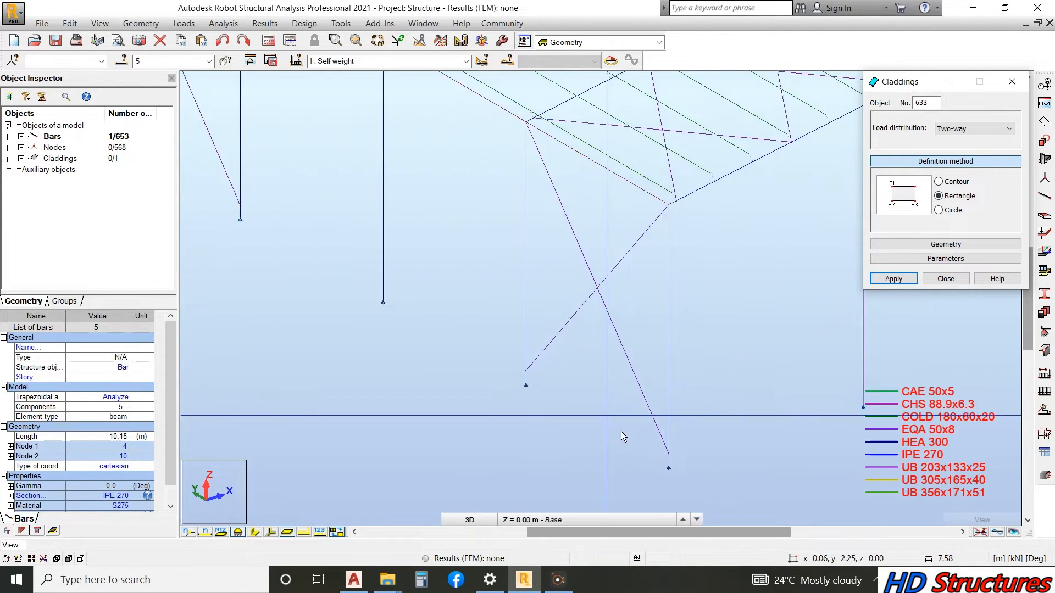
{"action": "scroll", "coordinate": [591, 372], "scroll_direction": "down", "scroll_amount": 2}
{"action": "scroll", "coordinate": [671, 451], "scroll_direction": "up", "scroll_amount": 3}
{"action": "scroll", "coordinate": [675, 459], "scroll_direction": "up", "scroll_amount": 2}
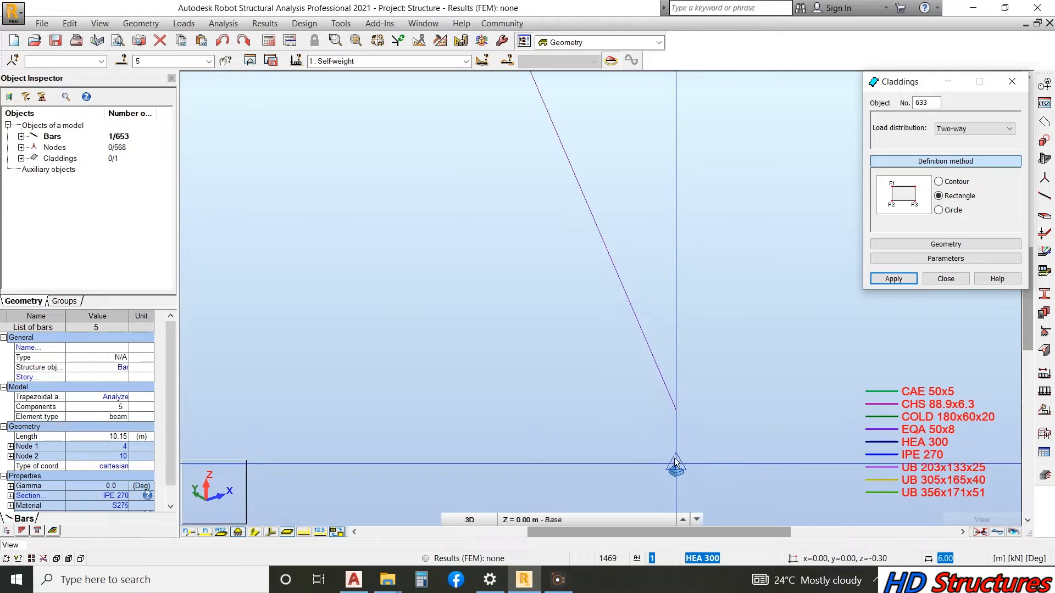
{"action": "scroll", "coordinate": [632, 434], "scroll_direction": "down", "scroll_amount": 5}
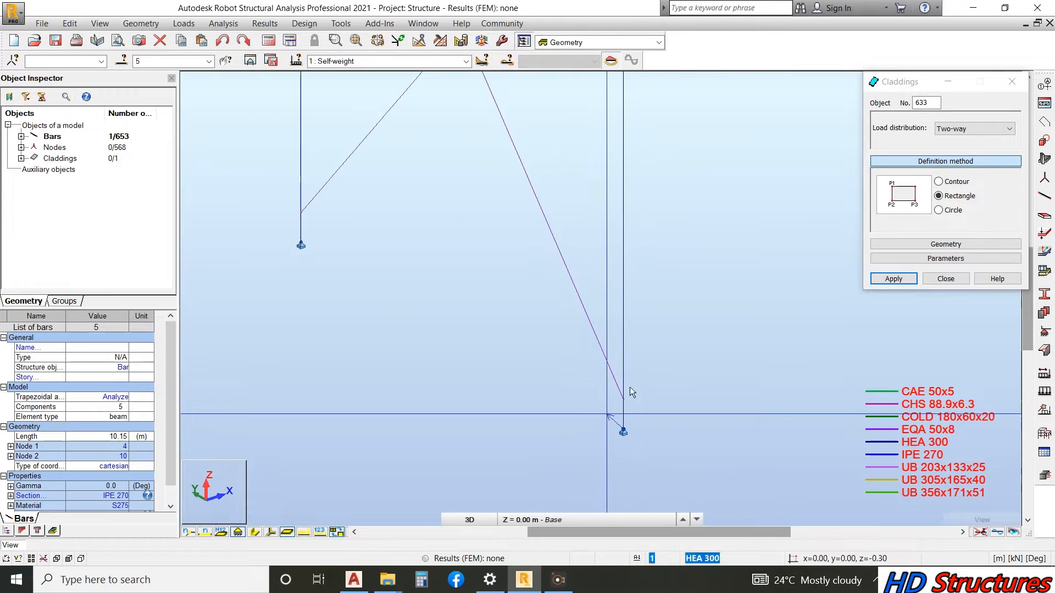
{"action": "scroll", "coordinate": [739, 255], "scroll_direction": "down", "scroll_amount": 4}
{"action": "scroll", "coordinate": [712, 190], "scroll_direction": "up", "scroll_amount": 5}
{"action": "scroll", "coordinate": [694, 217], "scroll_direction": "up", "scroll_amount": 2}
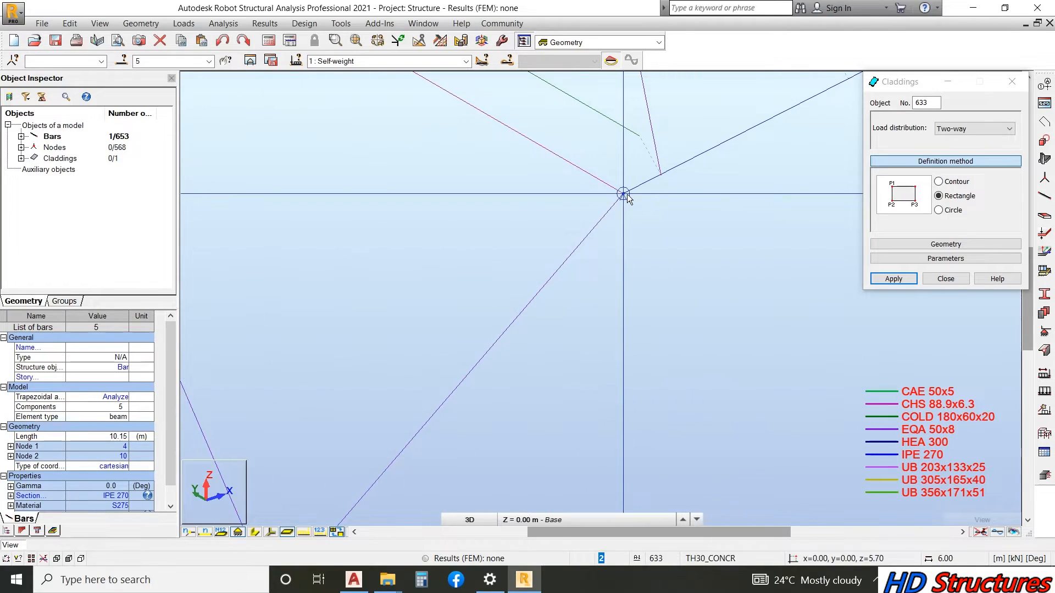
{"action": "left_click", "coordinate": [624, 194]}
{"action": "scroll", "coordinate": [718, 287], "scroll_direction": "down", "scroll_amount": 8}
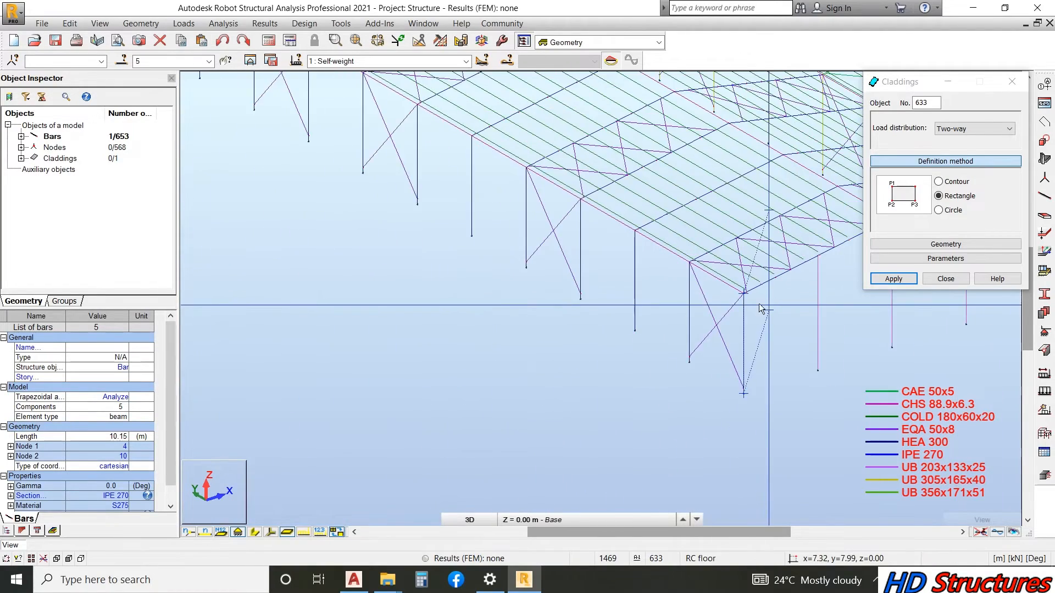
{"action": "scroll", "coordinate": [405, 119], "scroll_direction": "up", "scroll_amount": 5}
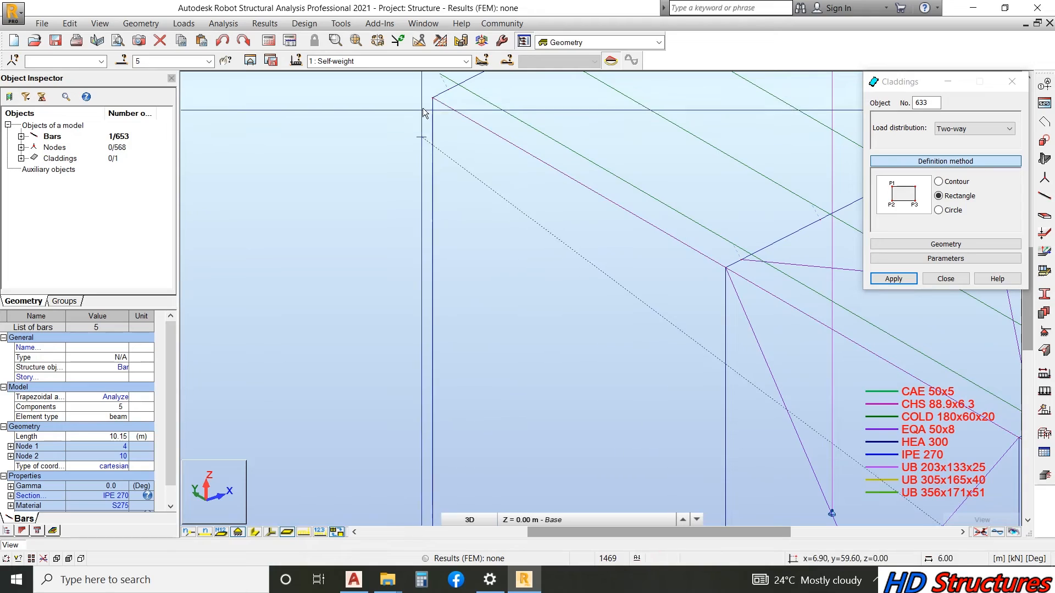
{"action": "left_click", "coordinate": [433, 98]}
{"action": "scroll", "coordinate": [374, 144], "scroll_direction": "down", "scroll_amount": 8}
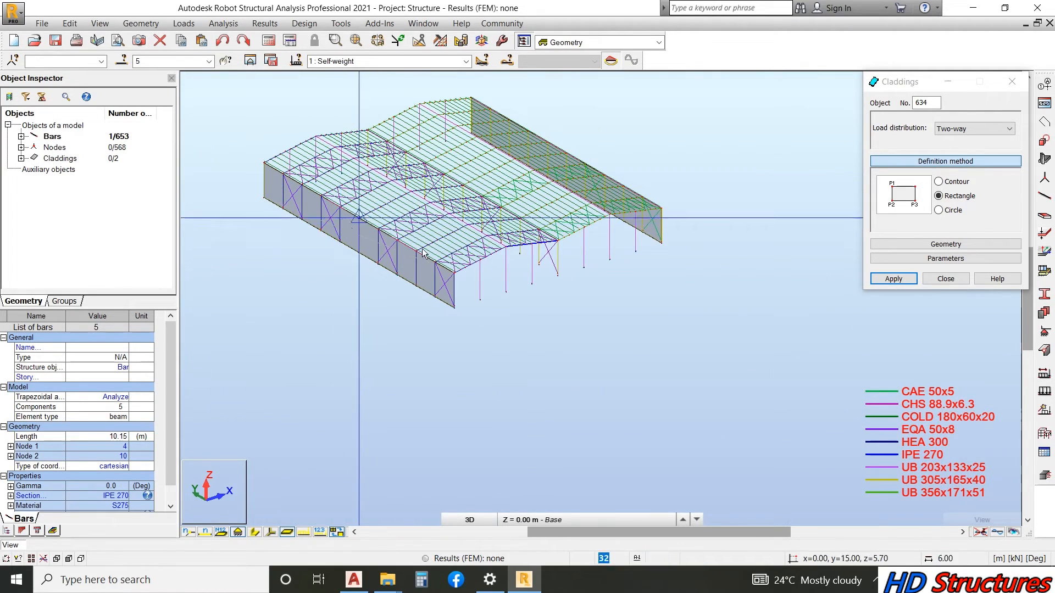
- Examine the uncladded front gable from straight on and at an angle, from the corner HEA 300 column to the internal column
{"action": "scroll", "coordinate": [473, 303], "scroll_direction": "up", "scroll_amount": 3}
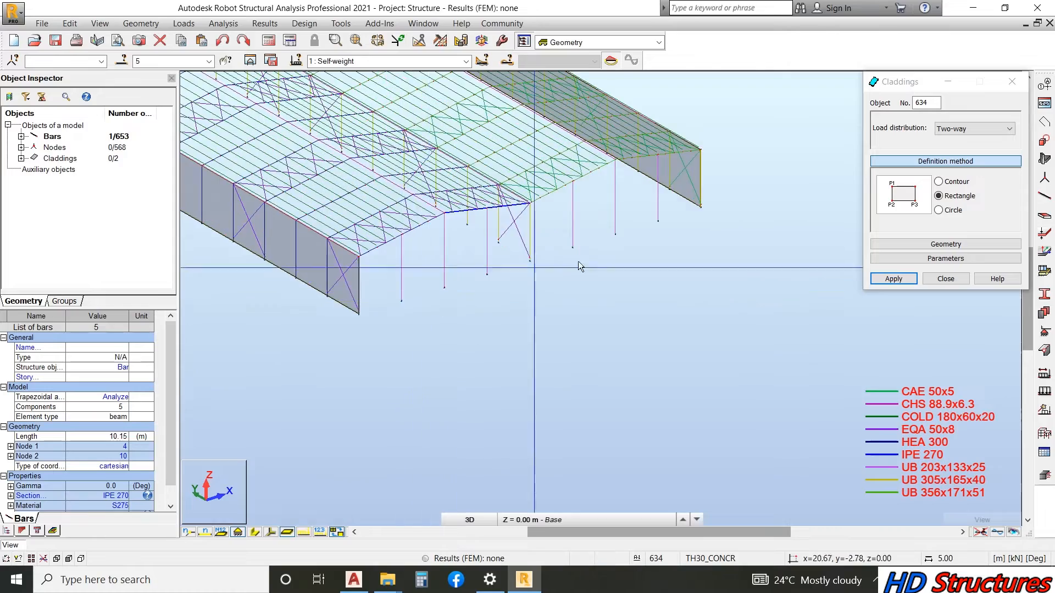
{"action": "right_click", "coordinate": [677, 266]}
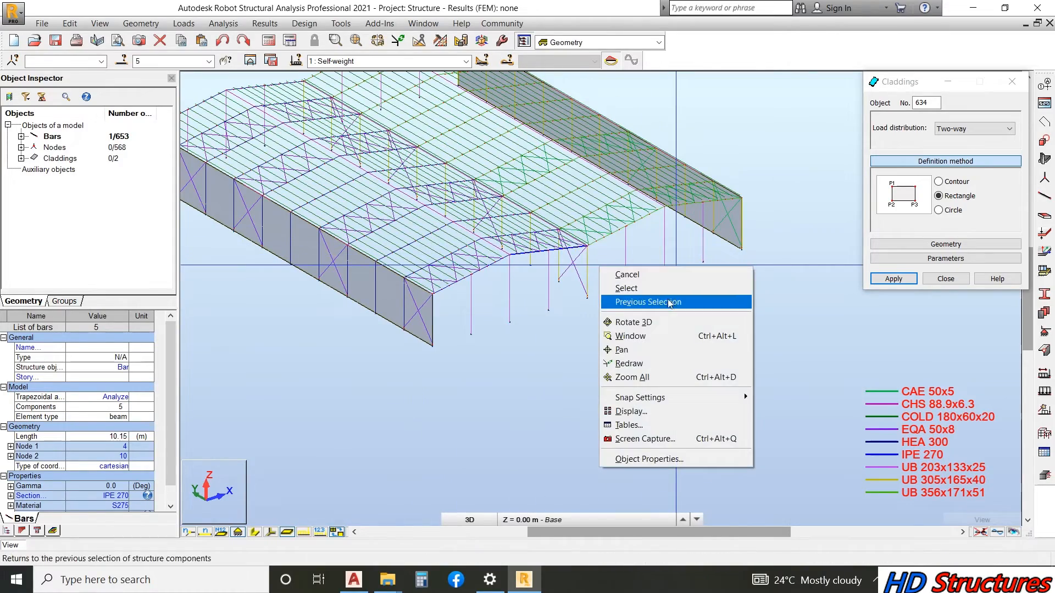
{"action": "left_click", "coordinate": [636, 321]}
{"action": "left_click_drag", "start_coordinate": [450, 306], "coordinate": [356, 260]}
{"action": "scroll", "coordinate": [356, 259], "scroll_direction": "down", "scroll_amount": 3}
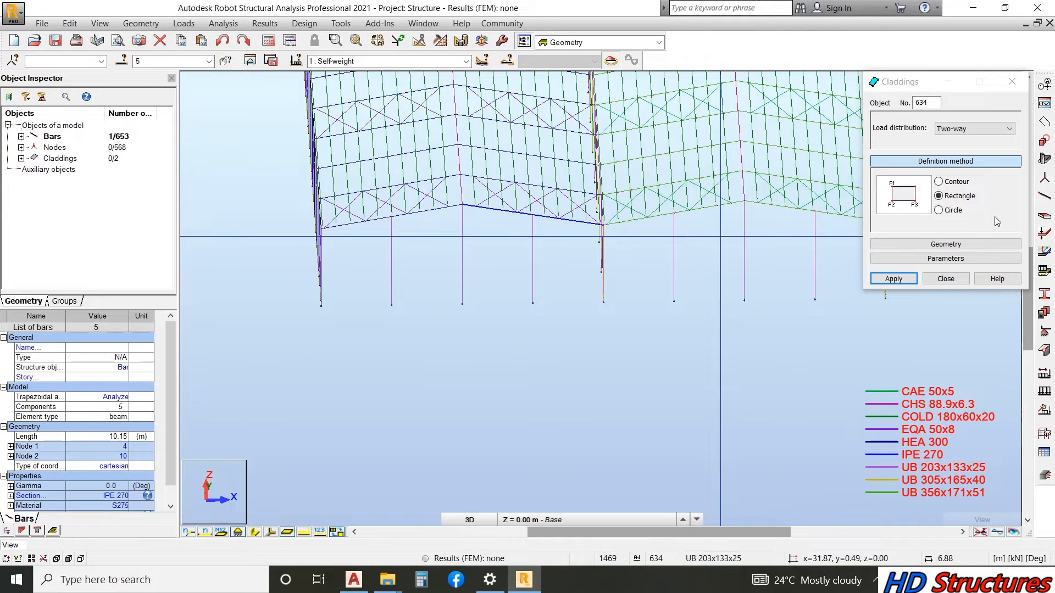
{"action": "scroll", "coordinate": [379, 329], "scroll_direction": "up", "scroll_amount": 10}
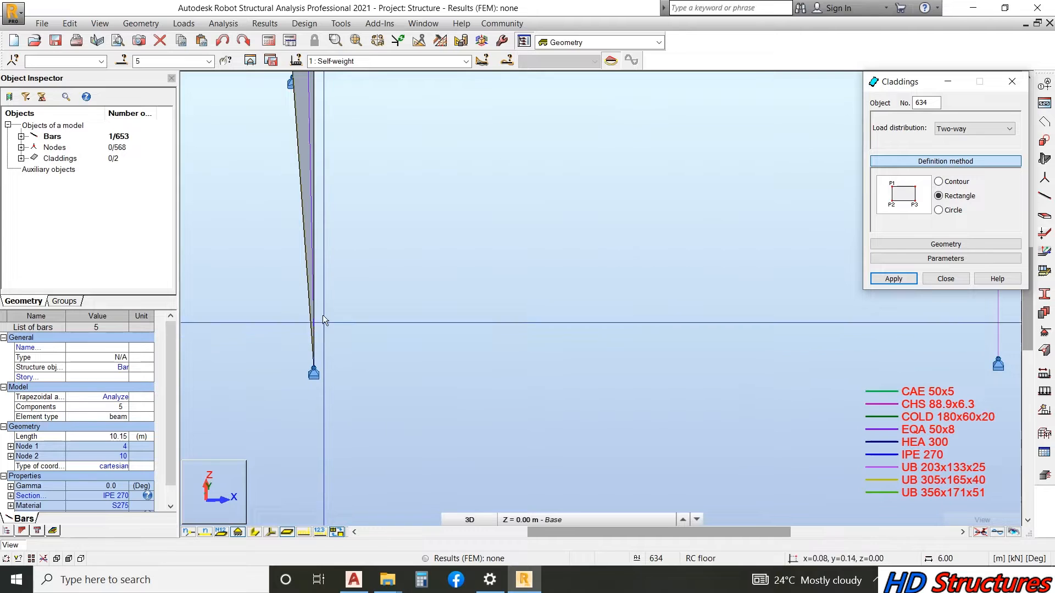
{"action": "right_click", "coordinate": [345, 291]}
{"action": "left_click", "coordinate": [400, 328]}
{"action": "left_click_drag", "start_coordinate": [400, 329], "coordinate": [452, 361]}
{"action": "scroll", "coordinate": [609, 268], "scroll_direction": "down", "scroll_amount": 1}
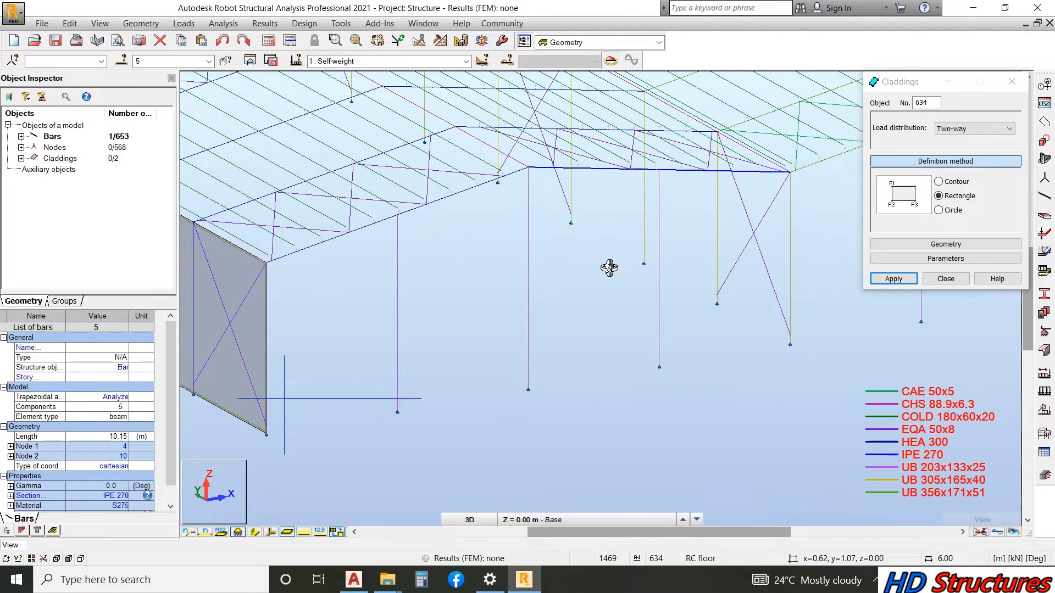
{"action": "left_click", "coordinate": [940, 197]}
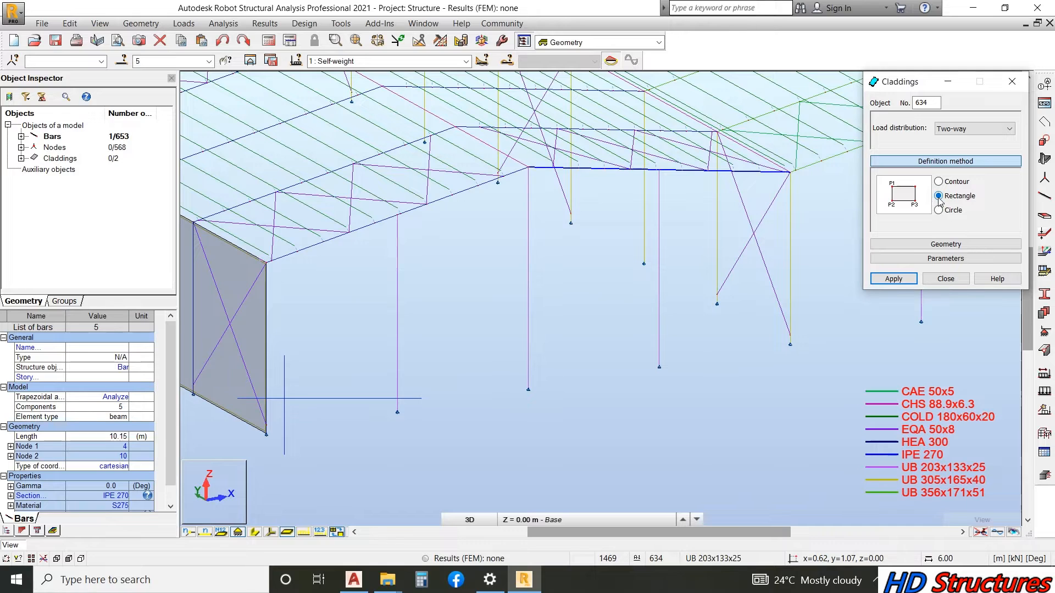
{"action": "scroll", "coordinate": [254, 422], "scroll_direction": "up", "scroll_amount": 6}
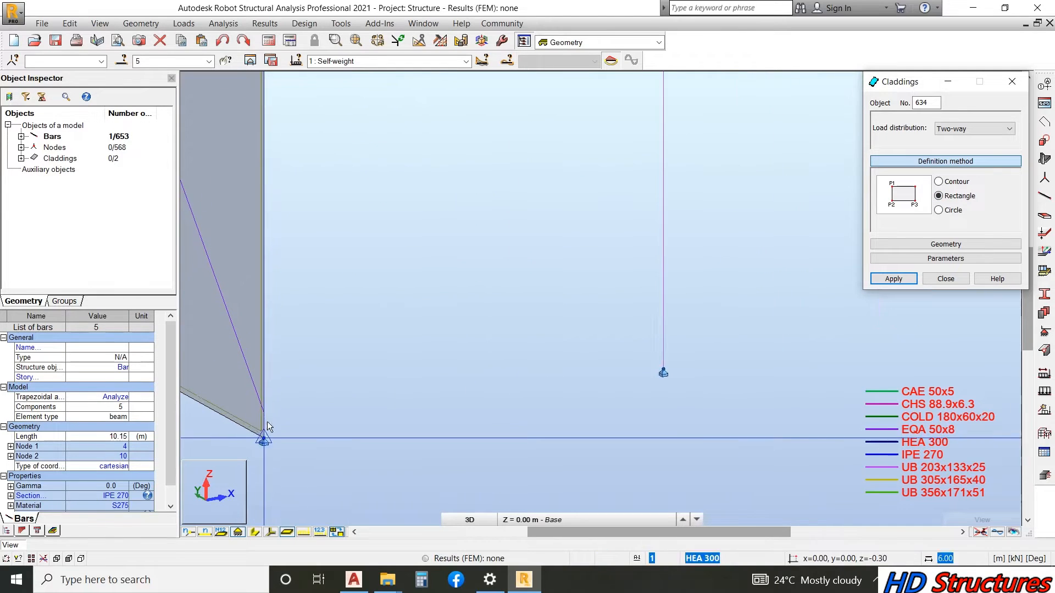
{"action": "left_click", "coordinate": [263, 453]}
{"action": "scroll", "coordinate": [263, 454], "scroll_direction": "down", "scroll_amount": 4}
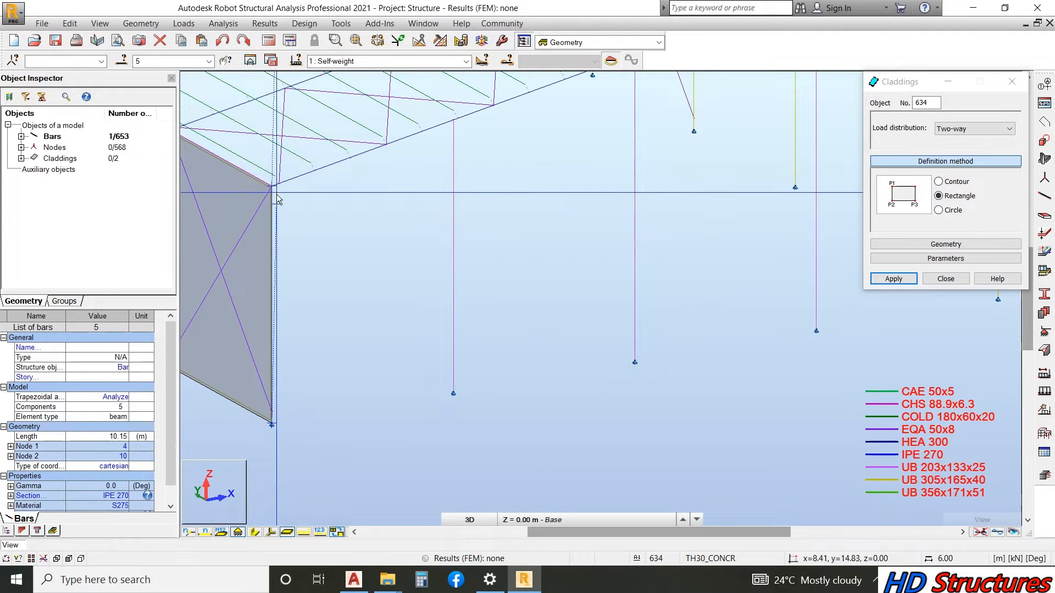
- Define a two-way contour cladding over the front gable's first bay, from the corner HEA 300 column through the ridge to the internal column
{"action": "left_click", "coordinate": [939, 183]}
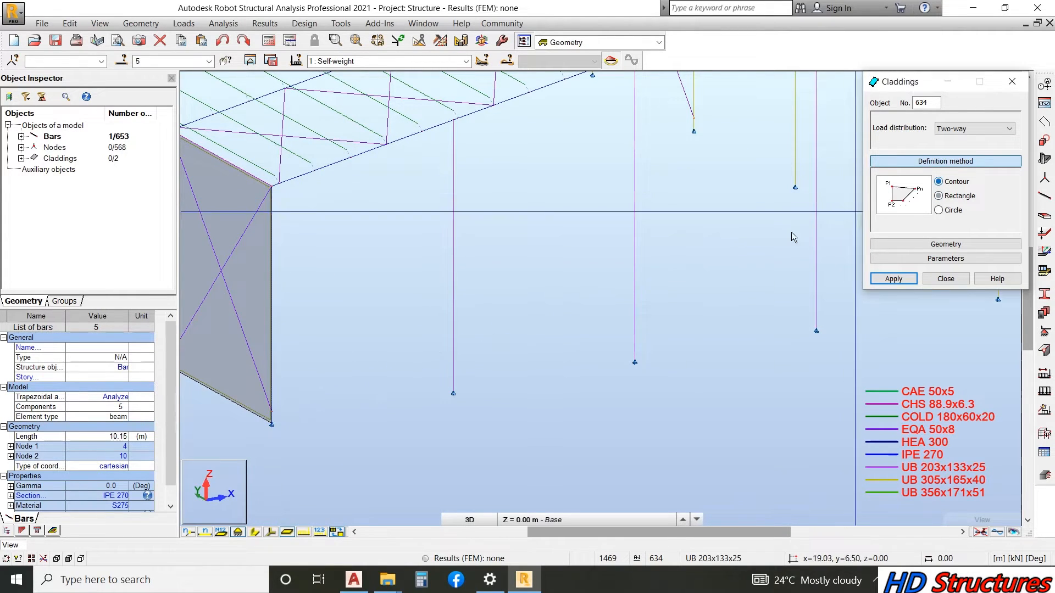
{"action": "left_click", "coordinate": [272, 424]}
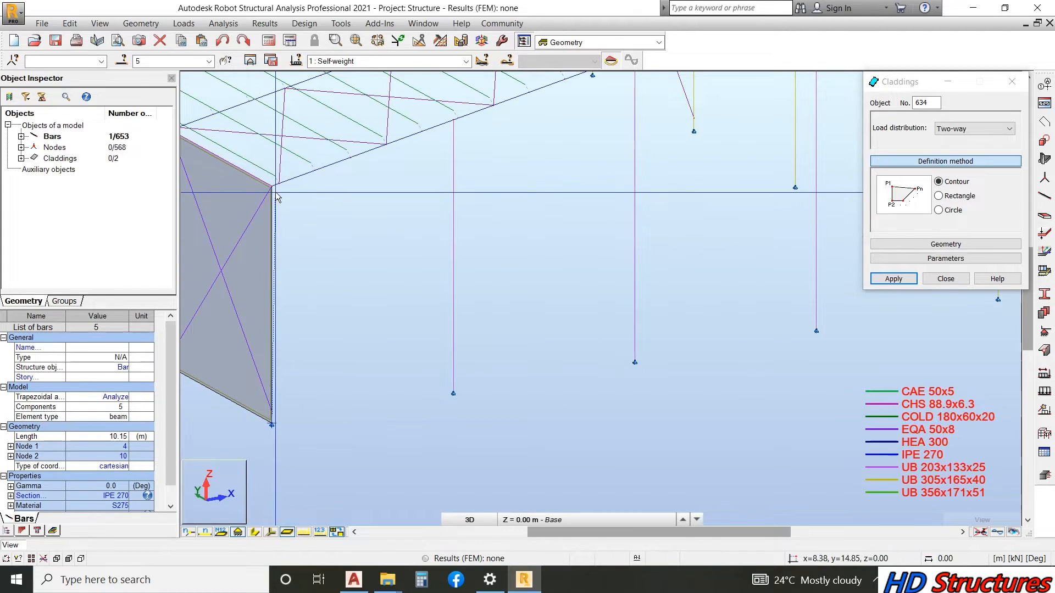
{"action": "scroll", "coordinate": [262, 351], "scroll_direction": "down", "scroll_amount": 5}
{"action": "scroll", "coordinate": [373, 269], "scroll_direction": "up", "scroll_amount": 10}
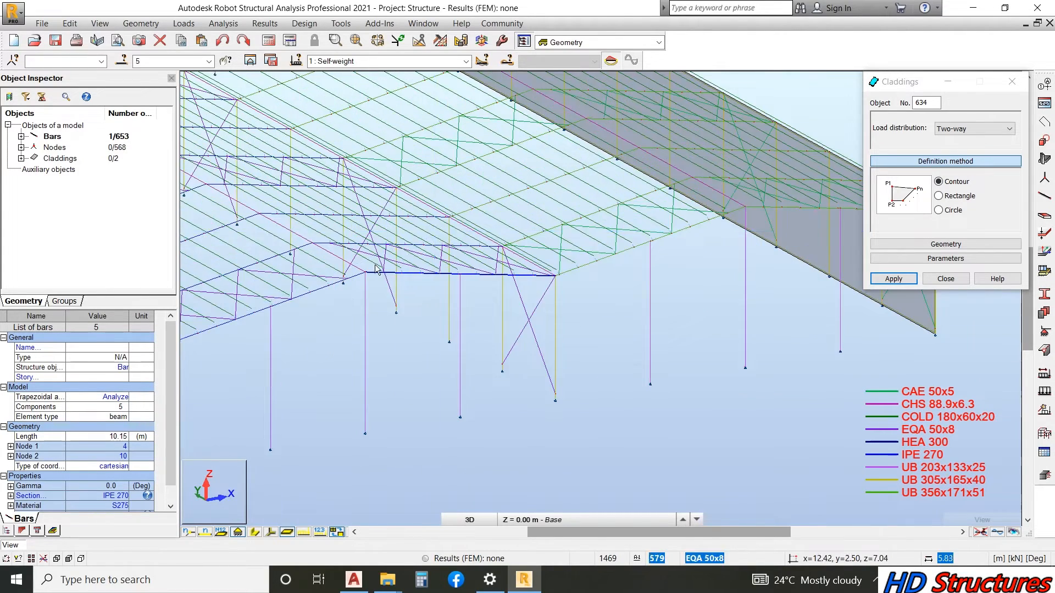
{"action": "left_click", "coordinate": [357, 275]}
{"action": "scroll", "coordinate": [313, 276], "scroll_direction": "down", "scroll_amount": 6}
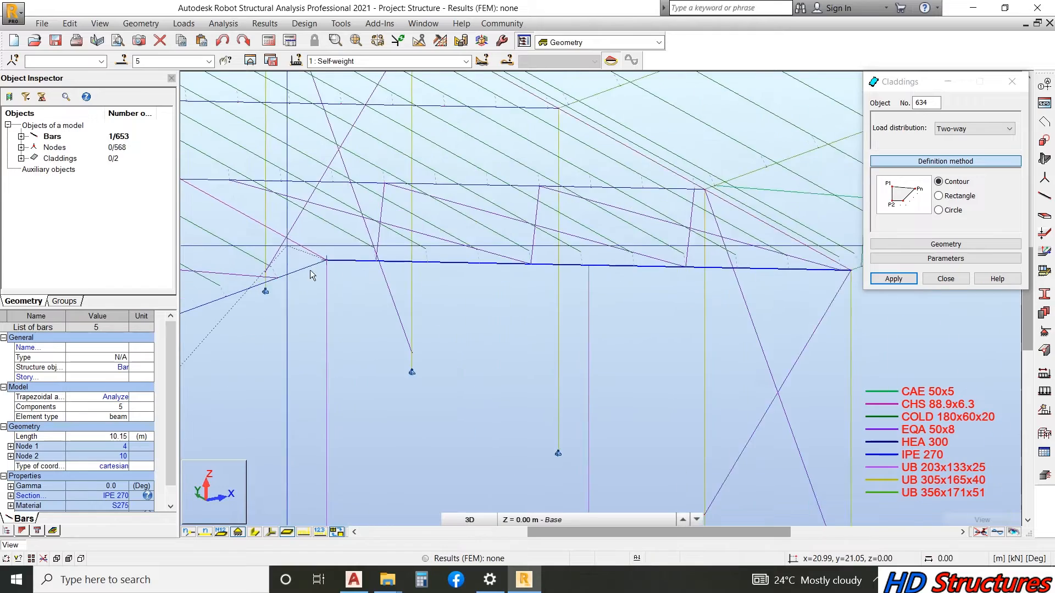
{"action": "scroll", "coordinate": [612, 285], "scroll_direction": "up", "scroll_amount": 5}
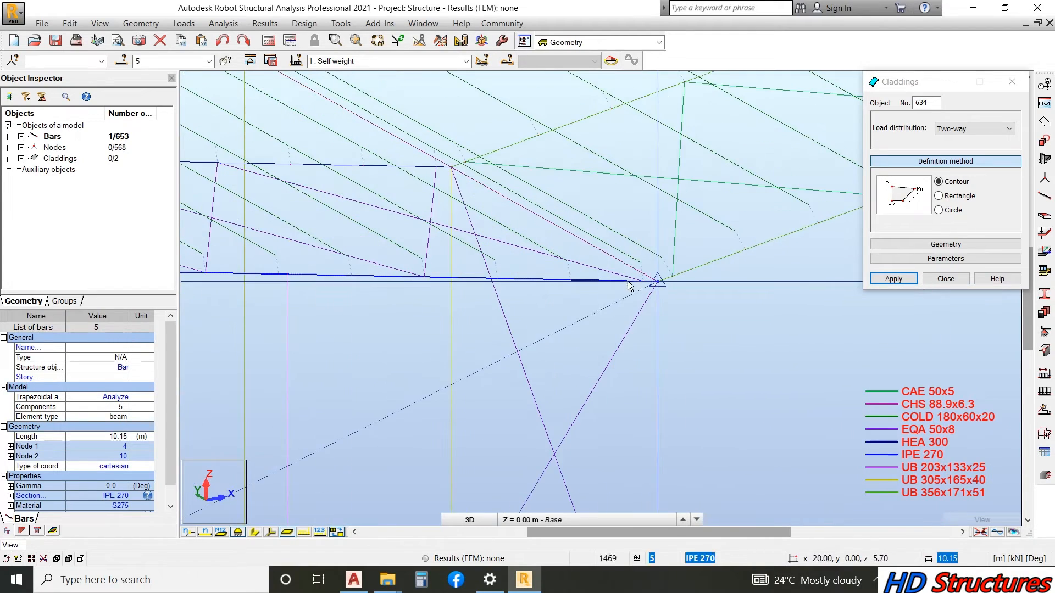
{"action": "left_click", "coordinate": [658, 283]}
{"action": "scroll", "coordinate": [659, 308], "scroll_direction": "down", "scroll_amount": 5}
{"action": "scroll", "coordinate": [662, 352], "scroll_direction": "up", "scroll_amount": 5}
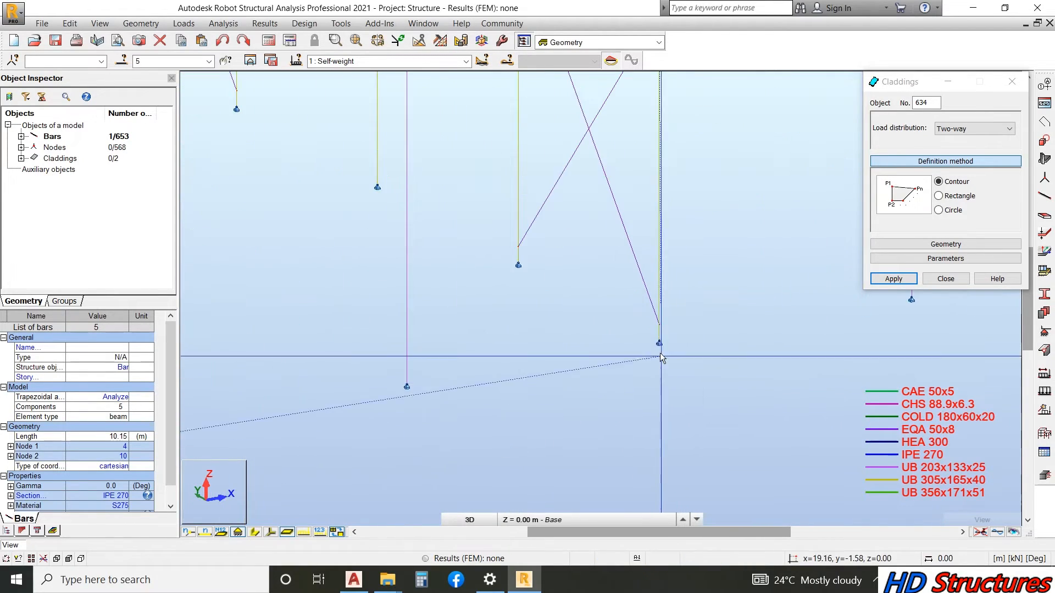
{"action": "left_click", "coordinate": [660, 342]}
{"action": "scroll", "coordinate": [664, 342], "scroll_direction": "down", "scroll_amount": 5}
{"action": "scroll", "coordinate": [389, 360], "scroll_direction": "up", "scroll_amount": 5}
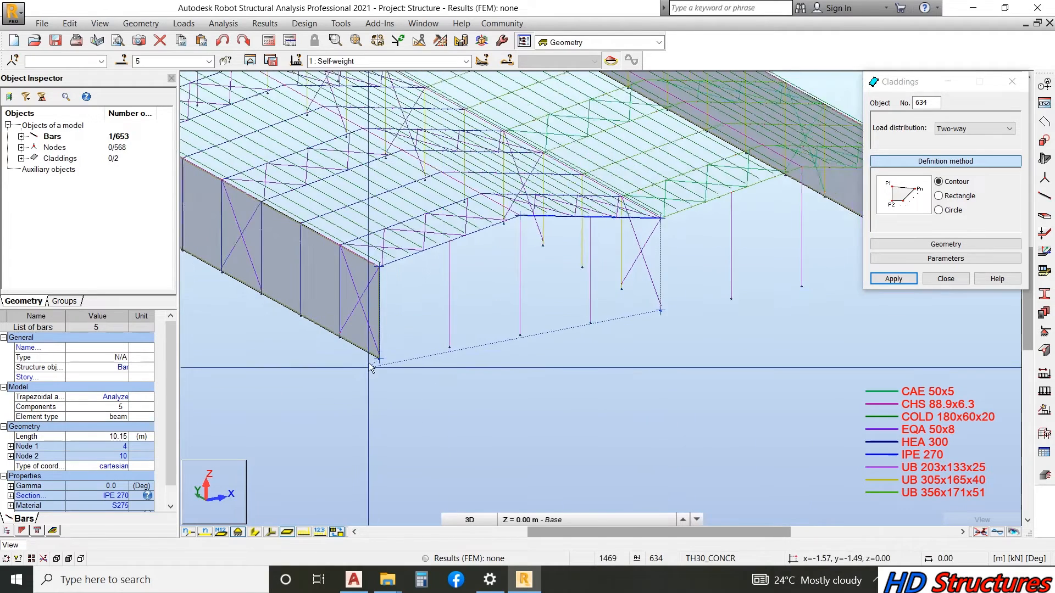
{"action": "scroll", "coordinate": [389, 358], "scroll_direction": "up", "scroll_amount": 4}
{"action": "left_click", "coordinate": [420, 353]}
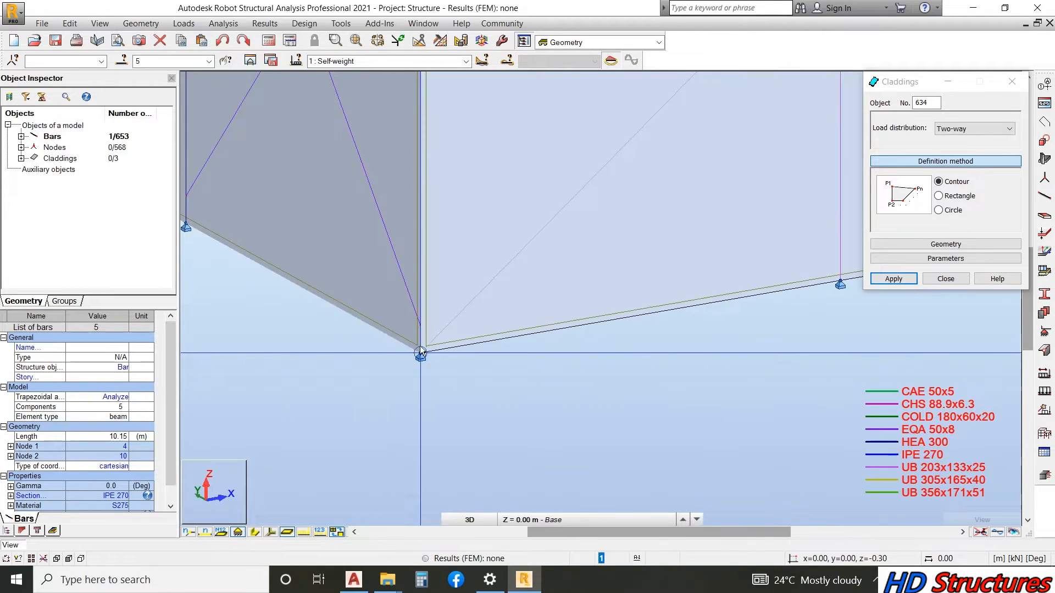
{"action": "scroll", "coordinate": [274, 371], "scroll_direction": "down", "scroll_amount": 5}
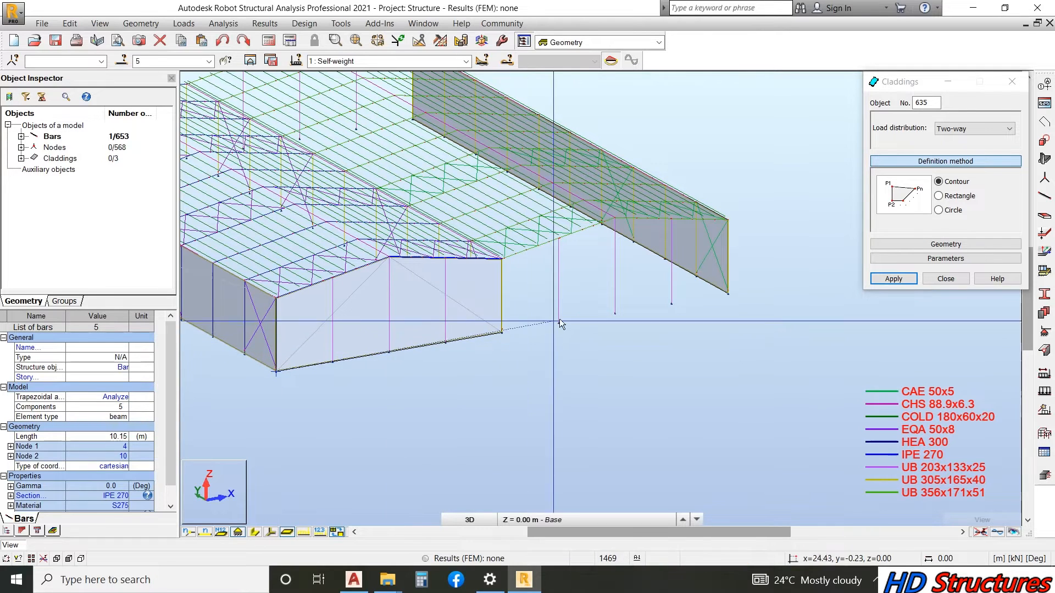
- Copy the first bay's gable cladding onto the second front bay by a translation vector of 20.00, 0.00, 0.00 between column bases
{"action": "scroll", "coordinate": [696, 274], "scroll_direction": "down", "scroll_amount": 3}
{"action": "scroll", "coordinate": [647, 298], "scroll_direction": "up", "scroll_amount": 4}
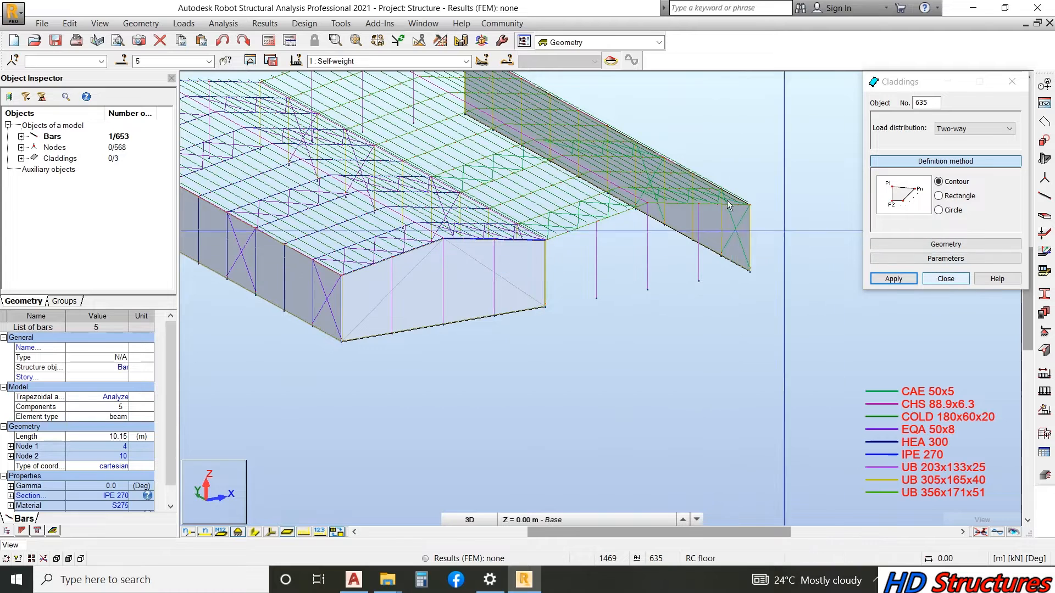
{"action": "right_click", "coordinate": [655, 144]}
{"action": "left_click", "coordinate": [680, 198]}
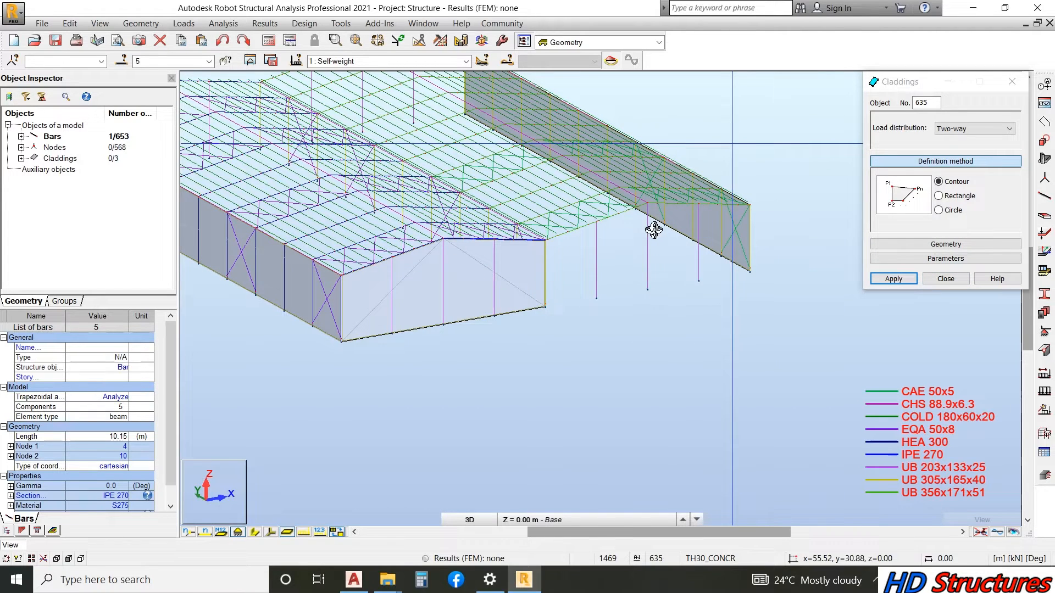
{"action": "right_click", "coordinate": [522, 239]}
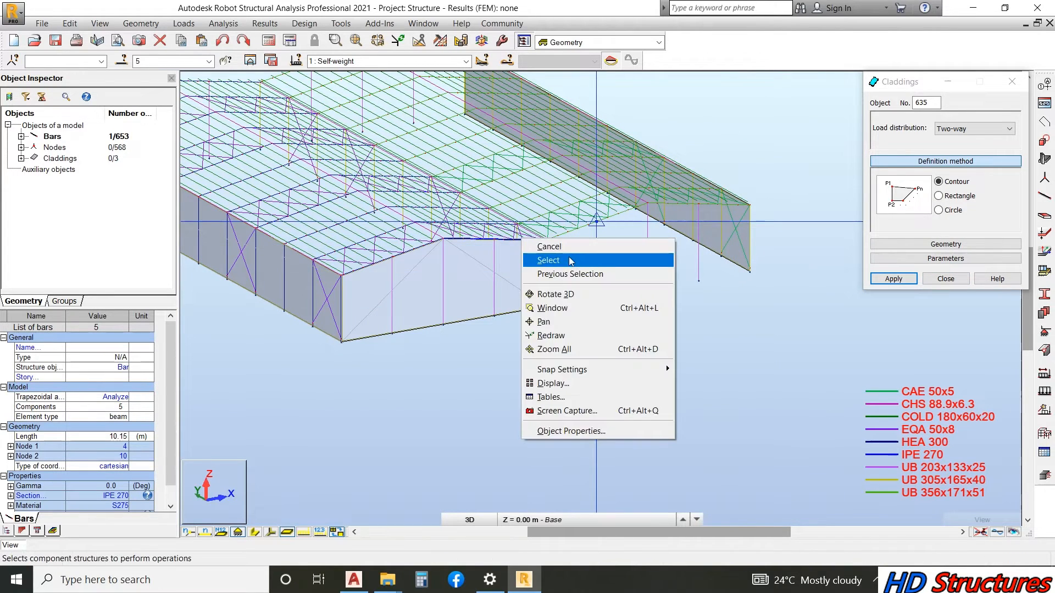
{"action": "left_click", "coordinate": [572, 264]}
{"action": "left_click", "coordinate": [509, 295]}
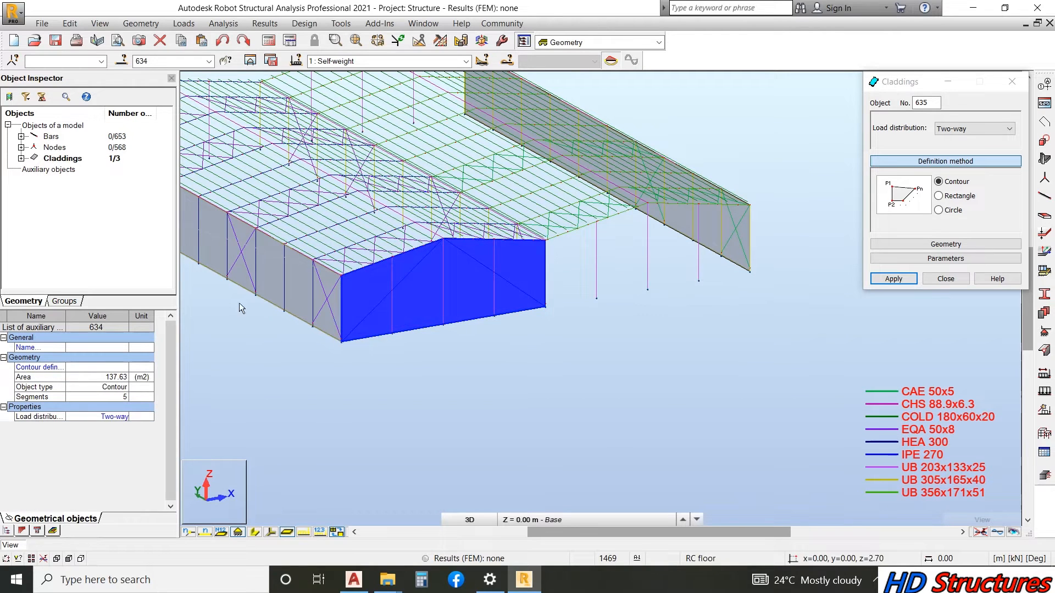
{"action": "right_click", "coordinate": [267, 311]}
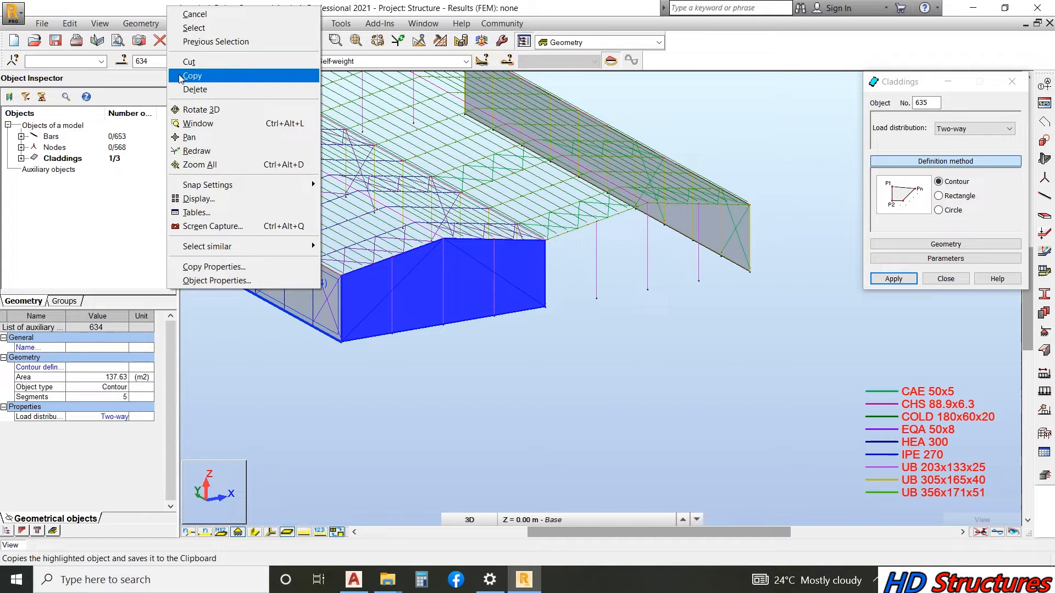
{"action": "left_click", "coordinate": [109, 24]}
{"action": "left_click", "coordinate": [69, 23]}
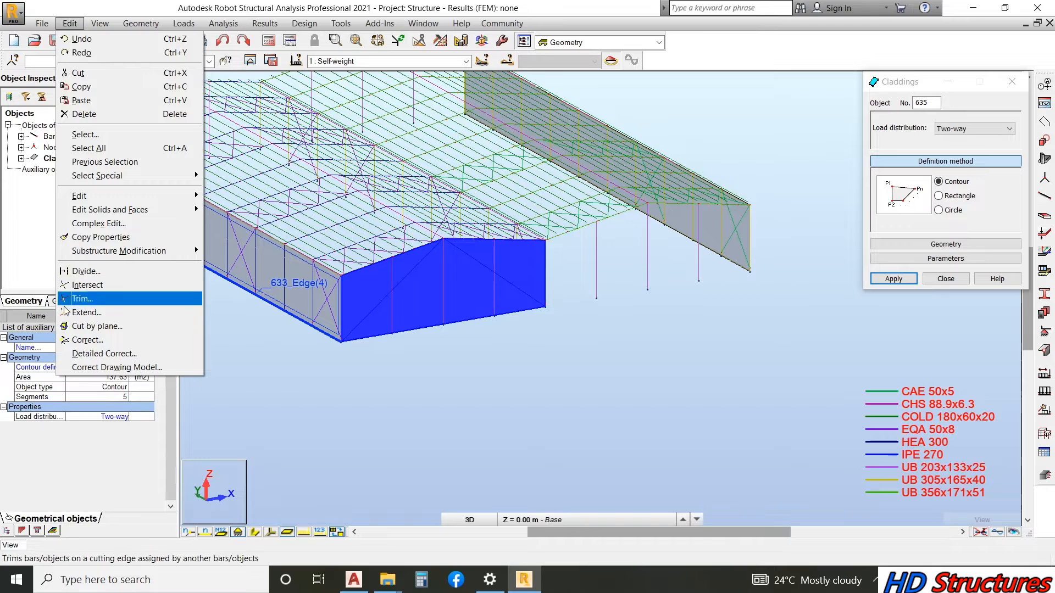
{"action": "mouse_move", "coordinate": [160, 195]}
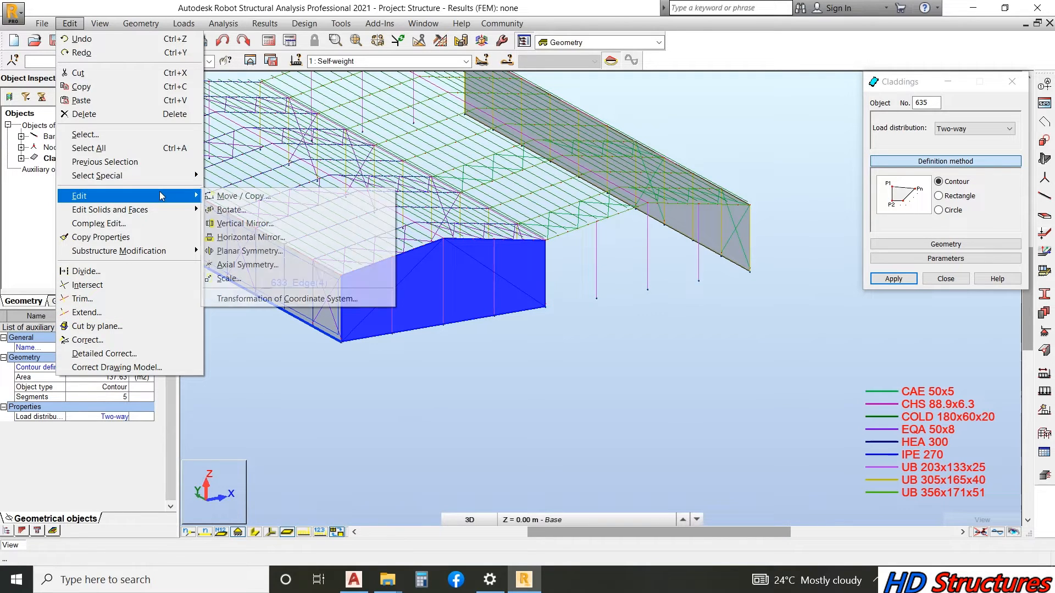
{"action": "left_click", "coordinate": [216, 196]}
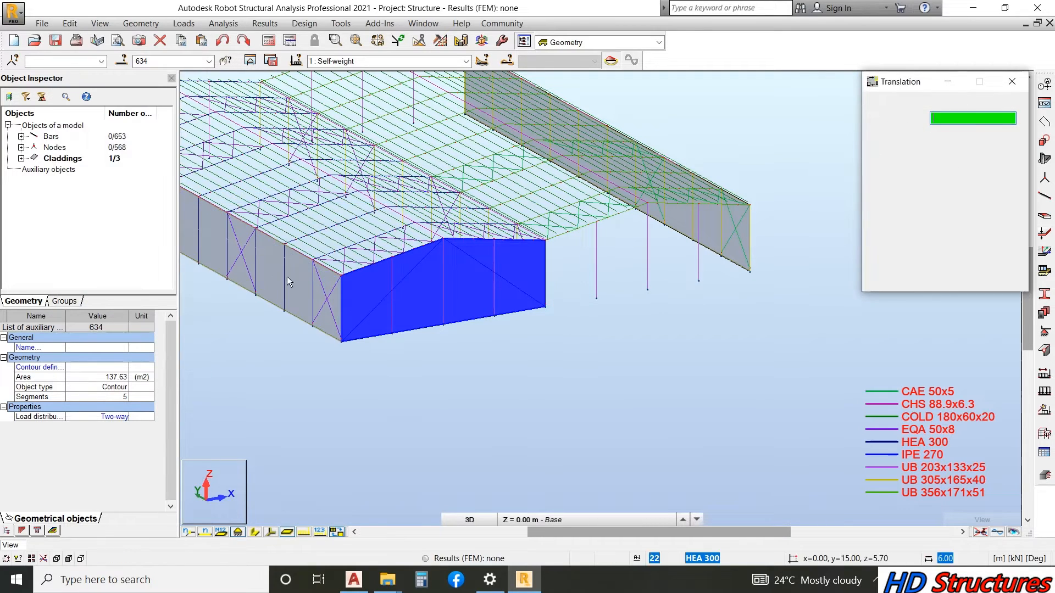
{"action": "scroll", "coordinate": [339, 352], "scroll_direction": "up", "scroll_amount": 5}
{"action": "scroll", "coordinate": [339, 352], "scroll_direction": "up", "scroll_amount": 2}
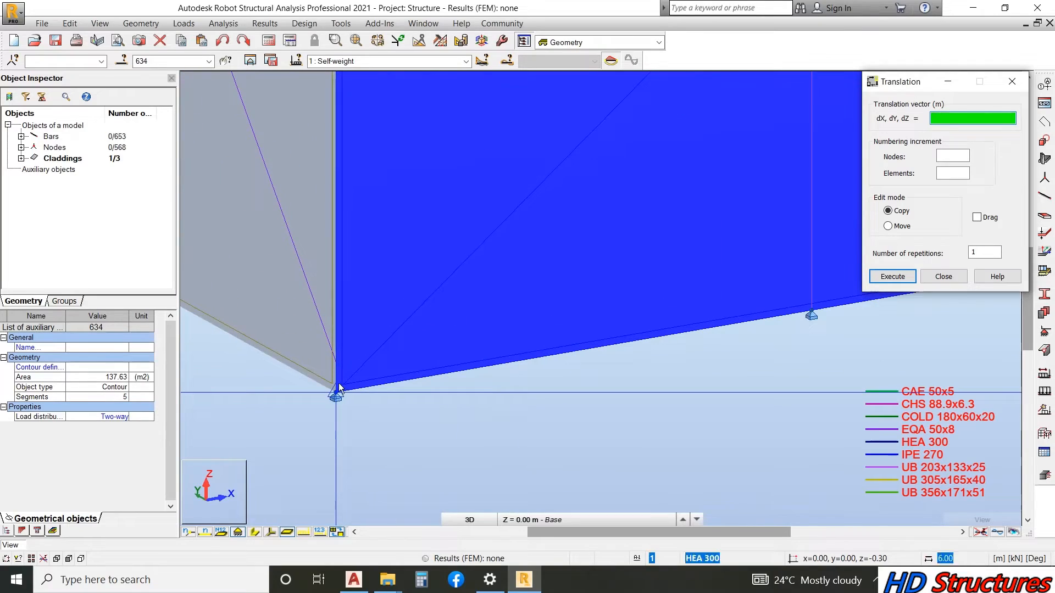
{"action": "left_click", "coordinate": [339, 395]}
{"action": "scroll", "coordinate": [293, 351], "scroll_direction": "down", "scroll_amount": 6}
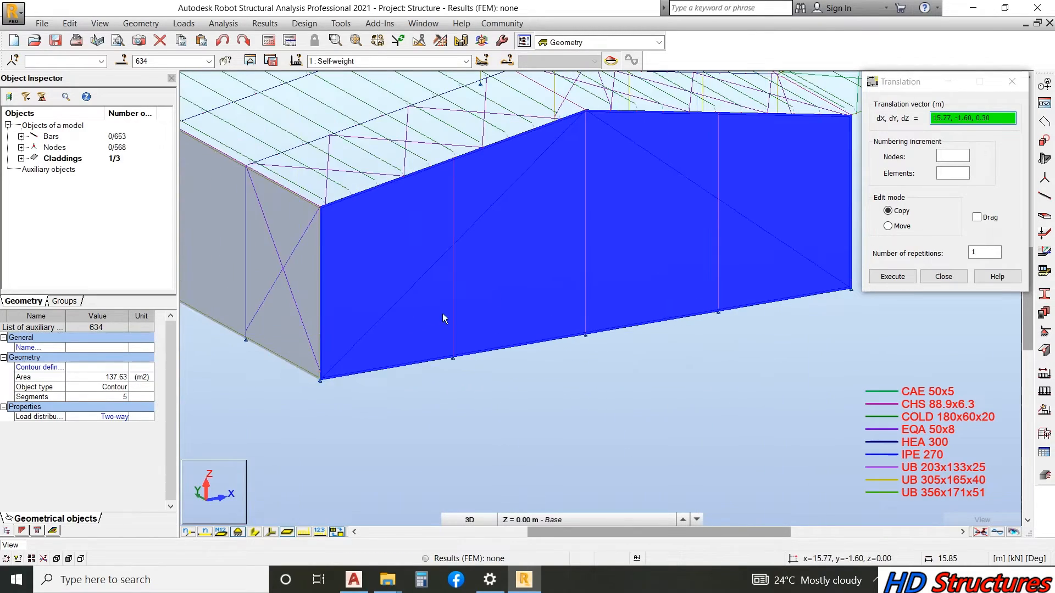
{"action": "scroll", "coordinate": [610, 314], "scroll_direction": "up", "scroll_amount": 5}
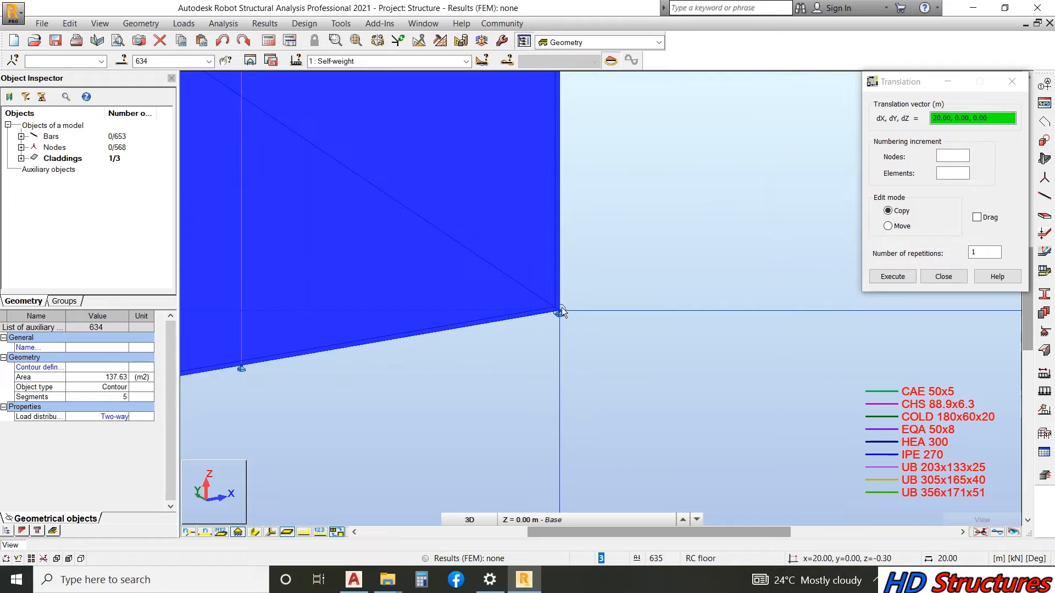
{"action": "left_click", "coordinate": [562, 311]}
{"action": "scroll", "coordinate": [562, 308], "scroll_direction": "down", "scroll_amount": 5}
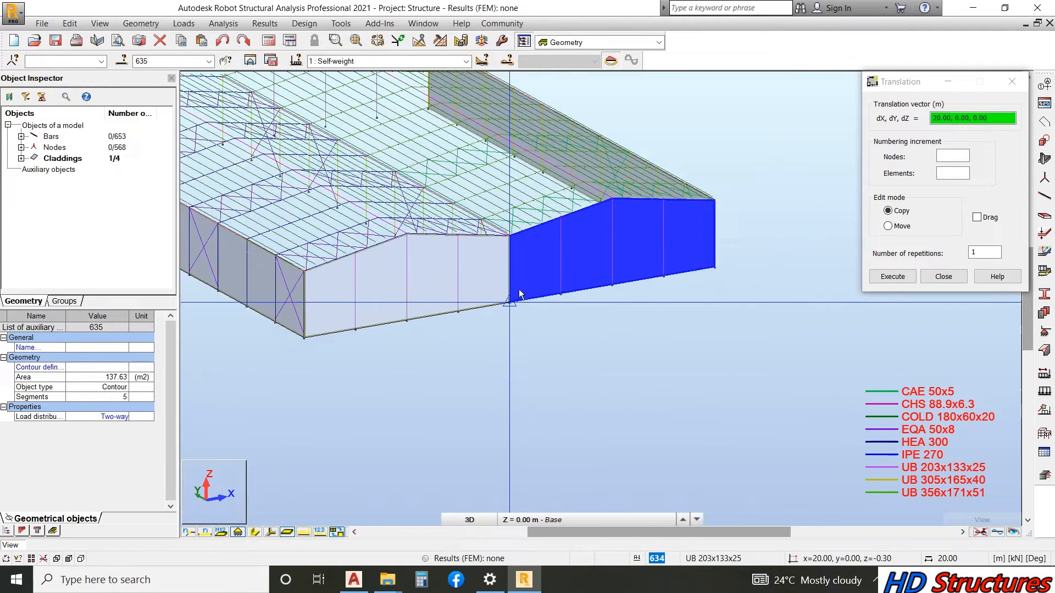
- Copy both front gable claddings to the rear gable by a translation vector of 0.00, 50.00, 0.00 from the front corner column base
{"action": "scroll", "coordinate": [809, 160], "scroll_direction": "down", "scroll_amount": 1}
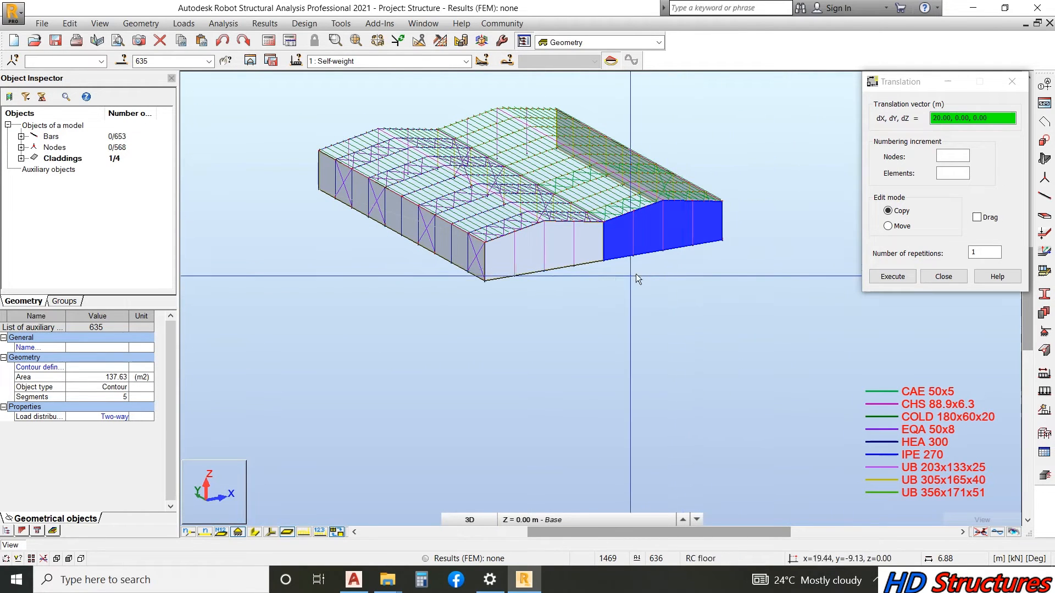
{"action": "right_click", "coordinate": [605, 268]}
{"action": "left_click", "coordinate": [683, 289]}
{"action": "scroll", "coordinate": [585, 249], "scroll_direction": "up", "scroll_amount": 3}
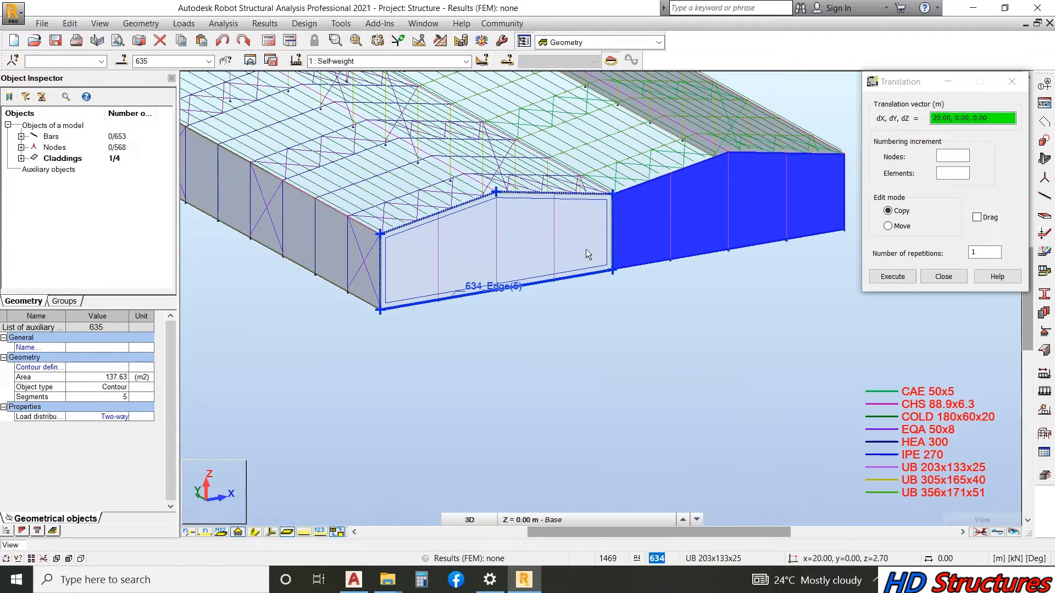
{"action": "left_click", "coordinate": [589, 248], "text": "ctrl"}
{"action": "scroll", "coordinate": [631, 232], "scroll_direction": "down", "scroll_amount": 3}
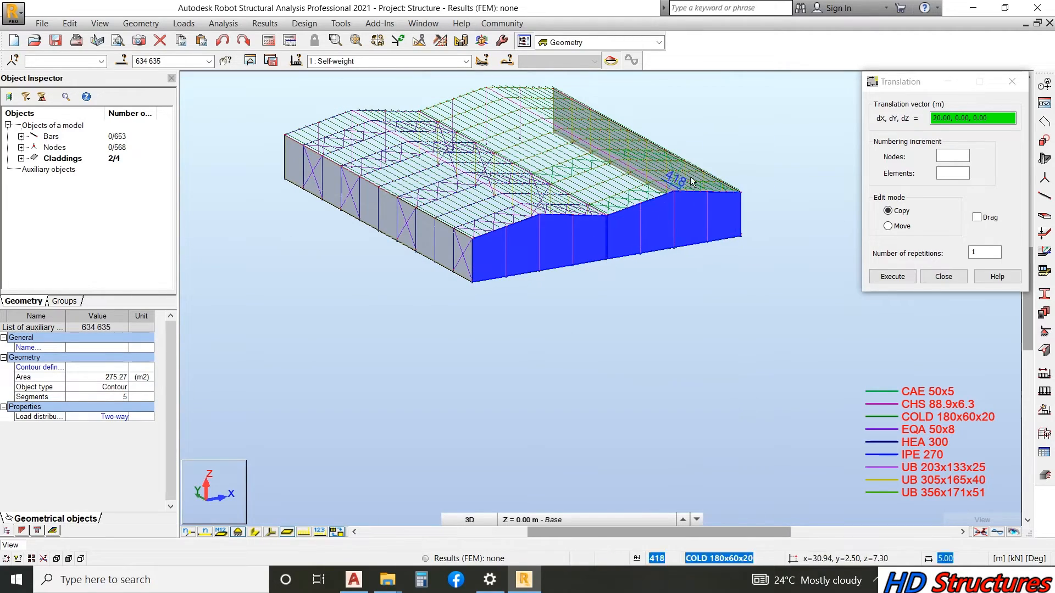
{"action": "right_click", "coordinate": [641, 171]}
{"action": "left_click", "coordinate": [675, 226]}
{"action": "left_click_drag", "start_coordinate": [511, 255], "coordinate": [546, 277]}
{"action": "scroll", "coordinate": [545, 277], "scroll_direction": "up", "scroll_amount": 2}
{"action": "right_click", "coordinate": [512, 252]}
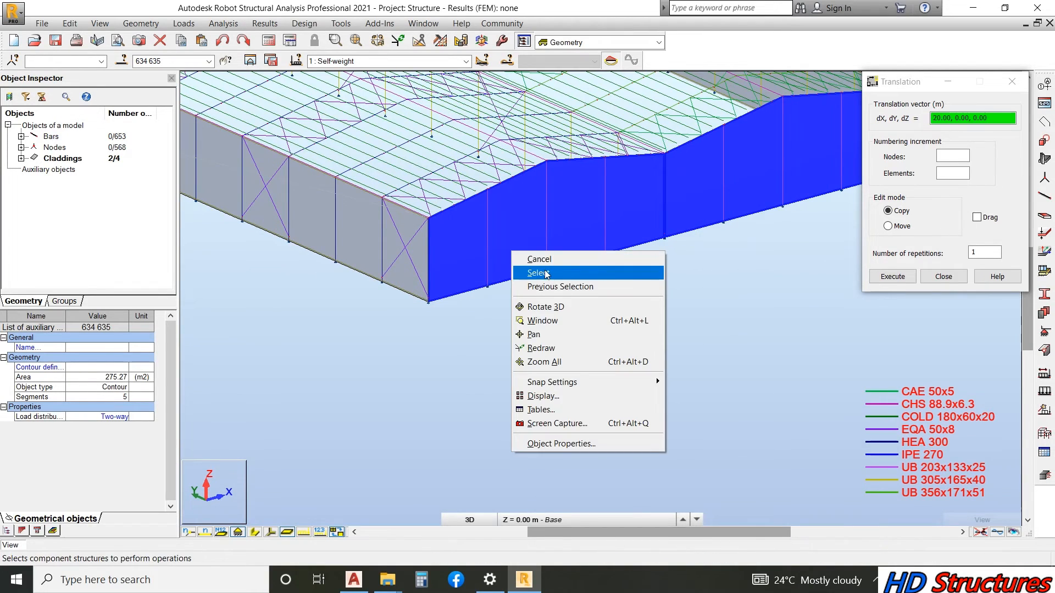
{"action": "left_click", "coordinate": [547, 273]}
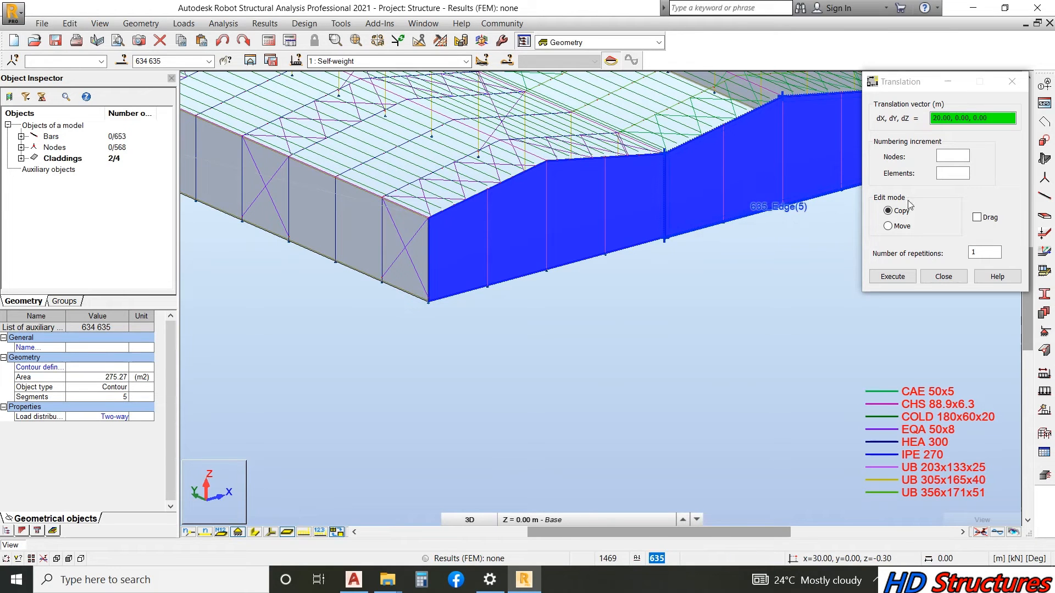
{"action": "left_click", "coordinate": [888, 212]}
{"action": "scroll", "coordinate": [567, 326], "scroll_direction": "up", "scroll_amount": 8}
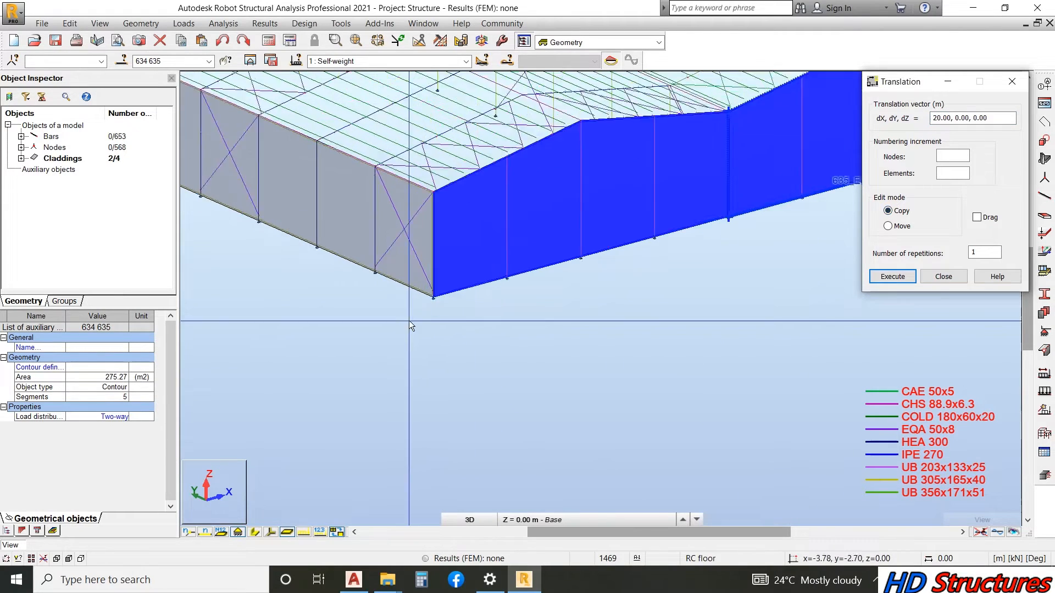
{"action": "scroll", "coordinate": [564, 324], "scroll_direction": "up", "scroll_amount": 2}
{"action": "left_click", "coordinate": [566, 325]}
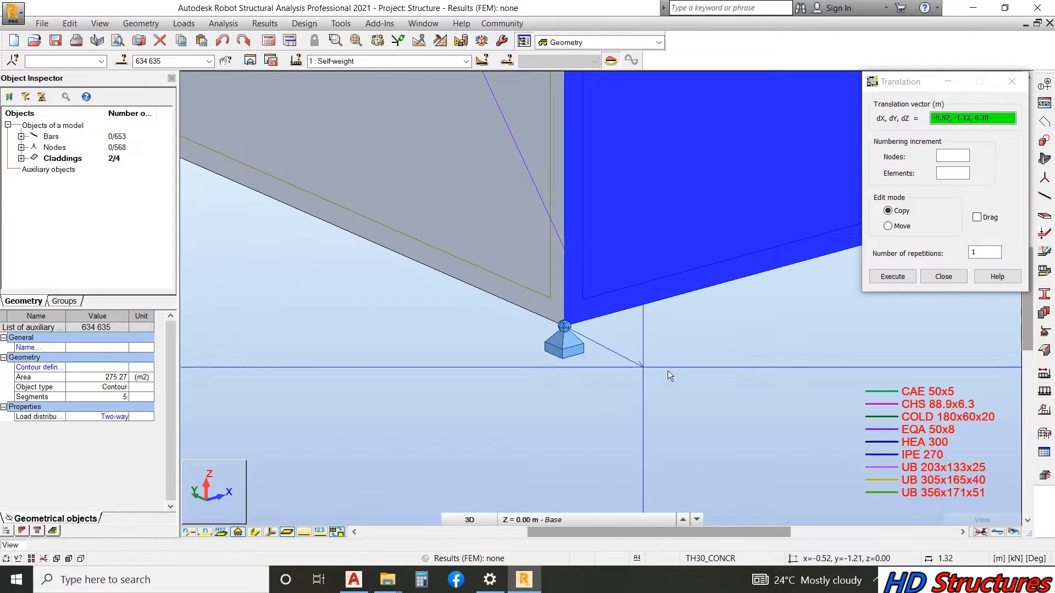
{"action": "scroll", "coordinate": [852, 381], "scroll_direction": "down", "scroll_amount": 8}
{"action": "scroll", "coordinate": [895, 394], "scroll_direction": "down", "scroll_amount": 6}
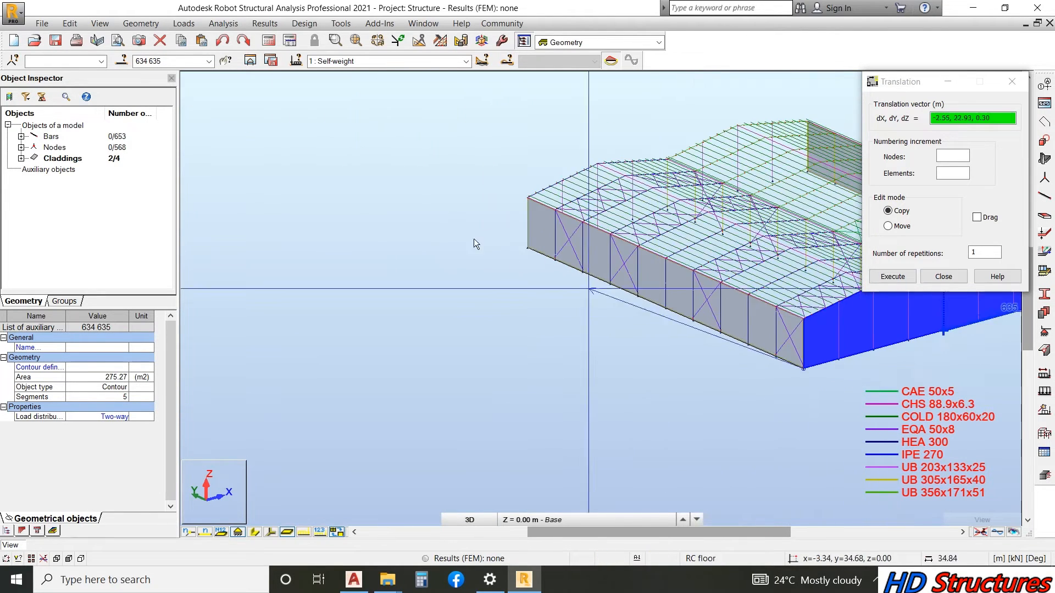
{"action": "scroll", "coordinate": [710, 312], "scroll_direction": "up", "scroll_amount": 8}
{"action": "scroll", "coordinate": [629, 321], "scroll_direction": "up", "scroll_amount": 5}
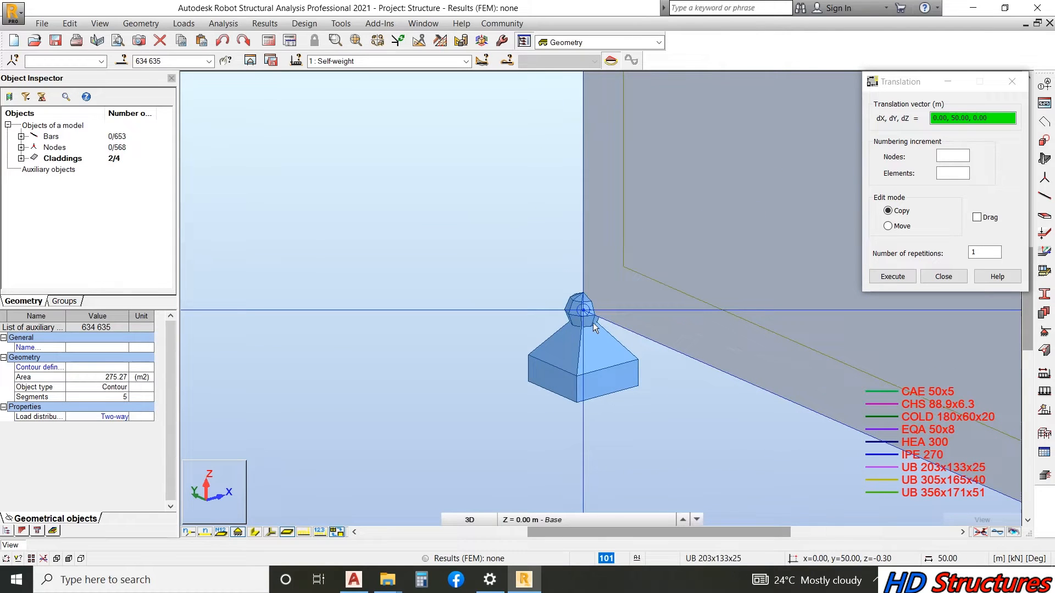
{"action": "left_click", "coordinate": [586, 317]}
{"action": "scroll", "coordinate": [469, 302], "scroll_direction": "up", "scroll_amount": 6}
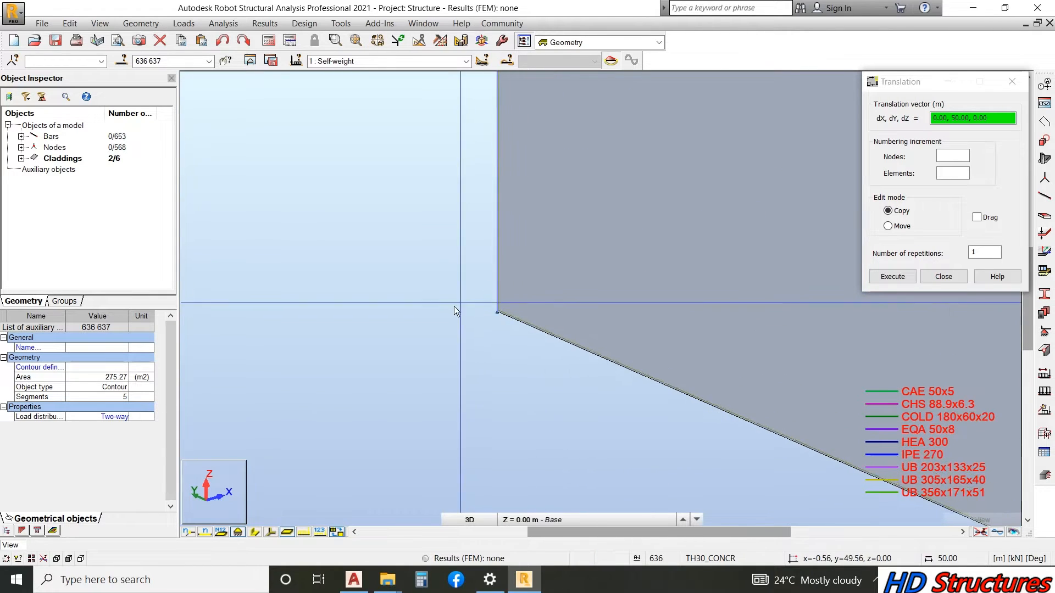
- Check the front and rear gable claddings from several angles and close the translation settings
{"action": "scroll", "coordinate": [443, 285], "scroll_direction": "down", "scroll_amount": 5}
{"action": "right_click", "coordinate": [307, 163]}
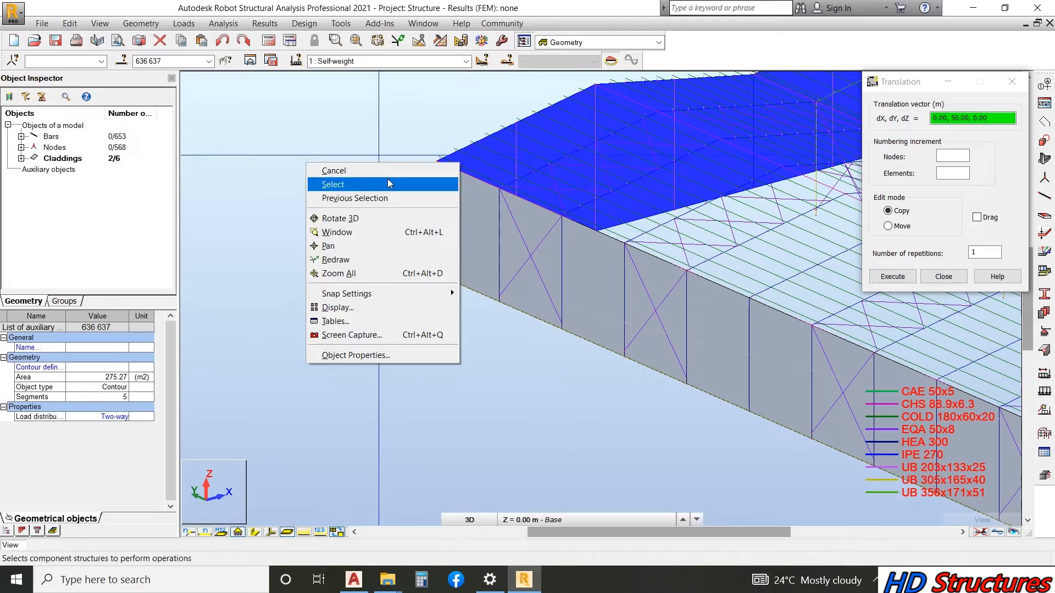
{"action": "left_click", "coordinate": [379, 218]}
{"action": "left_click_drag", "start_coordinate": [368, 313], "coordinate": [620, 254]}
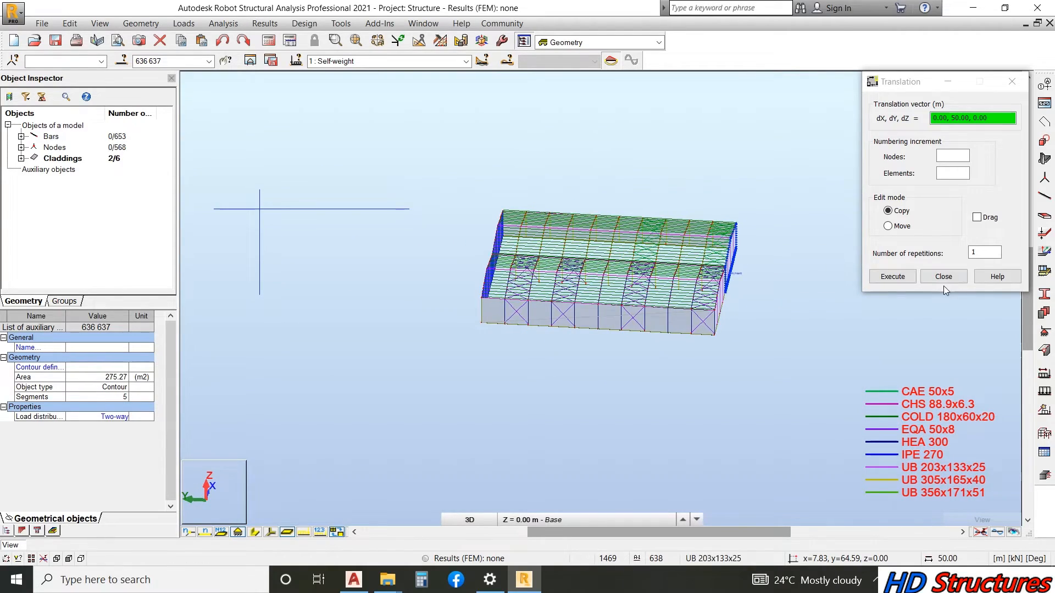
{"action": "left_click", "coordinate": [876, 581]}
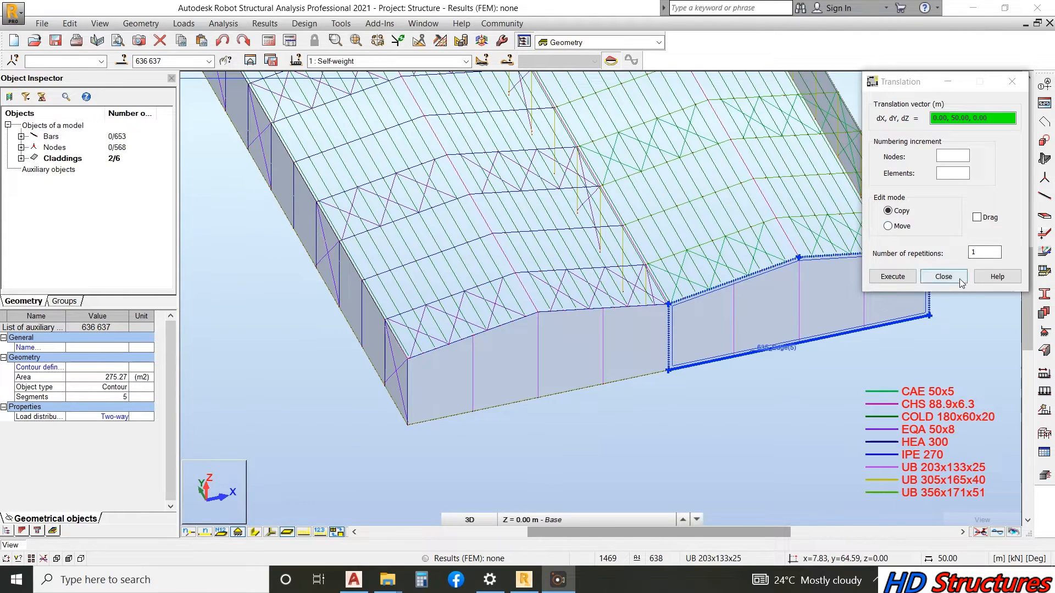
{"action": "left_click", "coordinate": [945, 277]}
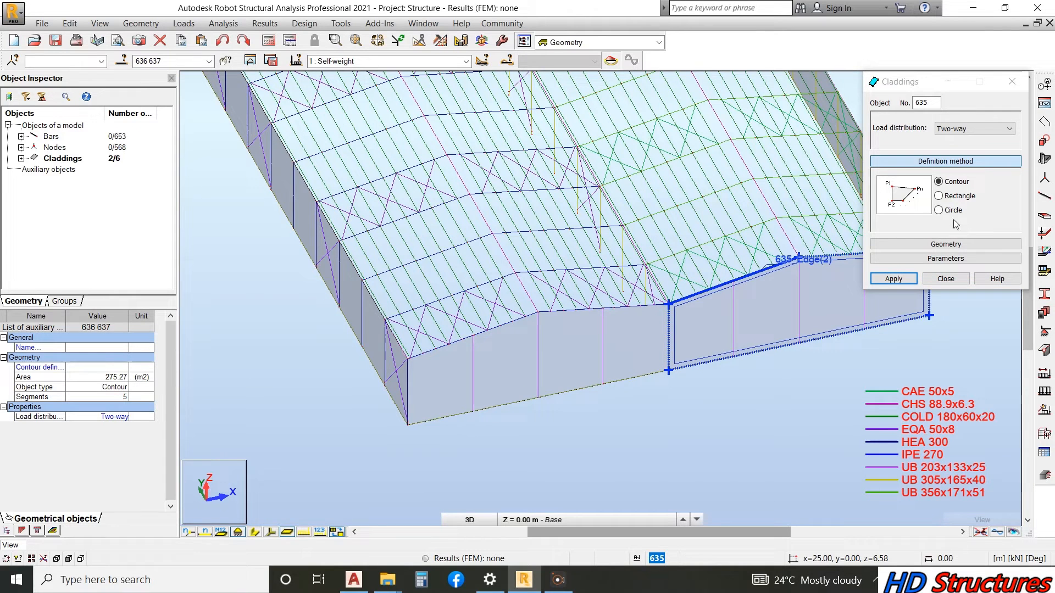
- Define a two-way rectangular cladding over the first bay's outer roof slope, from the front corner eave to the front ridge and rear ridge
{"action": "scroll", "coordinate": [572, 357], "scroll_direction": "down", "scroll_amount": 2}
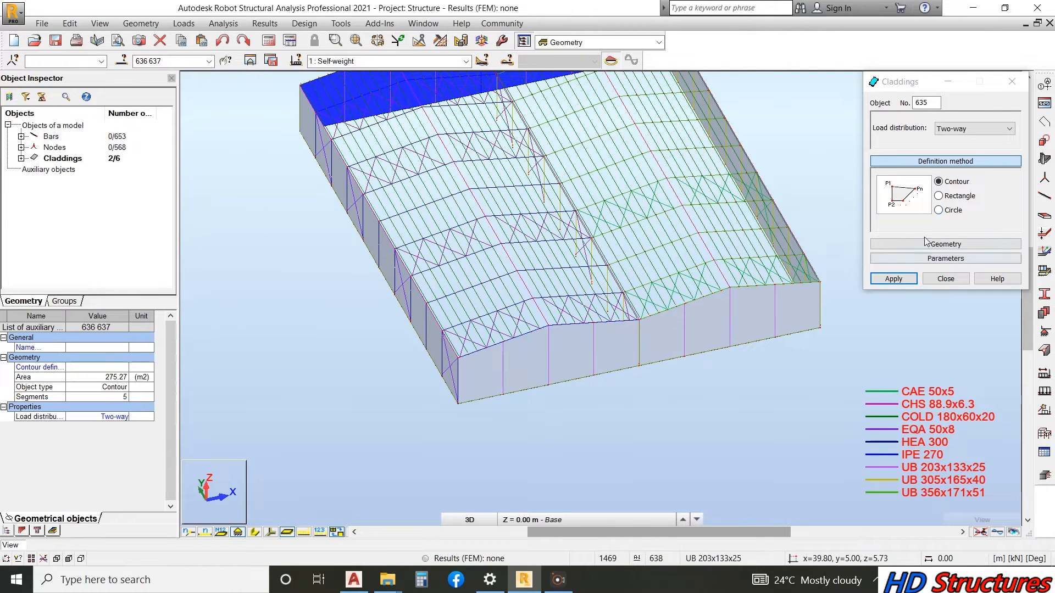
{"action": "left_click", "coordinate": [939, 196]}
{"action": "scroll", "coordinate": [467, 364], "scroll_direction": "up", "scroll_amount": 5}
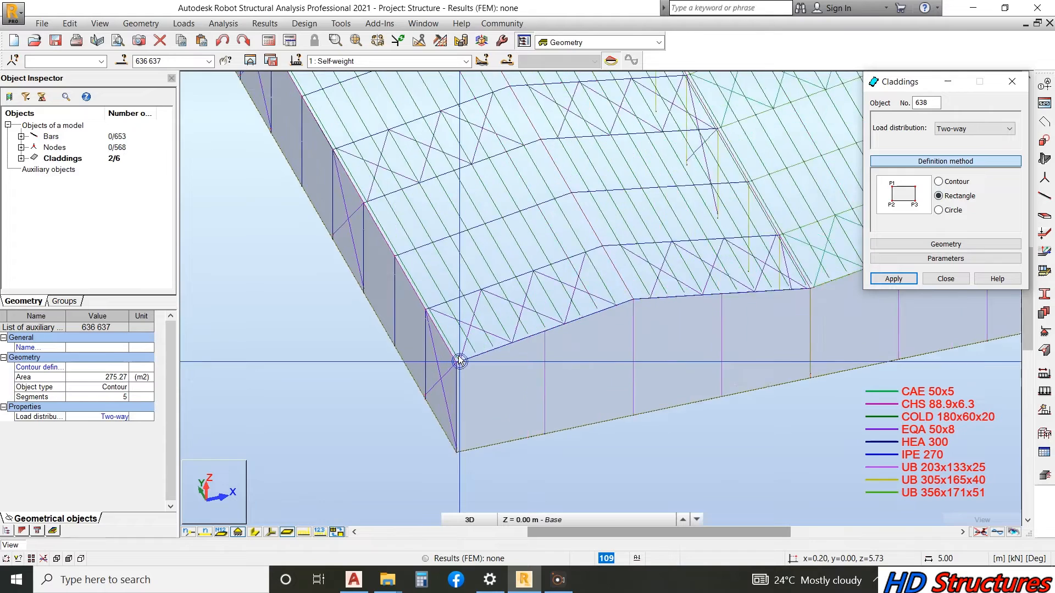
{"action": "scroll", "coordinate": [467, 365], "scroll_direction": "down", "scroll_amount": 4}
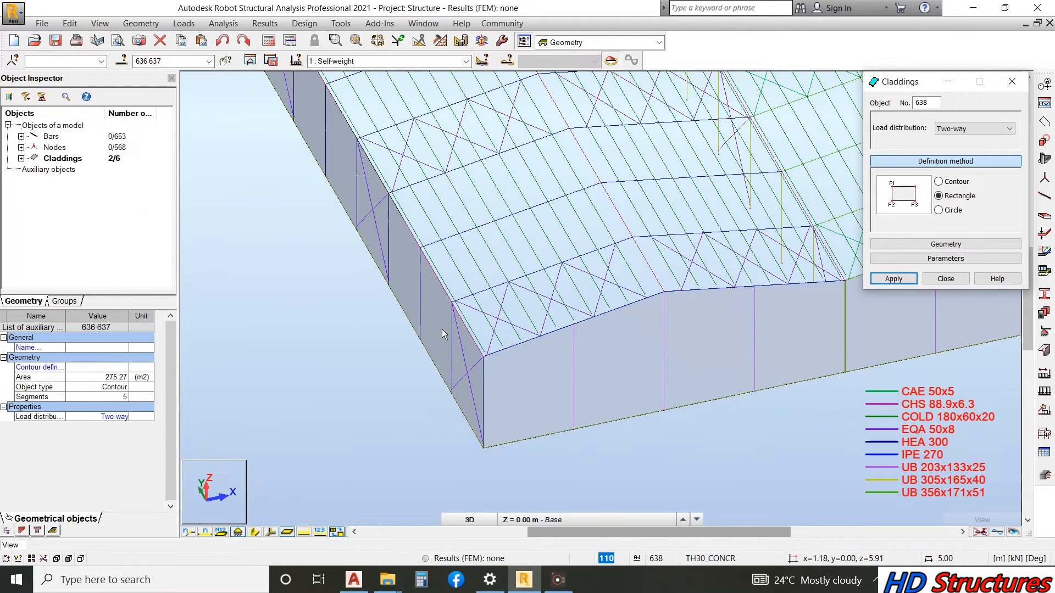
{"action": "scroll", "coordinate": [442, 330], "scroll_direction": "up", "scroll_amount": 2}
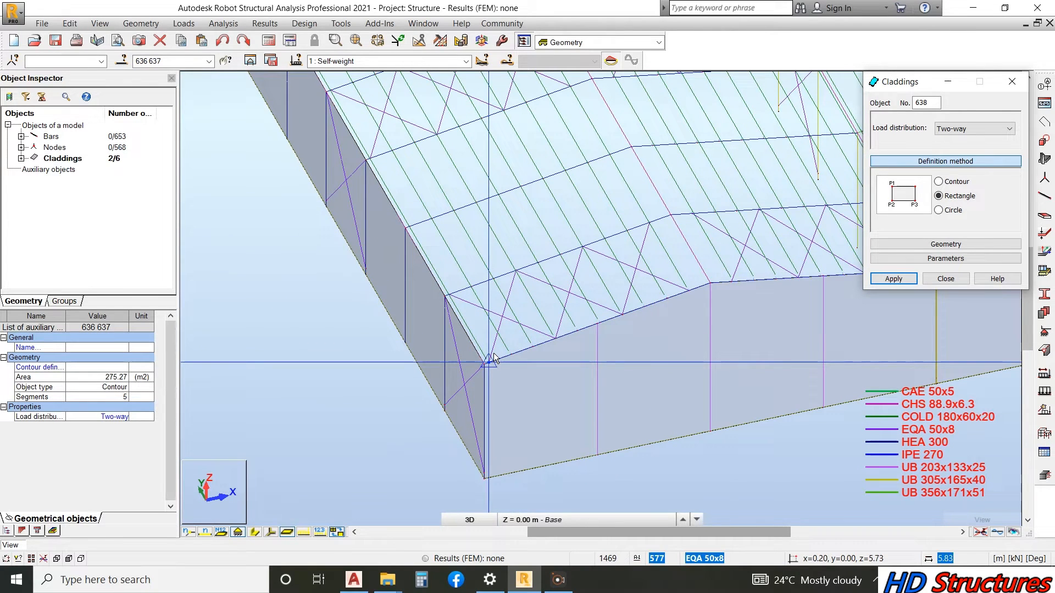
{"action": "scroll", "coordinate": [426, 357], "scroll_direction": "up", "scroll_amount": 3}
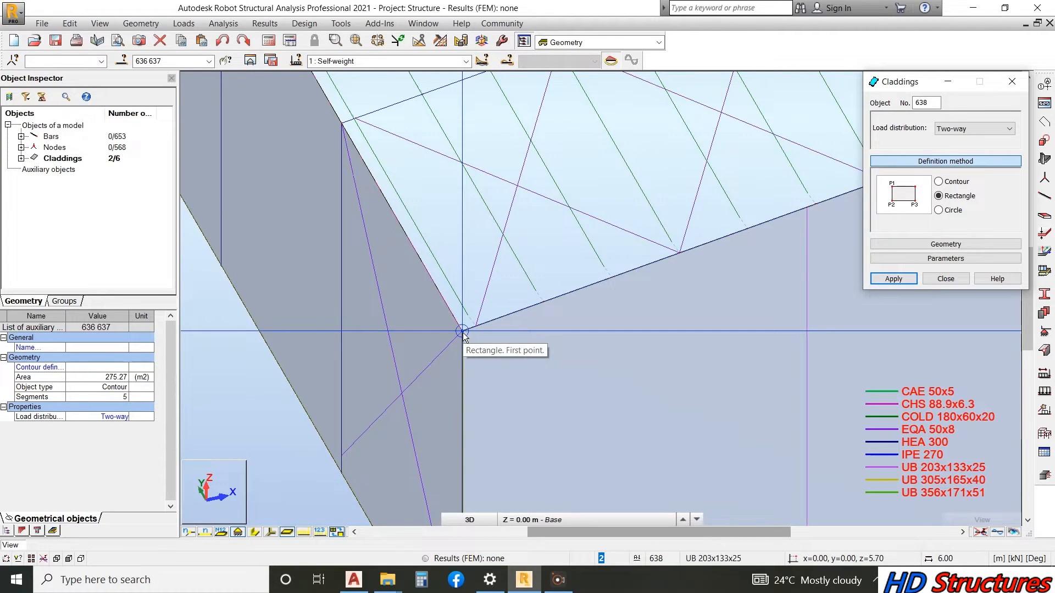
{"action": "scroll", "coordinate": [464, 337], "scroll_direction": "down", "scroll_amount": 1}
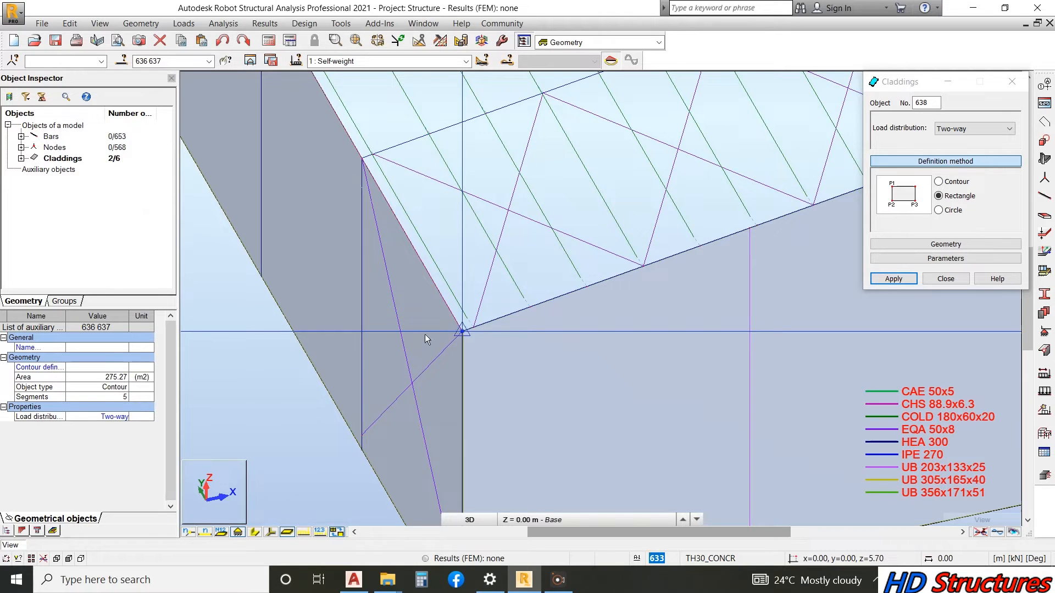
{"action": "scroll", "coordinate": [332, 351], "scroll_direction": "down", "scroll_amount": 3}
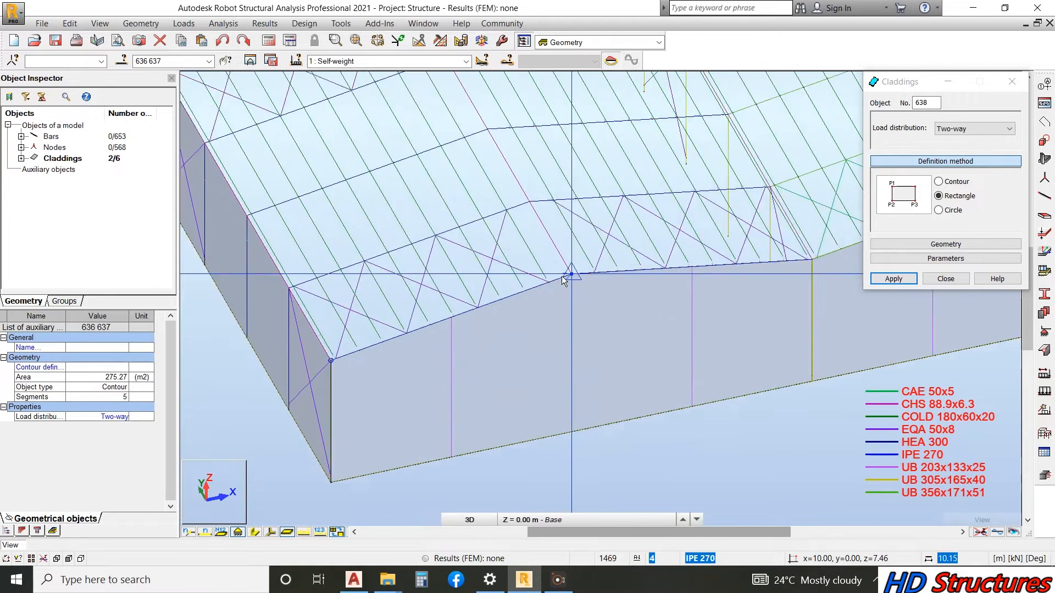
{"action": "scroll", "coordinate": [566, 275], "scroll_direction": "up", "scroll_amount": 5}
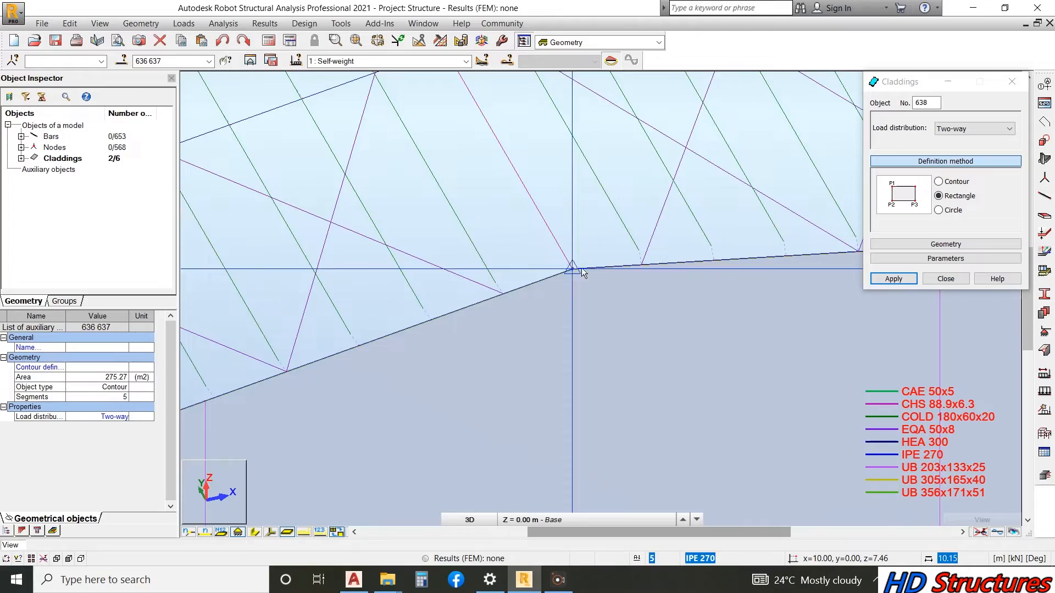
{"action": "left_click", "coordinate": [581, 269]}
{"action": "scroll", "coordinate": [608, 359], "scroll_direction": "down", "scroll_amount": 10}
{"action": "scroll", "coordinate": [528, 120], "scroll_direction": "up", "scroll_amount": 3}
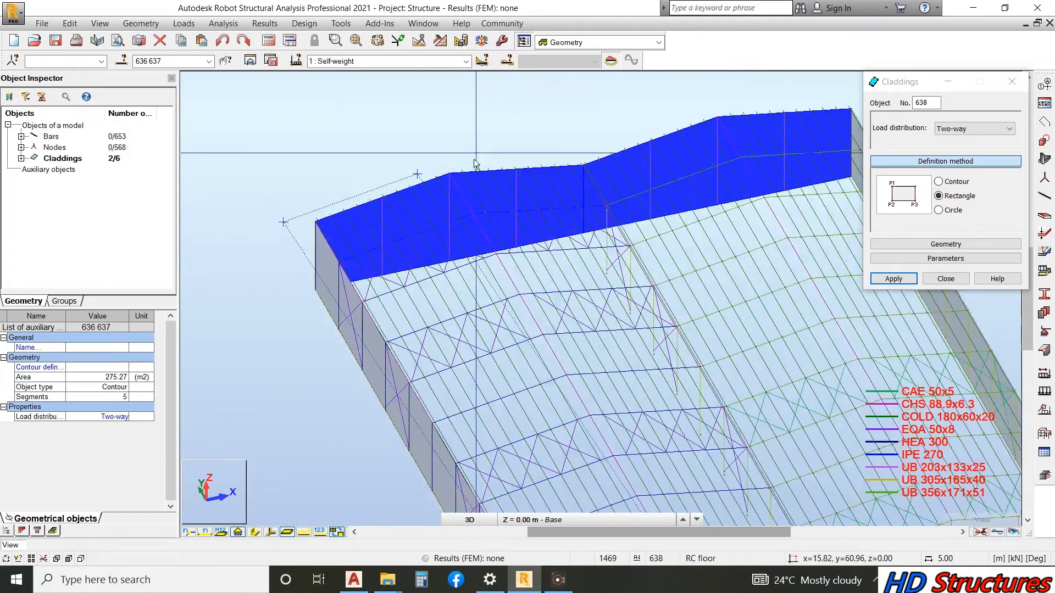
{"action": "scroll", "coordinate": [418, 184], "scroll_direction": "up", "scroll_amount": 5}
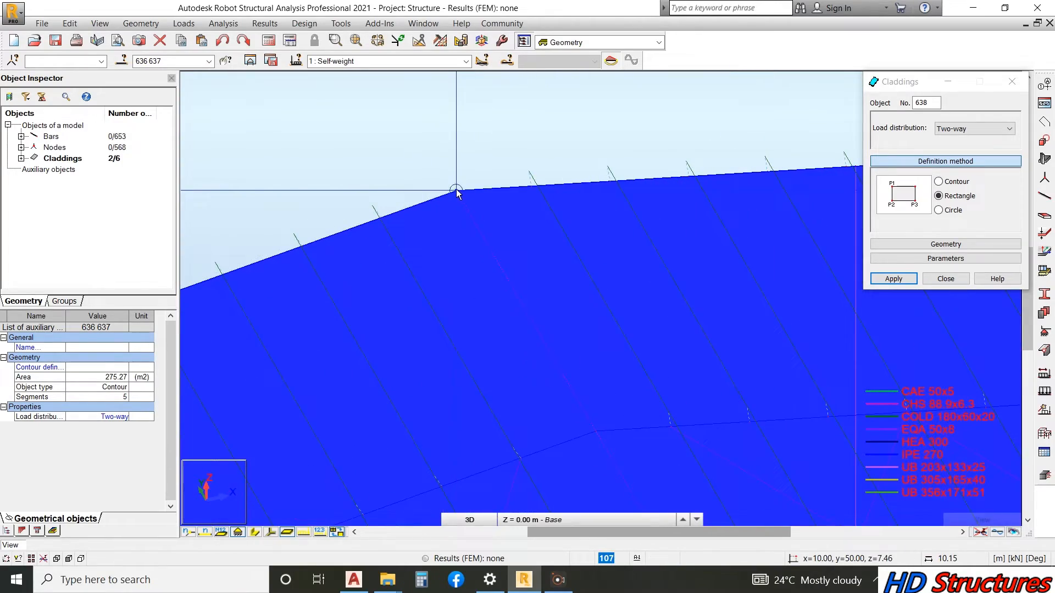
{"action": "left_click", "coordinate": [456, 191]}
{"action": "scroll", "coordinate": [404, 143], "scroll_direction": "down", "scroll_amount": 6}
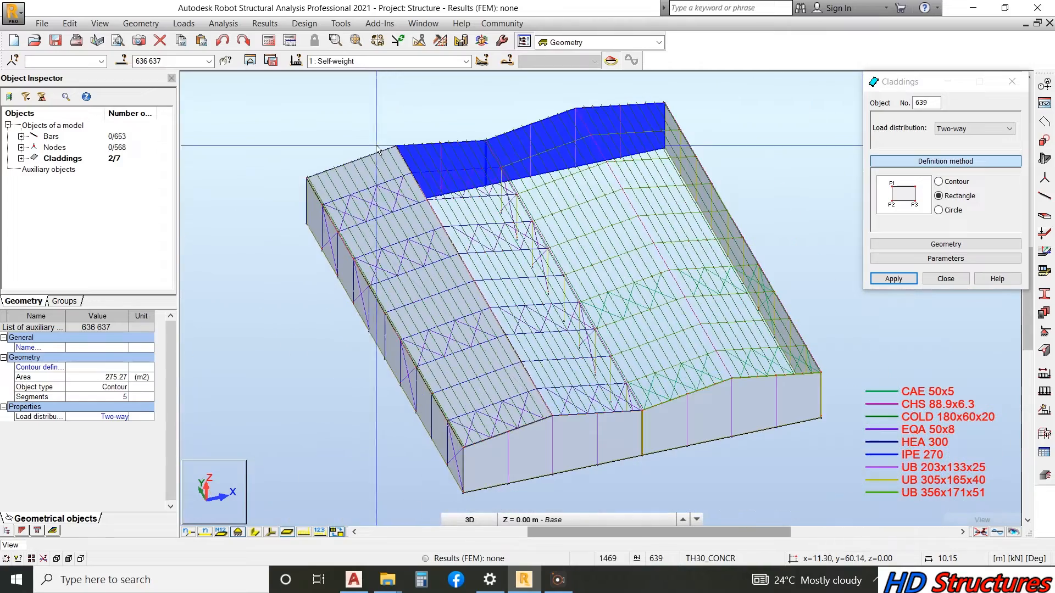
- Define a two-way rectangular cladding over the first bay's inner roof slope, from the front ridge to the front valley and rear valley
{"action": "scroll", "coordinate": [414, 411], "scroll_direction": "up", "scroll_amount": 6}
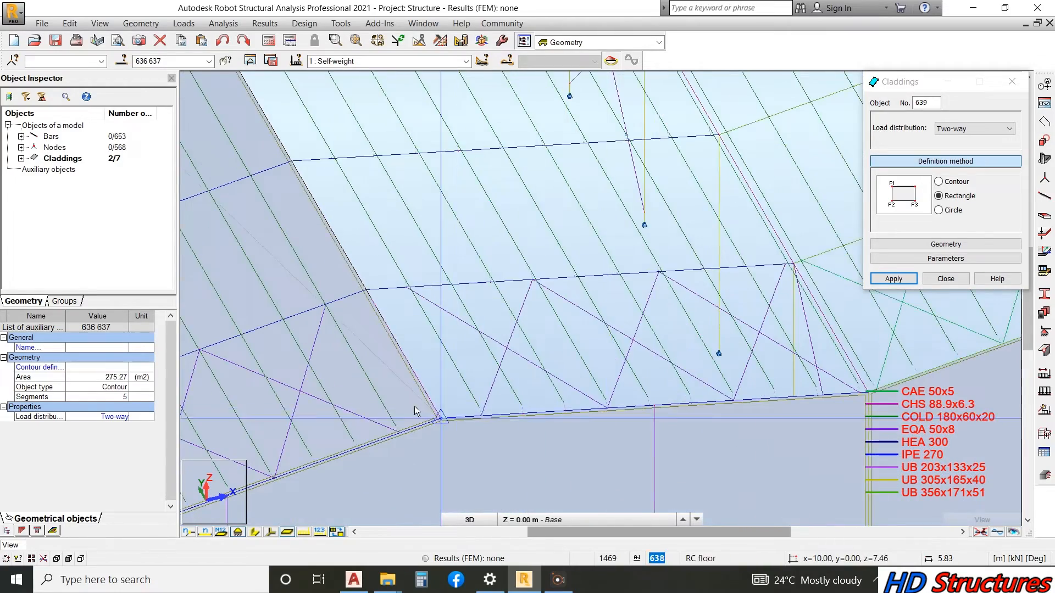
{"action": "scroll", "coordinate": [416, 411], "scroll_direction": "up", "scroll_amount": 3}
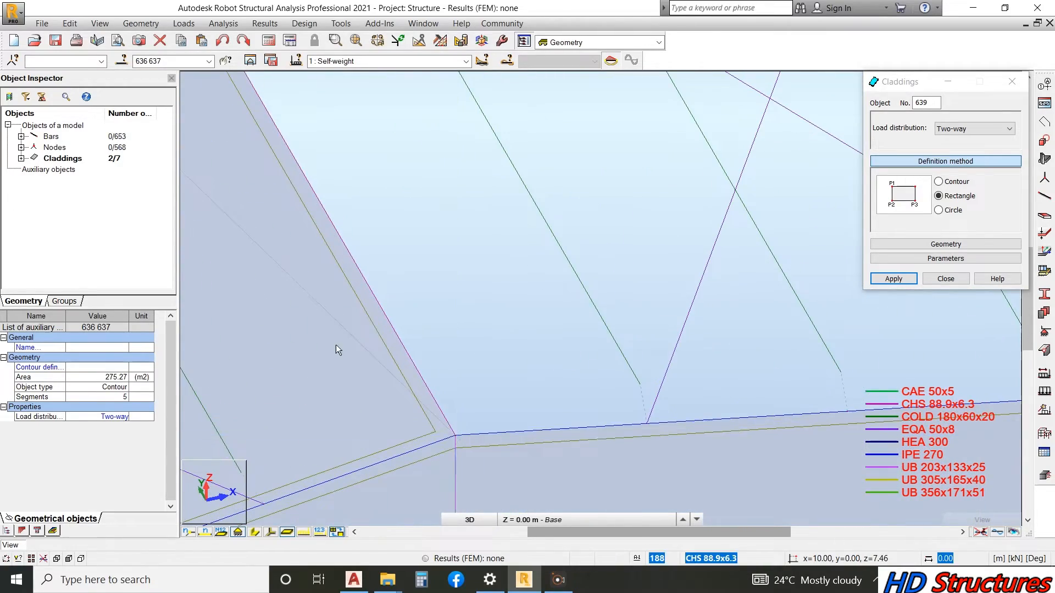
{"action": "scroll", "coordinate": [382, 369], "scroll_direction": "down", "scroll_amount": 4}
{"action": "scroll", "coordinate": [782, 352], "scroll_direction": "up", "scroll_amount": 6}
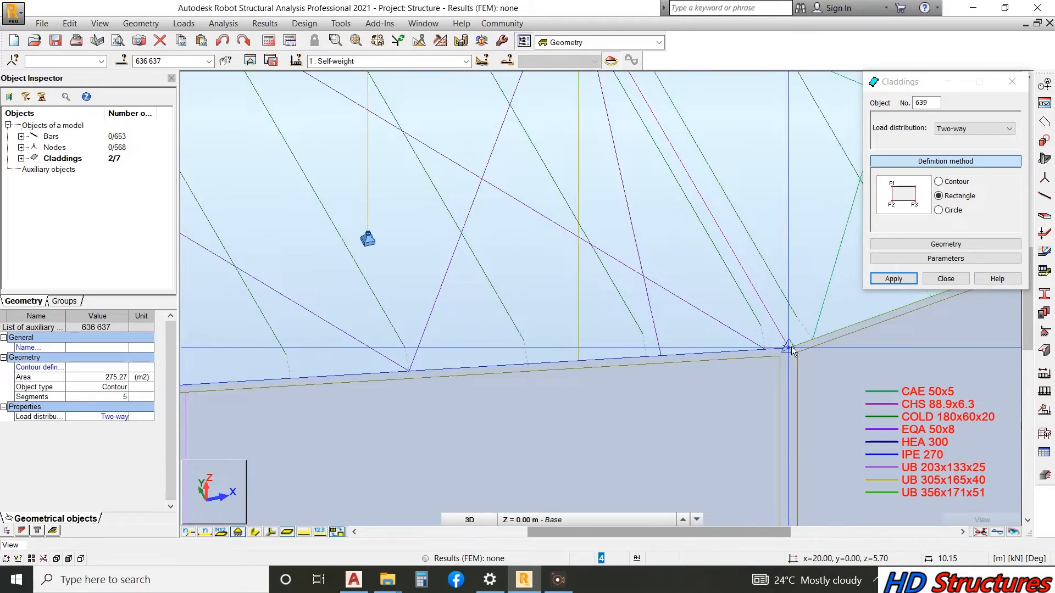
{"action": "left_click", "coordinate": [790, 347]}
{"action": "scroll", "coordinate": [687, 397], "scroll_direction": "down", "scroll_amount": 6}
{"action": "scroll", "coordinate": [681, 445], "scroll_direction": "down", "scroll_amount": 6}
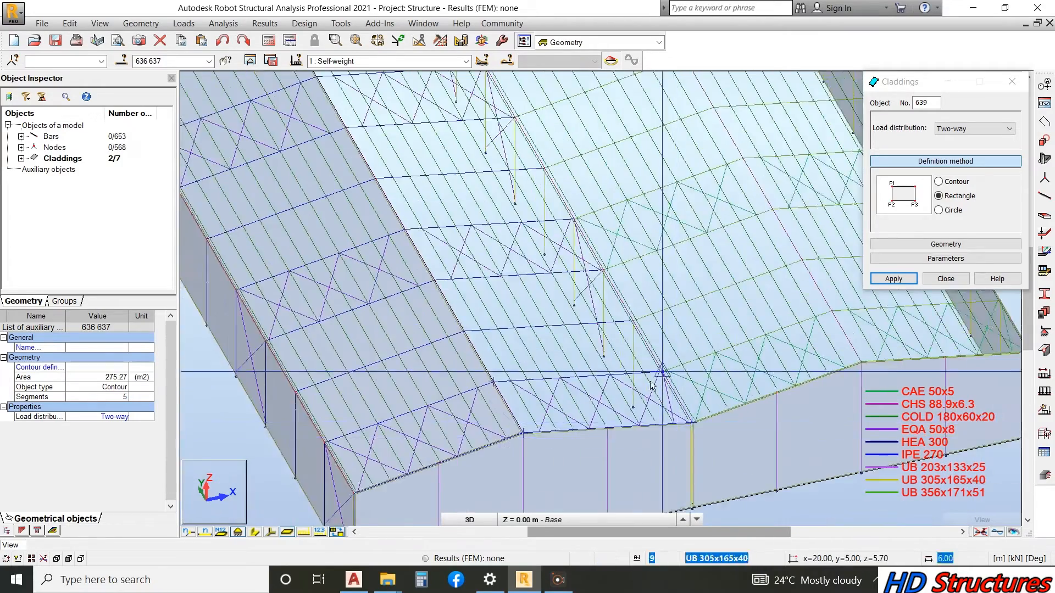
{"action": "scroll", "coordinate": [500, 258], "scroll_direction": "up", "scroll_amount": 6}
{"action": "scroll", "coordinate": [500, 258], "scroll_direction": "up", "scroll_amount": 3}
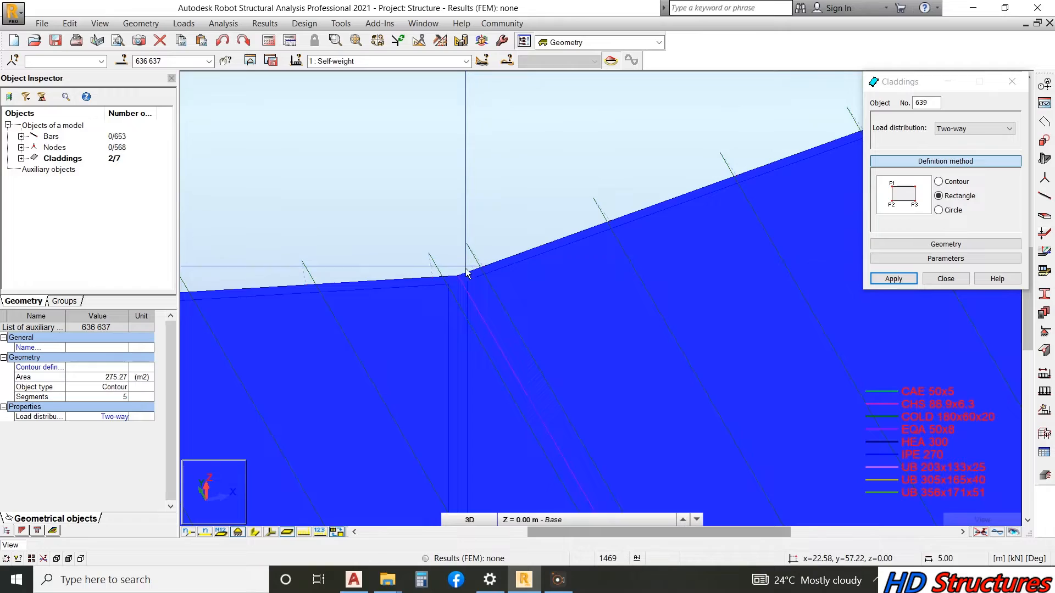
{"action": "left_click", "coordinate": [457, 281]}
{"action": "scroll", "coordinate": [423, 186], "scroll_direction": "down", "scroll_amount": 6}
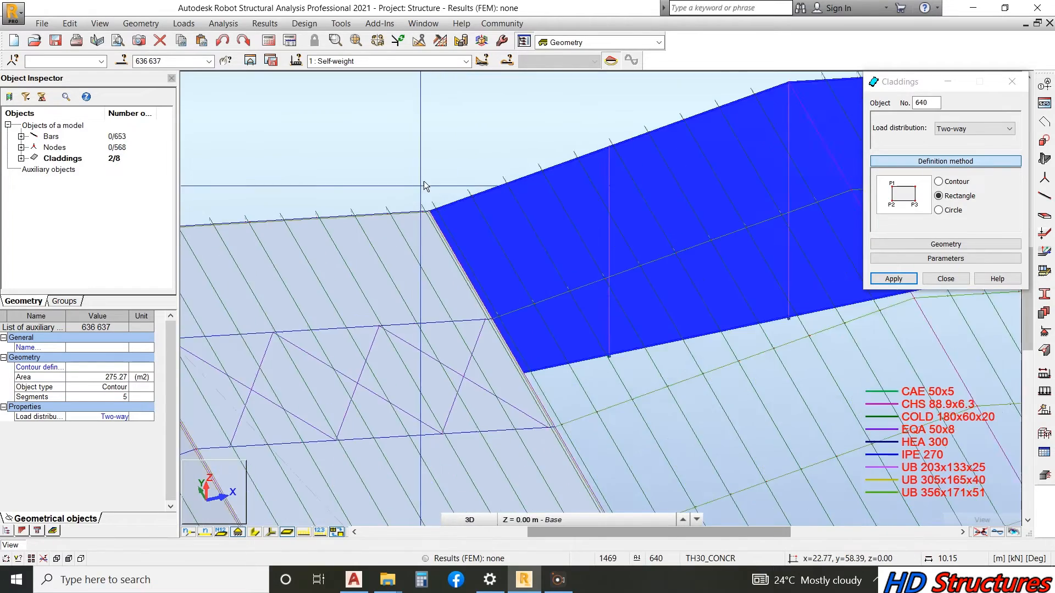
- Copy both first-bay roof claddings onto the second bay by a translation vector of 20.00, 0.00, 0.00 between front ridges, and close the cladding settings
{"action": "right_click", "coordinate": [321, 122]}
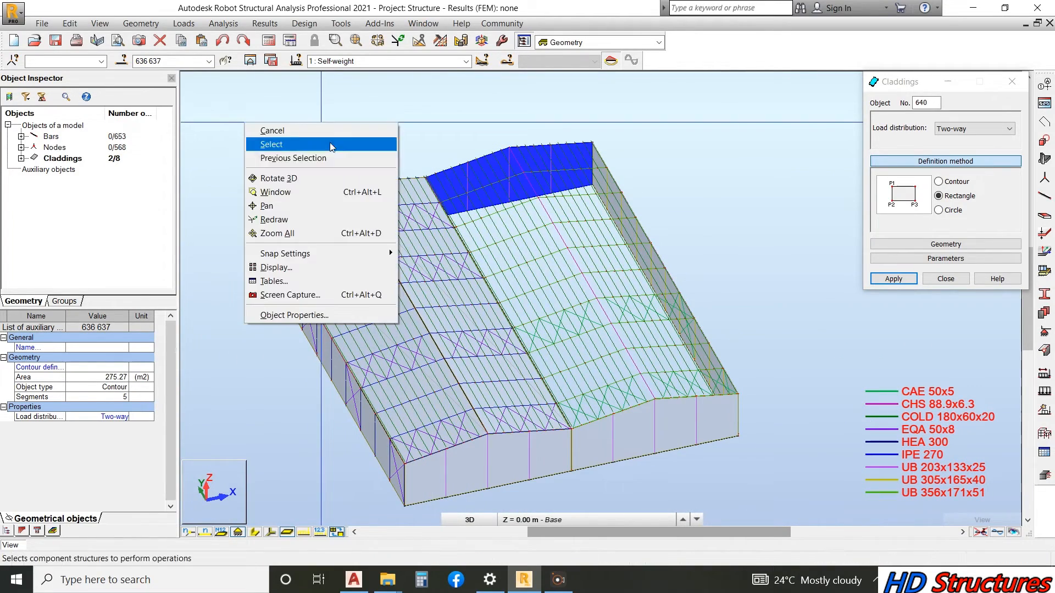
{"action": "left_click", "coordinate": [305, 146]}
{"action": "scroll", "coordinate": [438, 483], "scroll_direction": "up", "scroll_amount": 5}
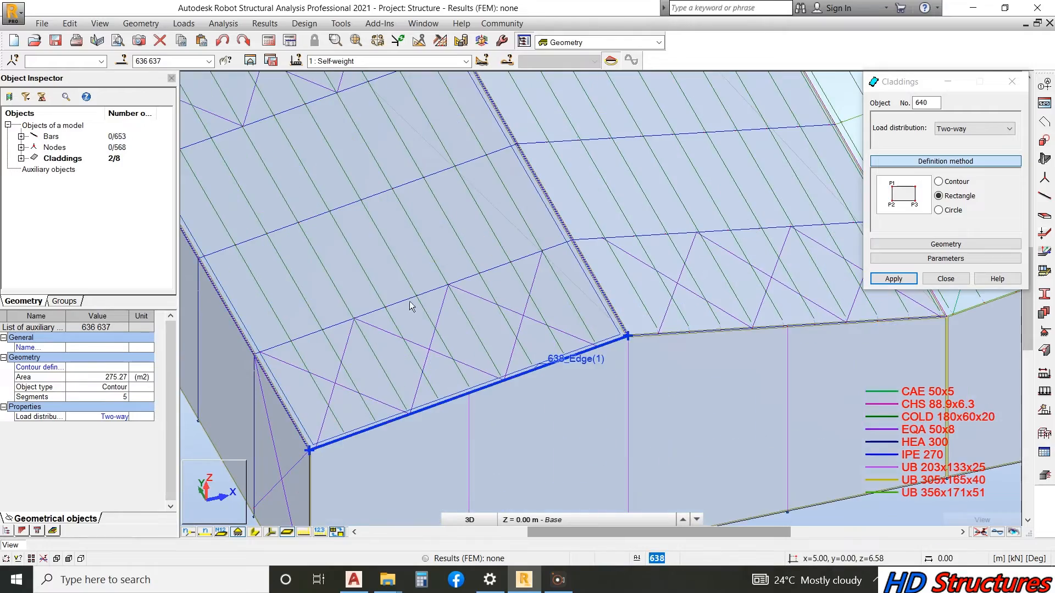
{"action": "left_click", "coordinate": [394, 284]}
{"action": "scroll", "coordinate": [393, 294], "scroll_direction": "down", "scroll_amount": 5}
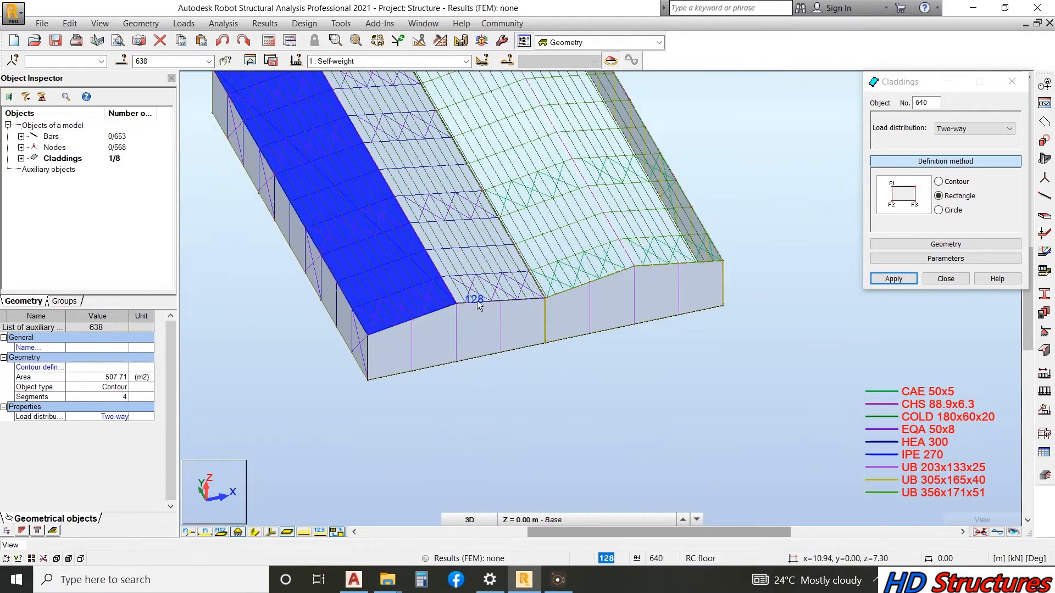
{"action": "scroll", "coordinate": [610, 235], "scroll_direction": "up", "scroll_amount": 4}
{"action": "scroll", "coordinate": [398, 284], "scroll_direction": "up", "scroll_amount": 4}
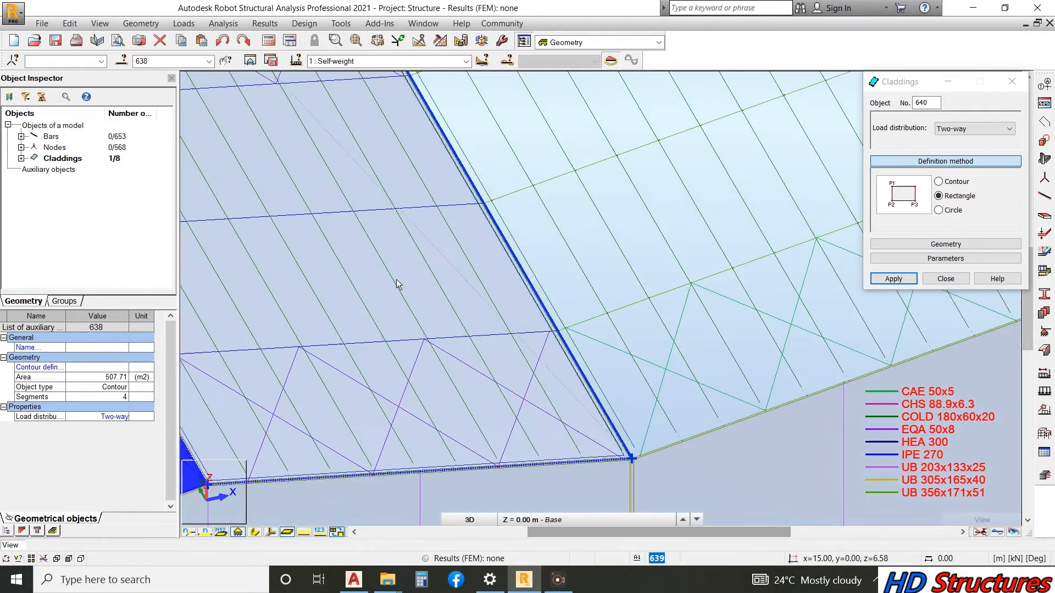
{"action": "left_click", "coordinate": [327, 285], "text": "ctrl"}
{"action": "scroll", "coordinate": [348, 253], "scroll_direction": "down", "scroll_amount": 6}
{"action": "scroll", "coordinate": [777, 297], "scroll_direction": "down", "scroll_amount": 3}
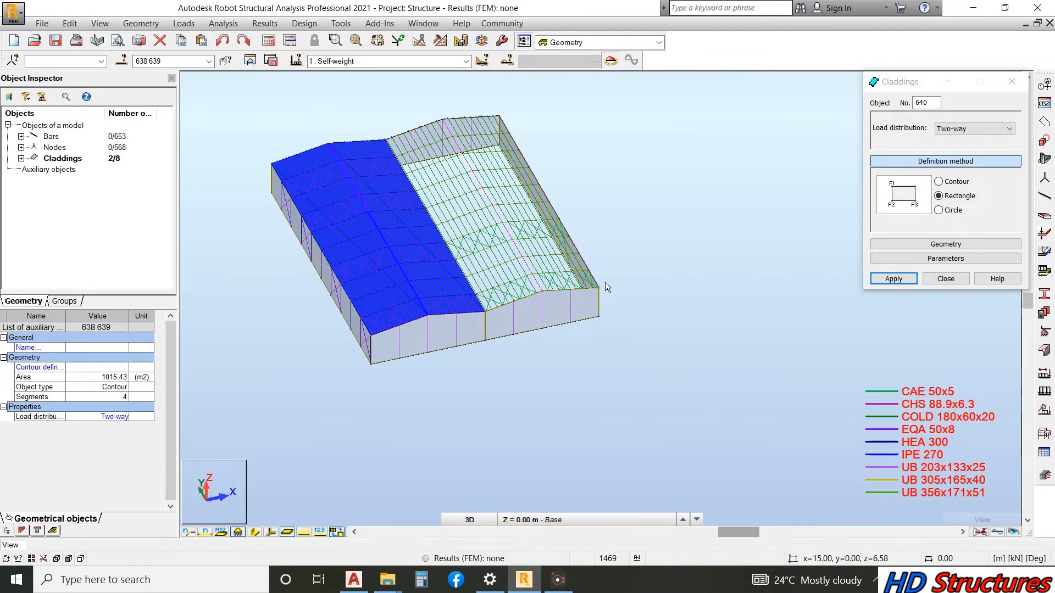
{"action": "scroll", "coordinate": [519, 322], "scroll_direction": "up", "scroll_amount": 7}
{"action": "scroll", "coordinate": [632, 219], "scroll_direction": "down", "scroll_amount": 5}
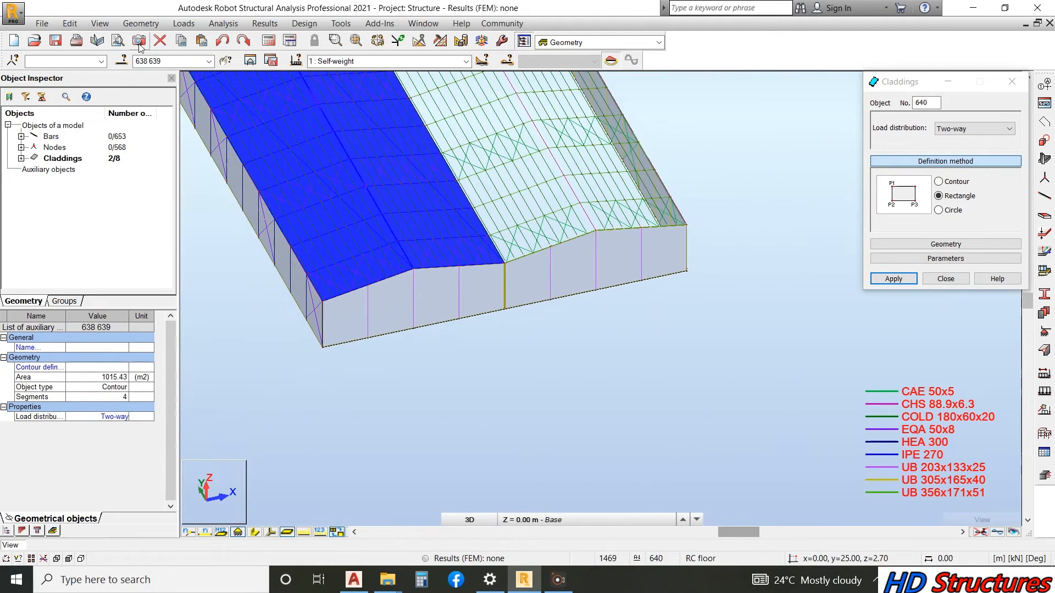
{"action": "left_click", "coordinate": [69, 23]}
{"action": "mouse_move", "coordinate": [184, 193]}
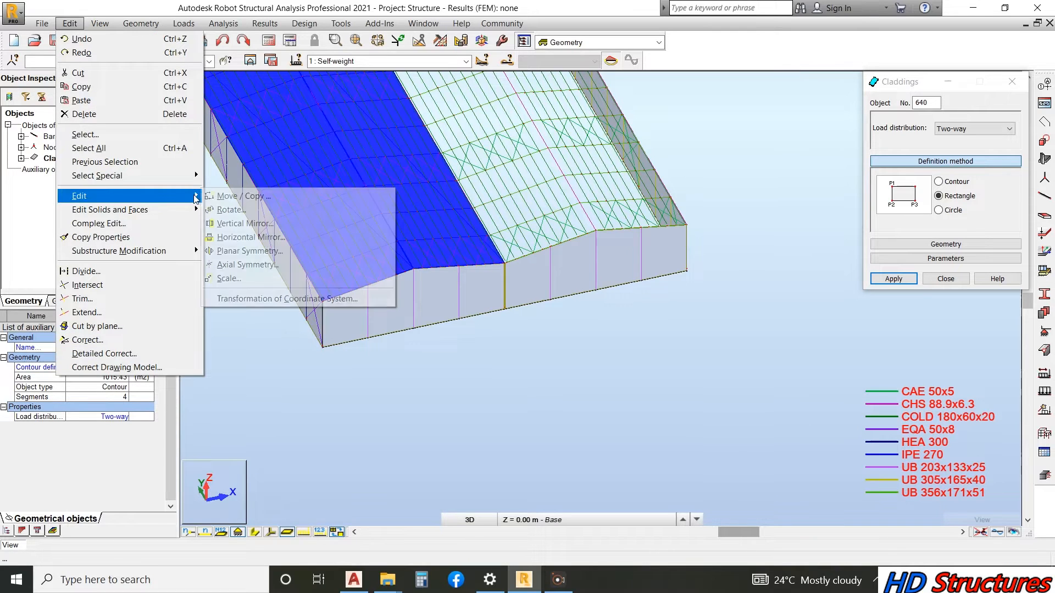
{"action": "left_click", "coordinate": [242, 196]}
{"action": "scroll", "coordinate": [421, 280], "scroll_direction": "up", "scroll_amount": 6}
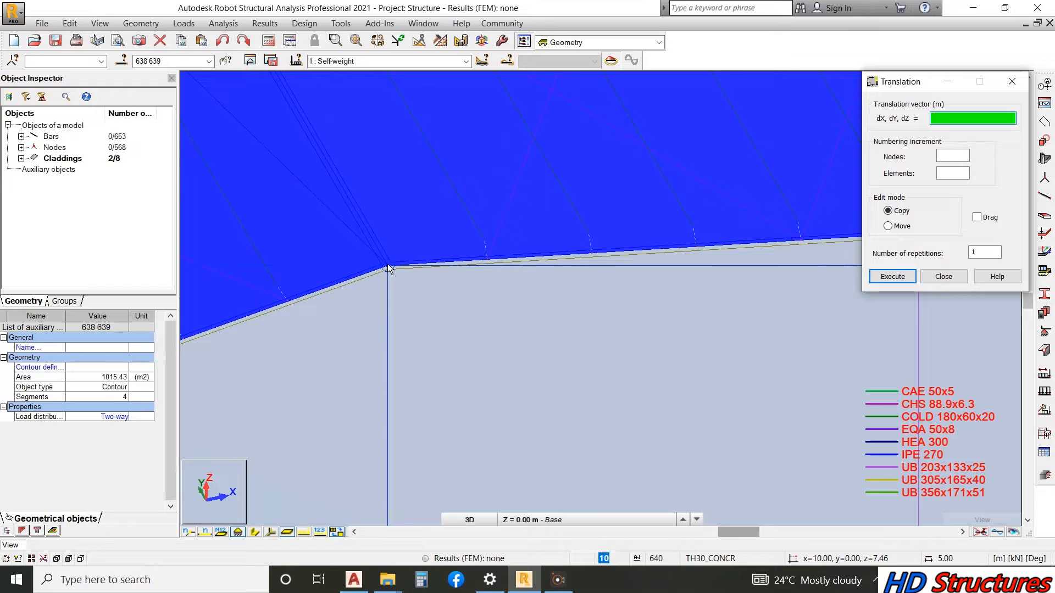
{"action": "left_click", "coordinate": [388, 264]}
{"action": "scroll", "coordinate": [268, 404], "scroll_direction": "down", "scroll_amount": 5}
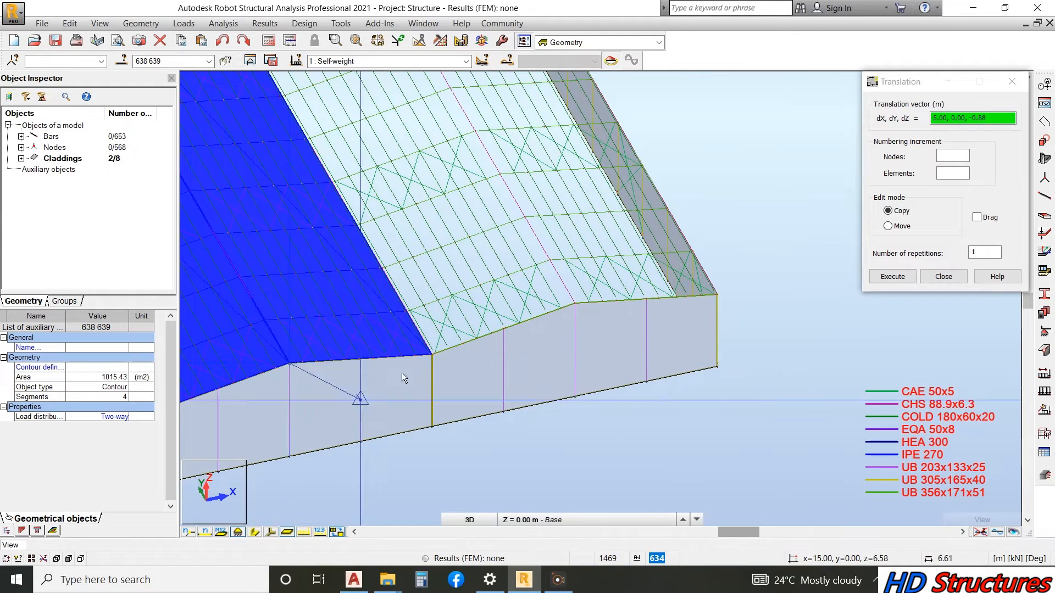
{"action": "scroll", "coordinate": [589, 302], "scroll_direction": "up", "scroll_amount": 4}
{"action": "scroll", "coordinate": [570, 303], "scroll_direction": "up", "scroll_amount": 2}
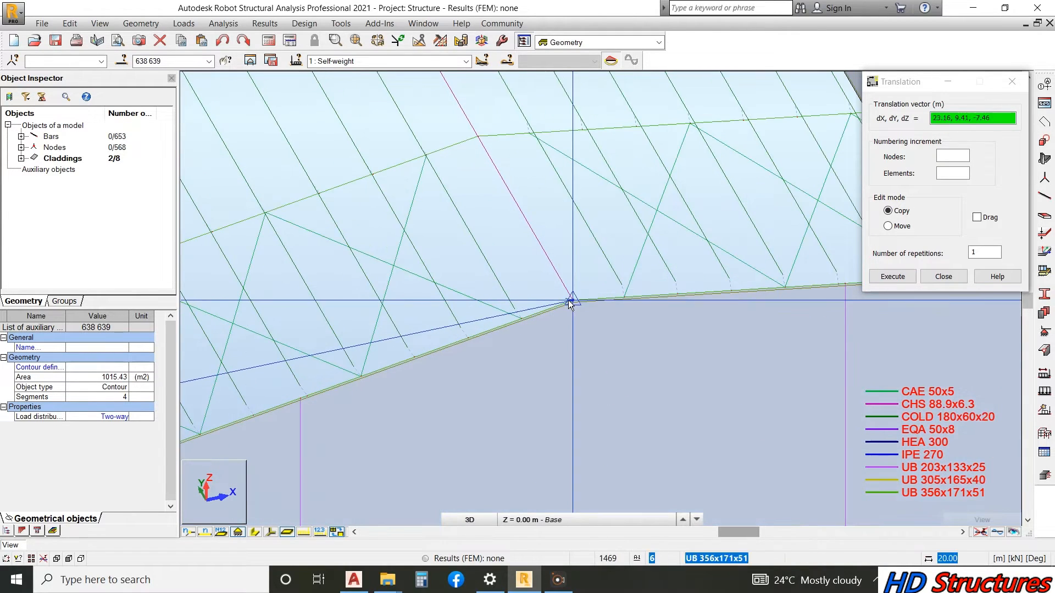
{"action": "left_click", "coordinate": [572, 303]}
{"action": "scroll", "coordinate": [574, 285], "scroll_direction": "down", "scroll_amount": 8}
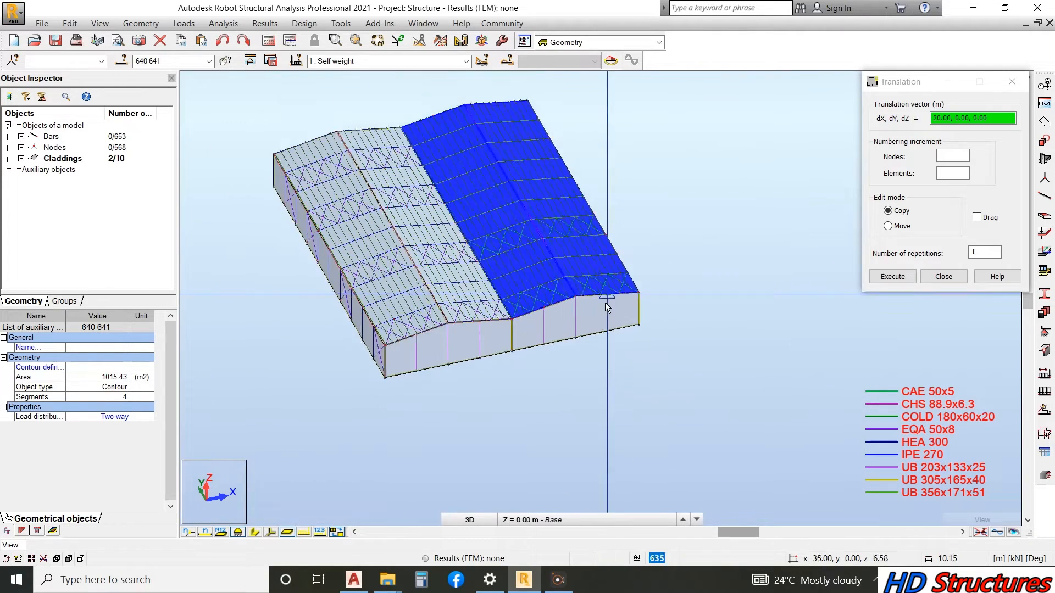
{"action": "left_click", "coordinate": [943, 277]}
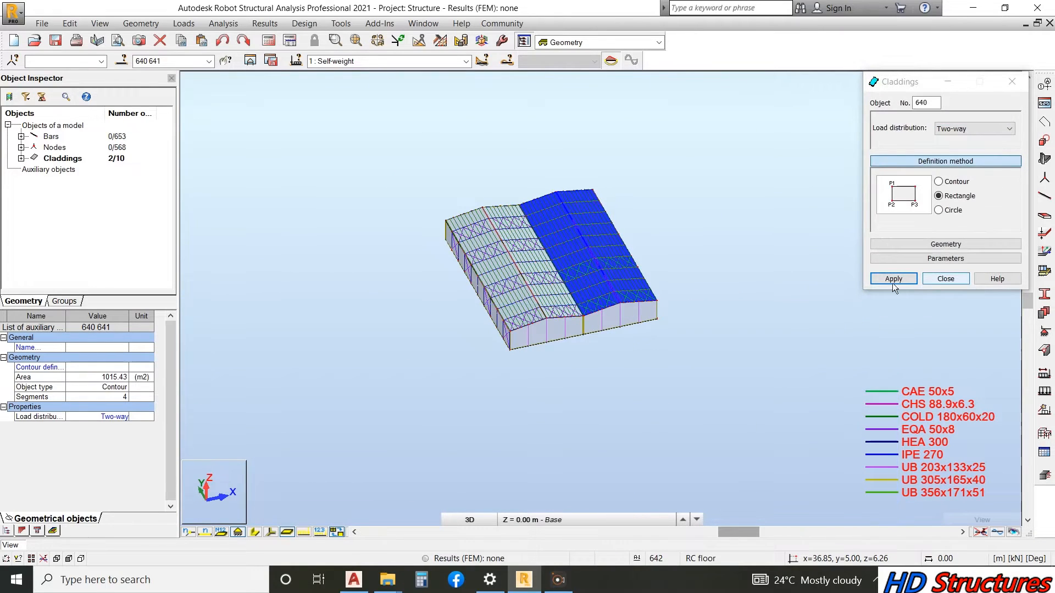
{"action": "left_click", "coordinate": [928, 280]}
- Inspect the roof, wall and gable claddings in 3D from several angles and clear the selection
{"action": "right_click", "coordinate": [522, 177]}
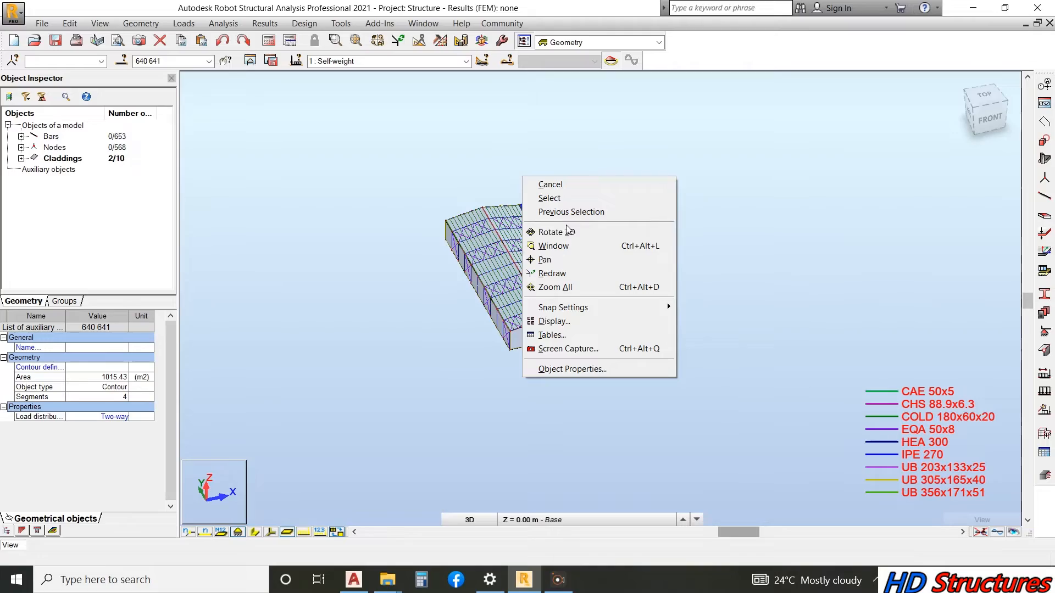
{"action": "left_click", "coordinate": [562, 233]}
{"action": "left_click_drag", "start_coordinate": [577, 237], "coordinate": [549, 226]}
{"action": "scroll", "coordinate": [577, 238], "scroll_direction": "up", "scroll_amount": 6}
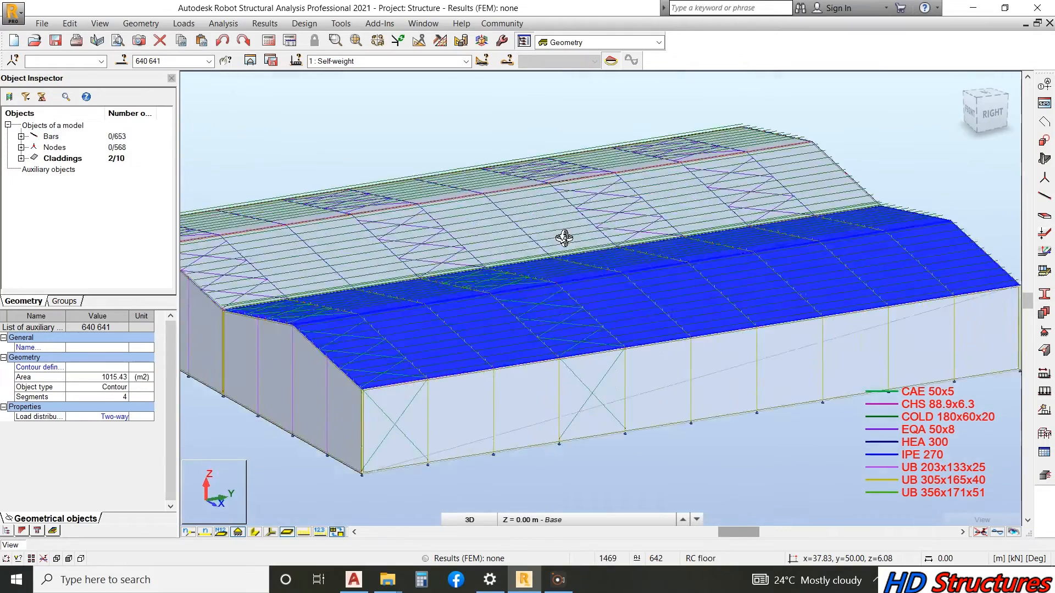
{"action": "scroll", "coordinate": [592, 332], "scroll_direction": "down", "scroll_amount": 3}
{"action": "left_click_drag", "start_coordinate": [558, 340], "coordinate": [412, 334]}
{"action": "scroll", "coordinate": [610, 307], "scroll_direction": "down", "scroll_amount": 4}
{"action": "scroll", "coordinate": [576, 335], "scroll_direction": "up", "scroll_amount": 4}
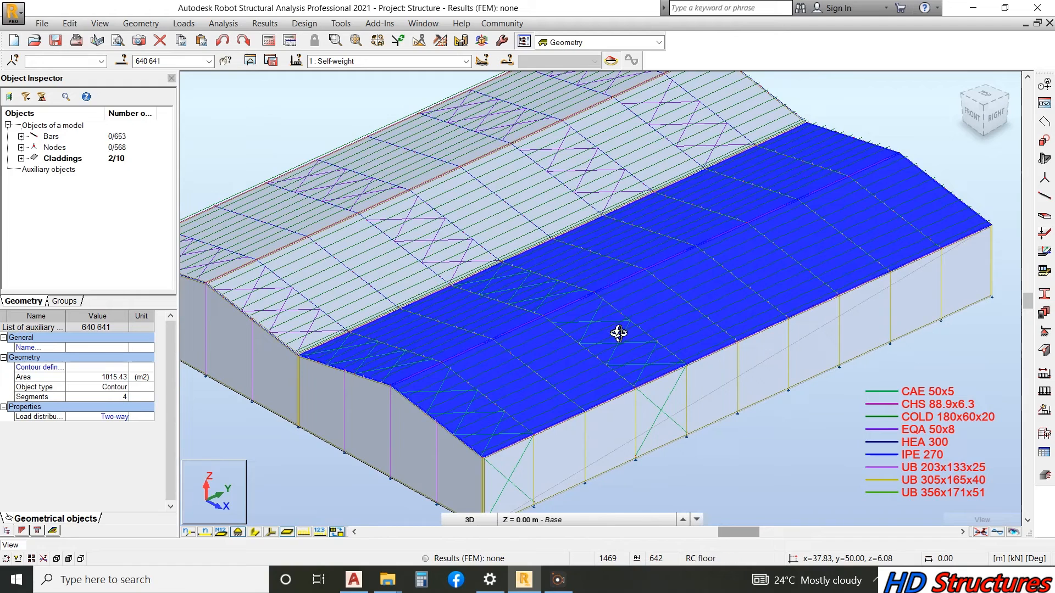
{"action": "key", "text": "Escape"}
{"action": "scroll", "coordinate": [494, 275], "scroll_direction": "down", "scroll_amount": 4}
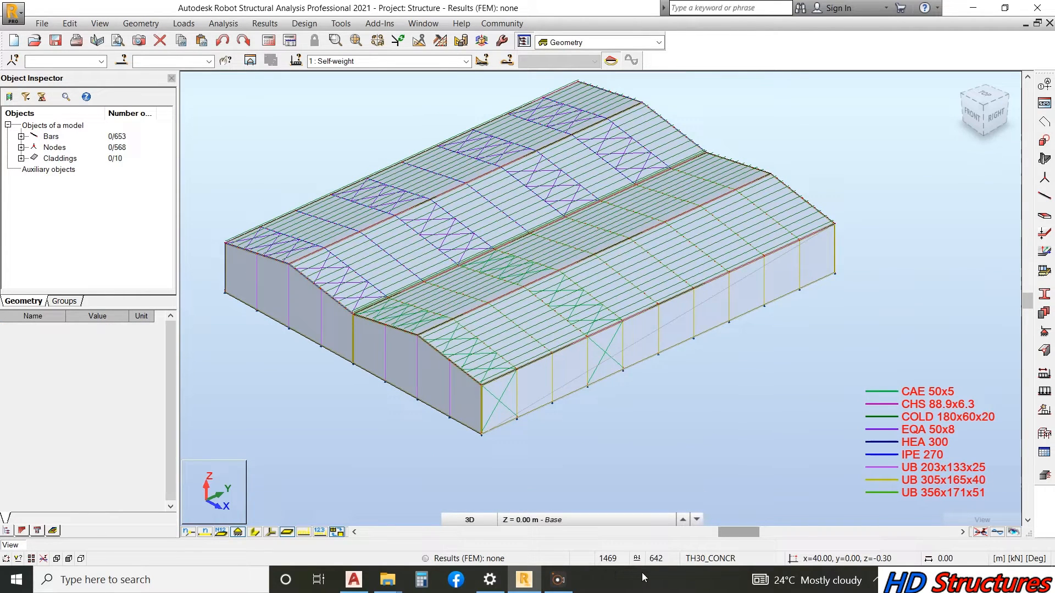
- Open the load types and add a second load case of dead nature named DL
{"action": "left_click", "coordinate": [1044, 376]}
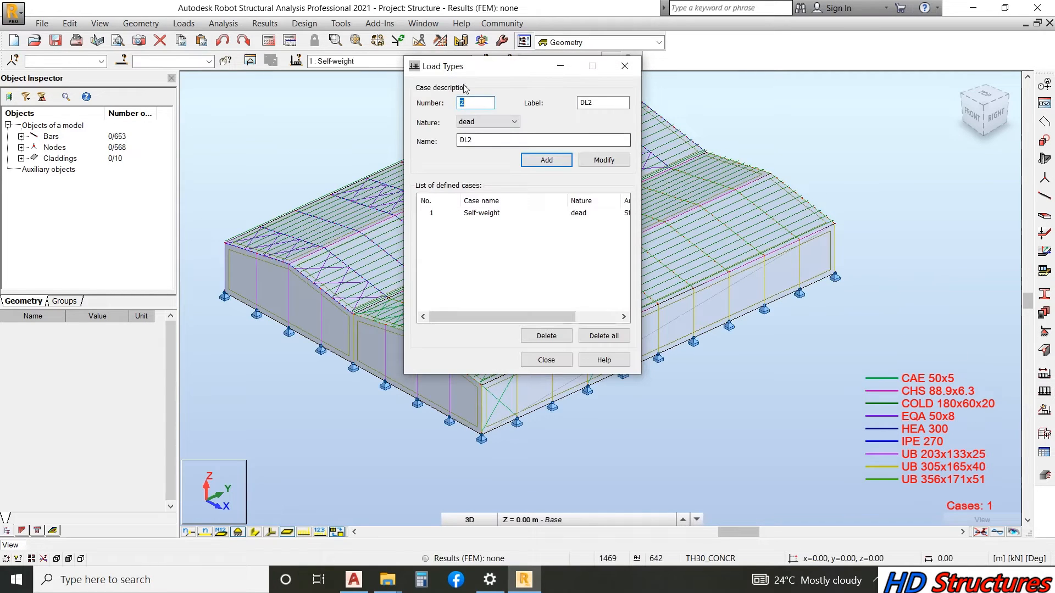
{"action": "left_click_drag", "start_coordinate": [464, 67], "coordinate": [535, 75]}
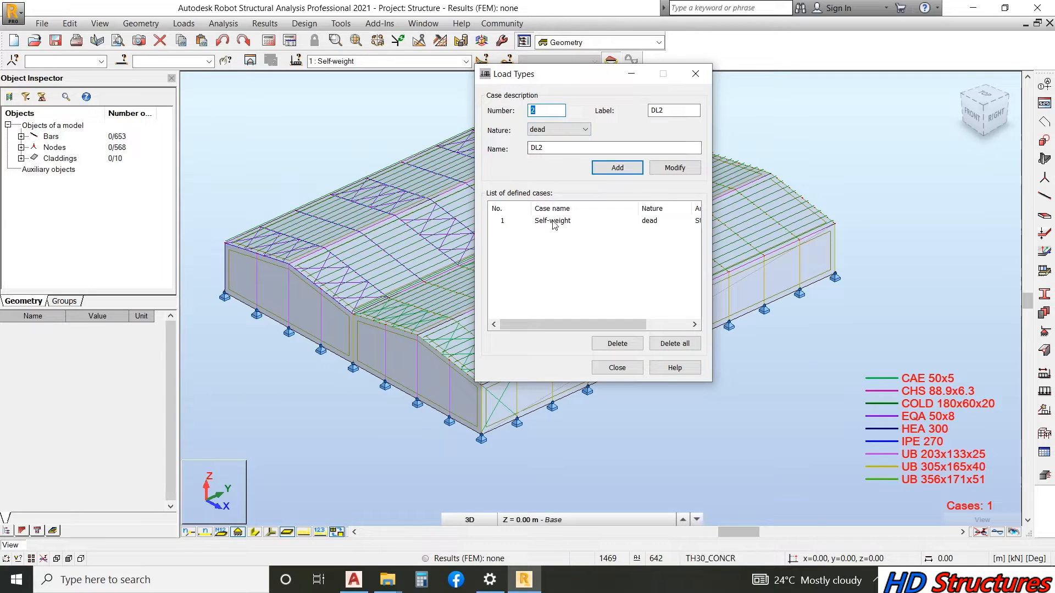
{"action": "left_click", "coordinate": [874, 580]}
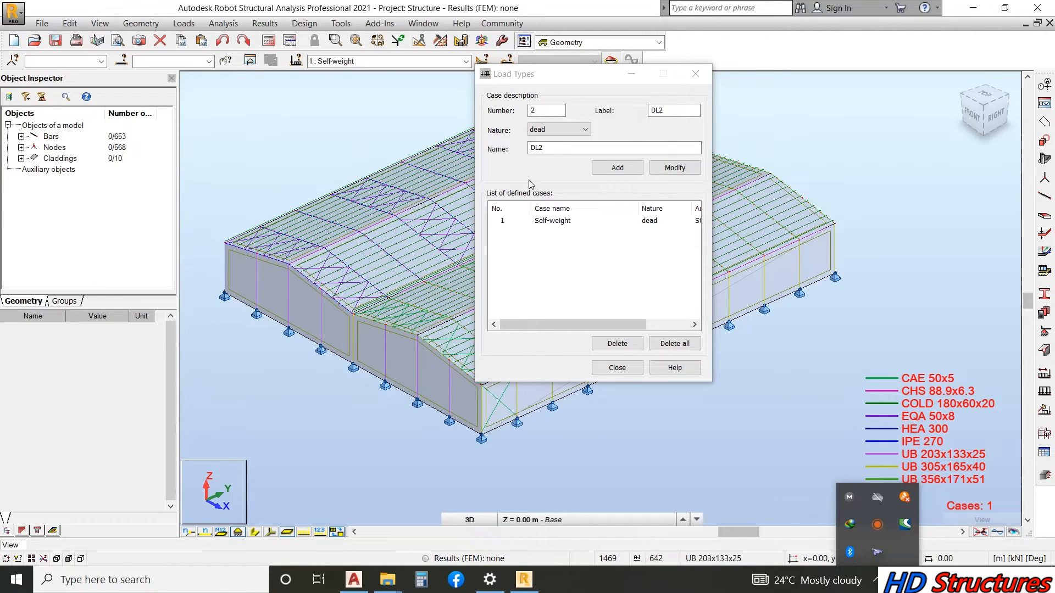
{"action": "left_click", "coordinate": [549, 148]}
{"action": "left_click_drag", "start_coordinate": [539, 153], "coordinate": [573, 159]}
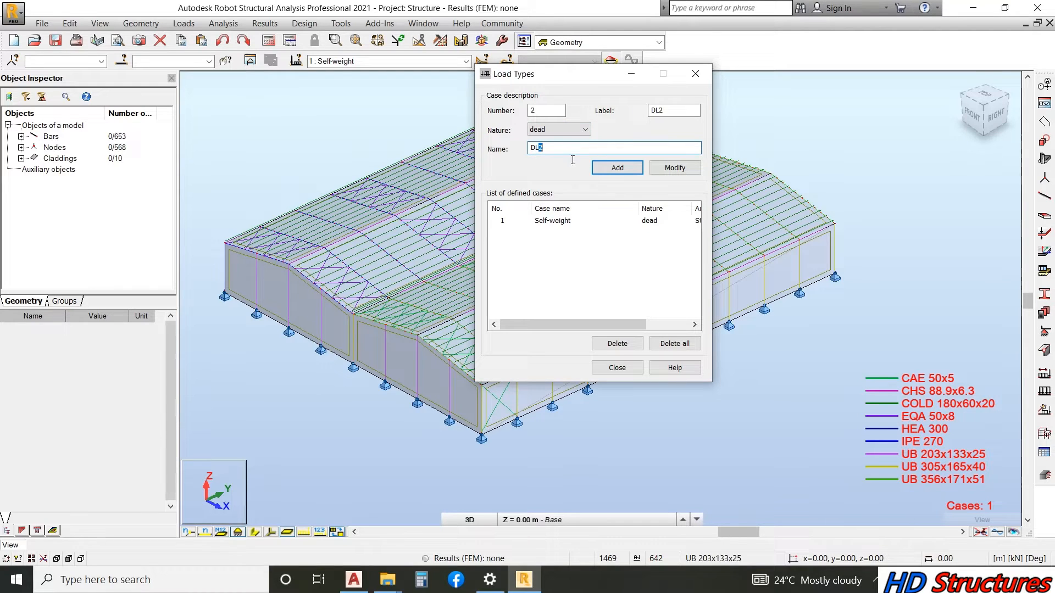
{"action": "left_click", "coordinate": [620, 175]}
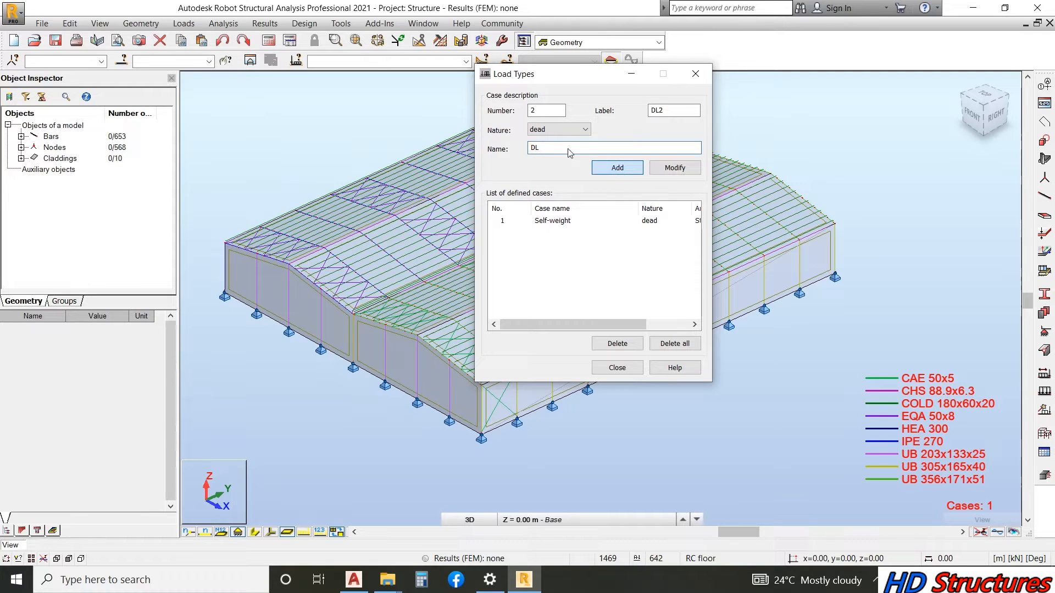
- Add a third load case of live nature named LL and close the load type definition
{"action": "left_click", "coordinate": [555, 131]}
{"action": "left_click", "coordinate": [551, 147]}
{"action": "left_click_drag", "start_coordinate": [538, 148], "coordinate": [581, 154]}
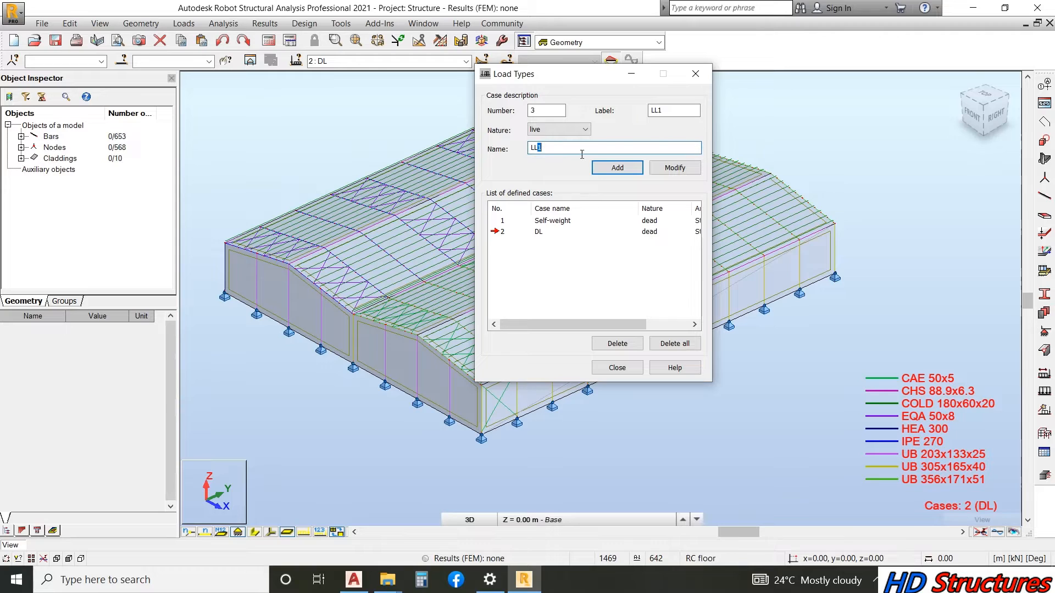
{"action": "key", "text": "BackSpace"}
{"action": "left_click", "coordinate": [624, 173]}
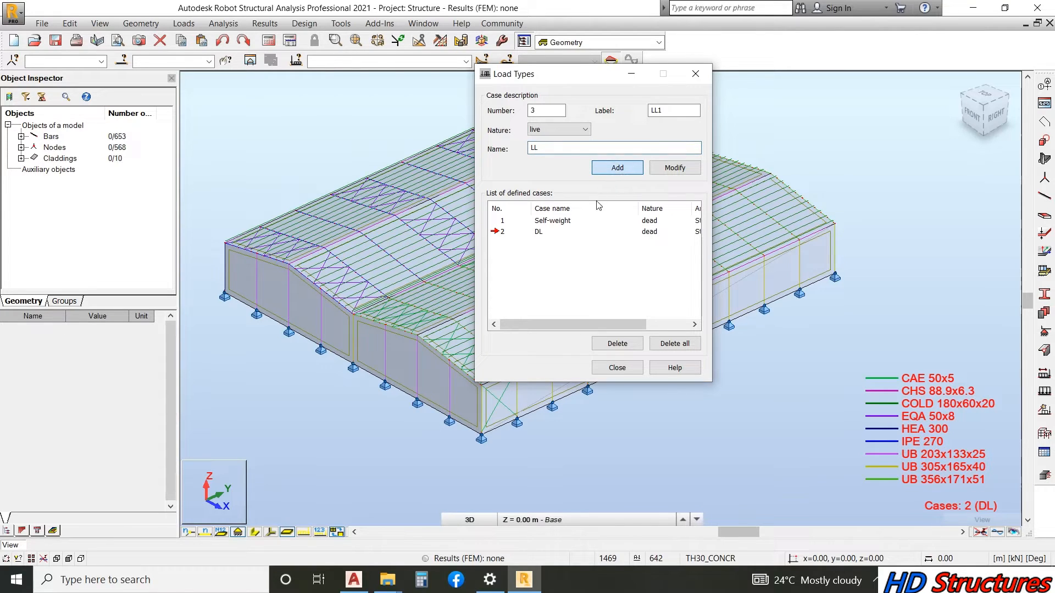
{"action": "left_click", "coordinate": [617, 368]}
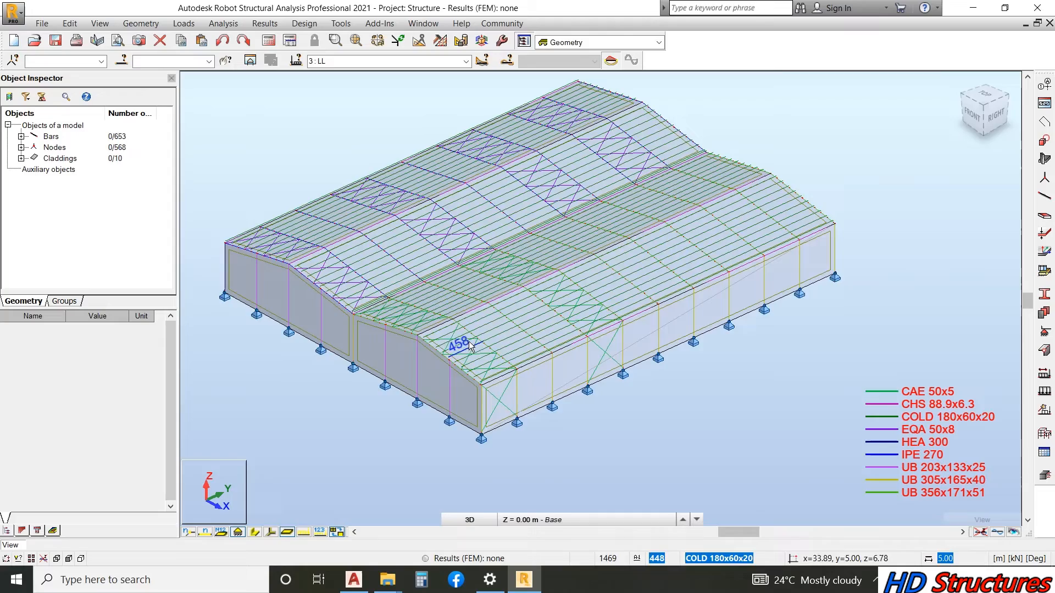
- Select all four roof slope claddings across both bays together
{"action": "scroll", "coordinate": [492, 319], "scroll_direction": "up", "scroll_amount": 5}
{"action": "left_click", "coordinate": [509, 296]}
{"action": "scroll", "coordinate": [582, 313], "scroll_direction": "down", "scroll_amount": 5}
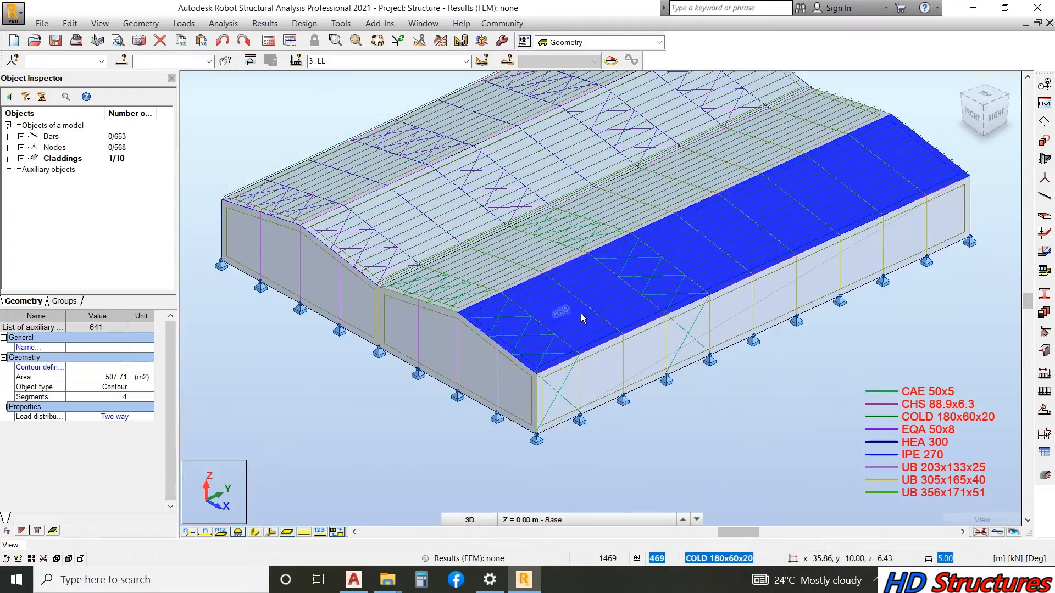
{"action": "scroll", "coordinate": [604, 300], "scroll_direction": "up", "scroll_amount": 5}
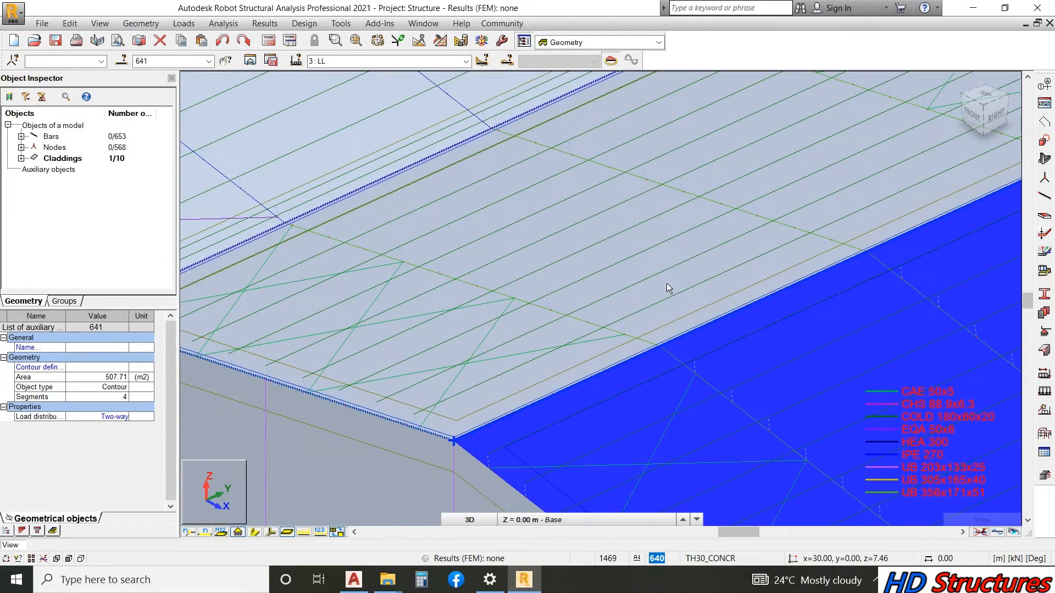
{"action": "left_click", "coordinate": [667, 284], "text": "ctrl"}
{"action": "scroll", "coordinate": [581, 255], "scroll_direction": "down", "scroll_amount": 5}
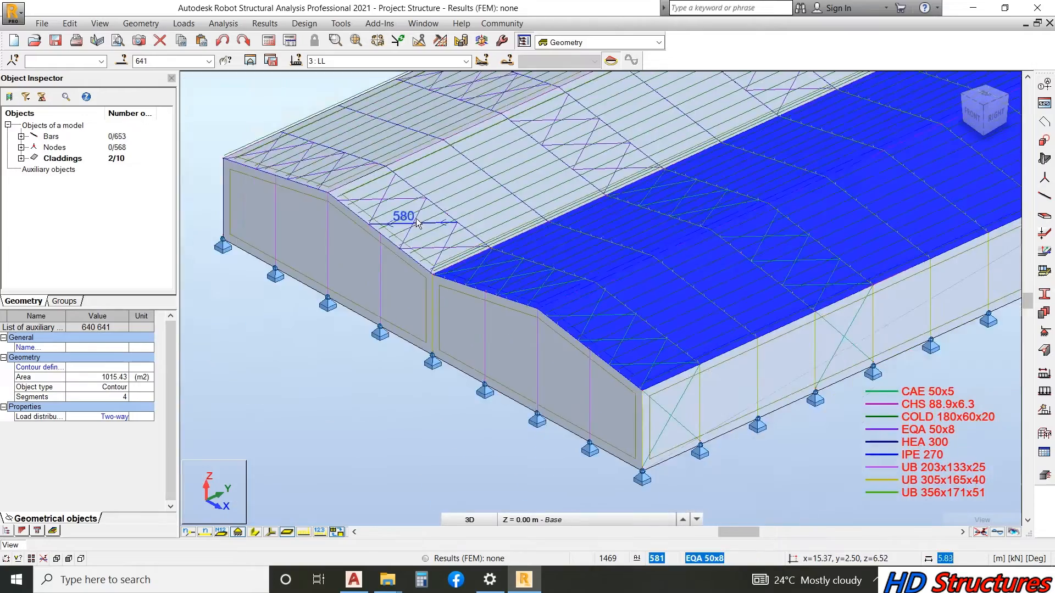
{"action": "scroll", "coordinate": [417, 222], "scroll_direction": "up", "scroll_amount": 5}
{"action": "left_click", "coordinate": [571, 223], "text": "ctrl"}
{"action": "scroll", "coordinate": [407, 233], "scroll_direction": "down", "scroll_amount": 5}
{"action": "scroll", "coordinate": [409, 230], "scroll_direction": "up", "scroll_amount": 5}
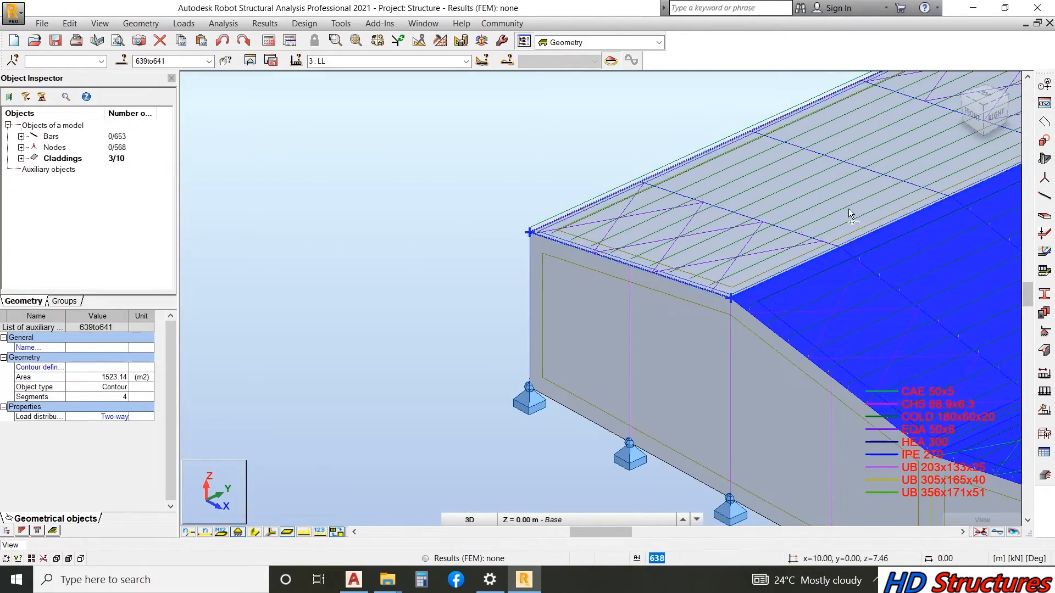
{"action": "left_click", "coordinate": [846, 196], "text": "ctrl"}
{"action": "scroll", "coordinate": [451, 239], "scroll_direction": "down", "scroll_amount": 3}
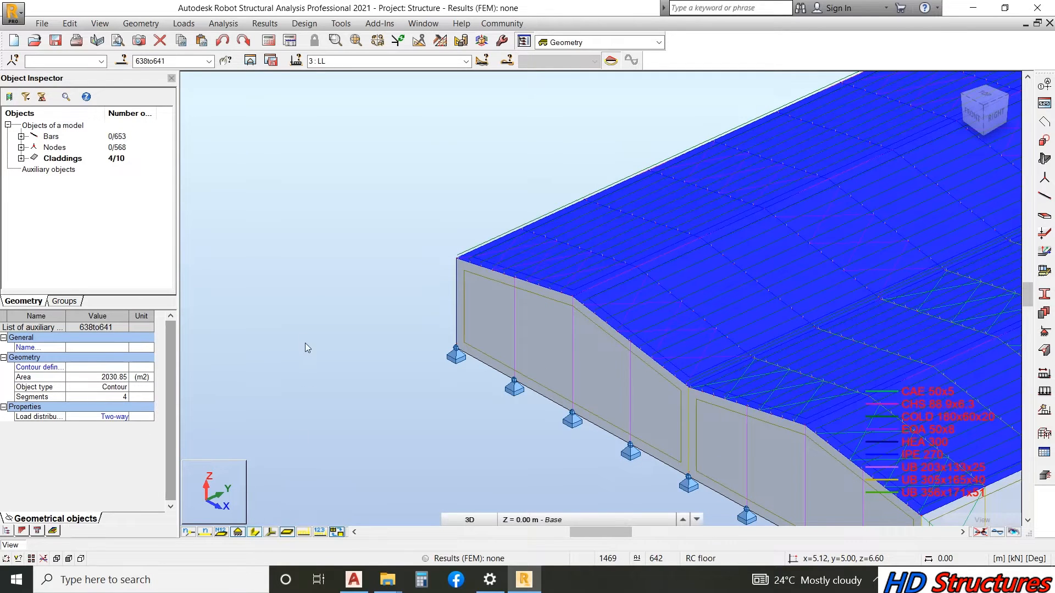
- Show the bars with their section shapes while keeping the four roof claddings selected
{"action": "left_click", "coordinate": [287, 533]}
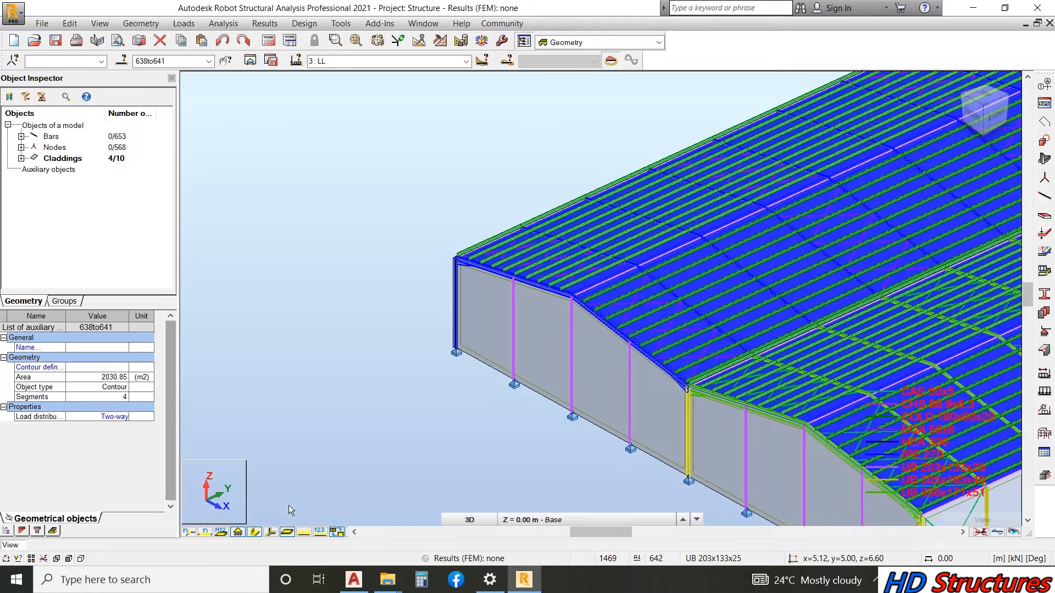
{"action": "scroll", "coordinate": [355, 332], "scroll_direction": "down", "scroll_amount": 4}
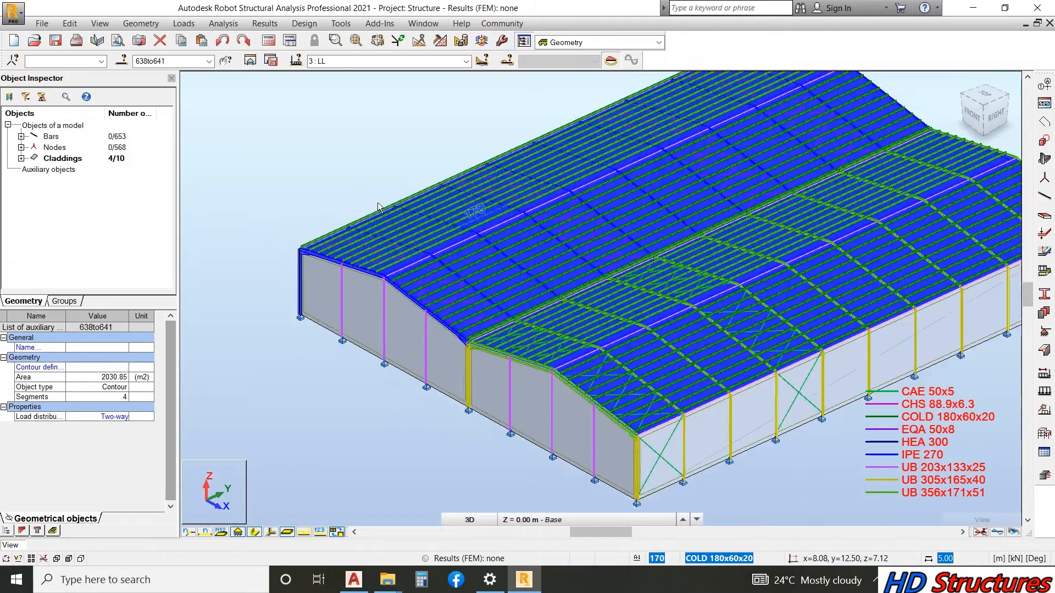
{"action": "scroll", "coordinate": [404, 228], "scroll_direction": "down", "scroll_amount": 3}
{"action": "scroll", "coordinate": [713, 151], "scroll_direction": "up", "scroll_amount": 2}
{"action": "scroll", "coordinate": [816, 256], "scroll_direction": "down", "scroll_amount": 1}
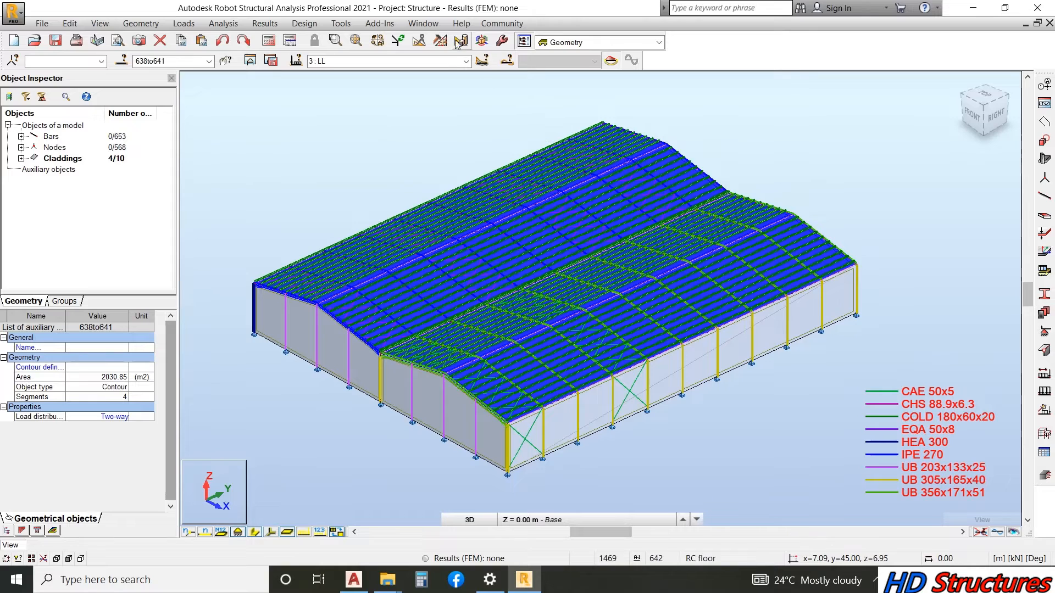
- Open the load definition, switch to the Self-weight case and choose the self-weight load for the whole structure
{"action": "left_click", "coordinate": [1044, 391]}
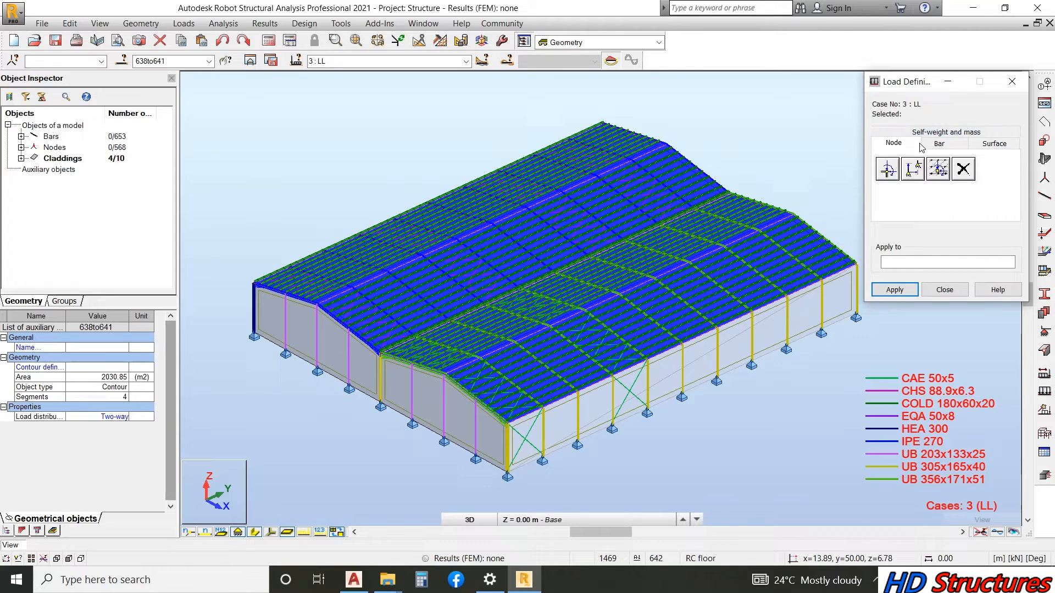
{"action": "left_click", "coordinate": [383, 61]}
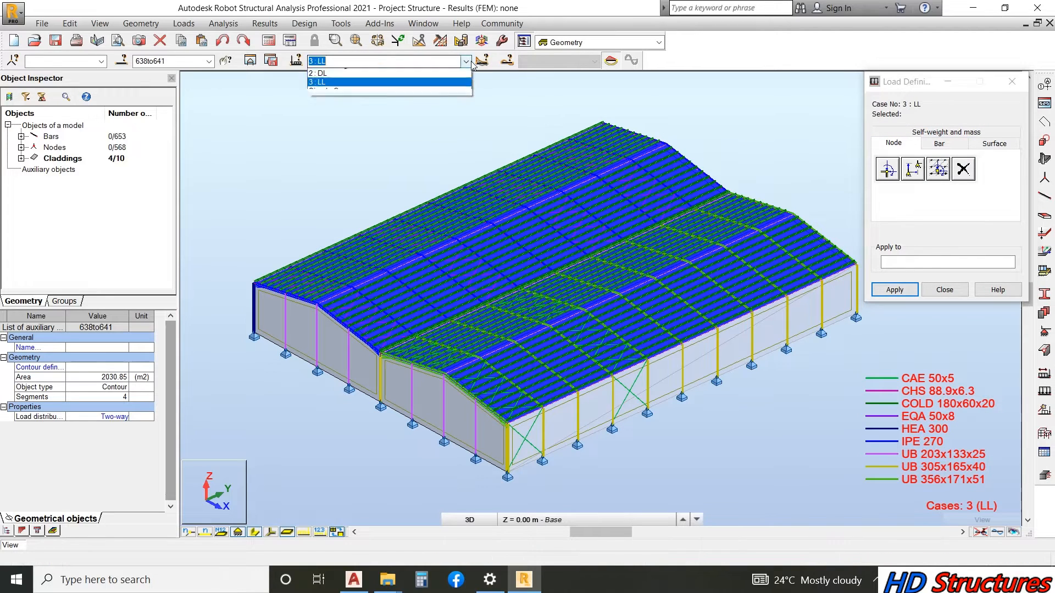
{"action": "left_click", "coordinate": [380, 74]}
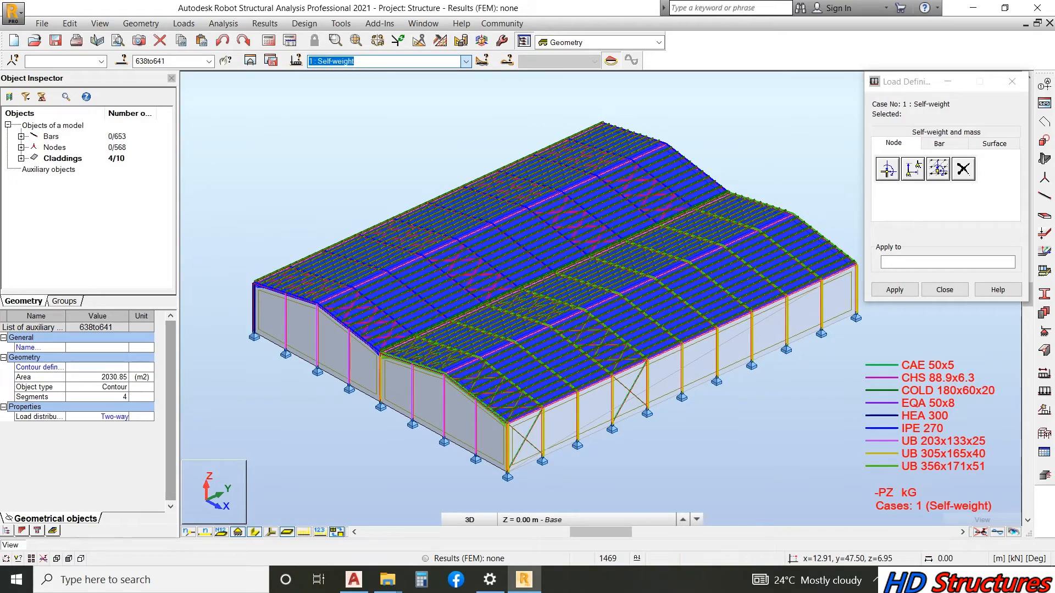
{"action": "scroll", "coordinate": [587, 387], "scroll_direction": "up", "scroll_amount": 3}
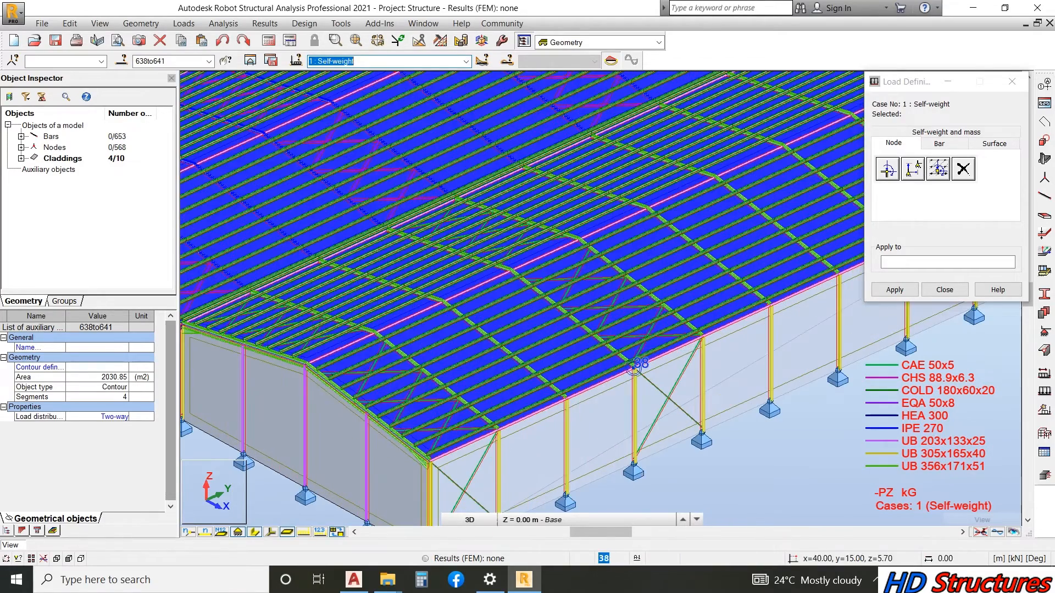
{"action": "left_click", "coordinate": [934, 142]}
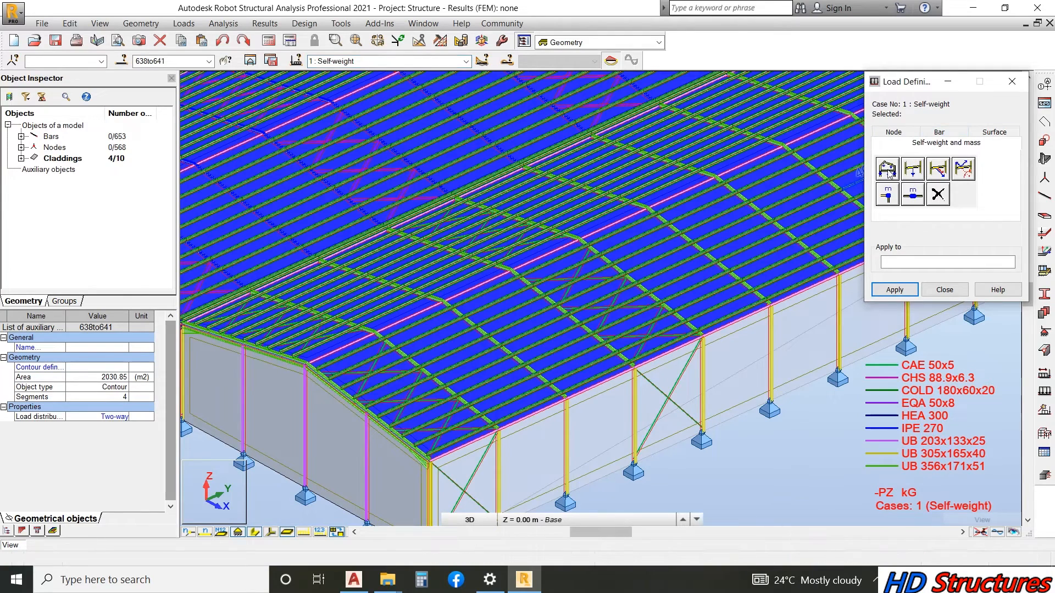
{"action": "scroll", "coordinate": [675, 345], "scroll_direction": "down", "scroll_amount": 2}
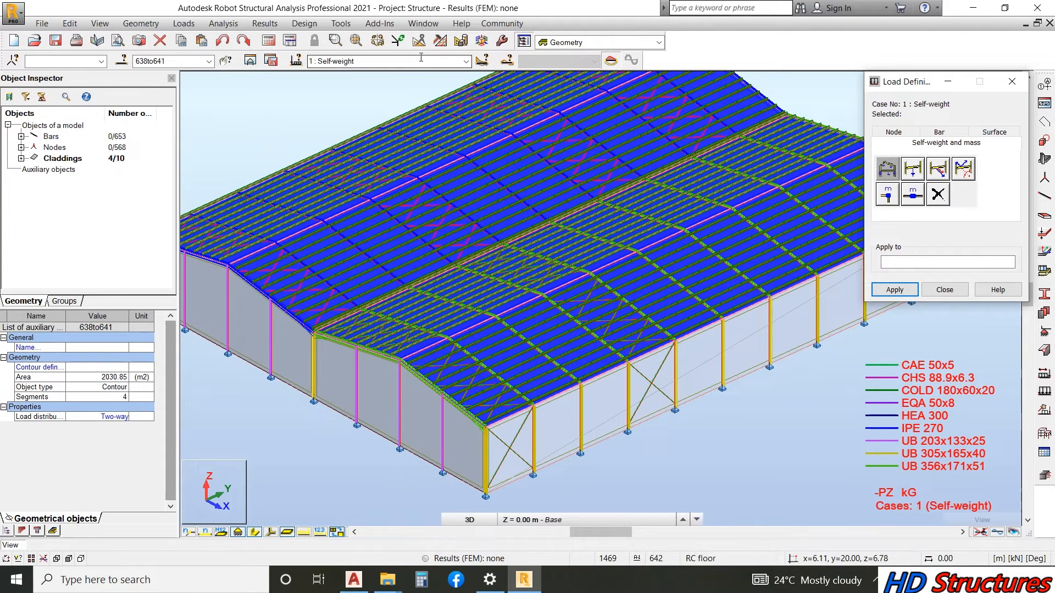
- Define a uniform planar load of -0.25 kPa in the global Z direction for the DL case
{"action": "left_click", "coordinate": [466, 63]}
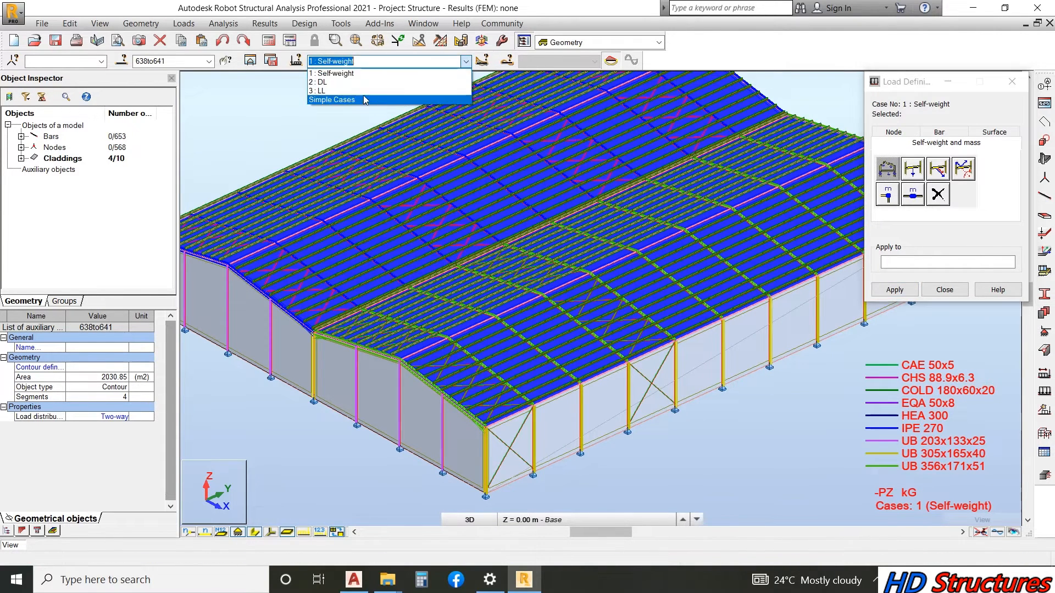
{"action": "left_click", "coordinate": [368, 89]}
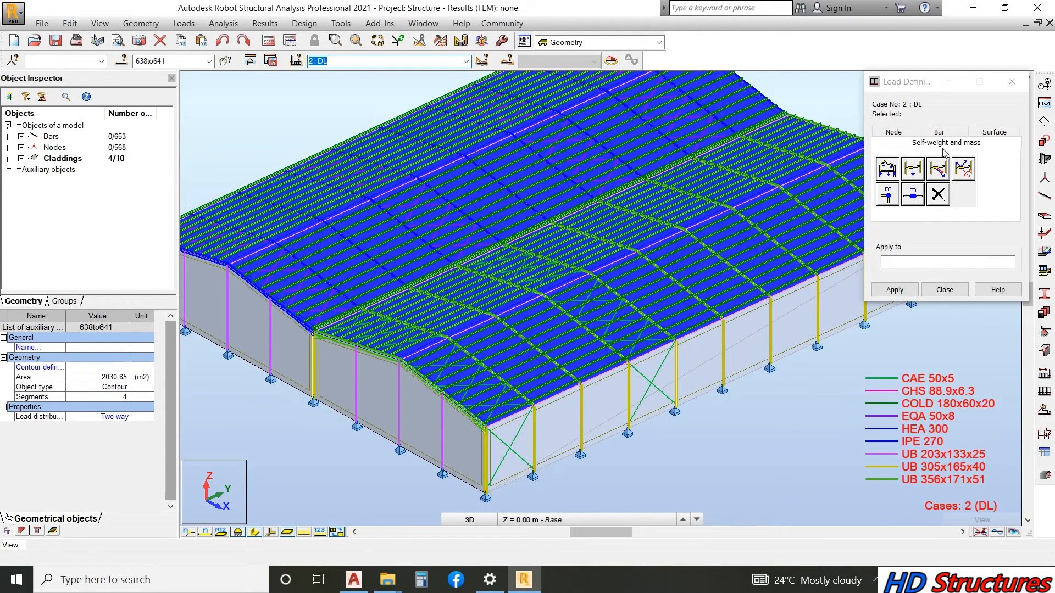
{"action": "left_click", "coordinate": [992, 133]}
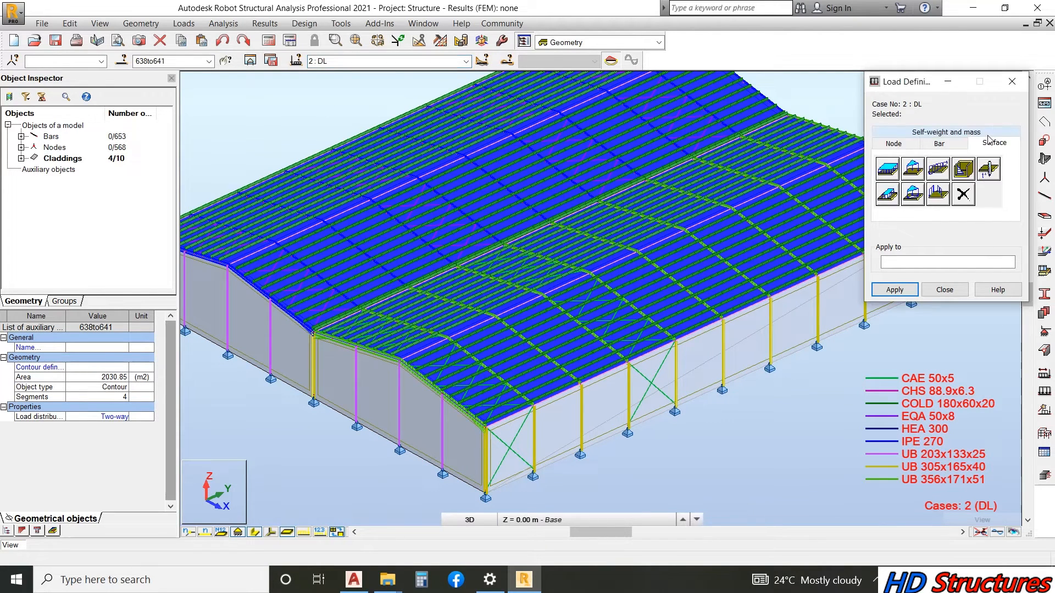
{"action": "left_click", "coordinate": [892, 172]}
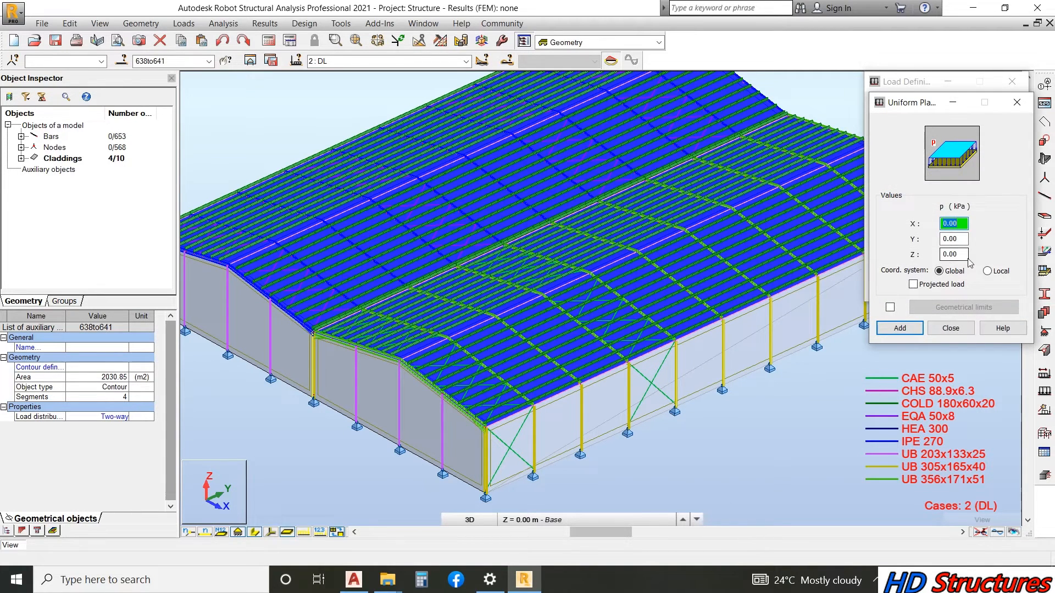
{"action": "left_click", "coordinate": [956, 255]}
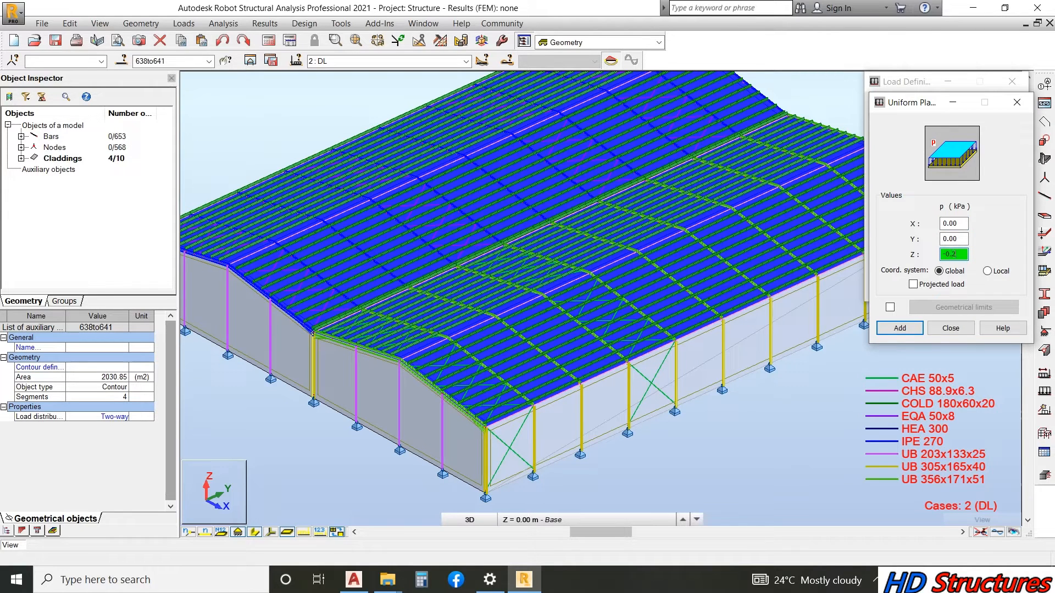
{"action": "left_click", "coordinate": [900, 328]}
- Apply the uniform dead load to the four selected roof claddings, 638to641
{"action": "left_click", "coordinate": [892, 295]}
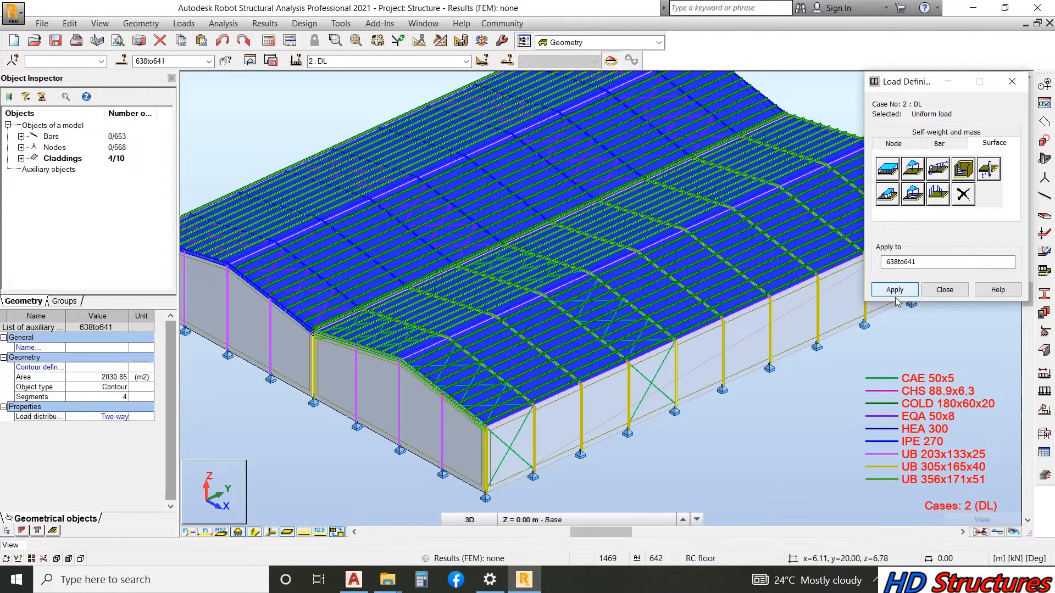
{"action": "left_click", "coordinate": [900, 294]}
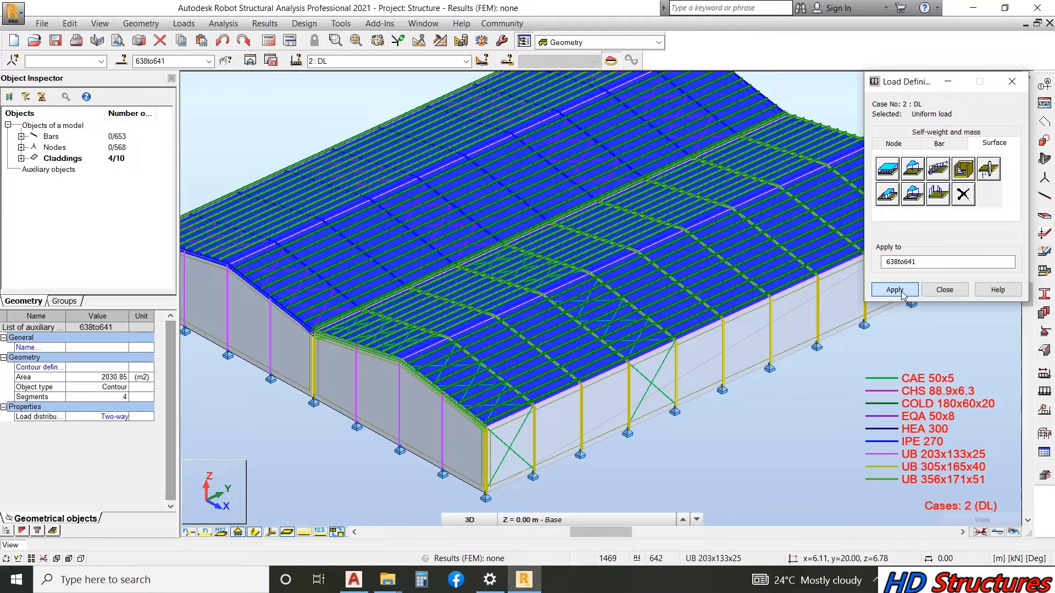
{"action": "left_click", "coordinate": [897, 293]}
{"action": "scroll", "coordinate": [534, 237], "scroll_direction": "down", "scroll_amount": 3}
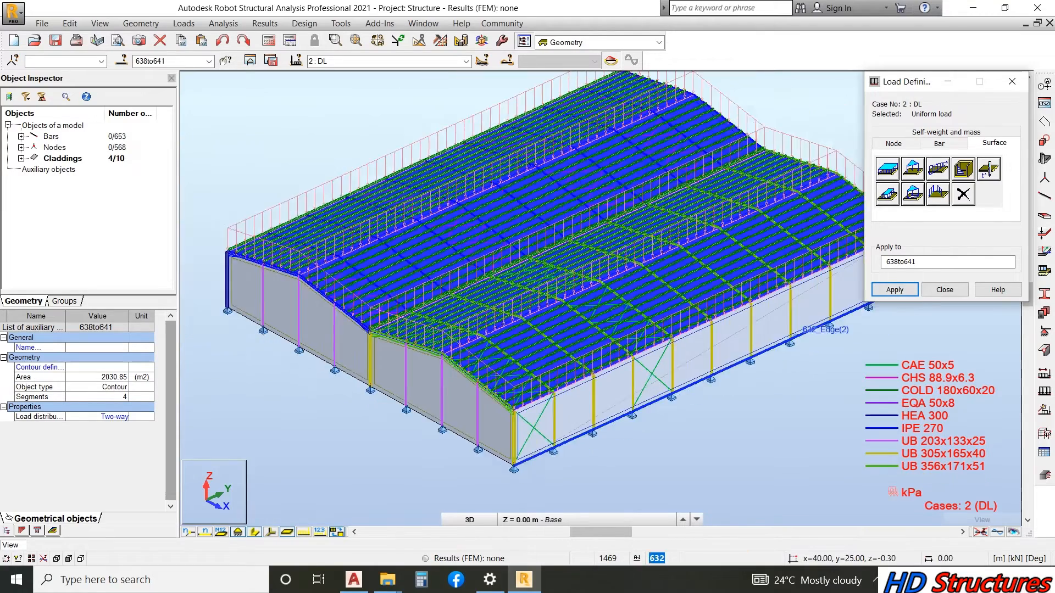
{"action": "scroll", "coordinate": [688, 280], "scroll_direction": "up", "scroll_amount": 3}
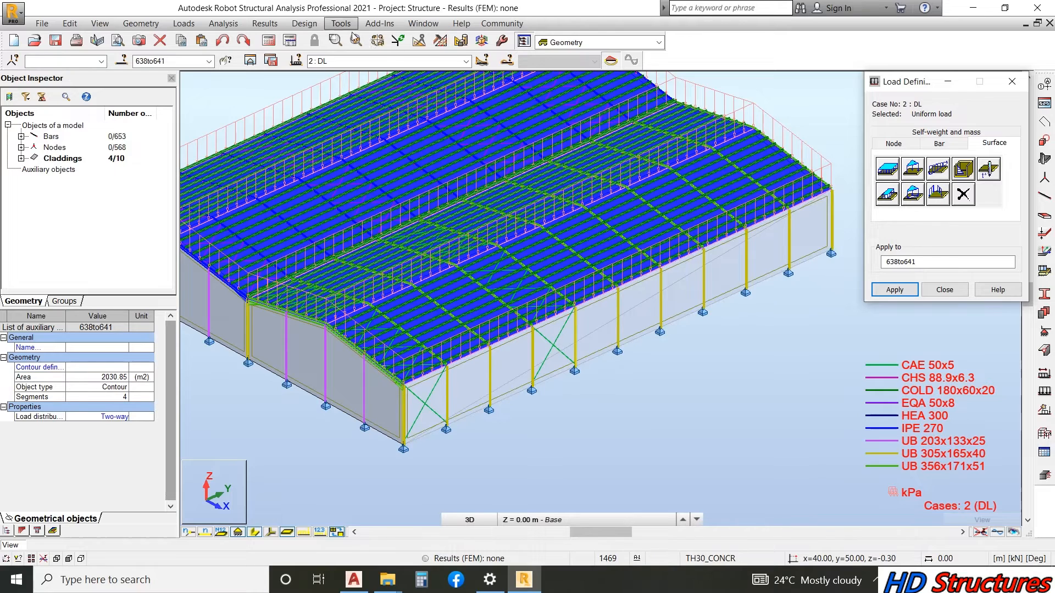
- Define a uniform planar load in the global Z direction for the LL case and apply it to roof claddings 638to641
{"action": "left_click", "coordinate": [466, 61]}
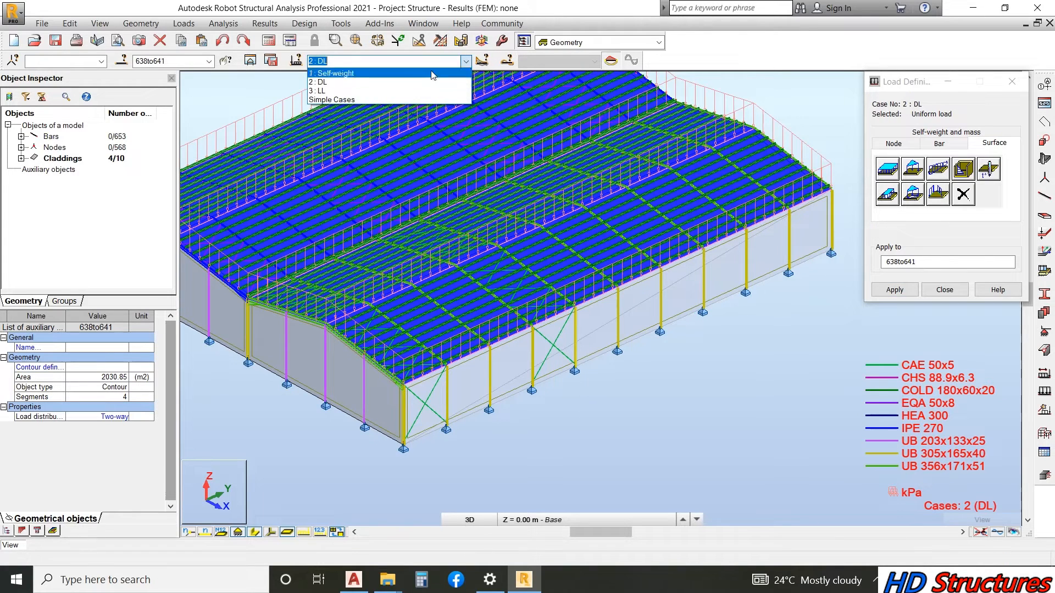
{"action": "left_click", "coordinate": [368, 91]}
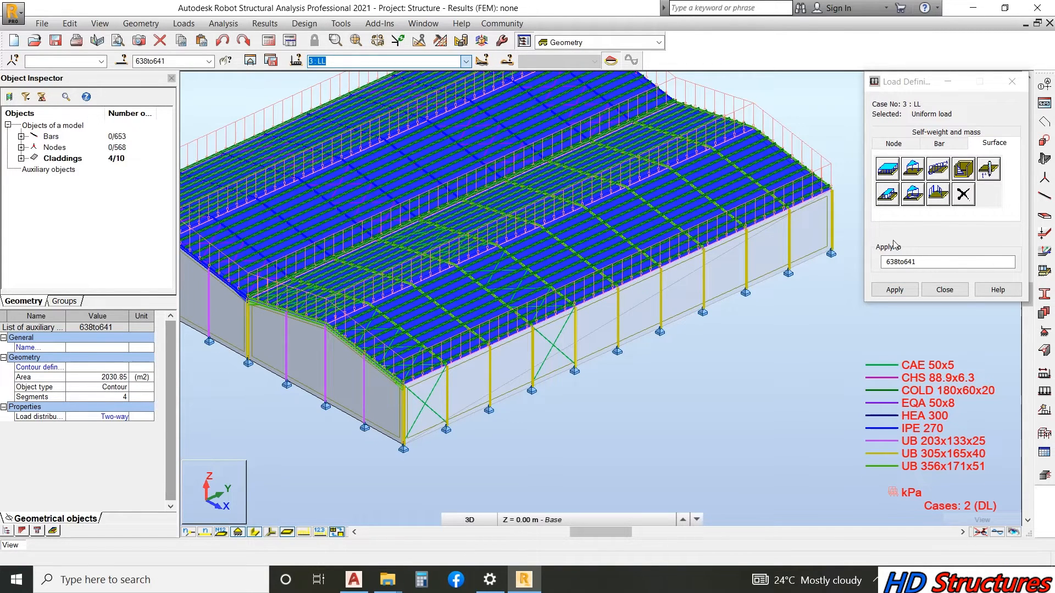
{"action": "left_click", "coordinate": [886, 170]}
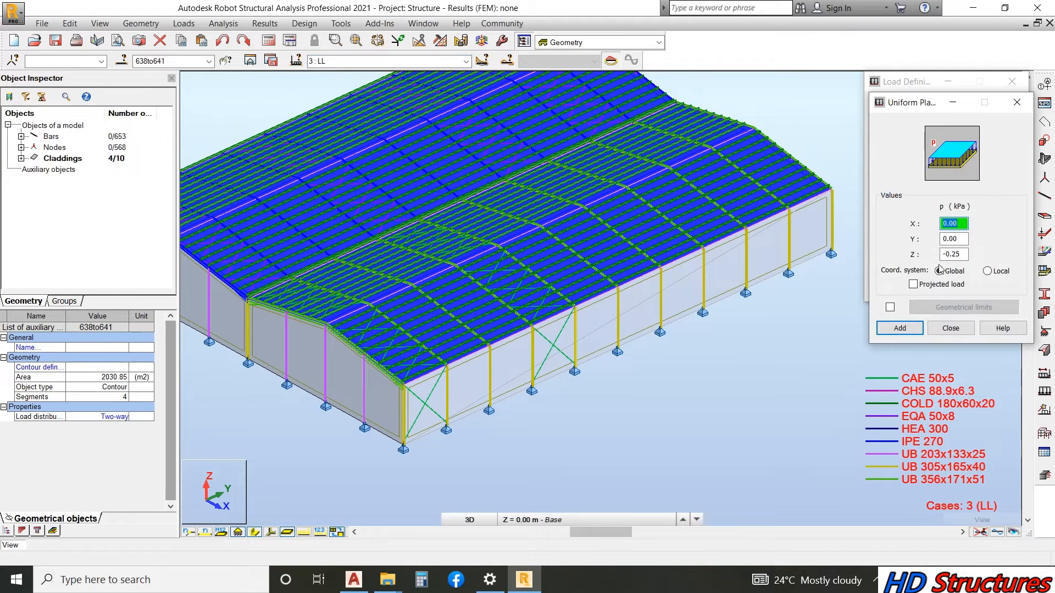
{"action": "left_click", "coordinate": [951, 254]}
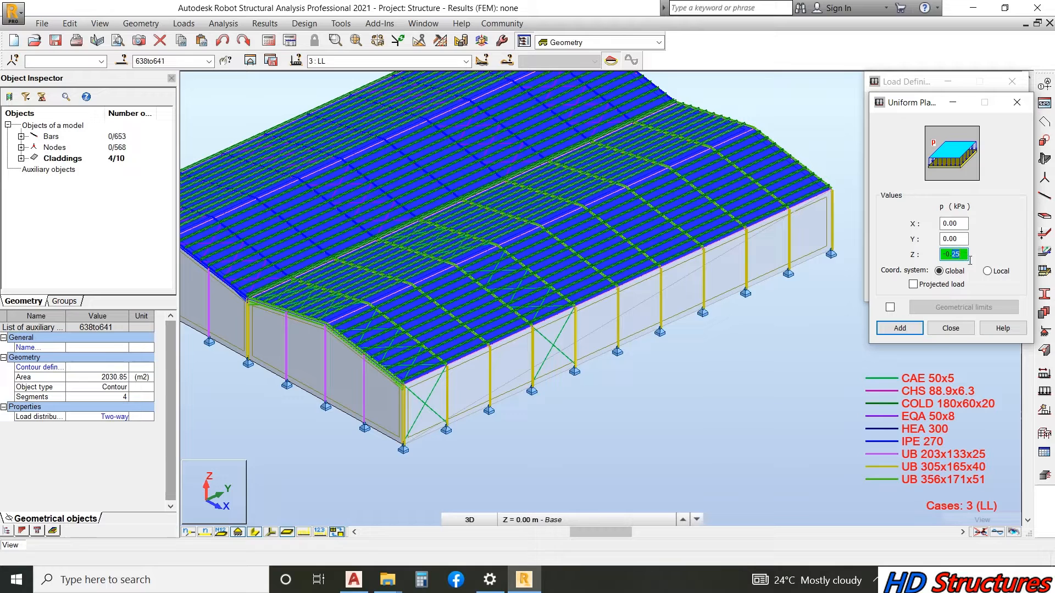
{"action": "left_click", "coordinate": [900, 328]}
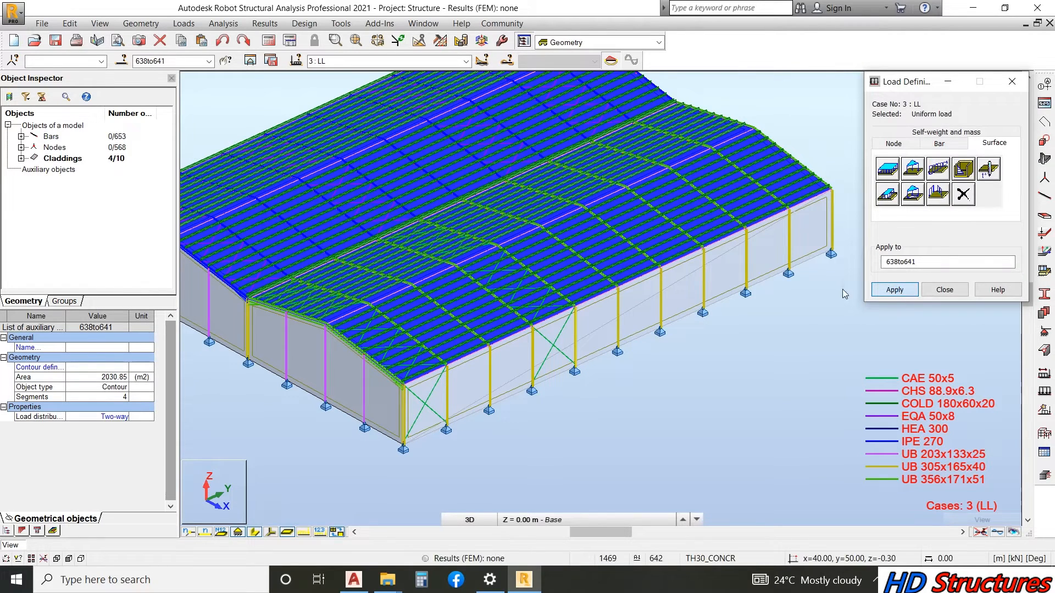
{"action": "scroll", "coordinate": [333, 256], "scroll_direction": "down", "scroll_amount": 1}
{"action": "left_click", "coordinate": [955, 292]}
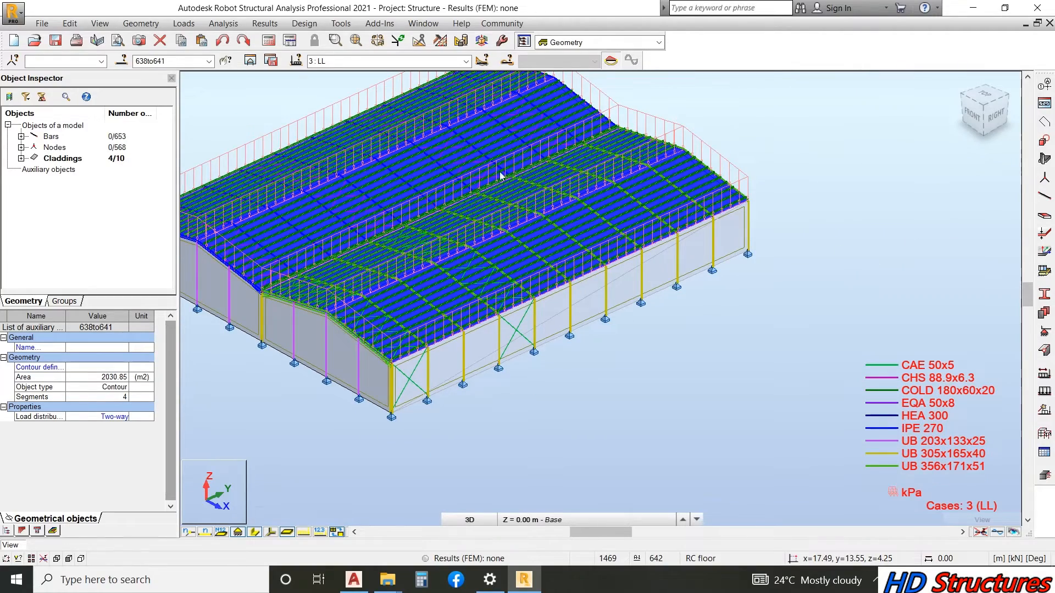
- Clear the cladding selection and save the project as Structure in the two span portal folder, replacing the existing file
{"action": "scroll", "coordinate": [360, 165], "scroll_direction": "down", "scroll_amount": 3}
{"action": "left_click", "coordinate": [214, 164]}
{"action": "scroll", "coordinate": [212, 166], "scroll_direction": "up", "scroll_amount": 4}
{"action": "scroll", "coordinate": [216, 174], "scroll_direction": "up", "scroll_amount": 1}
{"action": "scroll", "coordinate": [440, 187], "scroll_direction": "down", "scroll_amount": 3}
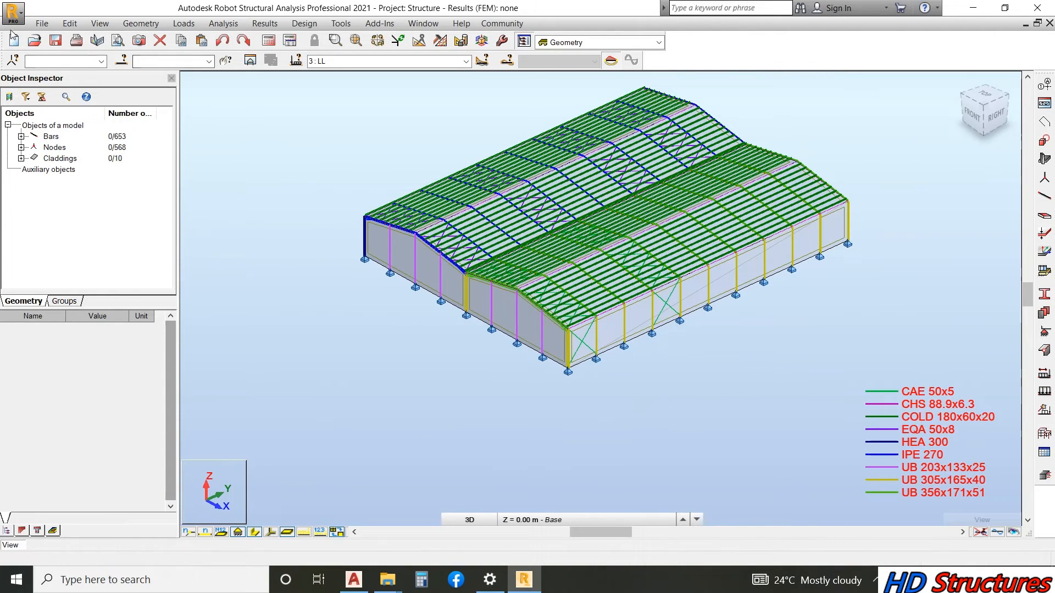
{"action": "left_click", "coordinate": [55, 43]}
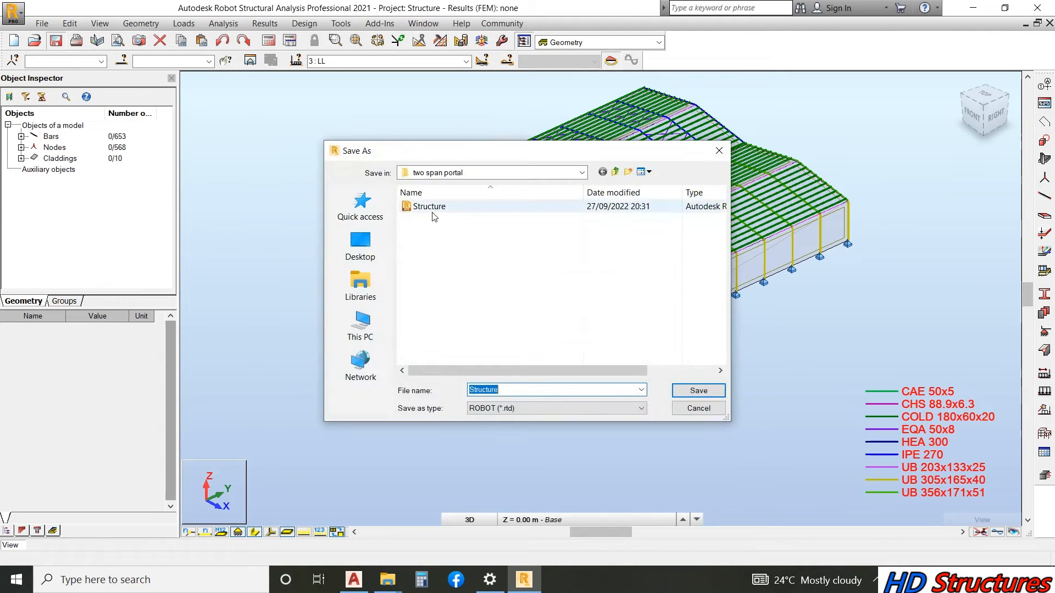
{"action": "left_click", "coordinate": [698, 391]}
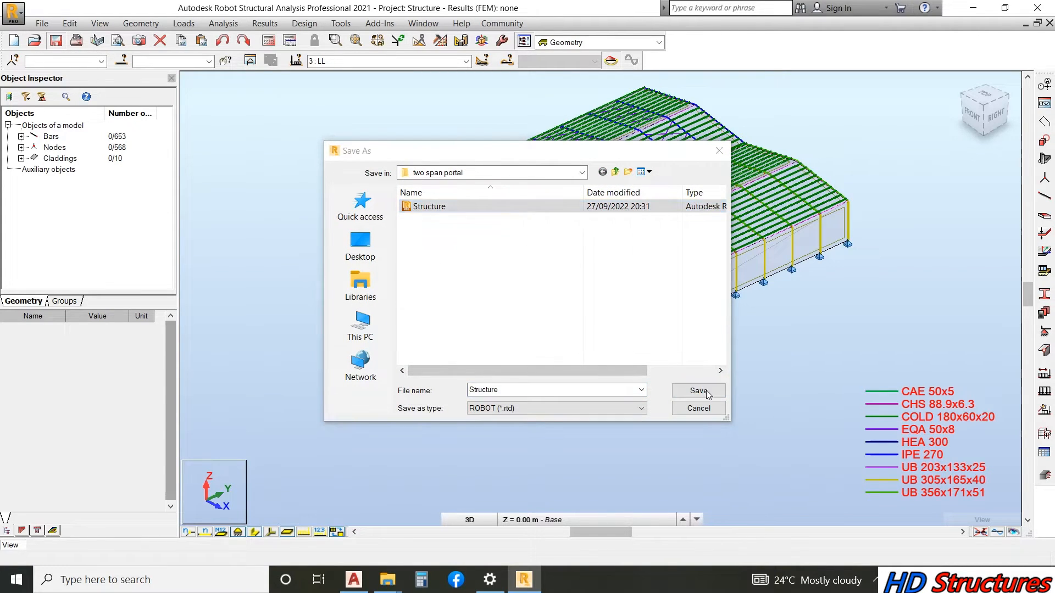
{"action": "left_click", "coordinate": [558, 291]}
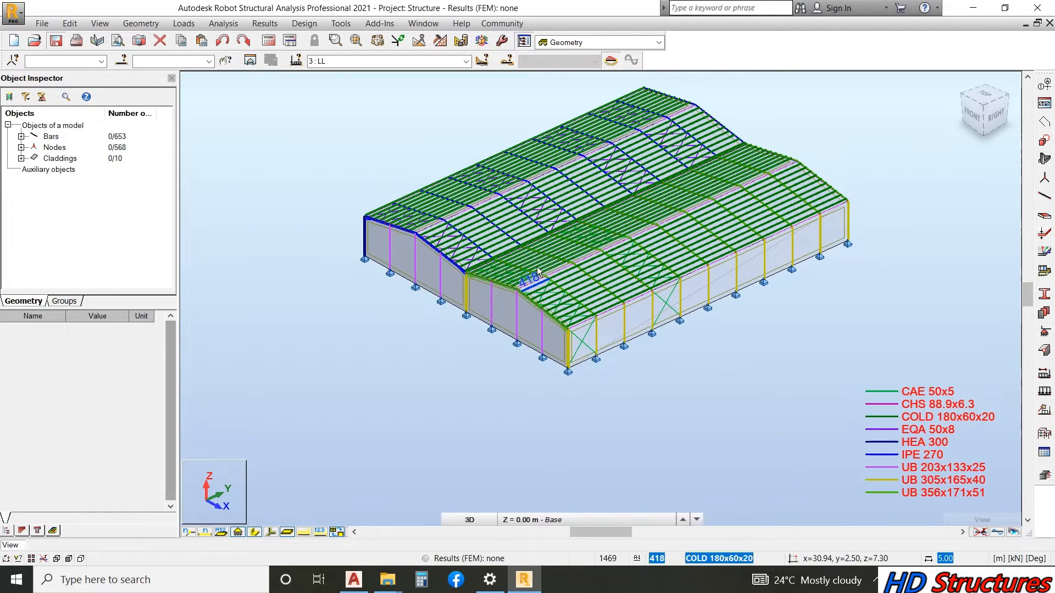
- Open the wind load simulation, add the Y+ wind direction alongside X+ and set the wind velocity to 40 m/s
{"action": "left_click", "coordinate": [147, 28]}
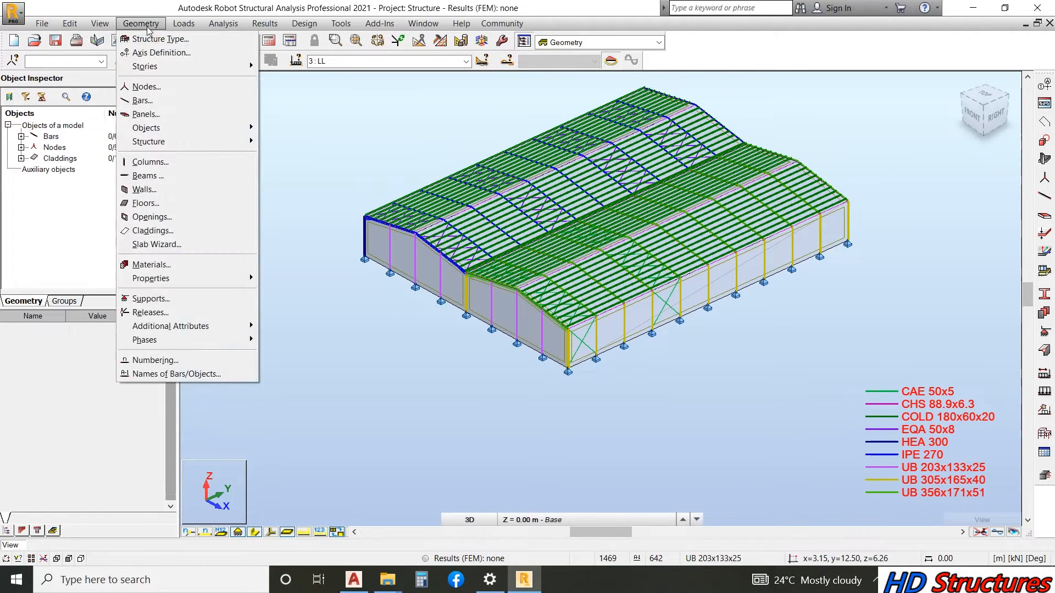
{"action": "mouse_move", "coordinate": [183, 23]}
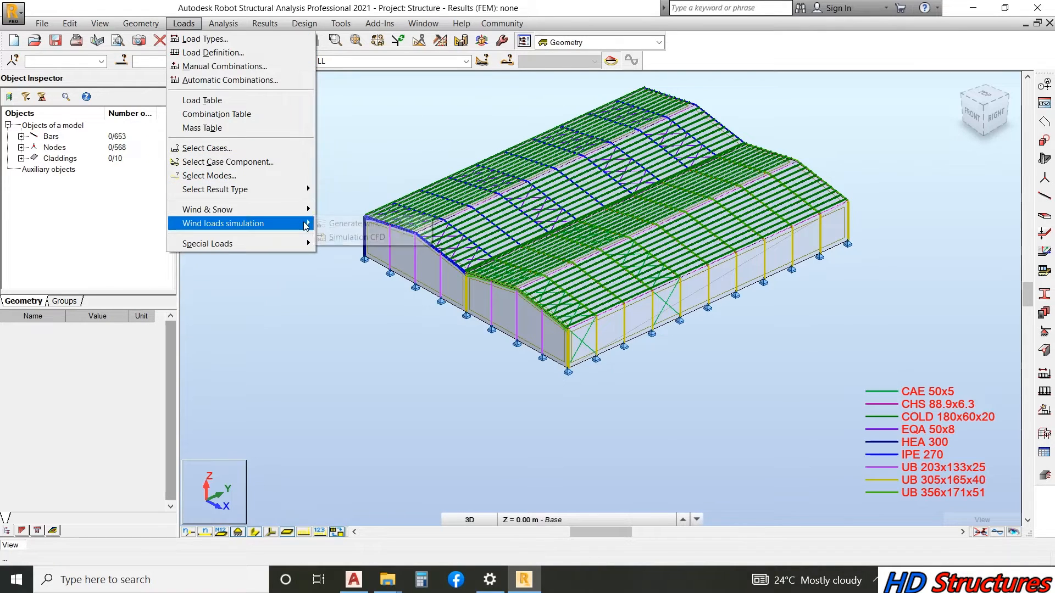
{"action": "mouse_move", "coordinate": [305, 223]}
{"action": "left_click", "coordinate": [364, 224]}
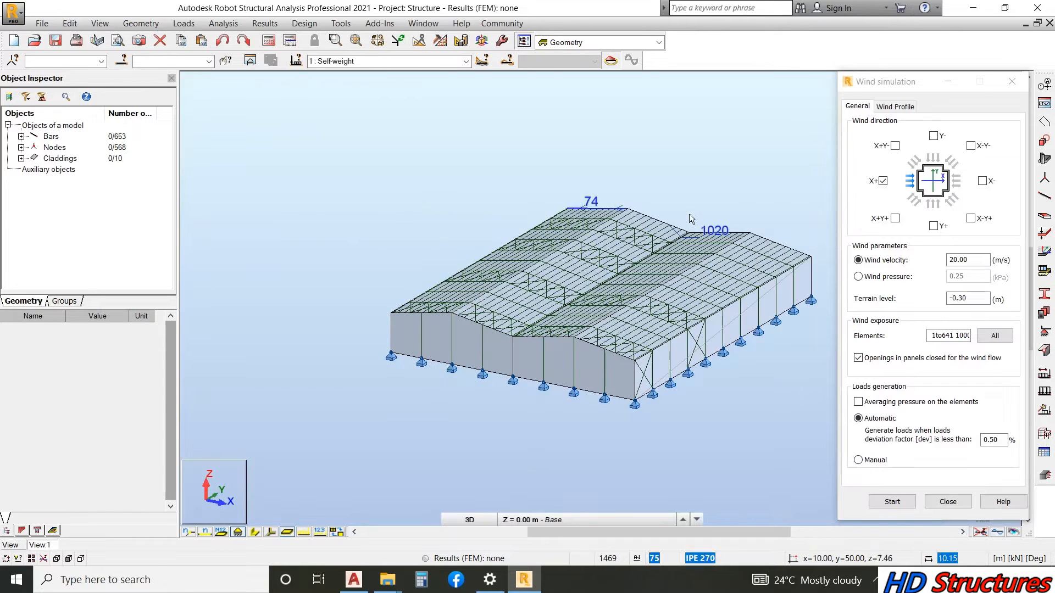
{"action": "left_click", "coordinate": [933, 226]}
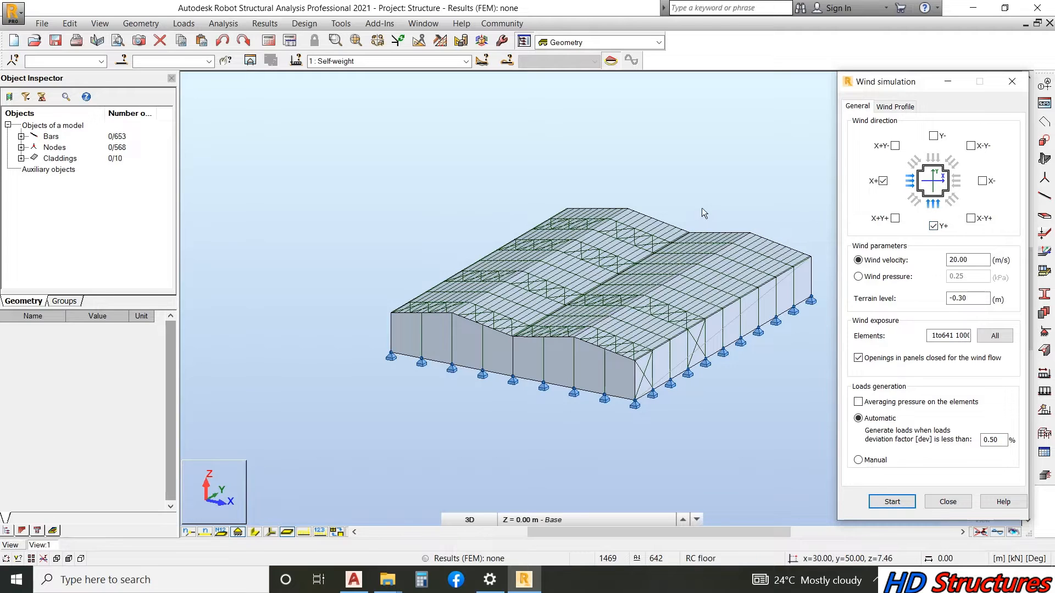
{"action": "double_click", "coordinate": [961, 260]}
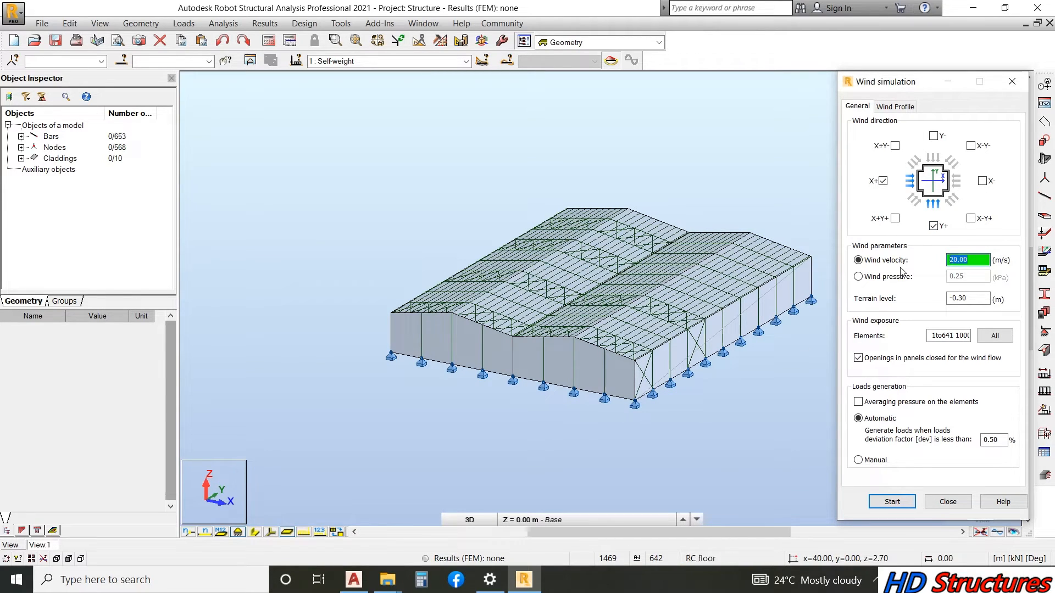
{"action": "type", "text": "40"}
- Select all claddings sharing the front gable cladding's material and enter their list, 632to641, as the elements exposed to wind
{"action": "scroll", "coordinate": [615, 315], "scroll_direction": "up", "scroll_amount": 3}
{"action": "scroll", "coordinate": [328, 231], "scroll_direction": "down", "scroll_amount": 2}
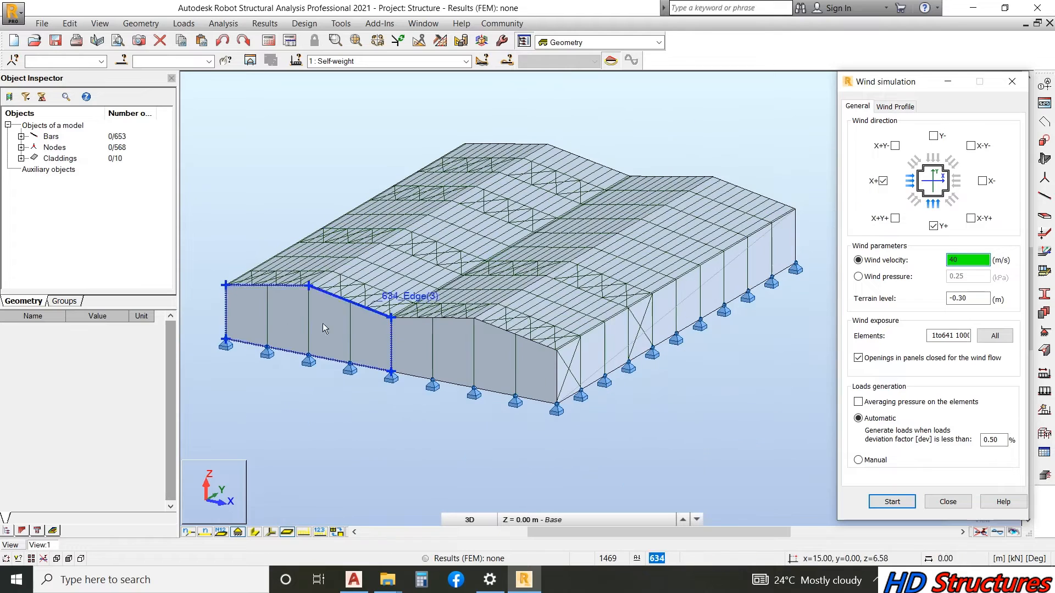
{"action": "left_click", "coordinate": [292, 308]}
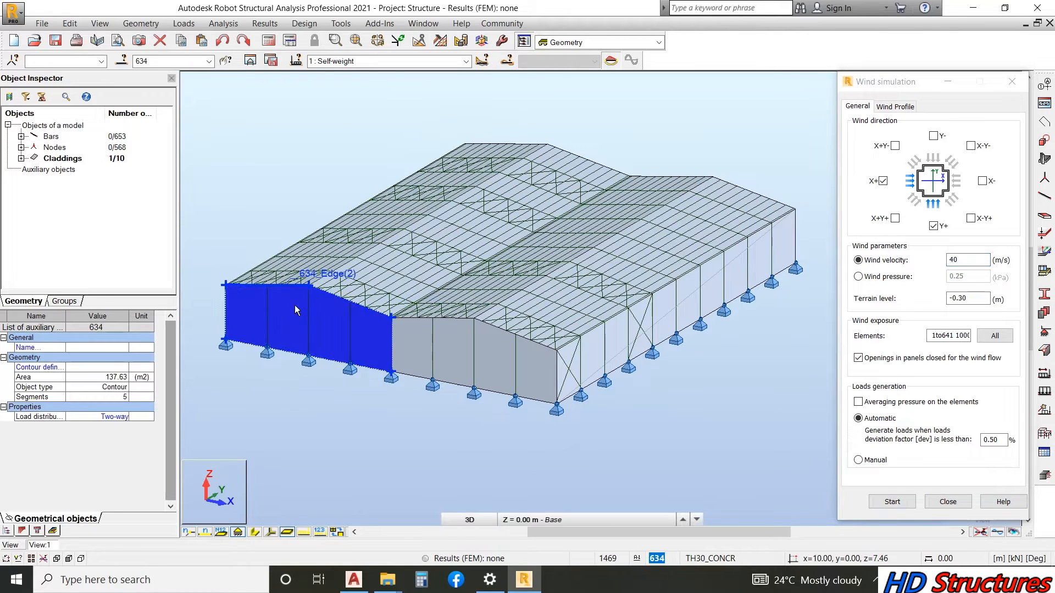
{"action": "right_click", "coordinate": [295, 305]}
{"action": "mouse_move", "coordinate": [364, 263]}
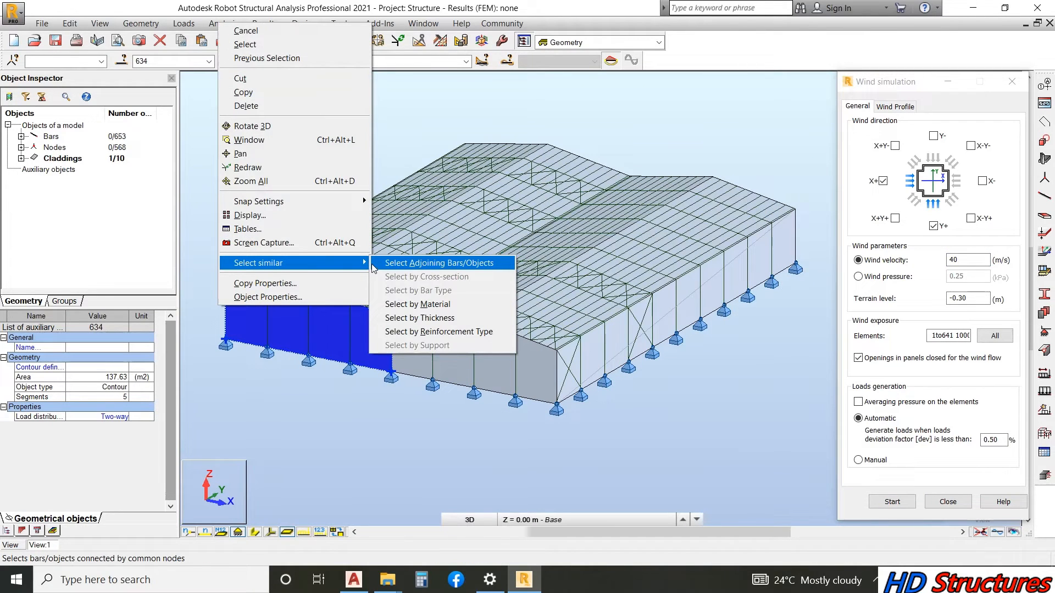
{"action": "left_click", "coordinate": [414, 306]}
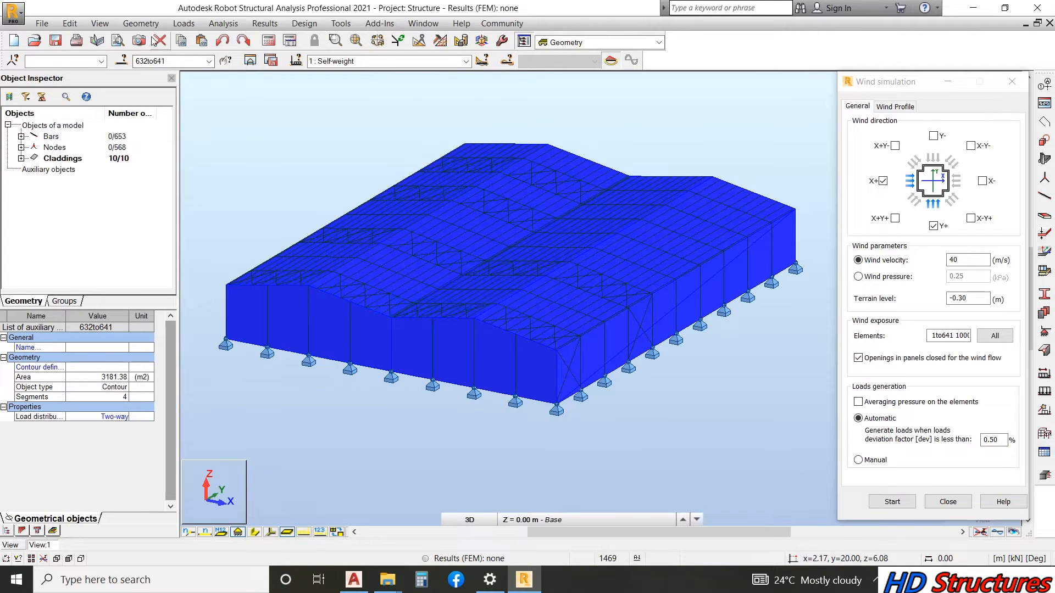
{"action": "right_click", "coordinate": [153, 63]}
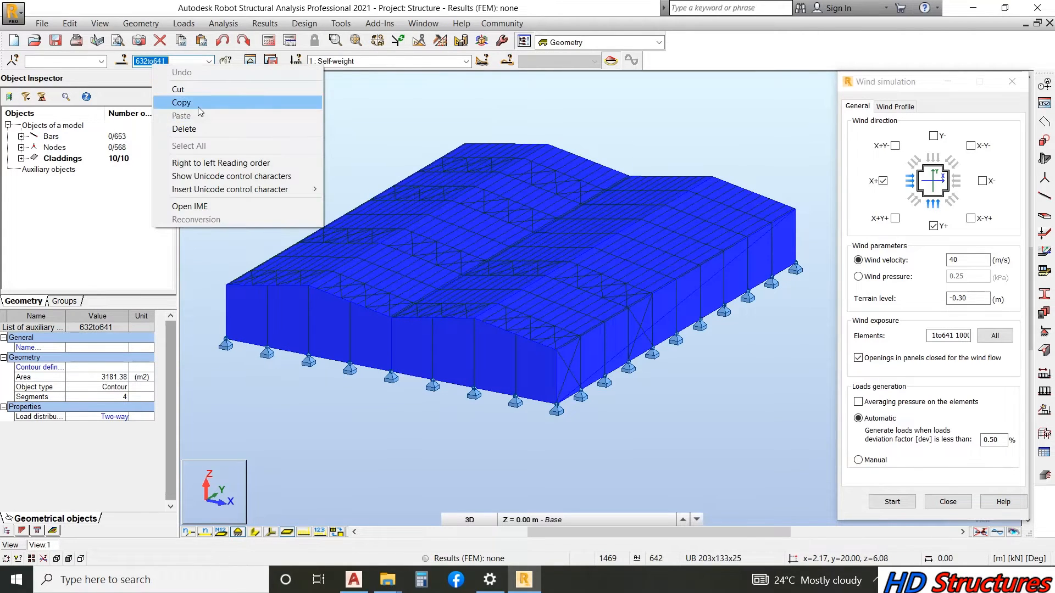
{"action": "left_click", "coordinate": [198, 106]}
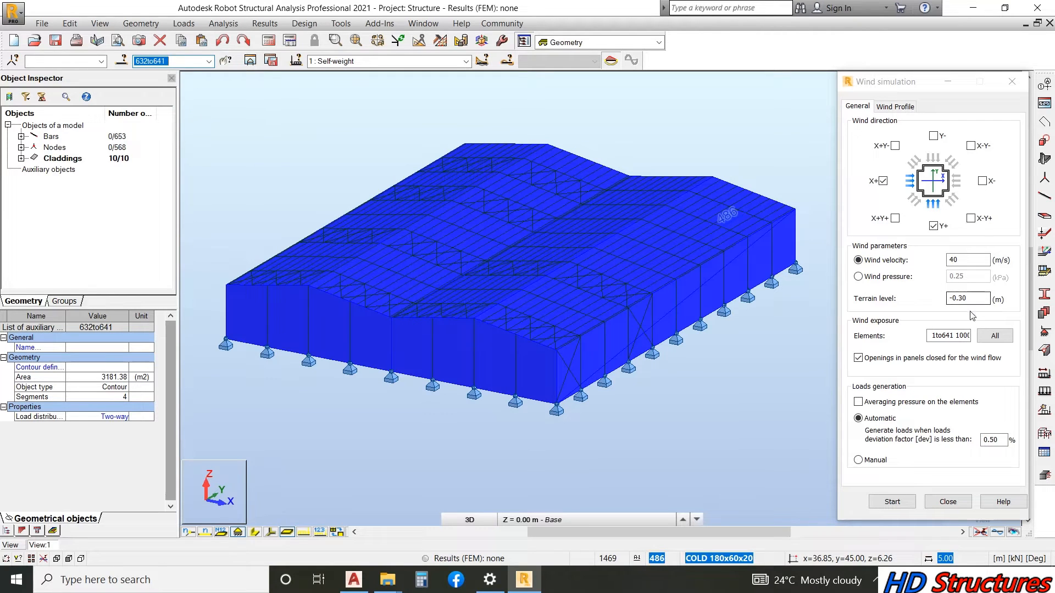
{"action": "left_click", "coordinate": [933, 335]}
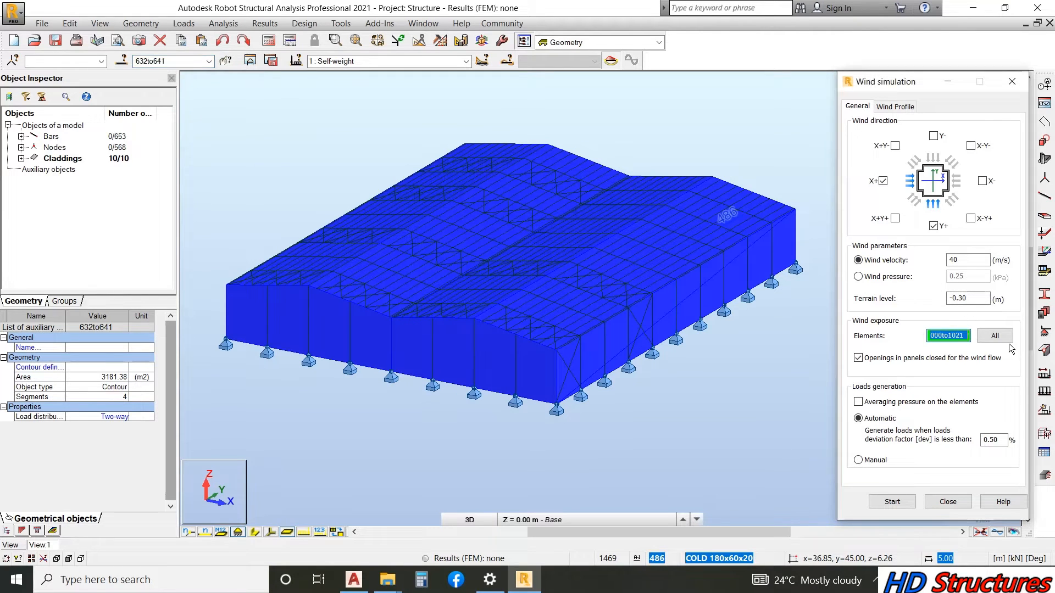
{"action": "key", "text": "BackSpace"}
- Run the wind simulation to generate the X+ and Y+ wind load cases, then close the simulation settings
{"action": "left_click", "coordinate": [889, 501]}
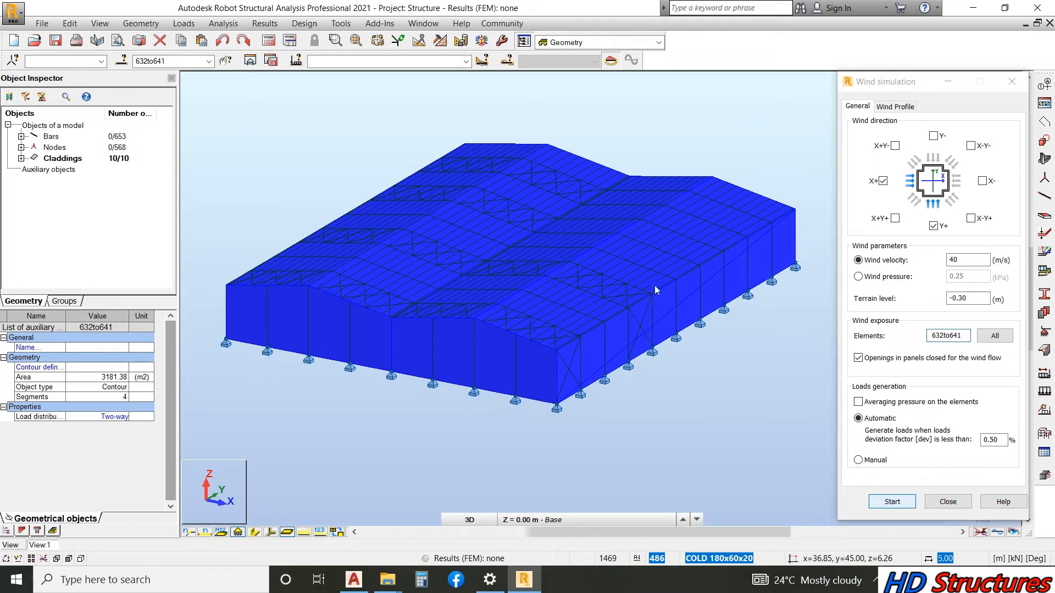
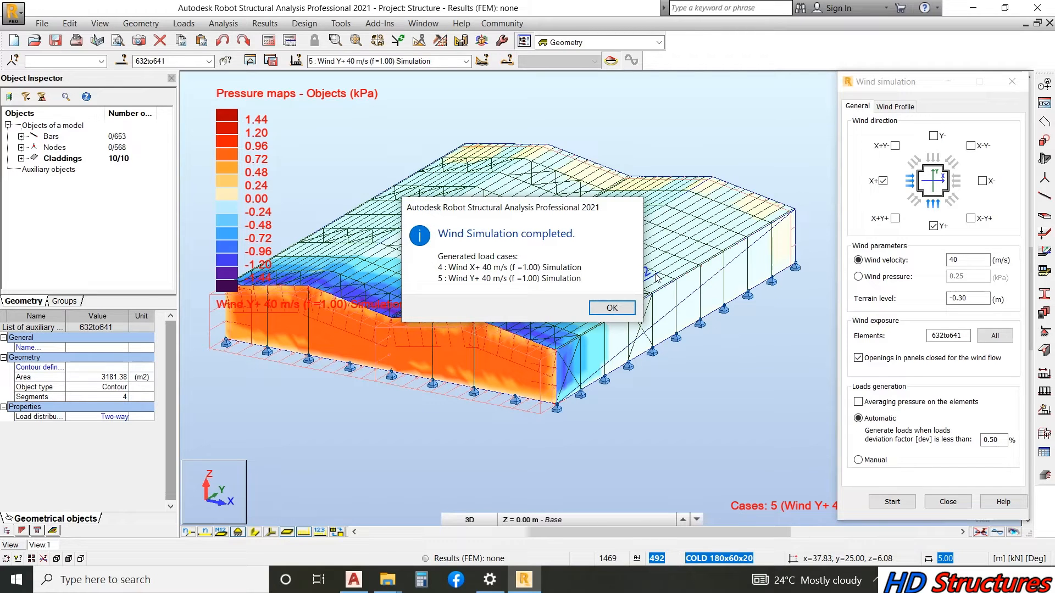
{"action": "left_click", "coordinate": [626, 311]}
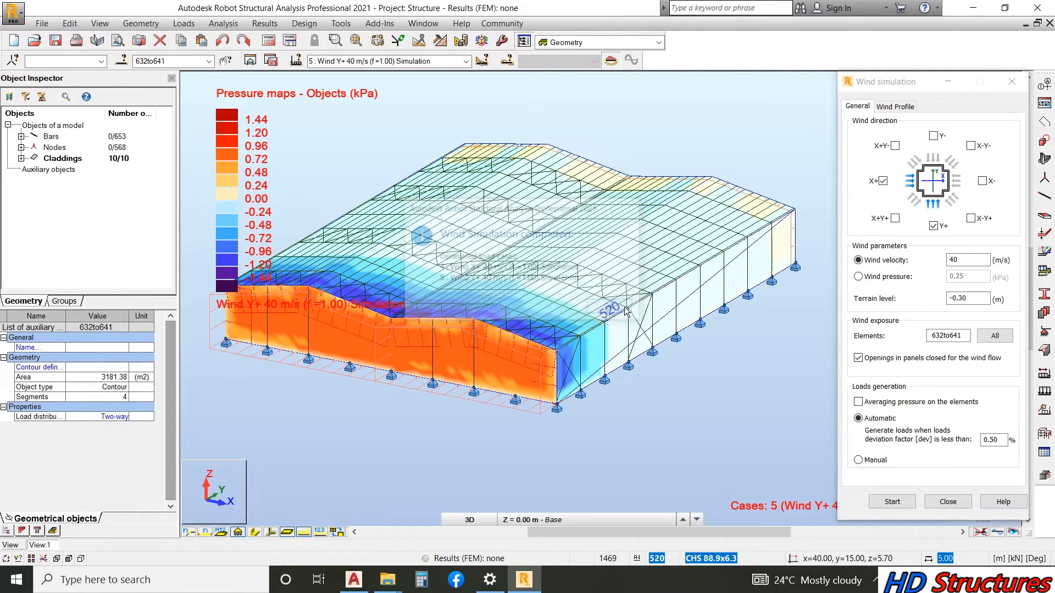
{"action": "left_click", "coordinate": [1011, 82]}
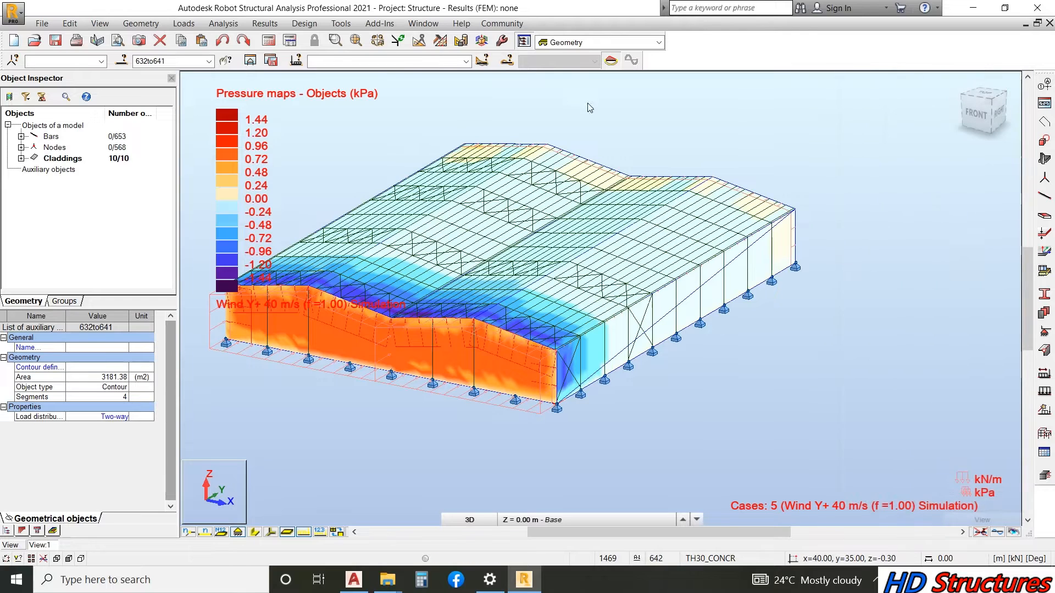
- Check the list of available load cases and deselect the claddings
{"action": "left_click", "coordinate": [465, 62]}
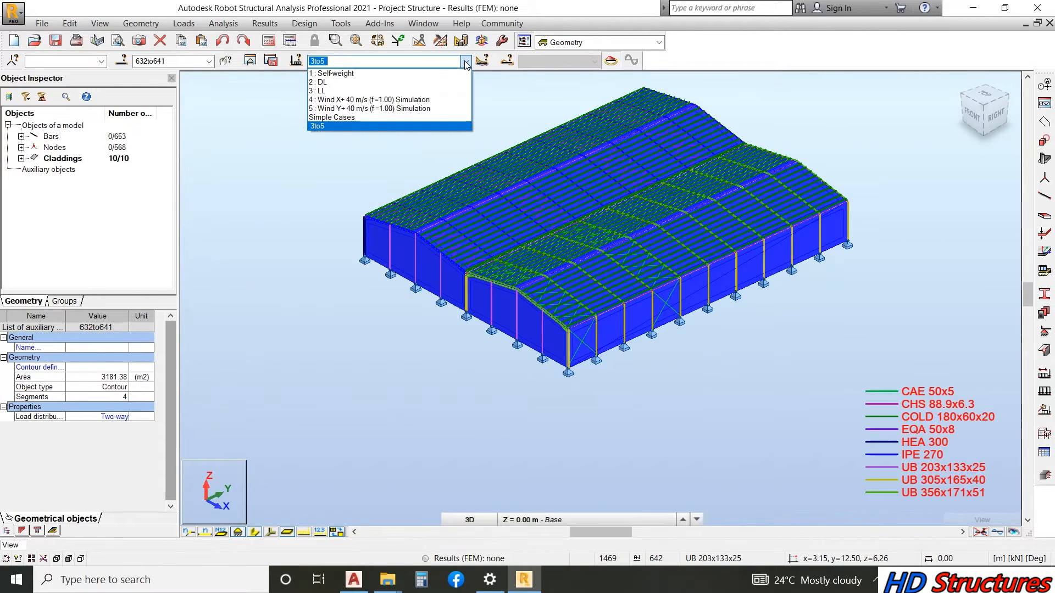
{"action": "left_click", "coordinate": [346, 167]}
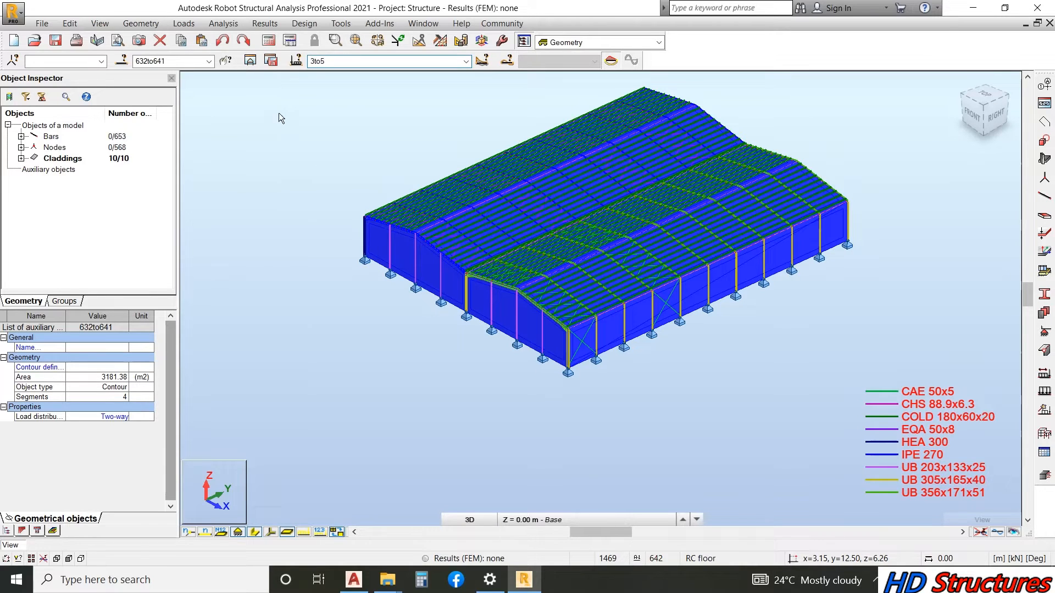
{"action": "left_click", "coordinate": [672, 416]}
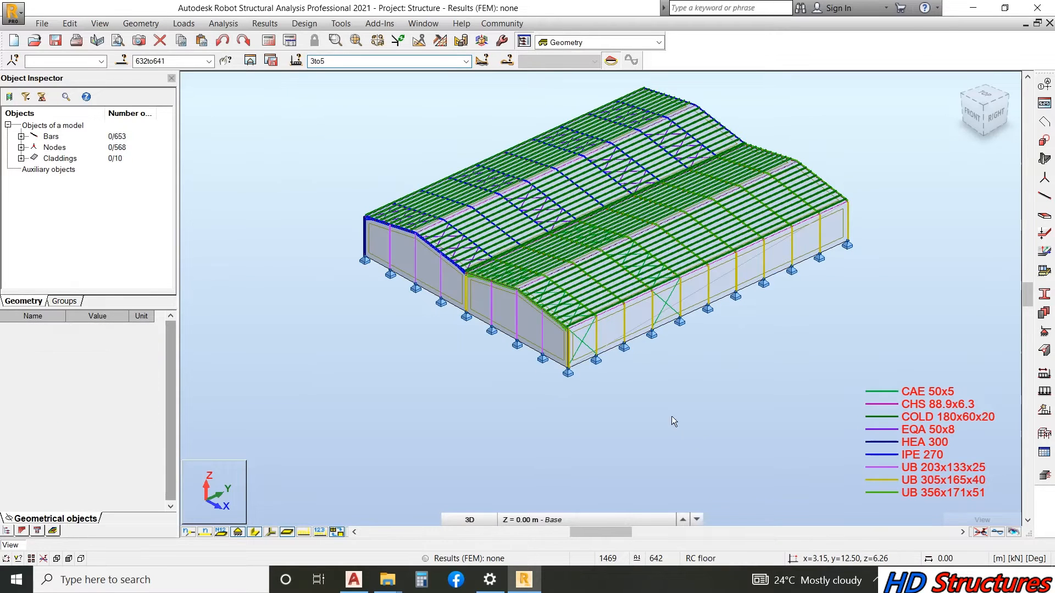
{"action": "left_click", "coordinate": [876, 581]}
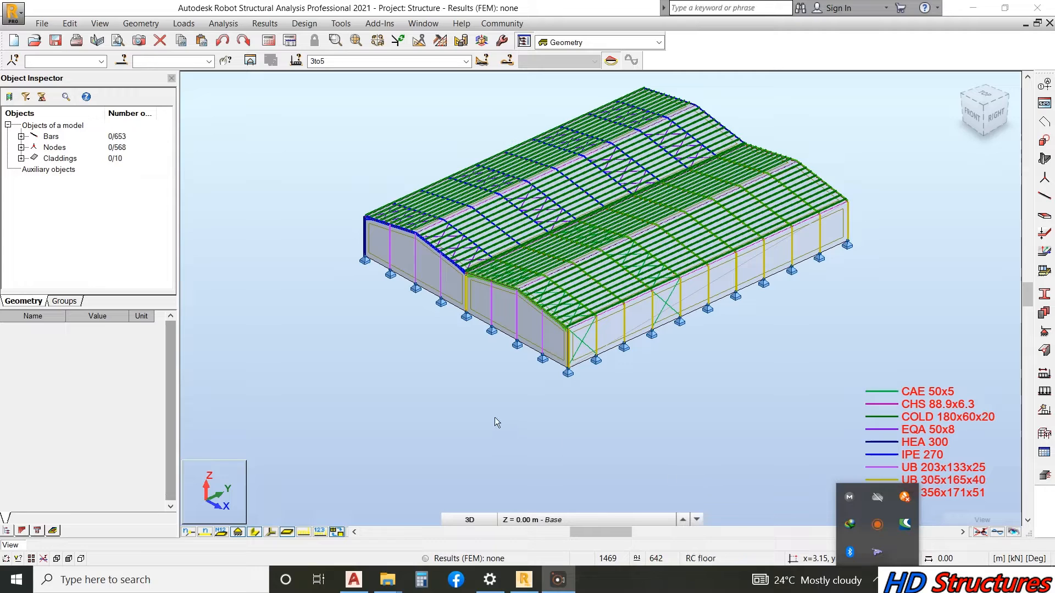
- Open the automatic load combinations for BS5950, choose manual combination generation and continue to the detailed combination settings
{"action": "left_click", "coordinate": [155, 25]}
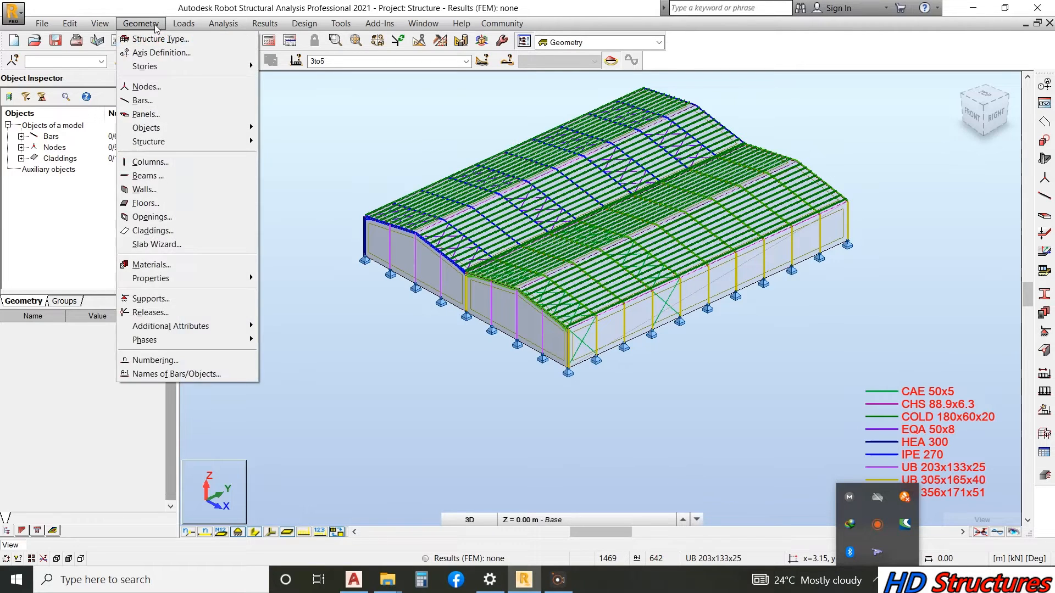
{"action": "mouse_move", "coordinate": [184, 24]}
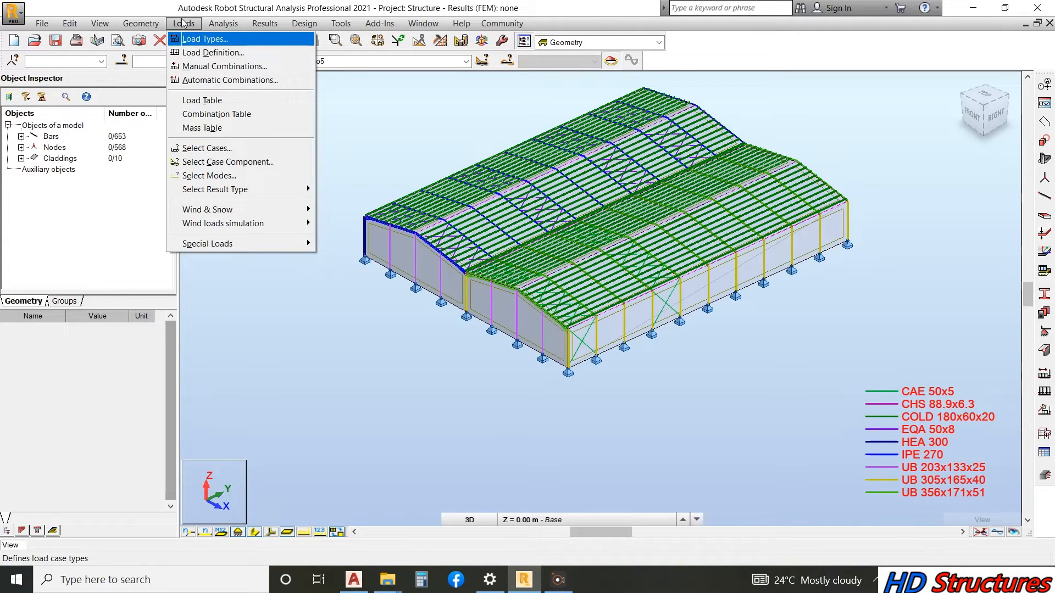
{"action": "mouse_move", "coordinate": [215, 22]}
{"action": "left_click", "coordinate": [212, 80]}
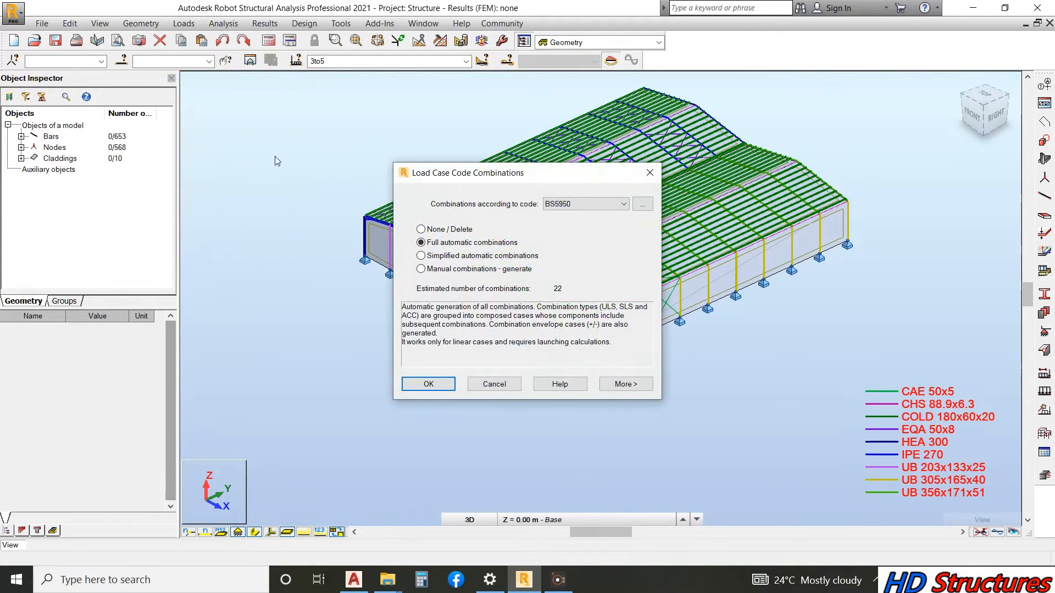
{"action": "left_click", "coordinate": [446, 269]}
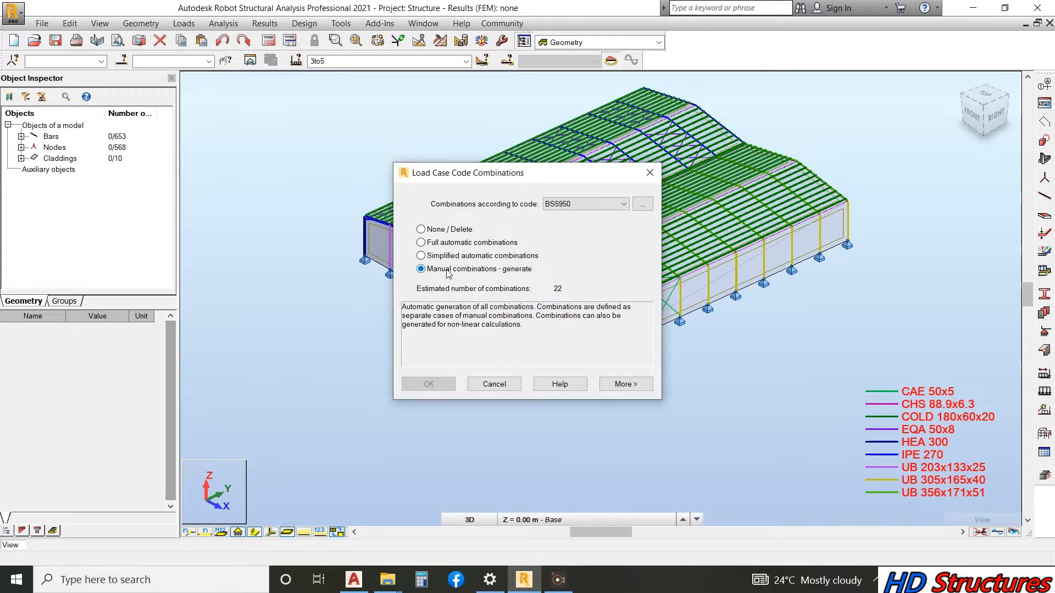
{"action": "left_click", "coordinate": [628, 385]}
- Exclude the ACC combinations, generate all listed ULS and SLS combinations and check them in the load case list
{"action": "left_click", "coordinate": [411, 296]}
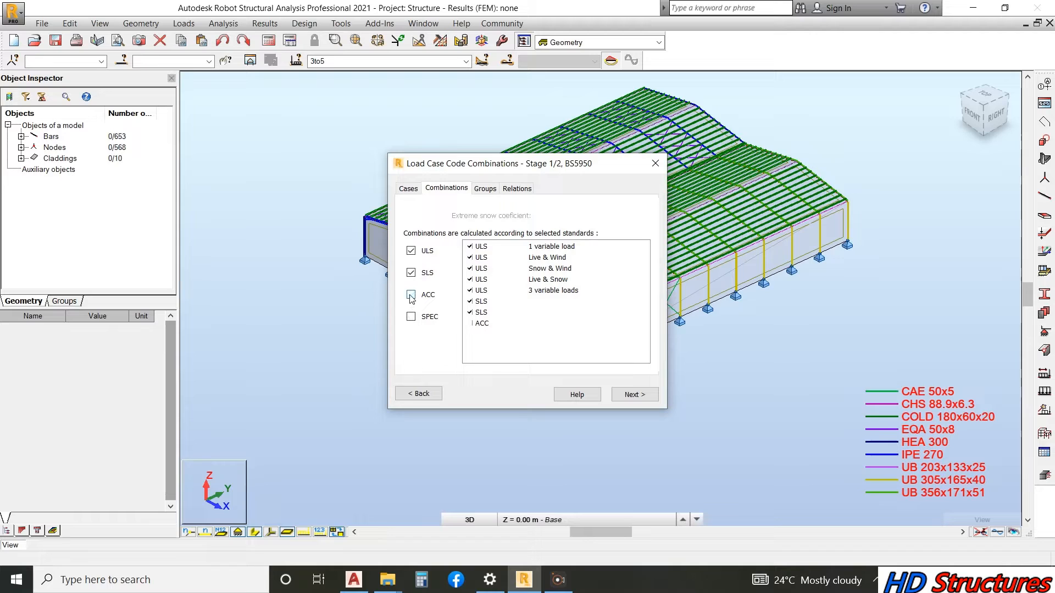
{"action": "left_click", "coordinate": [634, 395]}
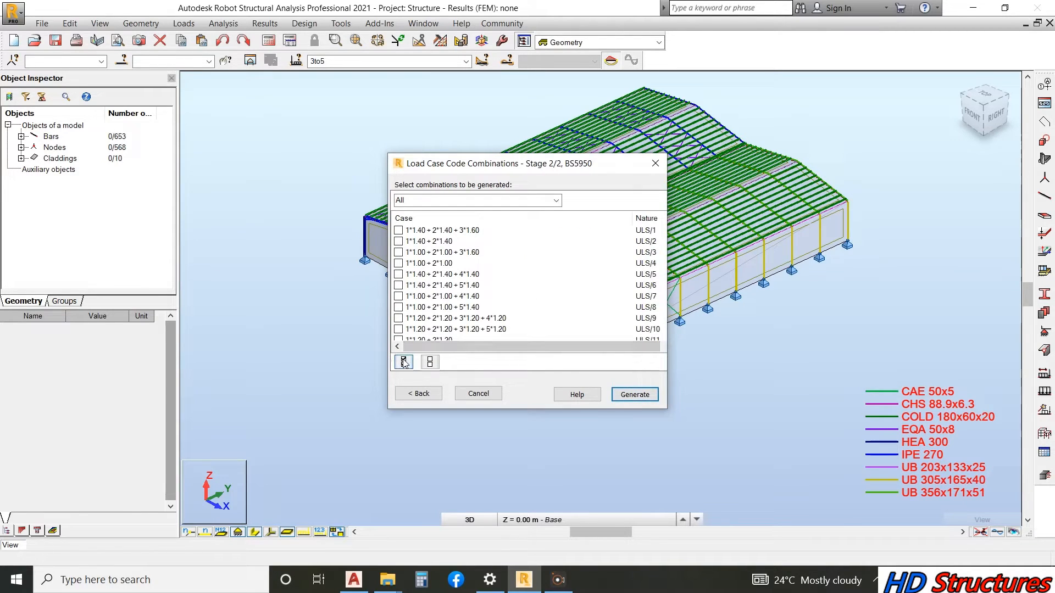
{"action": "left_click", "coordinate": [625, 394]}
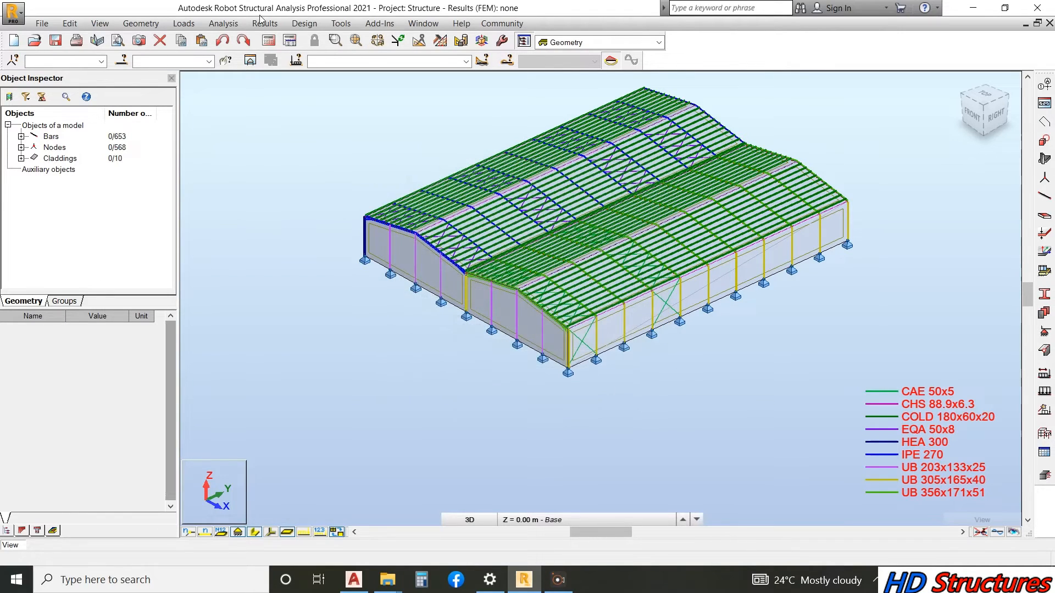
{"action": "left_click", "coordinate": [465, 63]}
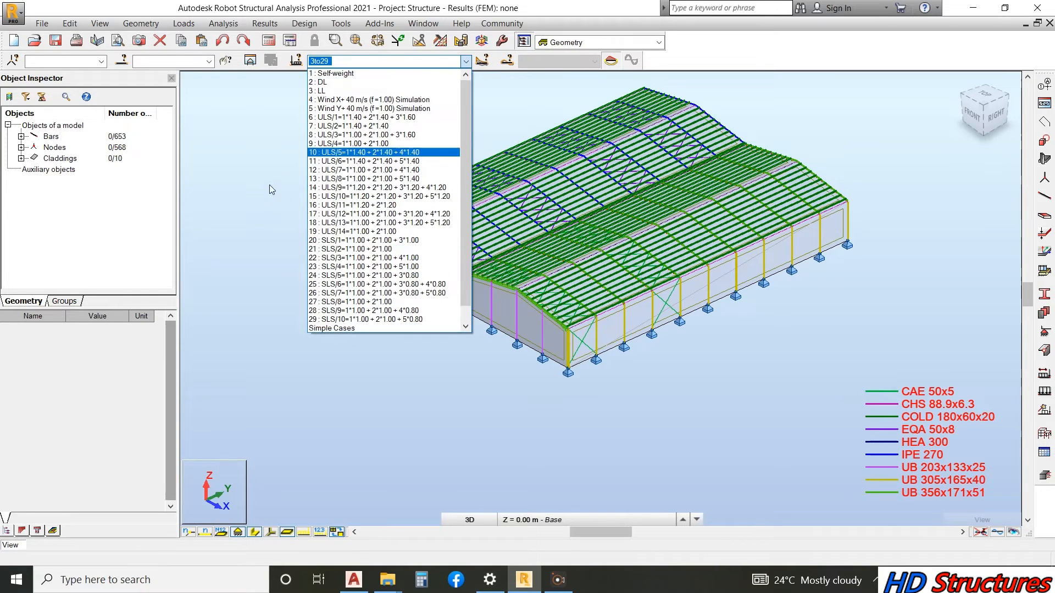
{"action": "left_click", "coordinate": [251, 158]}
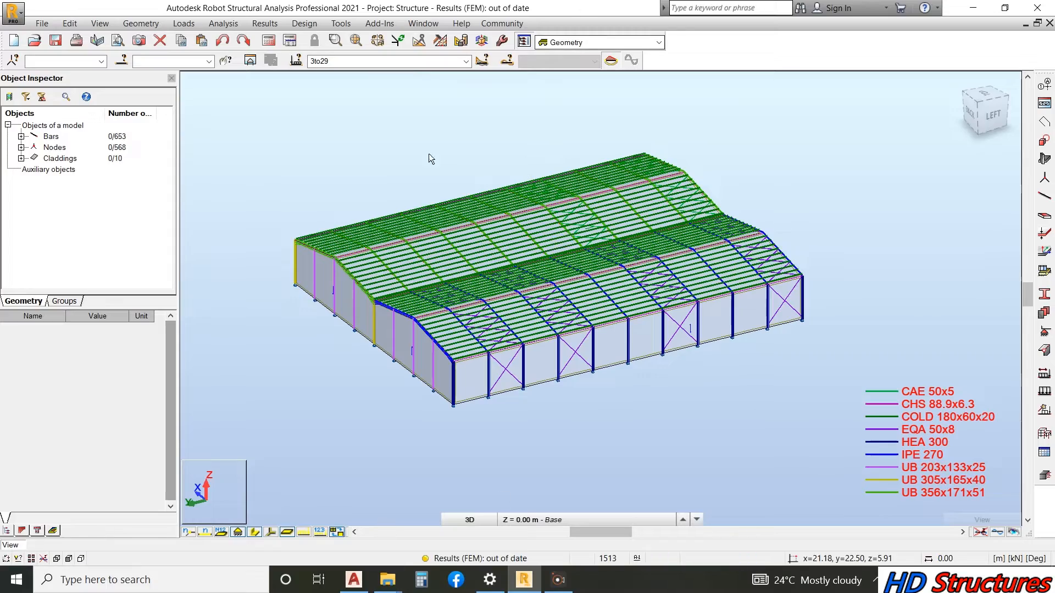
- Disable the DSC algorithm for bar releases in the structure analysis settings of the job preferences
{"action": "scroll", "coordinate": [412, 352], "scroll_direction": "up", "scroll_amount": 3}
{"action": "scroll", "coordinate": [414, 357], "scroll_direction": "up", "scroll_amount": 8}
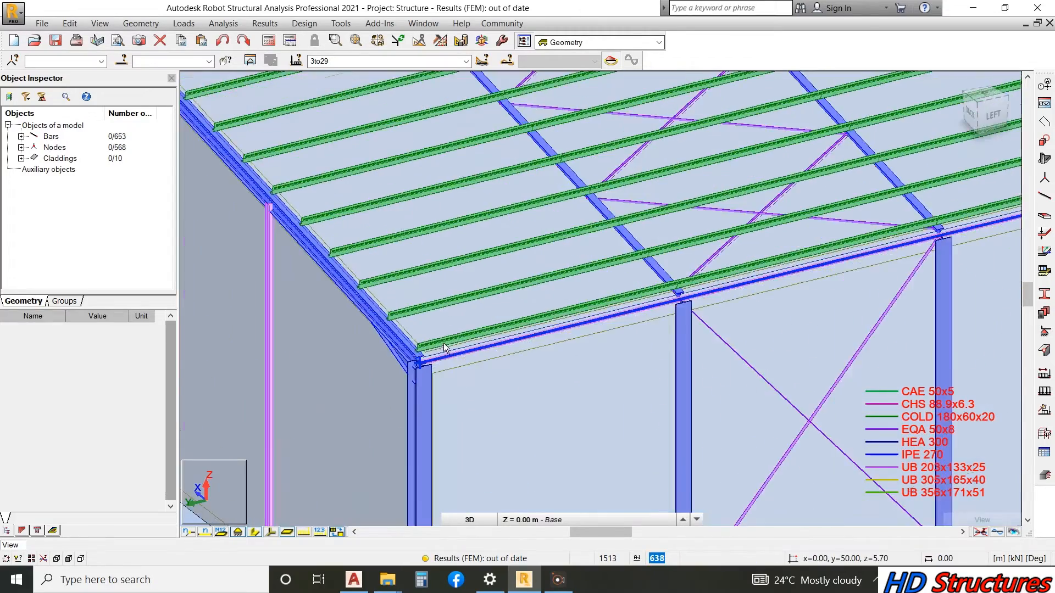
{"action": "scroll", "coordinate": [416, 324], "scroll_direction": "up", "scroll_amount": 2}
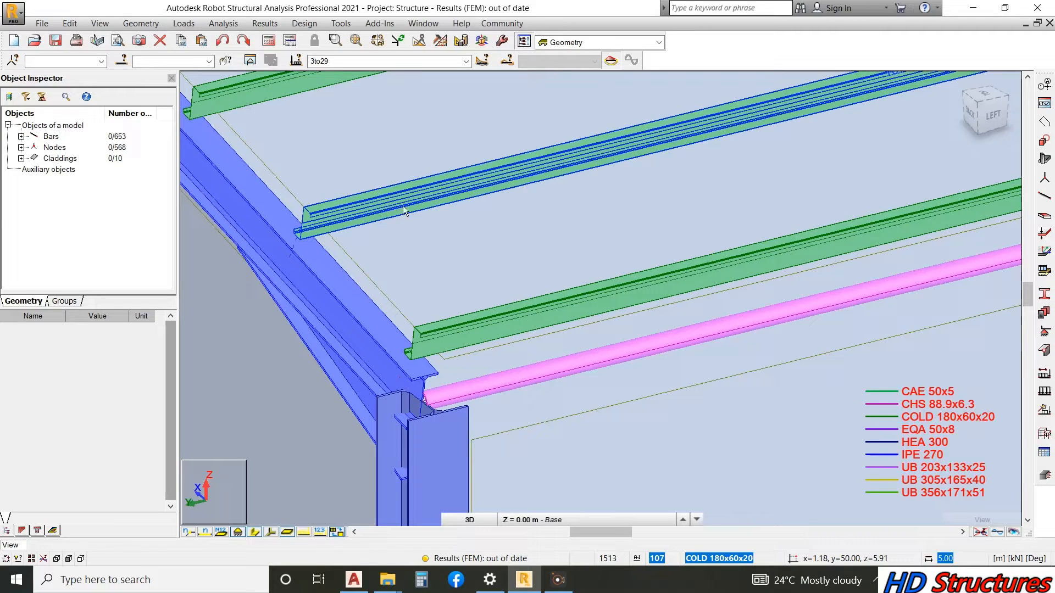
{"action": "left_click", "coordinate": [349, 25]}
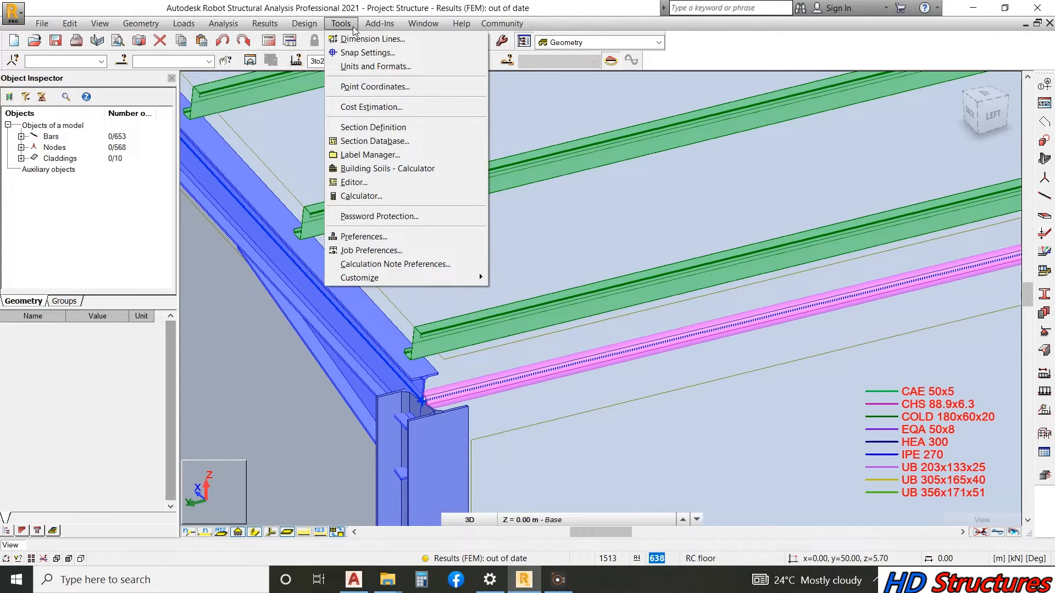
{"action": "left_click", "coordinate": [388, 251]}
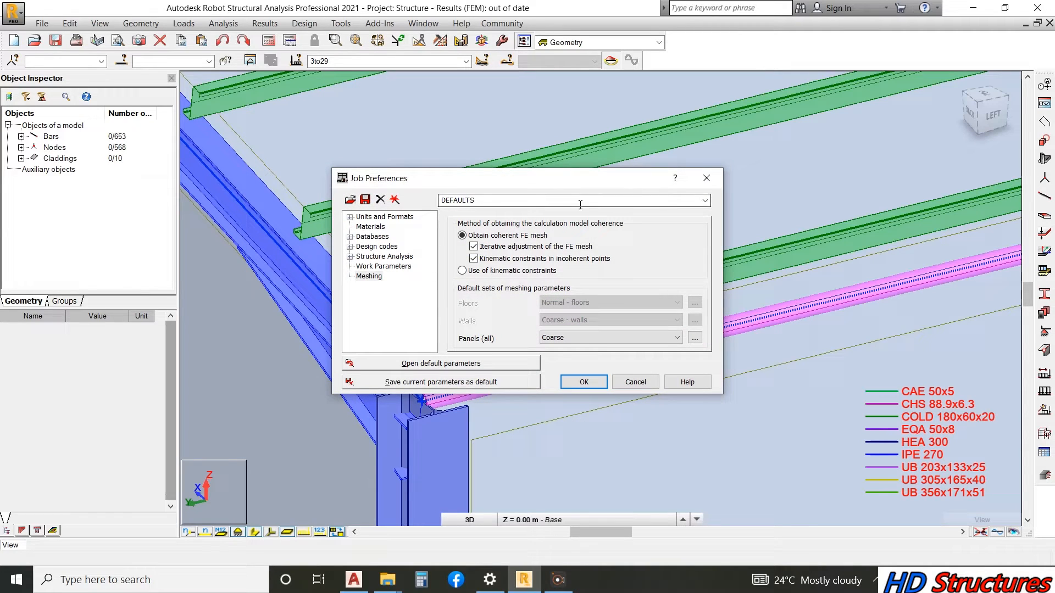
{"action": "left_click", "coordinate": [374, 256]}
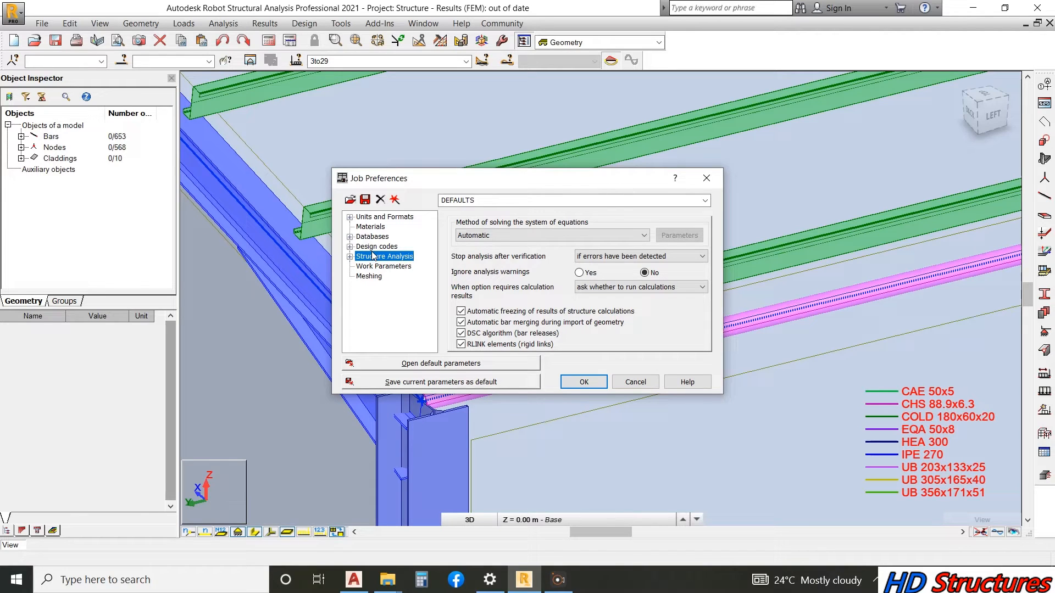
{"action": "left_click", "coordinate": [463, 334]}
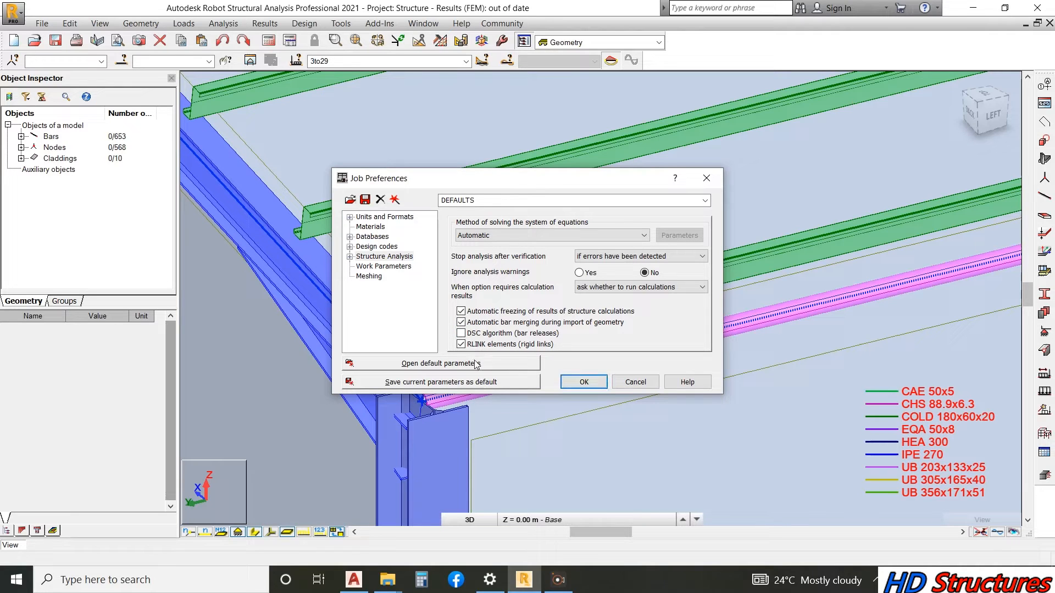
{"action": "left_click", "coordinate": [581, 381]}
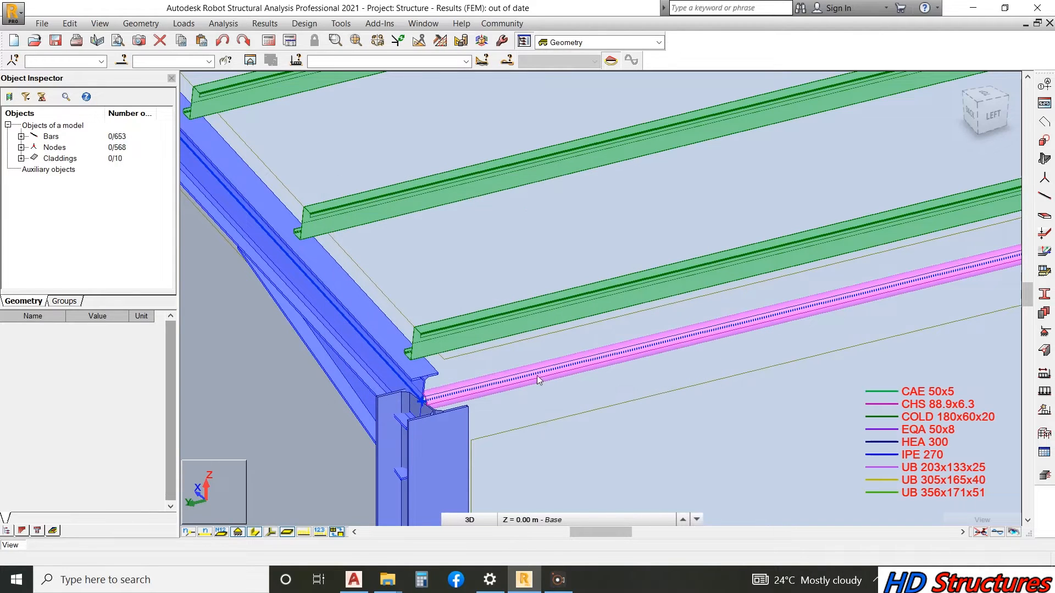
- Run the structure calculations and check the list of load cases and combinations
{"action": "scroll", "coordinate": [431, 294], "scroll_direction": "down", "scroll_amount": 5}
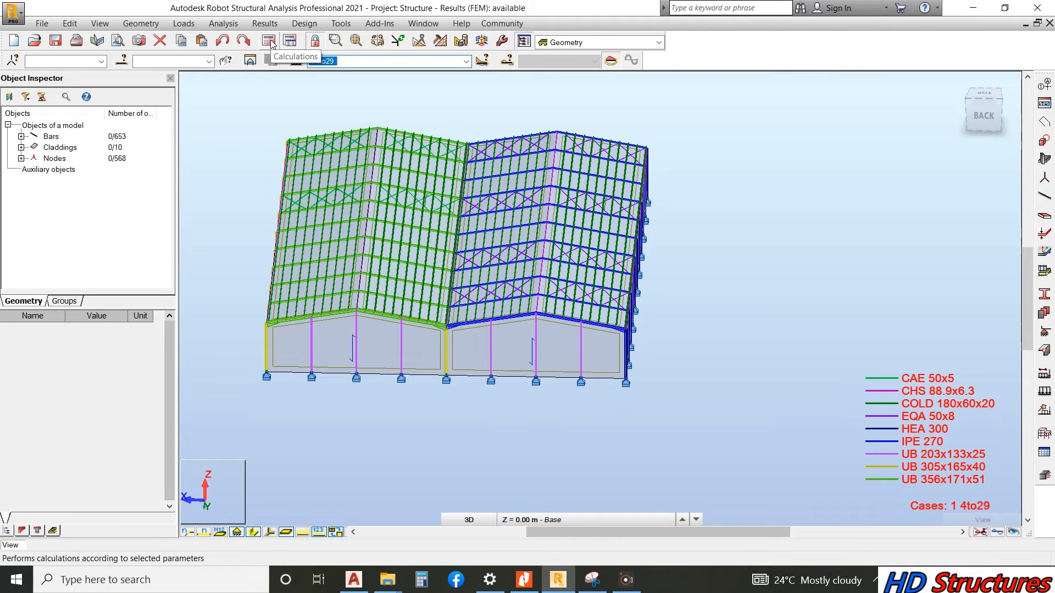
{"action": "left_click", "coordinate": [269, 42]}
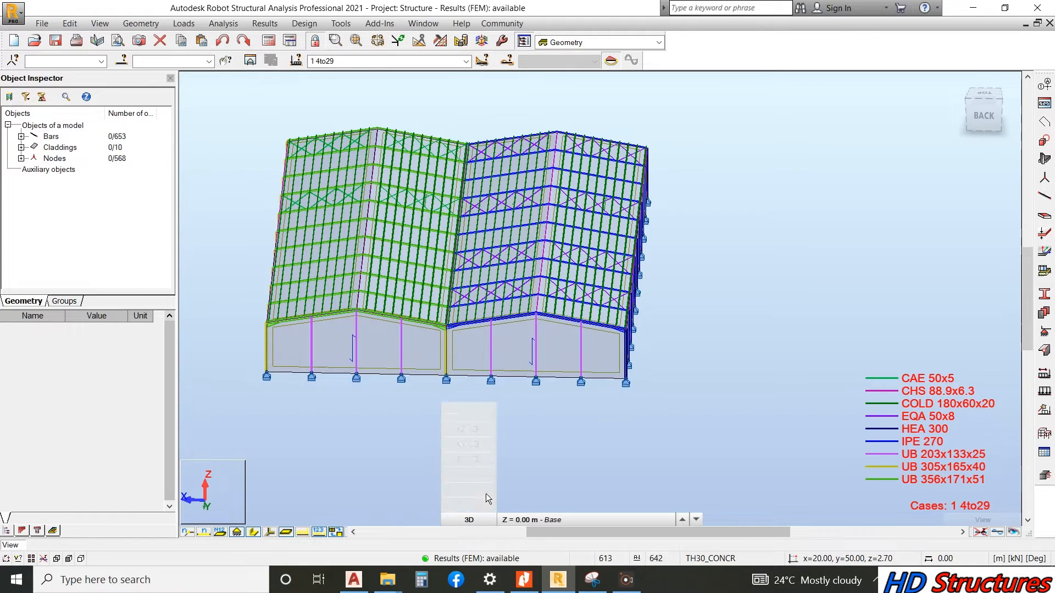
{"action": "left_click", "coordinate": [466, 62]}
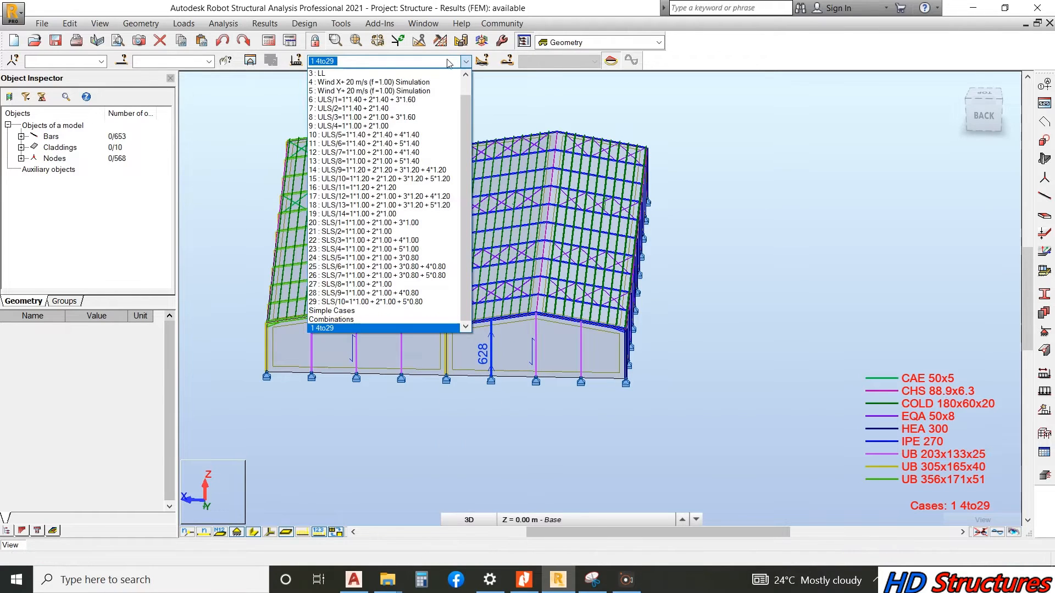
{"action": "left_click", "coordinate": [466, 61]}
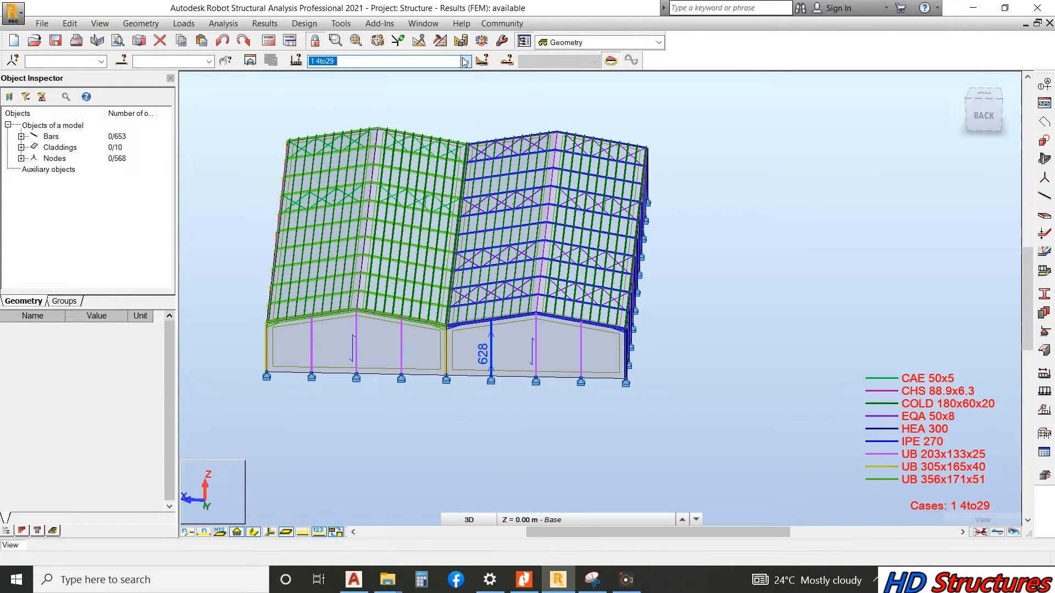
- Display the structure's deformations, inspect them in the back elevation and hide them again
{"action": "left_click", "coordinate": [997, 533]}
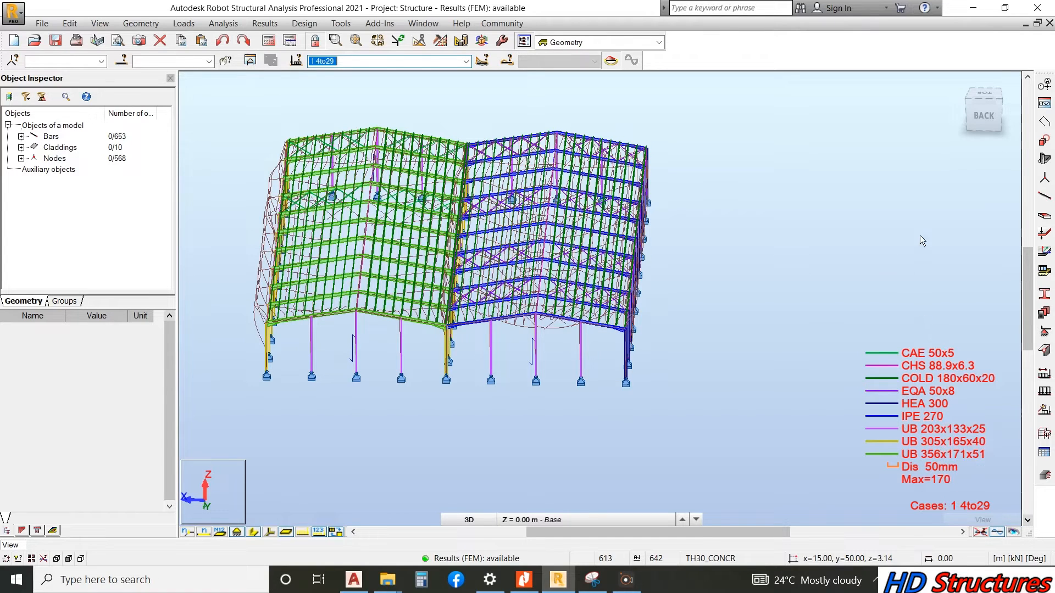
{"action": "left_click", "coordinate": [977, 117]}
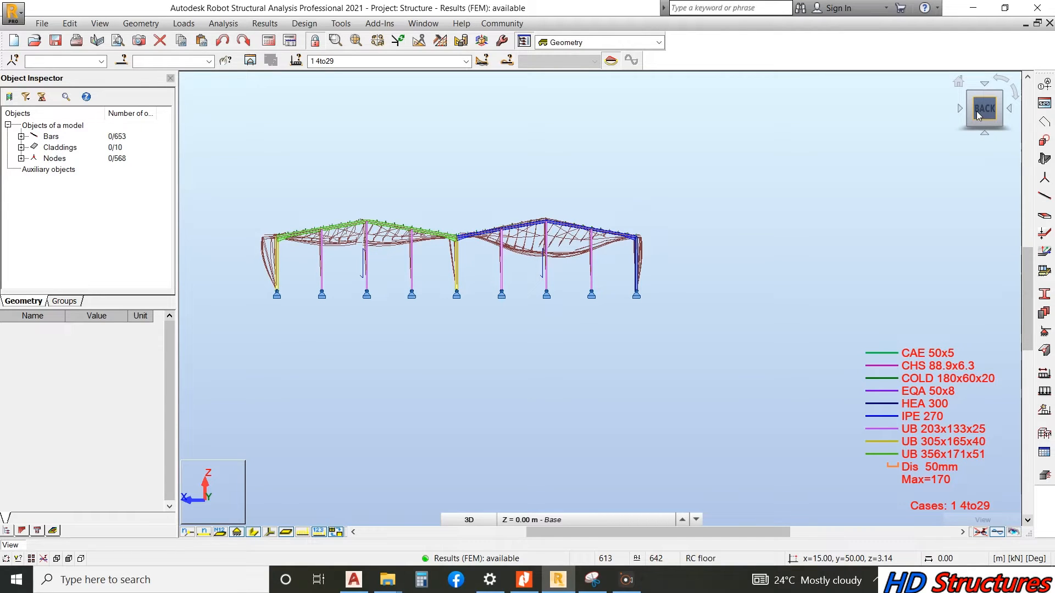
{"action": "left_click", "coordinate": [997, 536]}
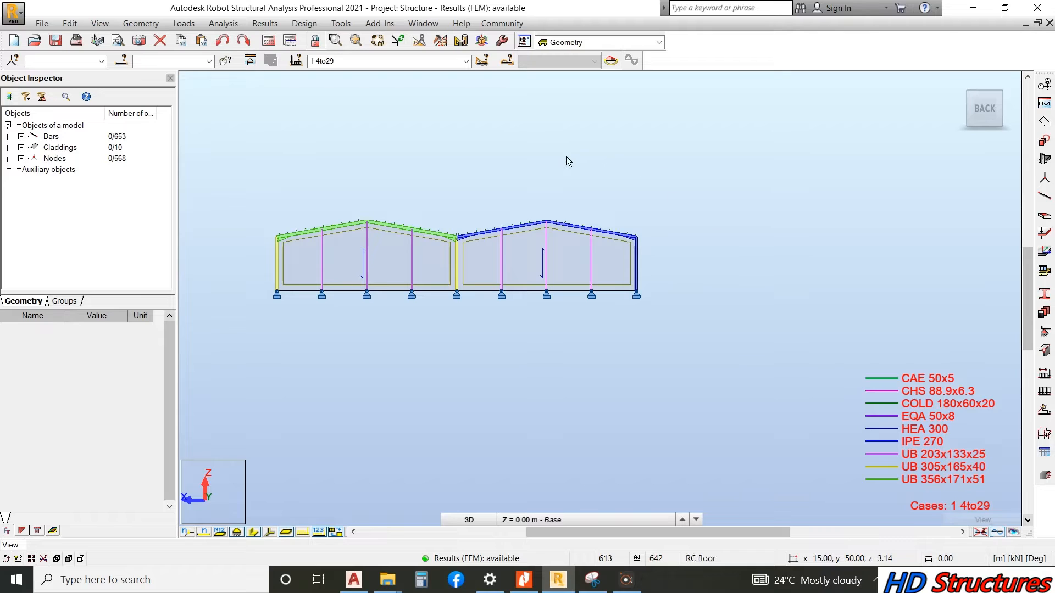
- Show the FZ support reactions on the 3D model with diagrams for linear supports and value descriptions, normalizing the diagrams
{"action": "right_click", "coordinate": [489, 223]}
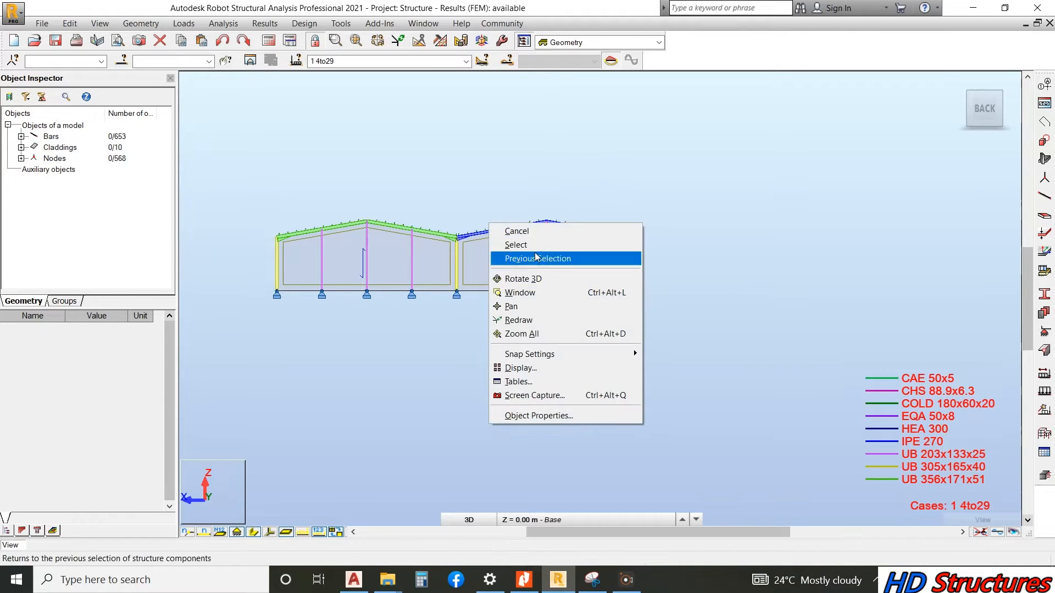
{"action": "left_click", "coordinate": [521, 279]}
{"action": "left_click_drag", "start_coordinate": [514, 245], "coordinate": [485, 268]}
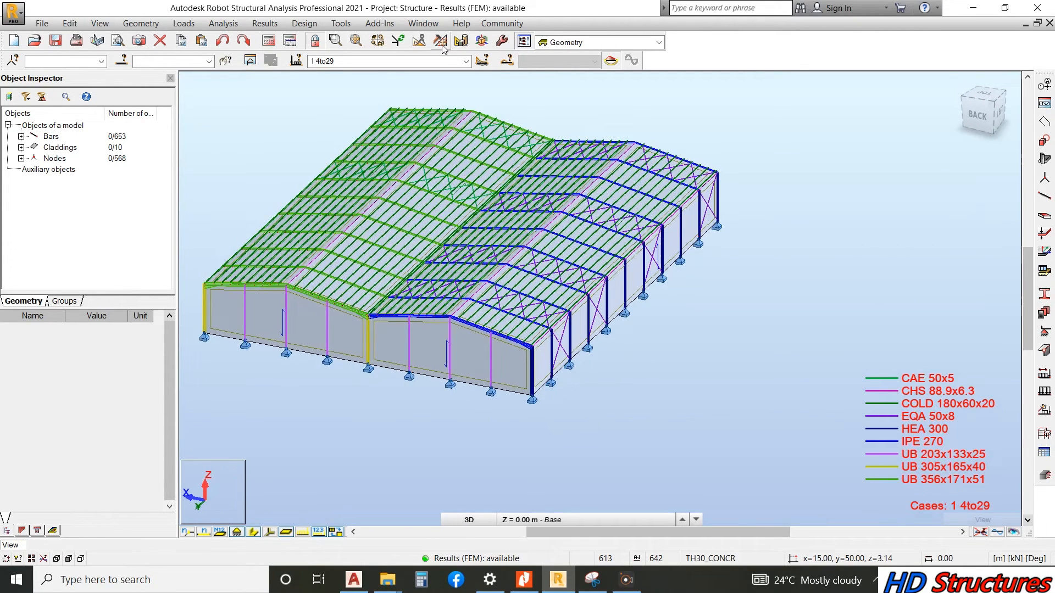
{"action": "left_click", "coordinate": [235, 27]}
{"action": "mouse_move", "coordinate": [191, 27]}
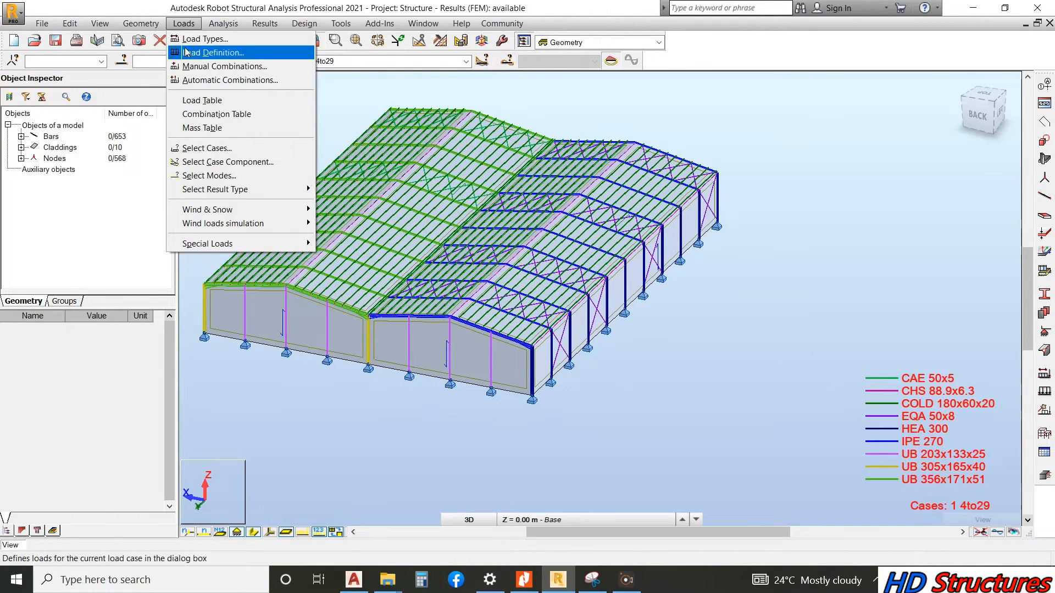
{"action": "mouse_move", "coordinate": [251, 27]}
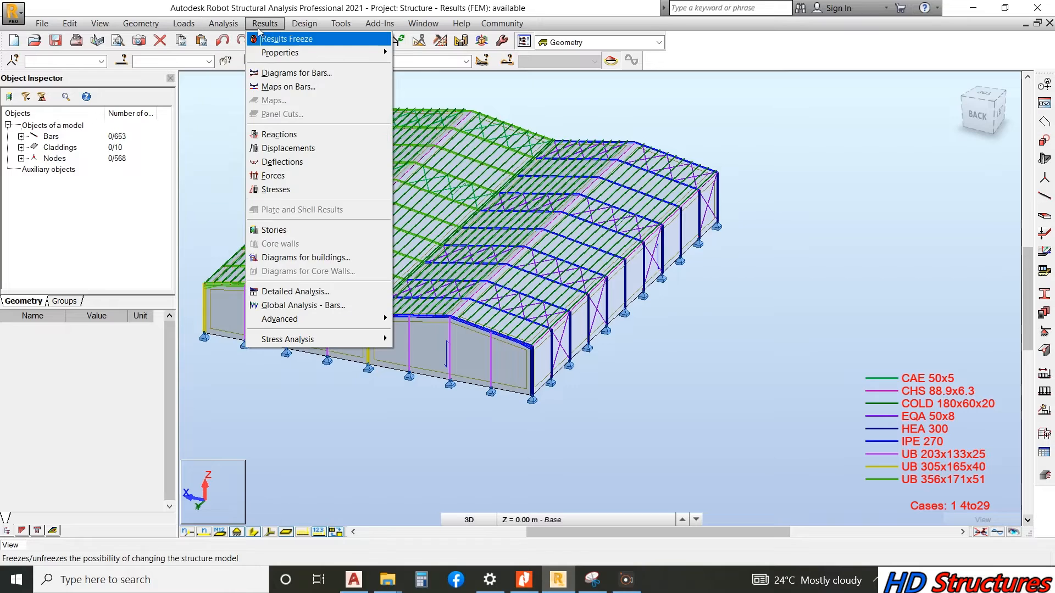
{"action": "left_click", "coordinate": [296, 73]}
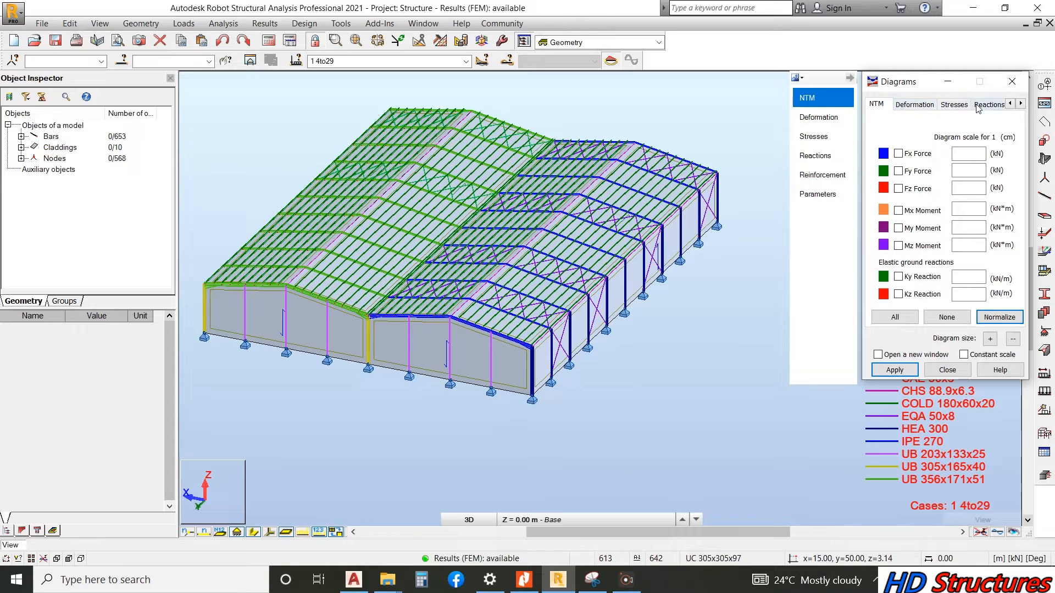
{"action": "left_click", "coordinate": [989, 104]}
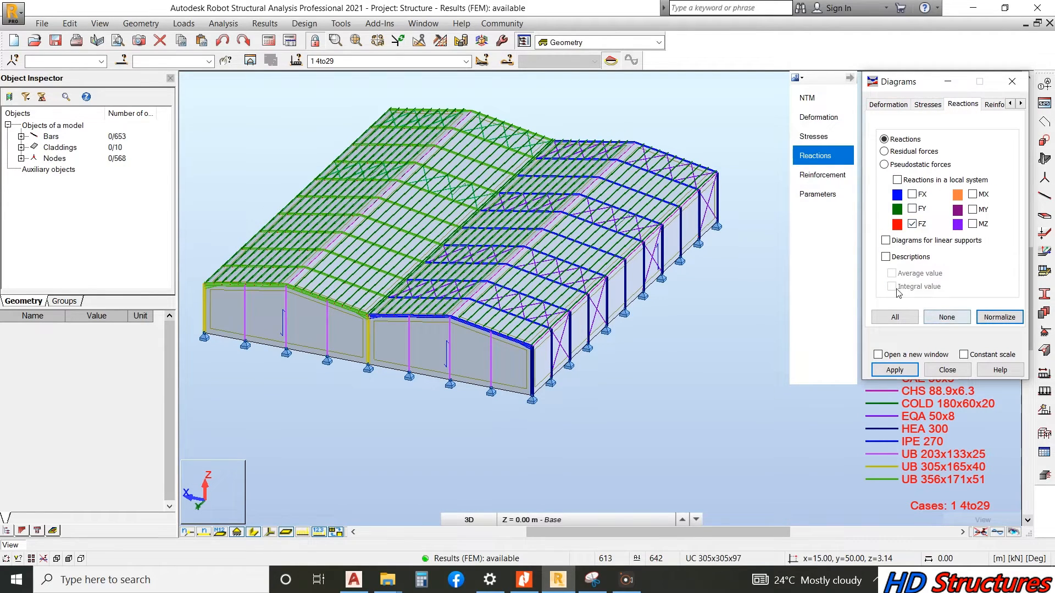
{"action": "left_click", "coordinate": [886, 241]}
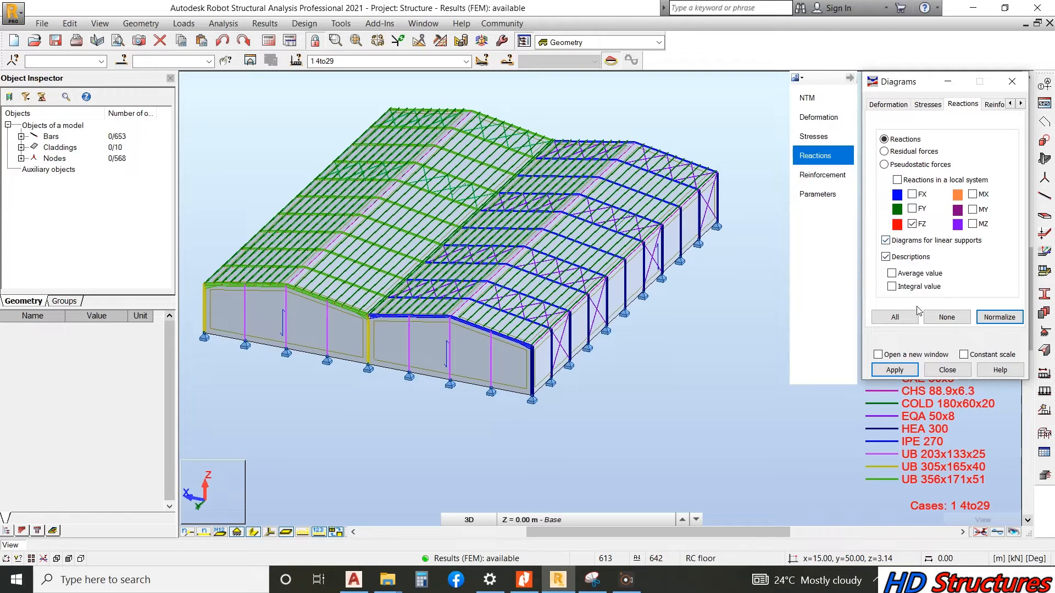
{"action": "left_click", "coordinate": [992, 319]}
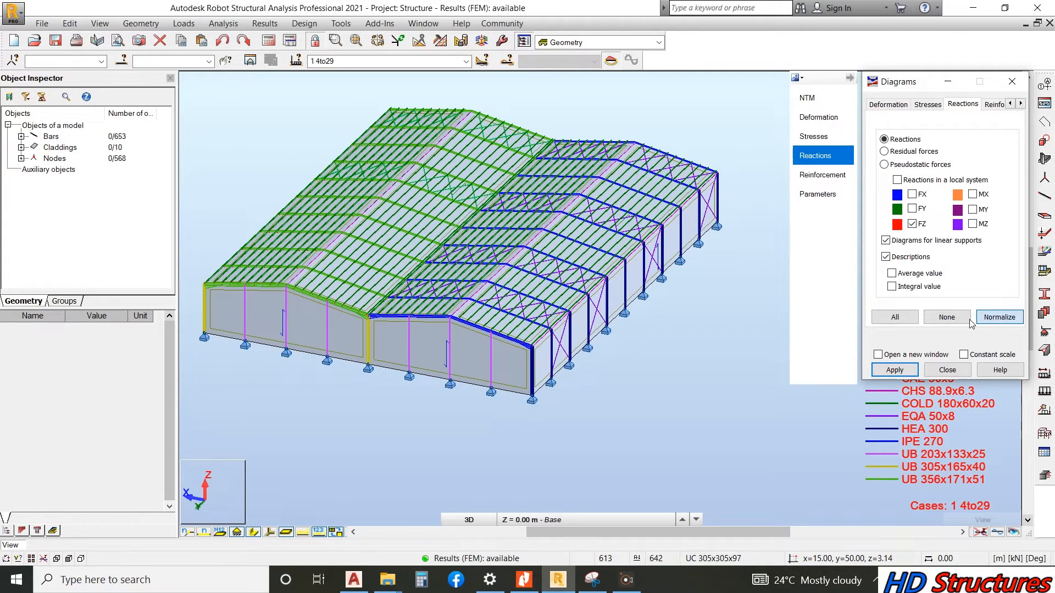
{"action": "left_click", "coordinate": [890, 371]}
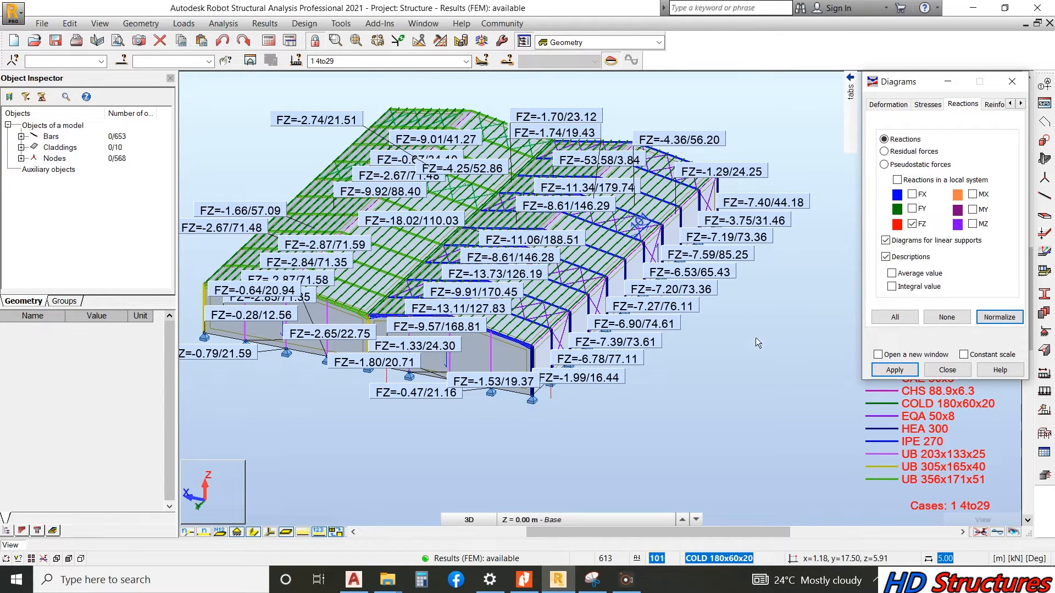
- Examine the FZ reaction values at the supports along the side wall and the gable end
{"action": "scroll", "coordinate": [661, 385], "scroll_direction": "up", "scroll_amount": 6}
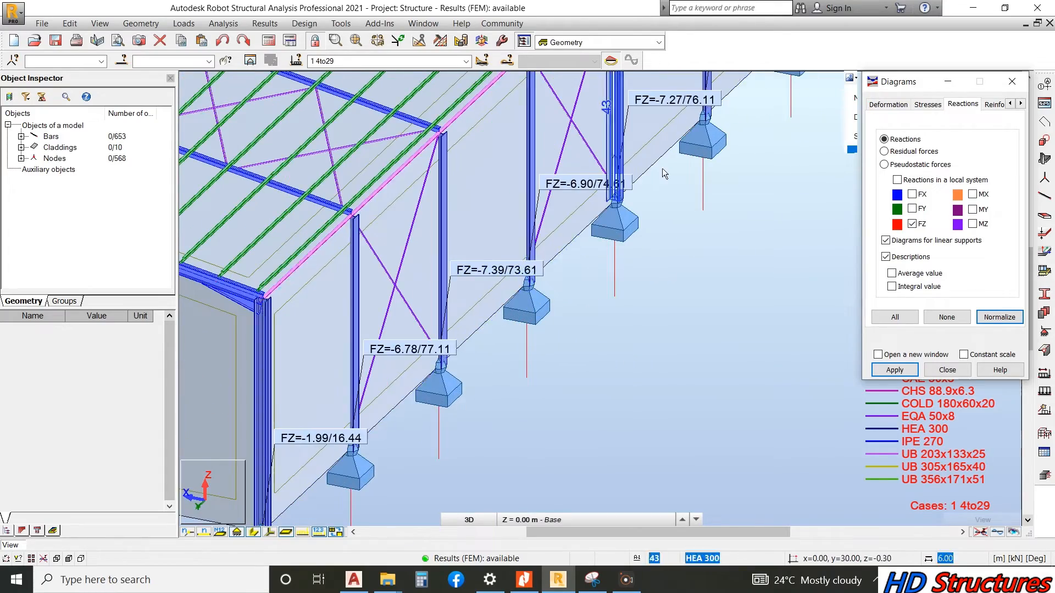
{"action": "scroll", "coordinate": [658, 170], "scroll_direction": "up", "scroll_amount": 1}
{"action": "scroll", "coordinate": [481, 352], "scroll_direction": "down", "scroll_amount": 1}
{"action": "scroll", "coordinate": [727, 213], "scroll_direction": "down", "scroll_amount": 6}
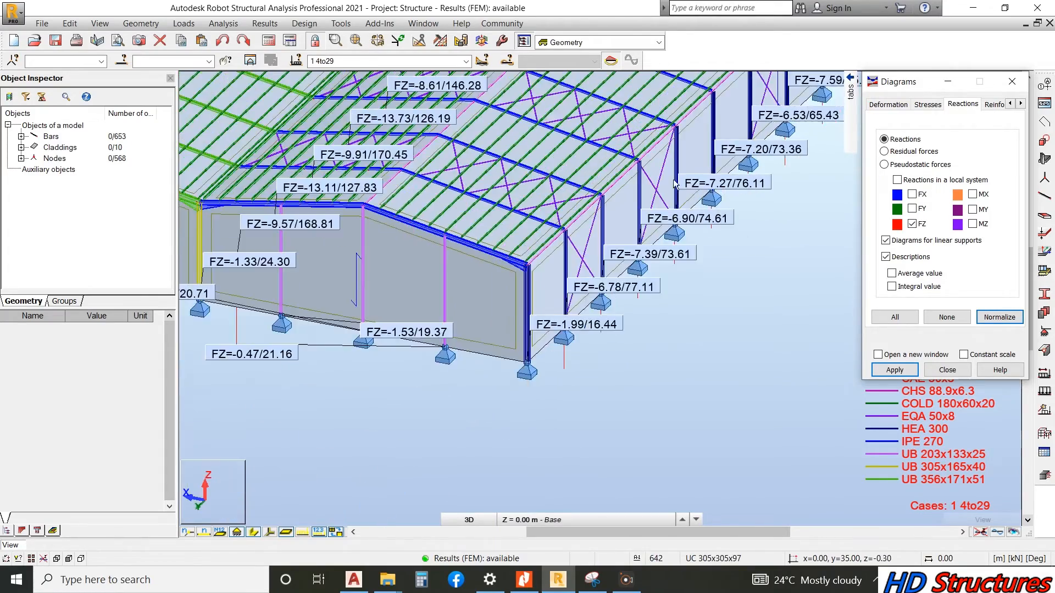
{"action": "scroll", "coordinate": [291, 245], "scroll_direction": "up", "scroll_amount": 4}
{"action": "scroll", "coordinate": [318, 362], "scroll_direction": "down", "scroll_amount": 3}
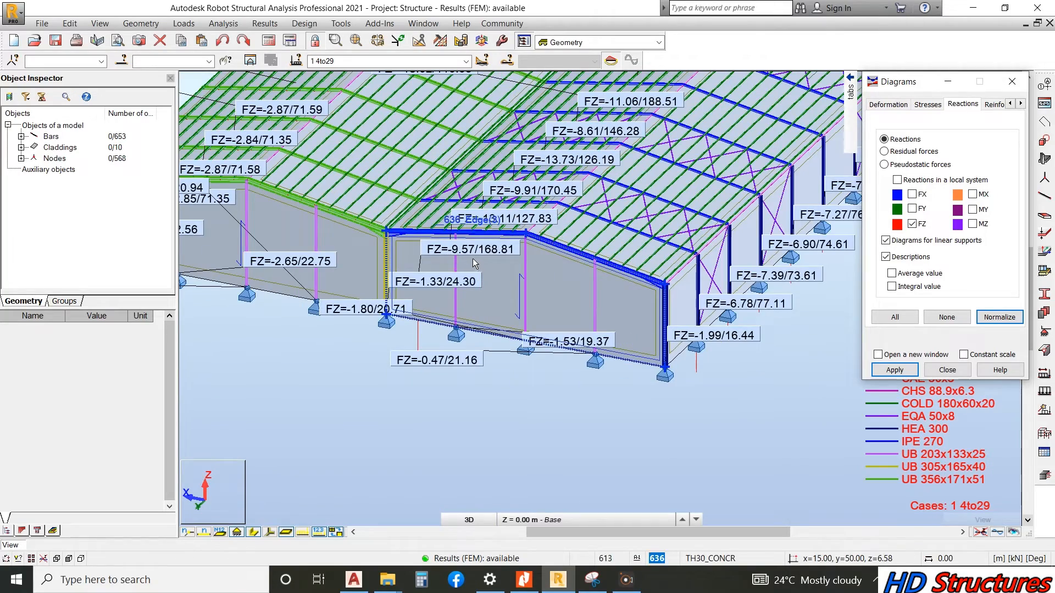
- Display the FZ support reactions for load combination 6: ULS/1=1*1.40 + 2*1.40 + 3*1.60 only
{"action": "scroll", "coordinate": [451, 232], "scroll_direction": "down", "scroll_amount": 2}
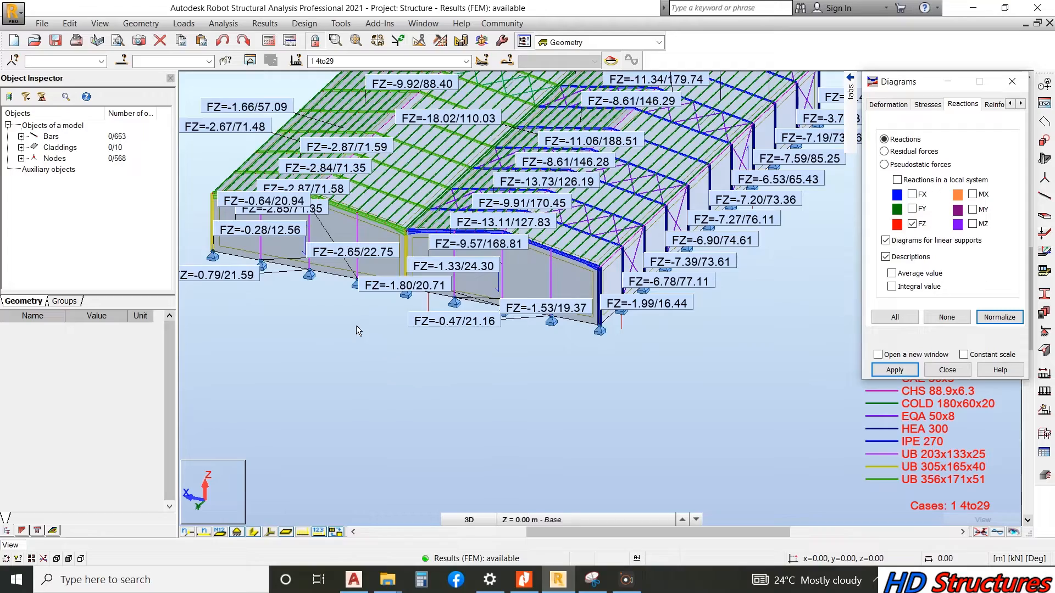
{"action": "right_click", "coordinate": [351, 341]}
{"action": "left_click", "coordinate": [324, 400]}
{"action": "left_click_drag", "start_coordinate": [503, 322], "coordinate": [508, 273]}
{"action": "scroll", "coordinate": [538, 160], "scroll_direction": "up", "scroll_amount": 3}
{"action": "scroll", "coordinate": [546, 197], "scroll_direction": "up", "scroll_amount": 2}
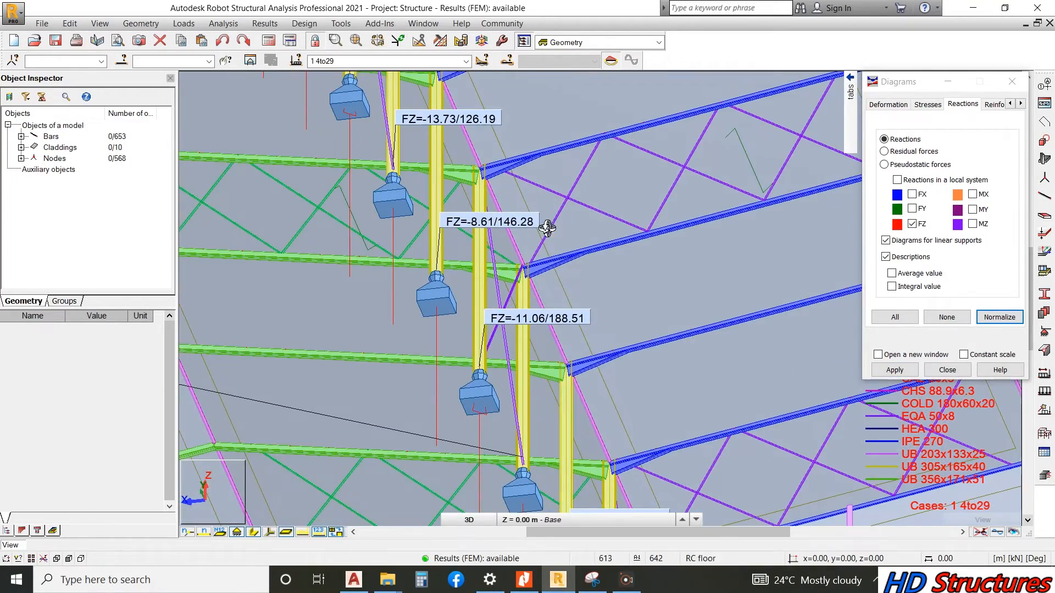
{"action": "left_click", "coordinate": [465, 62]}
{"action": "left_click", "coordinate": [465, 61]}
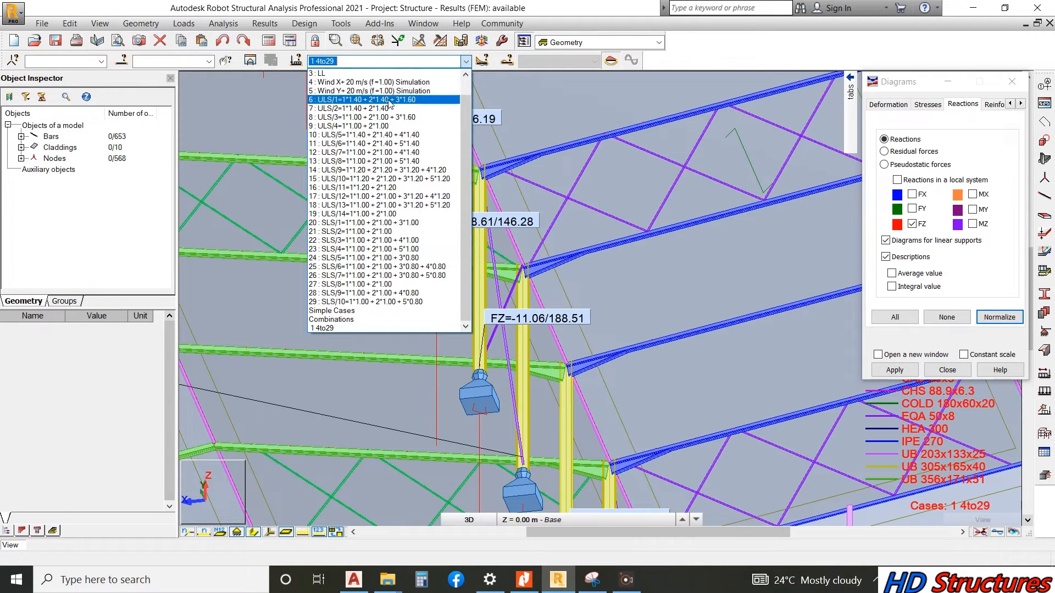
{"action": "left_click", "coordinate": [388, 118]}
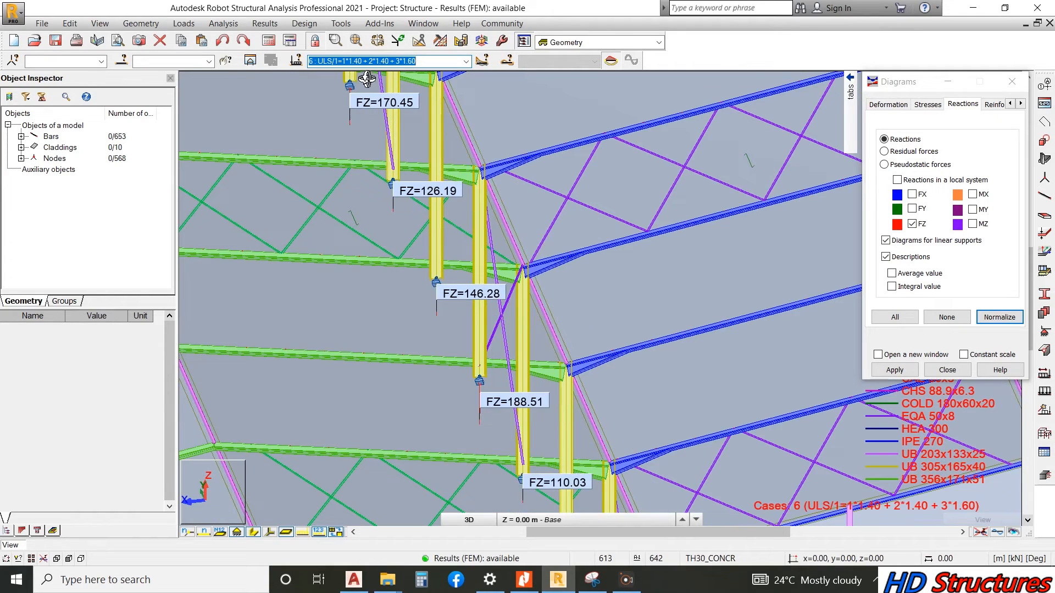
- Examine the ULS/1 FZ reactions at the supports along the middle row of columns between the two bays
{"action": "scroll", "coordinate": [510, 228], "scroll_direction": "down", "scroll_amount": 1}
{"action": "scroll", "coordinate": [544, 458], "scroll_direction": "up", "scroll_amount": 1}
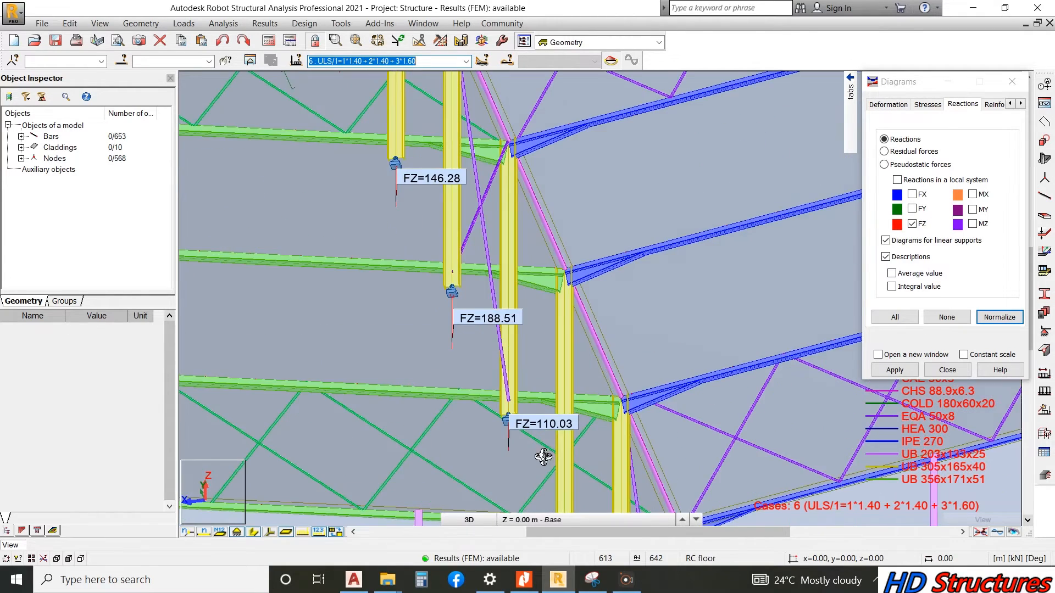
{"action": "scroll", "coordinate": [539, 265], "scroll_direction": "down", "scroll_amount": 4}
{"action": "scroll", "coordinate": [569, 281], "scroll_direction": "down", "scroll_amount": 3}
{"action": "left_click_drag", "start_coordinate": [501, 202], "coordinate": [510, 262]}
{"action": "scroll", "coordinate": [541, 259], "scroll_direction": "up", "scroll_amount": 2}
{"action": "scroll", "coordinate": [541, 259], "scroll_direction": "up", "scroll_amount": 1}
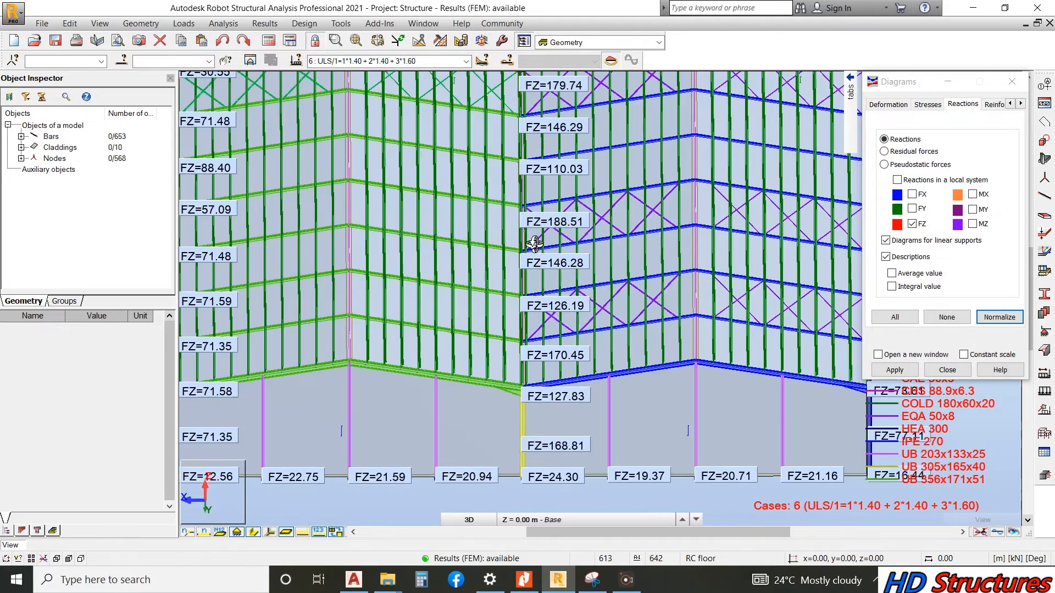
{"action": "scroll", "coordinate": [535, 258], "scroll_direction": "down", "scroll_amount": 2}
{"action": "scroll", "coordinate": [506, 258], "scroll_direction": "down", "scroll_amount": 1}
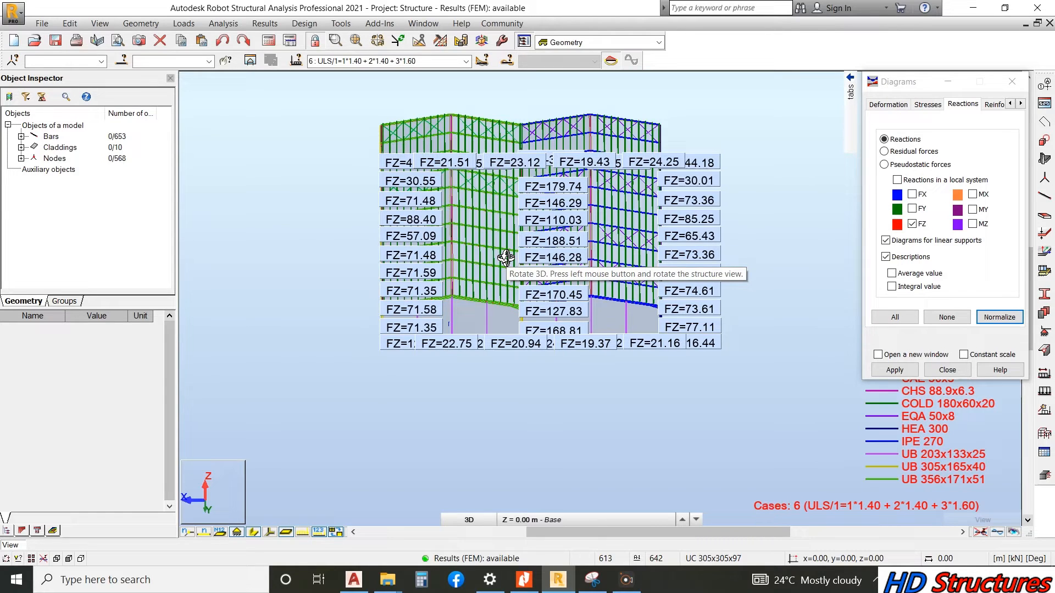
- Examine the ULS/1 FZ reactions at the supports along the side wall and the gable end from several angles
{"action": "left_click_drag", "start_coordinate": [506, 258], "coordinate": [487, 226]}
{"action": "scroll", "coordinate": [488, 230], "scroll_direction": "up", "scroll_amount": 4}
{"action": "scroll", "coordinate": [495, 230], "scroll_direction": "down", "scroll_amount": 1}
{"action": "scroll", "coordinate": [714, 322], "scroll_direction": "up", "scroll_amount": 1}
{"action": "scroll", "coordinate": [502, 285], "scroll_direction": "down", "scroll_amount": 1}
{"action": "scroll", "coordinate": [599, 308], "scroll_direction": "down", "scroll_amount": 5}
{"action": "left_click_drag", "start_coordinate": [546, 318], "coordinate": [596, 357]}
{"action": "scroll", "coordinate": [597, 357], "scroll_direction": "up", "scroll_amount": 6}
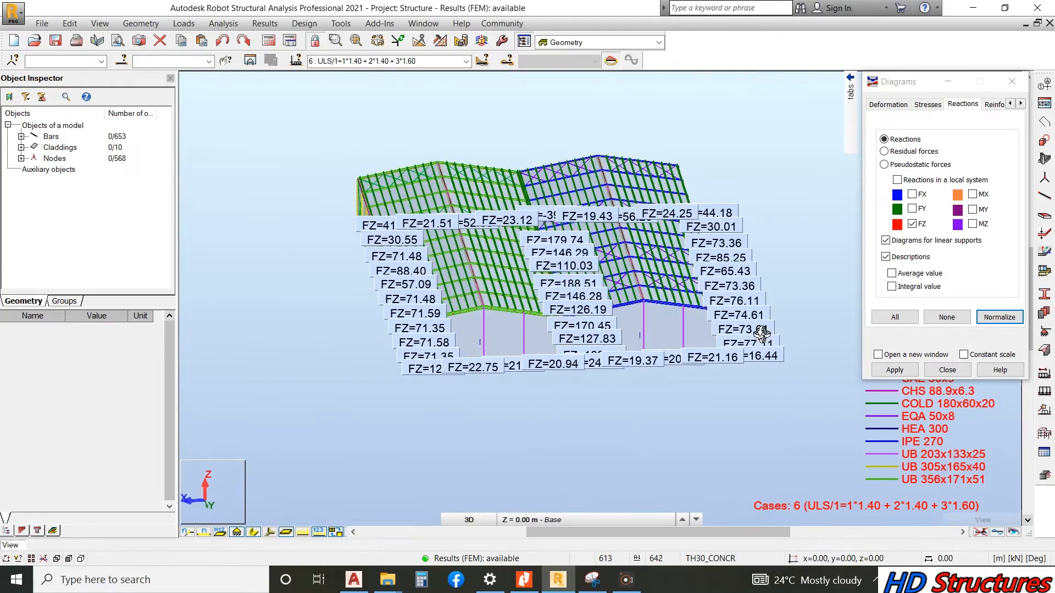
{"action": "scroll", "coordinate": [806, 245], "scroll_direction": "down", "scroll_amount": 5}
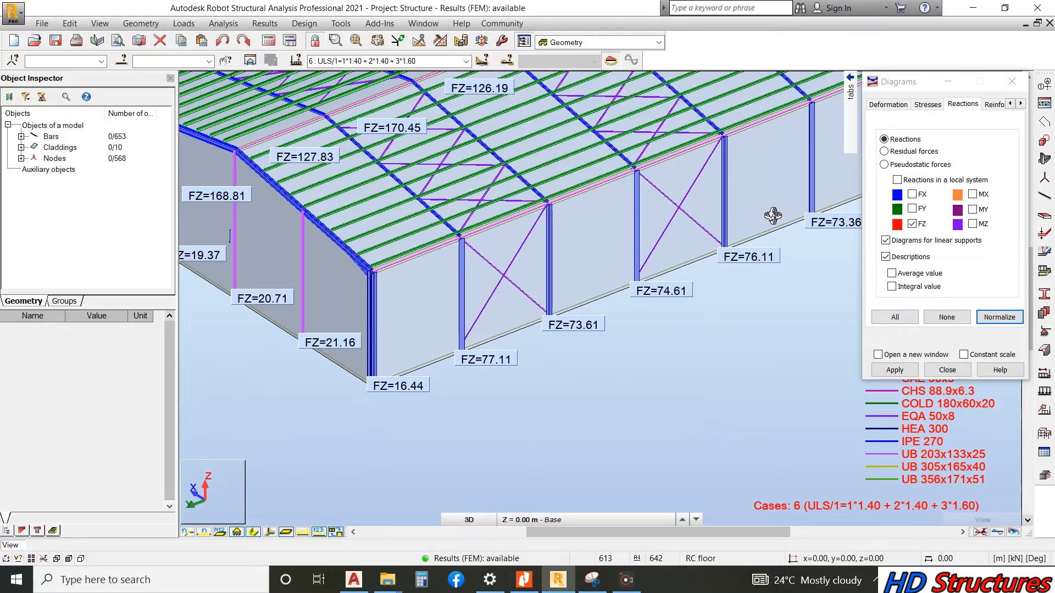
{"action": "scroll", "coordinate": [539, 248], "scroll_direction": "up", "scroll_amount": 4}
{"action": "scroll", "coordinate": [632, 251], "scroll_direction": "down", "scroll_amount": 4}
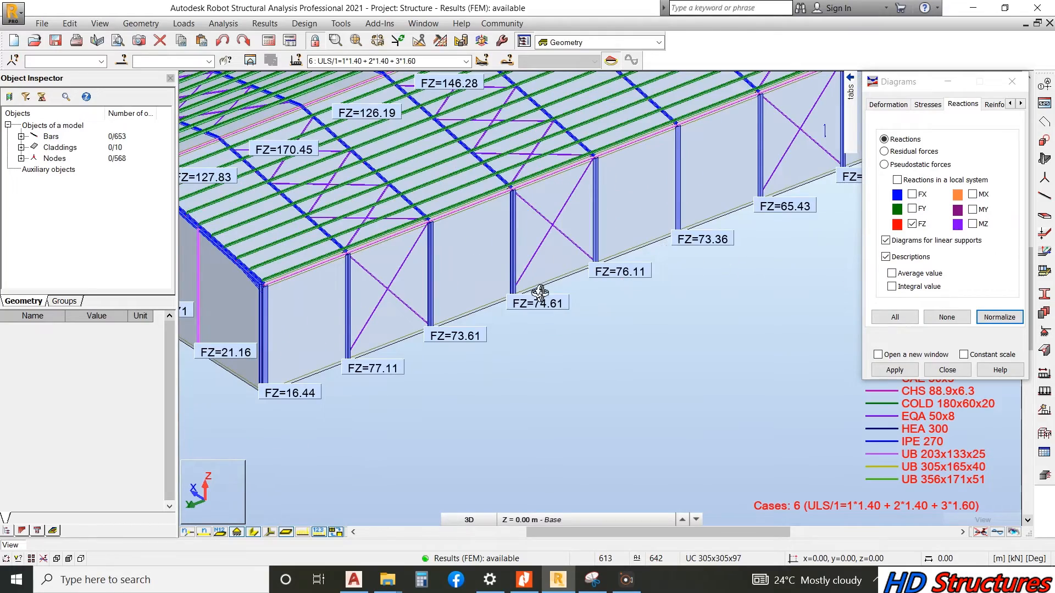
{"action": "scroll", "coordinate": [541, 274], "scroll_direction": "down", "scroll_amount": 5}
{"action": "middle_click_drag", "start_coordinate": [671, 215], "coordinate": [644, 210], "text": "shift"}
{"action": "scroll", "coordinate": [439, 190], "scroll_direction": "up", "scroll_amount": 5}
{"action": "scroll", "coordinate": [439, 189], "scroll_direction": "down", "scroll_amount": 3}
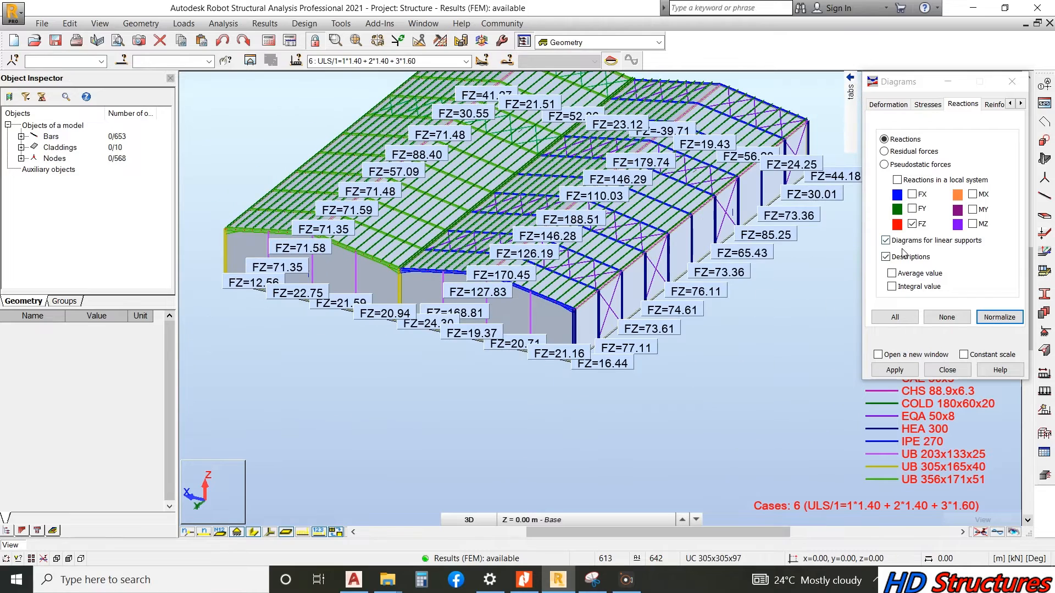
- Hide the FZ reactions, linear support diagrams and descriptions on the model and save the project
{"action": "left_click", "coordinate": [996, 106]}
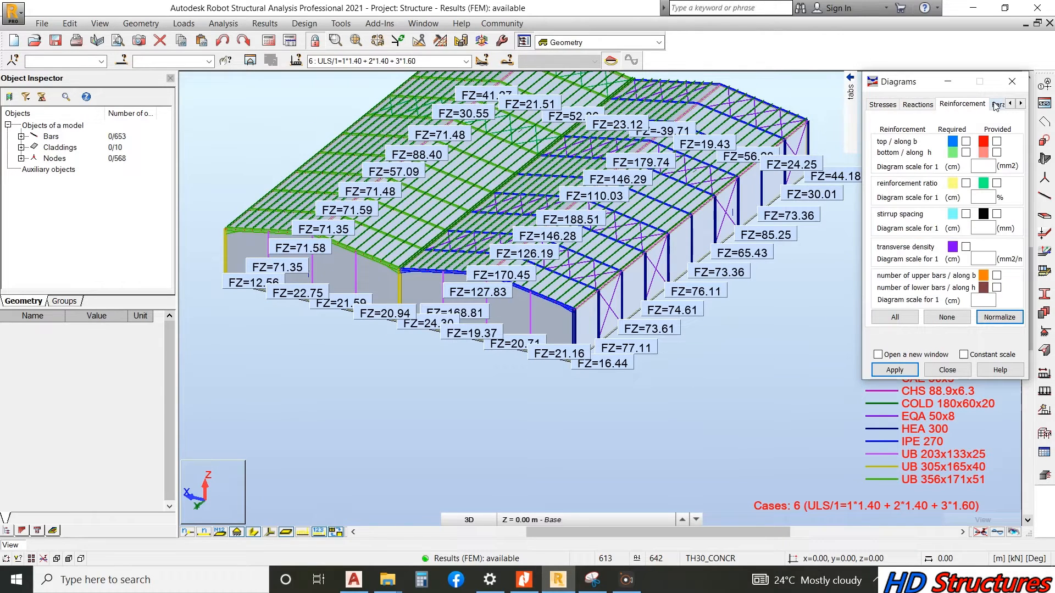
{"action": "left_click", "coordinate": [917, 107]}
{"action": "left_click", "coordinate": [876, 108]}
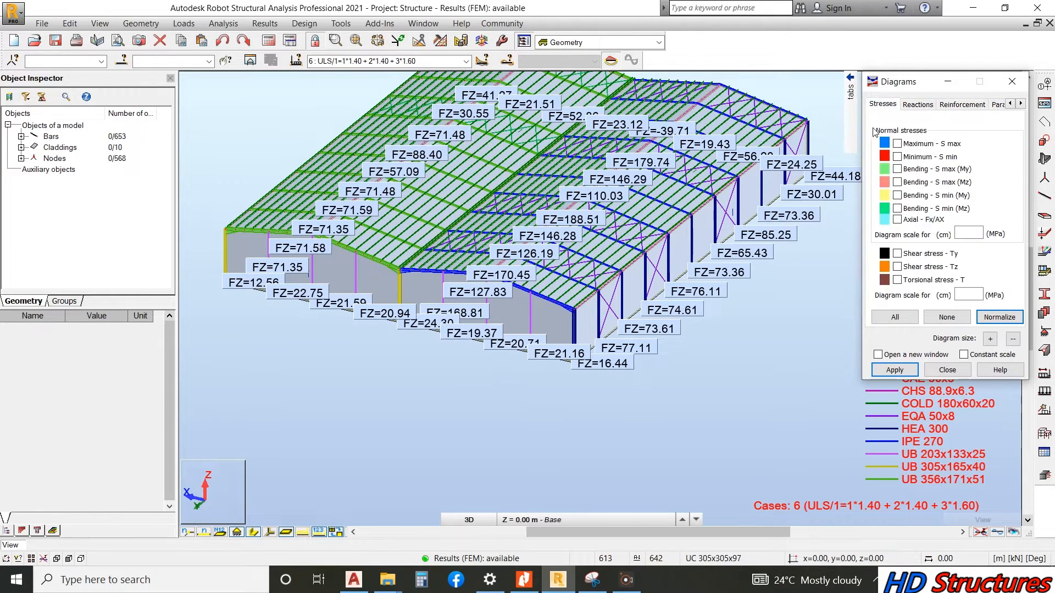
{"action": "left_click", "coordinate": [912, 104]}
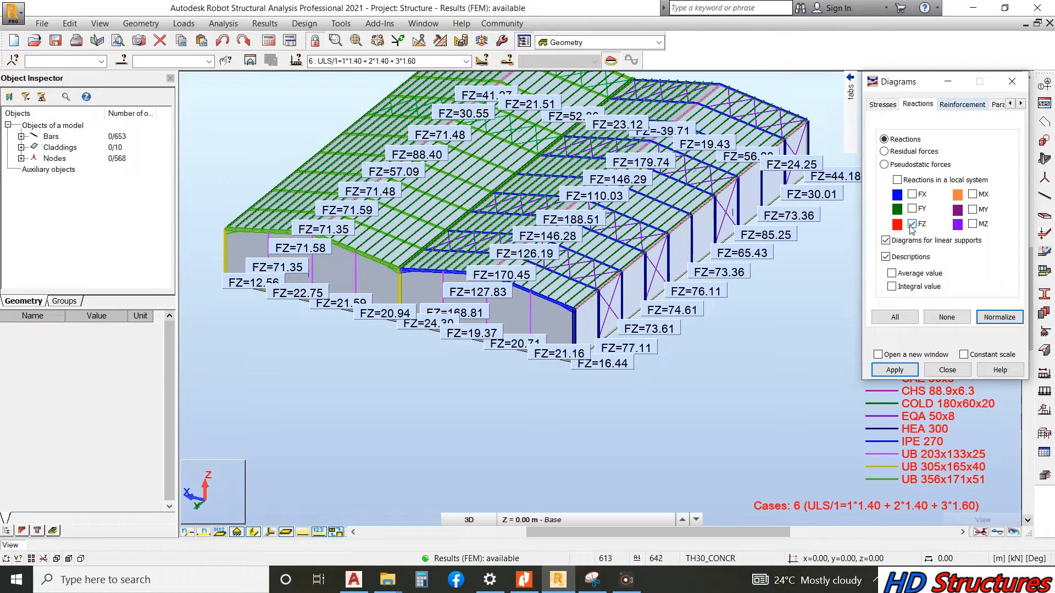
{"action": "left_click", "coordinate": [886, 242]}
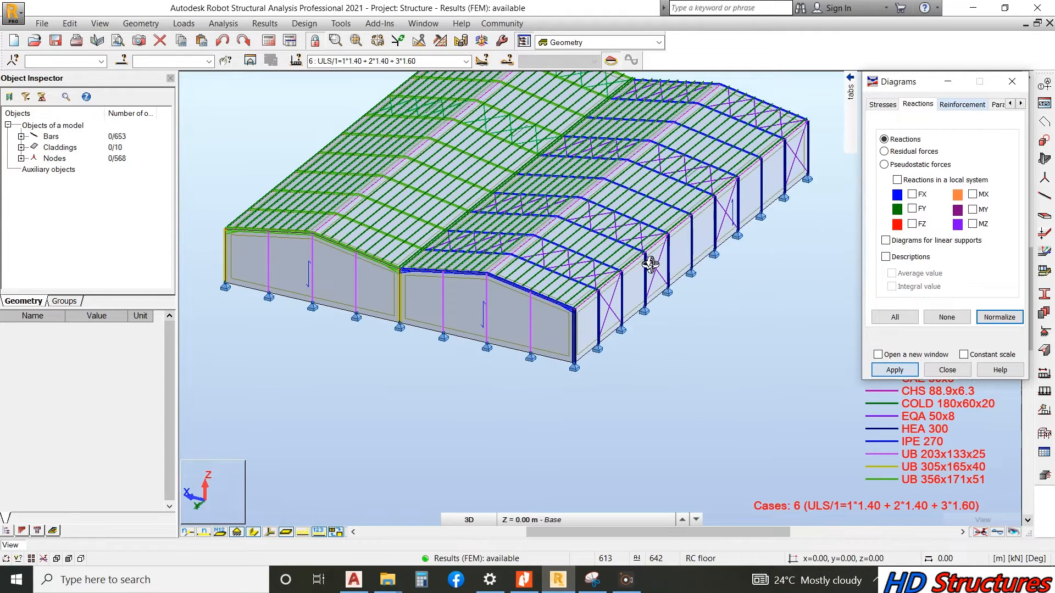
{"action": "scroll", "coordinate": [575, 357], "scroll_direction": "down", "scroll_amount": 4}
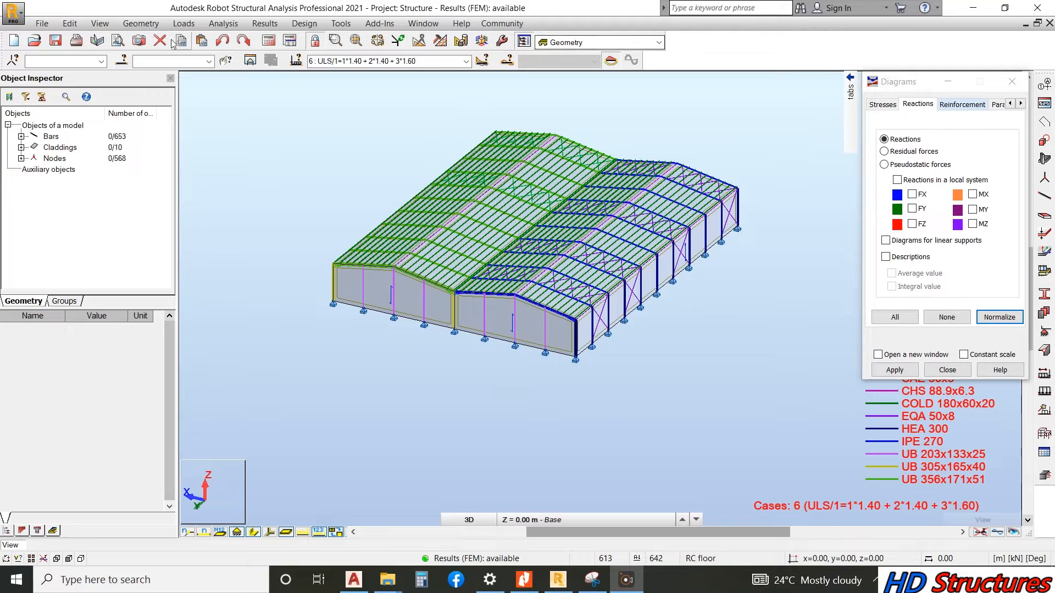
{"action": "left_click", "coordinate": [55, 41]}
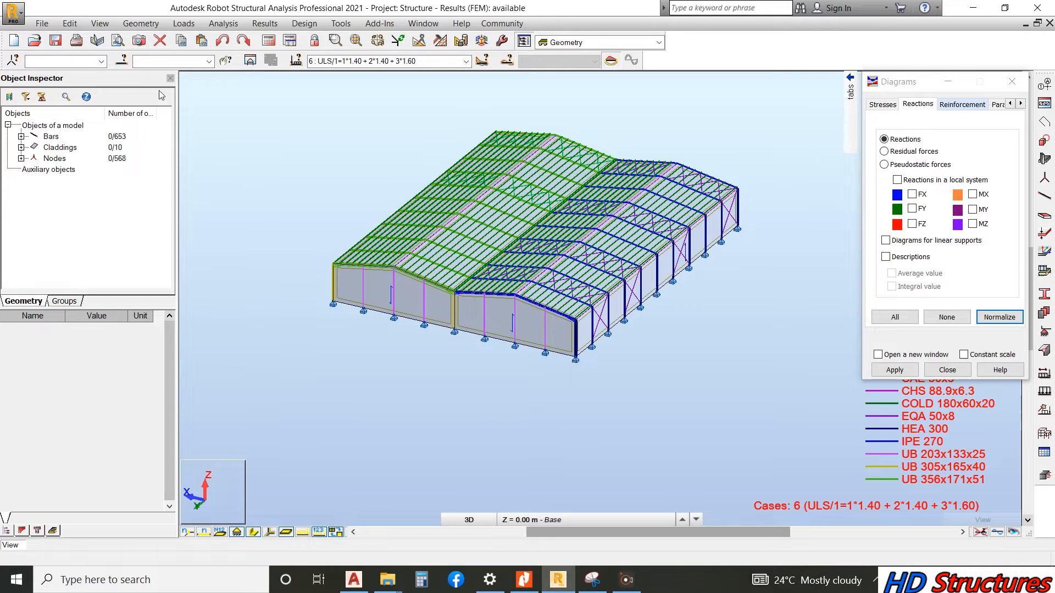
- Switch the workspace layout to Steel/Aluminum Design
{"action": "left_click", "coordinate": [624, 43]}
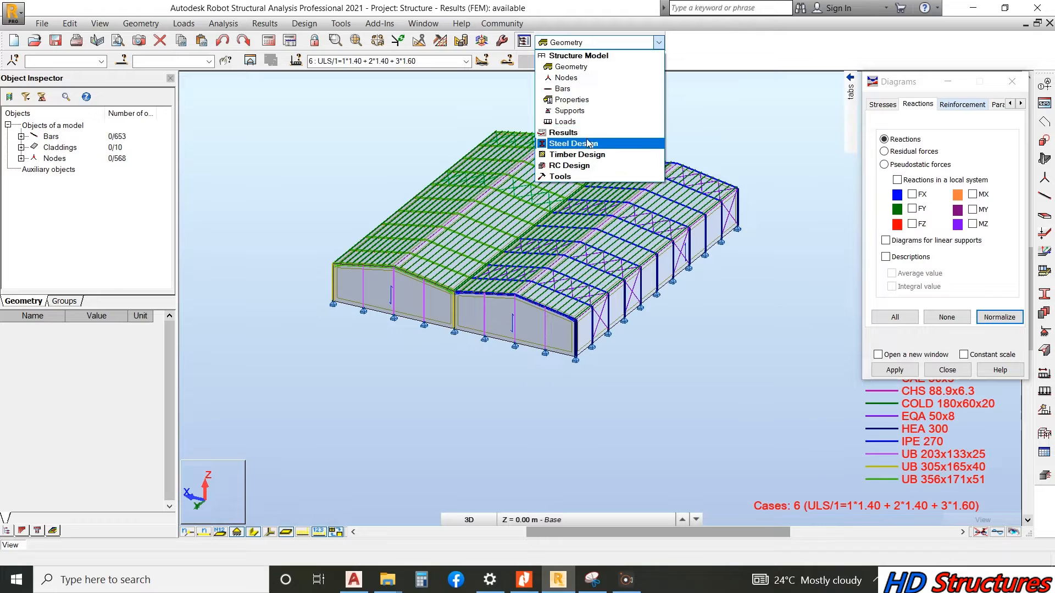
{"action": "mouse_move", "coordinate": [571, 143]}
{"action": "left_click", "coordinate": [575, 100]}
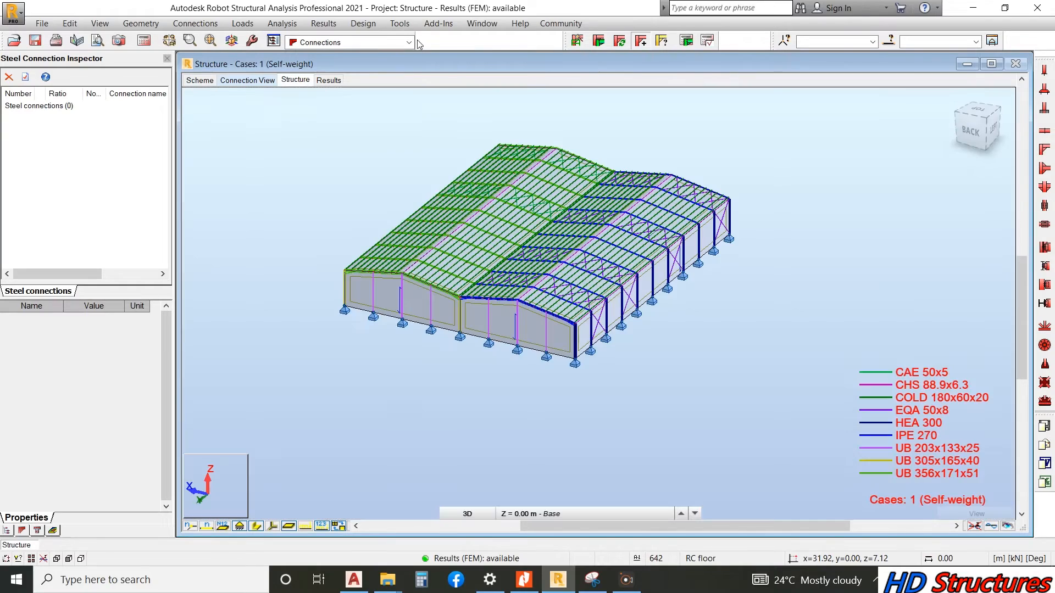
{"action": "left_click", "coordinate": [409, 42]}
{"action": "left_click", "coordinate": [336, 89]}
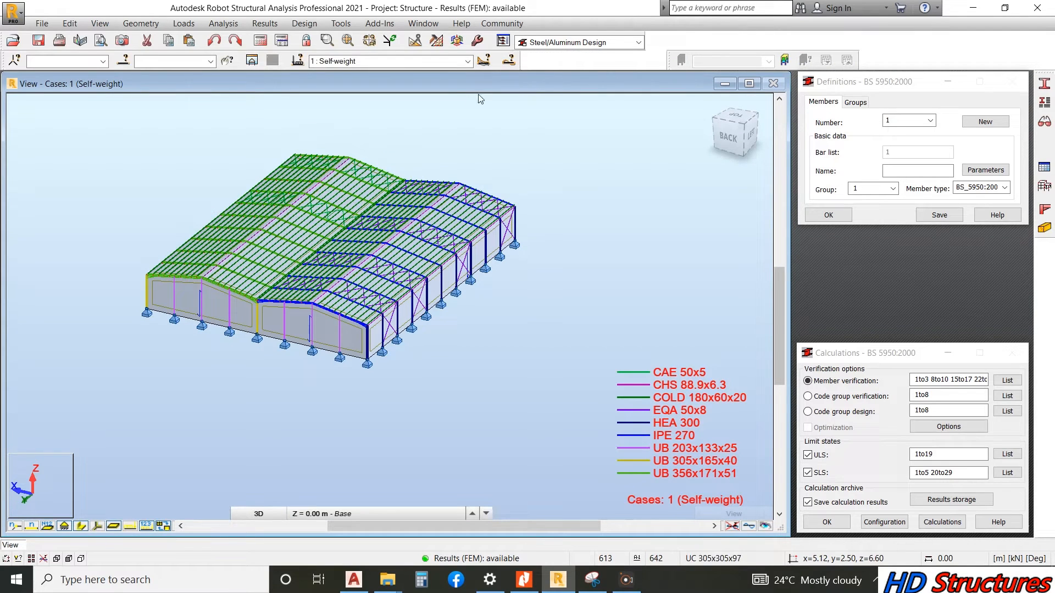
- Open the section selection of code group 1 (Column) in the BS 5950:2000 definitions
{"action": "left_click", "coordinate": [930, 121]}
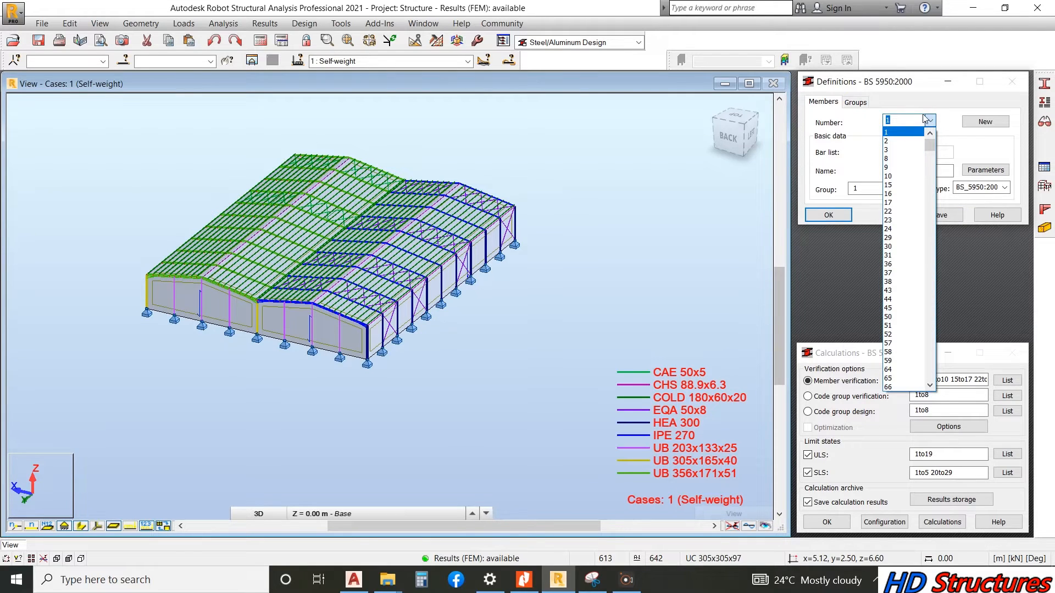
{"action": "left_click", "coordinate": [855, 103]}
{"action": "left_click", "coordinate": [855, 102]}
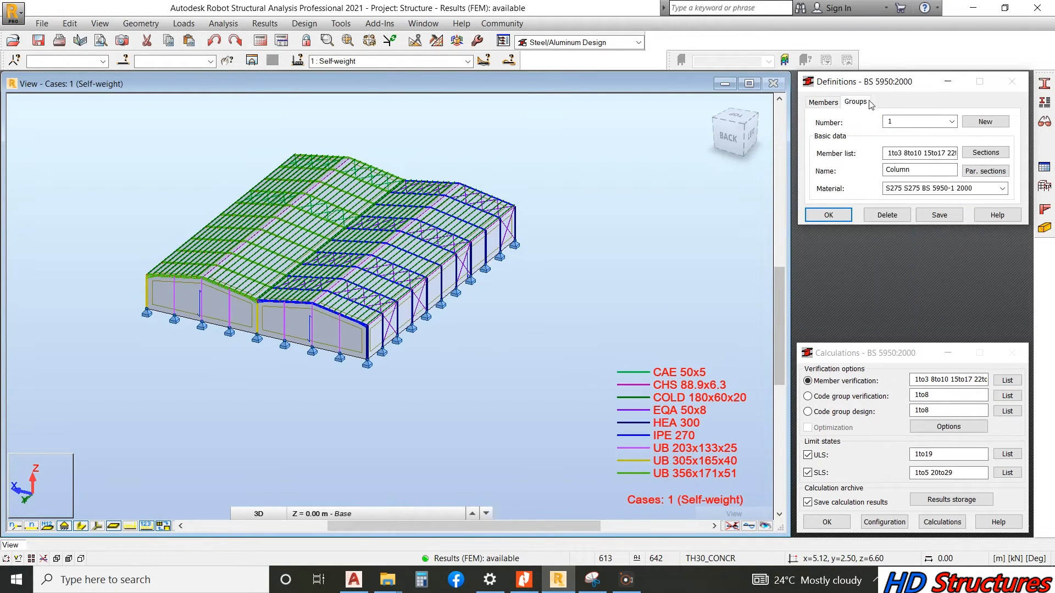
{"action": "left_click", "coordinate": [950, 122]}
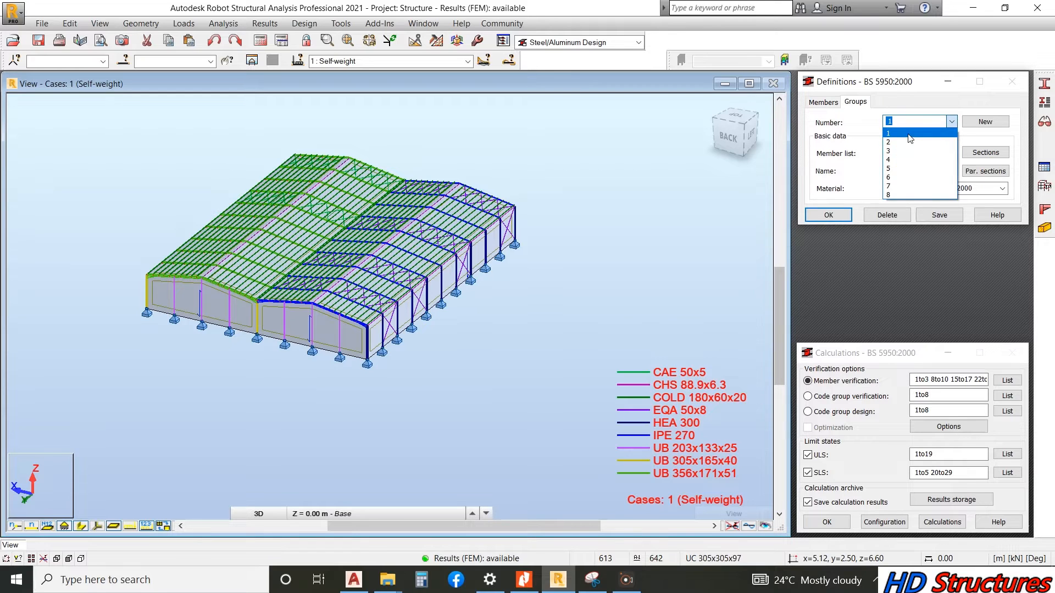
{"action": "left_click", "coordinate": [901, 131]}
{"action": "left_click", "coordinate": [986, 152]}
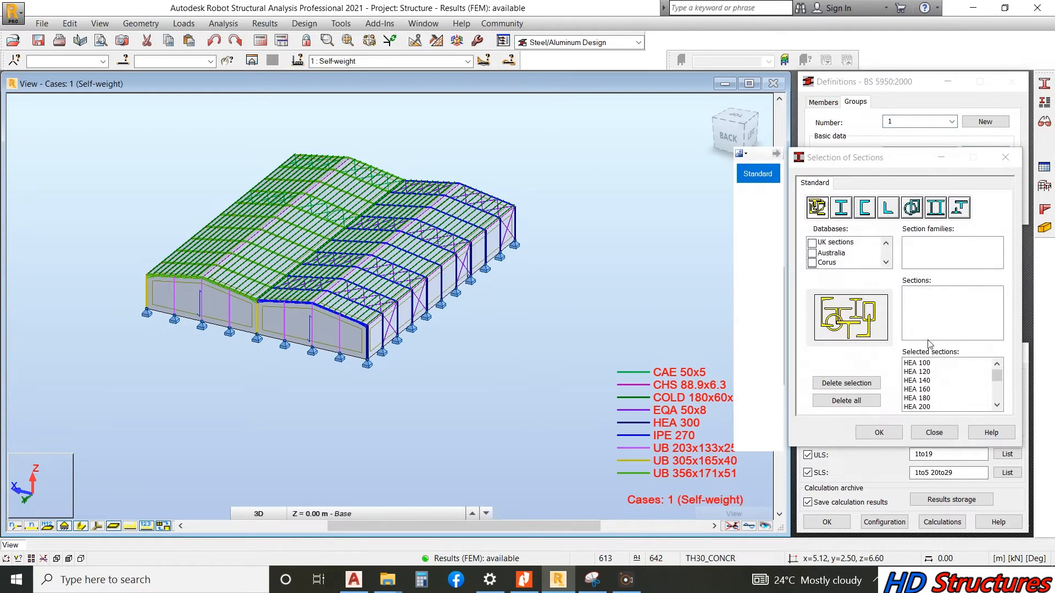
- Delete the small UB sections listed before UB 254x102x22 from the Column group's selected sections
{"action": "scroll", "coordinate": [917, 386], "scroll_direction": "down", "scroll_amount": 2}
{"action": "scroll", "coordinate": [926, 399], "scroll_direction": "up", "scroll_amount": 3}
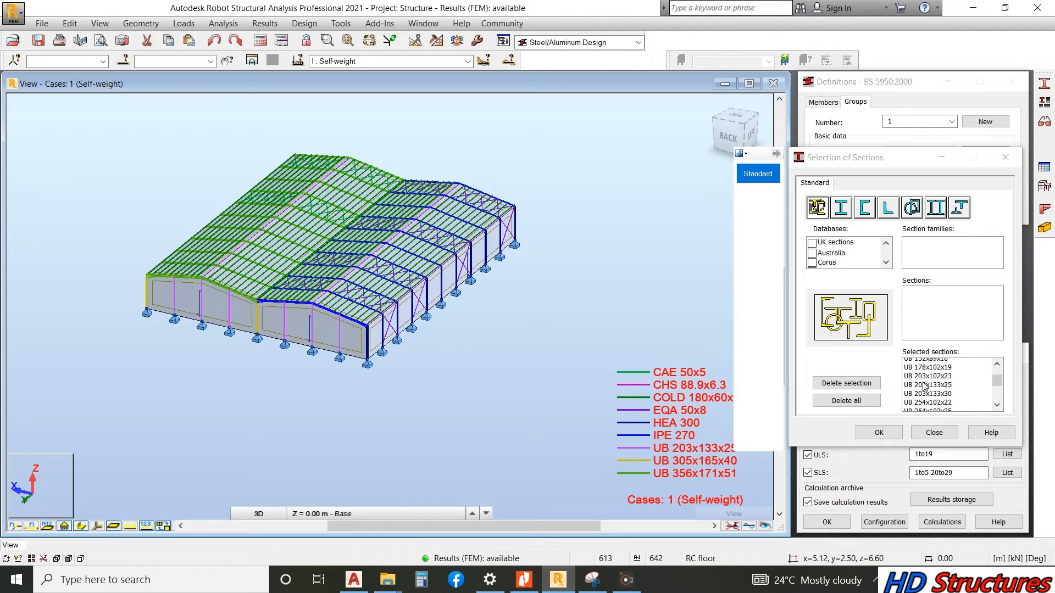
{"action": "left_click_drag", "start_coordinate": [916, 365], "coordinate": [924, 410]}
{"action": "left_click", "coordinate": [853, 383]}
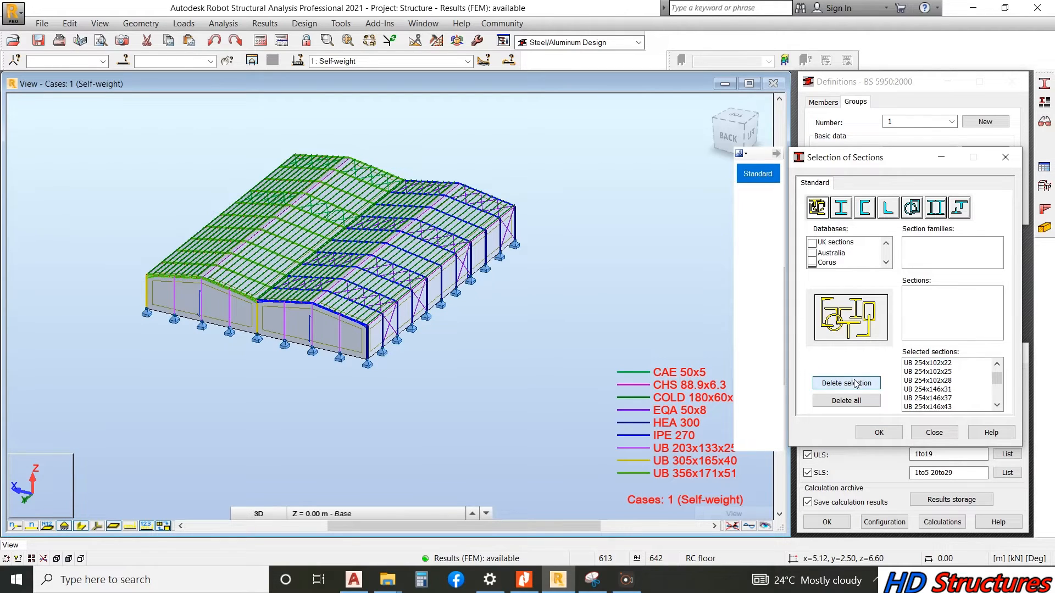
- Delete the unsuitable UB sections from the section list of group 1 (Column) and save the group
{"action": "left_click_drag", "start_coordinate": [920, 367], "coordinate": [924, 409]}
{"action": "left_click", "coordinate": [847, 383]}
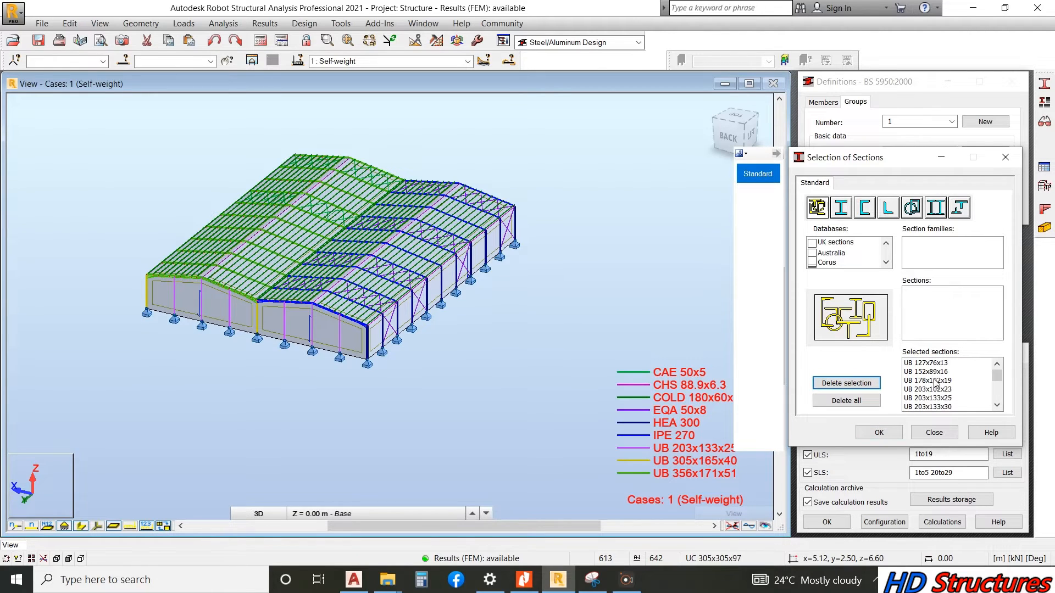
{"action": "left_click", "coordinate": [879, 432]}
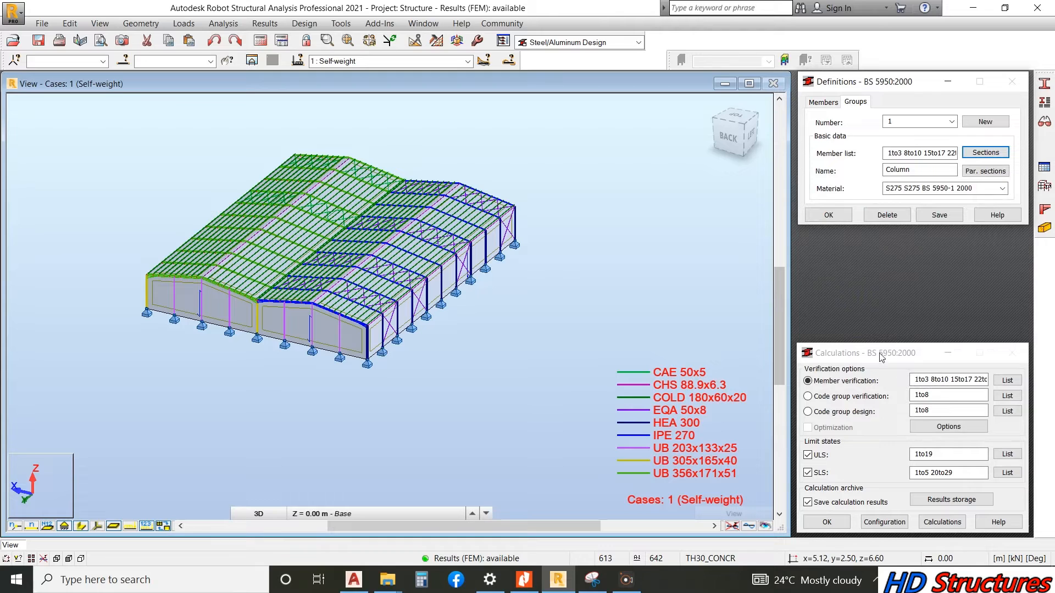
{"action": "left_click", "coordinate": [939, 215]}
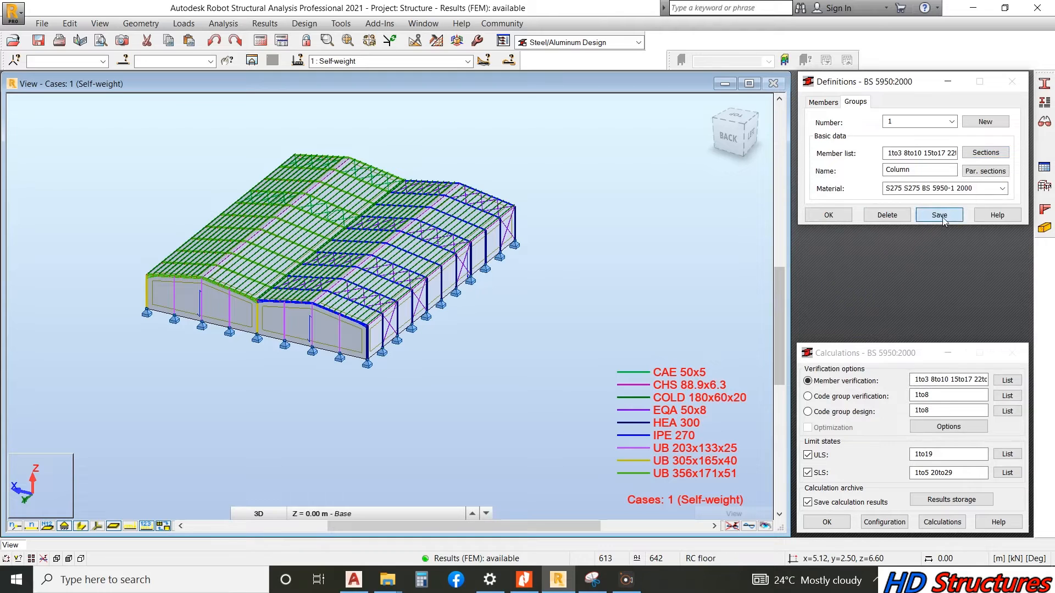
- Review the candidate sections assigned to design group 2 (Roof_beam_1)
{"action": "left_click", "coordinate": [951, 121]}
{"action": "left_click", "coordinate": [900, 147]}
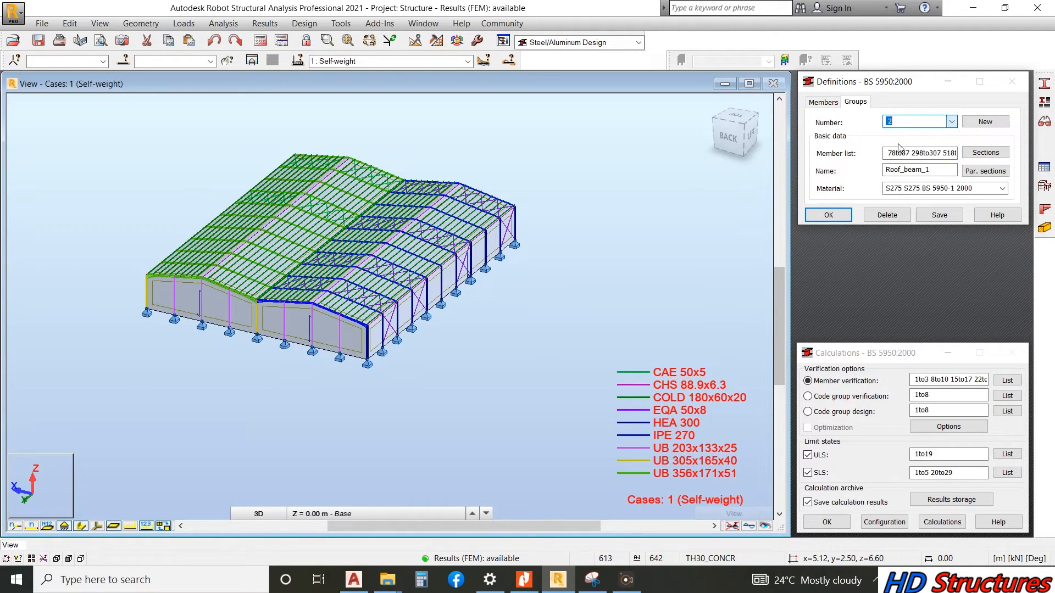
{"action": "left_click", "coordinate": [986, 153]}
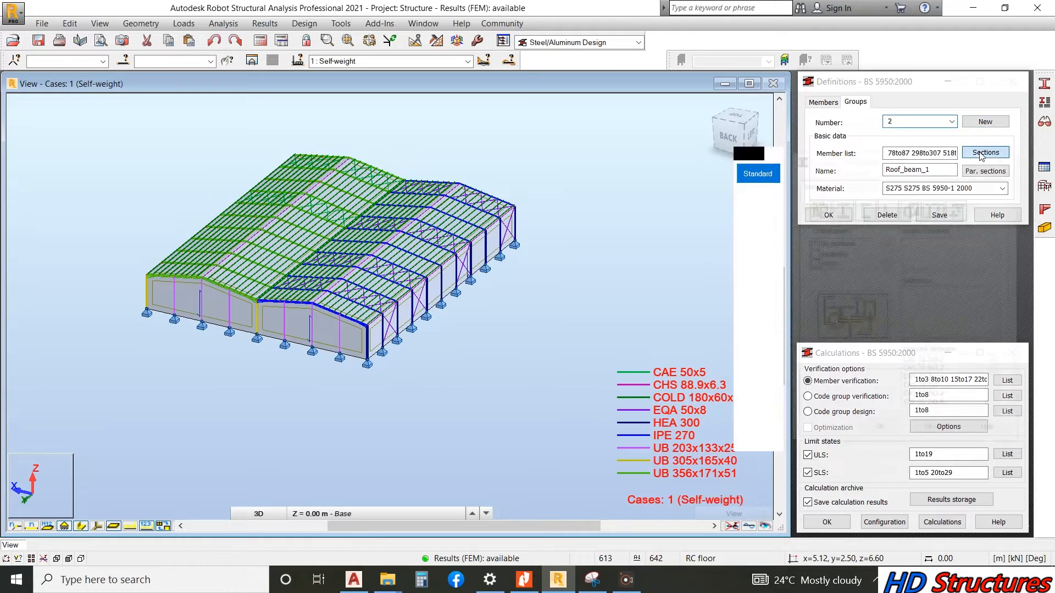
{"action": "scroll", "coordinate": [927, 379], "scroll_direction": "down", "scroll_amount": 10}
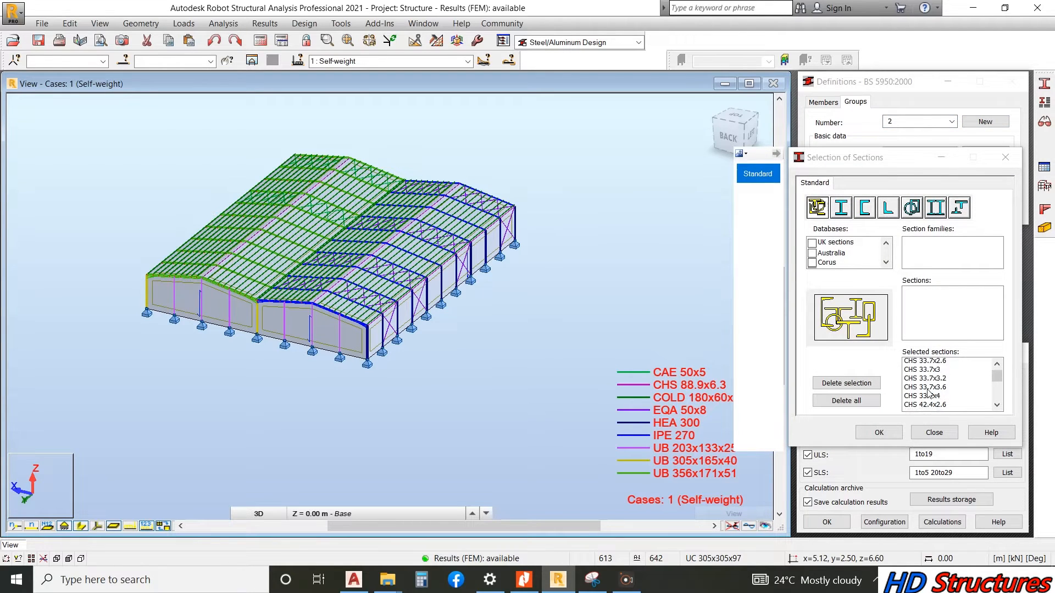
{"action": "left_click", "coordinate": [879, 433]}
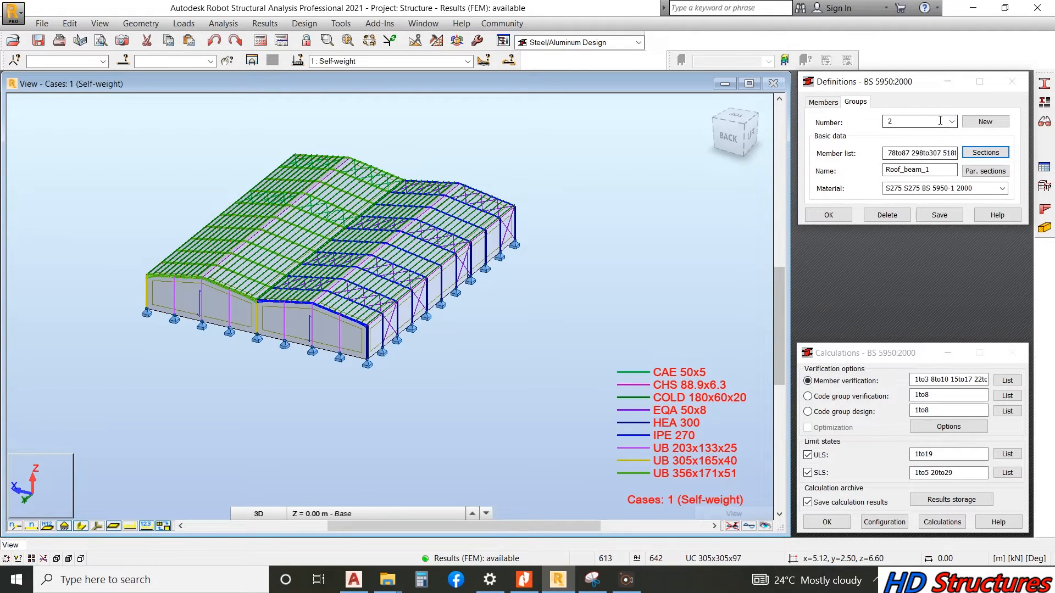
- Delete the smaller IPE sections, from IPE 100 upward, from the section list of group 3 (Roof_beam) and save the group
{"action": "left_click", "coordinate": [950, 122]}
{"action": "left_click", "coordinate": [893, 149]}
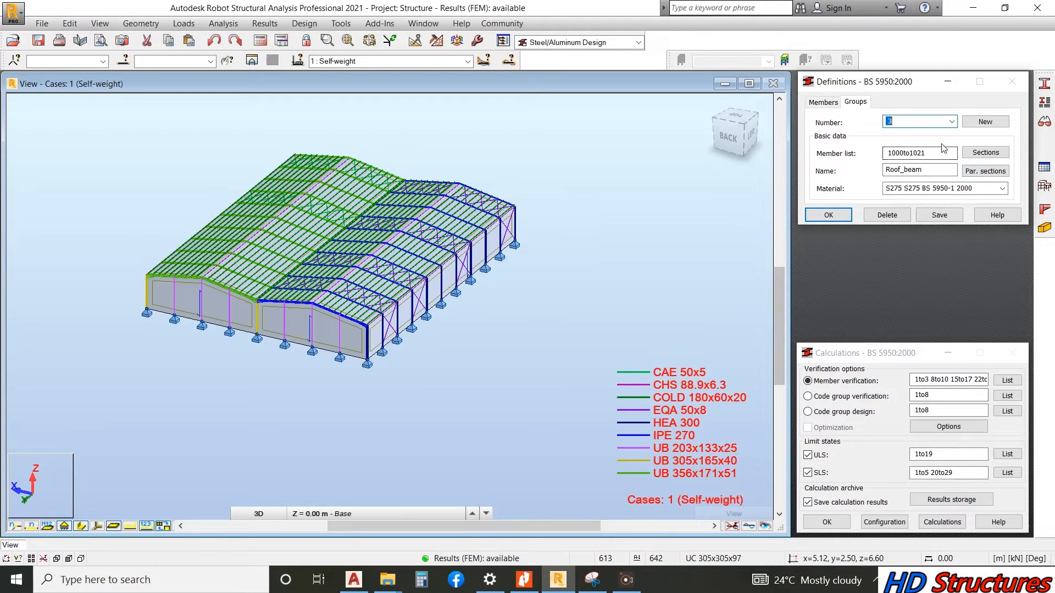
{"action": "left_click", "coordinate": [984, 171]}
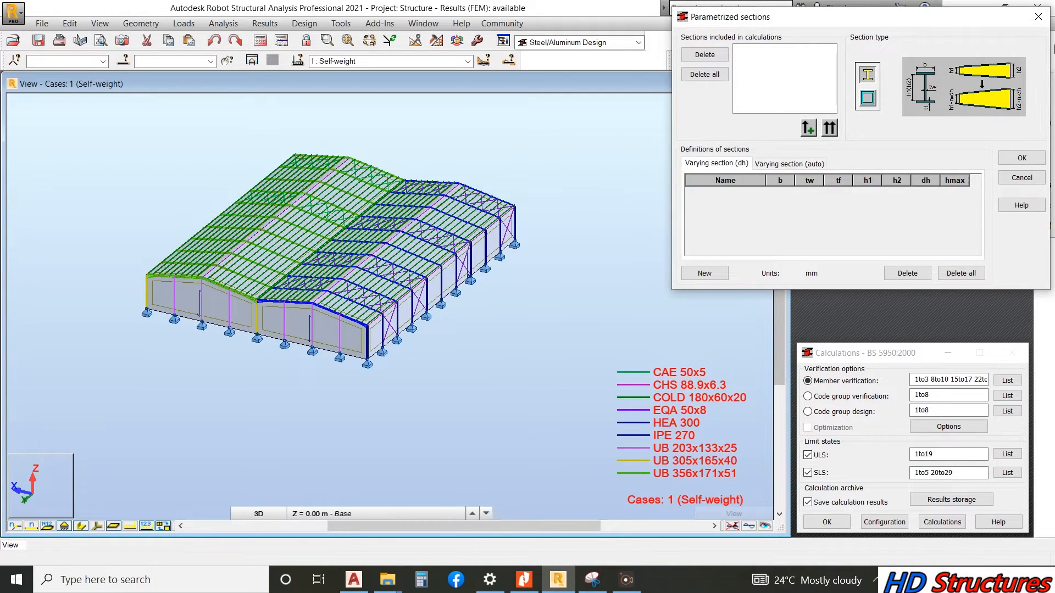
{"action": "left_click", "coordinate": [1038, 16]}
{"action": "left_click", "coordinate": [986, 153]}
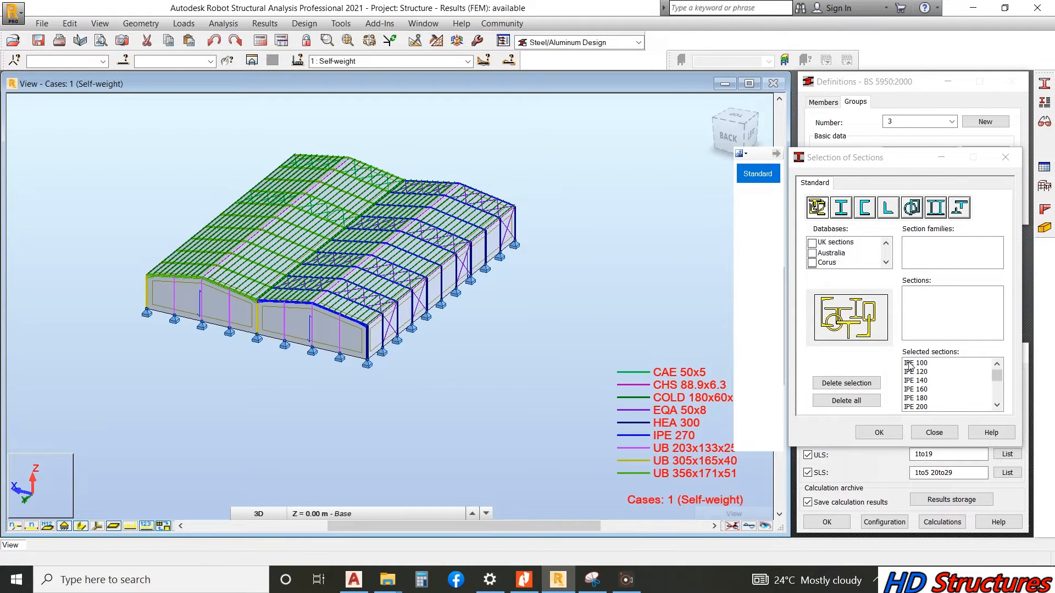
{"action": "left_click", "coordinate": [910, 363]}
{"action": "left_click_drag", "start_coordinate": [912, 365], "coordinate": [918, 403]}
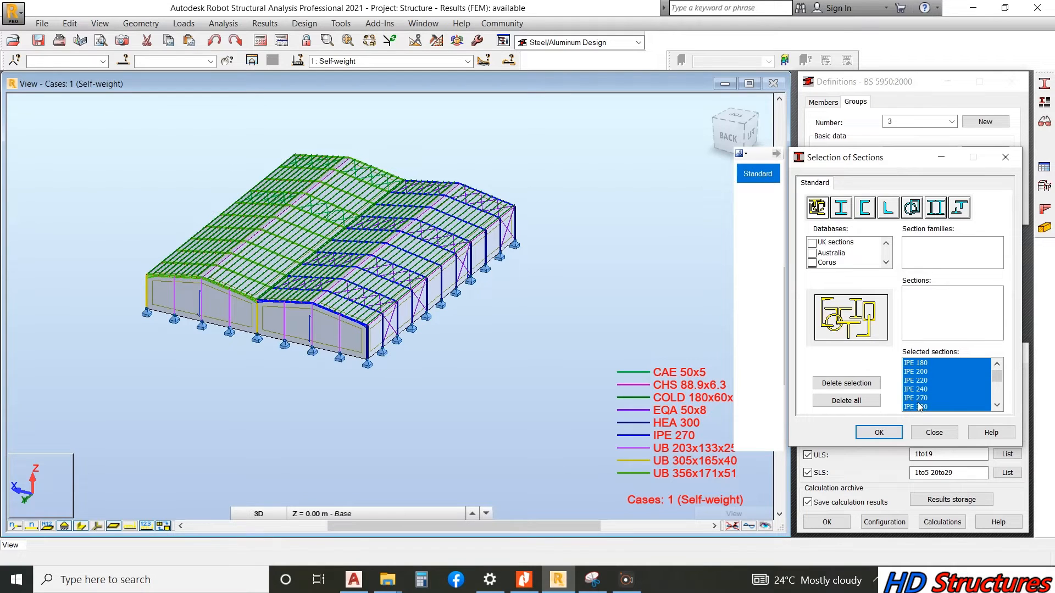
{"action": "left_click", "coordinate": [852, 384]}
{"action": "left_click_drag", "start_coordinate": [917, 363], "coordinate": [918, 381]}
{"action": "left_click", "coordinate": [871, 383]}
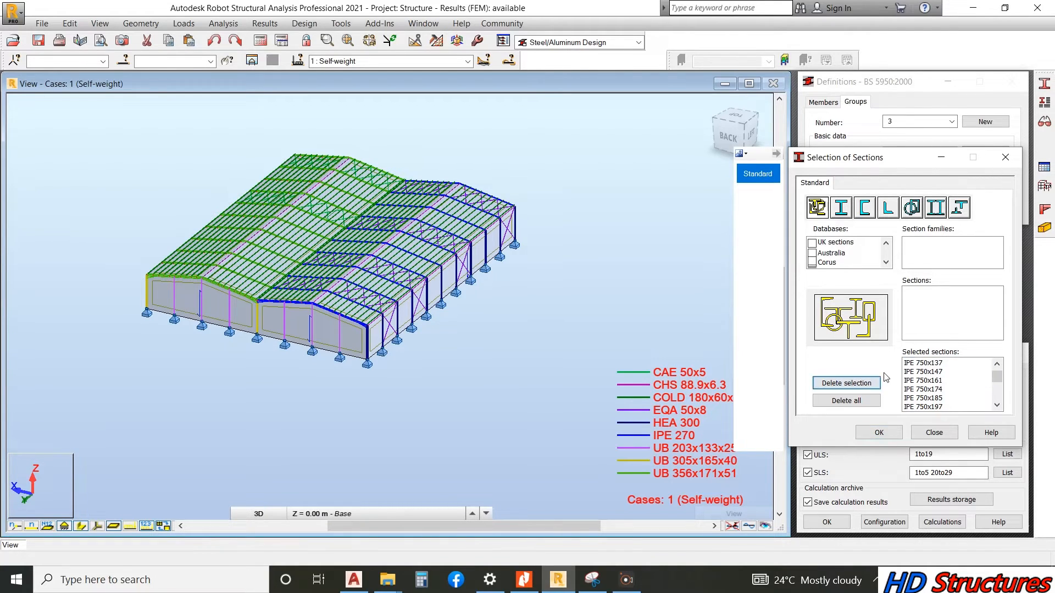
{"action": "left_click", "coordinate": [880, 433]}
{"action": "left_click", "coordinate": [936, 217]}
- Review the candidate sections of design groups 4 (Roof_purlin) and 5 (Wall_bracing)
{"action": "left_click", "coordinate": [951, 121]}
{"action": "left_click", "coordinate": [891, 160]}
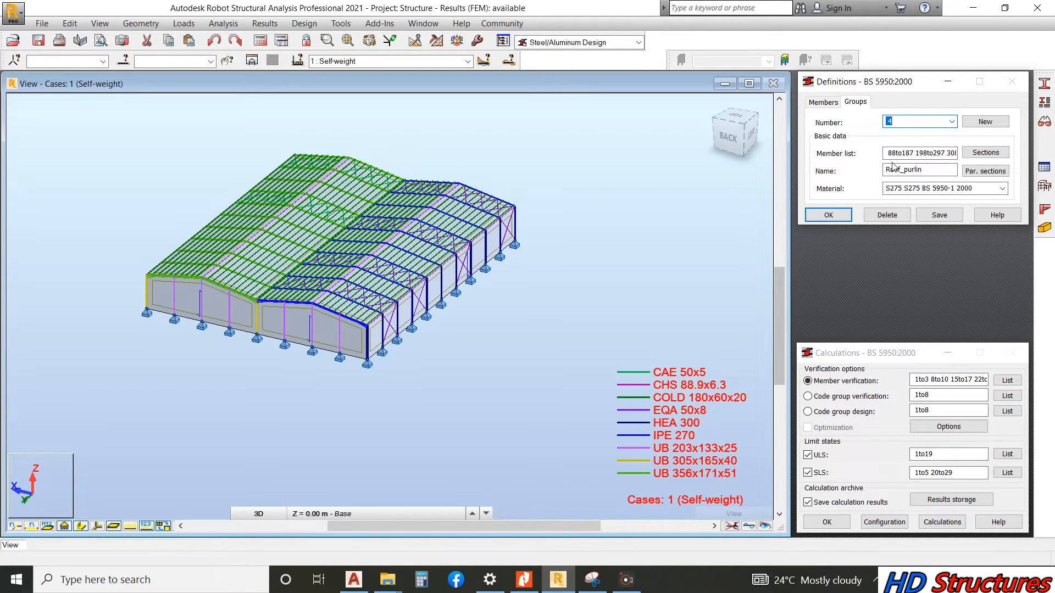
{"action": "left_click", "coordinate": [985, 152]}
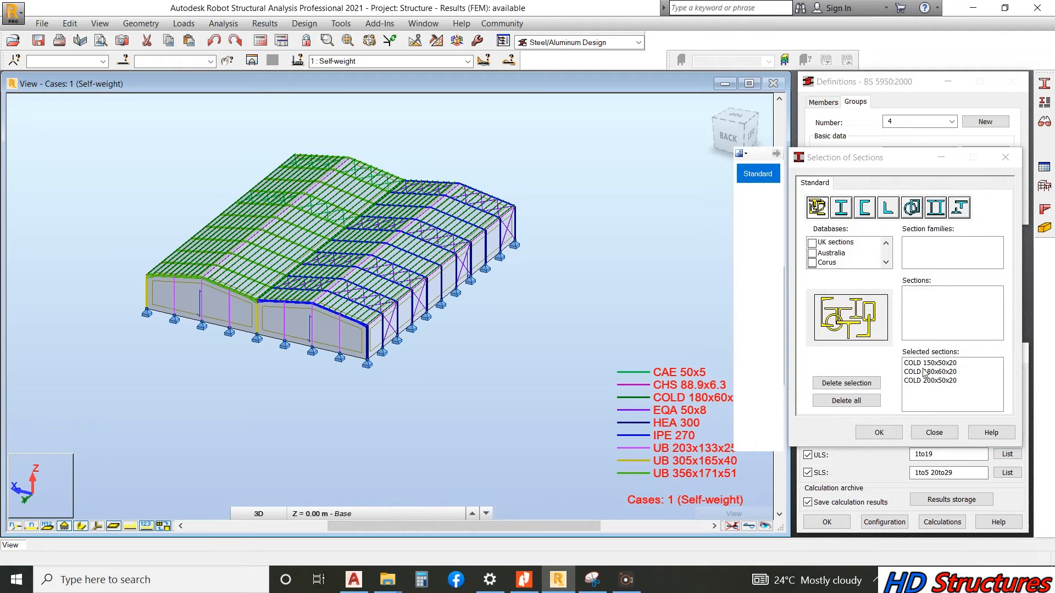
{"action": "left_click", "coordinate": [933, 432]}
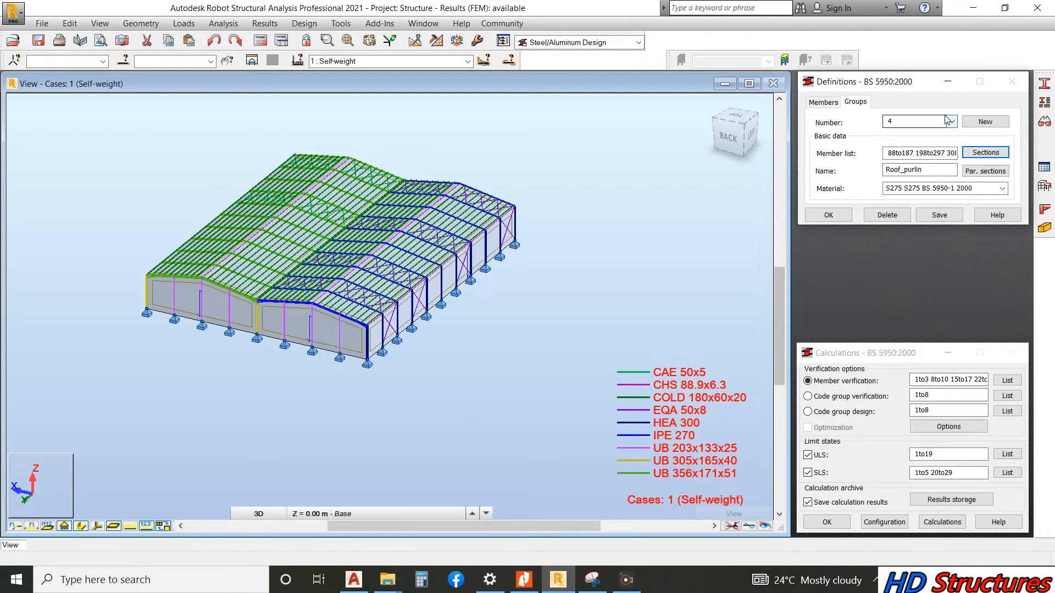
{"action": "left_click", "coordinate": [923, 121]}
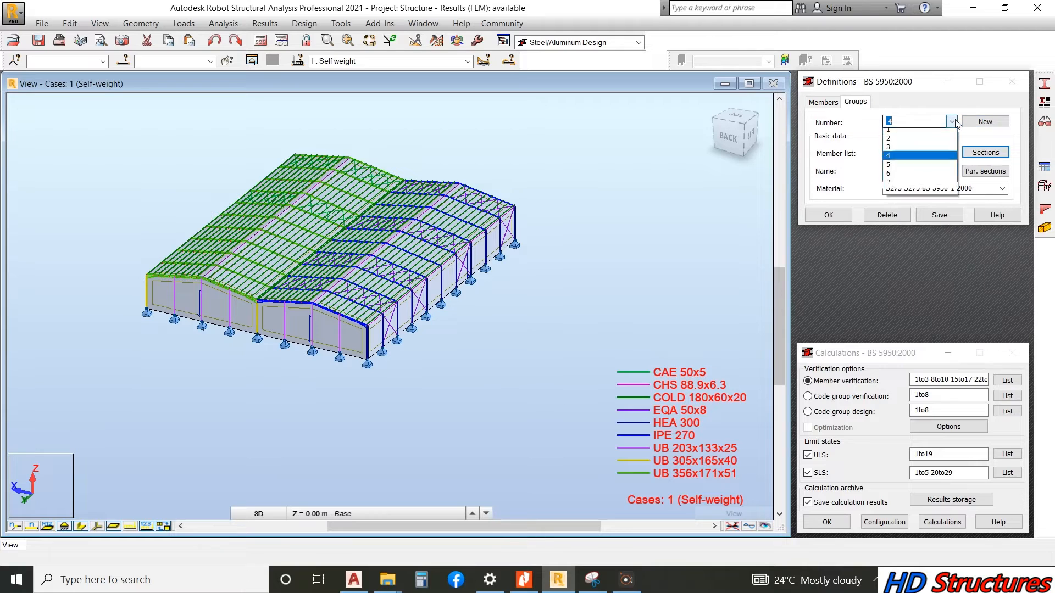
{"action": "left_click", "coordinate": [890, 169]}
{"action": "left_click", "coordinate": [992, 154]}
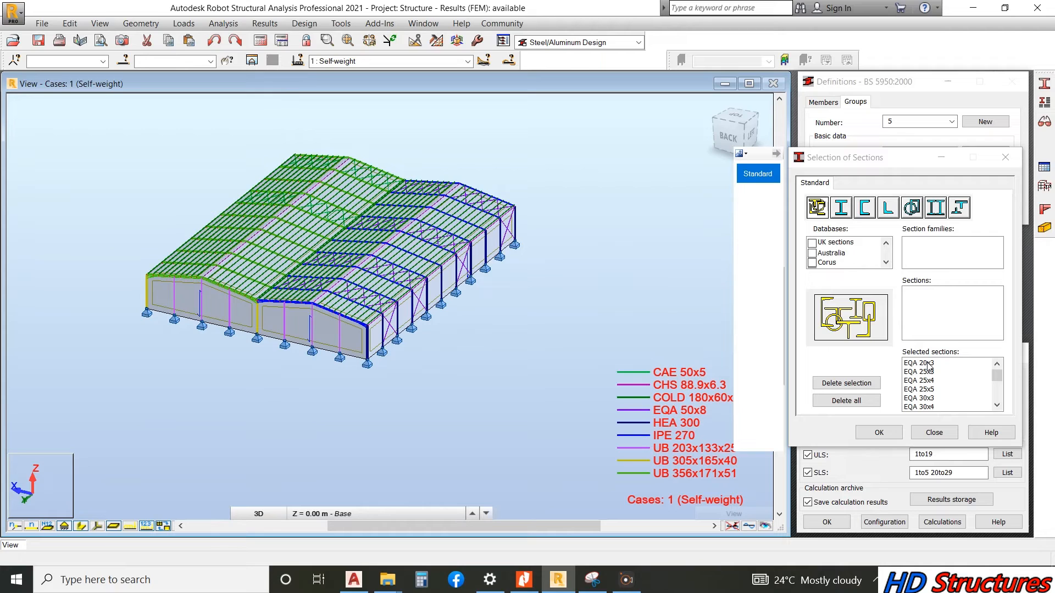
{"action": "left_click", "coordinate": [934, 433]}
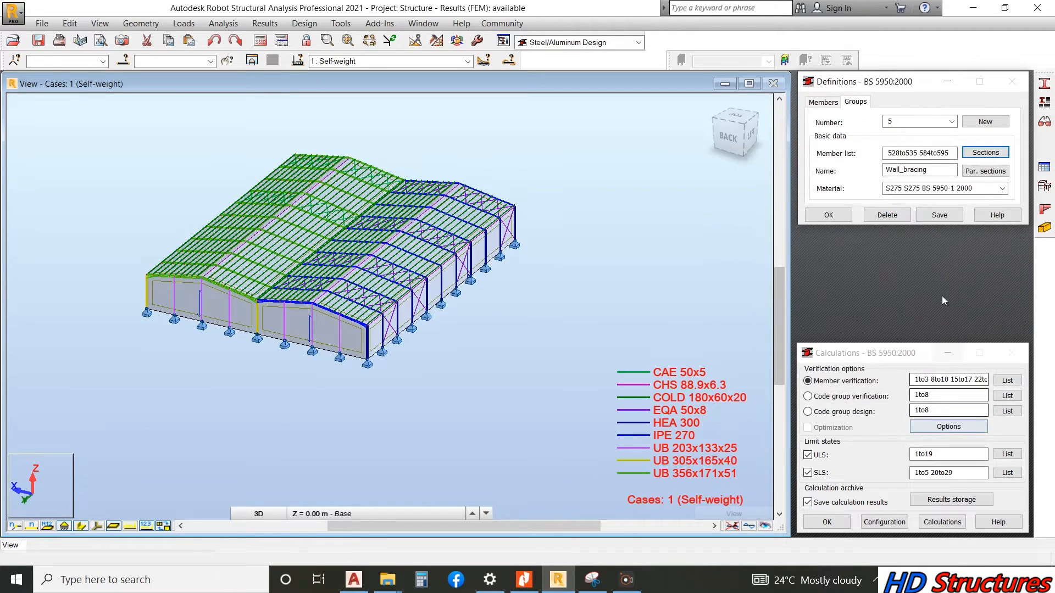
- Review the candidate sections of design groups 6 (Roof_bracing) and 7 (Outer_wall_column)
{"action": "left_click", "coordinate": [952, 122]}
{"action": "left_click", "coordinate": [900, 179]}
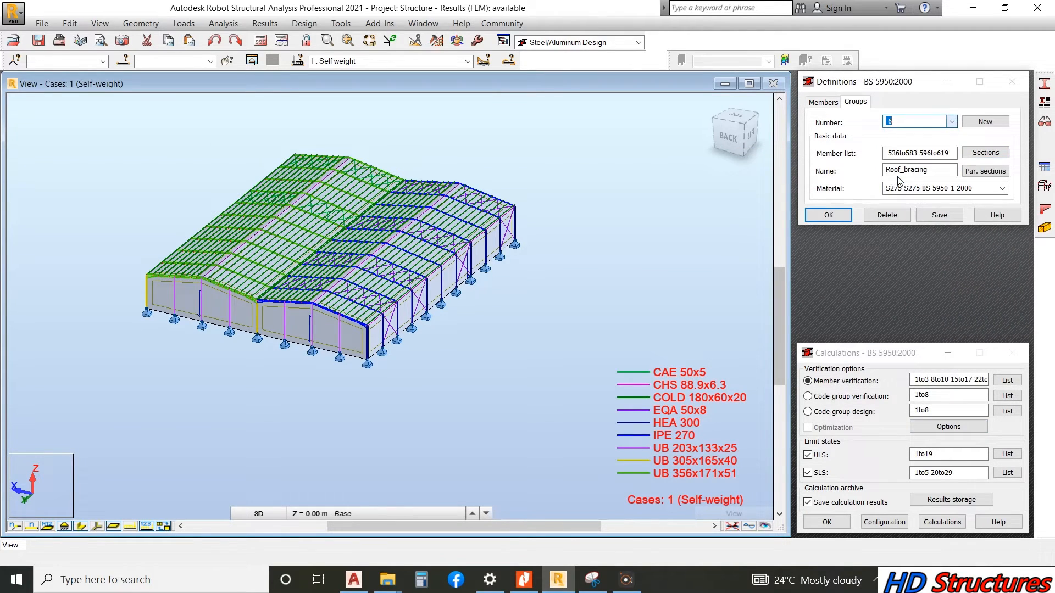
{"action": "left_click", "coordinate": [986, 152]}
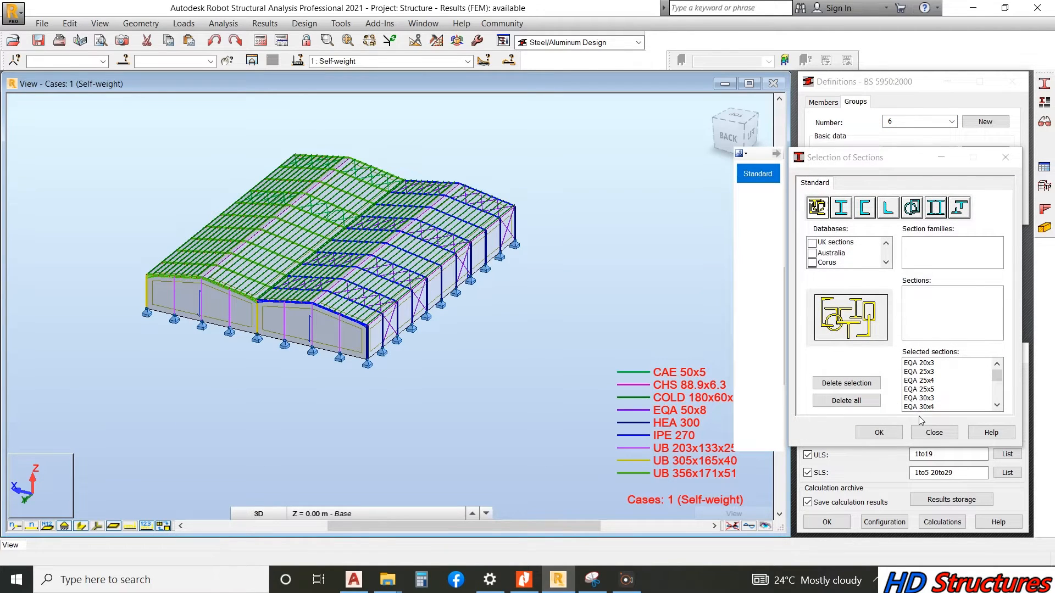
{"action": "left_click", "coordinate": [934, 433]}
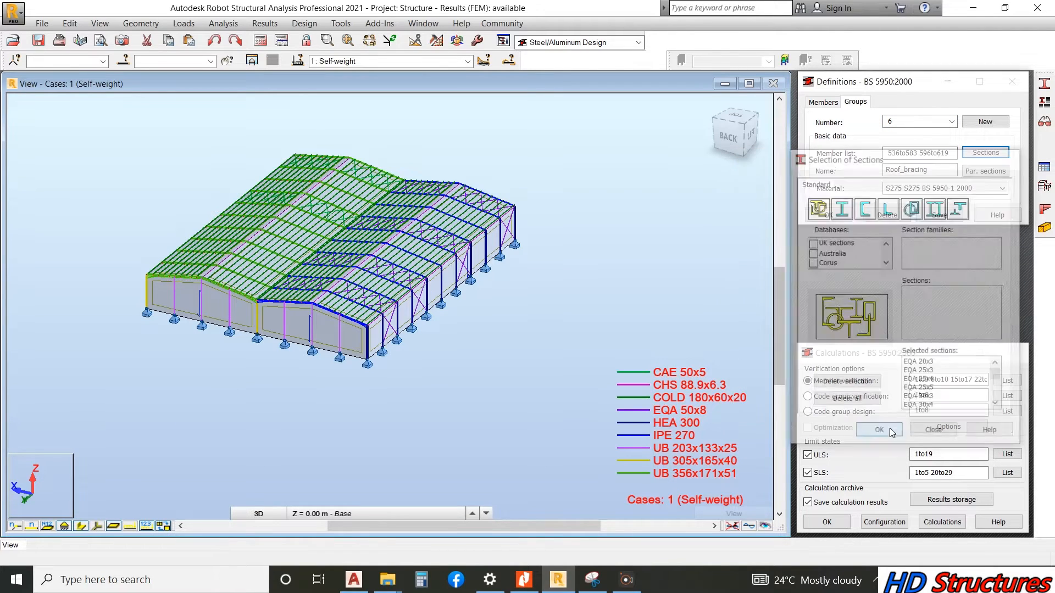
{"action": "left_click", "coordinate": [951, 121]}
{"action": "left_click", "coordinate": [899, 187]}
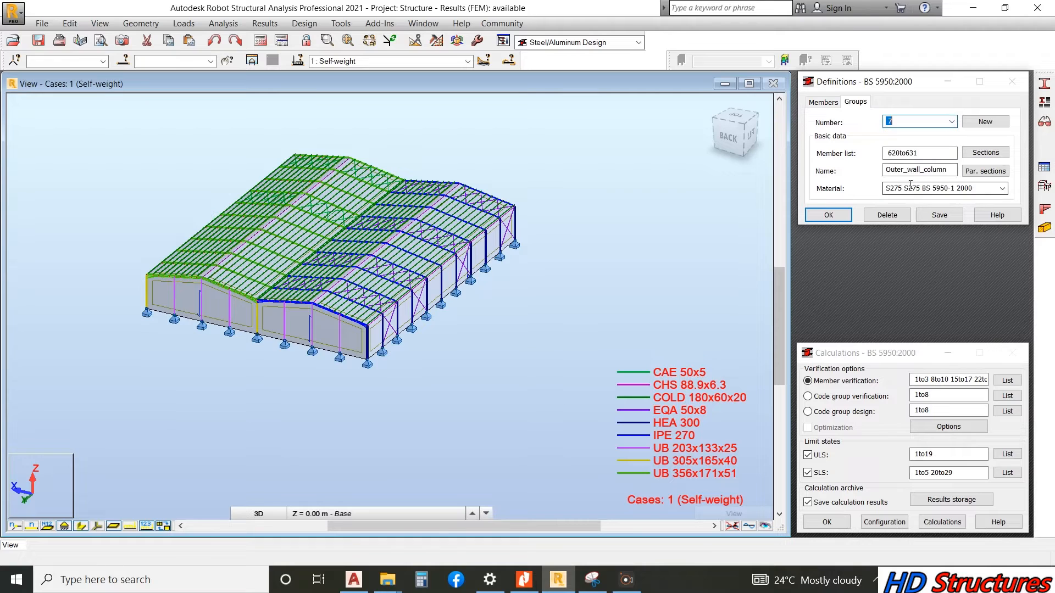
{"action": "left_click", "coordinate": [984, 153]}
{"action": "scroll", "coordinate": [932, 368], "scroll_direction": "down", "scroll_amount": 5}
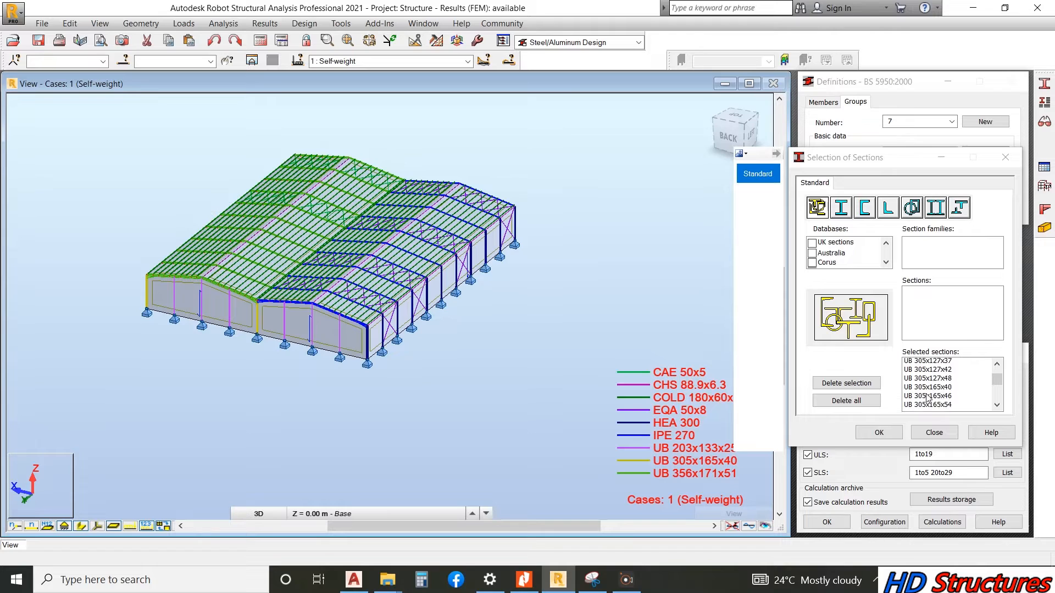
{"action": "scroll", "coordinate": [926, 395], "scroll_direction": "down", "scroll_amount": 1}
{"action": "left_click", "coordinate": [884, 432]}
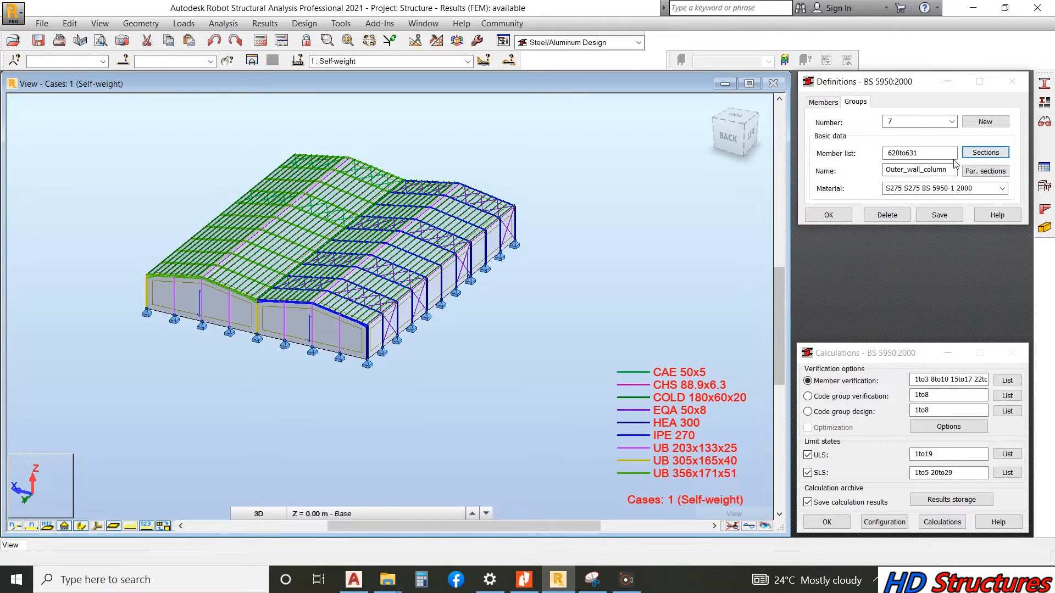
- Check the candidate sections of group 8 (Roof_ridge_beam) and save the group definition
{"action": "left_click", "coordinate": [951, 121]}
{"action": "left_click", "coordinate": [900, 195]}
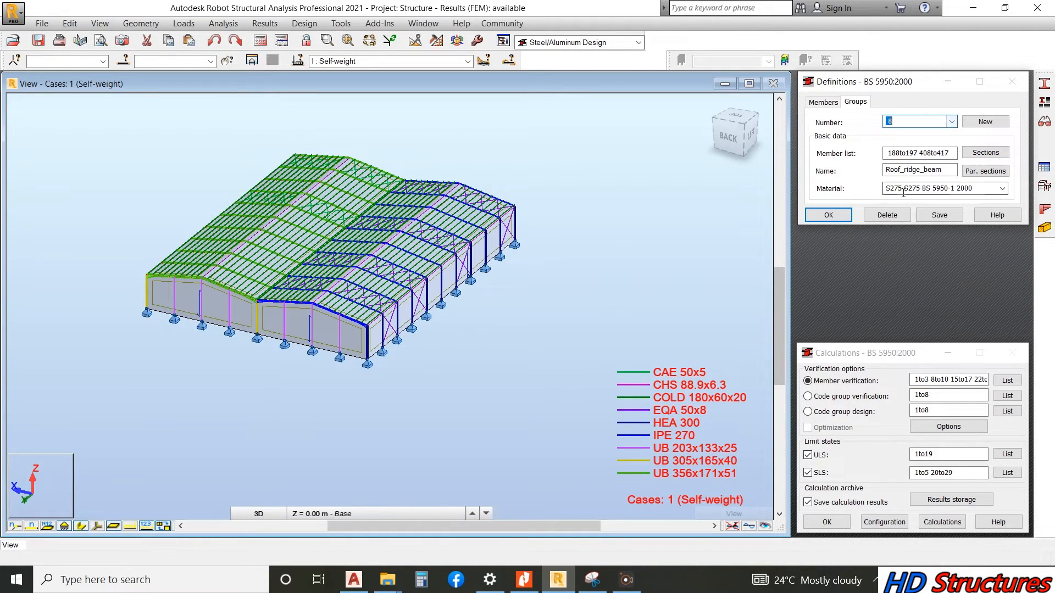
{"action": "left_click", "coordinate": [985, 152]}
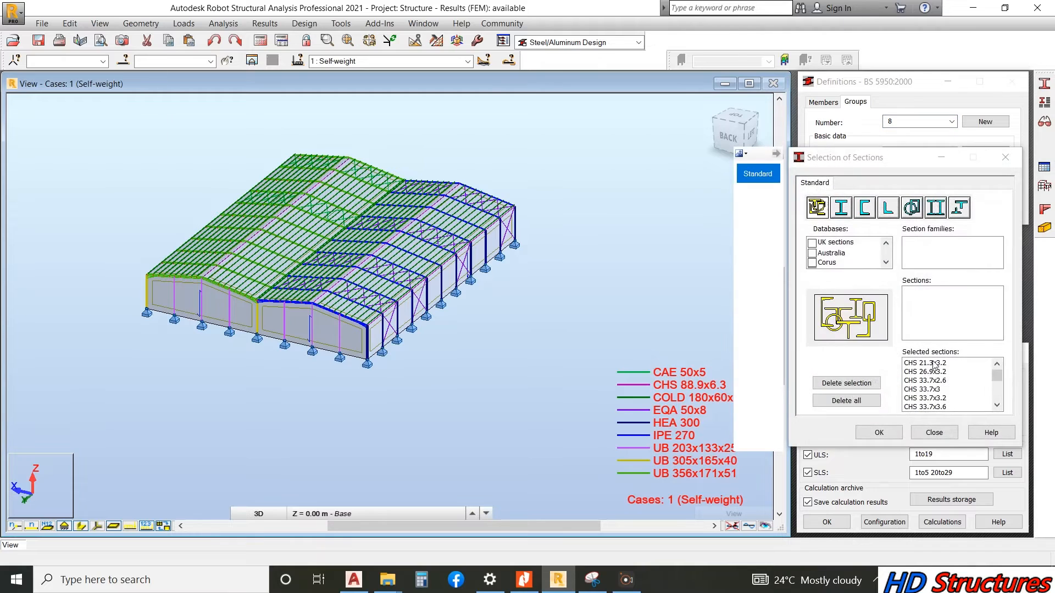
{"action": "scroll", "coordinate": [936, 386], "scroll_direction": "down", "scroll_amount": 2}
{"action": "left_click", "coordinate": [880, 433]}
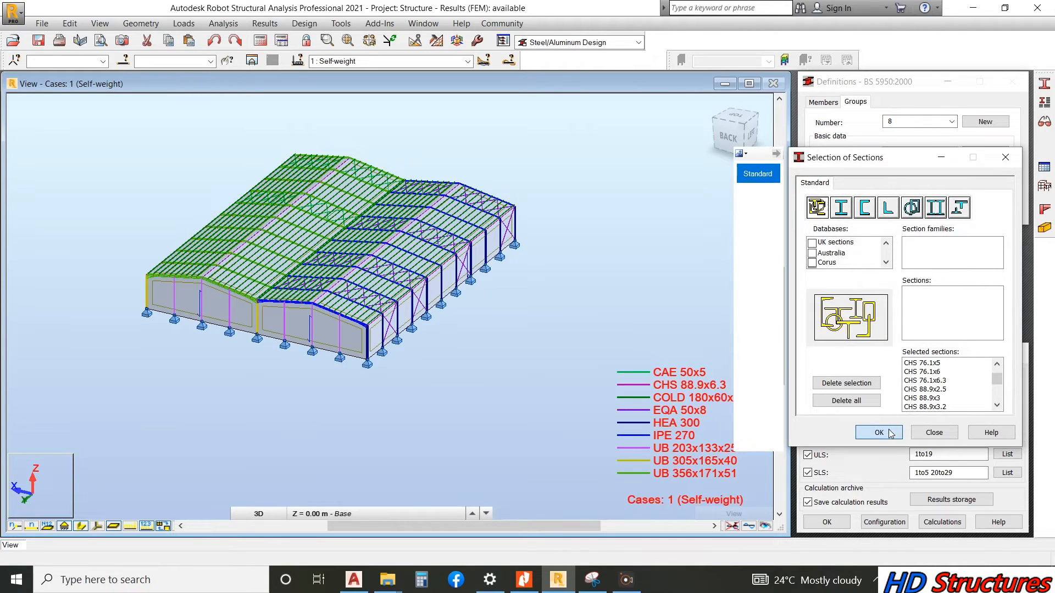
{"action": "left_click", "coordinate": [957, 214]}
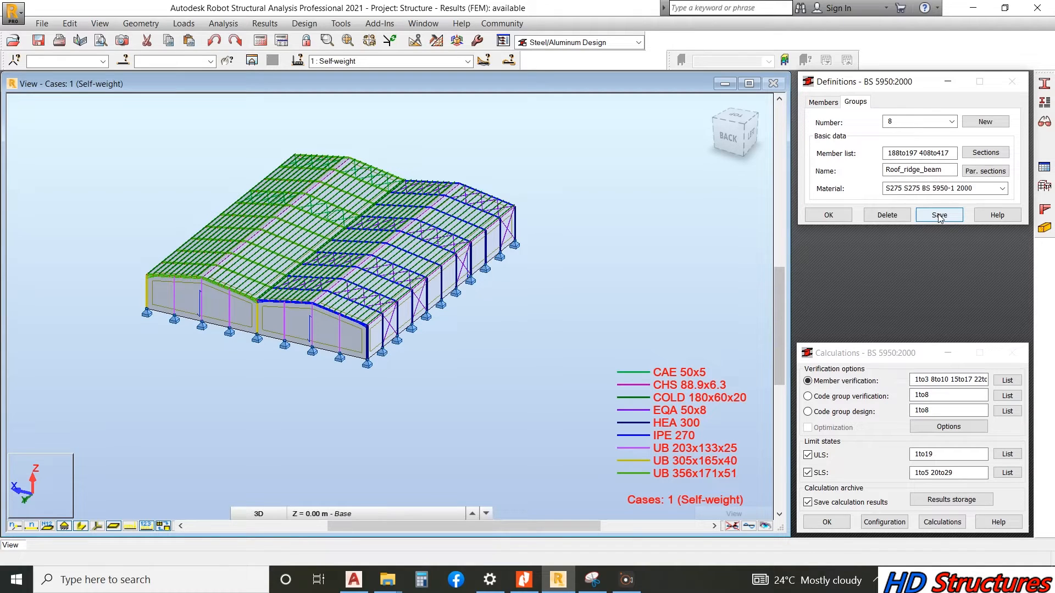
- Set the calculation to code group design and include all code groups, 1to8
{"action": "left_click", "coordinate": [826, 414]}
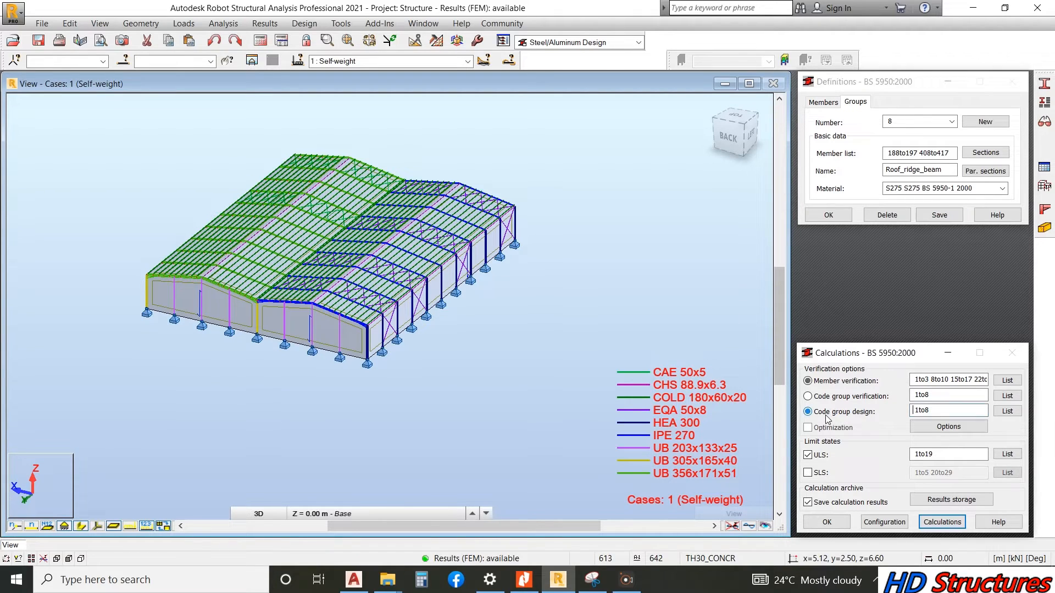
{"action": "left_click", "coordinate": [1008, 411]}
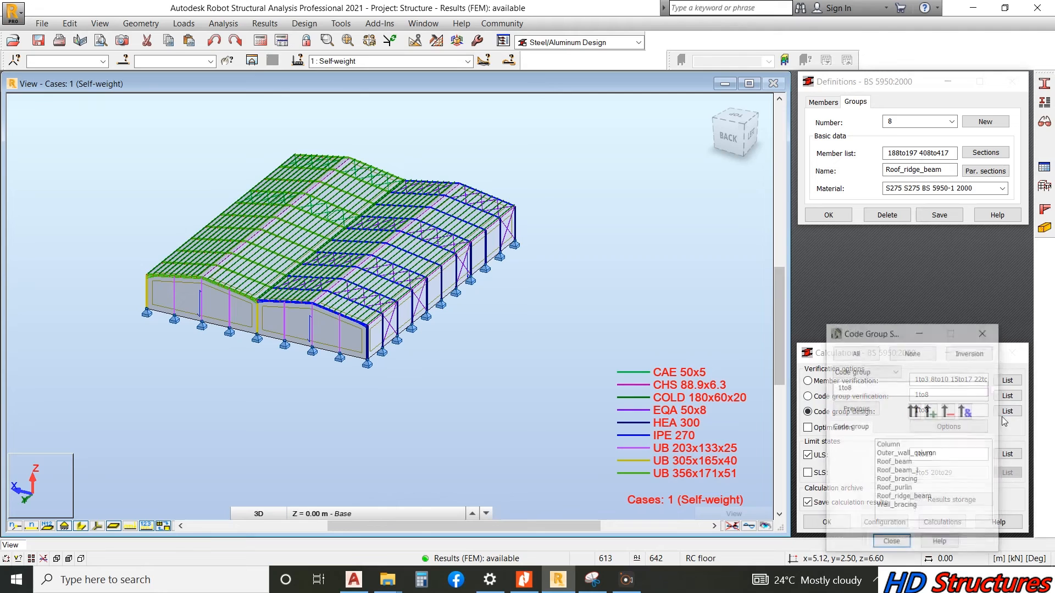
{"action": "left_click_drag", "start_coordinate": [895, 448], "coordinate": [901, 519]}
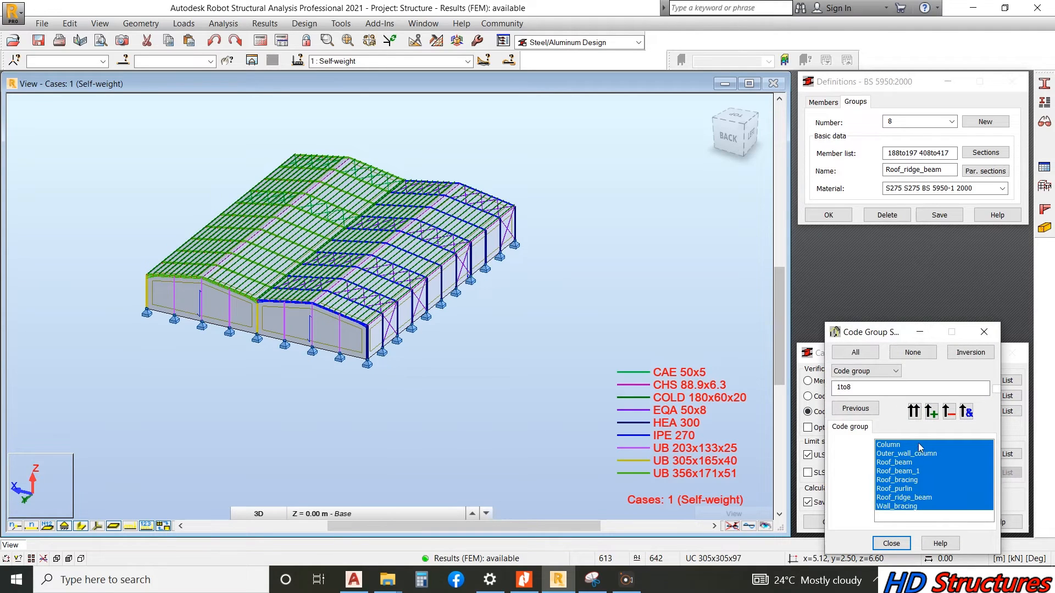
{"action": "left_click", "coordinate": [891, 544]}
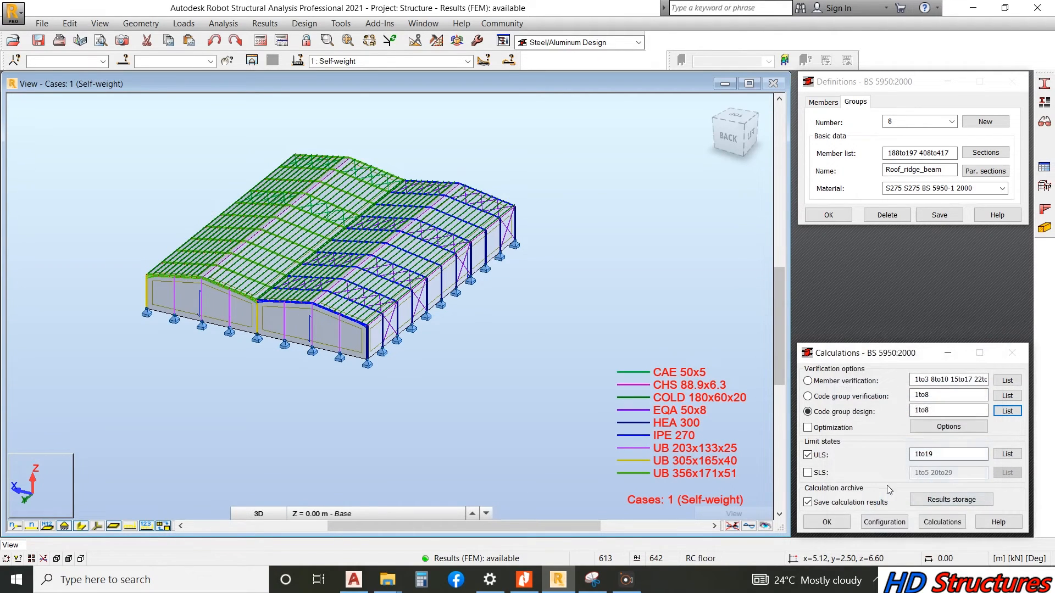
- Limit the ULS load cases to the combinations 6to19 and run the code group design calculation
{"action": "left_click", "coordinate": [1006, 454]}
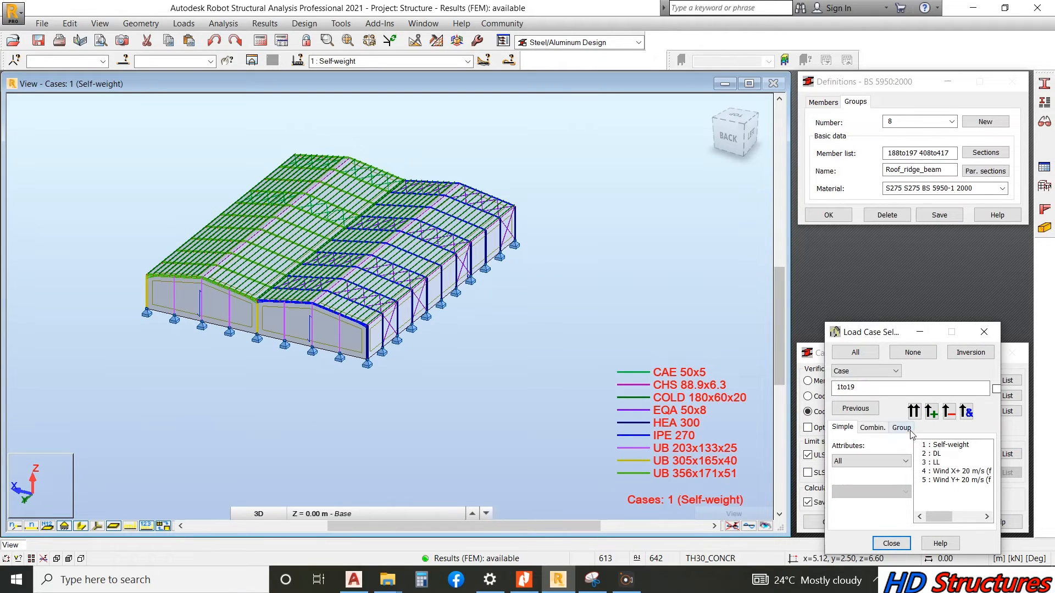
{"action": "left_click", "coordinate": [872, 428]}
{"action": "left_click_drag", "start_coordinate": [936, 446], "coordinate": [941, 561]}
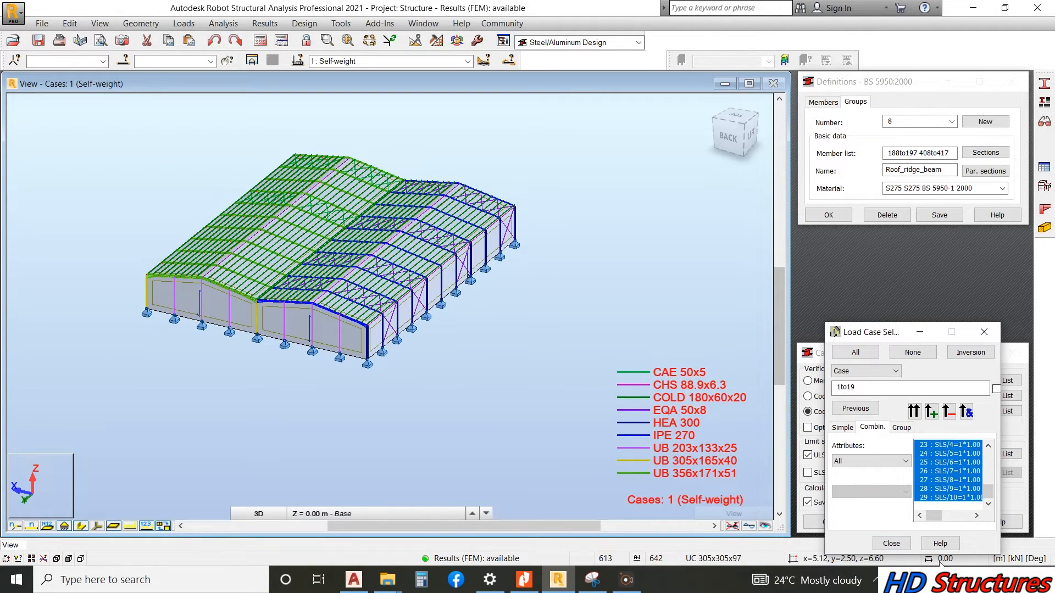
{"action": "left_click", "coordinate": [914, 412]}
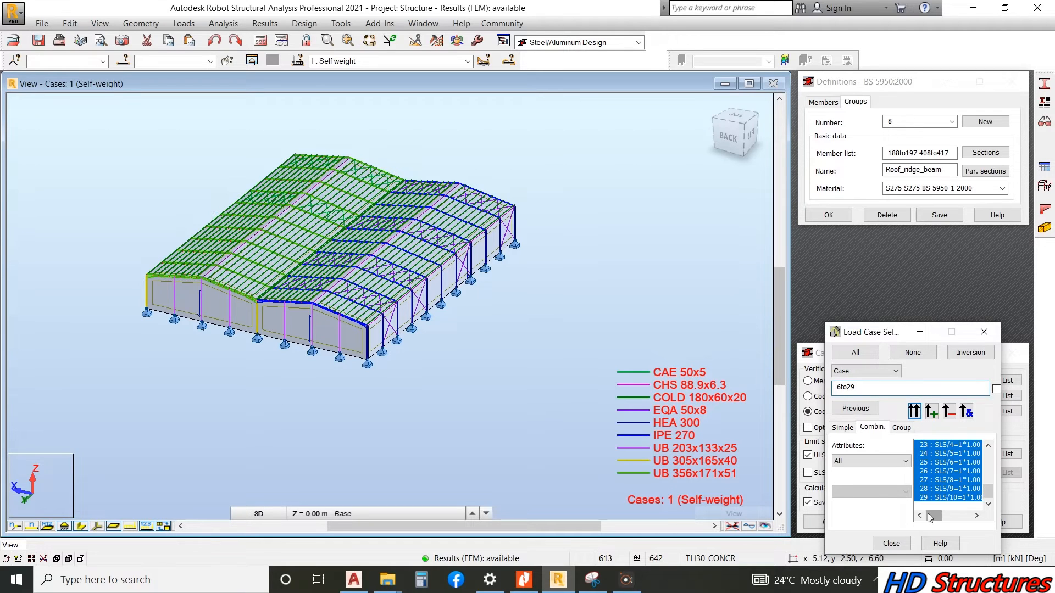
{"action": "left_click", "coordinate": [892, 543]}
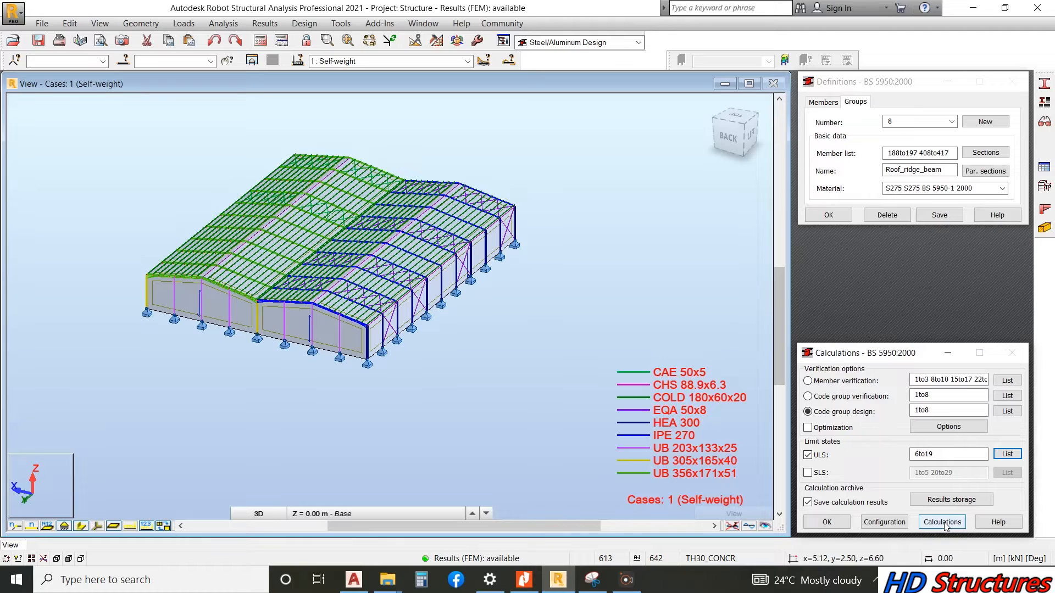
{"action": "left_click", "coordinate": [942, 522]}
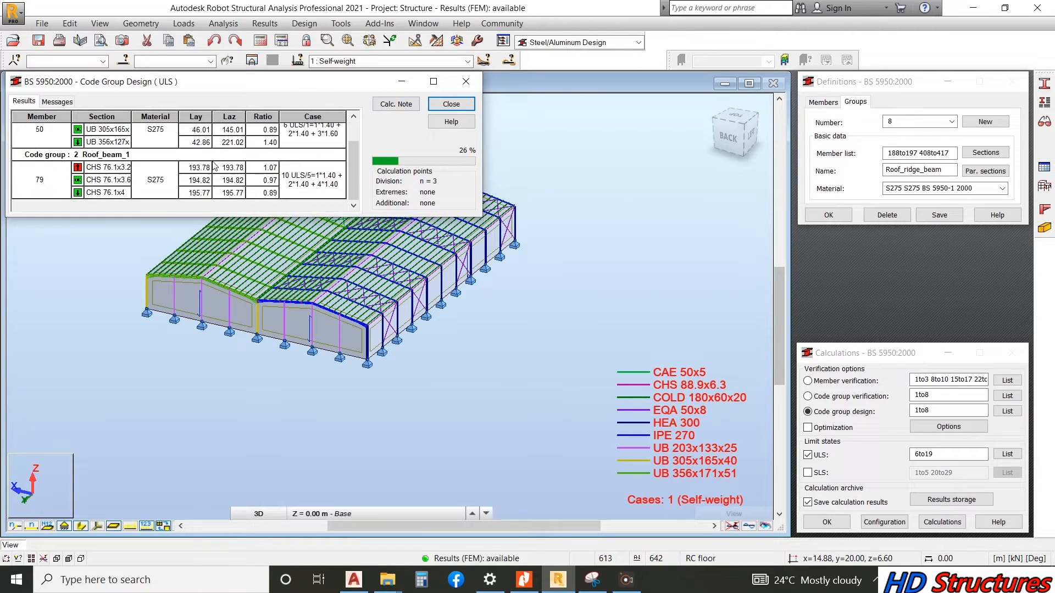
- Widen the results table's Section column and examine the first Column and Roof_beam_1 results alongside the 3D model
{"action": "scroll", "coordinate": [139, 163], "scroll_direction": "up", "scroll_amount": 2}
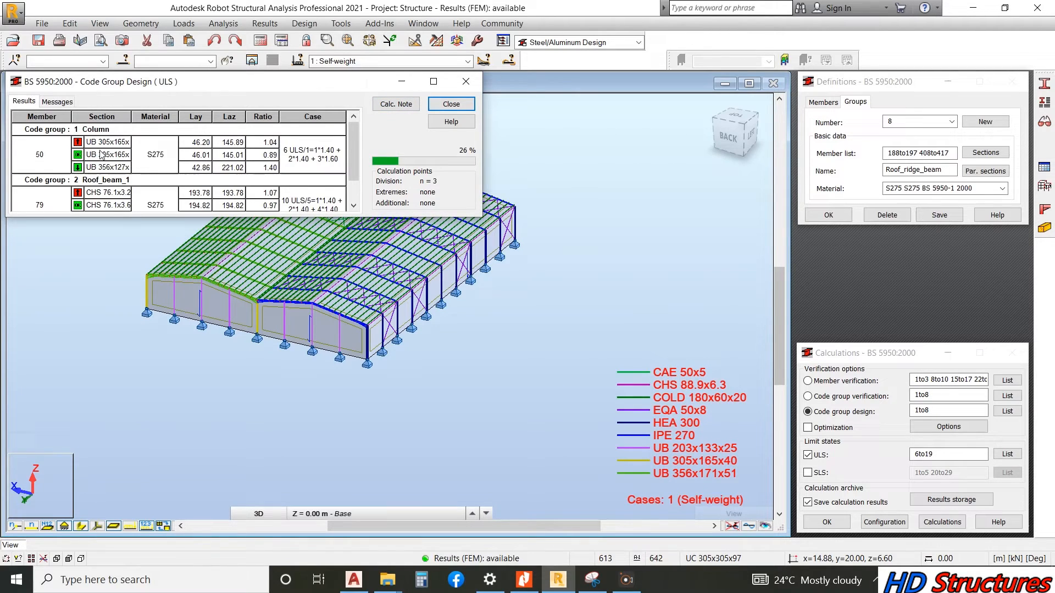
{"action": "left_click_drag", "start_coordinate": [130, 113], "coordinate": [164, 113]}
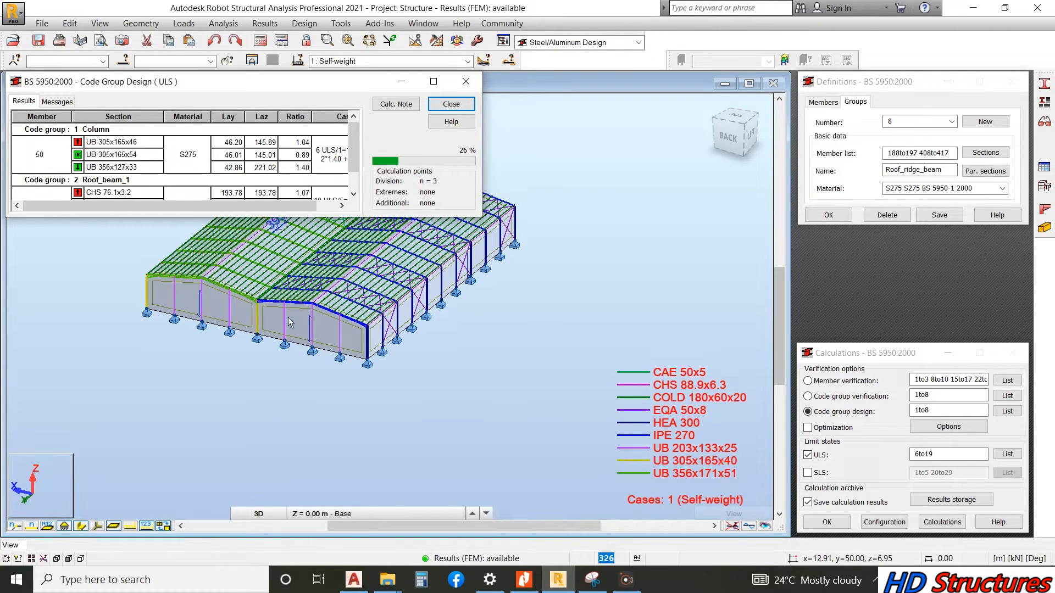
{"action": "scroll", "coordinate": [254, 301], "scroll_direction": "up", "scroll_amount": 2}
{"action": "scroll", "coordinate": [254, 301], "scroll_direction": "up", "scroll_amount": 2}
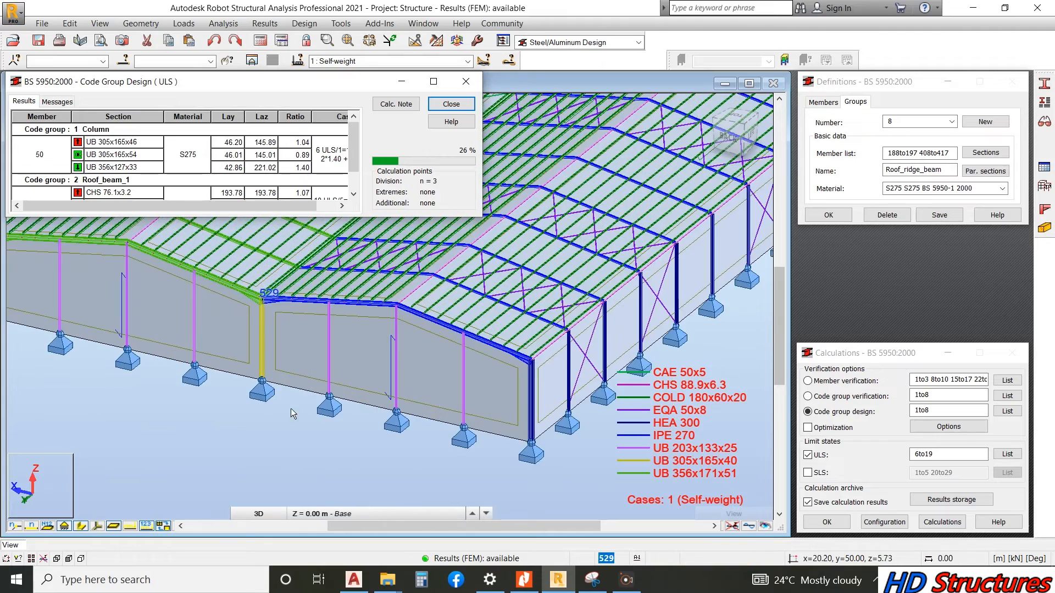
{"action": "scroll", "coordinate": [308, 424], "scroll_direction": "down", "scroll_amount": 3}
{"action": "scroll", "coordinate": [244, 430], "scroll_direction": "down", "scroll_amount": 2}
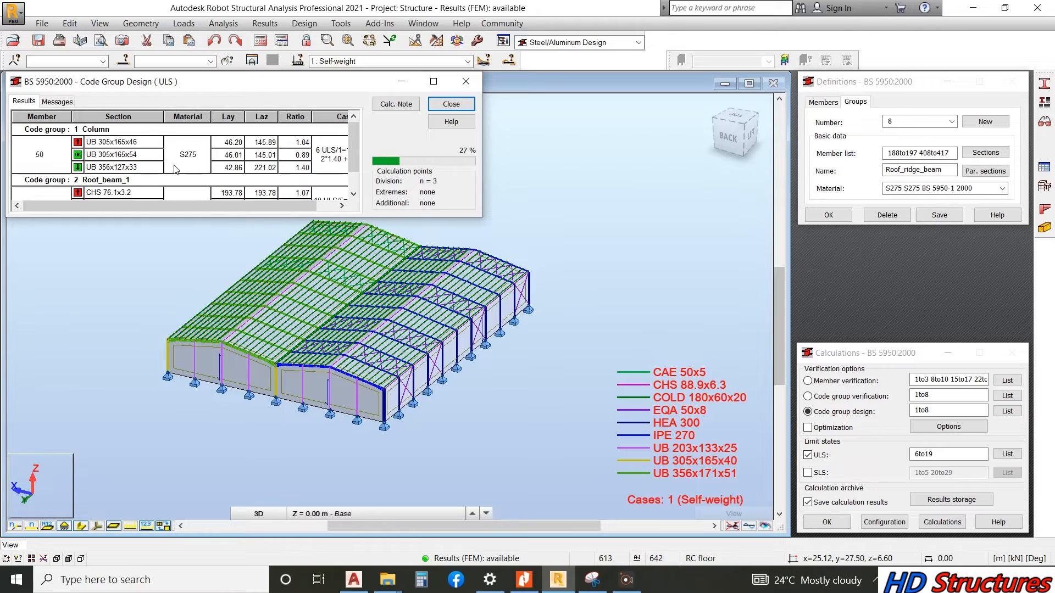
{"action": "scroll", "coordinate": [274, 316], "scroll_direction": "up", "scroll_amount": 1}
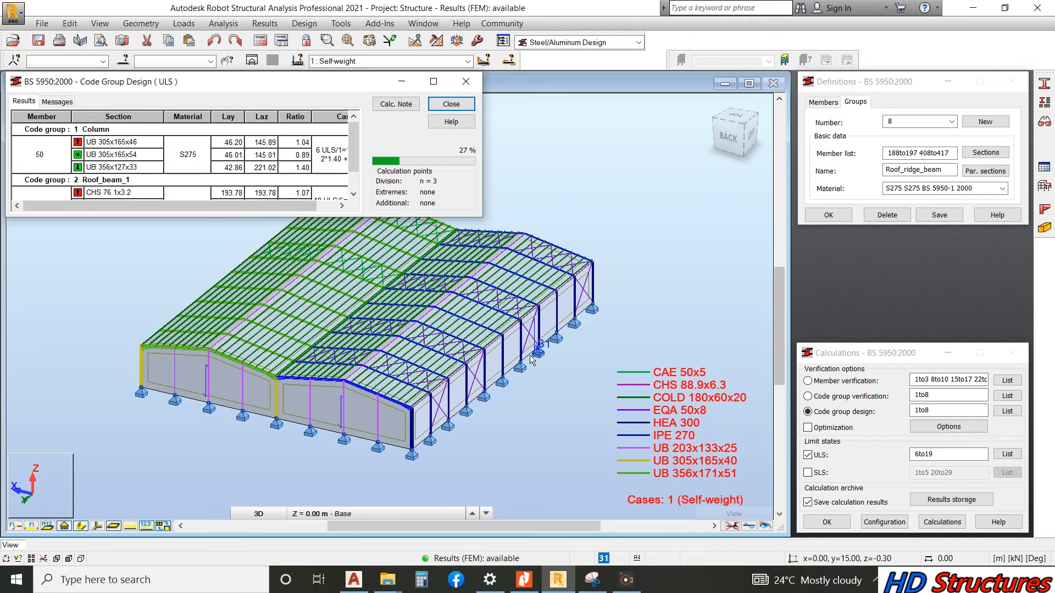
{"action": "scroll", "coordinate": [141, 173], "scroll_direction": "down", "scroll_amount": 2}
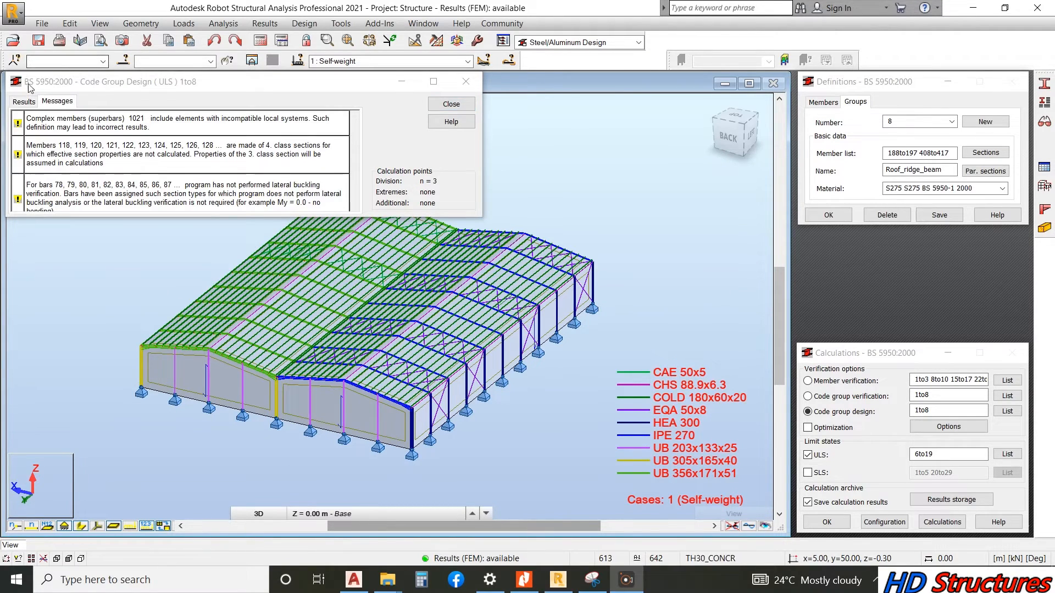
- Review the completed design results of all code groups, from Column to Roof_ridge_beam, checking sections and ratios
{"action": "left_click", "coordinate": [31, 102]}
{"action": "scroll", "coordinate": [157, 171], "scroll_direction": "down", "scroll_amount": 3}
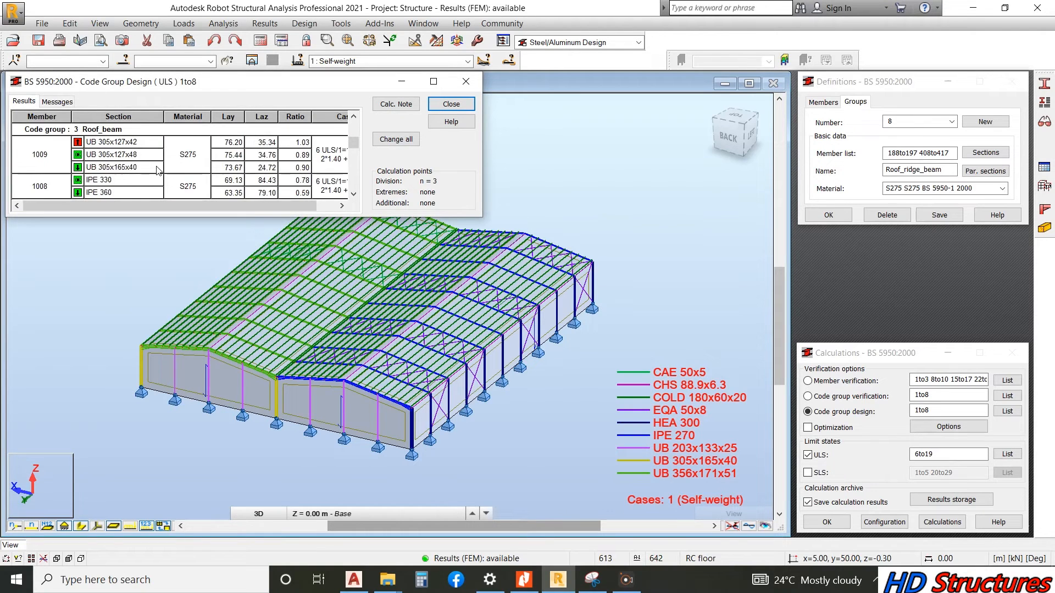
{"action": "scroll", "coordinate": [170, 171], "scroll_direction": "down", "scroll_amount": 3}
{"action": "scroll", "coordinate": [170, 171], "scroll_direction": "down", "scroll_amount": 3}
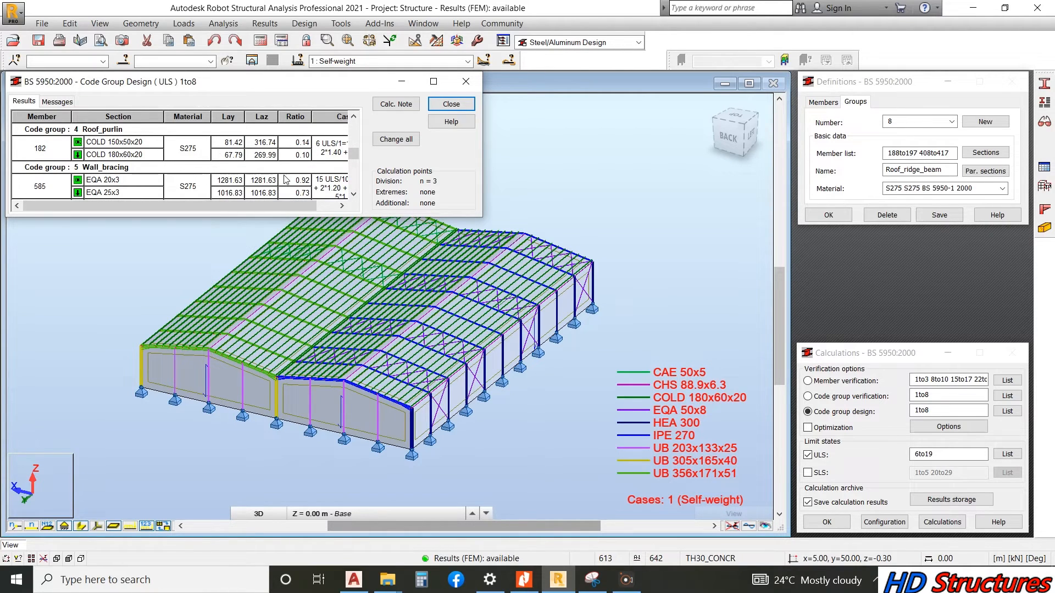
{"action": "scroll", "coordinate": [286, 180], "scroll_direction": "down", "scroll_amount": 2}
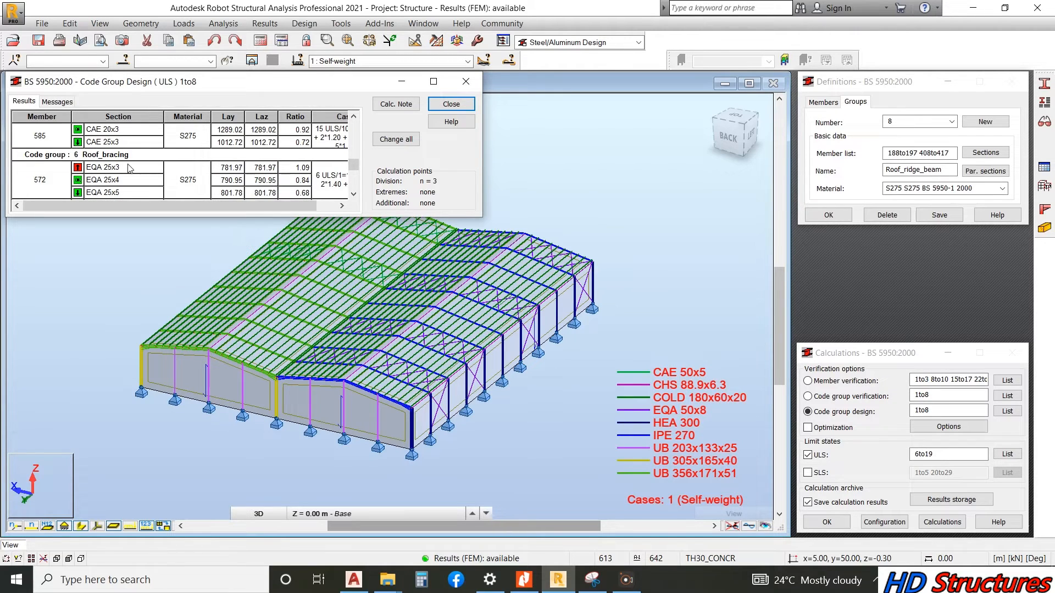
{"action": "scroll", "coordinate": [154, 162], "scroll_direction": "down", "scroll_amount": 3}
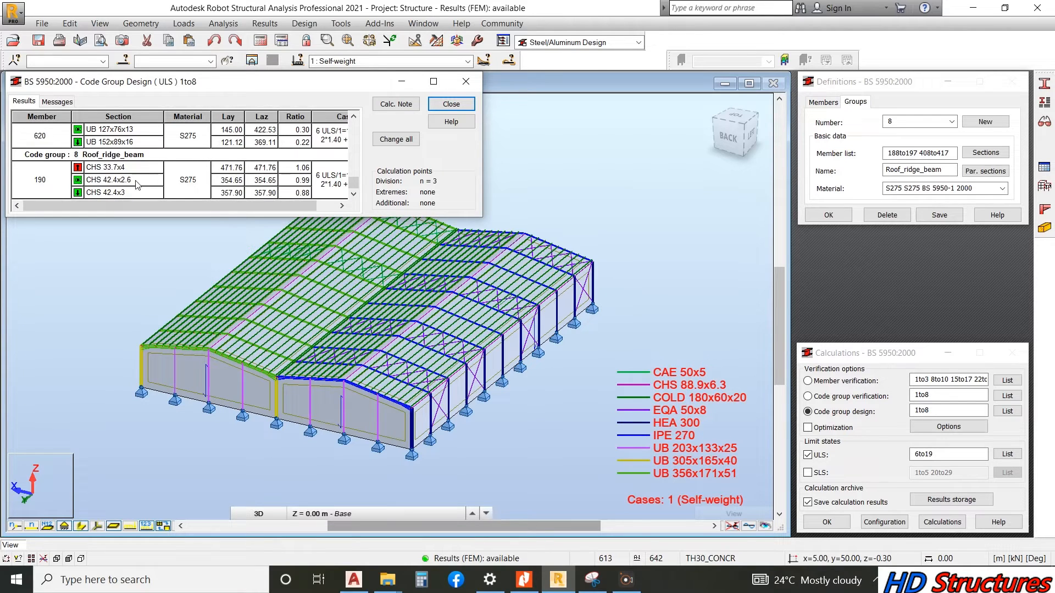
{"action": "scroll", "coordinate": [180, 140], "scroll_direction": "up", "scroll_amount": 10}
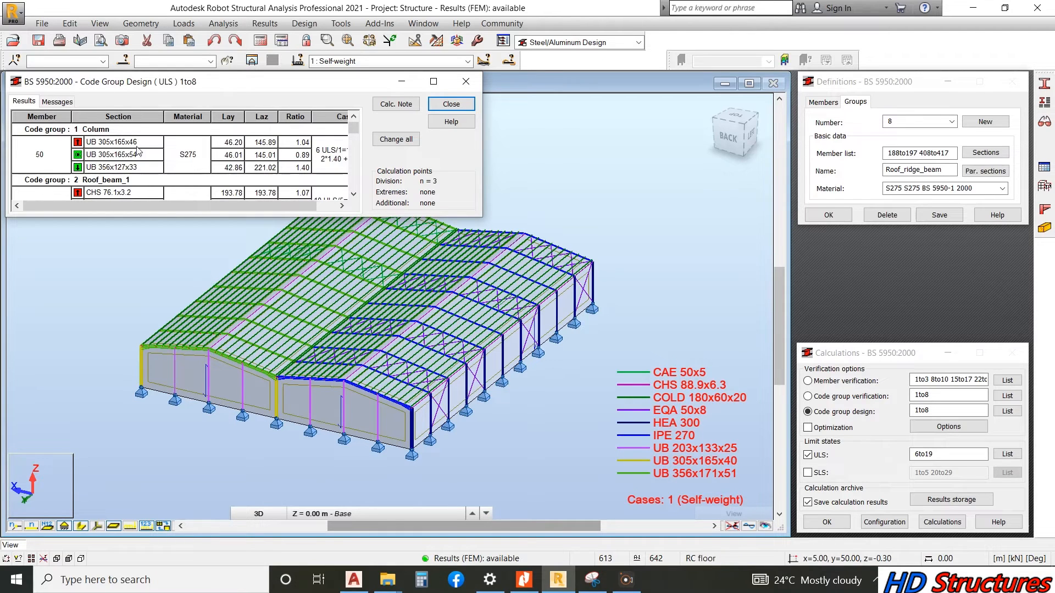
- Recheck the proposed sections of the code groups and apply them to all members of the model
{"action": "scroll", "coordinate": [149, 158], "scroll_direction": "down", "scroll_amount": 4}
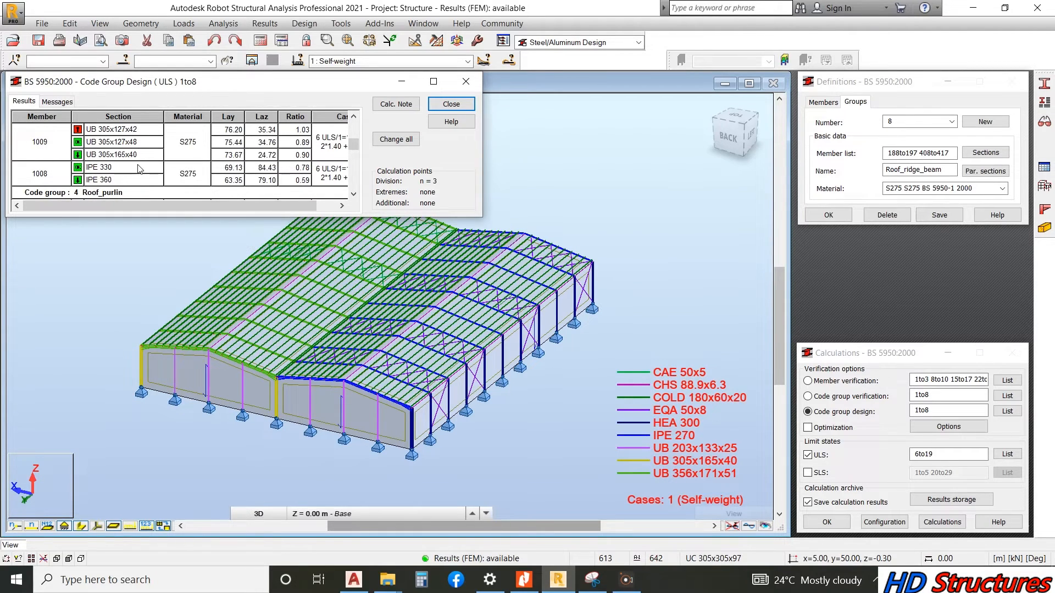
{"action": "scroll", "coordinate": [142, 168], "scroll_direction": "up", "scroll_amount": 1}
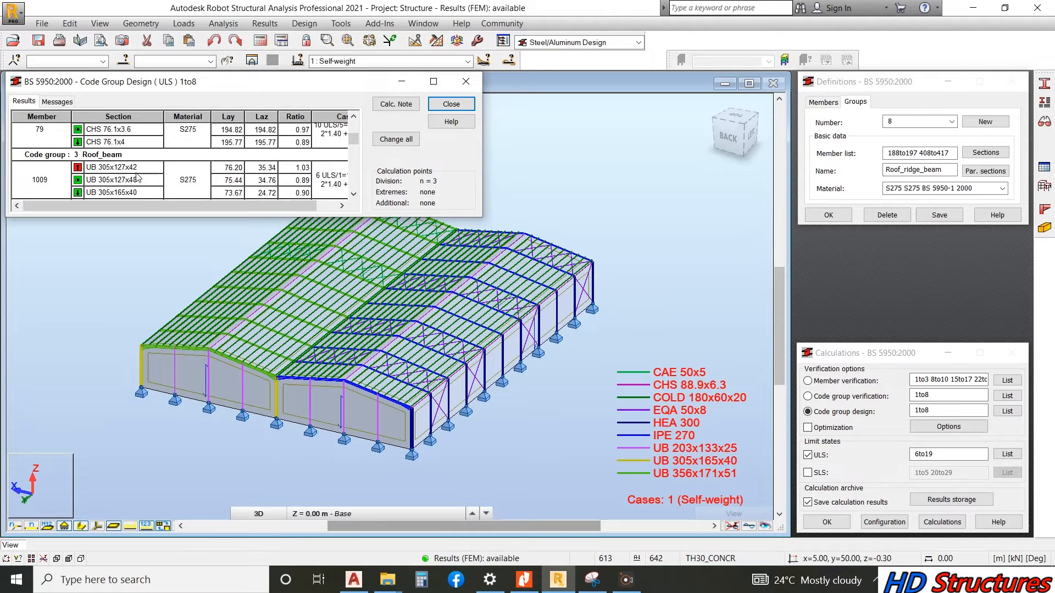
{"action": "scroll", "coordinate": [142, 194], "scroll_direction": "down", "scroll_amount": 1}
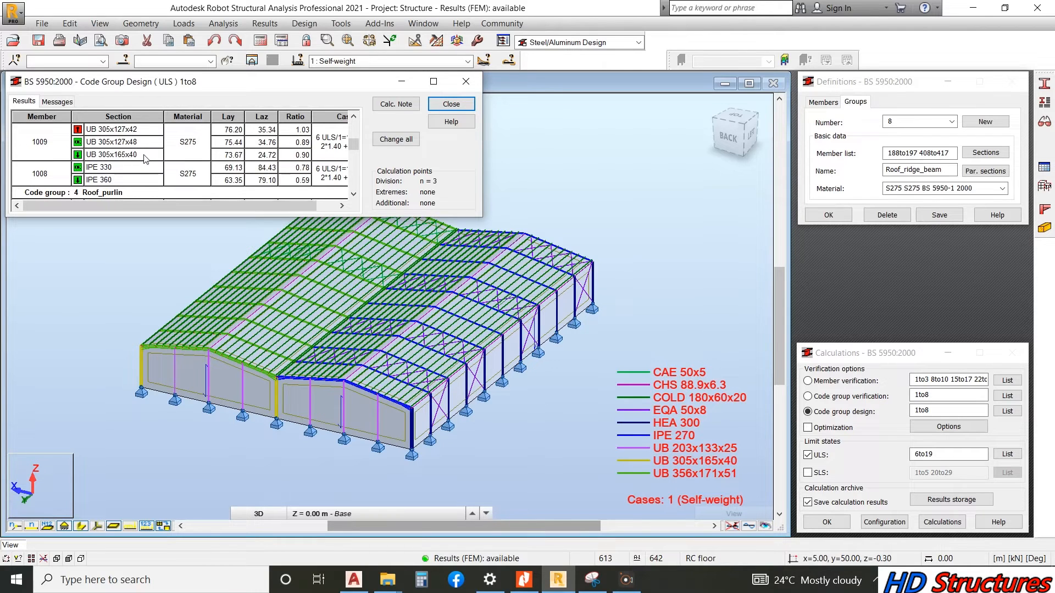
{"action": "scroll", "coordinate": [144, 171], "scroll_direction": "down", "scroll_amount": 5}
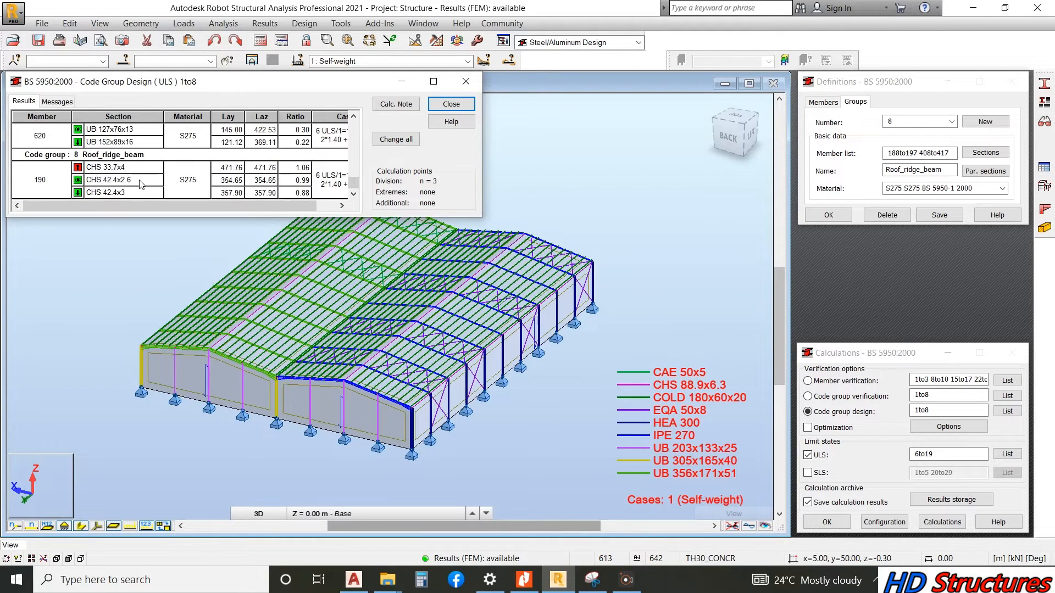
{"action": "scroll", "coordinate": [141, 183], "scroll_direction": "up", "scroll_amount": 5}
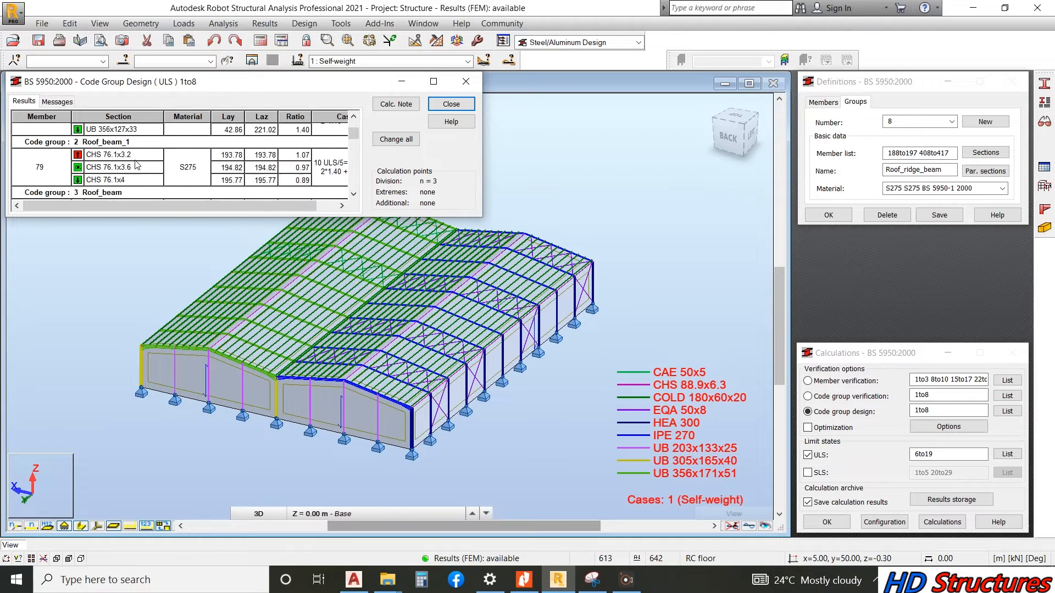
{"action": "scroll", "coordinate": [137, 160], "scroll_direction": "up", "scroll_amount": 1}
{"action": "scroll", "coordinate": [136, 162], "scroll_direction": "down", "scroll_amount": 1}
{"action": "scroll", "coordinate": [137, 167], "scroll_direction": "down", "scroll_amount": 1}
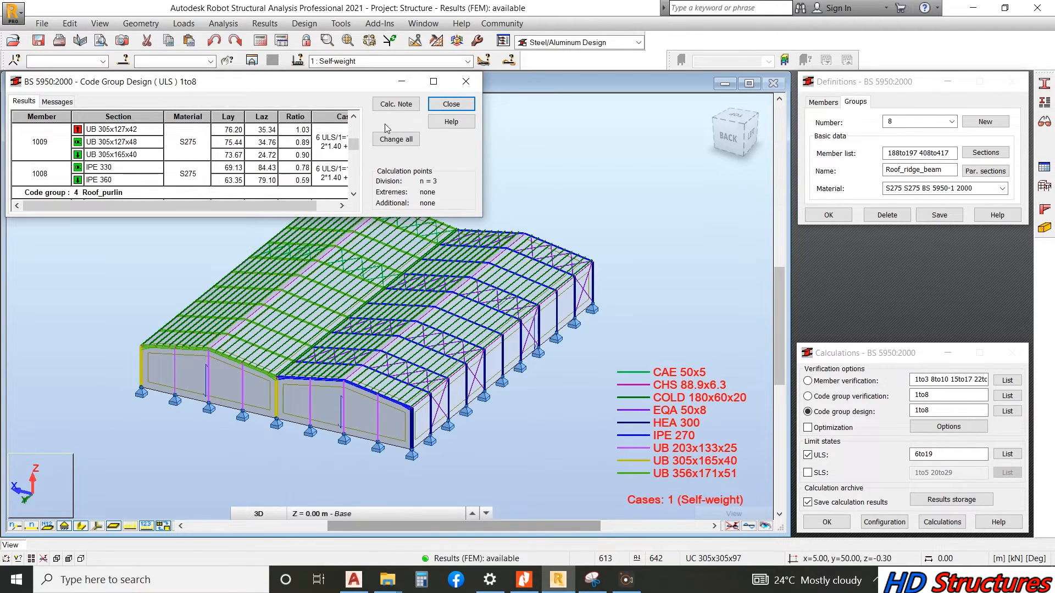
{"action": "left_click", "coordinate": [379, 142]}
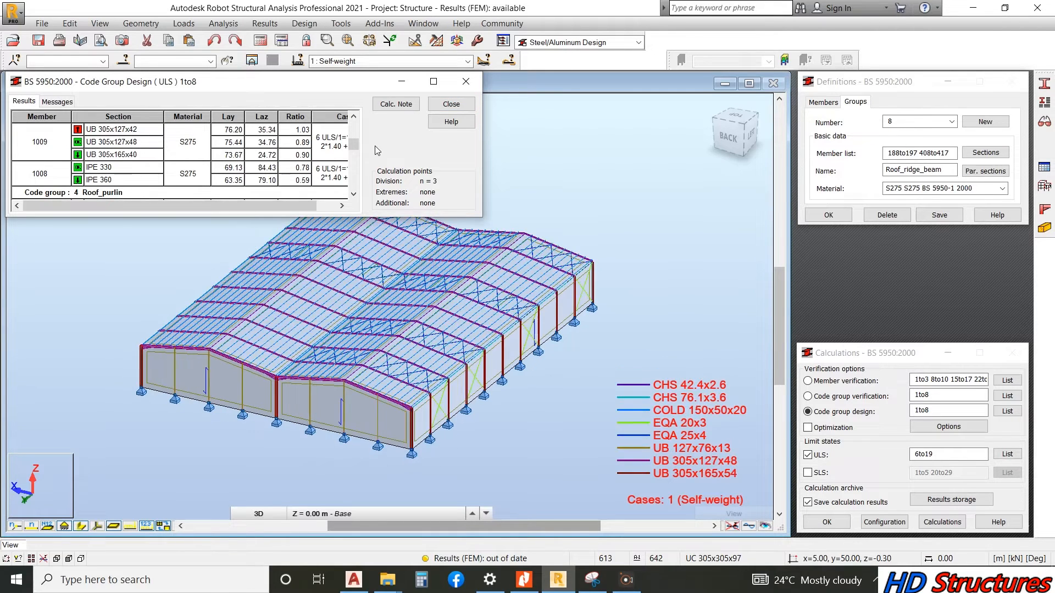
- Inspect the columns, roof beams, purlins and bracing in the 3D model for their newly assigned sections
{"action": "scroll", "coordinate": [315, 415], "scroll_direction": "up", "scroll_amount": 3}
{"action": "scroll", "coordinate": [285, 407], "scroll_direction": "up", "scroll_amount": 4}
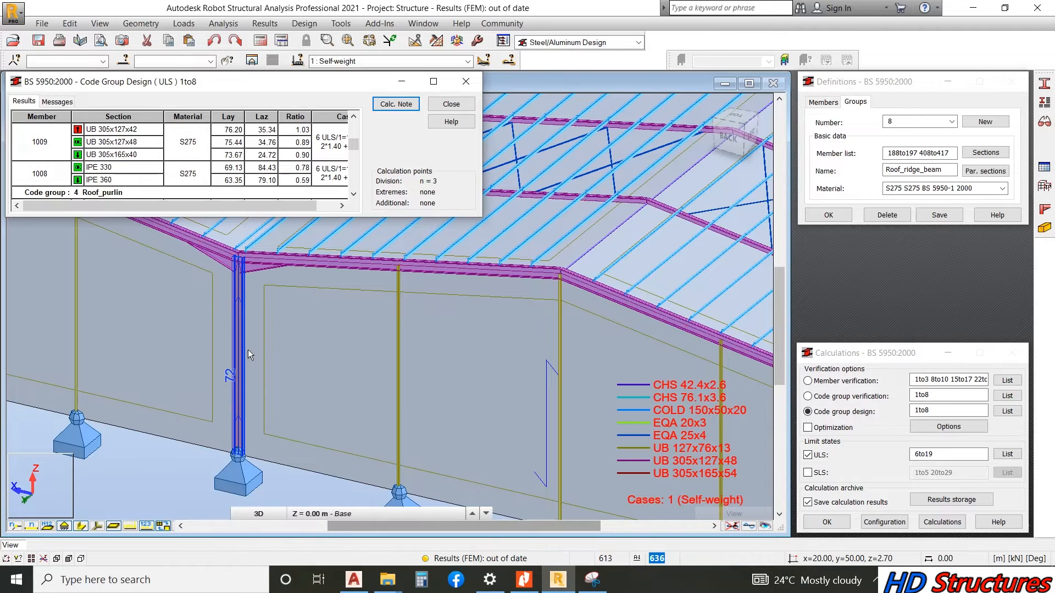
{"action": "scroll", "coordinate": [248, 350], "scroll_direction": "down", "scroll_amount": 1}
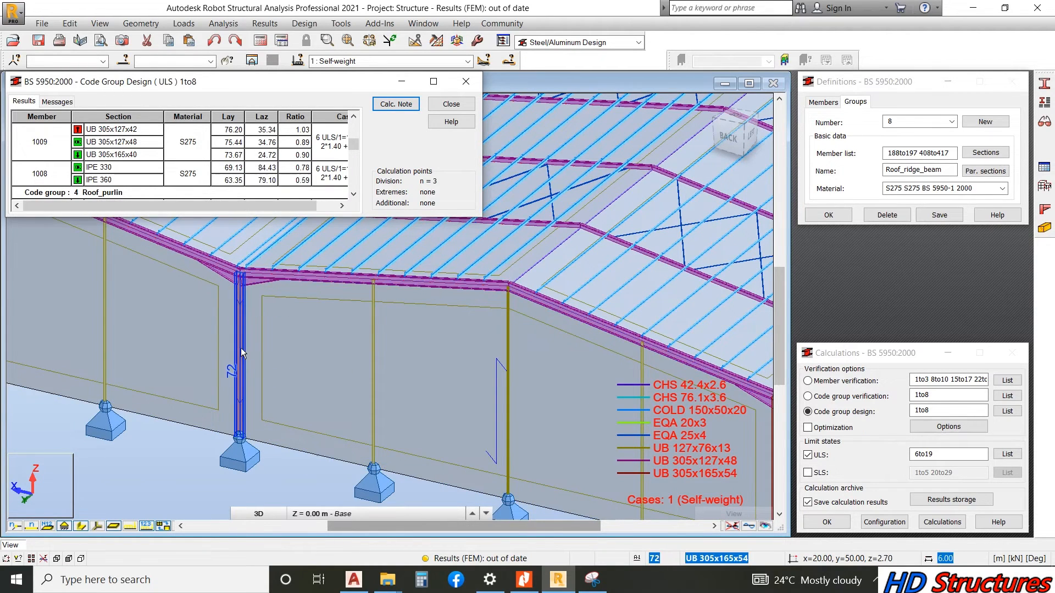
{"action": "scroll", "coordinate": [242, 341], "scroll_direction": "down", "scroll_amount": 3}
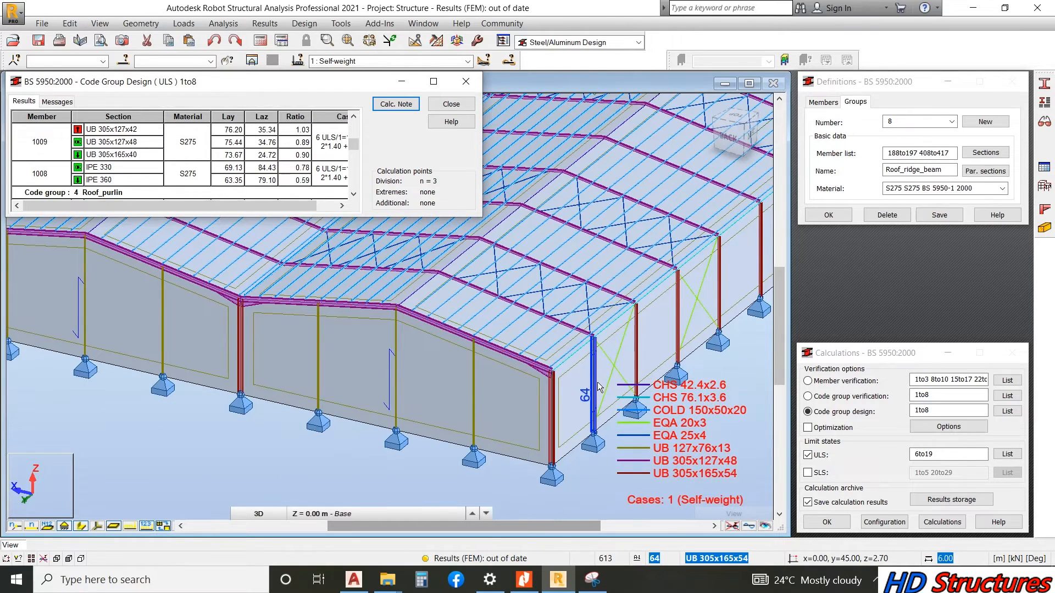
{"action": "scroll", "coordinate": [599, 387], "scroll_direction": "down", "scroll_amount": 5}
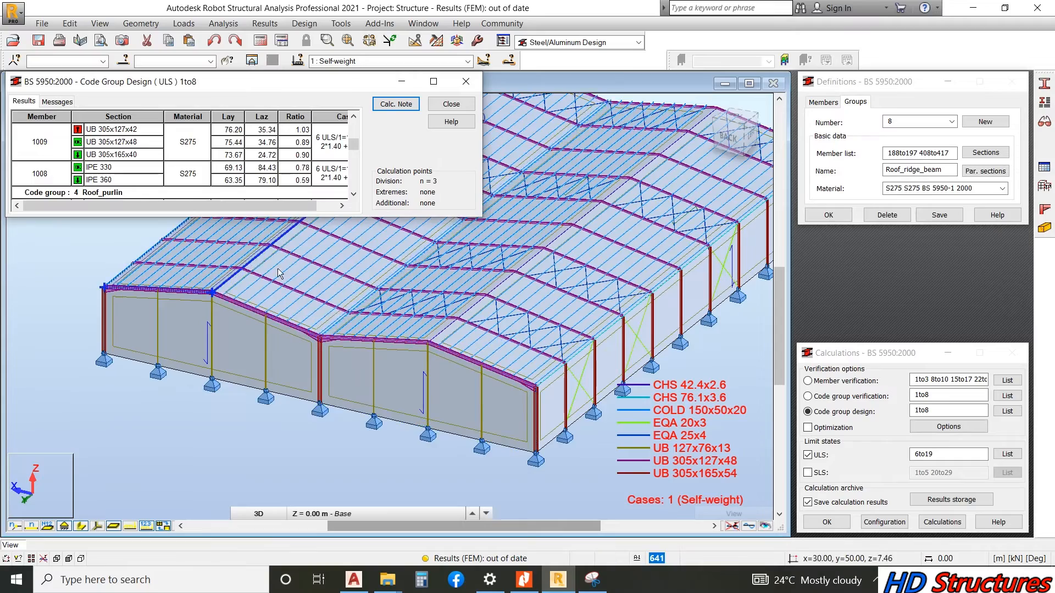
{"action": "scroll", "coordinate": [743, 328], "scroll_direction": "up", "scroll_amount": 5}
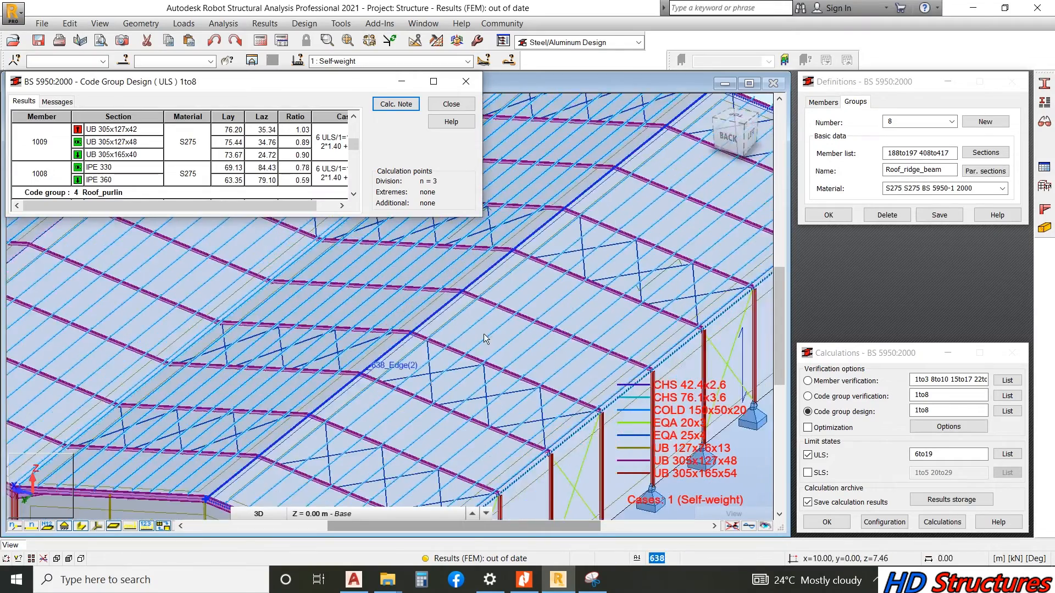
{"action": "scroll", "coordinate": [743, 327], "scroll_direction": "up", "scroll_amount": 1}
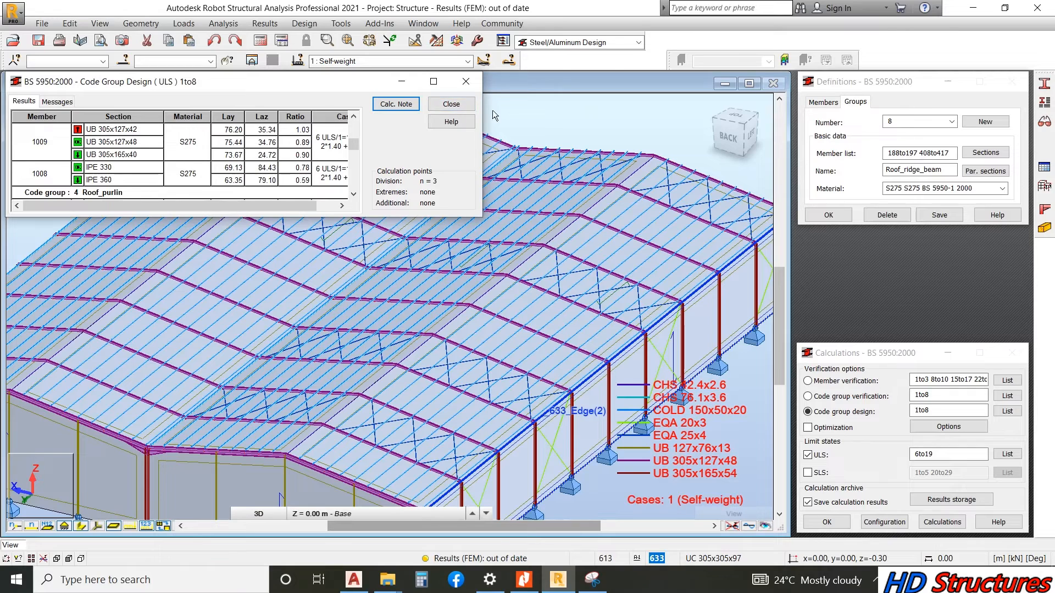
{"action": "scroll", "coordinate": [489, 374], "scroll_direction": "down", "scroll_amount": 1}
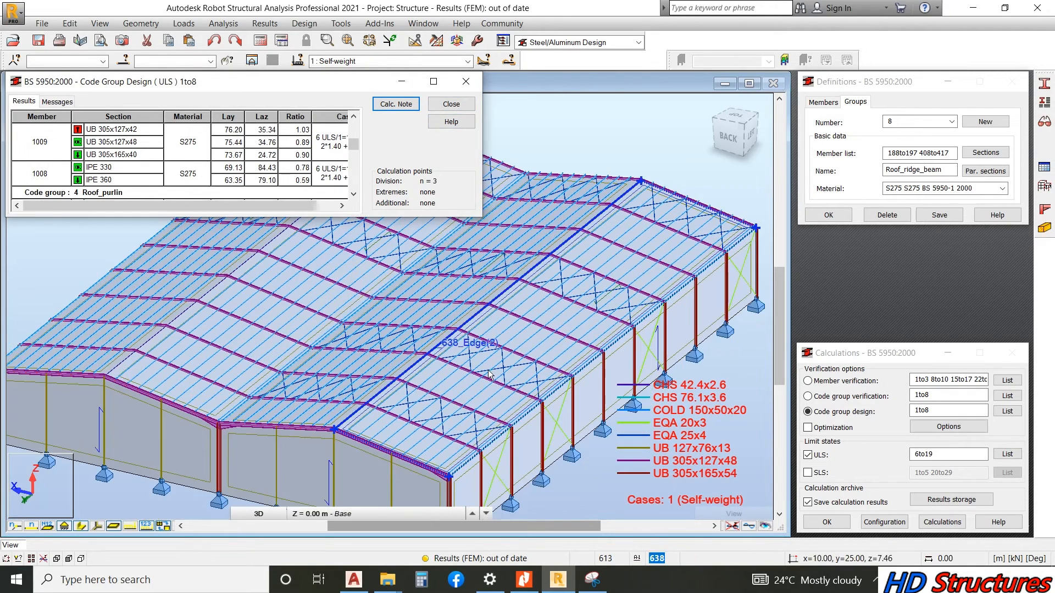
- Generate a full calculation note for code groups 1to8 and read through the steel design checks
{"action": "left_click", "coordinate": [394, 104]}
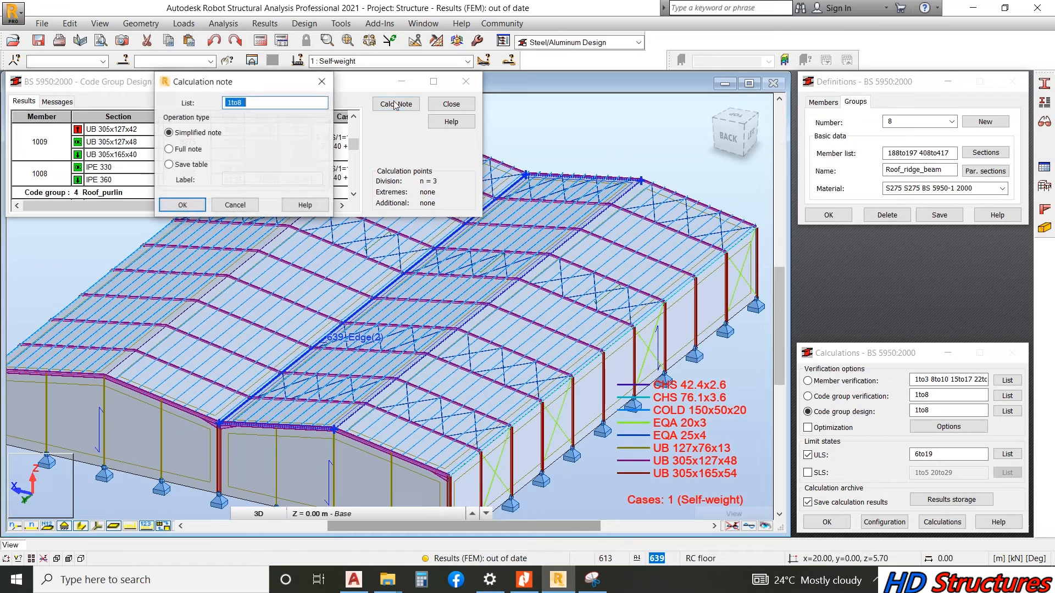
{"action": "left_click", "coordinate": [170, 149]}
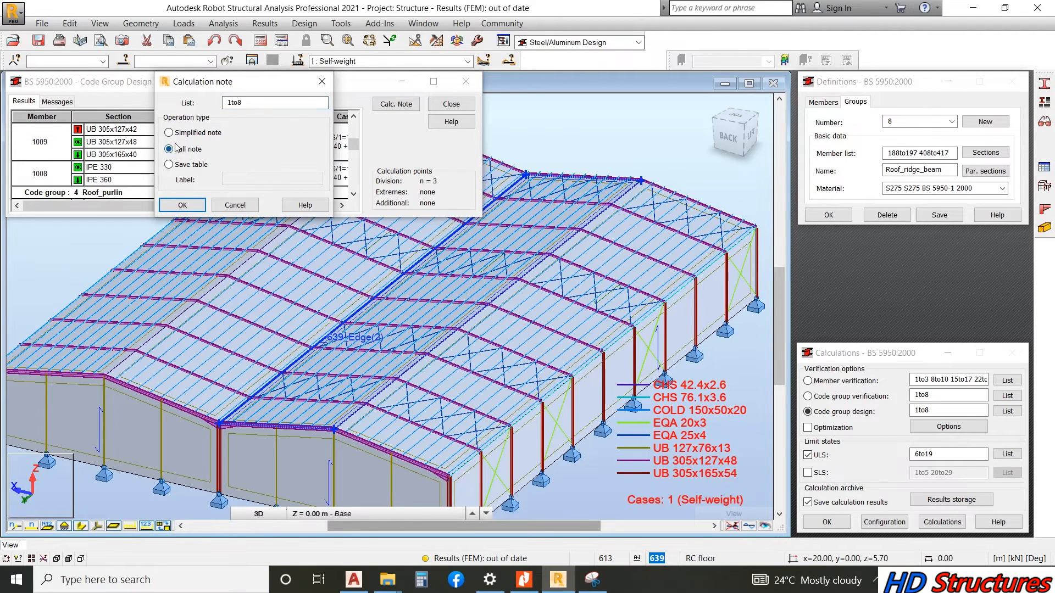
{"action": "left_click", "coordinate": [191, 206]}
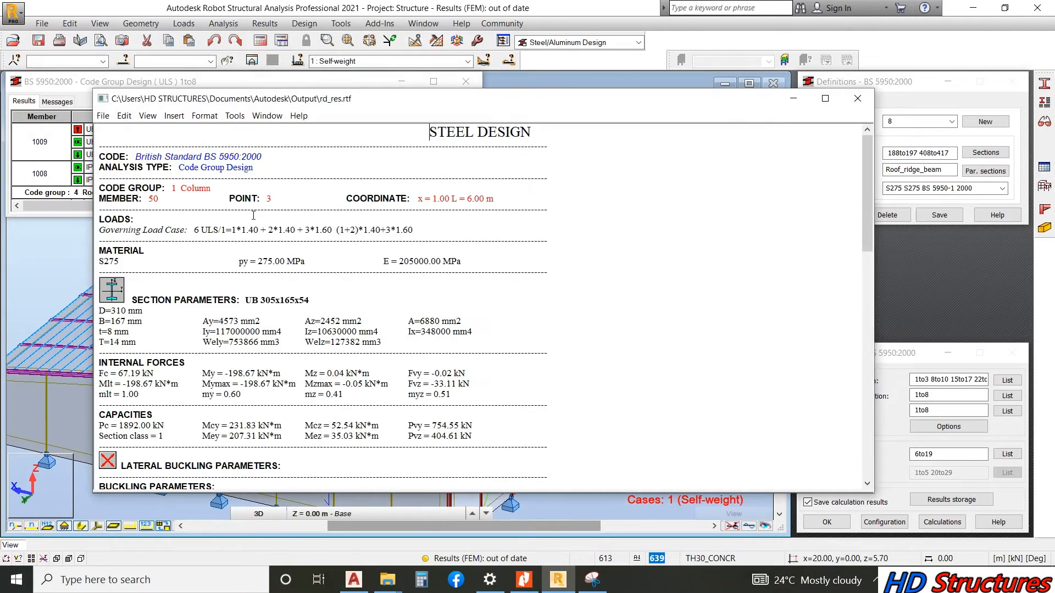
{"action": "scroll", "coordinate": [326, 250], "scroll_direction": "down", "scroll_amount": 15}
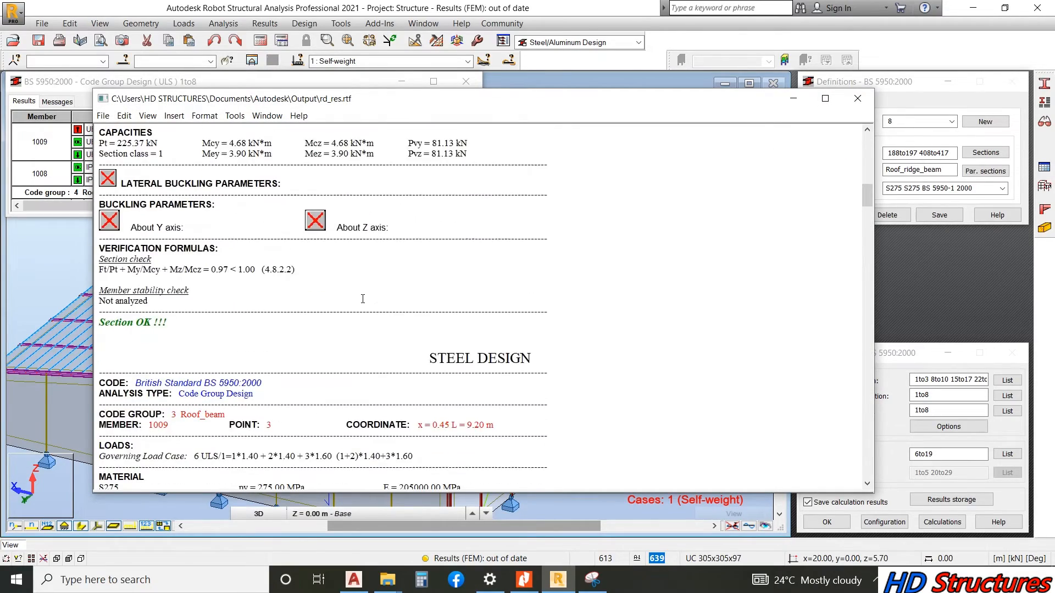
{"action": "scroll", "coordinate": [363, 301], "scroll_direction": "down", "scroll_amount": 8}
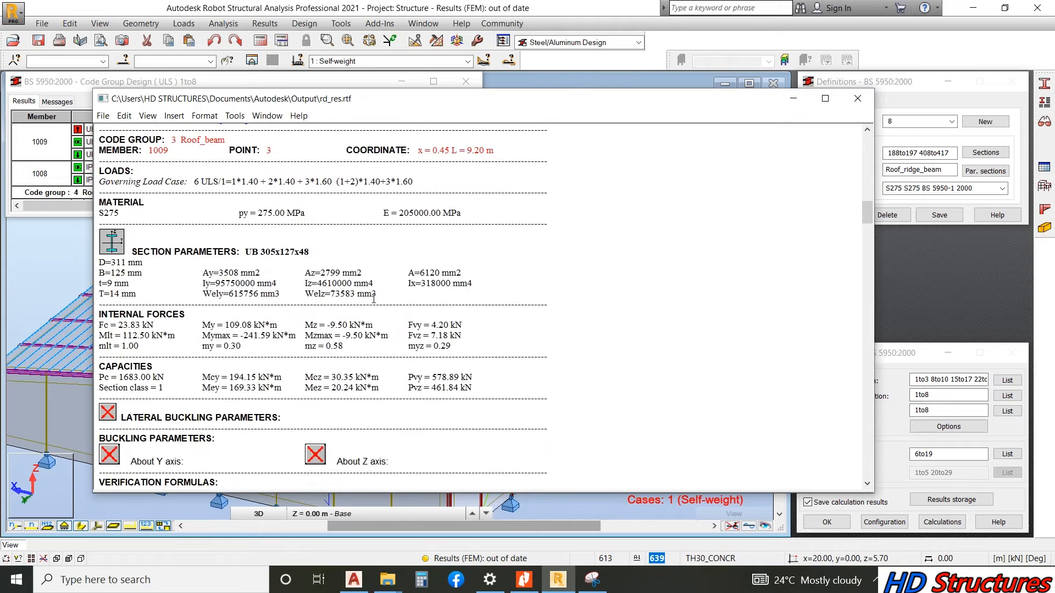
- Close the full calculation note and the code group design results to return to the 3D model
{"action": "scroll", "coordinate": [374, 299], "scroll_direction": "up", "scroll_amount": 2}
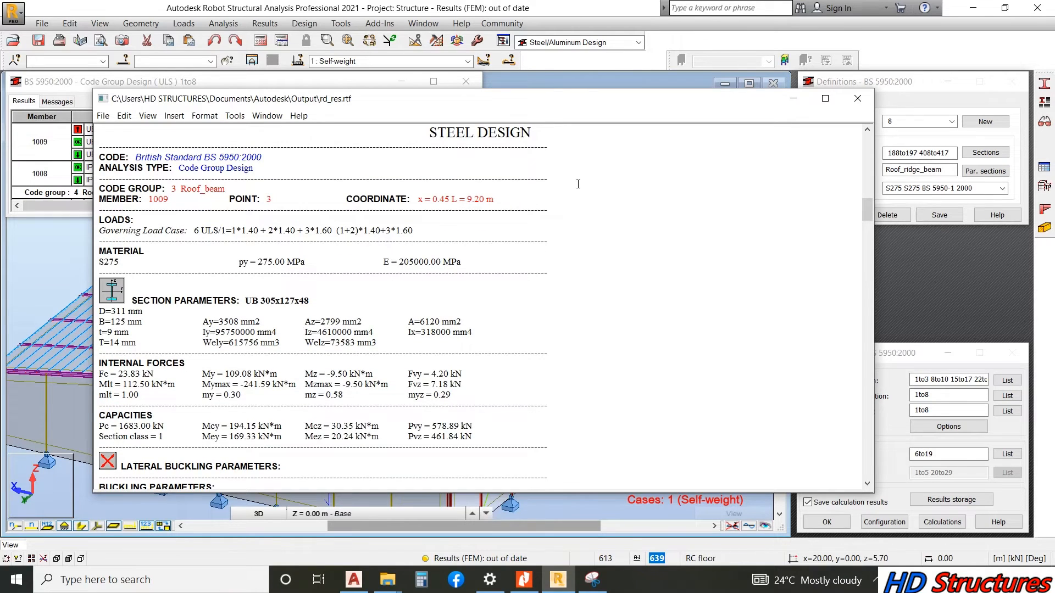
{"action": "left_click", "coordinate": [103, 115]}
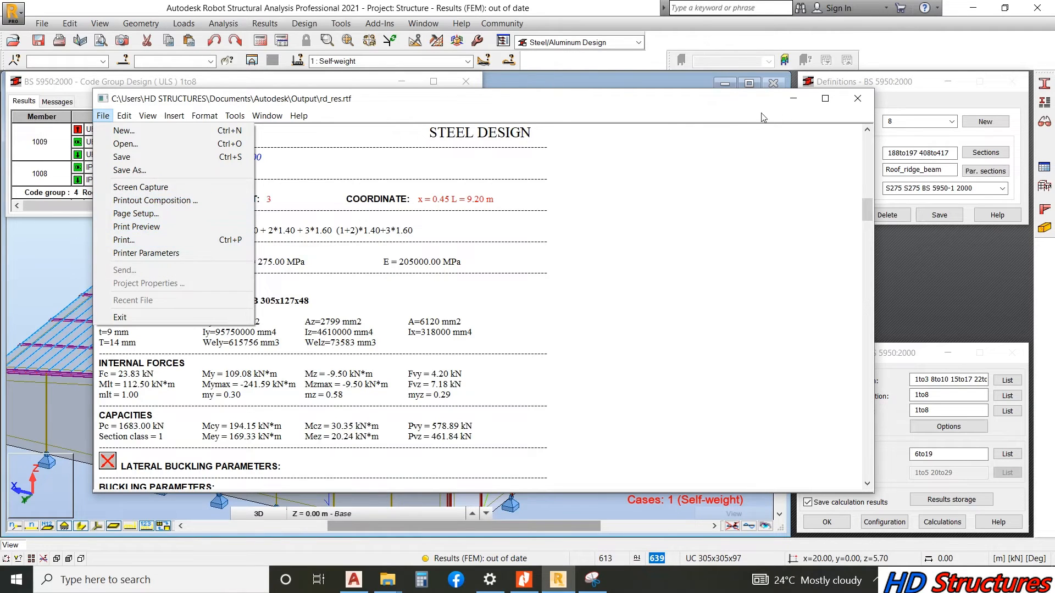
{"action": "left_click", "coordinate": [858, 98]}
{"action": "left_click", "coordinate": [858, 98]}
{"action": "left_click", "coordinate": [411, 105]}
{"action": "left_click", "coordinate": [74, 190]}
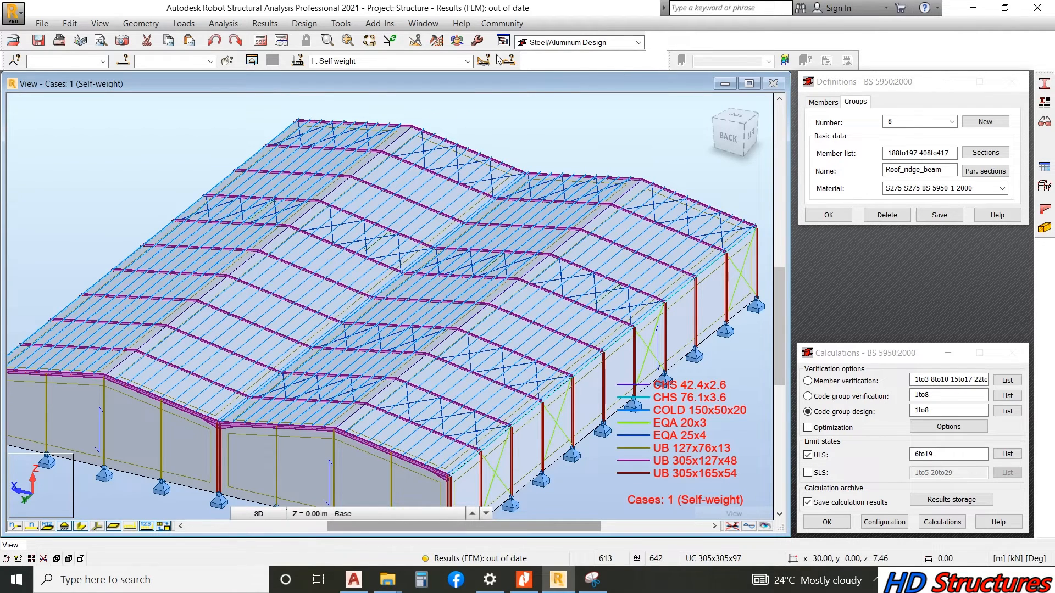
- Switch to the steel Connections layout and show the structure model in it
{"action": "left_click", "coordinate": [626, 42]}
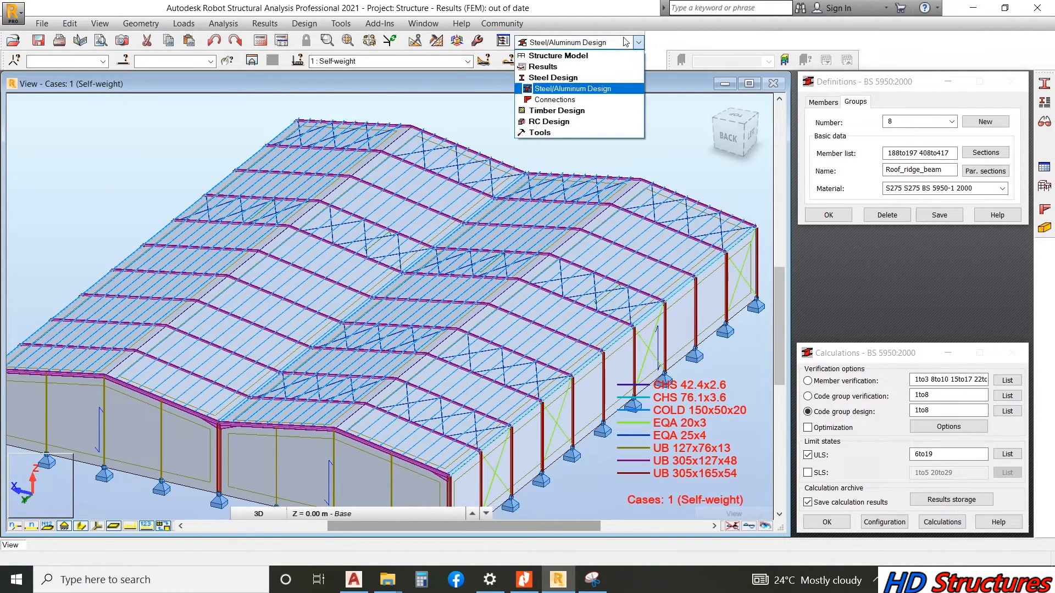
{"action": "left_click", "coordinate": [571, 99]}
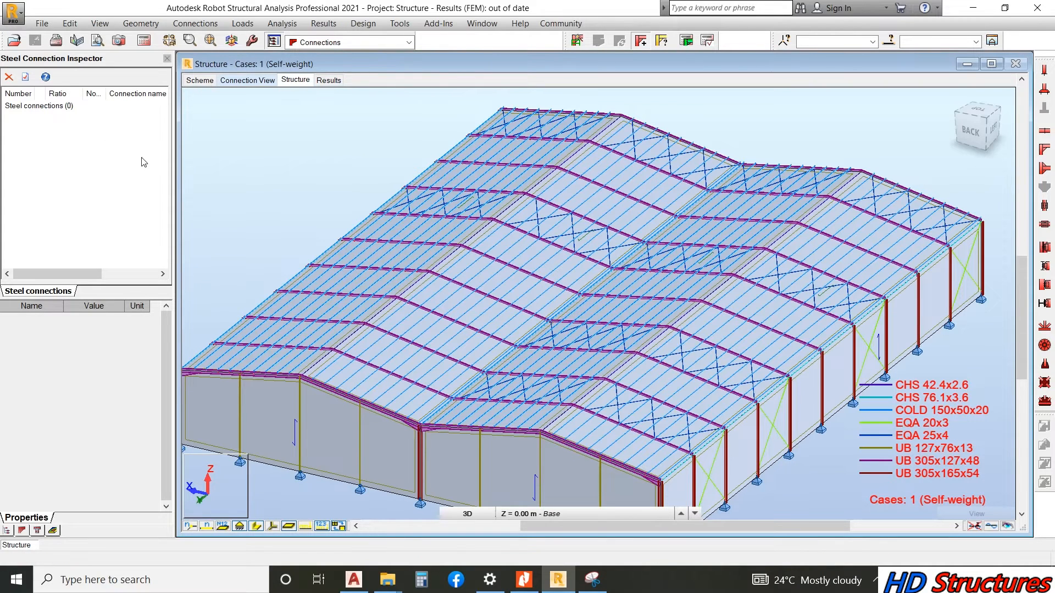
{"action": "left_click", "coordinate": [251, 81]}
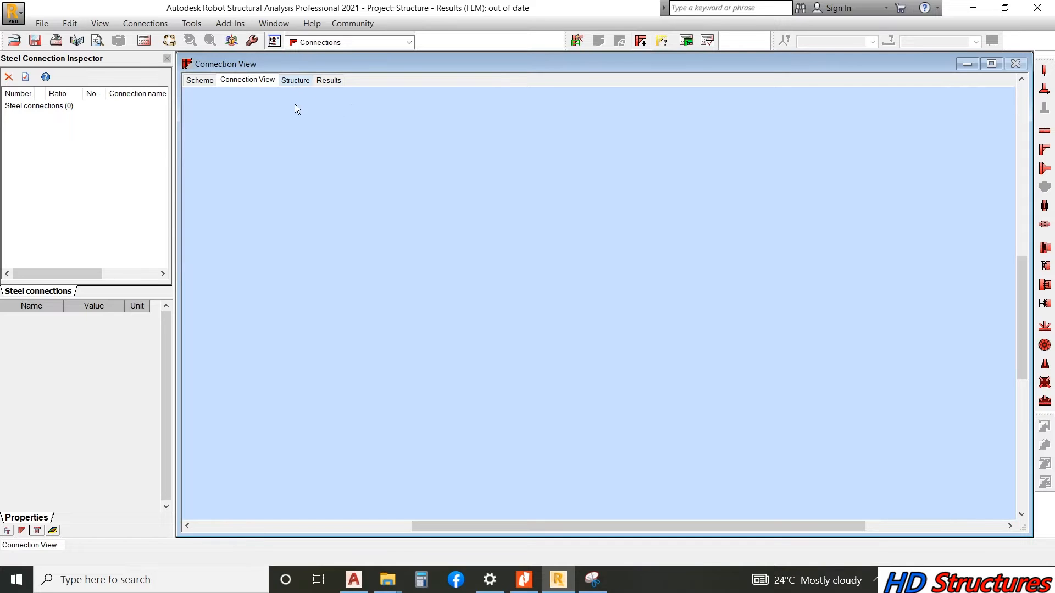
{"action": "left_click", "coordinate": [296, 80]}
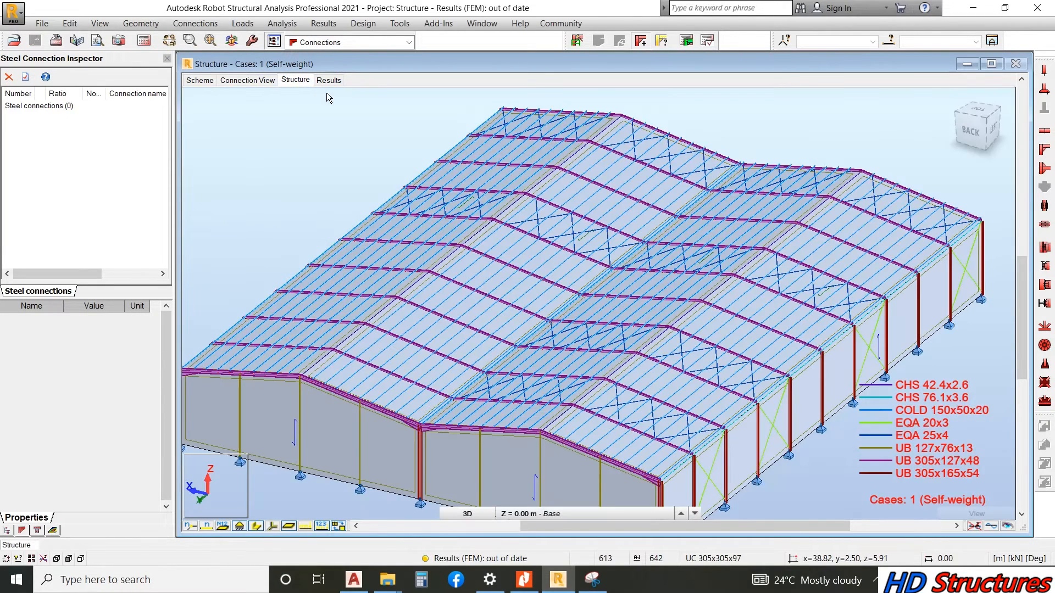
- Hide the panel interiors in the structure view while keeping the section shapes displayed
{"action": "left_click", "coordinate": [259, 526]}
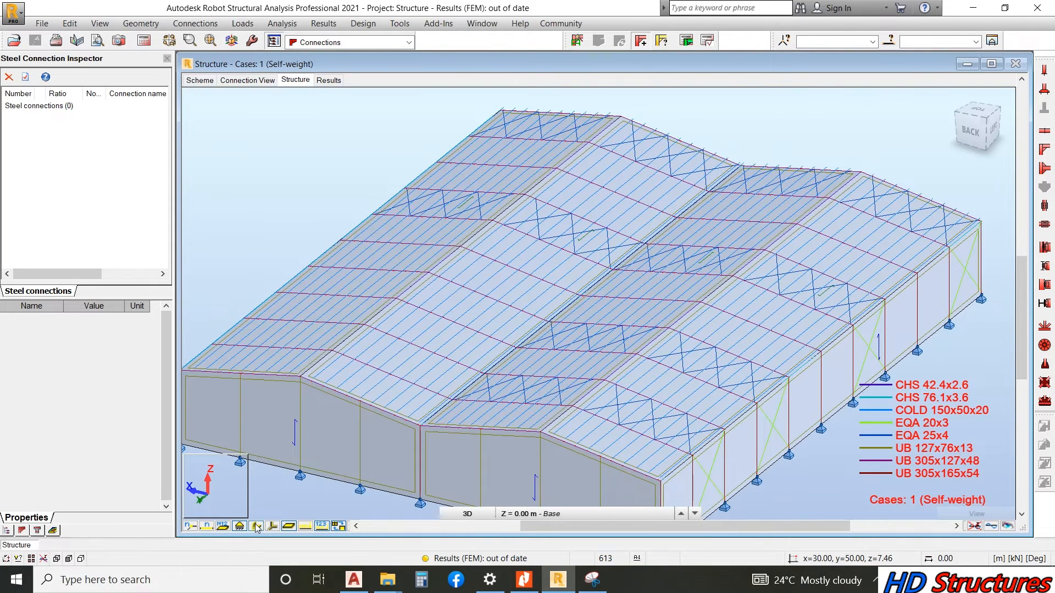
{"action": "left_click", "coordinate": [309, 528]}
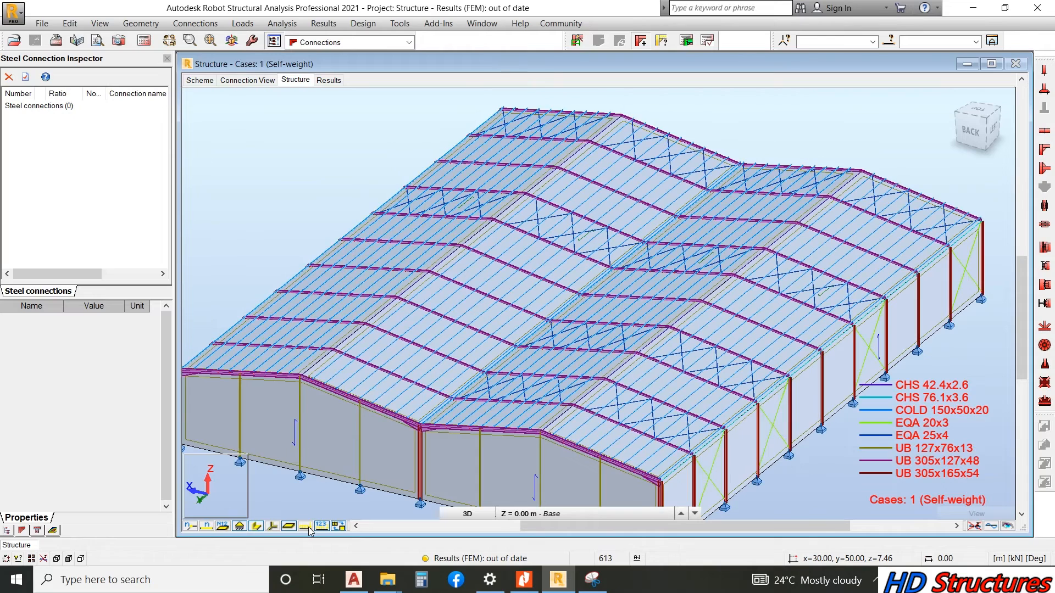
{"action": "left_click", "coordinate": [304, 527]}
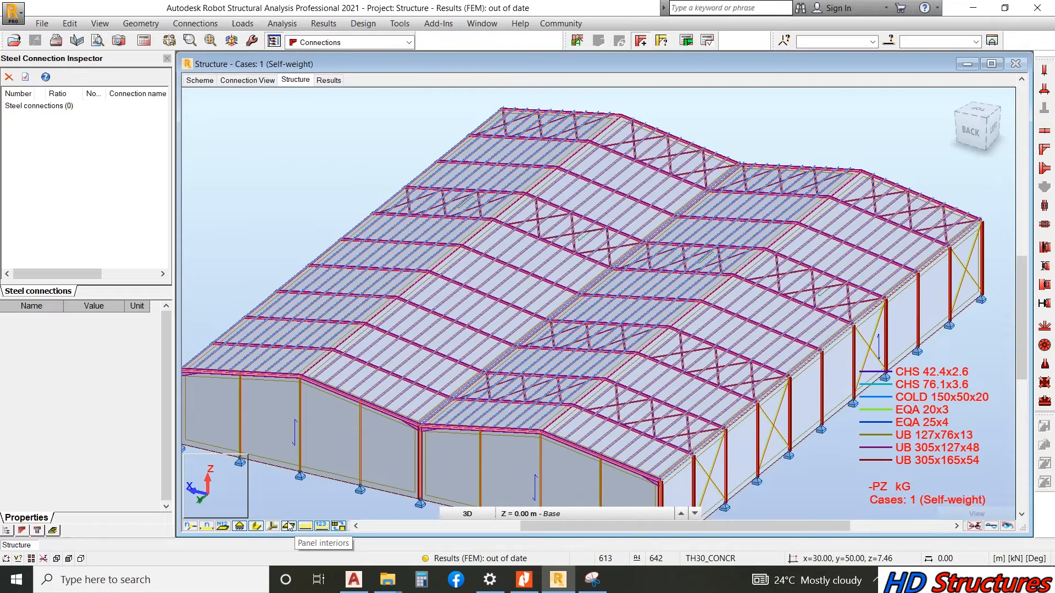
{"action": "left_click", "coordinate": [290, 528]}
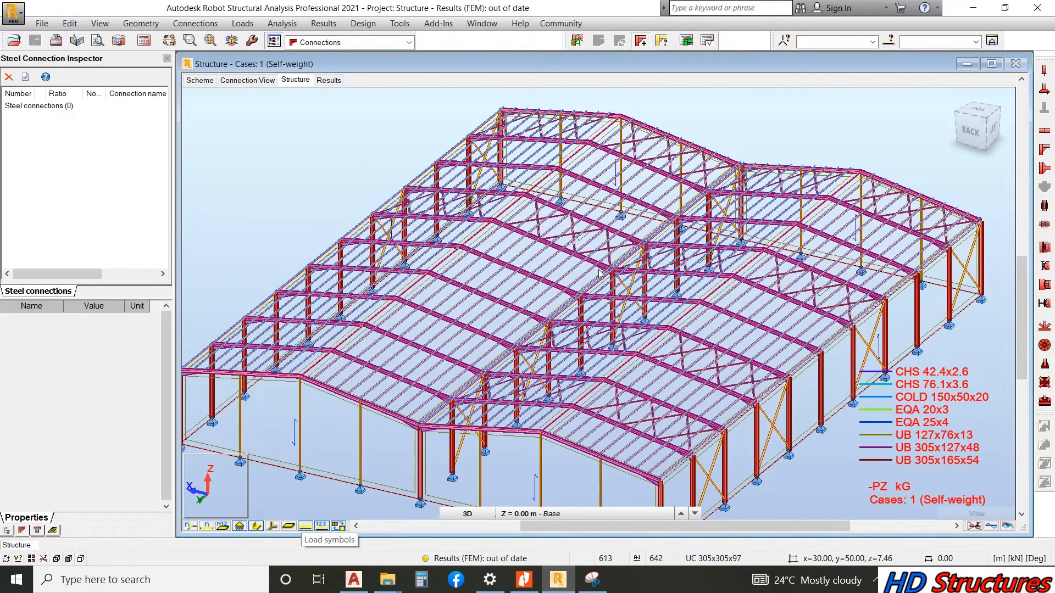
- Select roof beam 70 and column 66 at the second frame's eaves together with their joint nodes
{"action": "scroll", "coordinate": [599, 275], "scroll_direction": "up", "scroll_amount": 5}
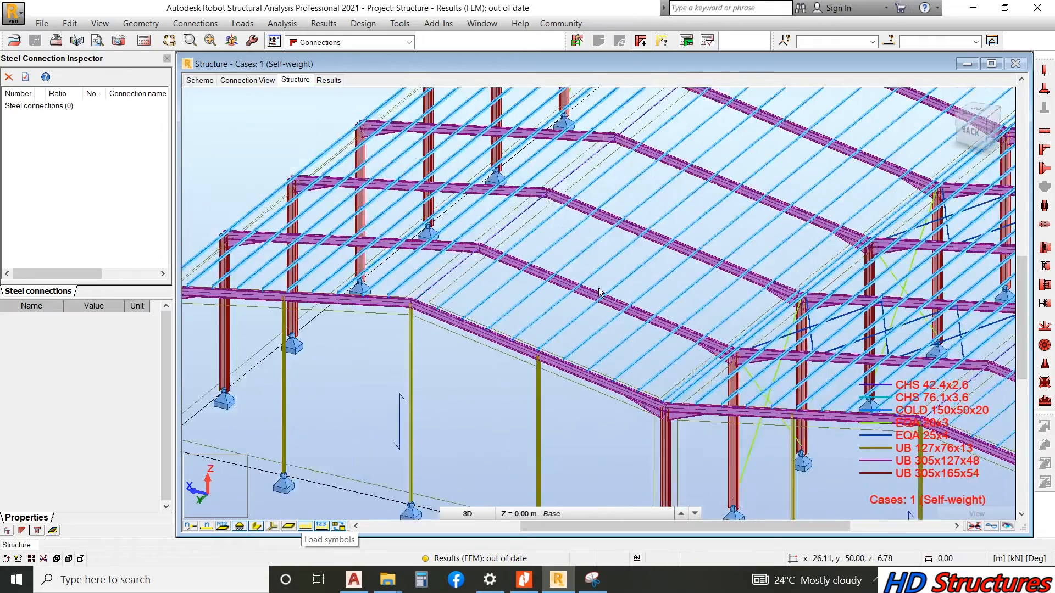
{"action": "scroll", "coordinate": [599, 292], "scroll_direction": "down", "scroll_amount": 3}
{"action": "right_click", "coordinate": [299, 177]}
{"action": "left_click", "coordinate": [333, 233]}
{"action": "left_click_drag", "start_coordinate": [333, 233], "coordinate": [340, 281]}
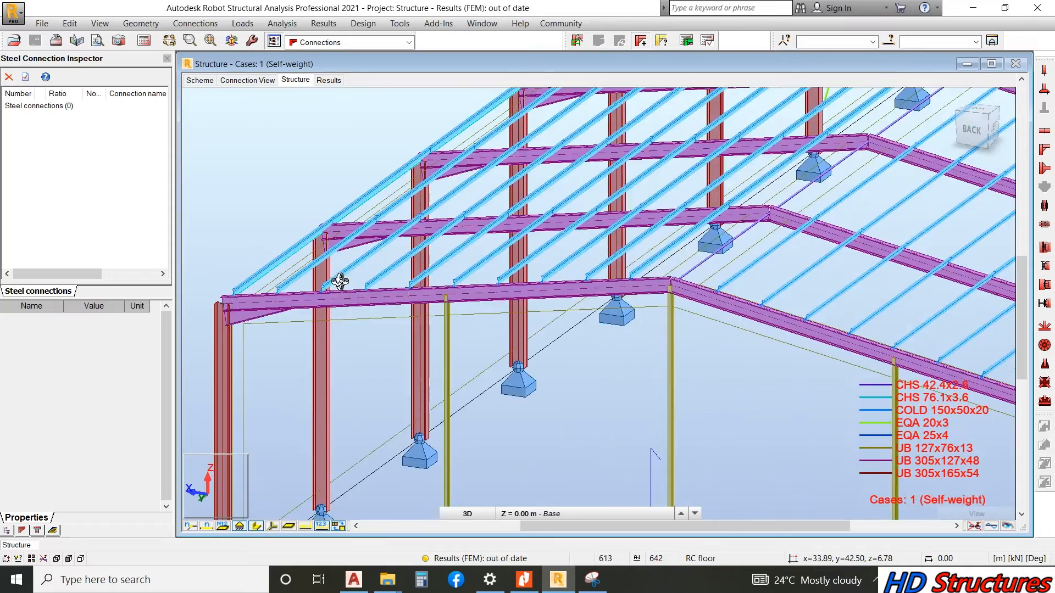
{"action": "scroll", "coordinate": [537, 295], "scroll_direction": "up", "scroll_amount": 3}
{"action": "scroll", "coordinate": [419, 235], "scroll_direction": "up", "scroll_amount": 3}
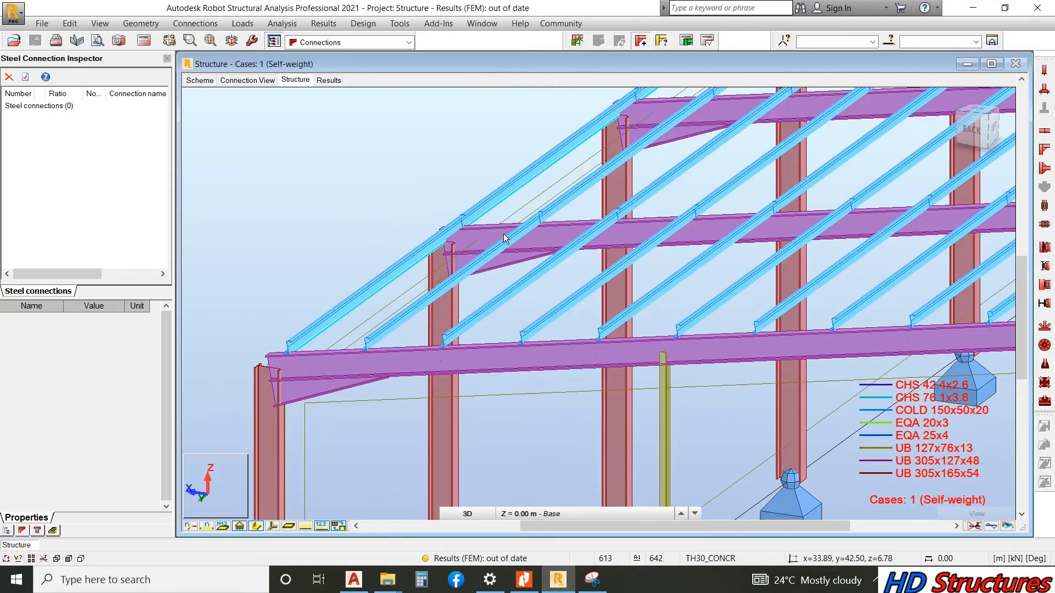
{"action": "left_click", "coordinate": [522, 249]}
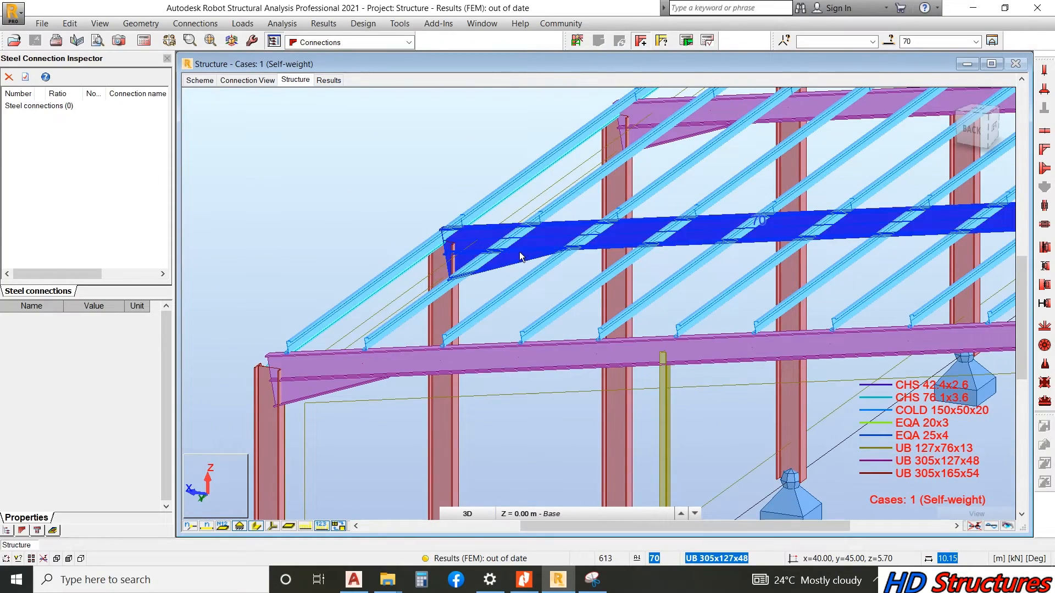
{"action": "left_click", "coordinate": [451, 301]}
{"action": "left_click_drag", "start_coordinate": [377, 157], "coordinate": [487, 282]}
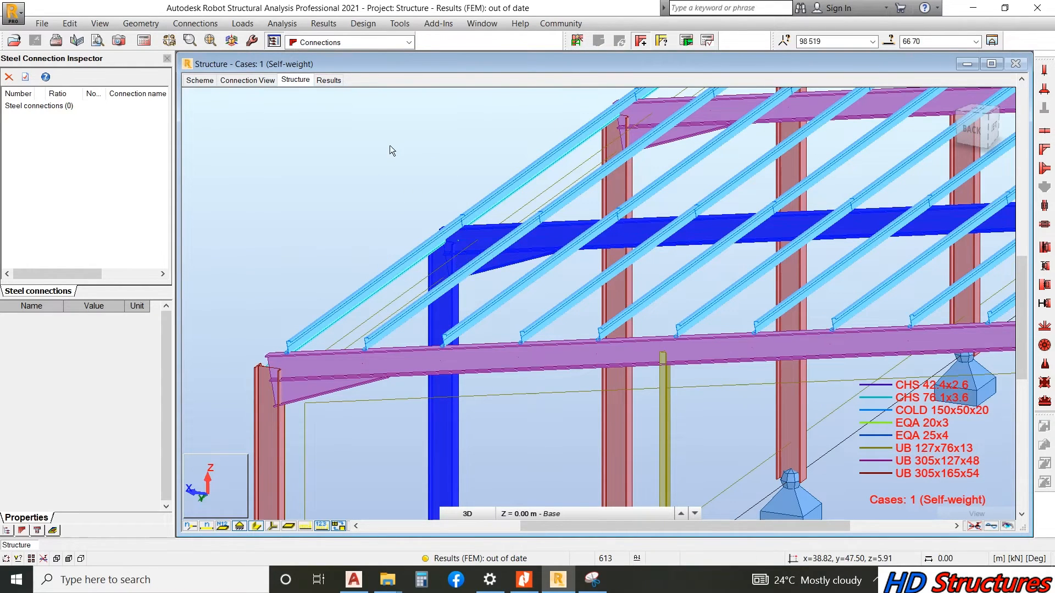
- Try to create a connection from the selected members and recalculate the structure
{"action": "left_click", "coordinate": [578, 44]}
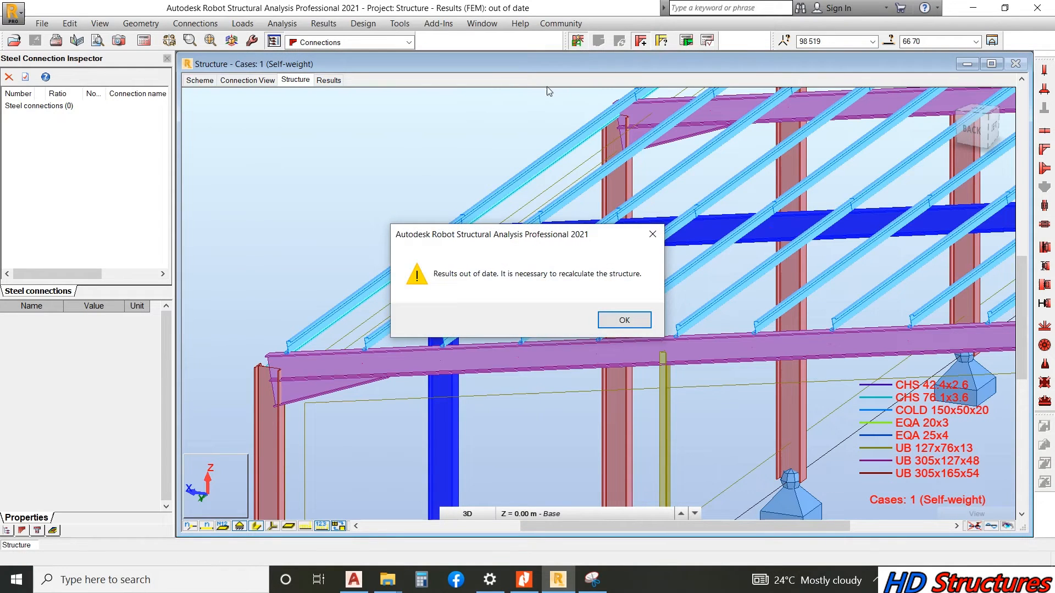
{"action": "left_click", "coordinate": [627, 323]}
{"action": "left_click", "coordinate": [162, 41]}
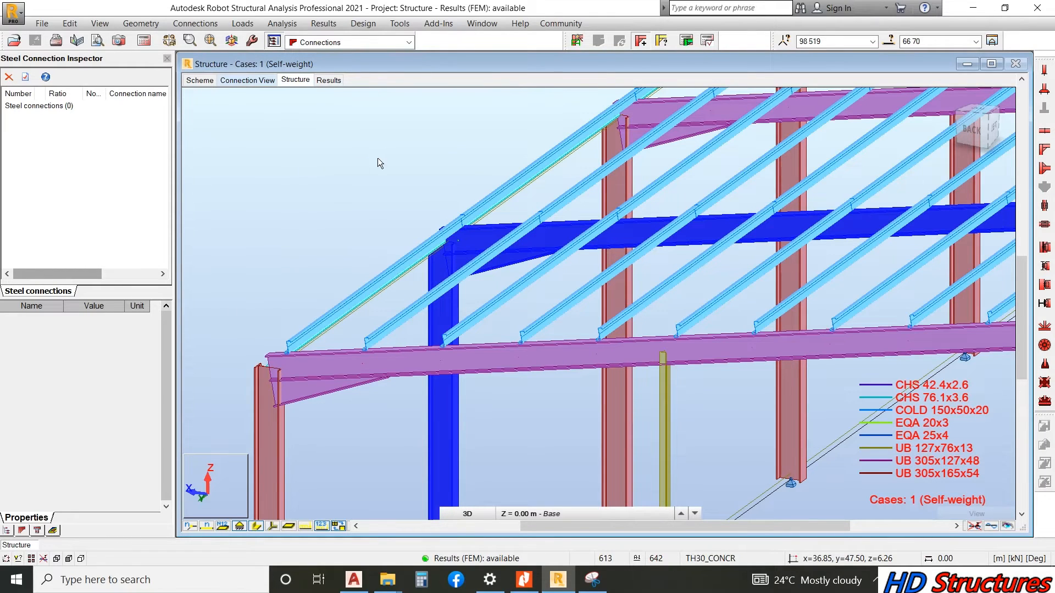
- Create connections for the selected beam and column and open the definition of the Frame Knee connection
{"action": "left_click", "coordinate": [577, 41]}
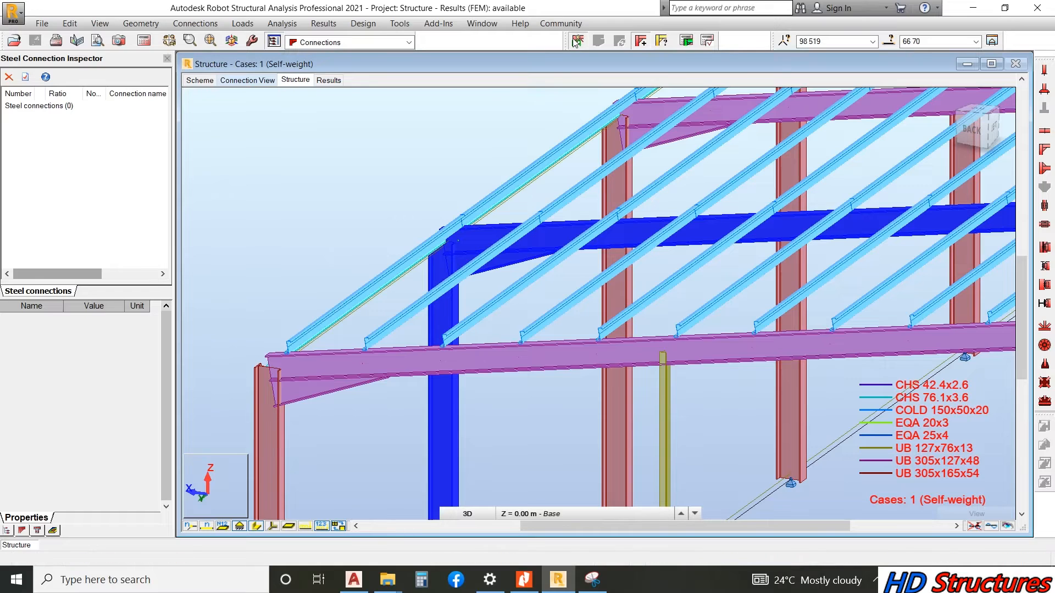
{"action": "left_click", "coordinate": [50, 117]}
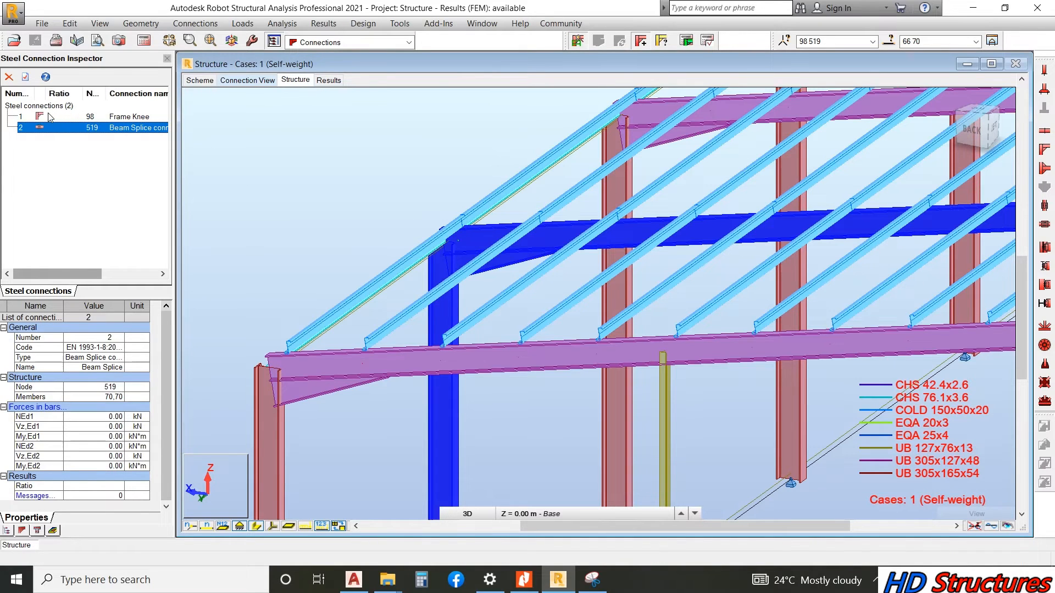
{"action": "left_click", "coordinate": [42, 120]}
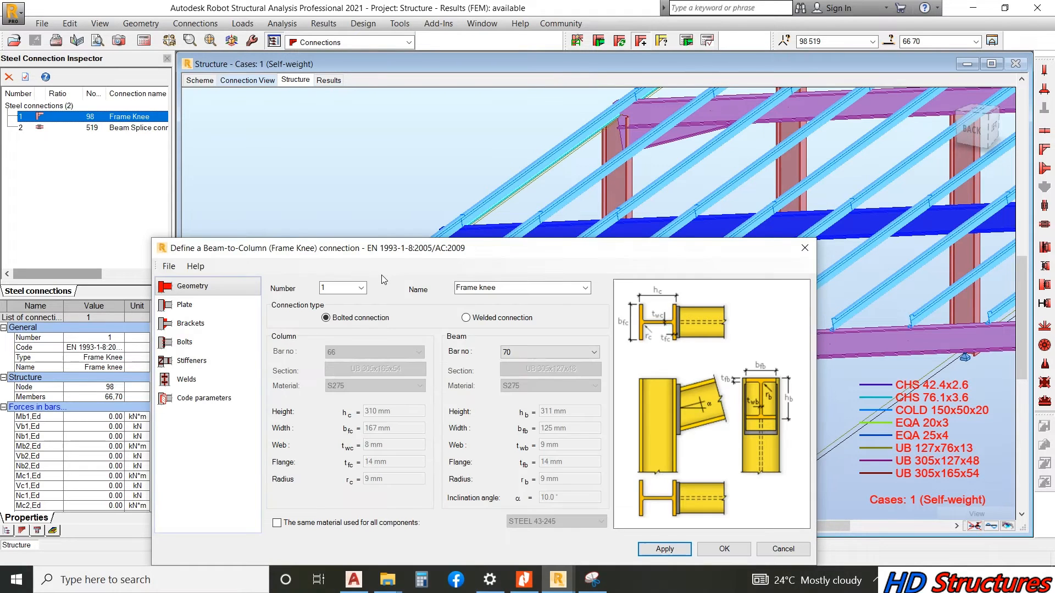
- Inspect the frame knee joint's column, haunch, end plate, bolts and stiffeners in the 3D connection view
{"action": "left_click_drag", "start_coordinate": [332, 246], "coordinate": [112, 224]}
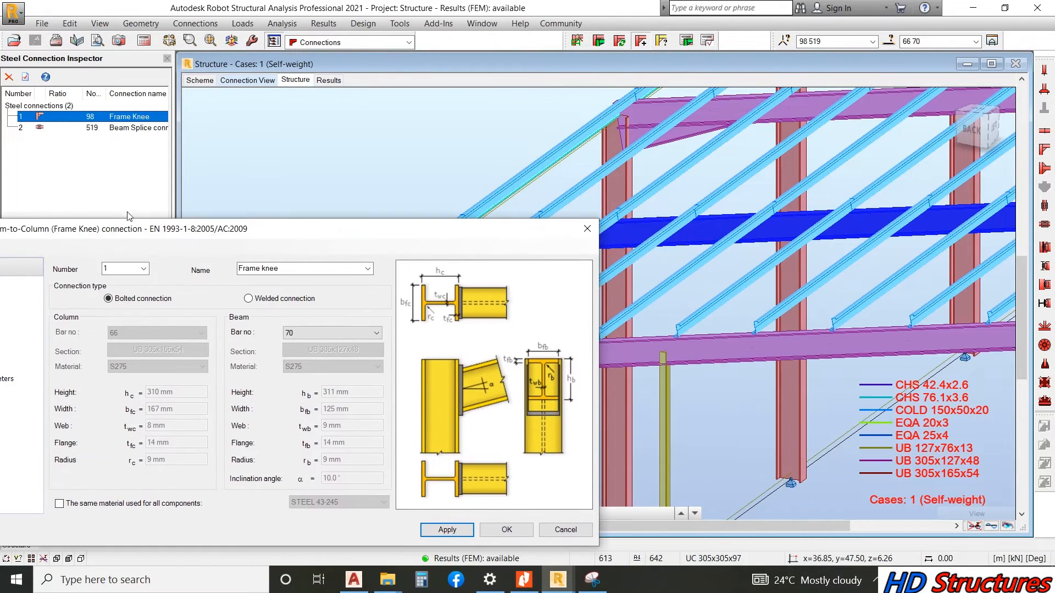
{"action": "left_click", "coordinate": [242, 82]}
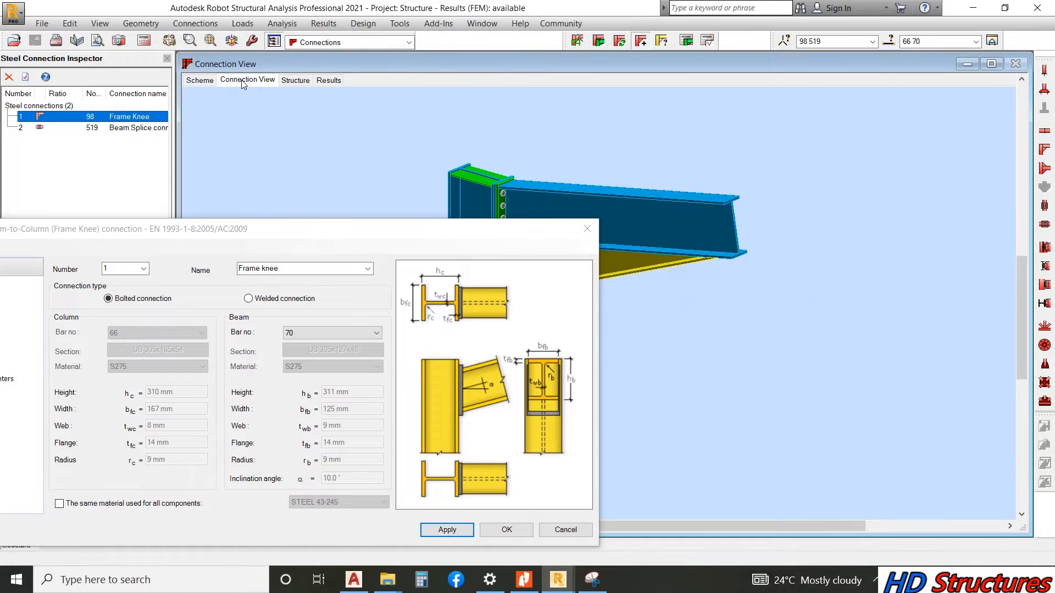
{"action": "middle_click_drag", "start_coordinate": [680, 177], "coordinate": [826, 153]}
{"action": "scroll", "coordinate": [727, 165], "scroll_direction": "up", "scroll_amount": 3}
{"action": "scroll", "coordinate": [717, 137], "scroll_direction": "down", "scroll_amount": 2}
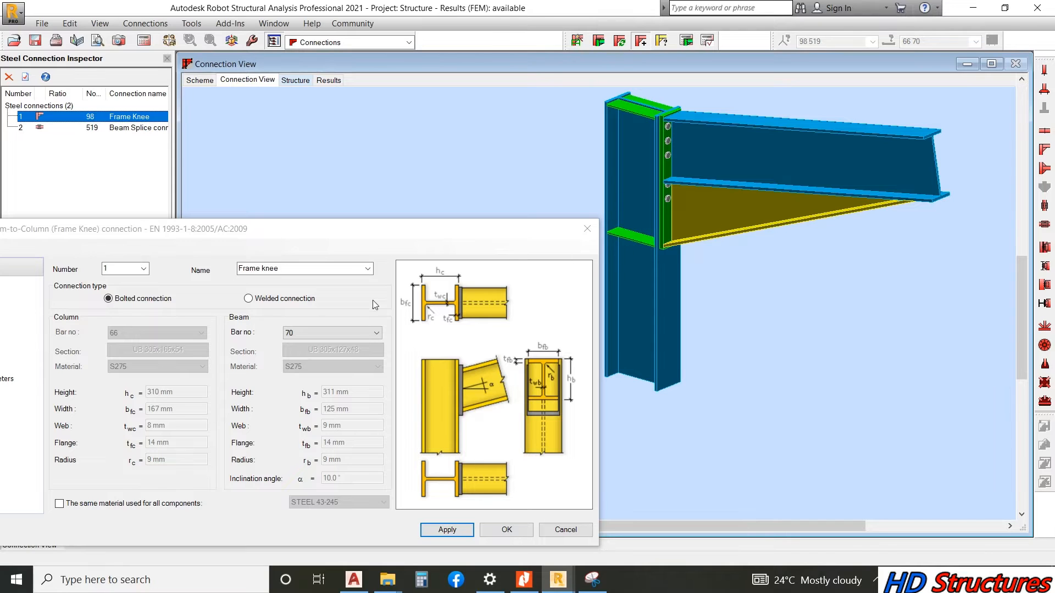
{"action": "left_click_drag", "start_coordinate": [321, 243], "coordinate": [384, 170]}
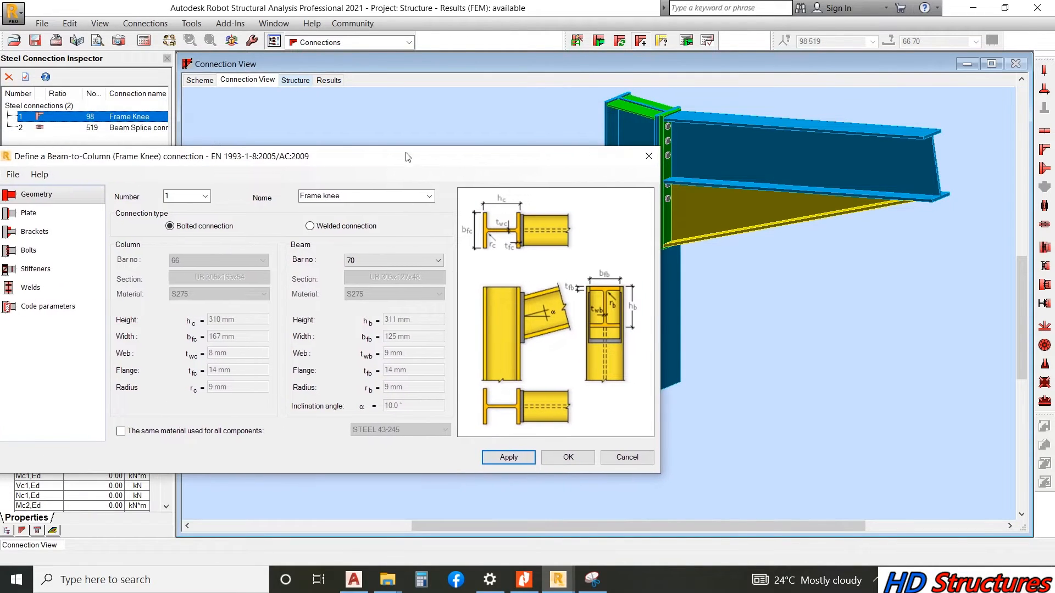
{"action": "scroll", "coordinate": [989, 211], "scroll_direction": "down", "scroll_amount": 2}
{"action": "scroll", "coordinate": [732, 124], "scroll_direction": "up", "scroll_amount": 3}
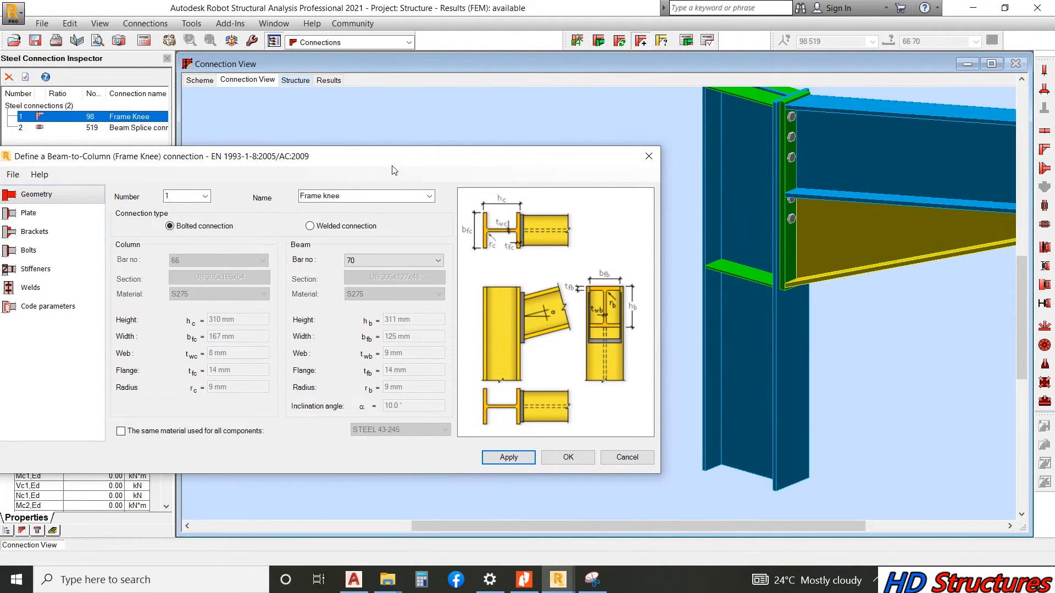
{"action": "left_click_drag", "start_coordinate": [392, 169], "coordinate": [445, 109]}
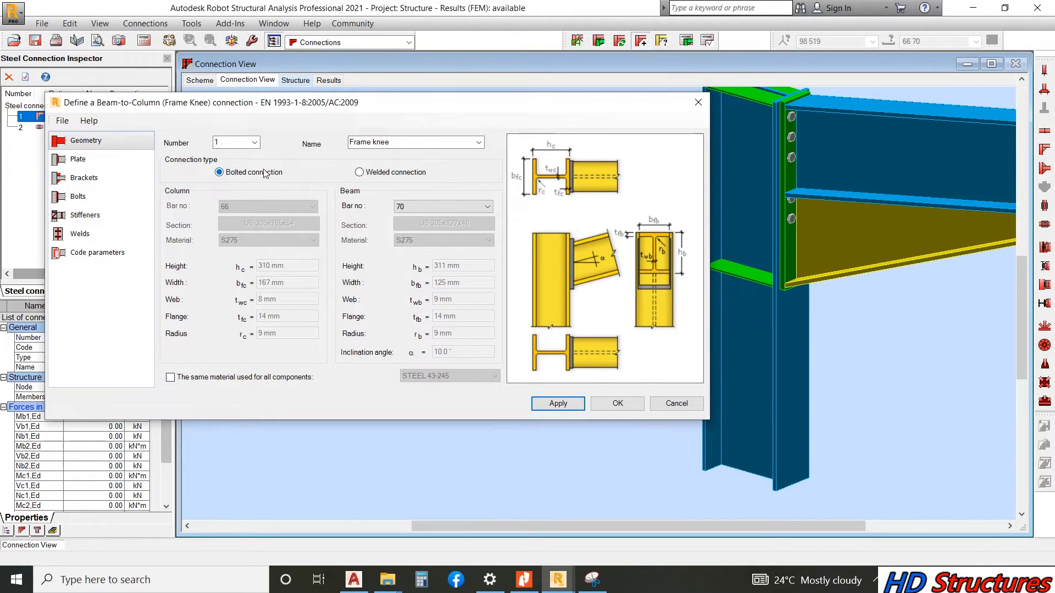
- Set the front plate material of the frame knee connection to S275
{"action": "left_click", "coordinate": [92, 160]}
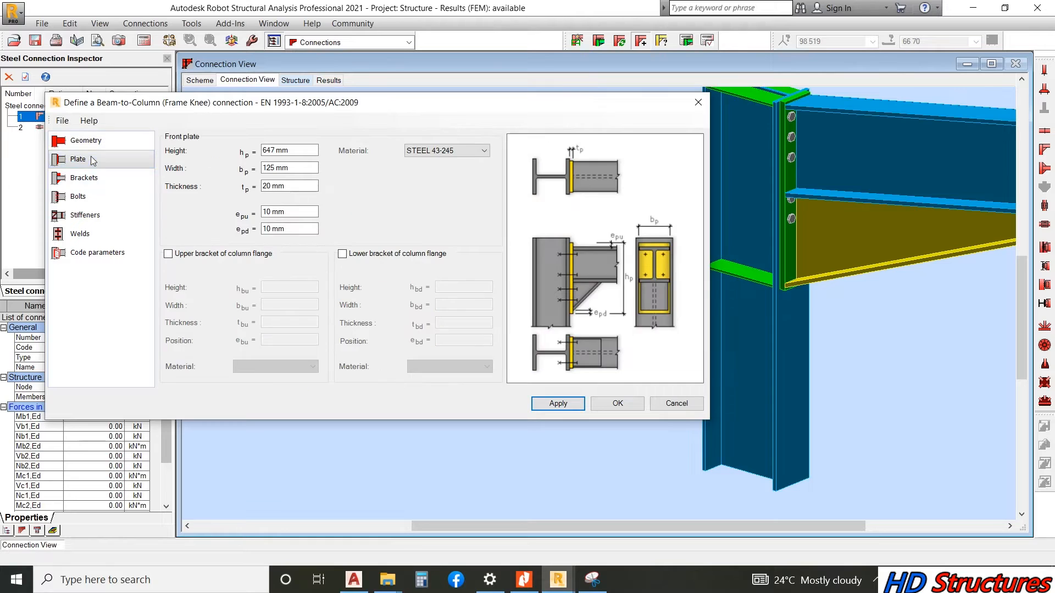
{"action": "left_click", "coordinate": [434, 151]}
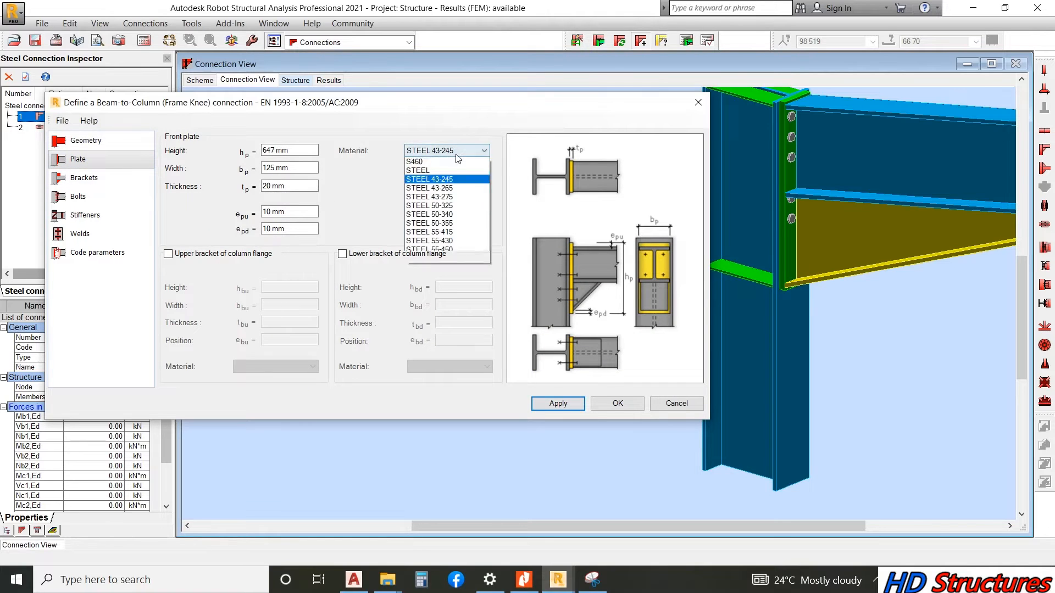
{"action": "left_click", "coordinate": [424, 162]}
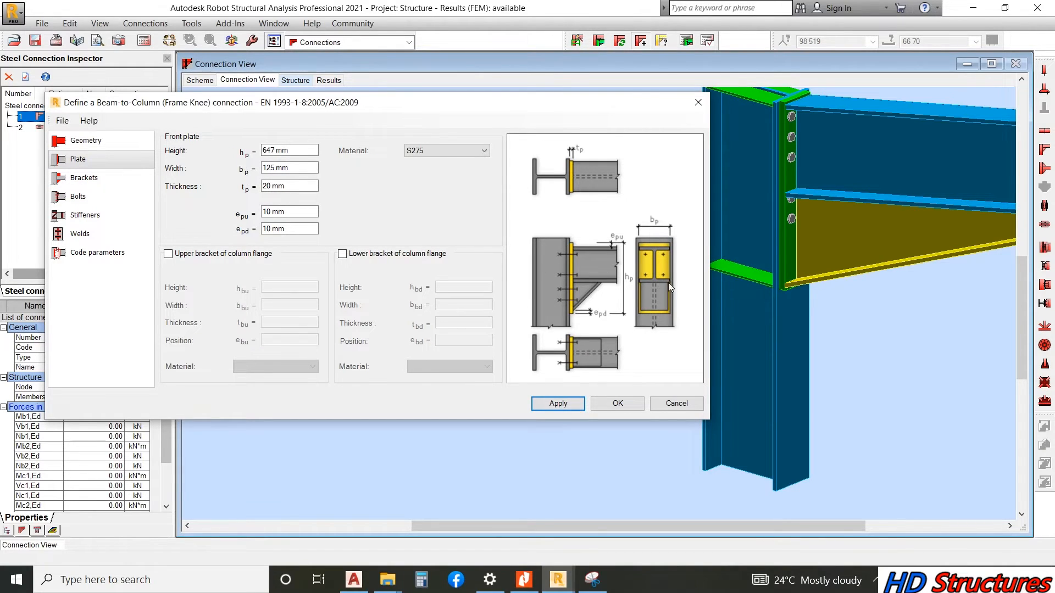
- Review the upper and lower bracket settings of the frame knee connection, including the upper bracket type options
{"action": "left_click", "coordinate": [84, 177]}
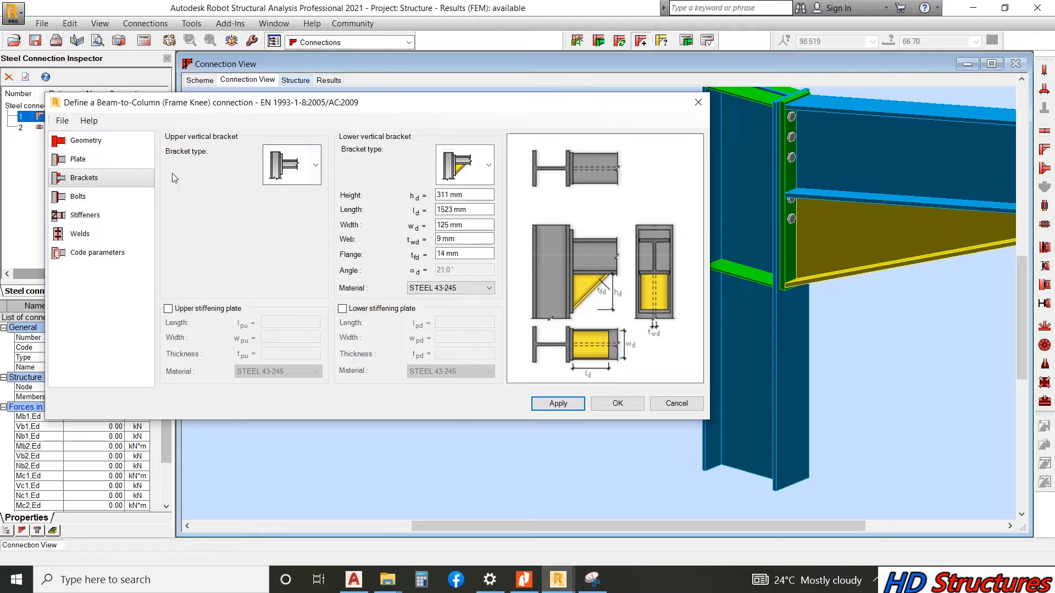
{"action": "left_click", "coordinate": [311, 182]}
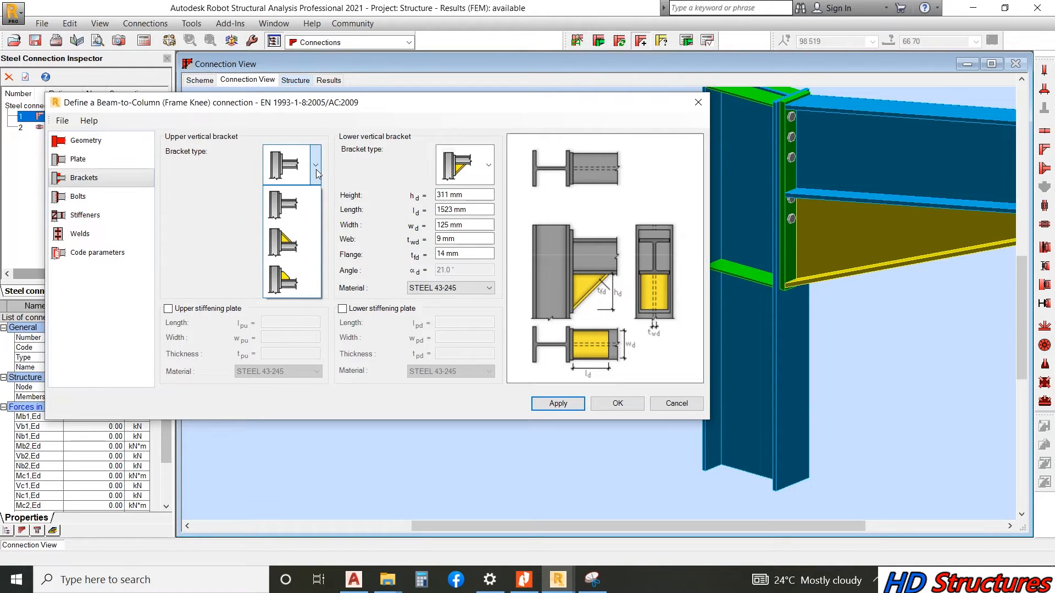
{"action": "left_click", "coordinate": [316, 170]}
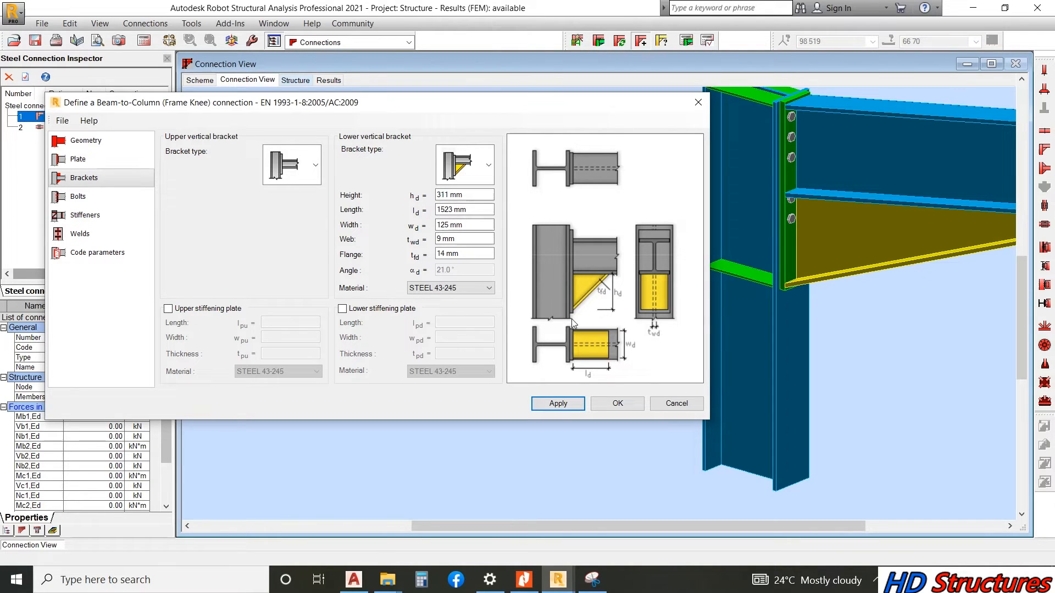
- Set the bolt diameter of the frame knee connection to M18-B
{"action": "left_click", "coordinate": [123, 196]}
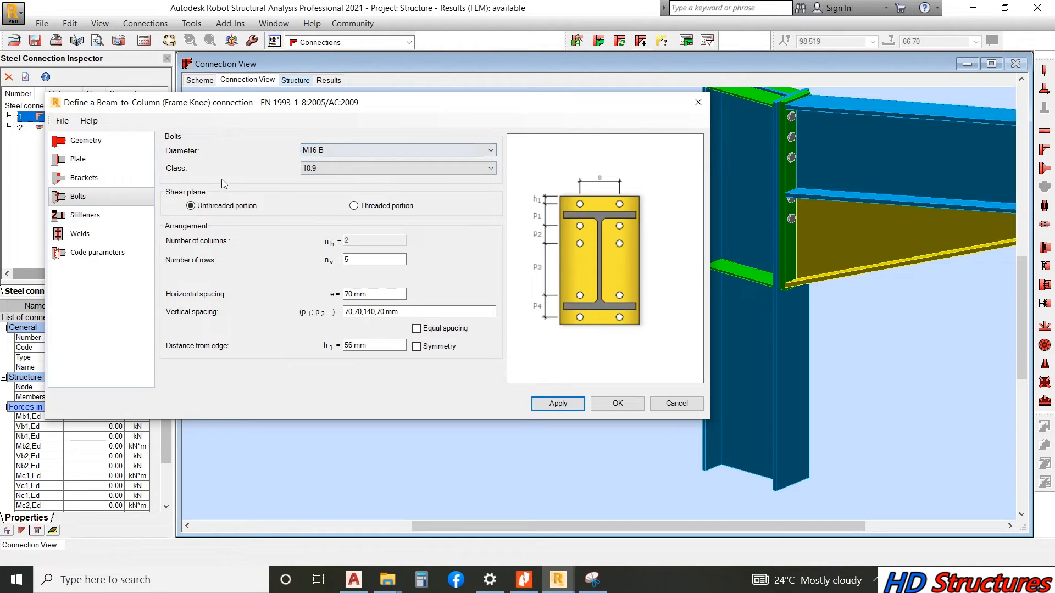
{"action": "left_click", "coordinate": [331, 148]}
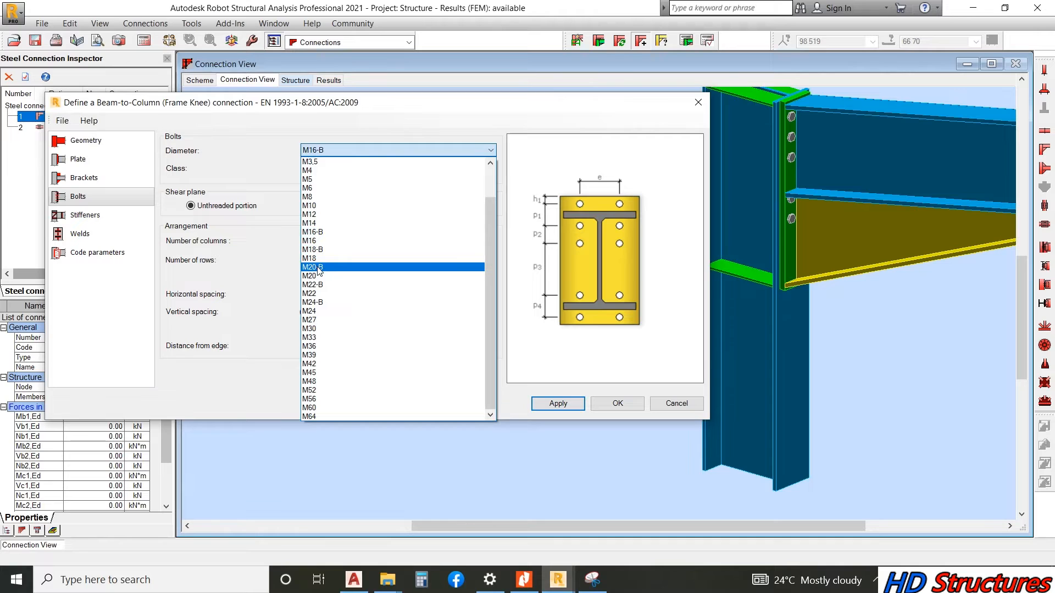
{"action": "left_click", "coordinate": [326, 252]}
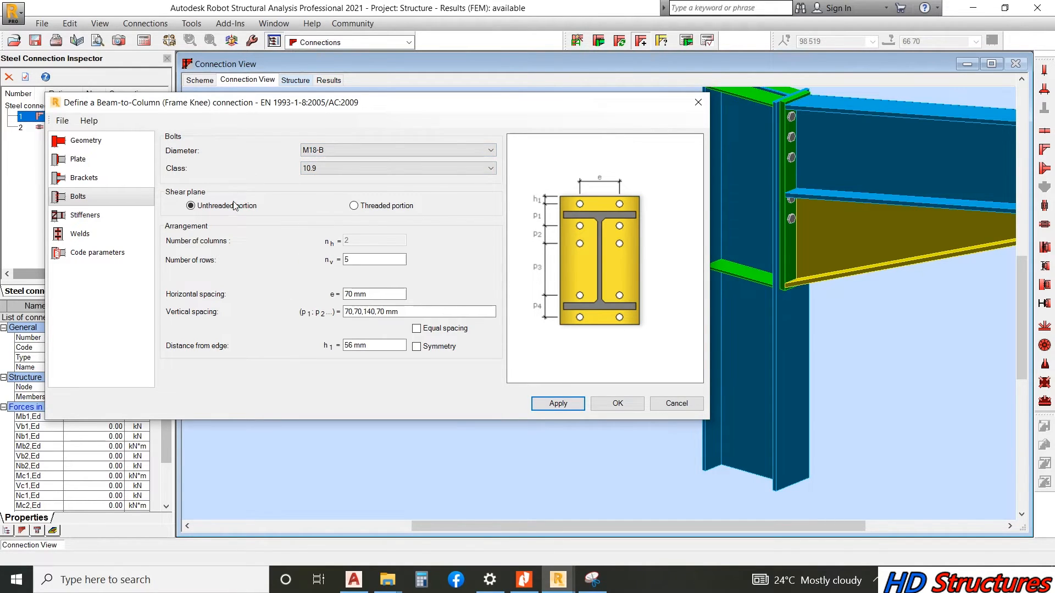
{"action": "left_click", "coordinate": [315, 150]}
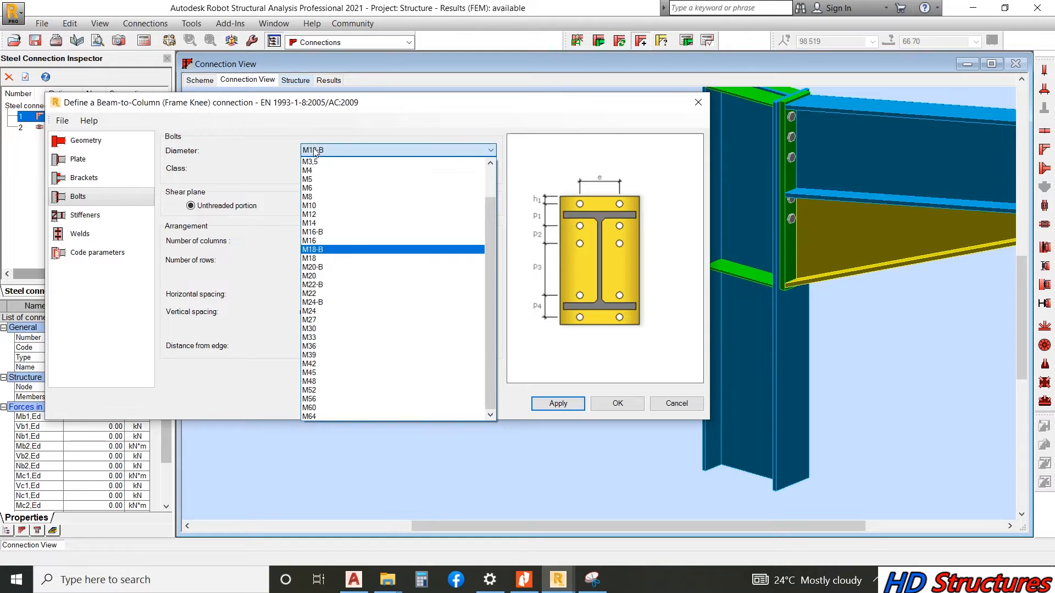
{"action": "left_click", "coordinate": [313, 253]}
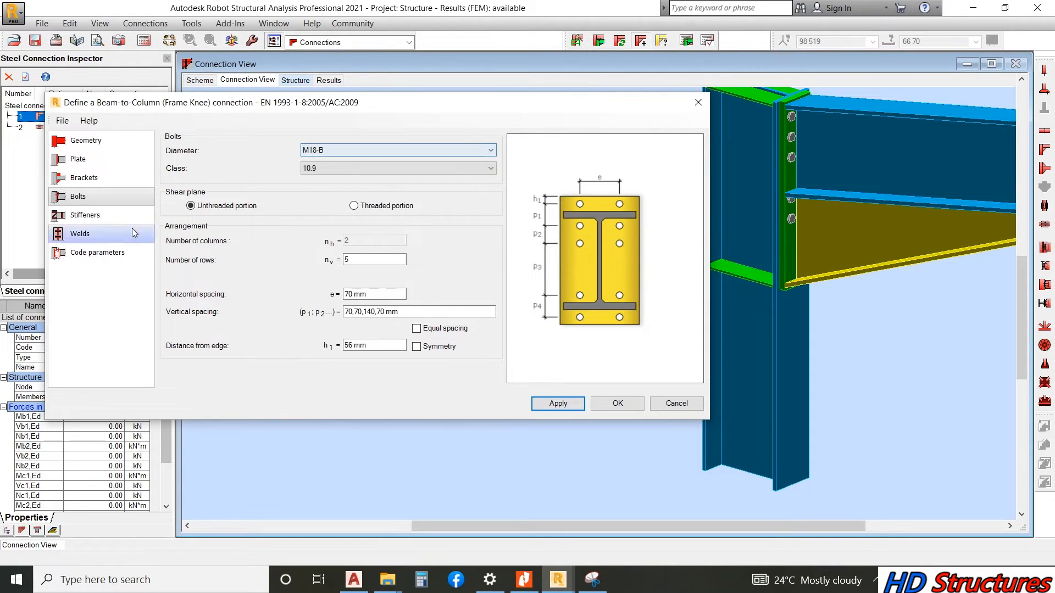
- Review the connection's weld sizes and set the material of the column's horizontal stiffeners to S275
{"action": "left_click", "coordinate": [90, 232]}
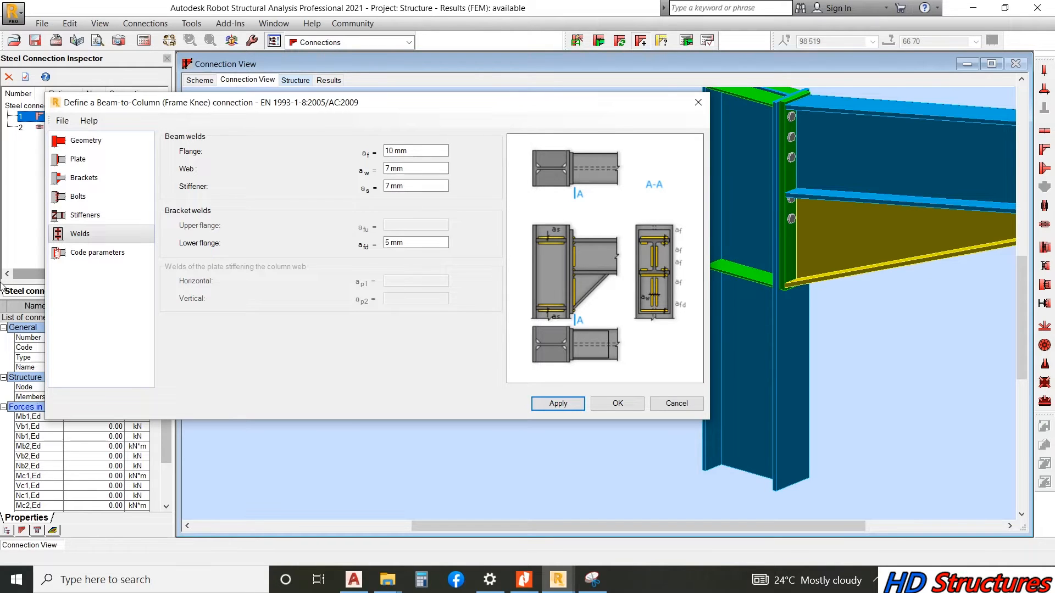
{"action": "left_click", "coordinate": [98, 253]}
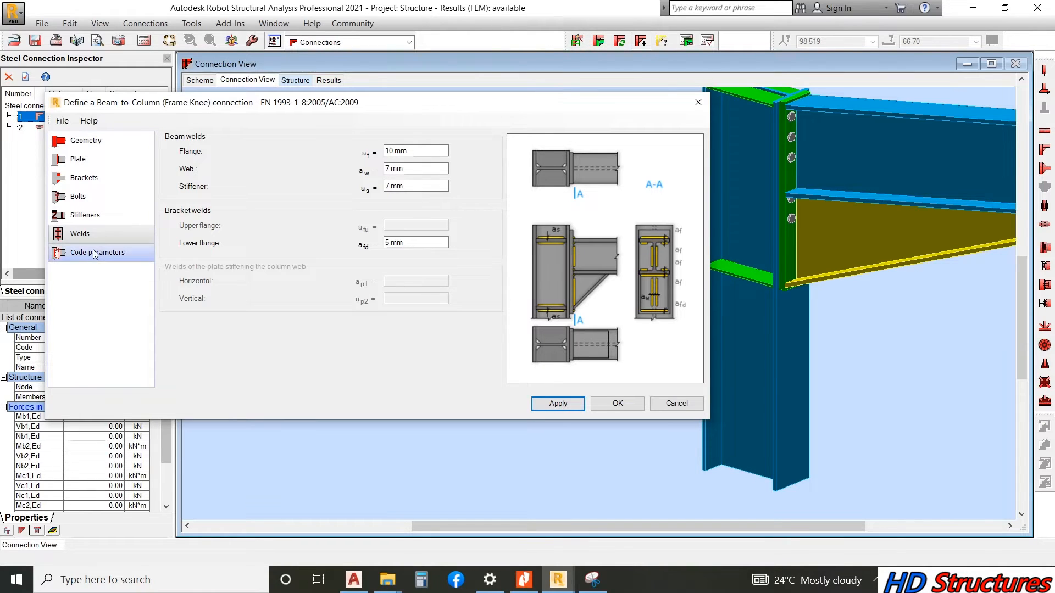
{"action": "left_click", "coordinate": [99, 236]}
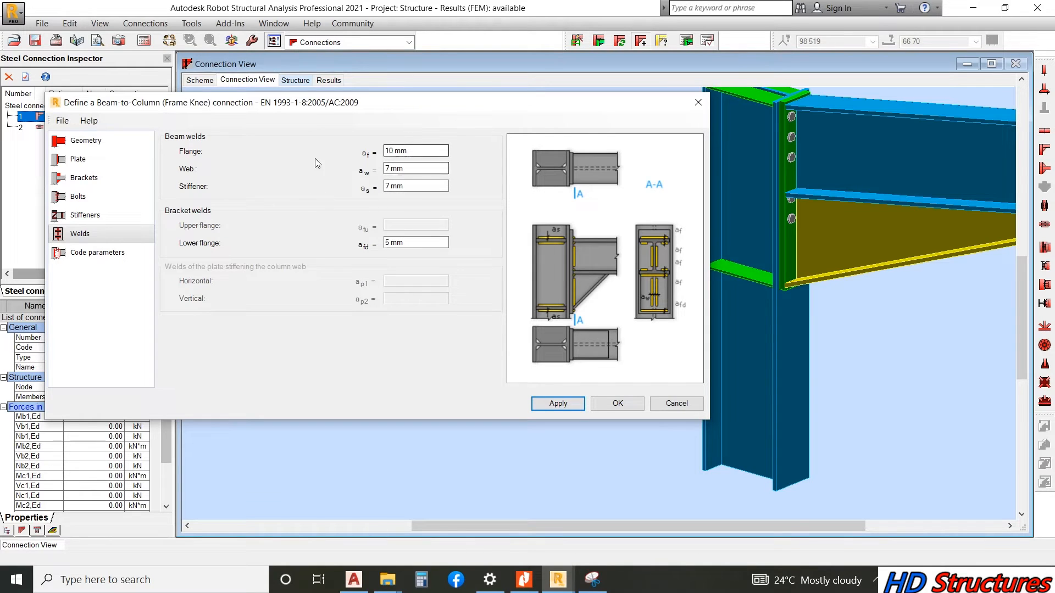
{"action": "left_click", "coordinate": [110, 214]}
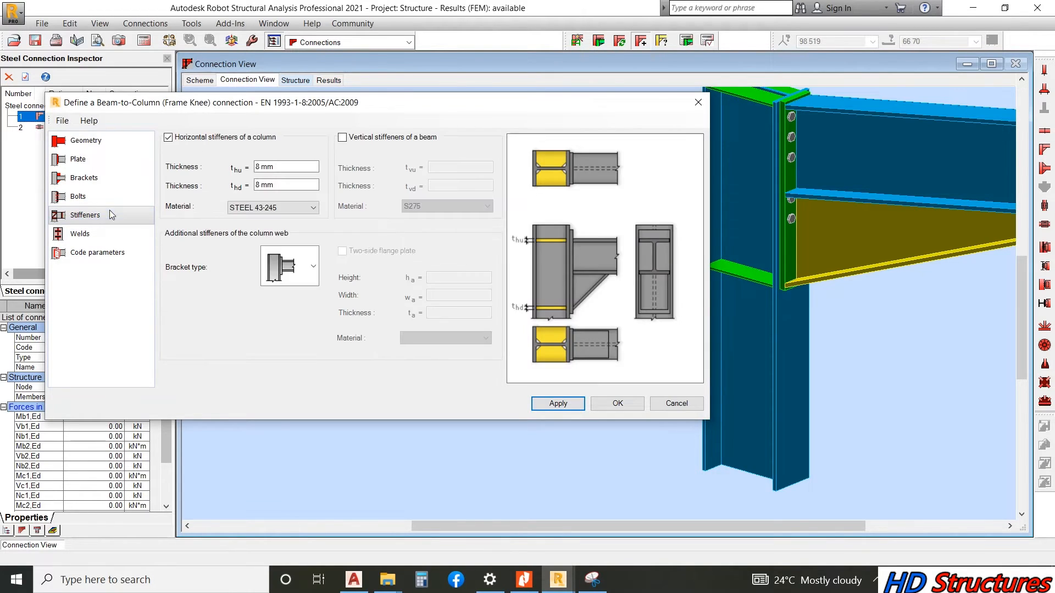
{"action": "left_click", "coordinate": [254, 208]}
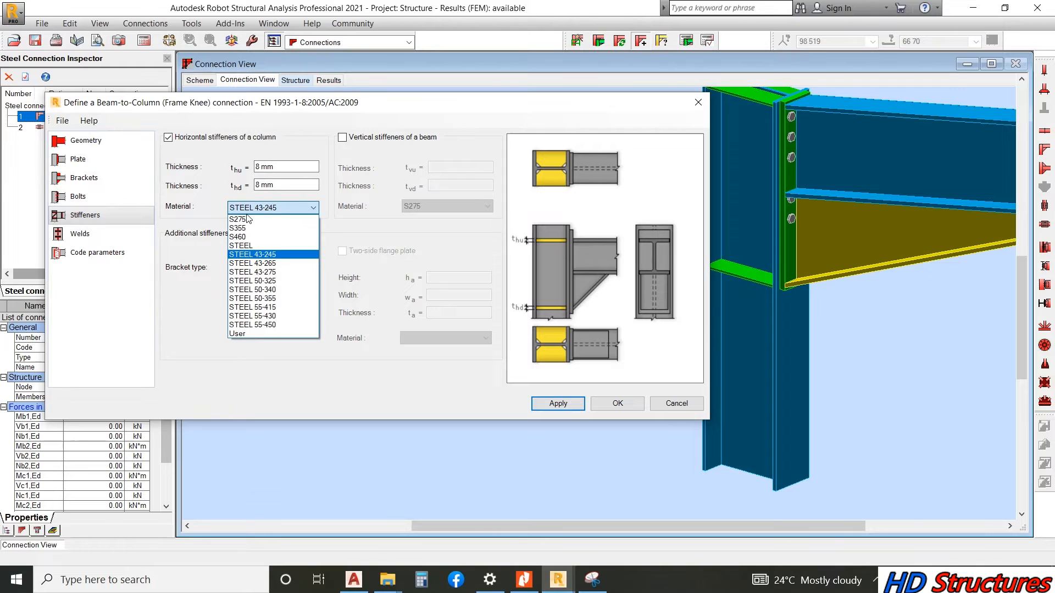
{"action": "left_click", "coordinate": [247, 219]}
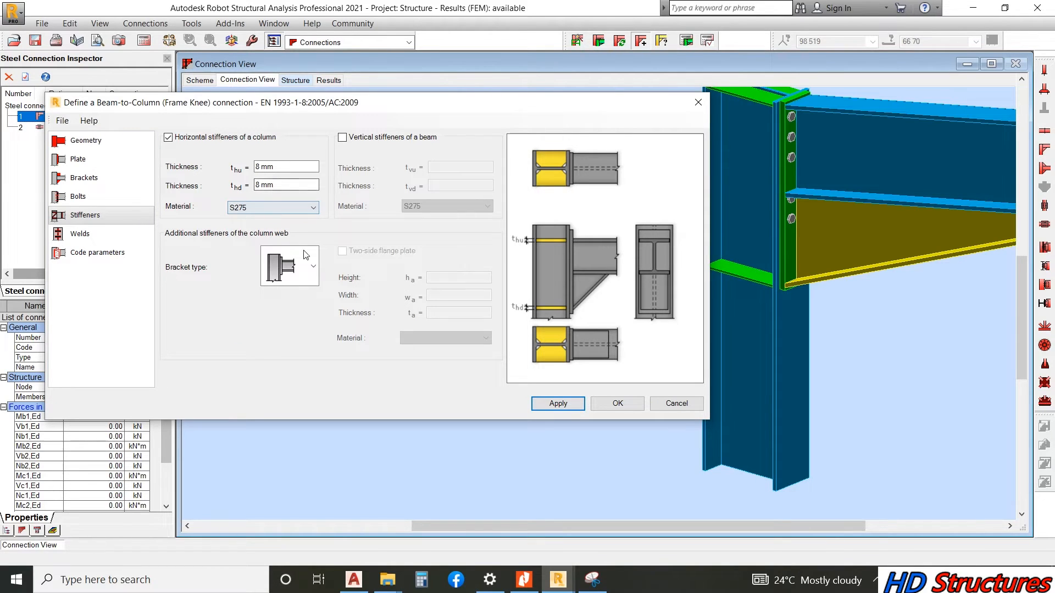
- Choose the double-diagonal K-shaped bracket type for the additional stiffeners of the column web
{"action": "left_click", "coordinate": [318, 269]}
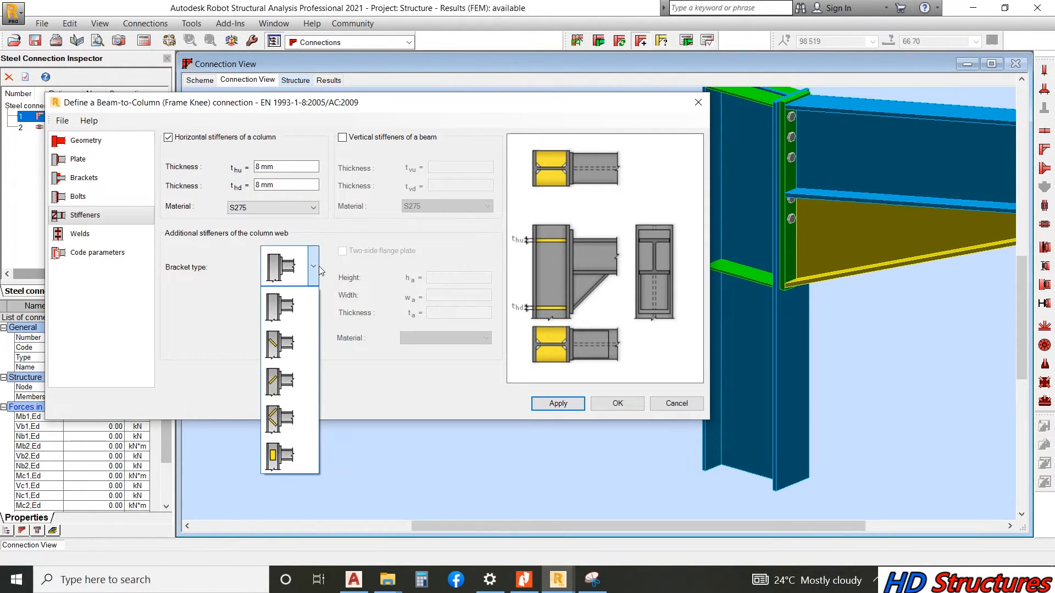
{"action": "left_click", "coordinate": [317, 266]}
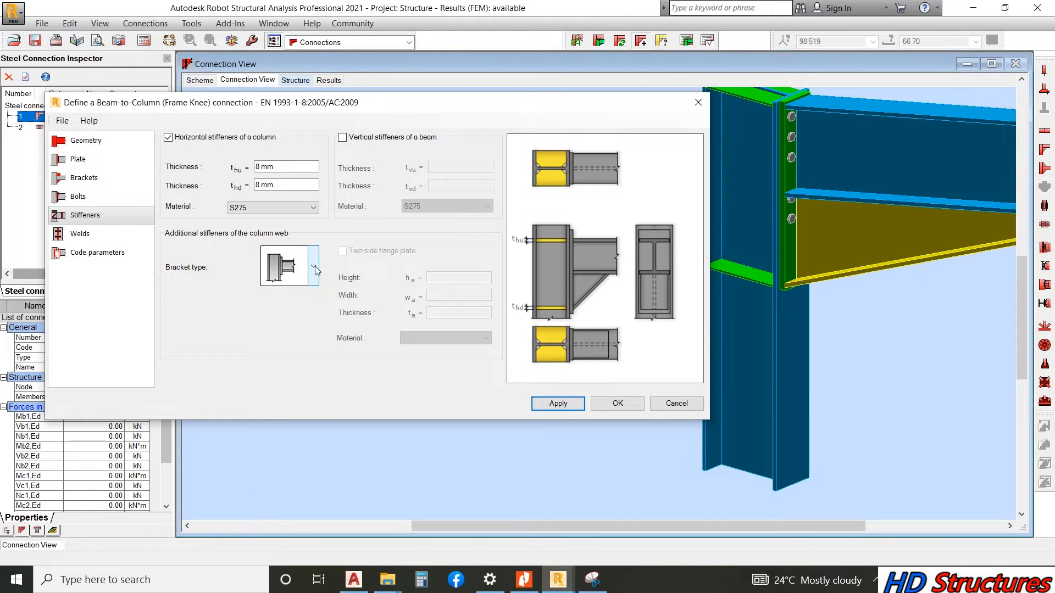
{"action": "left_click", "coordinate": [315, 266]}
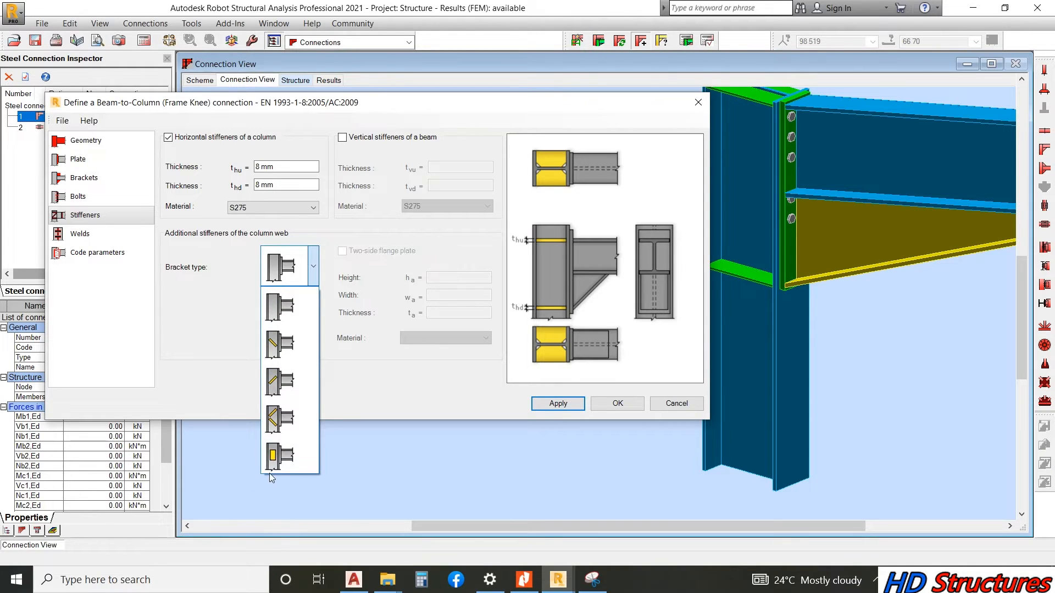
{"action": "left_click", "coordinate": [308, 269]}
{"action": "left_click", "coordinate": [308, 268]}
{"action": "left_click", "coordinate": [273, 419]}
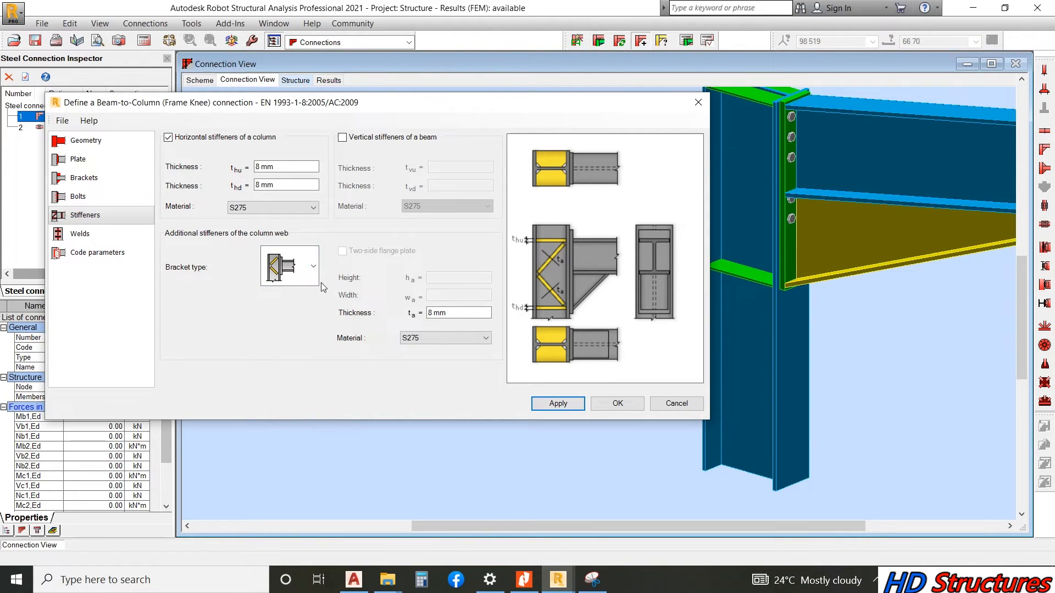
- Check the weld, code parameter and geometry settings and apply the new stiffeners to the frame knee model
{"action": "left_click", "coordinate": [83, 235]}
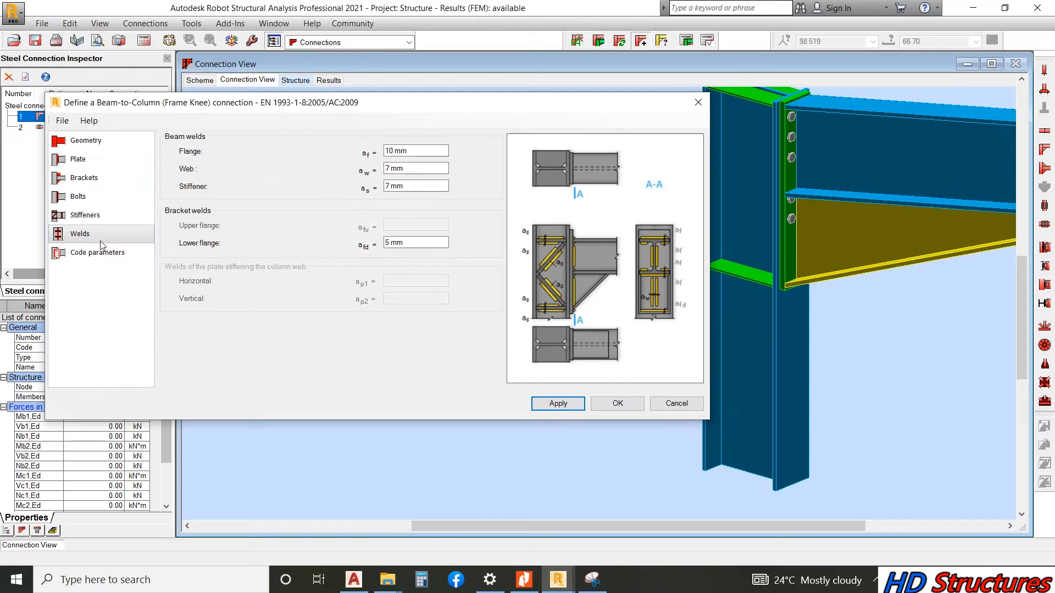
{"action": "left_click", "coordinate": [101, 253]}
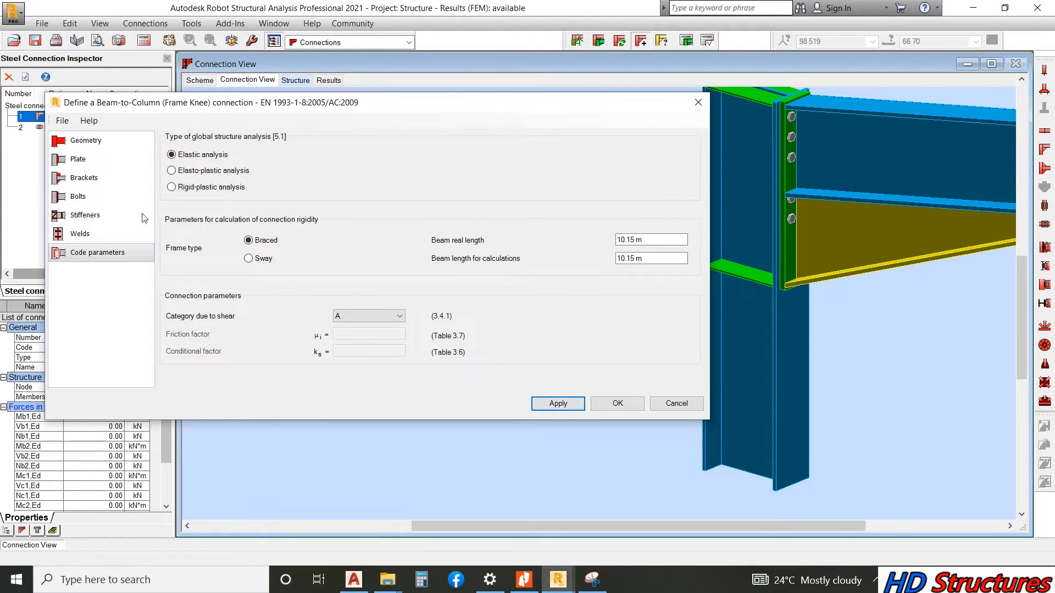
{"action": "left_click", "coordinate": [93, 142]}
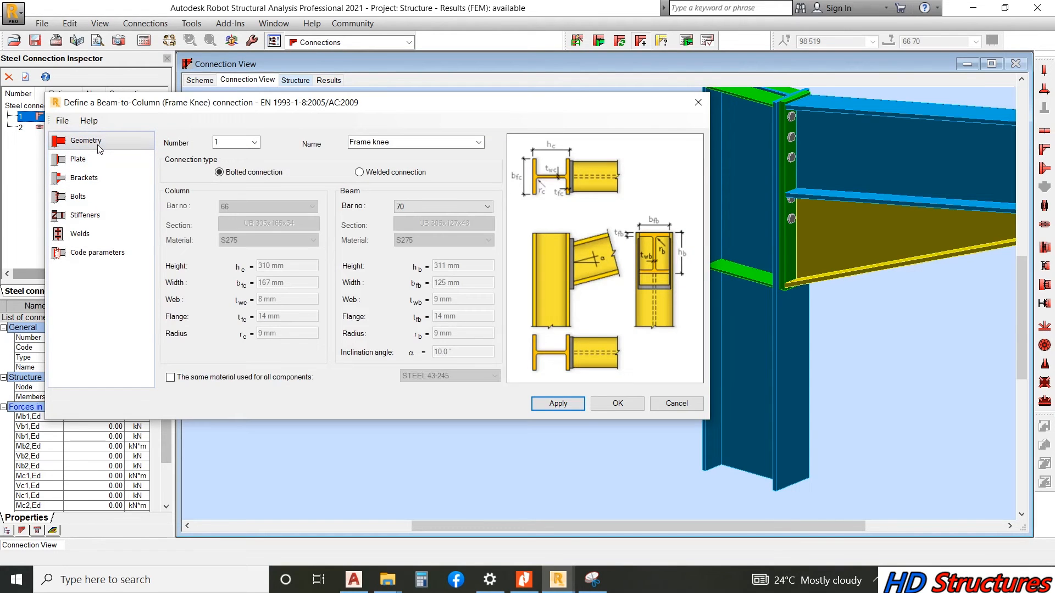
{"action": "left_click", "coordinate": [558, 405]}
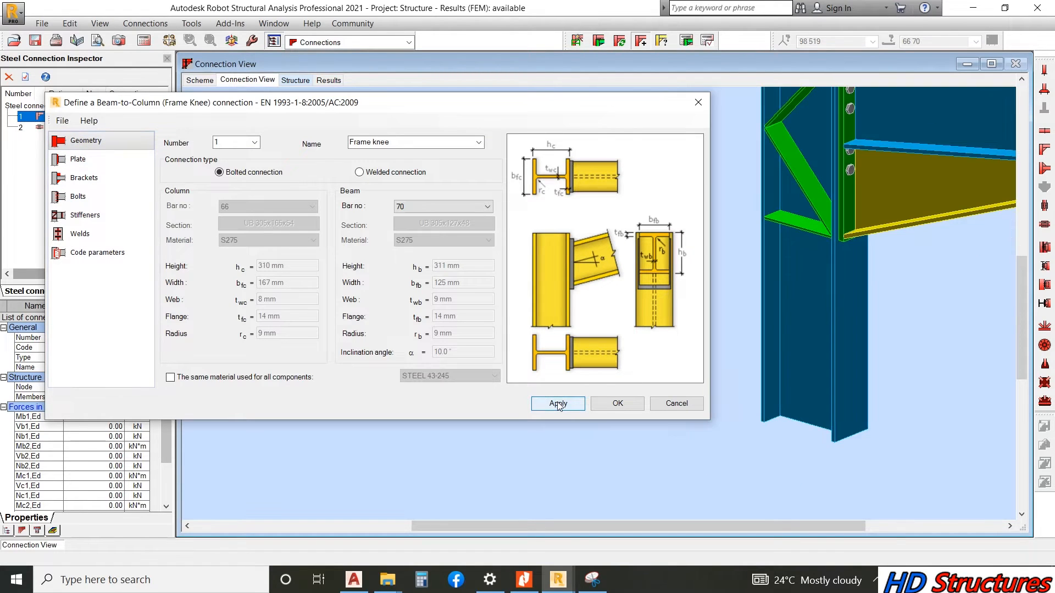
{"action": "scroll", "coordinate": [742, 163], "scroll_direction": "up", "scroll_amount": 2}
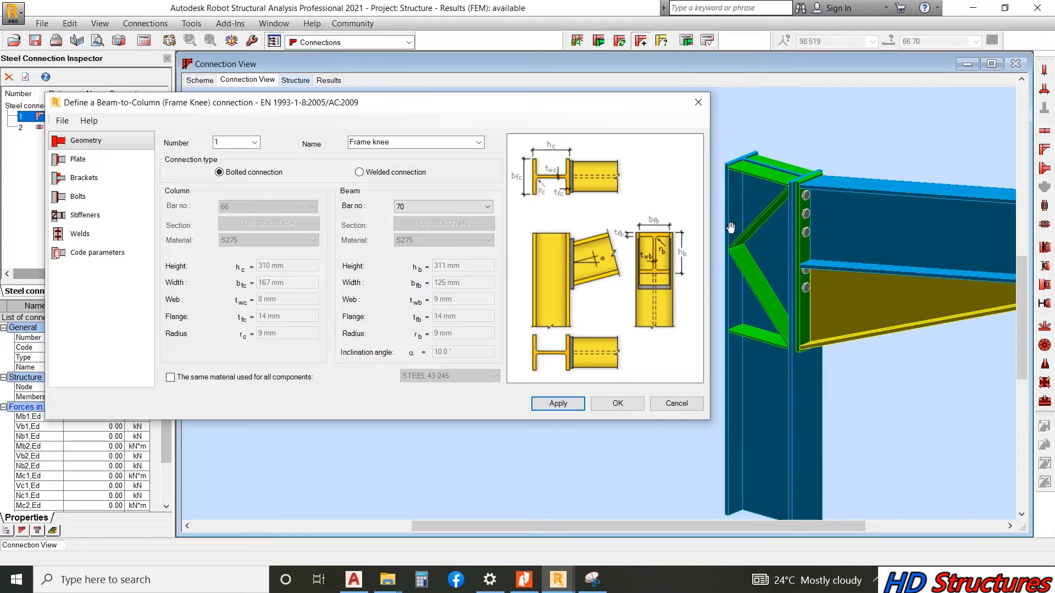
{"action": "scroll", "coordinate": [787, 326], "scroll_direction": "down", "scroll_amount": 1}
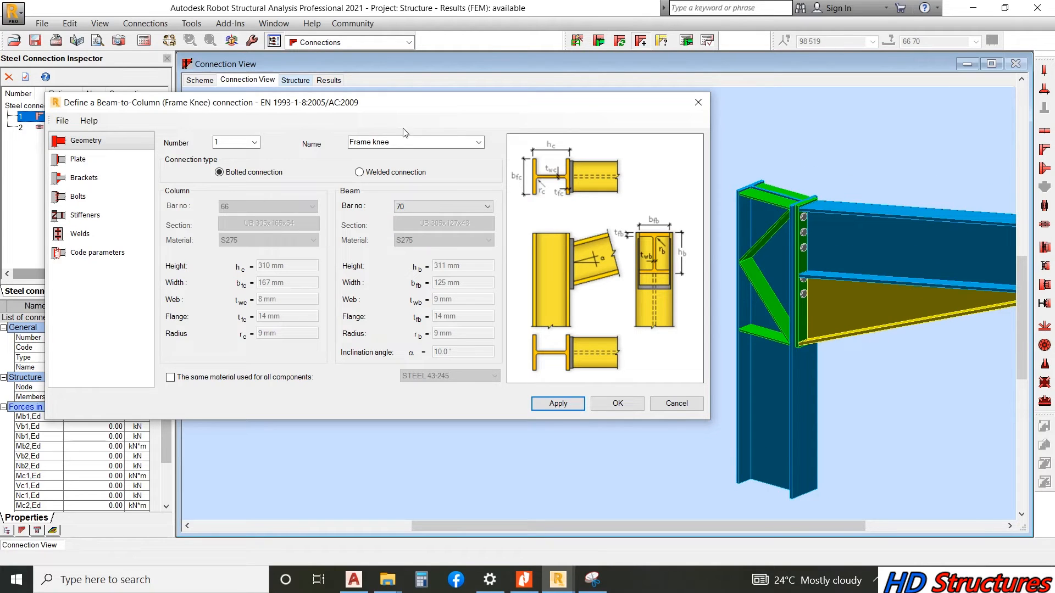
- Reselect the front plate's material and set the lower vertical bracket's material to S275
{"action": "left_click", "coordinate": [78, 160]}
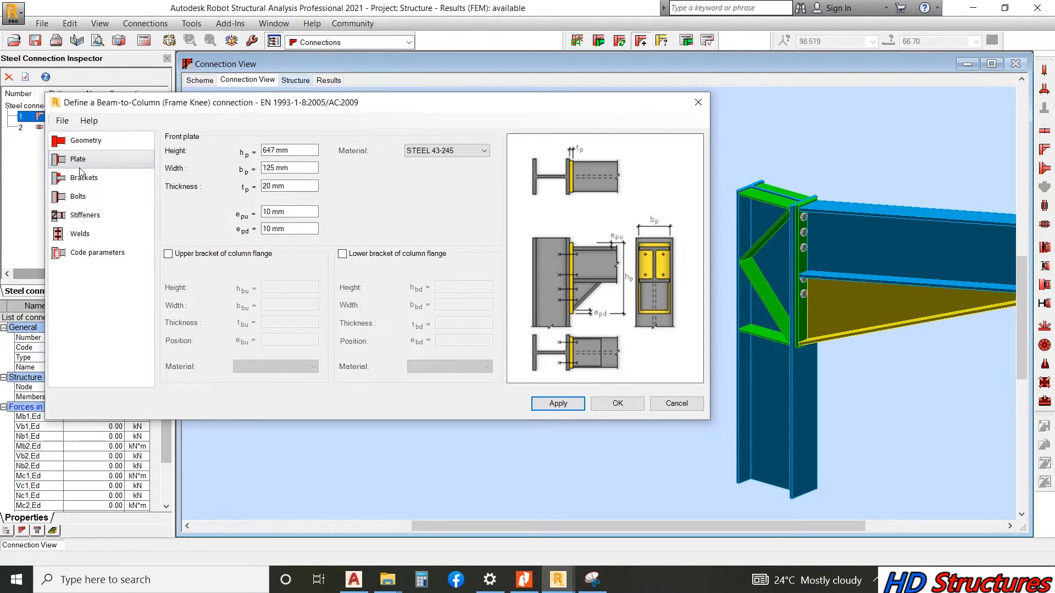
{"action": "left_click", "coordinate": [445, 150]}
{"action": "left_click", "coordinate": [434, 176]}
{"action": "left_click", "coordinate": [82, 177]}
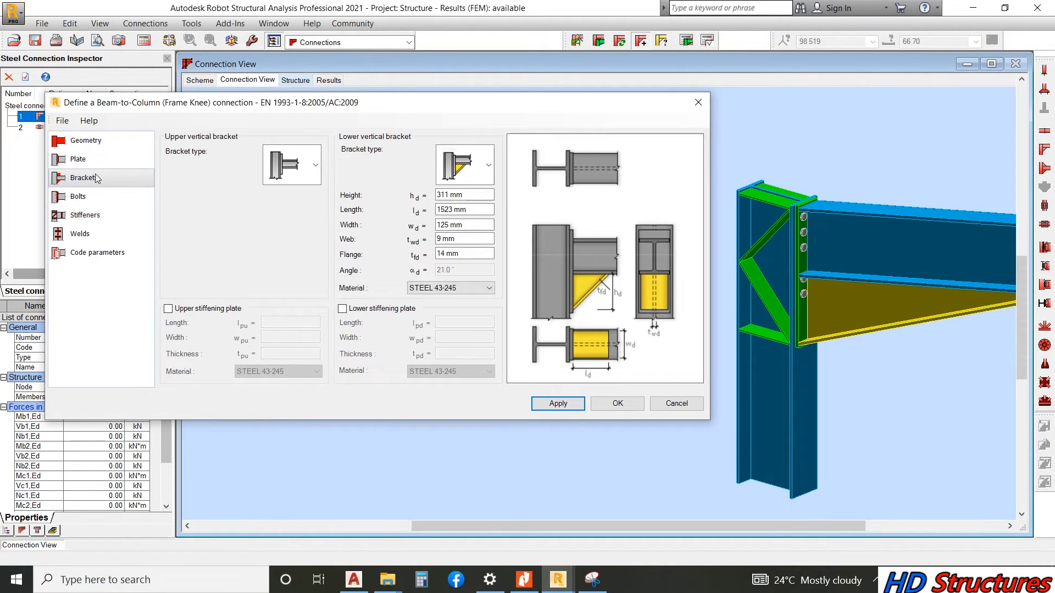
{"action": "left_click", "coordinate": [440, 290]}
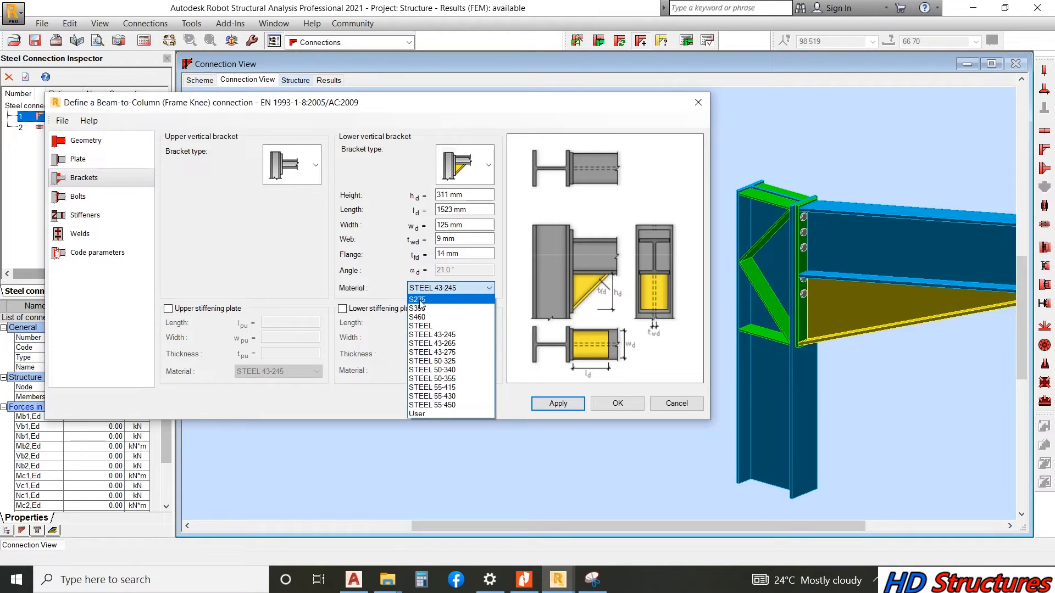
{"action": "left_click", "coordinate": [411, 298]}
- Change the last vertical bolt spacing to 120 mm and apply it to the connection
{"action": "left_click", "coordinate": [108, 198]}
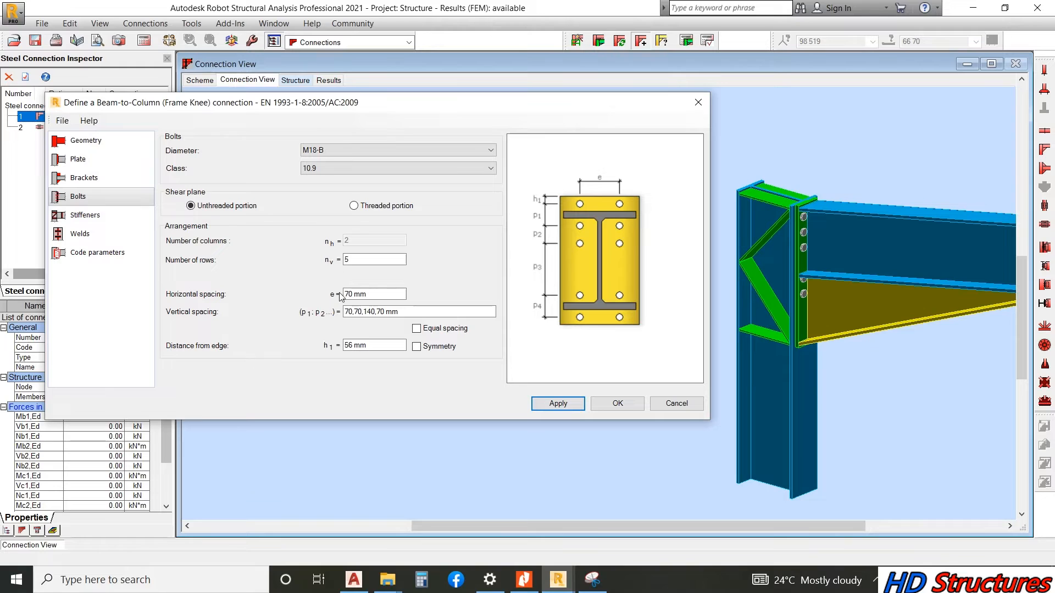
{"action": "left_click", "coordinate": [354, 311]}
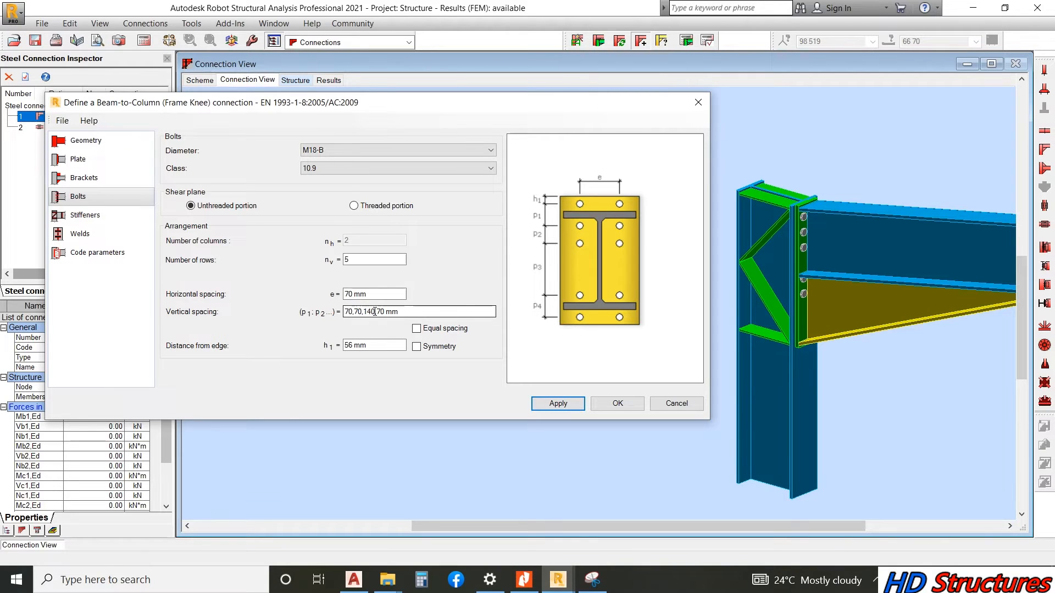
{"action": "left_click_drag", "start_coordinate": [376, 311], "coordinate": [382, 312]}
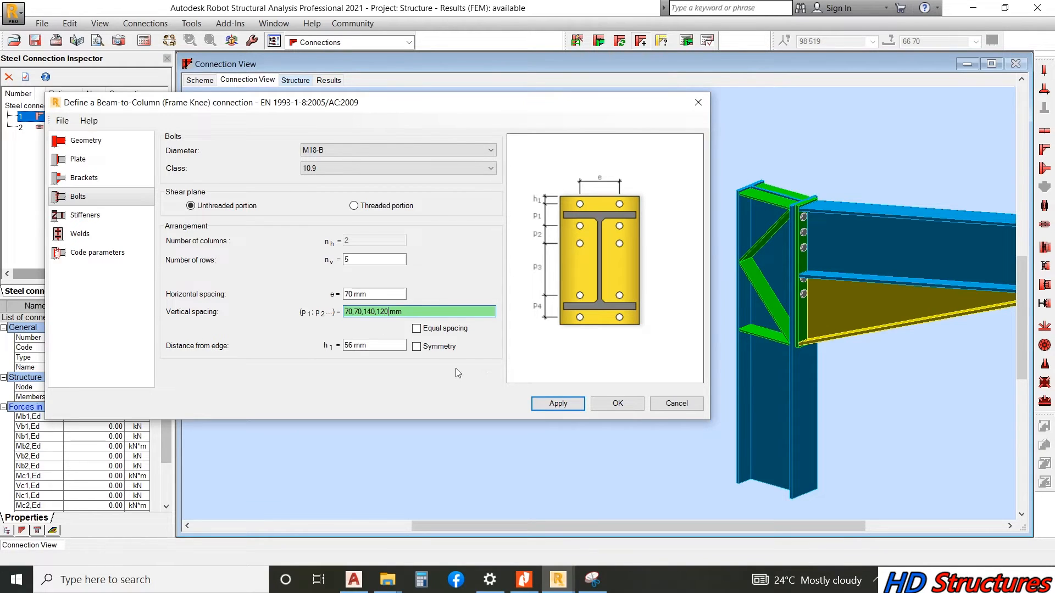
{"action": "left_click", "coordinate": [566, 405]}
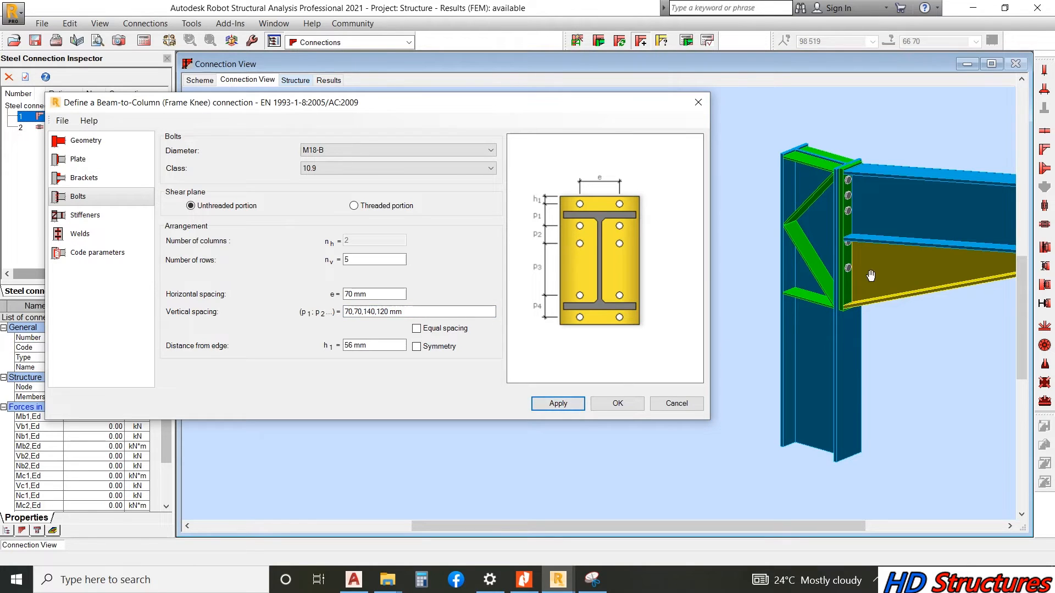
- Set the first two vertical bolt spacings to 100 mm each and apply them to the connection
{"action": "left_click", "coordinate": [362, 313]}
{"action": "double_click", "coordinate": [350, 312]}
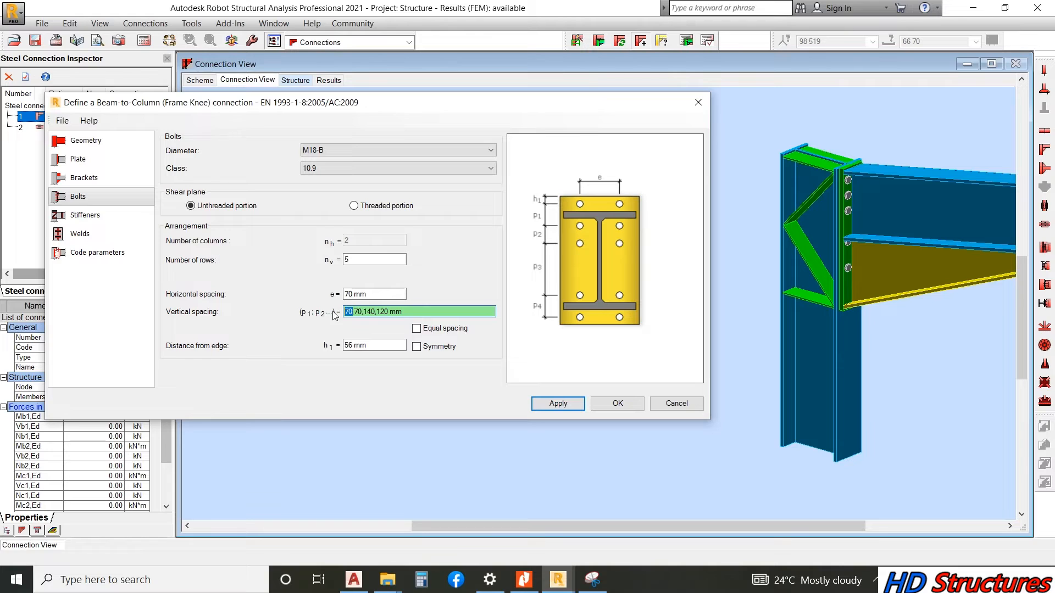
{"action": "type", "text": "100,100"}
{"action": "left_click", "coordinate": [549, 404]}
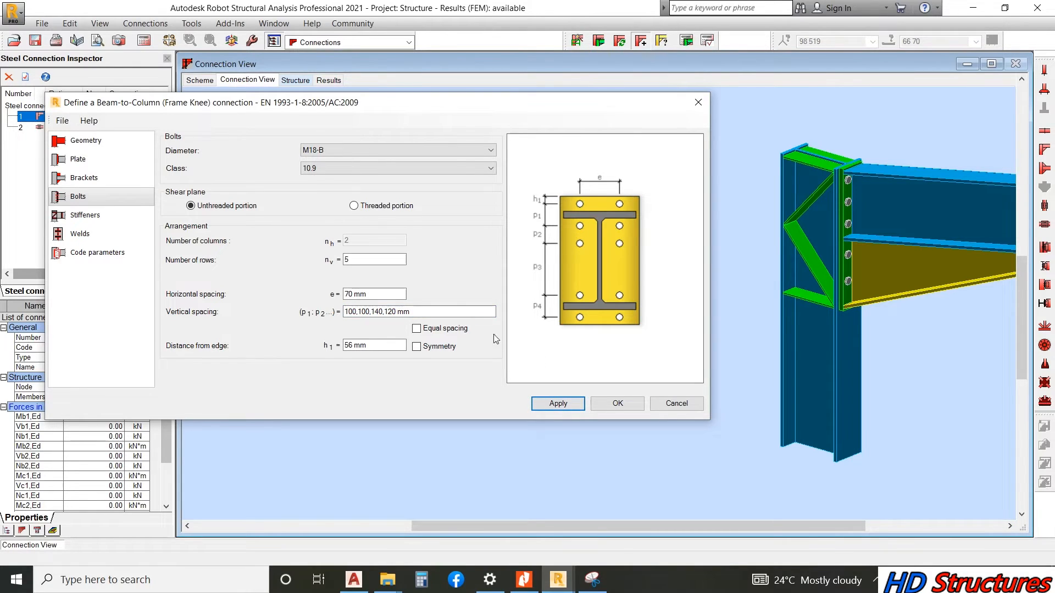
- Set the third vertical bolt spacing to 170 mm and apply it to the connection
{"action": "left_click", "coordinate": [380, 312]}
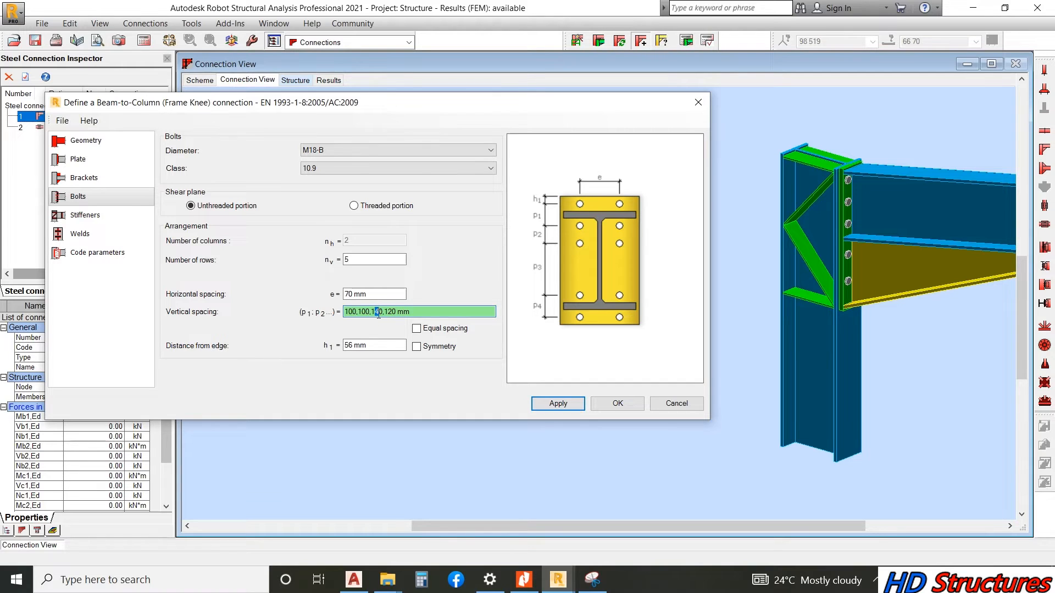
{"action": "type", "text": "7"}
{"action": "left_click", "coordinate": [567, 408]}
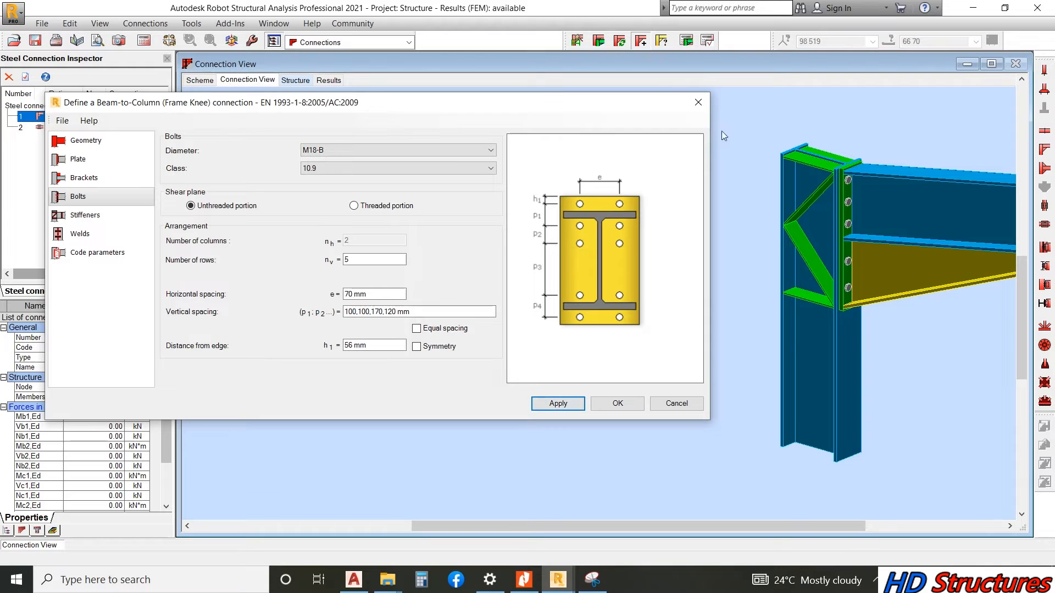
{"action": "middle_click_drag", "start_coordinate": [811, 210], "coordinate": [775, 188]}
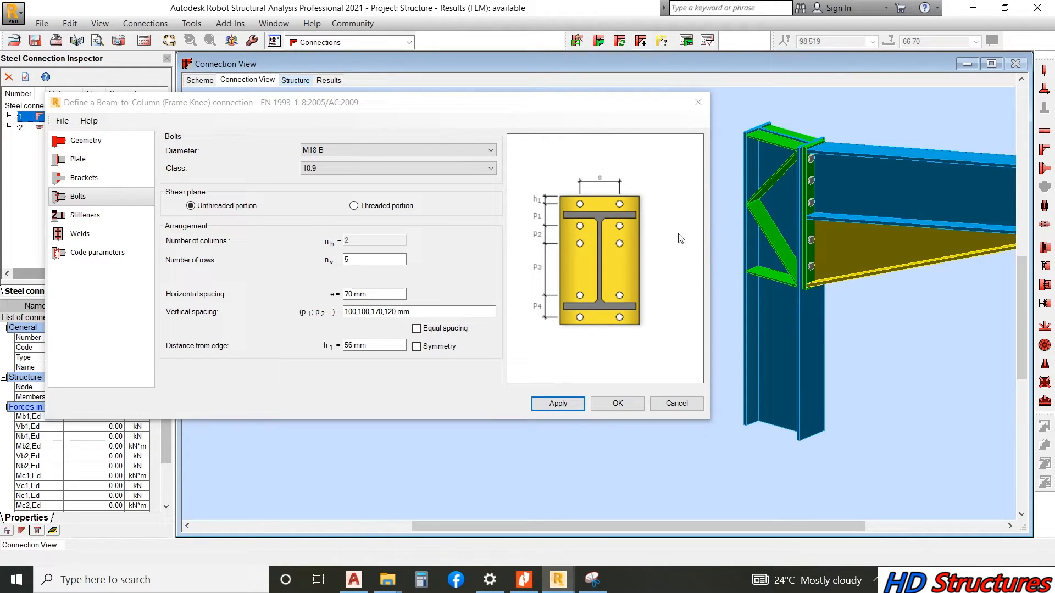
{"action": "left_click", "coordinate": [541, 402]}
- Move the connection definition dialog aside and examine the whole frame knee joint in the 3D view
{"action": "left_click_drag", "start_coordinate": [334, 108], "coordinate": [204, 138]}
{"action": "middle_click_drag", "start_coordinate": [846, 151], "coordinate": [737, 173]}
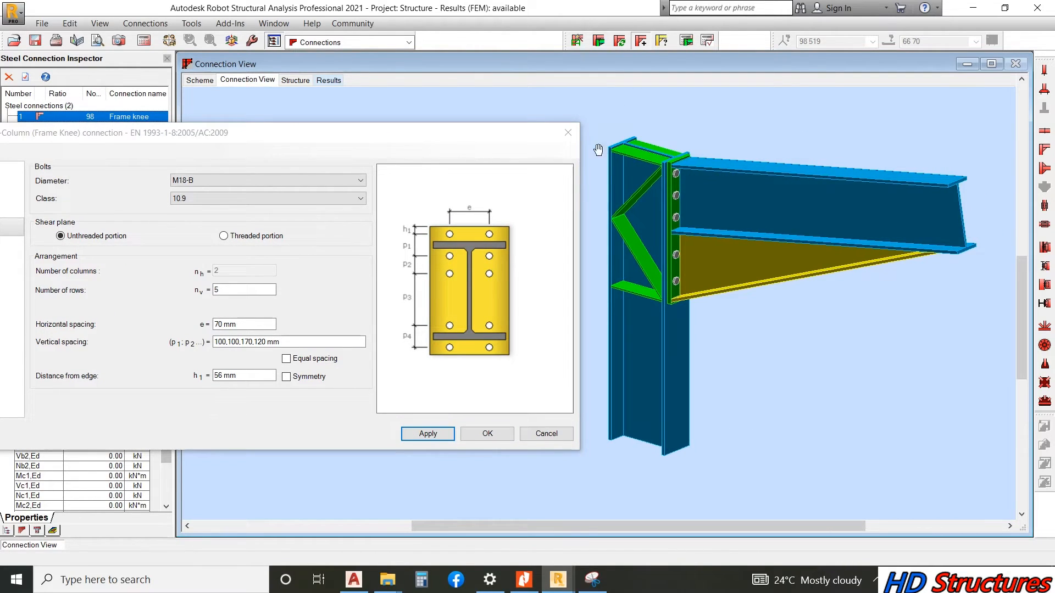
{"action": "left_click", "coordinate": [874, 581]}
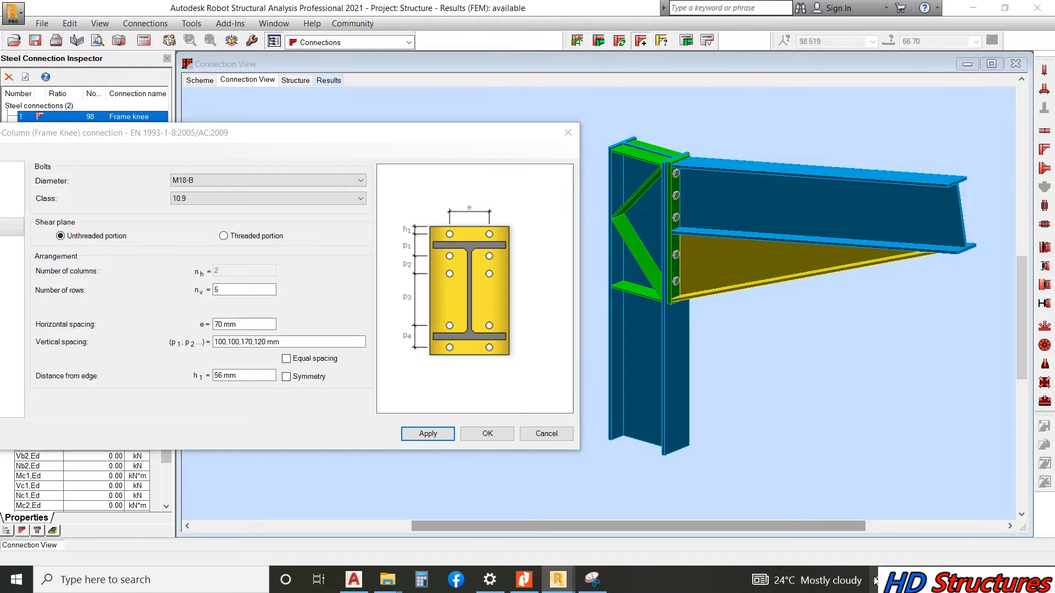
{"action": "left_click", "coordinate": [879, 549]}
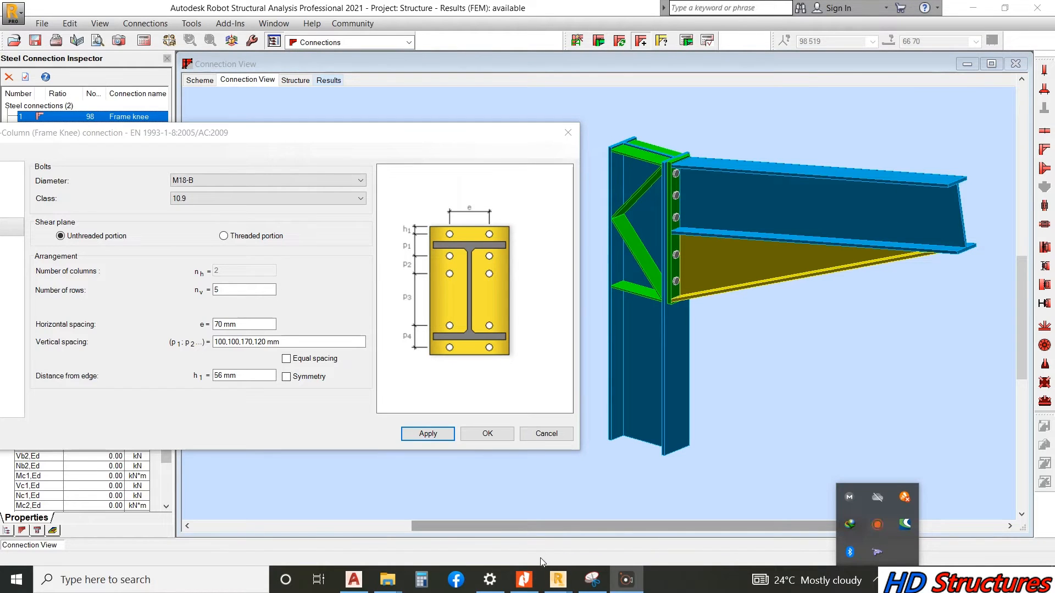
{"action": "left_click", "coordinate": [442, 438]}
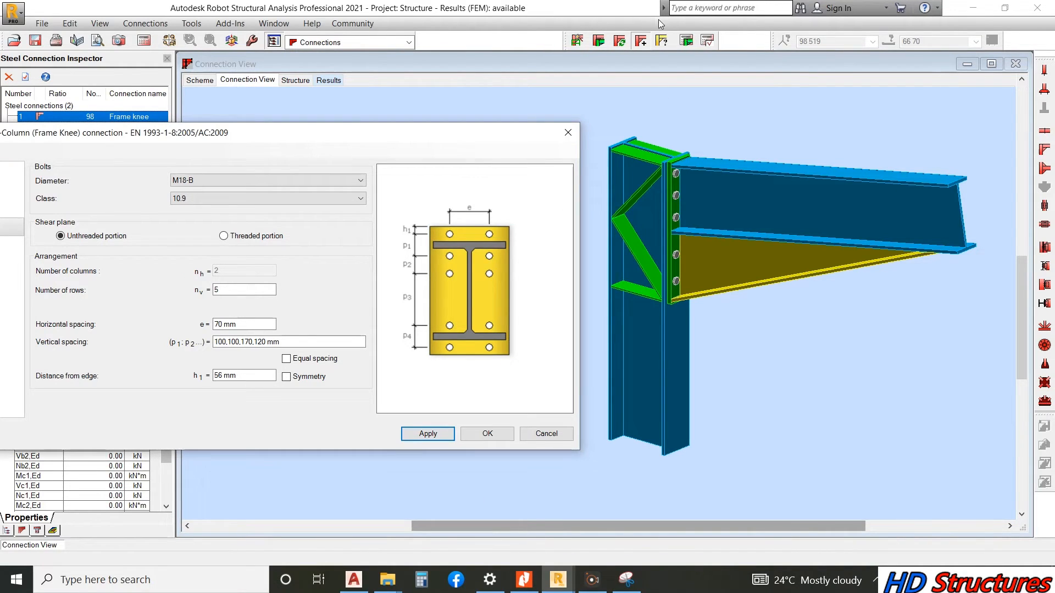
- Run the connection verification of the frame knee at node 98 for load cases 1 to 29
{"action": "left_click", "coordinate": [598, 41]}
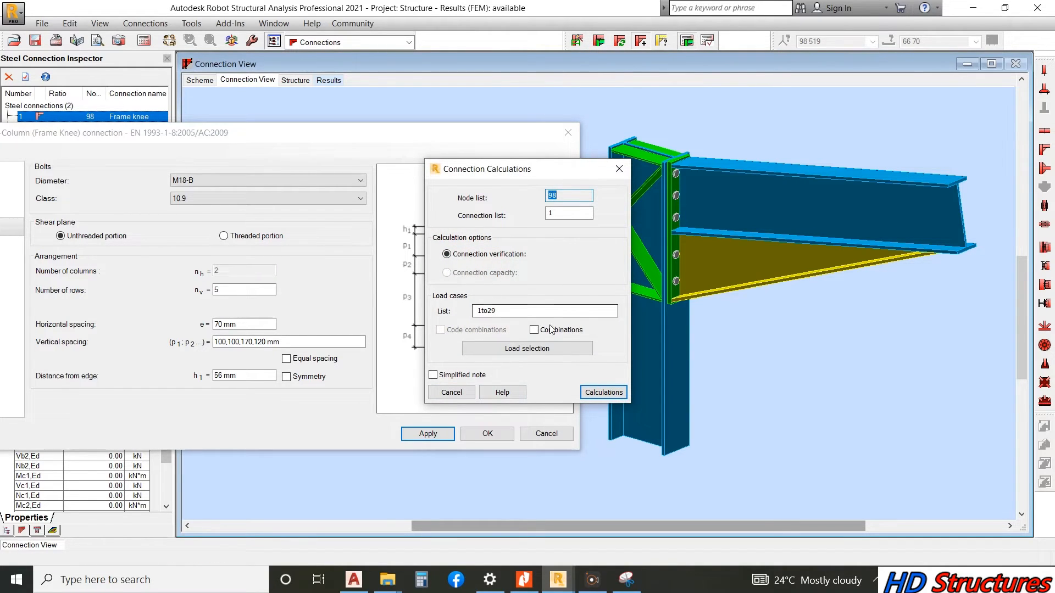
{"action": "left_click", "coordinate": [593, 392]}
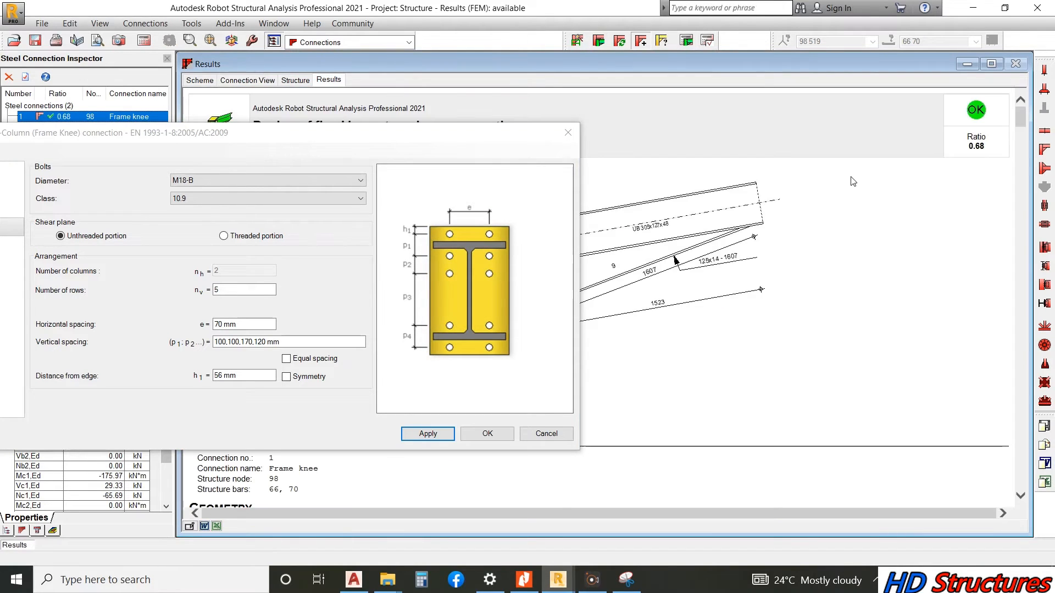
- Move the connection definition dialog out of the way and examine the frame knee report's resistances, bolt rows and stiffness checks
{"action": "left_click", "coordinate": [166, 309]}
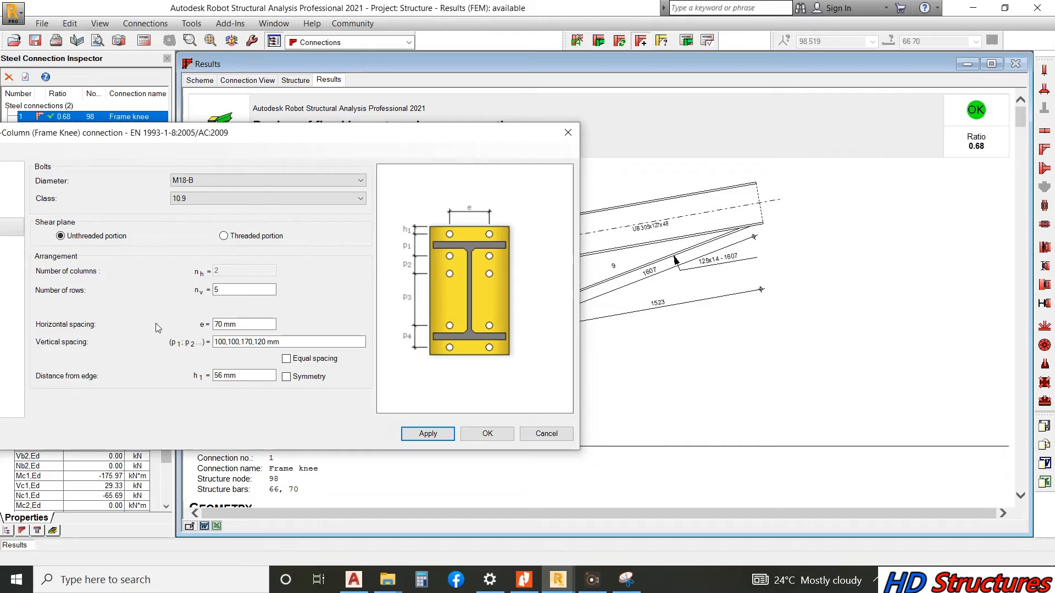
{"action": "left_click_drag", "start_coordinate": [323, 139], "coordinate": [163, 370]}
{"action": "scroll", "coordinate": [655, 171], "scroll_direction": "down", "scroll_amount": 10}
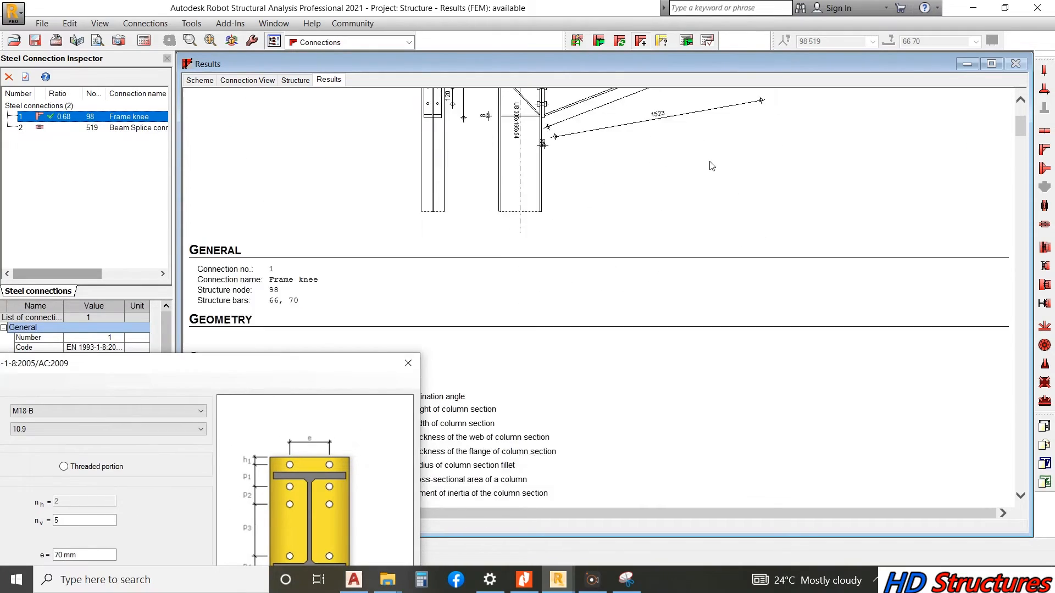
{"action": "scroll", "coordinate": [655, 170], "scroll_direction": "down", "scroll_amount": 20}
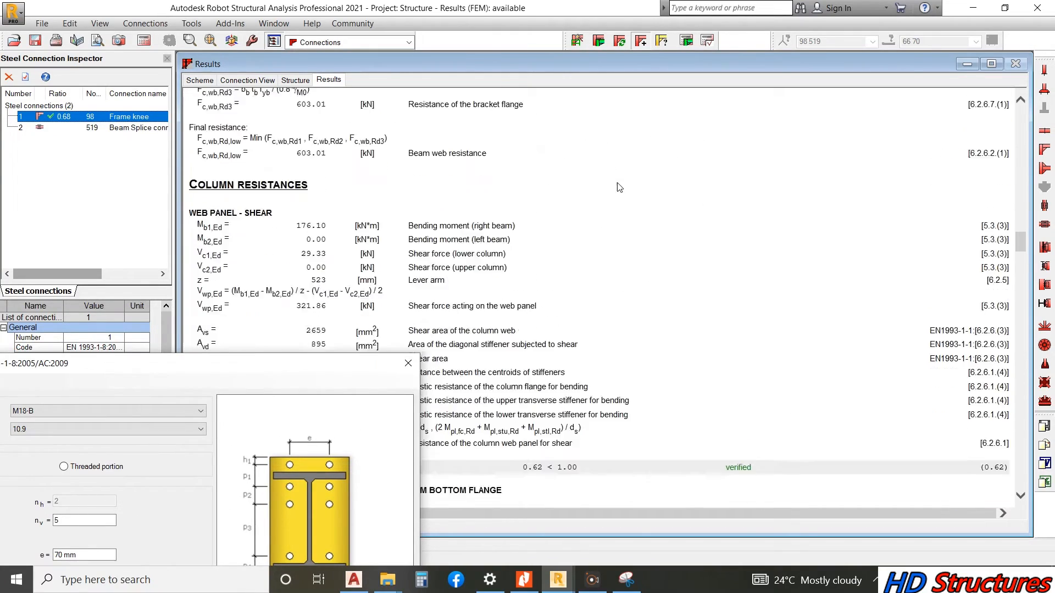
{"action": "scroll", "coordinate": [539, 136], "scroll_direction": "down", "scroll_amount": 20}
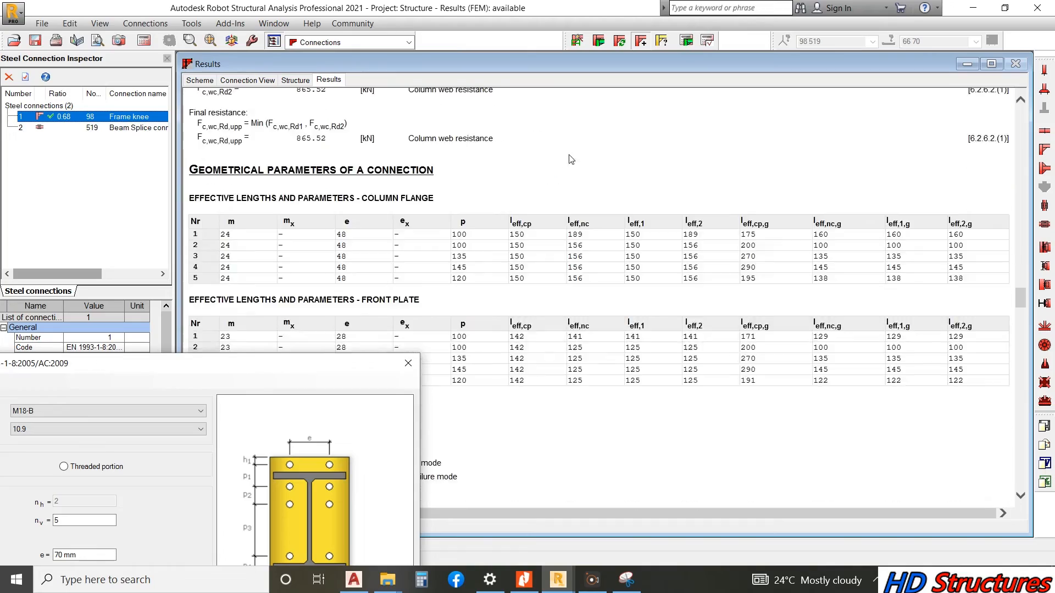
{"action": "scroll", "coordinate": [588, 170], "scroll_direction": "down", "scroll_amount": 20}
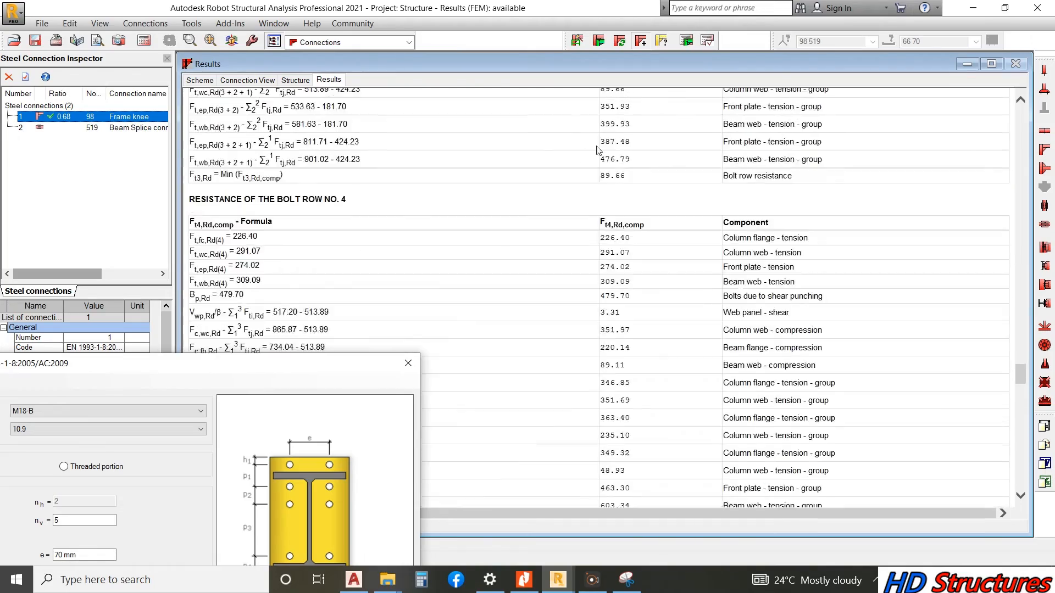
{"action": "scroll", "coordinate": [612, 146], "scroll_direction": "down", "scroll_amount": 15}
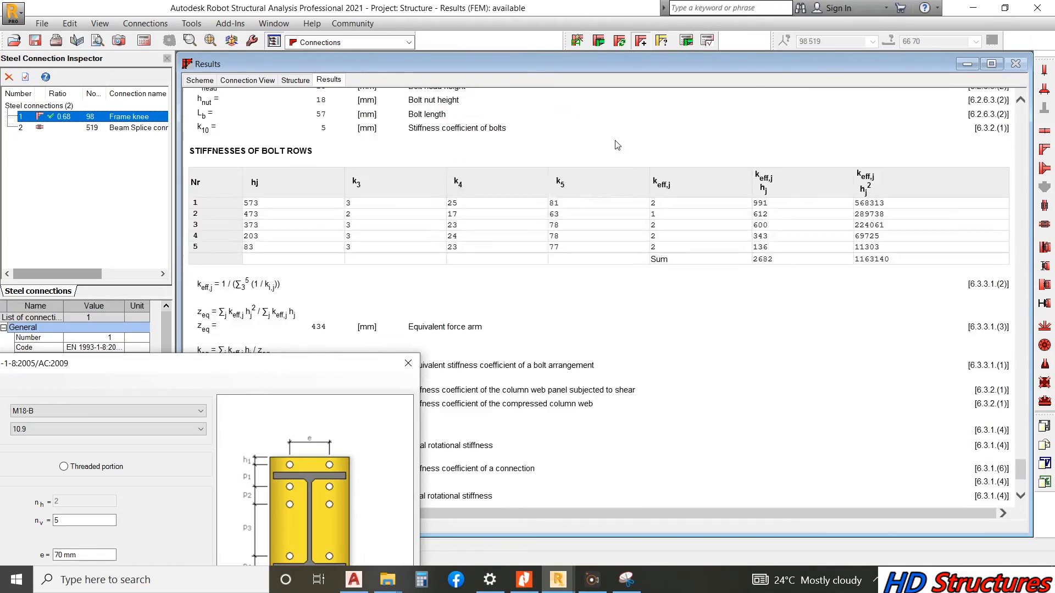
{"action": "scroll", "coordinate": [610, 143], "scroll_direction": "up", "scroll_amount": 20}
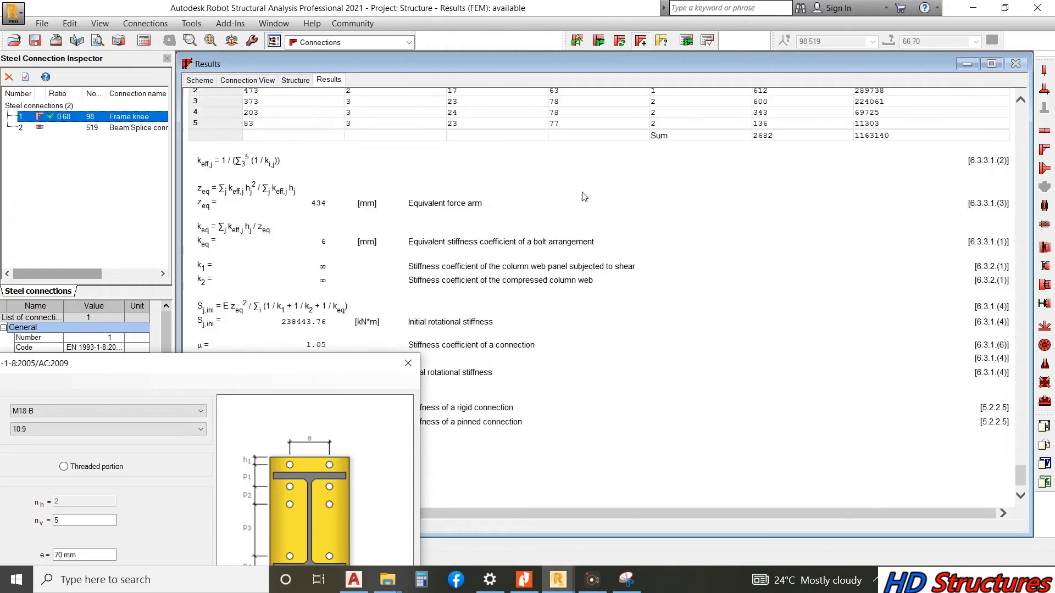
{"action": "scroll", "coordinate": [599, 146], "scroll_direction": "up", "scroll_amount": 20}
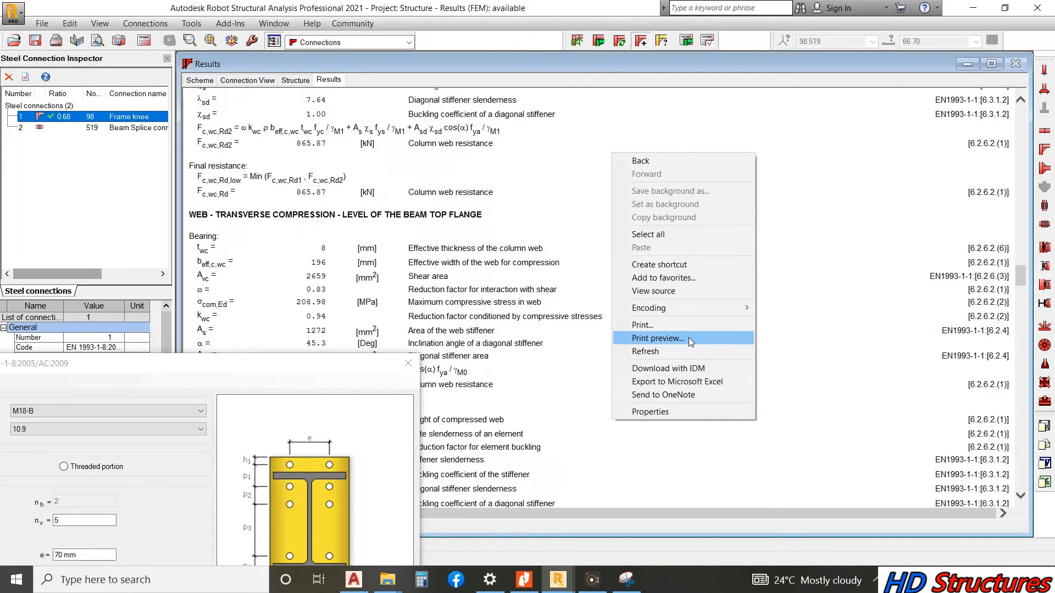
- Print all pages of the calculation report with Nitro PDF Creator, saving it as haunch report in the two span portal folder
{"action": "left_click", "coordinate": [683, 325]}
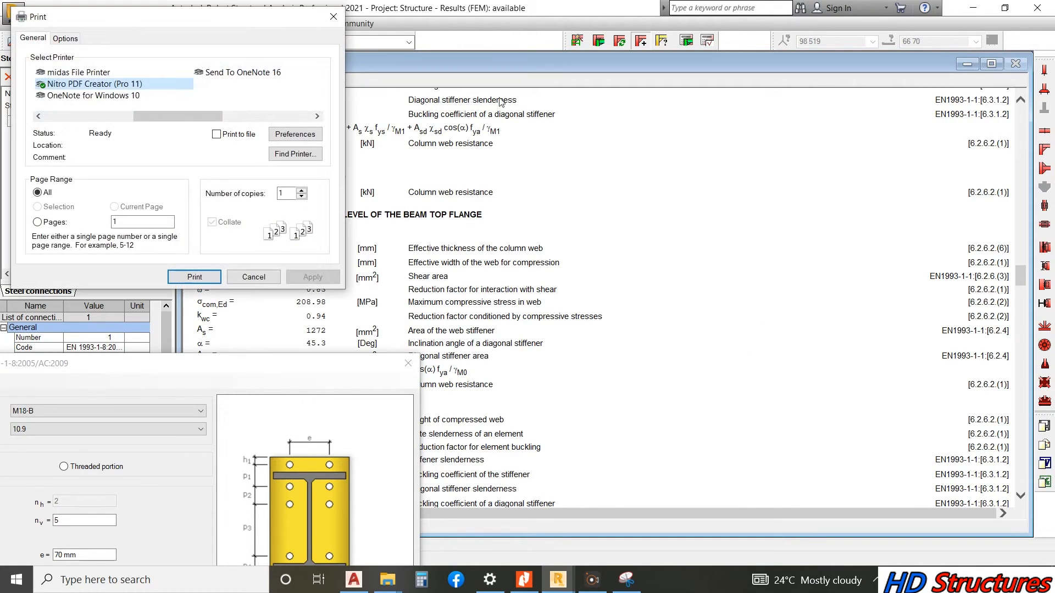
{"action": "left_click", "coordinate": [206, 276]}
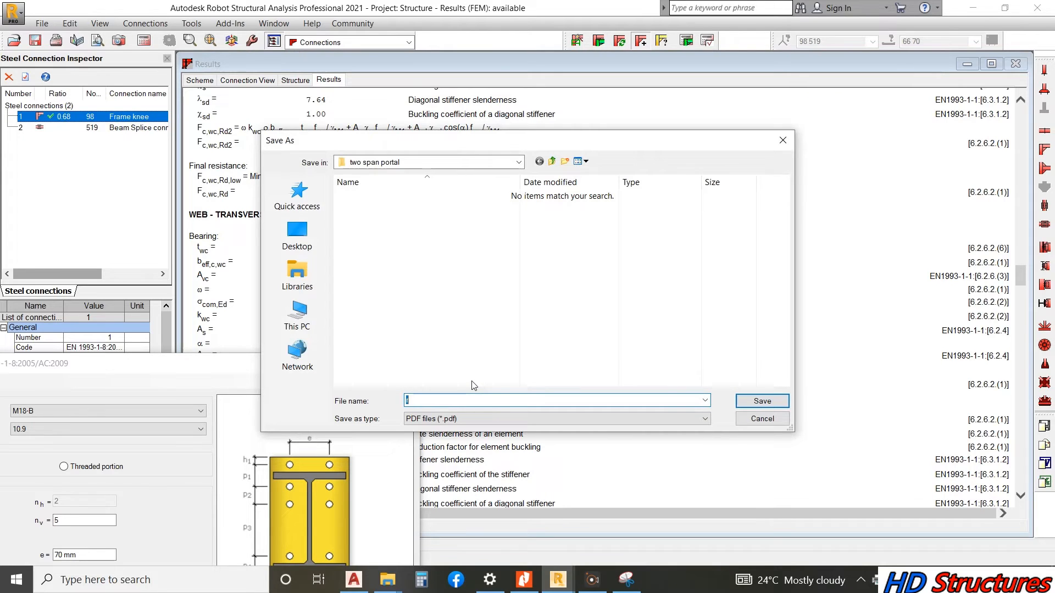
{"action": "type", "text": "1"}
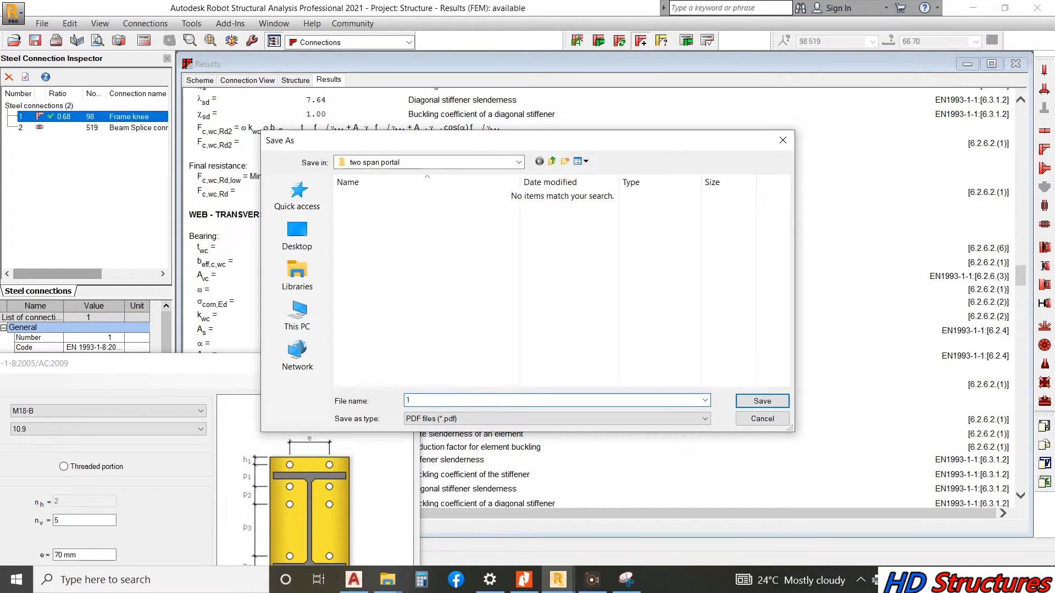
{"action": "key", "text": "BackSpace"}
{"action": "type", "text": "hauchh r"}
{"action": "left_click", "coordinate": [762, 401]}
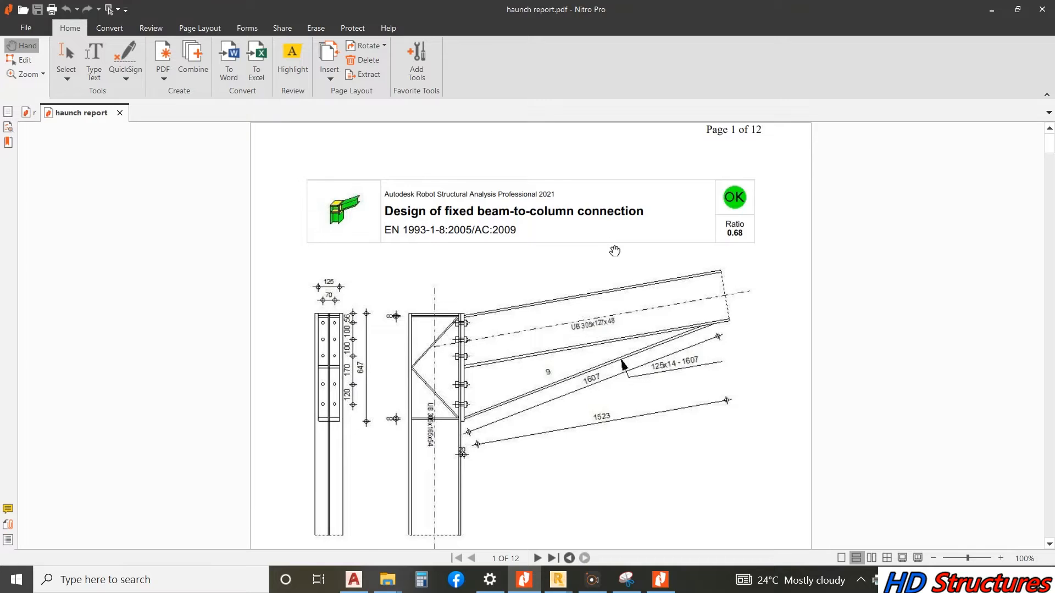
- Examine the opening pages of the haunch report PDF and return to Robot Structural Analysis
{"action": "scroll", "coordinate": [615, 250], "scroll_direction": "down", "scroll_amount": 10}
{"action": "scroll", "coordinate": [646, 309], "scroll_direction": "down", "scroll_amount": 15}
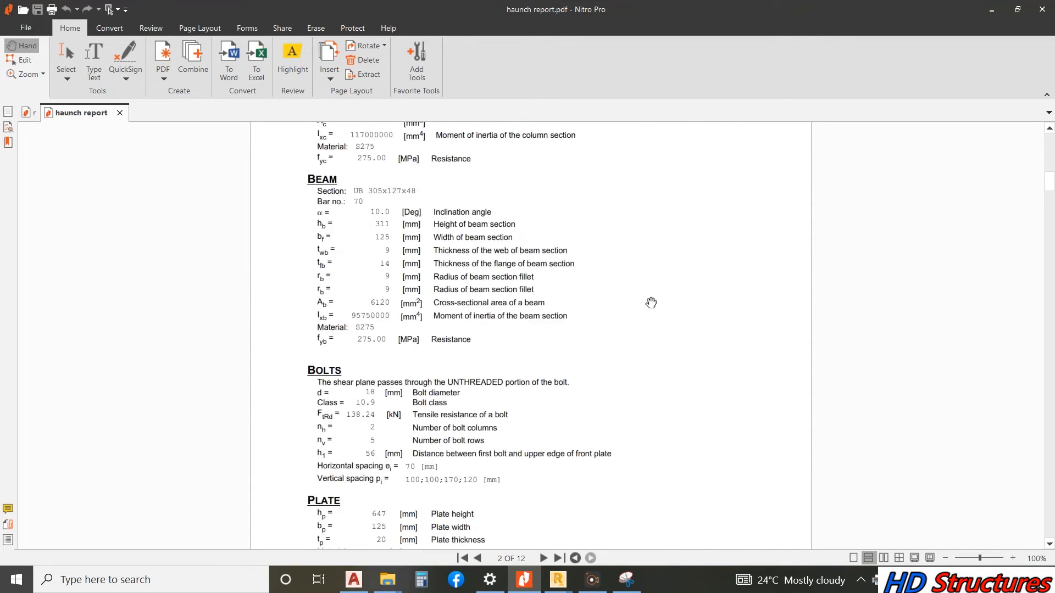
{"action": "left_click", "coordinate": [1000, 6]}
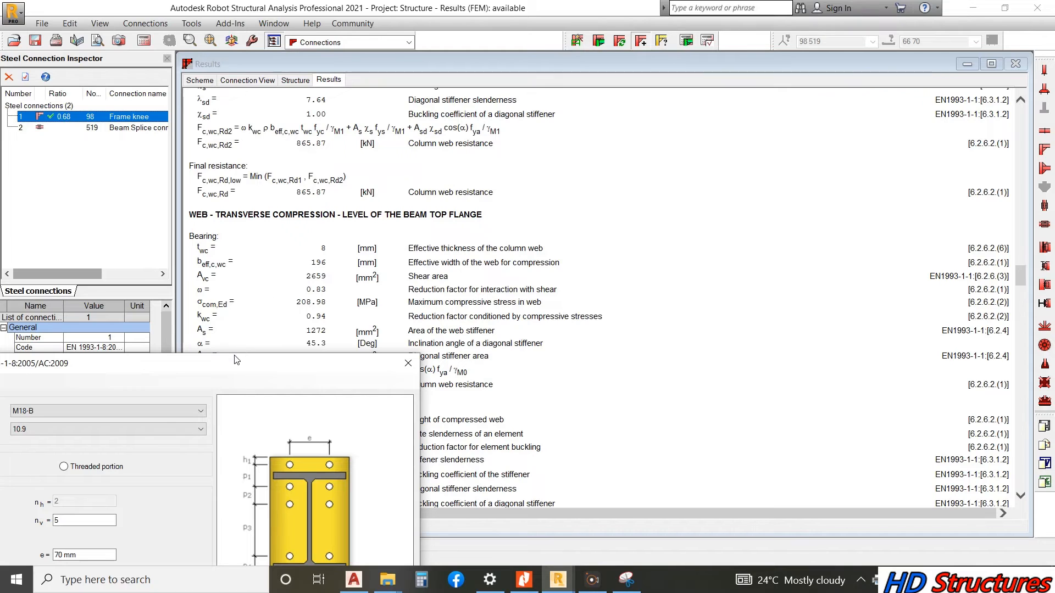
- Display the frame knee's dimensioned scheme drawing and examine the plate, bolt and haunch dimensions
{"action": "left_click_drag", "start_coordinate": [234, 356], "coordinate": [245, 237]}
{"action": "left_click", "coordinate": [200, 80]}
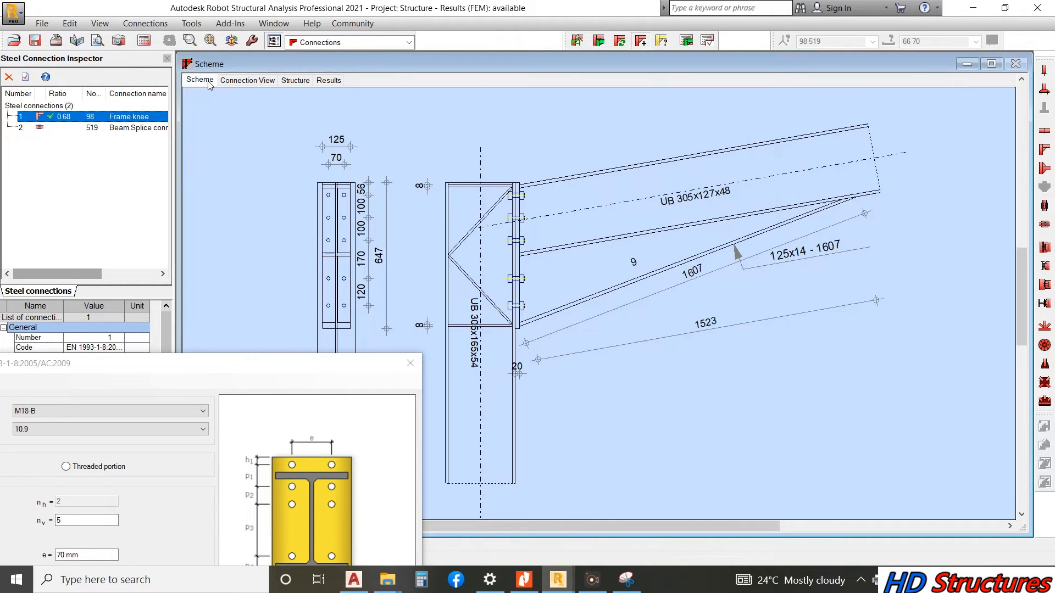
{"action": "scroll", "coordinate": [585, 221], "scroll_direction": "down", "scroll_amount": 2}
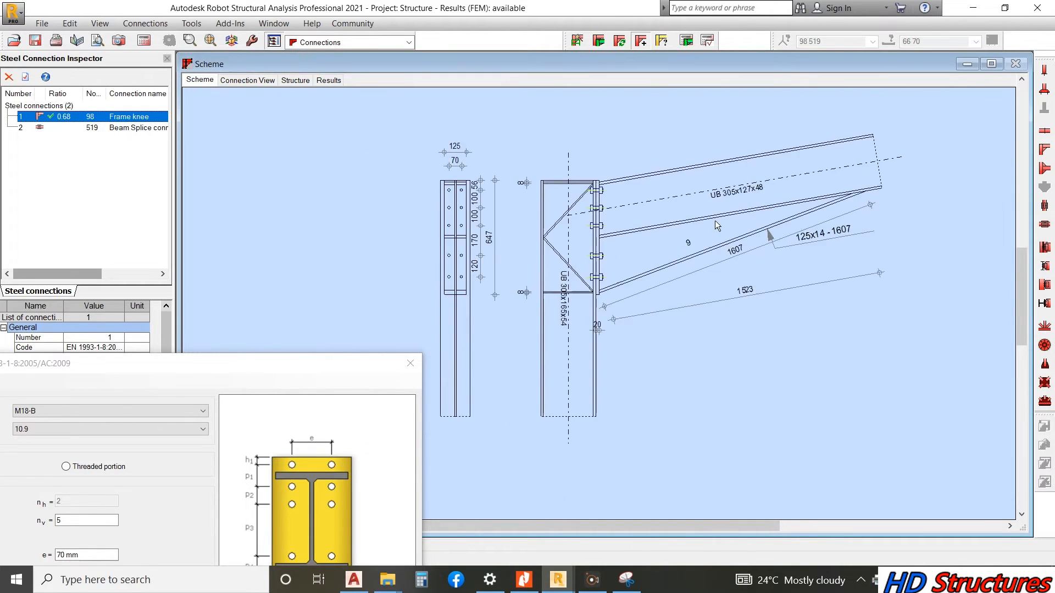
{"action": "scroll", "coordinate": [725, 217], "scroll_direction": "up", "scroll_amount": 1}
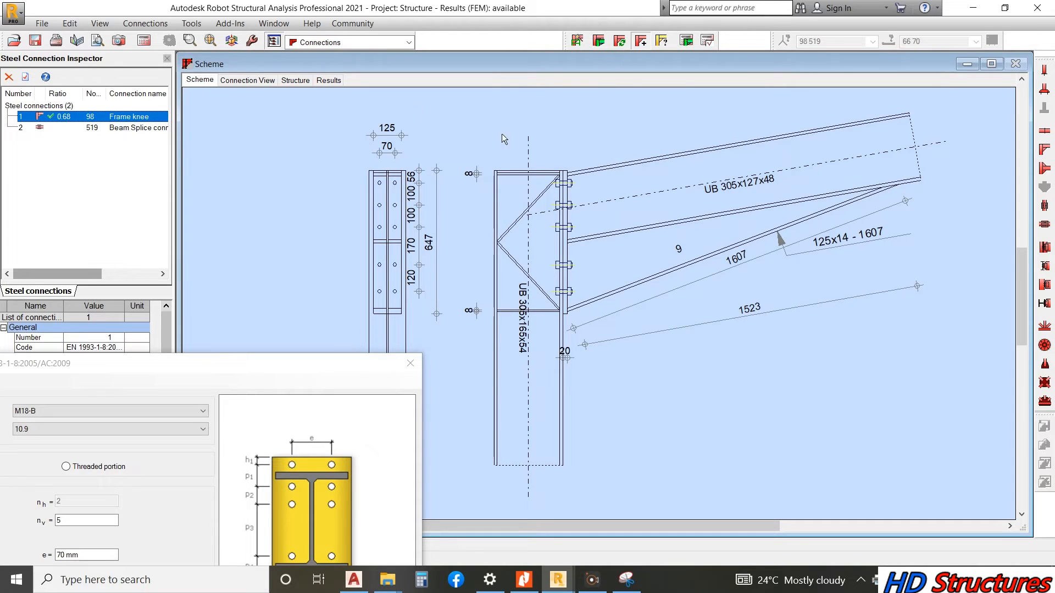
- Save the connection scheme in DXF format under the name h in the two span portal folder
{"action": "left_click", "coordinate": [39, 25]}
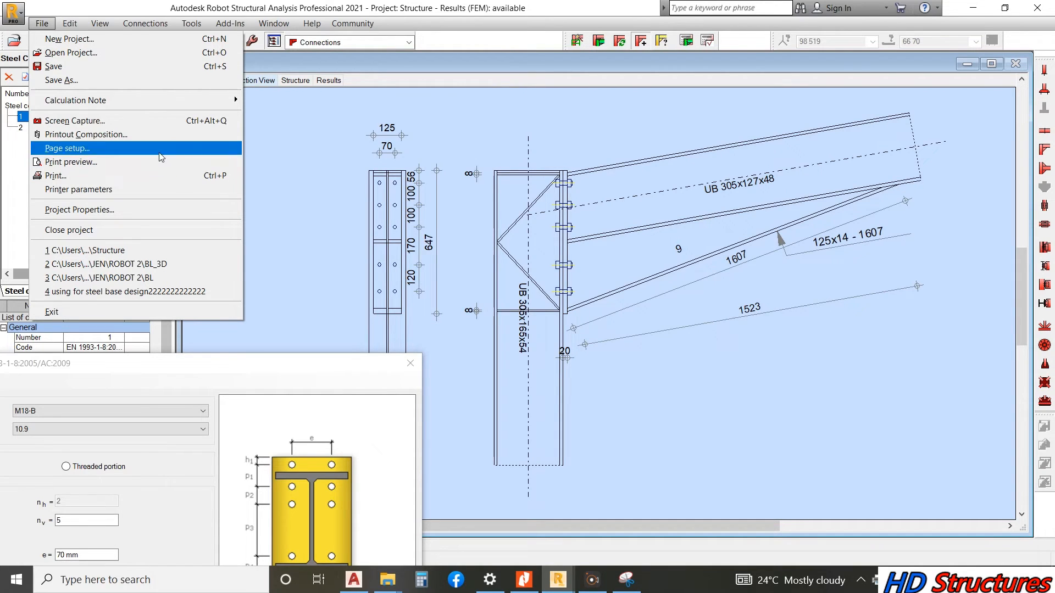
{"action": "left_click", "coordinate": [143, 83]}
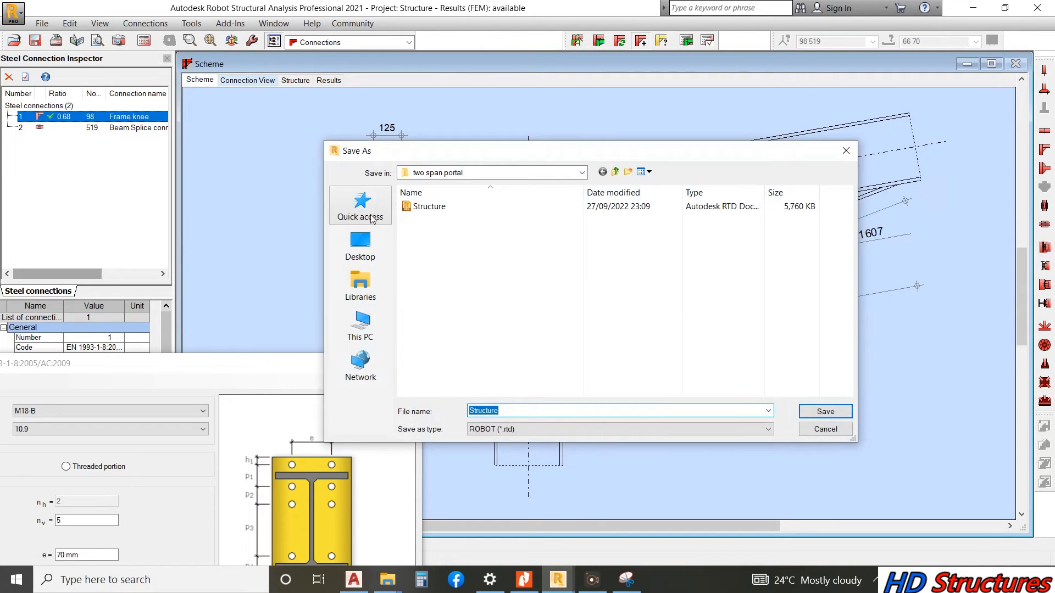
{"action": "left_click", "coordinate": [504, 429]}
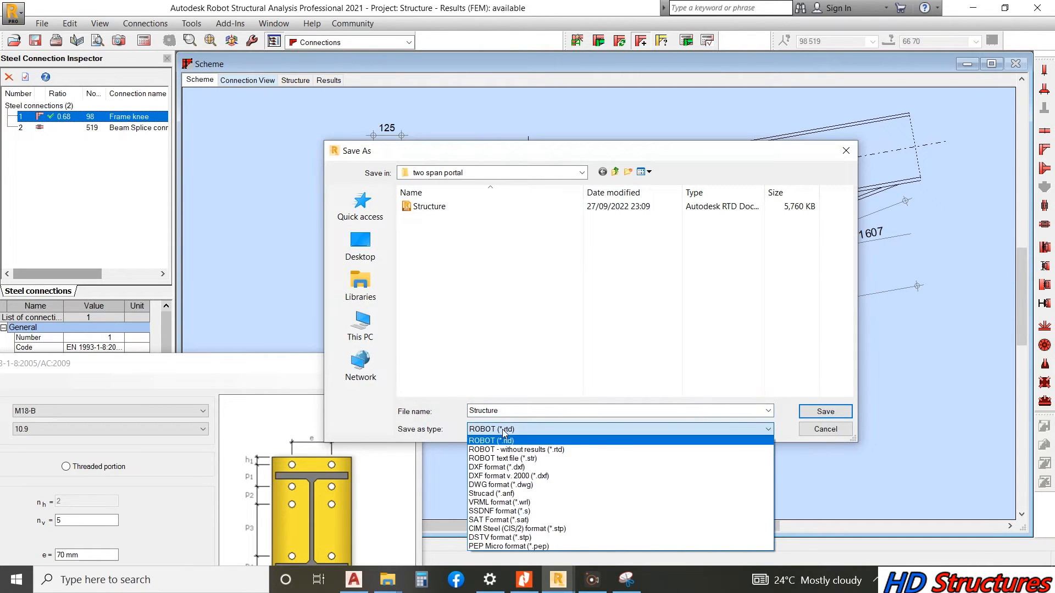
{"action": "left_click", "coordinate": [510, 467]}
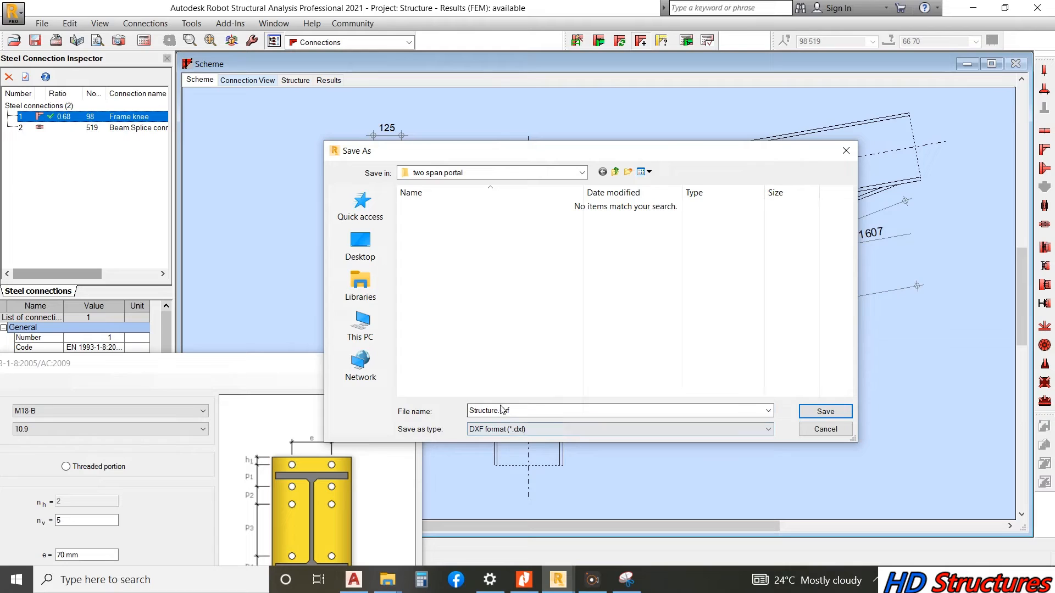
{"action": "type", "text": "h"}
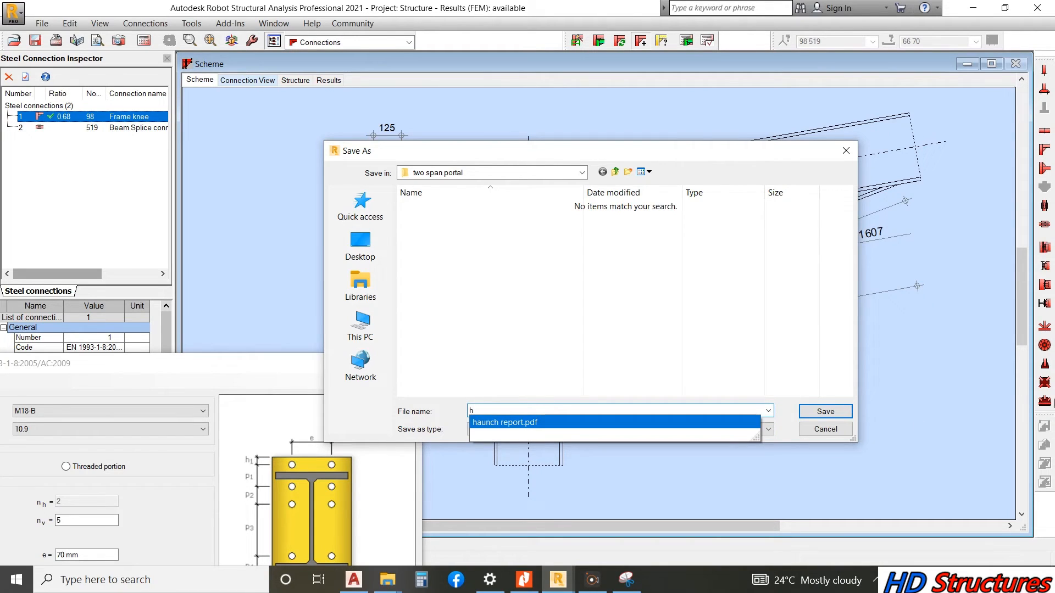
{"action": "left_click", "coordinate": [708, 332]}
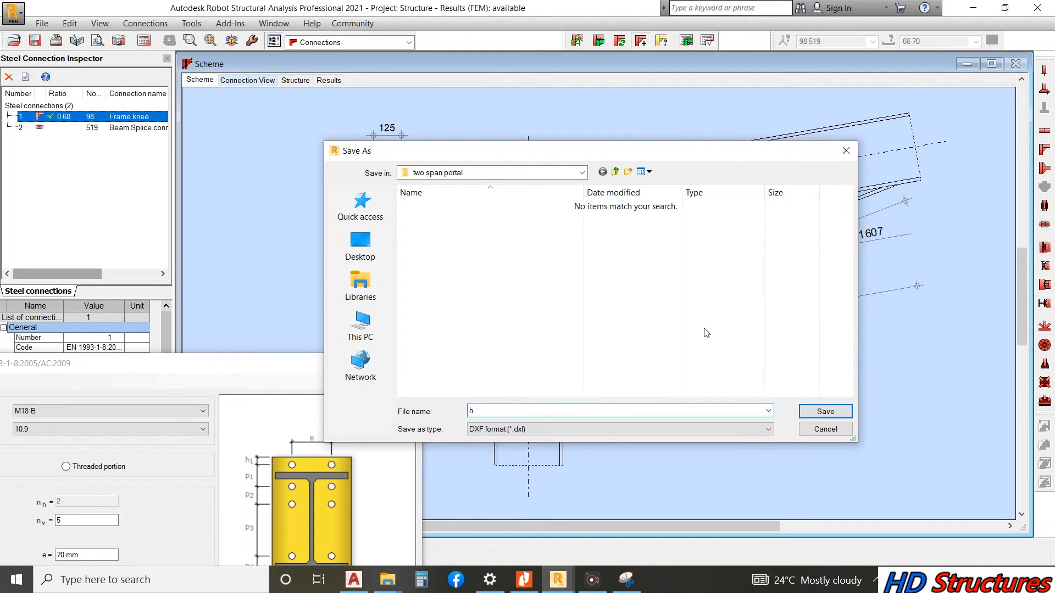
{"action": "left_click", "coordinate": [817, 413]}
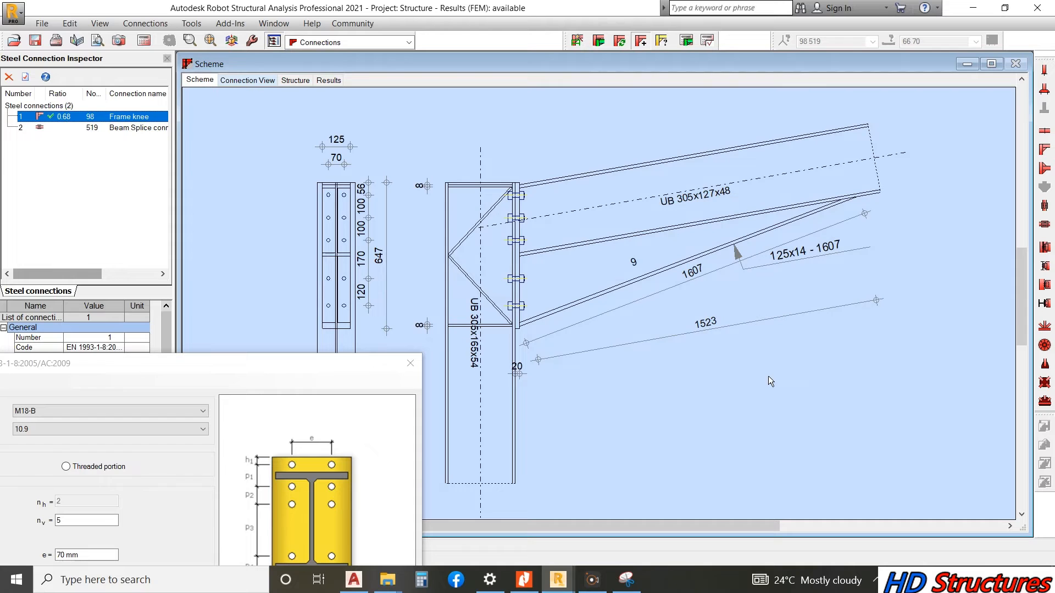
{"action": "left_click", "coordinate": [388, 580]}
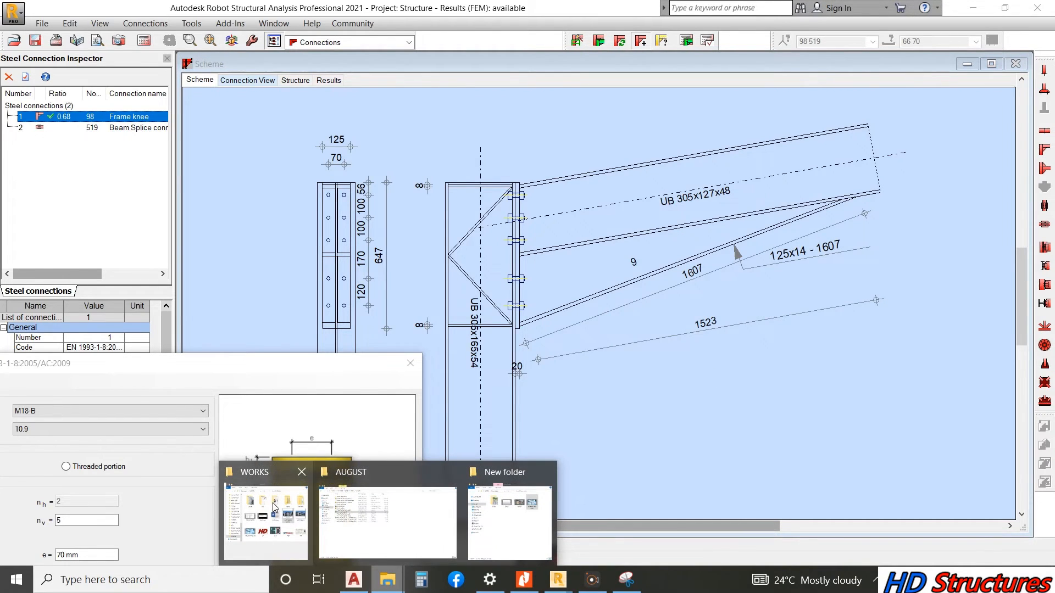
{"action": "mouse_move", "coordinate": [274, 506]}
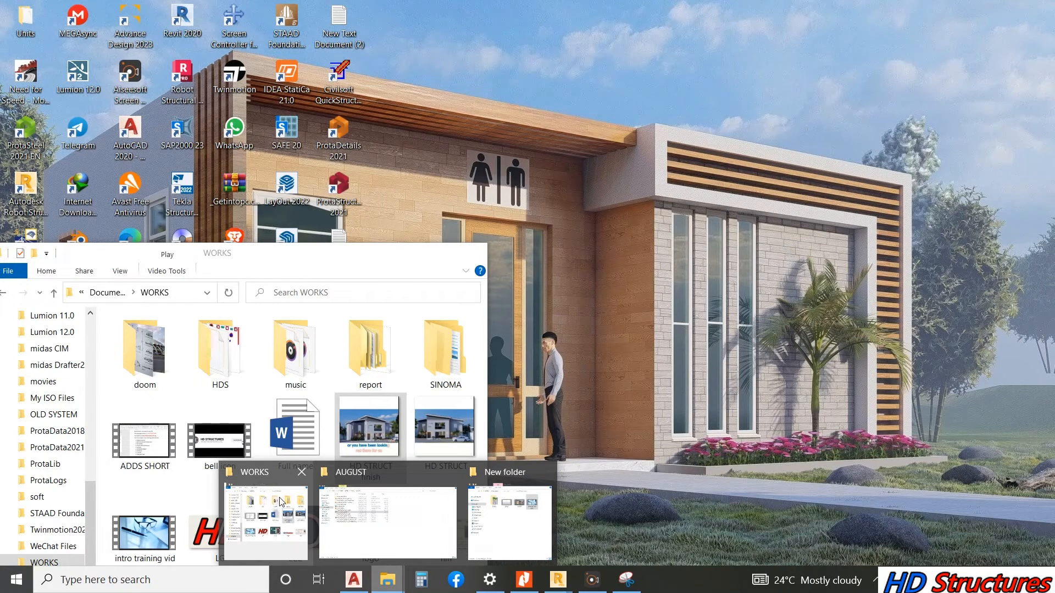
{"action": "left_click", "coordinate": [281, 501]}
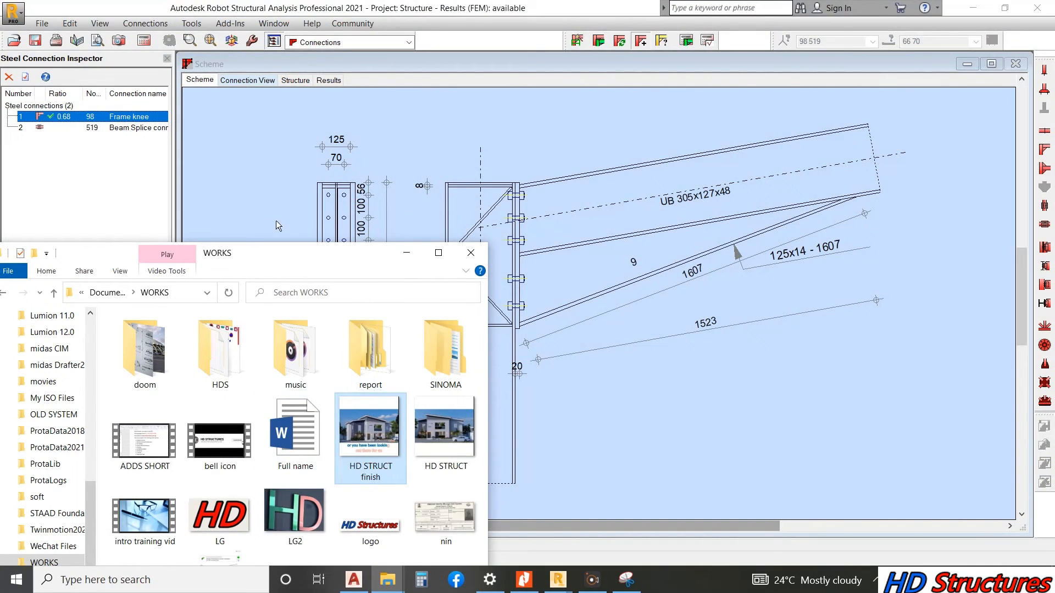
- Open the exported DXF drawing h from the two span portal folder in AutoCAD
{"action": "left_click", "coordinate": [42, 23]}
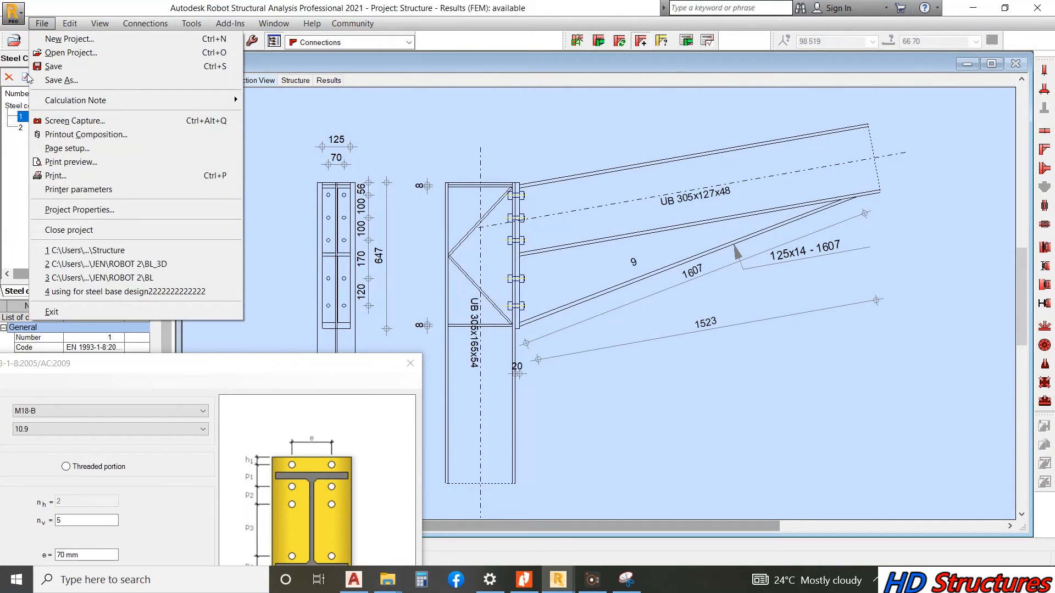
{"action": "left_click", "coordinate": [105, 82]}
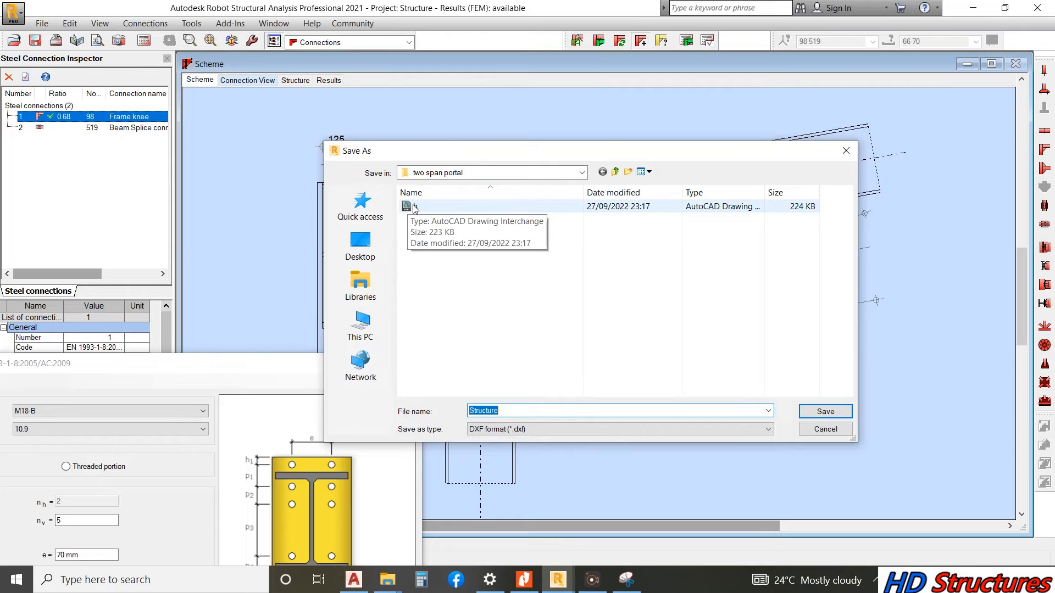
{"action": "left_click", "coordinate": [414, 206]}
{"action": "right_click", "coordinate": [414, 206]}
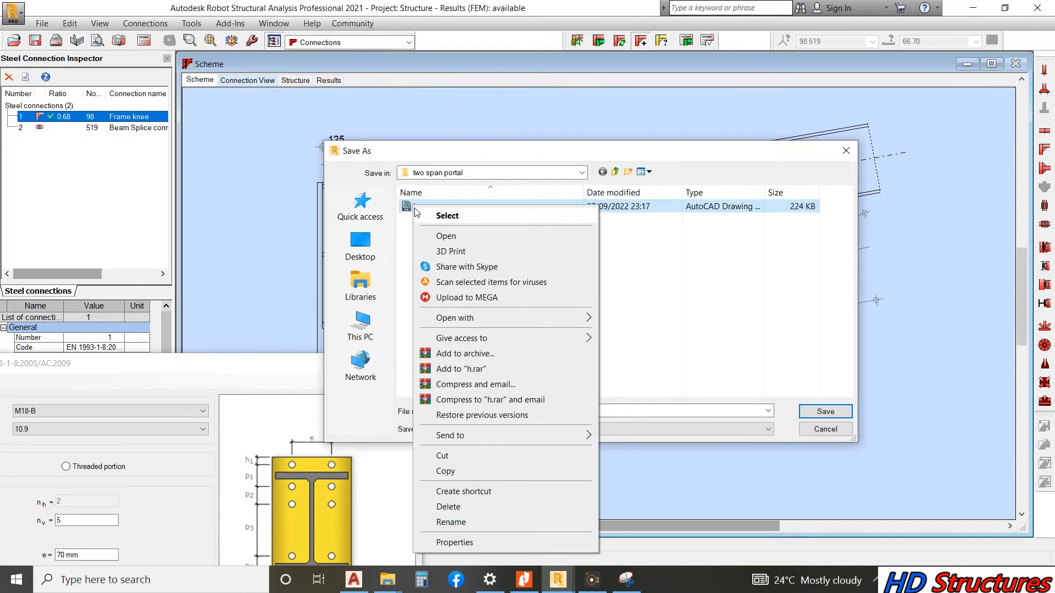
{"action": "left_click", "coordinate": [450, 237]}
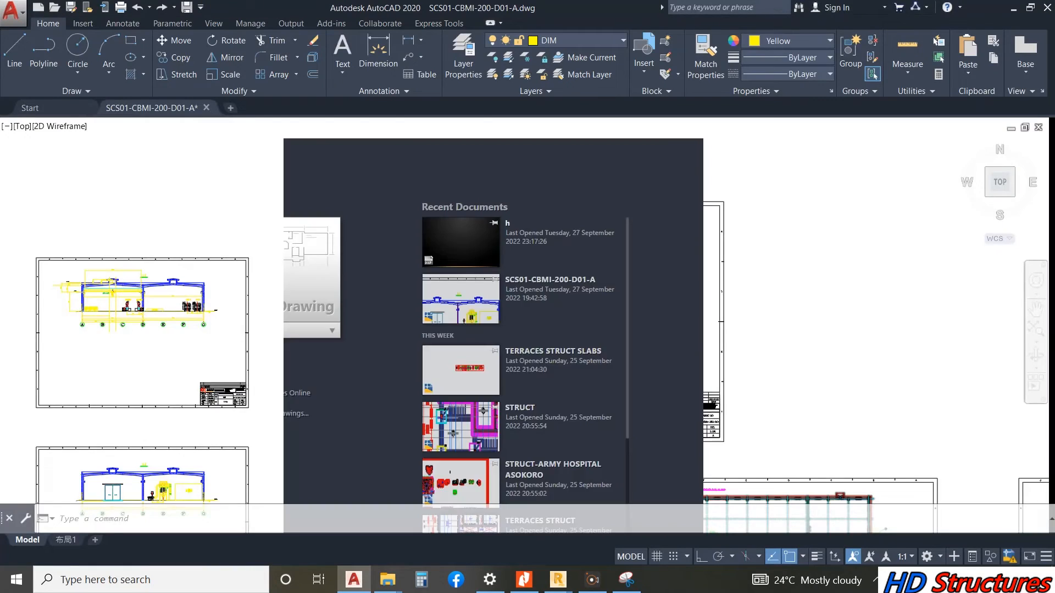
- Examine the frame knee's plate, bolt and haunch details in the DXF drawing h
{"action": "scroll", "coordinate": [467, 233], "scroll_direction": "down", "scroll_amount": 4}
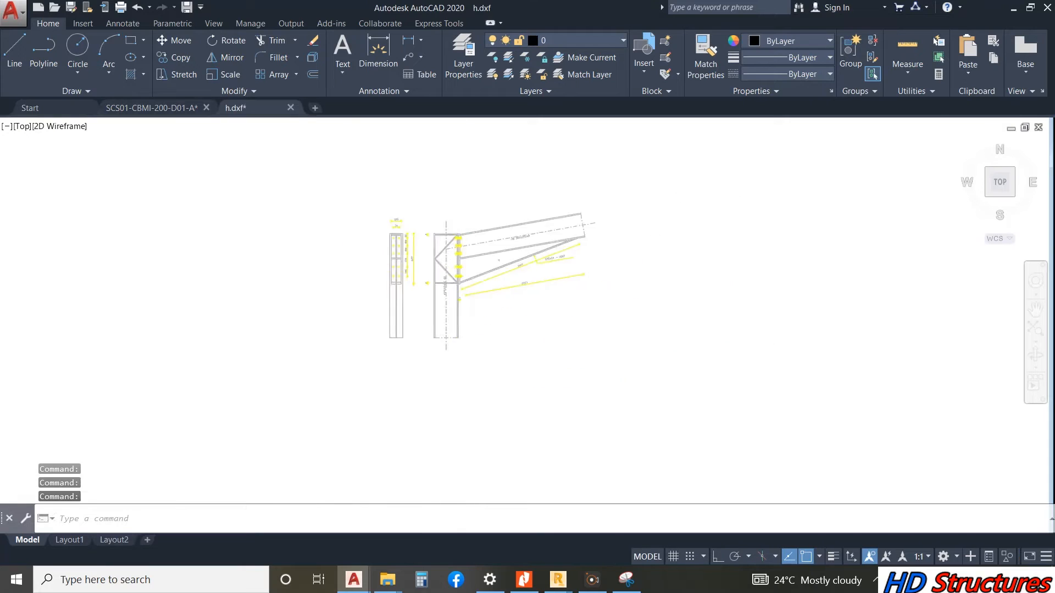
{"action": "scroll", "coordinate": [428, 277], "scroll_direction": "up", "scroll_amount": 8}
{"action": "scroll", "coordinate": [425, 365], "scroll_direction": "down", "scroll_amount": 6}
{"action": "scroll", "coordinate": [522, 233], "scroll_direction": "up", "scroll_amount": 4}
{"action": "scroll", "coordinate": [420, 316], "scroll_direction": "down", "scroll_amount": 4}
{"action": "scroll", "coordinate": [196, 353], "scroll_direction": "up", "scroll_amount": 4}
{"action": "scroll", "coordinate": [399, 241], "scroll_direction": "down", "scroll_amount": 2}
{"action": "scroll", "coordinate": [400, 241], "scroll_direction": "down", "scroll_amount": 2}
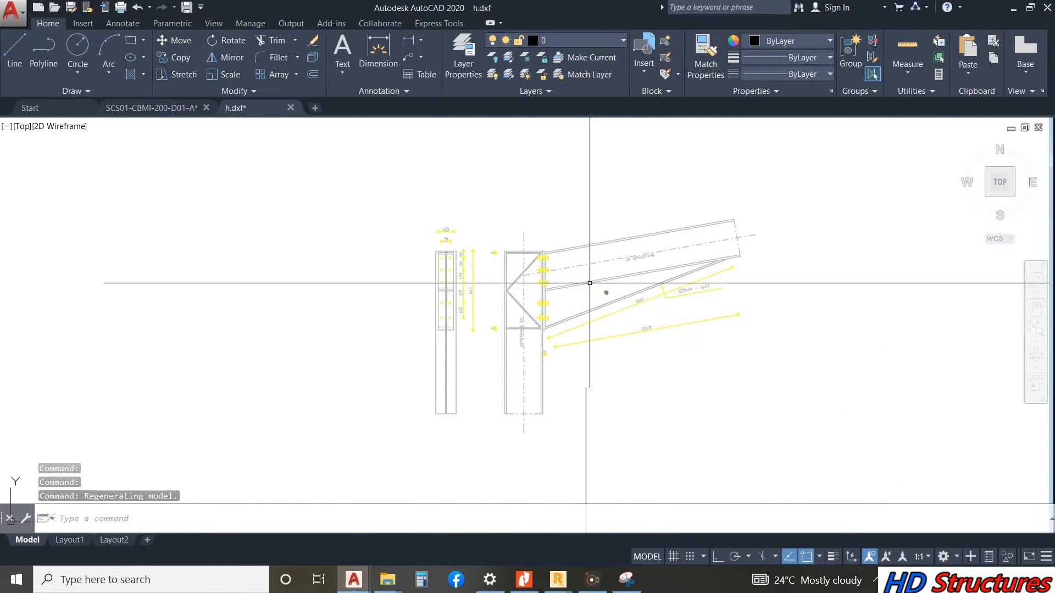
{"action": "scroll", "coordinate": [507, 294], "scroll_direction": "down", "scroll_amount": 2}
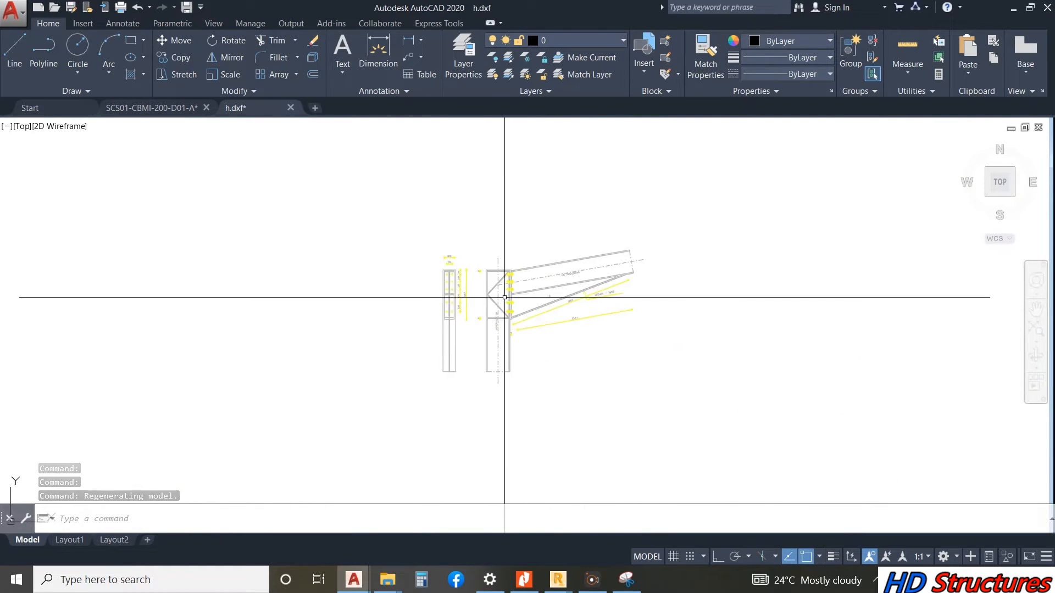
- Return to Robot Structural Analysis, cancel saving the scheme again, and close the frame knee definition without changes
{"action": "left_click", "coordinate": [1013, 8]}
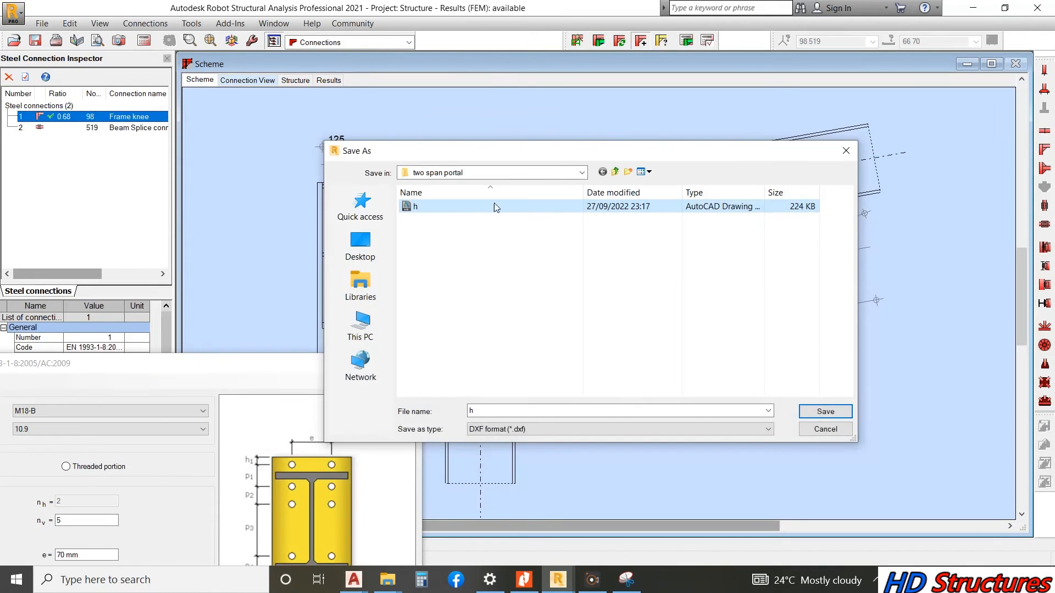
{"action": "left_click", "coordinate": [836, 430]}
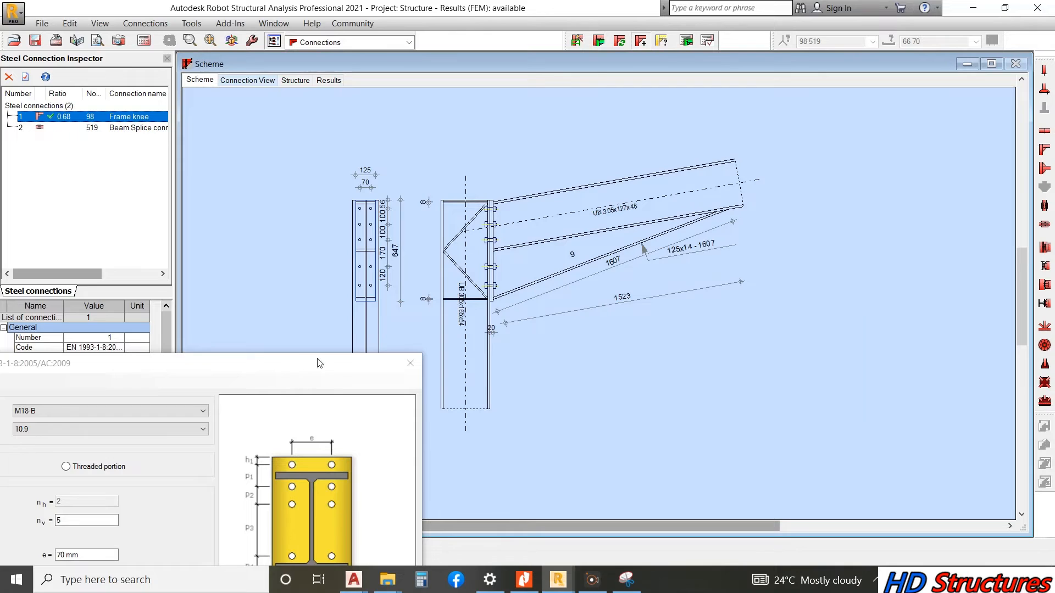
{"action": "left_click_drag", "start_coordinate": [219, 362], "coordinate": [738, 151]}
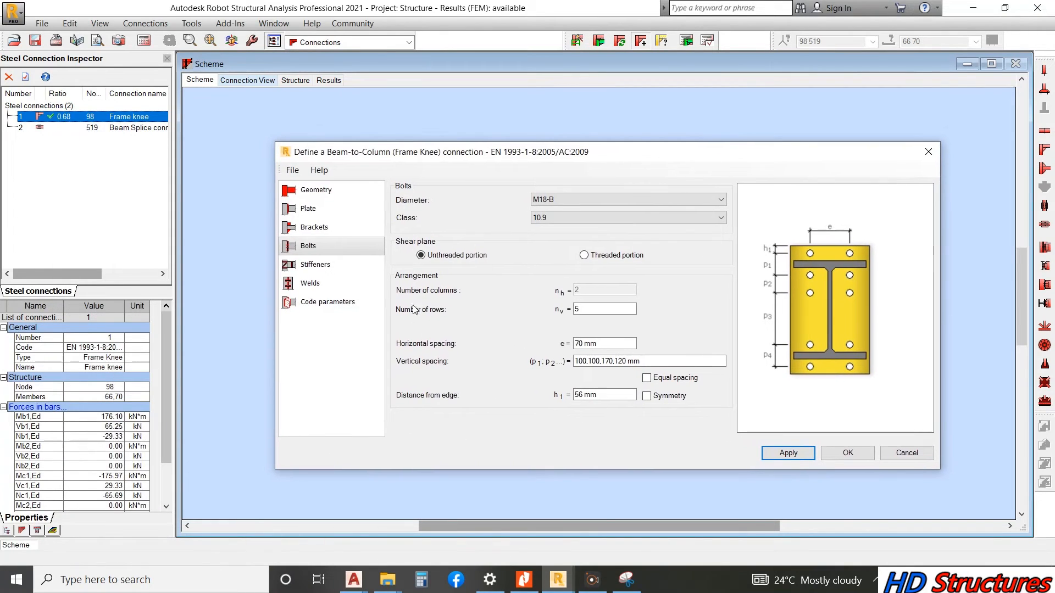
{"action": "left_click_drag", "start_coordinate": [662, 152], "coordinate": [523, 136]}
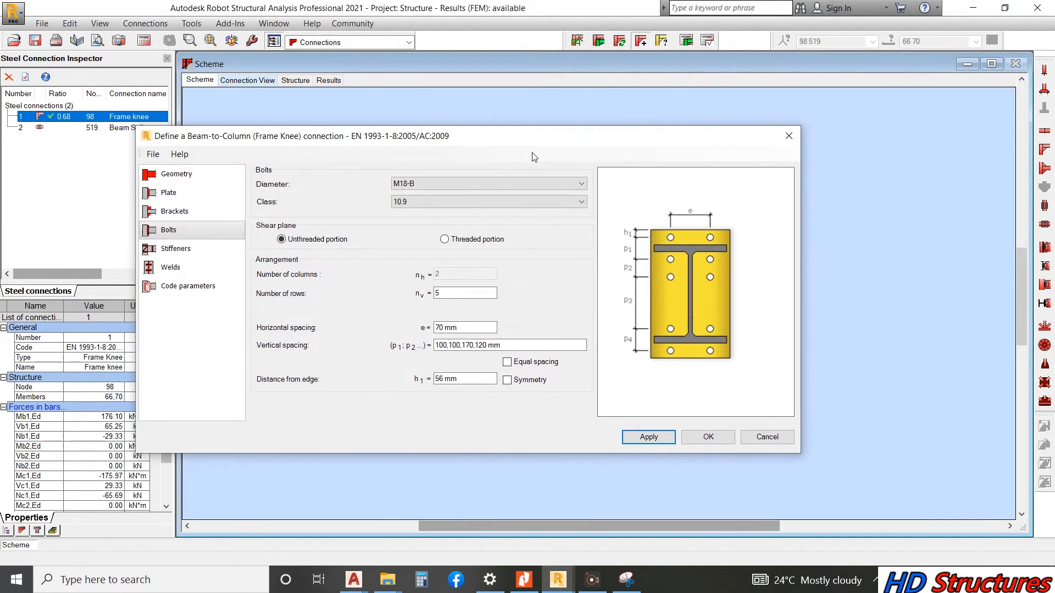
{"action": "left_click", "coordinate": [767, 437]}
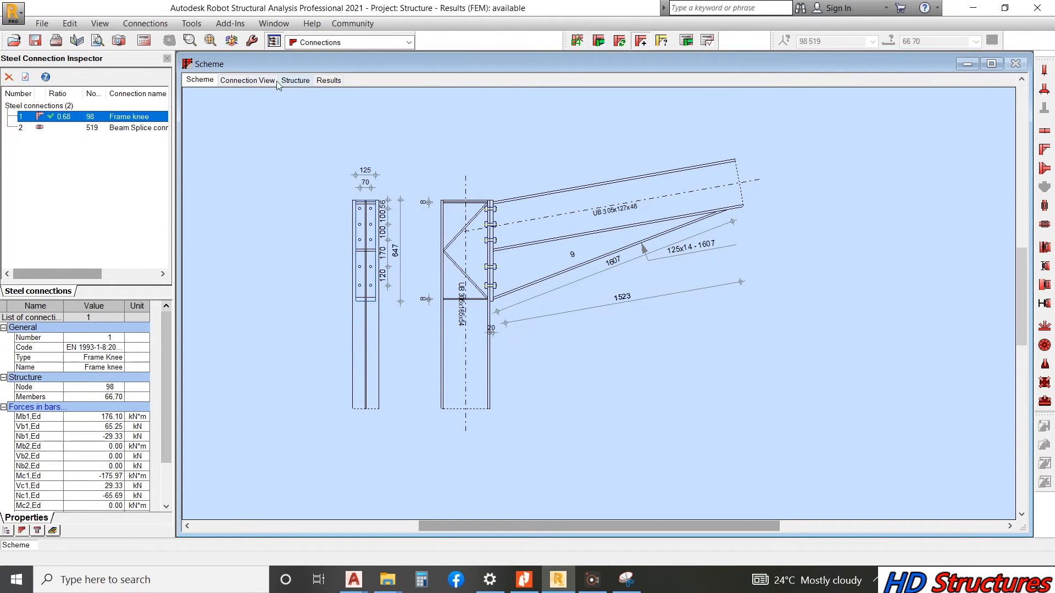
- Display the 3D structure model and examine the portal frame columns and their base supports
{"action": "left_click", "coordinate": [295, 80]}
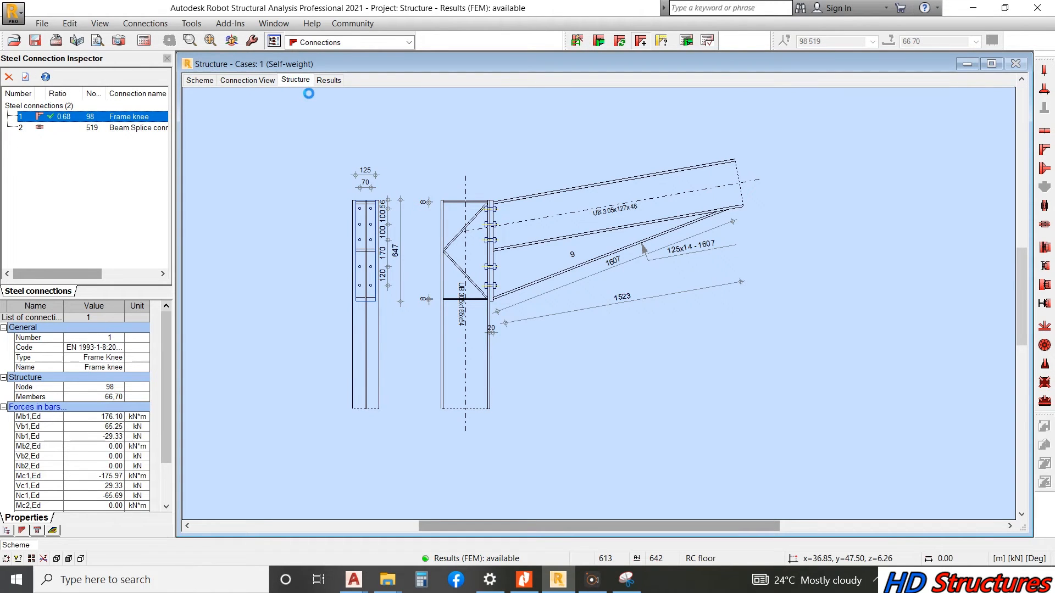
{"action": "scroll", "coordinate": [427, 196], "scroll_direction": "down", "scroll_amount": 8}
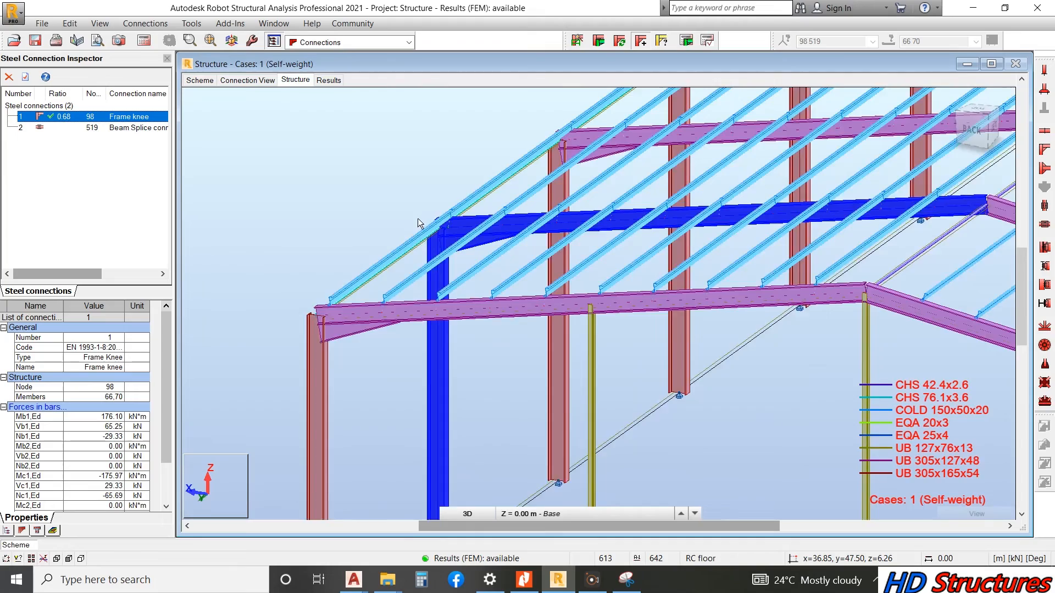
{"action": "scroll", "coordinate": [803, 332], "scroll_direction": "up", "scroll_amount": 8}
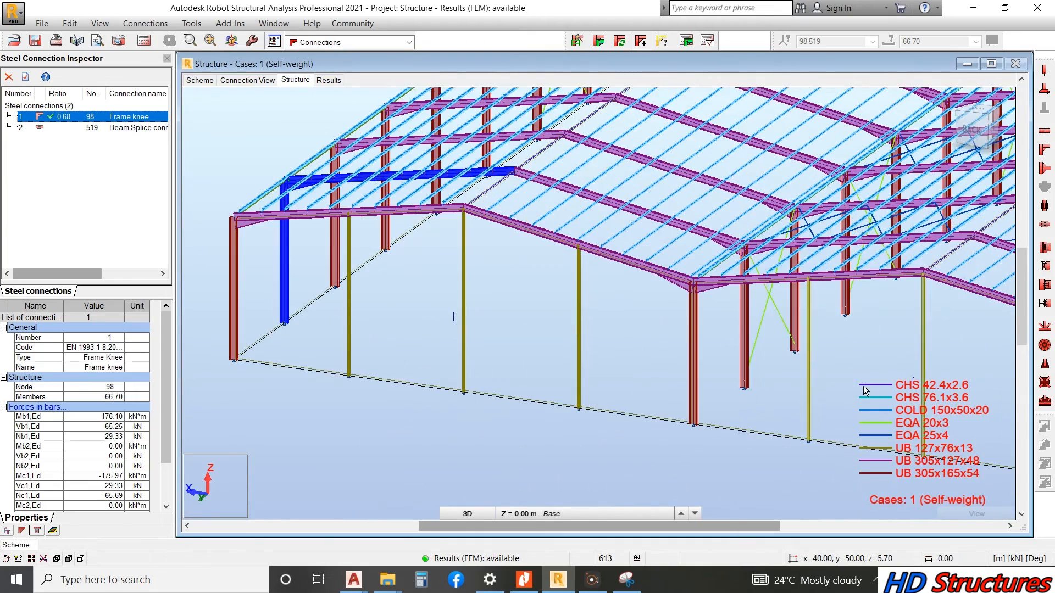
{"action": "scroll", "coordinate": [781, 371], "scroll_direction": "up", "scroll_amount": 3}
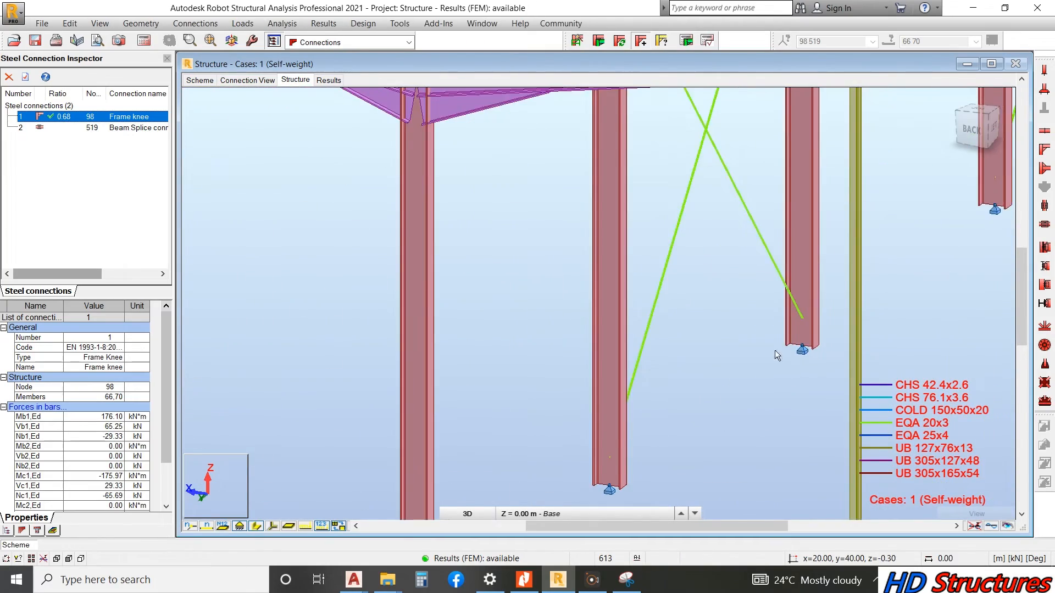
{"action": "right_click", "coordinate": [956, 302]}
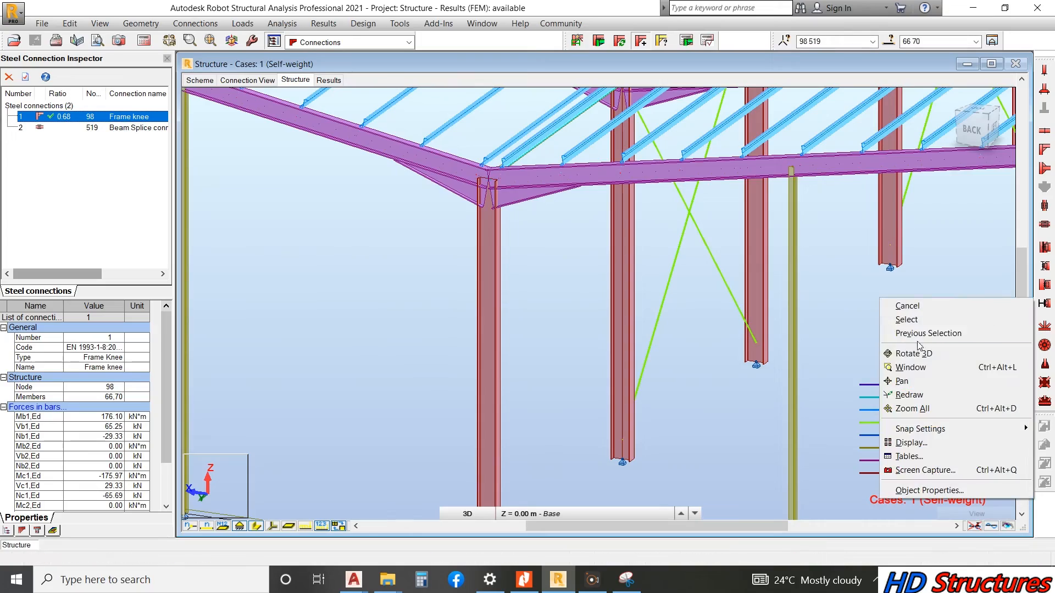
{"action": "left_click", "coordinate": [984, 349]}
{"action": "left_click_drag", "start_coordinate": [827, 343], "coordinate": [650, 299]}
{"action": "left_click_drag", "start_coordinate": [734, 291], "coordinate": [710, 287]}
{"action": "left_click_drag", "start_coordinate": [492, 255], "coordinate": [636, 335]}
{"action": "scroll", "coordinate": [732, 290], "scroll_direction": "up", "scroll_amount": 5}
{"action": "left_click_drag", "start_coordinate": [732, 289], "coordinate": [658, 346]}
{"action": "scroll", "coordinate": [658, 347], "scroll_direction": "up", "scroll_amount": 3}
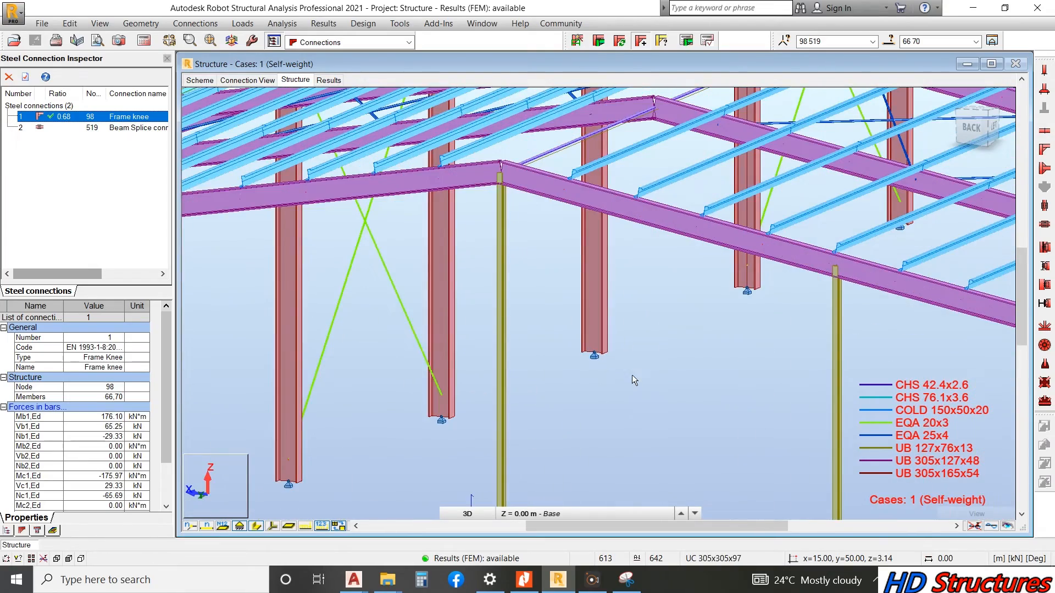
- Select column bar 37 with its base node 55 and create a pinned column base connection there
{"action": "scroll", "coordinate": [568, 287], "scroll_direction": "down", "scroll_amount": 1}
{"action": "left_click_drag", "start_coordinate": [645, 374], "coordinate": [570, 285]}
{"action": "scroll", "coordinate": [566, 345], "scroll_direction": "down", "scroll_amount": 5}
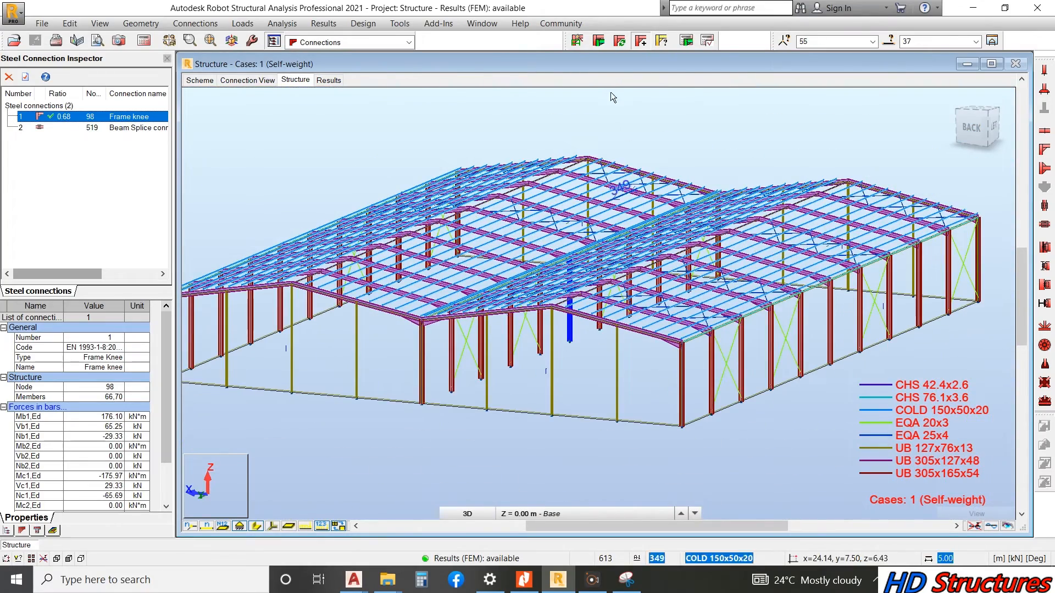
{"action": "left_click", "coordinate": [581, 44]}
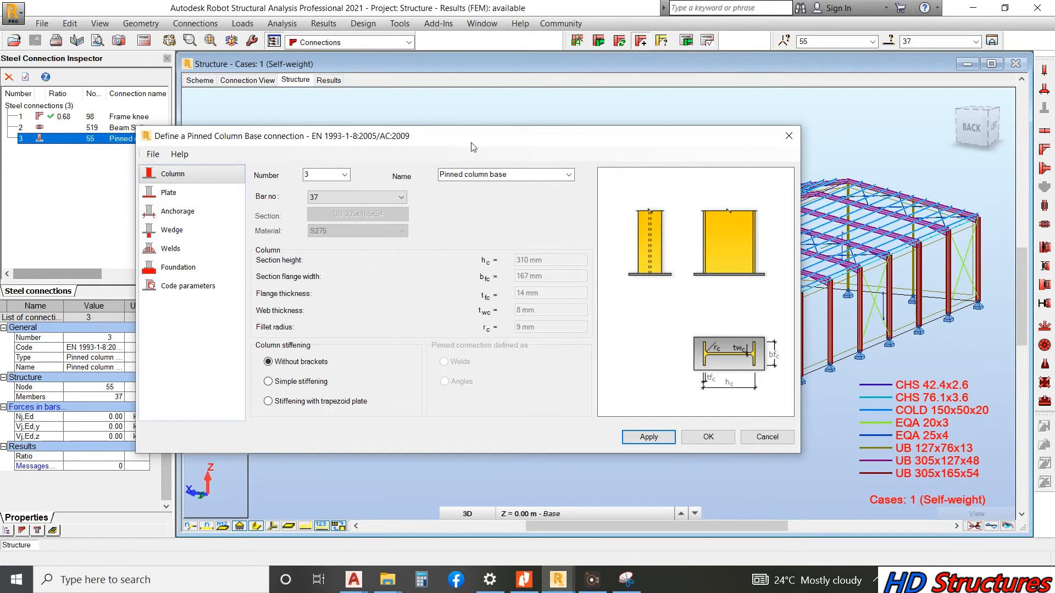
- Display the pinned column base in the 3D connection view and examine its plate, anchors and foundation beside the definition dialog
{"action": "left_click_drag", "start_coordinate": [430, 143], "coordinate": [261, 192]}
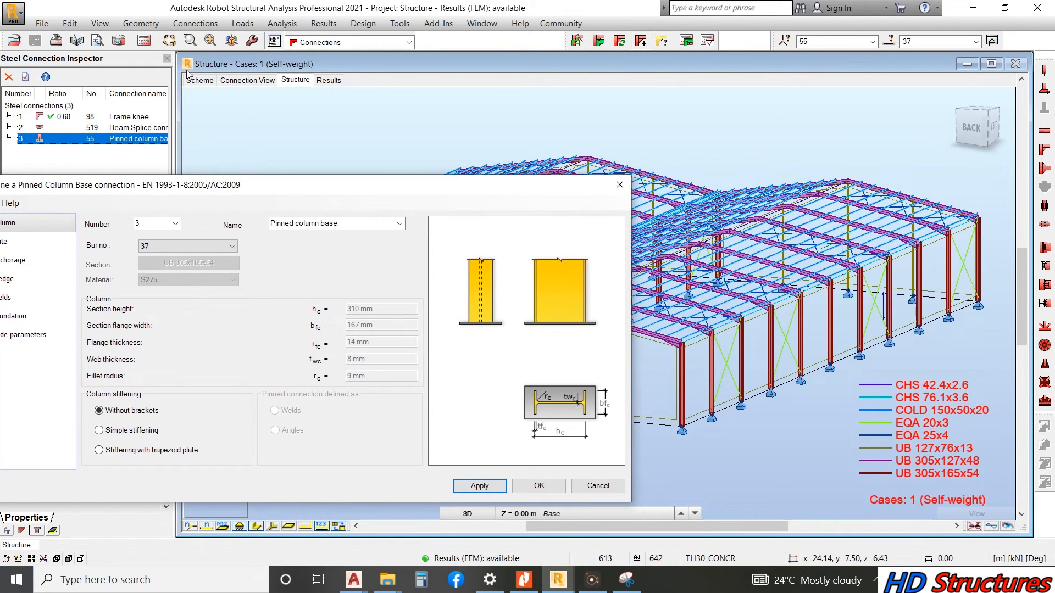
{"action": "left_click", "coordinate": [243, 80]}
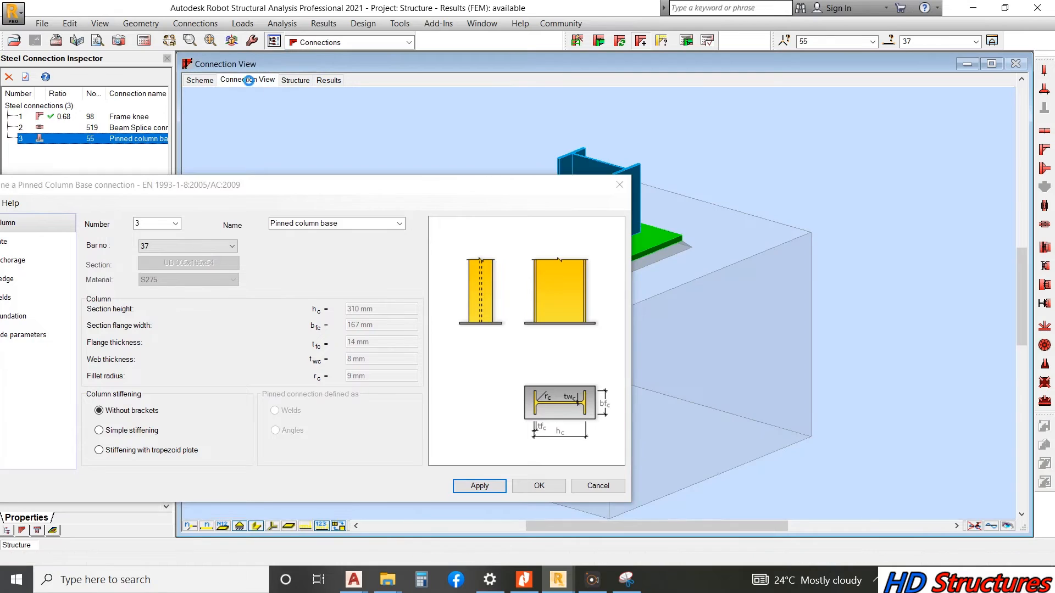
{"action": "scroll", "coordinate": [644, 246], "scroll_direction": "up", "scroll_amount": 3}
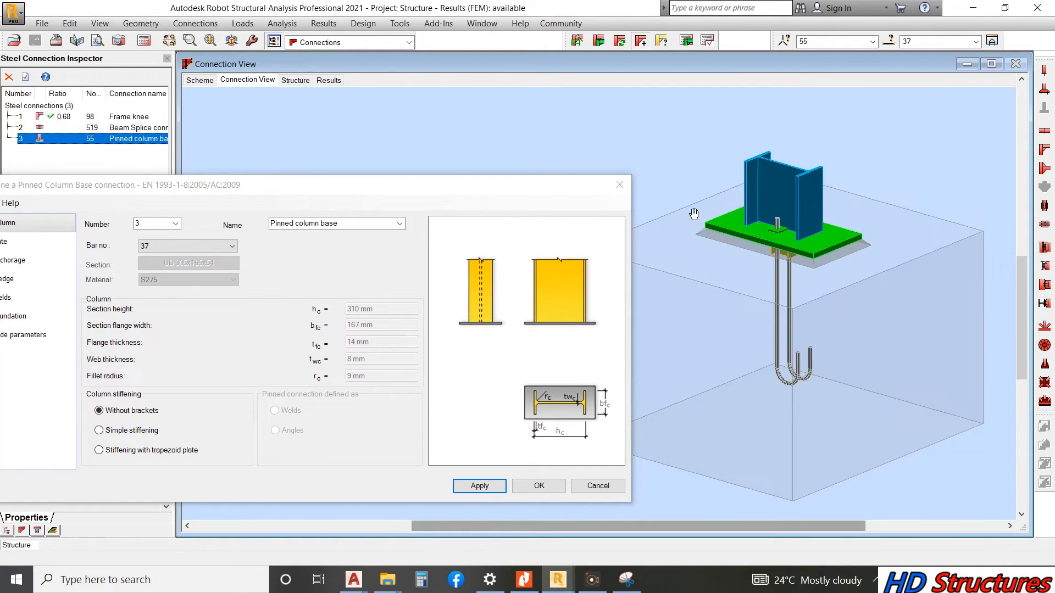
{"action": "left_click_drag", "start_coordinate": [310, 191], "coordinate": [429, 136]}
{"action": "scroll", "coordinate": [879, 195], "scroll_direction": "down", "scroll_amount": 2}
{"action": "scroll", "coordinate": [820, 228], "scroll_direction": "up", "scroll_amount": 2}
{"action": "scroll", "coordinate": [832, 225], "scroll_direction": "down", "scroll_amount": 2}
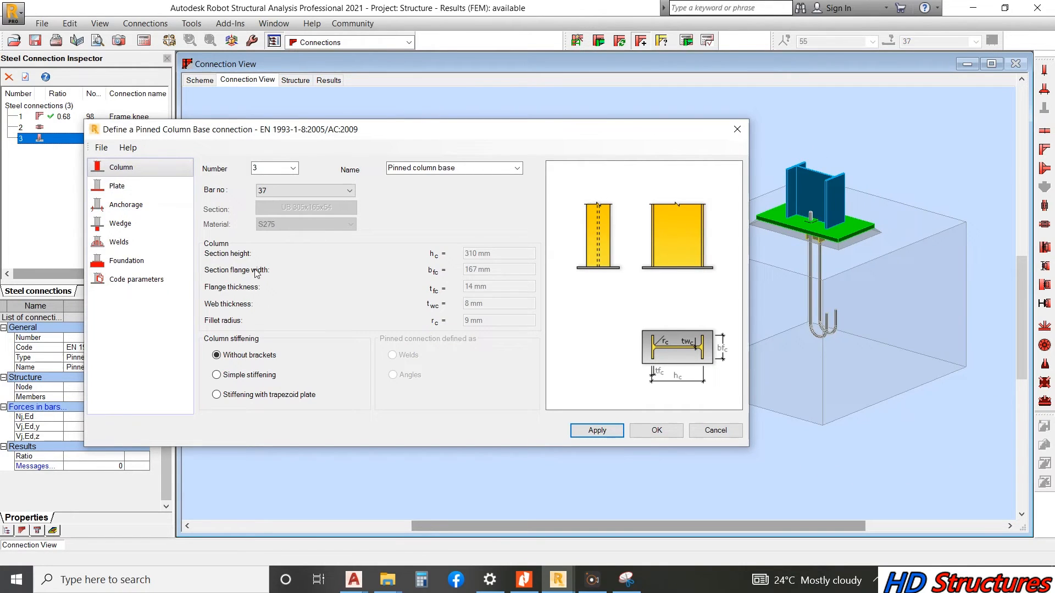
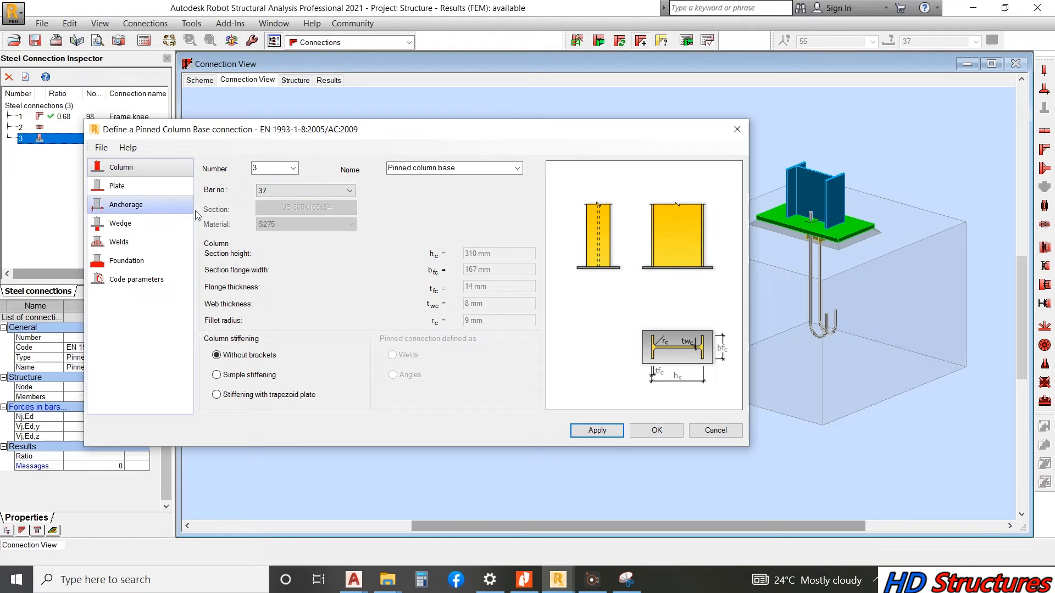
- Set the base plate material of the pinned column base to S275
{"action": "left_click", "coordinate": [434, 168]}
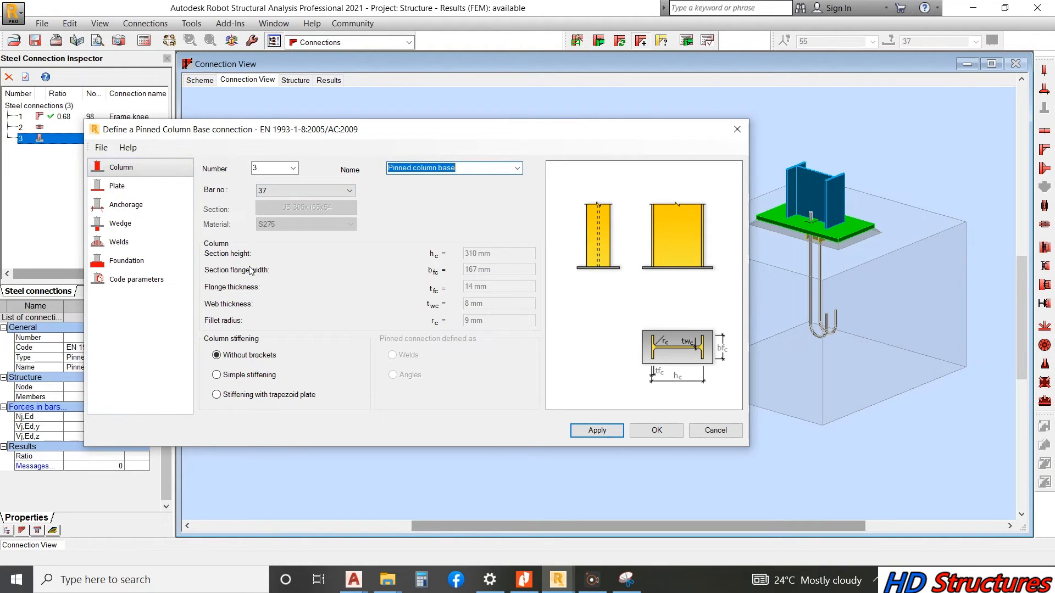
{"action": "left_click", "coordinate": [100, 188]}
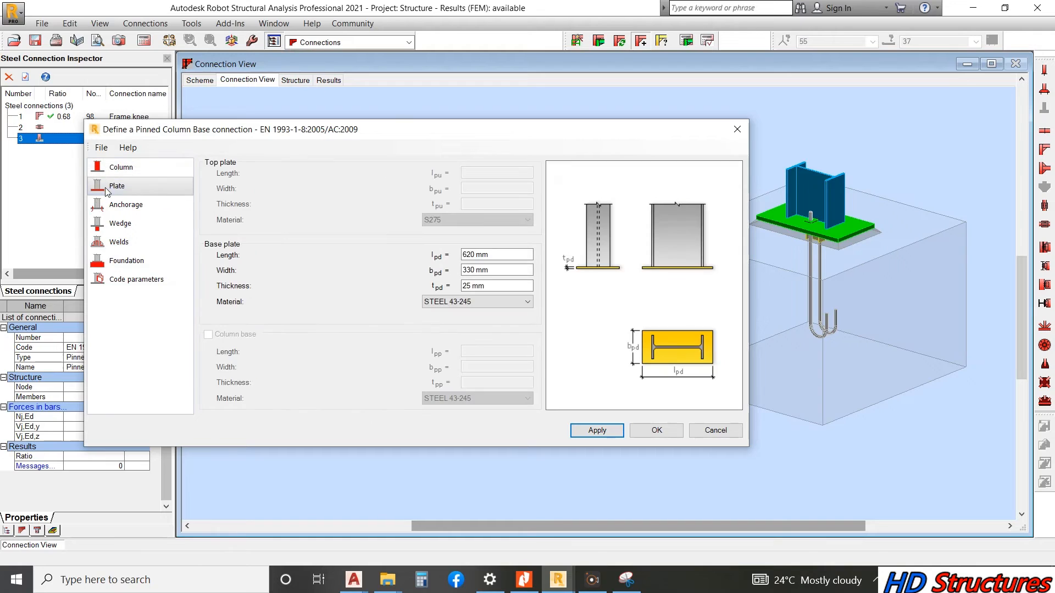
{"action": "left_click", "coordinate": [472, 302]}
{"action": "left_click", "coordinate": [438, 314]}
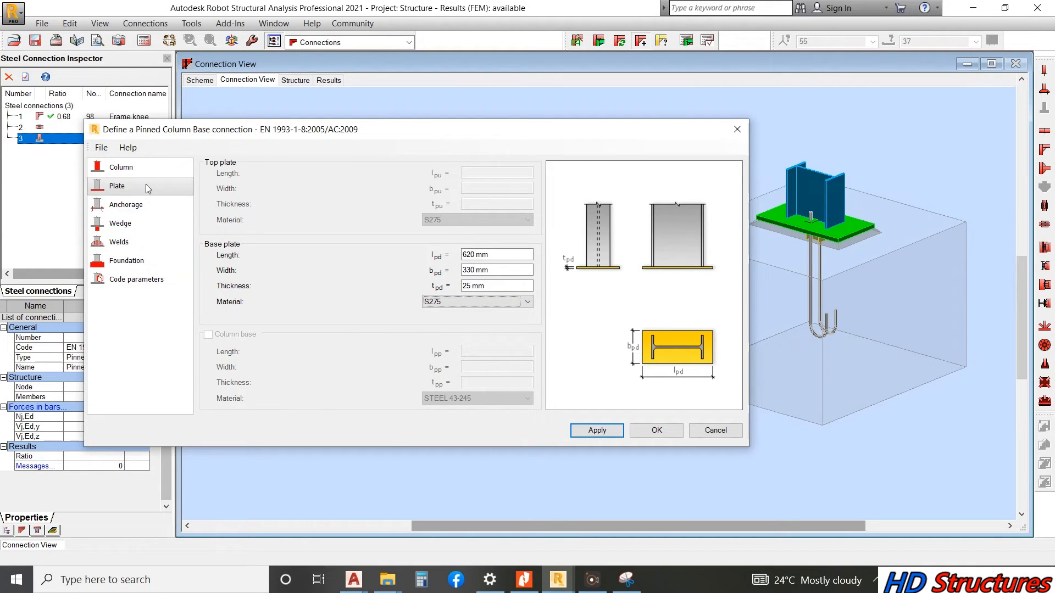
- Change the anchorage arrangement to four anchors placed between the column flanges and apply it to the connection
{"action": "left_click", "coordinate": [143, 205]}
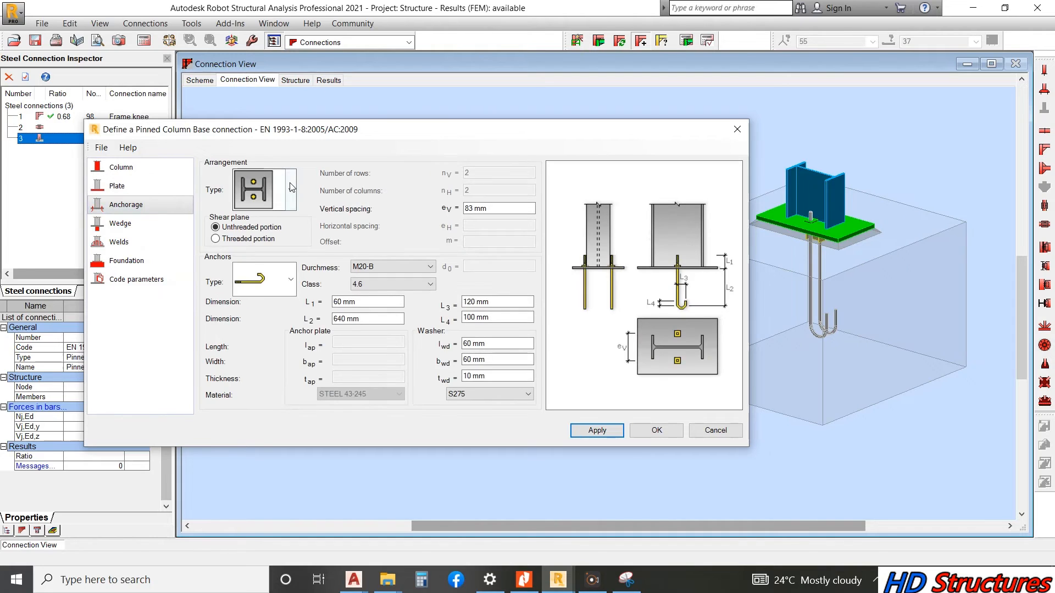
{"action": "left_click", "coordinate": [292, 188]}
{"action": "scroll", "coordinate": [254, 235], "scroll_direction": "down", "scroll_amount": 3}
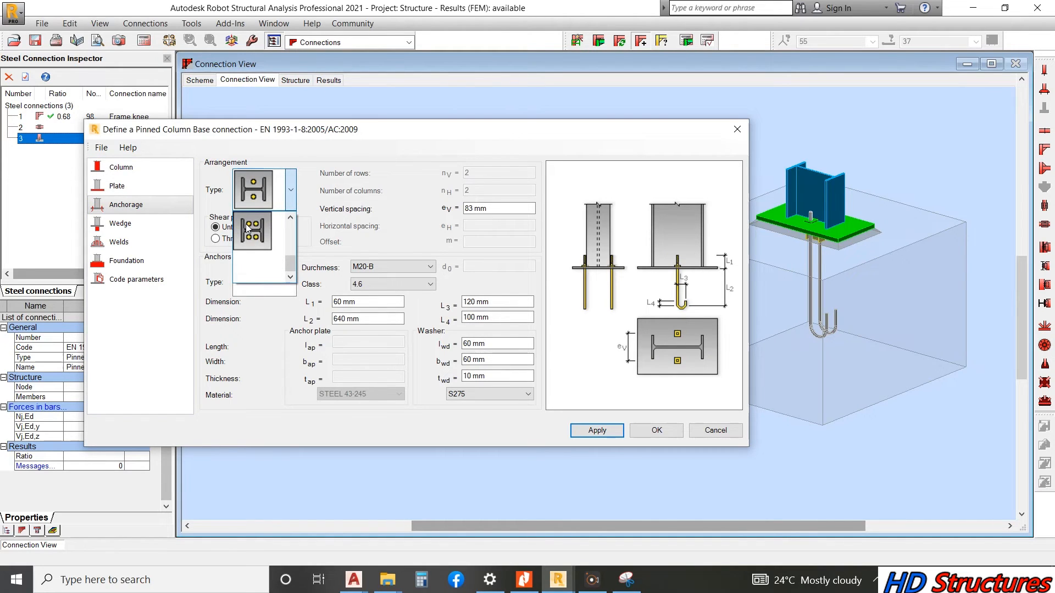
{"action": "left_click", "coordinate": [251, 229]}
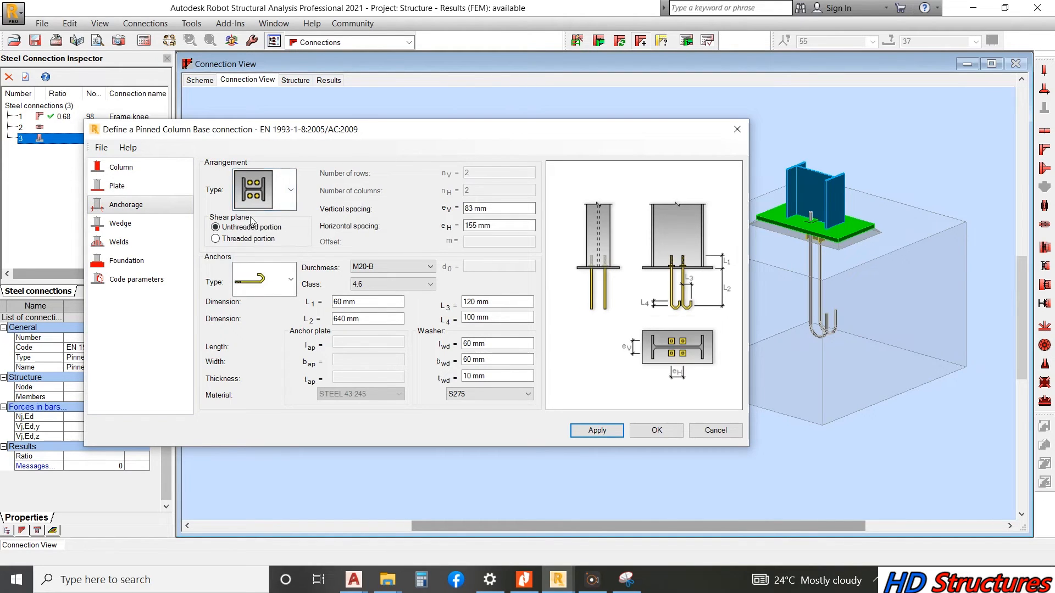
{"action": "left_click", "coordinate": [598, 431]}
{"action": "scroll", "coordinate": [810, 214], "scroll_direction": "up", "scroll_amount": 3}
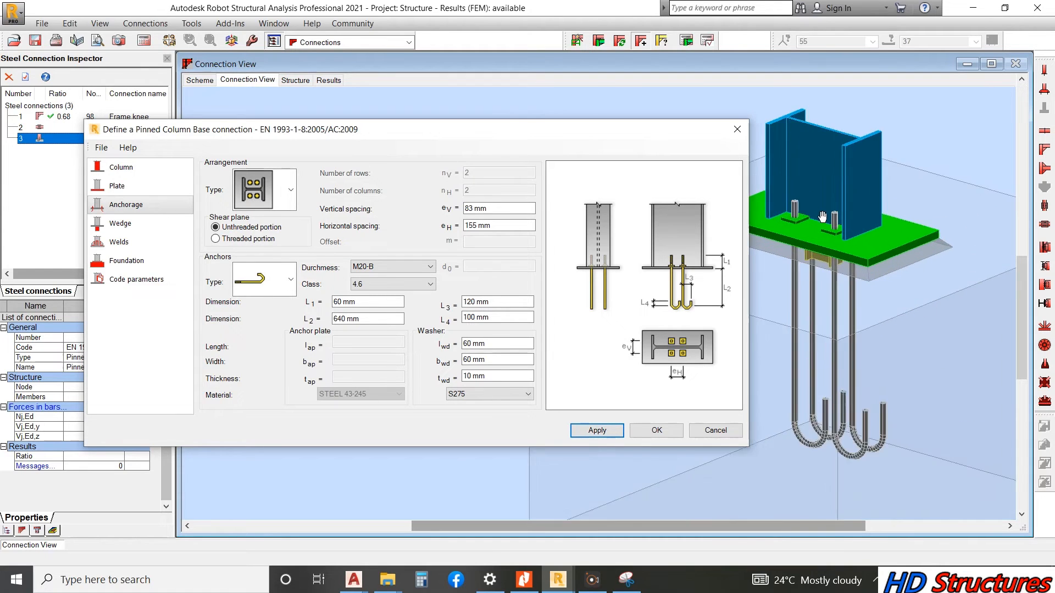
- Review the available anchor types for the column base without changing the hooked anchor
{"action": "left_click", "coordinate": [291, 281]}
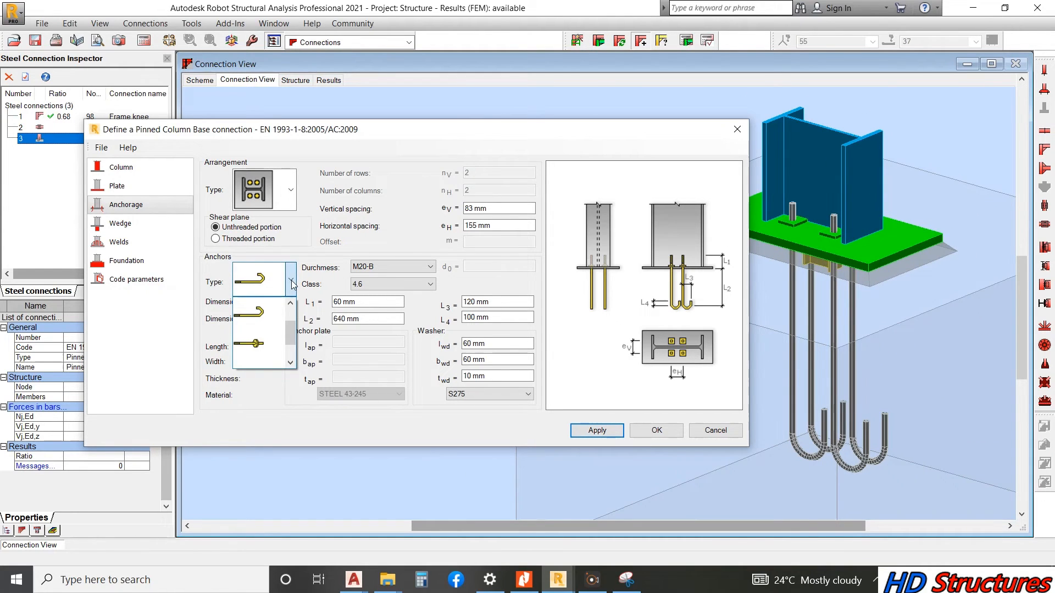
{"action": "scroll", "coordinate": [254, 312], "scroll_direction": "down", "scroll_amount": 1}
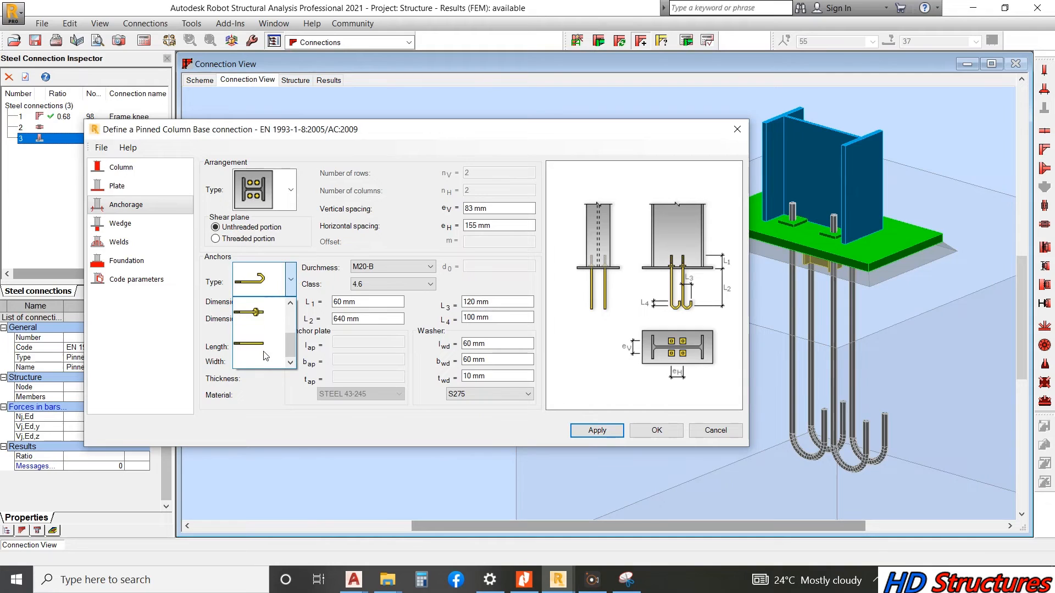
{"action": "scroll", "coordinate": [265, 344], "scroll_direction": "up", "scroll_amount": 1}
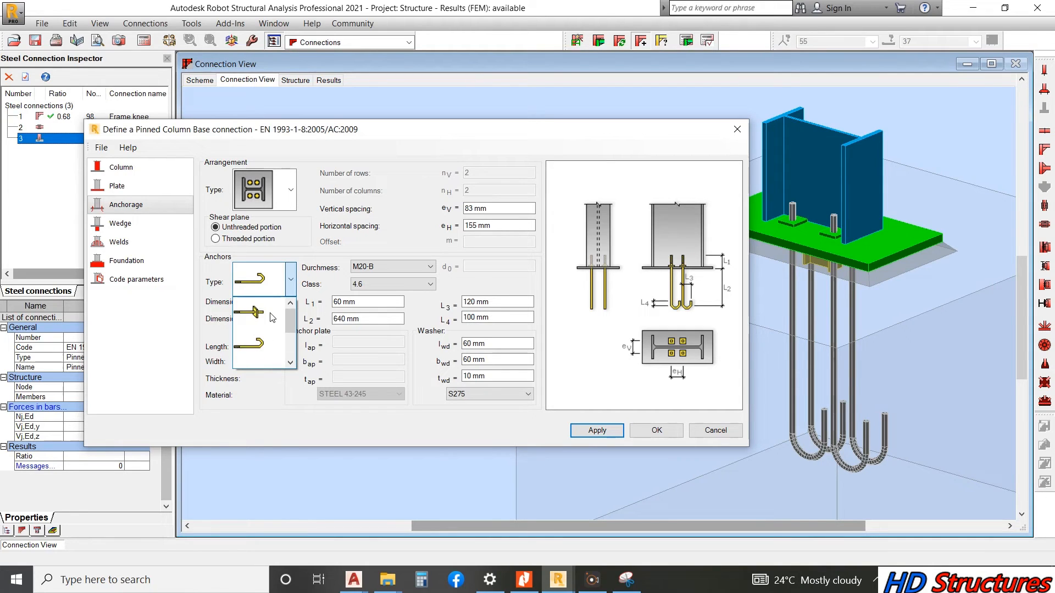
{"action": "left_click", "coordinate": [290, 281]}
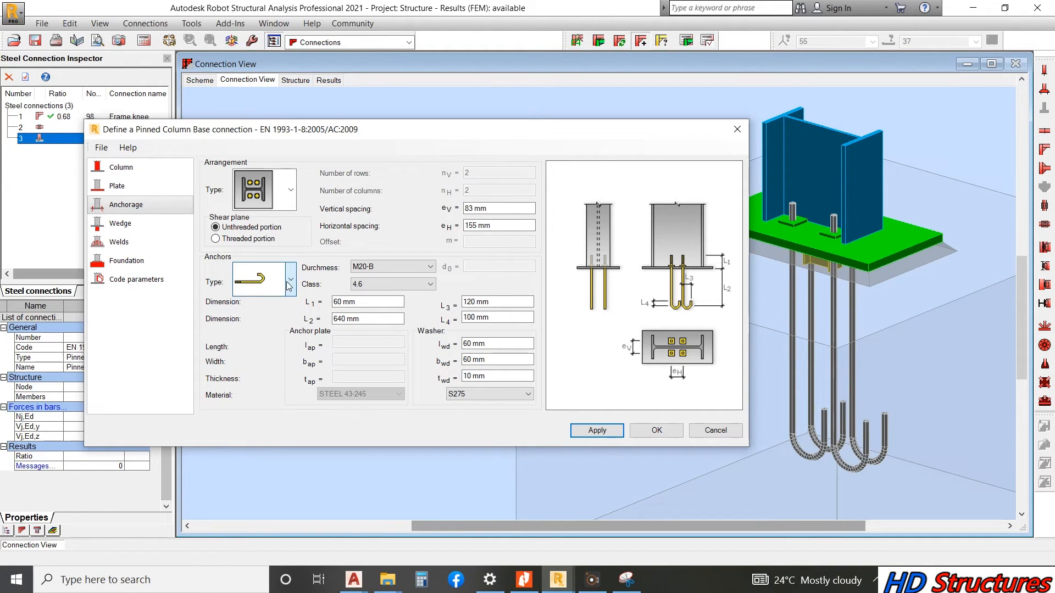
- Review the available anchor diameters, steel classes and hook dimensions of the column base without changing them
{"action": "left_click", "coordinate": [374, 267]}
{"action": "left_click", "coordinate": [378, 276]}
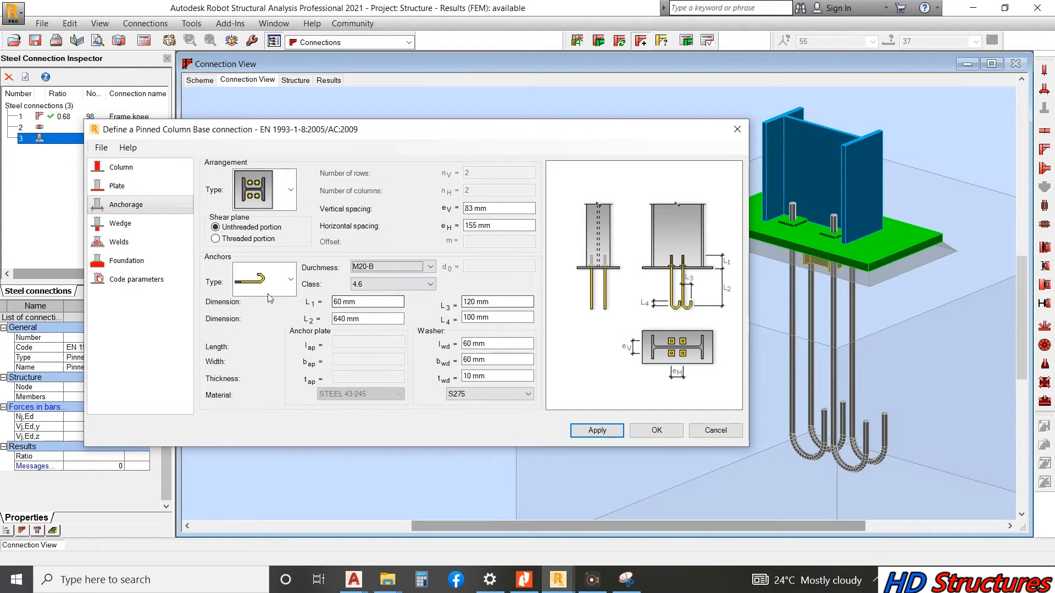
{"action": "left_click", "coordinate": [375, 284]}
{"action": "left_click", "coordinate": [375, 284]}
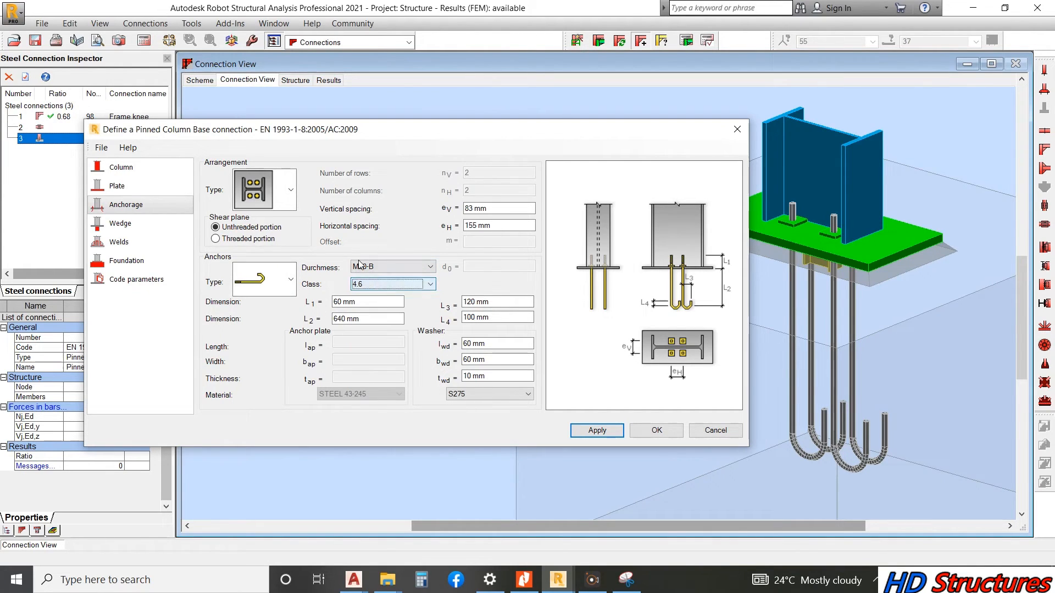
{"action": "left_click", "coordinate": [377, 287]}
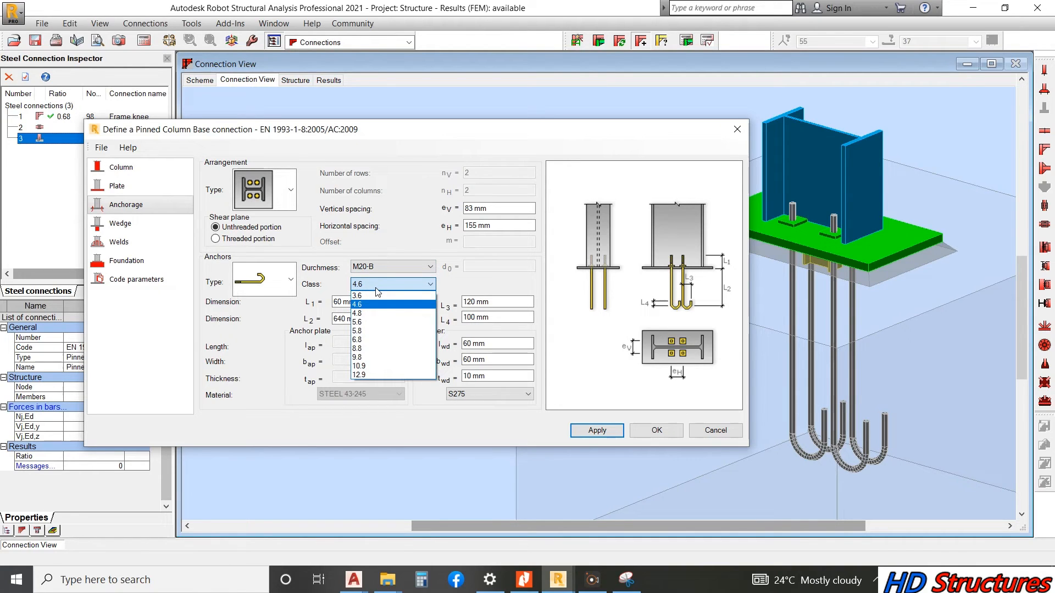
{"action": "left_click", "coordinate": [376, 289]}
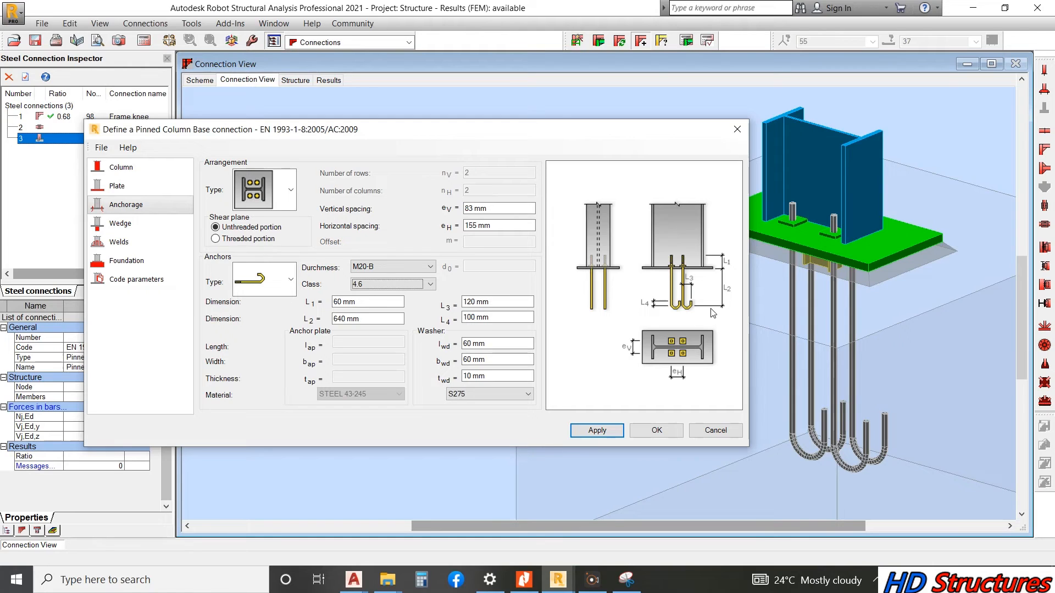
{"action": "left_click", "coordinate": [346, 324]}
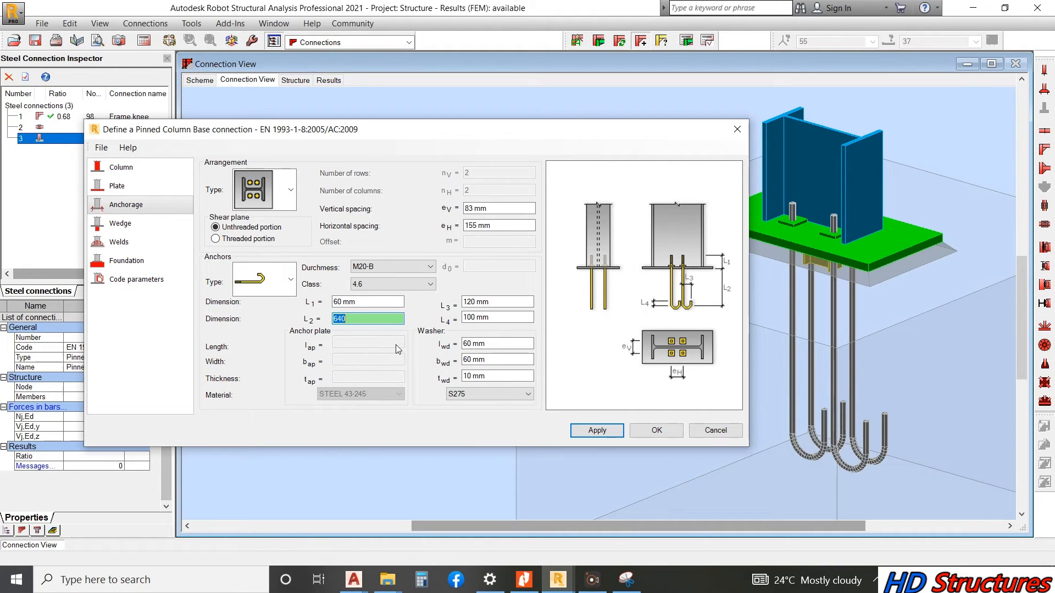
- Set the vertical anchor spacing of the column base to 100 mm and apply it to the connection
{"action": "left_click", "coordinate": [495, 208]}
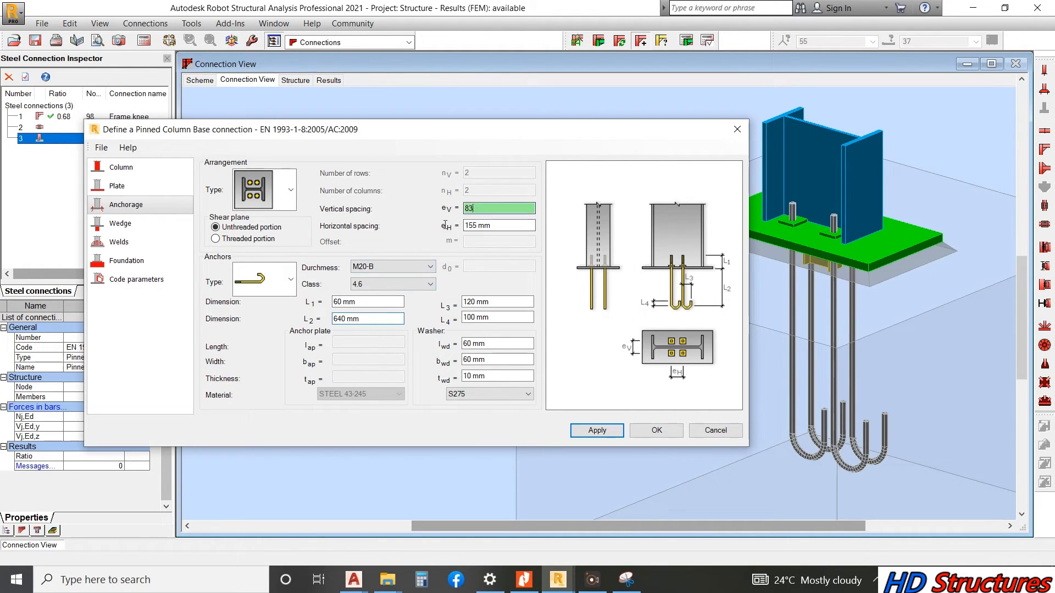
{"action": "type", "text": "100"}
{"action": "left_click", "coordinate": [589, 434]}
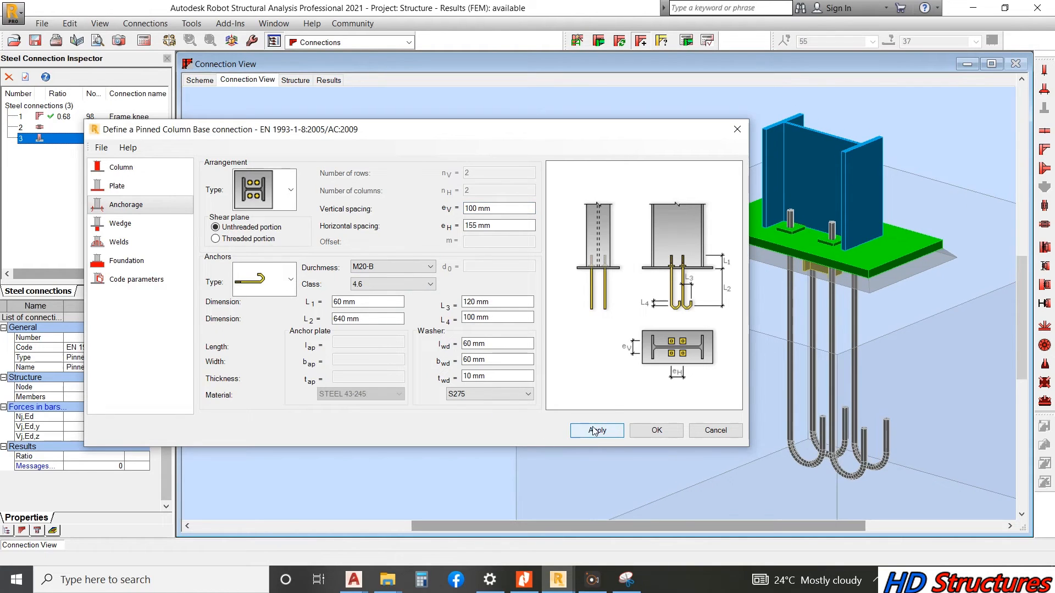
- Set the vertical anchor spacing to 120 mm, apply it and inspect the anchors in the 3D connection view
{"action": "left_click", "coordinate": [471, 208]}
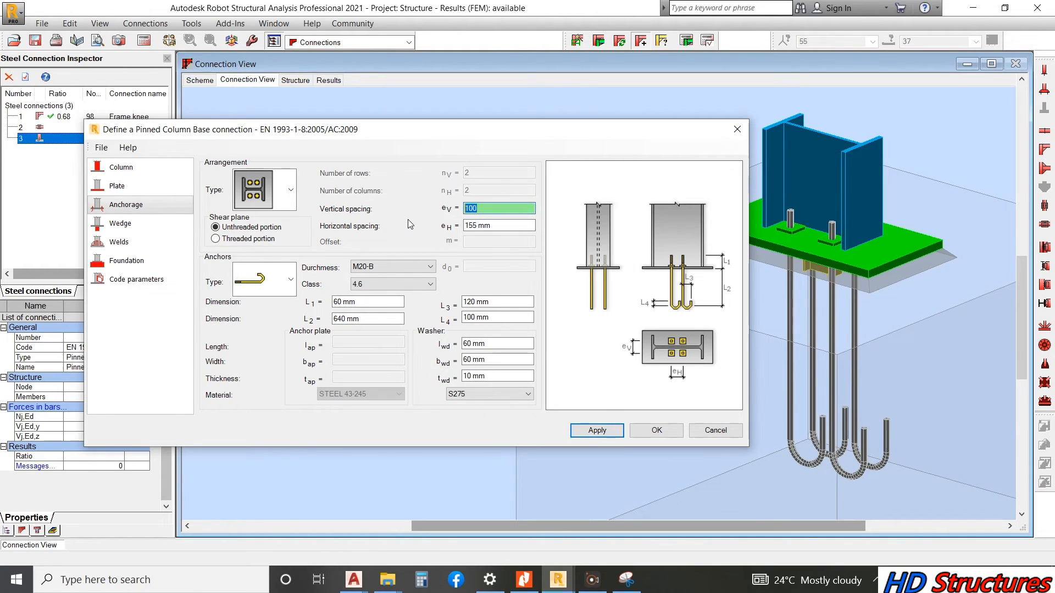
{"action": "type", "text": "120"}
{"action": "left_click", "coordinate": [614, 434]}
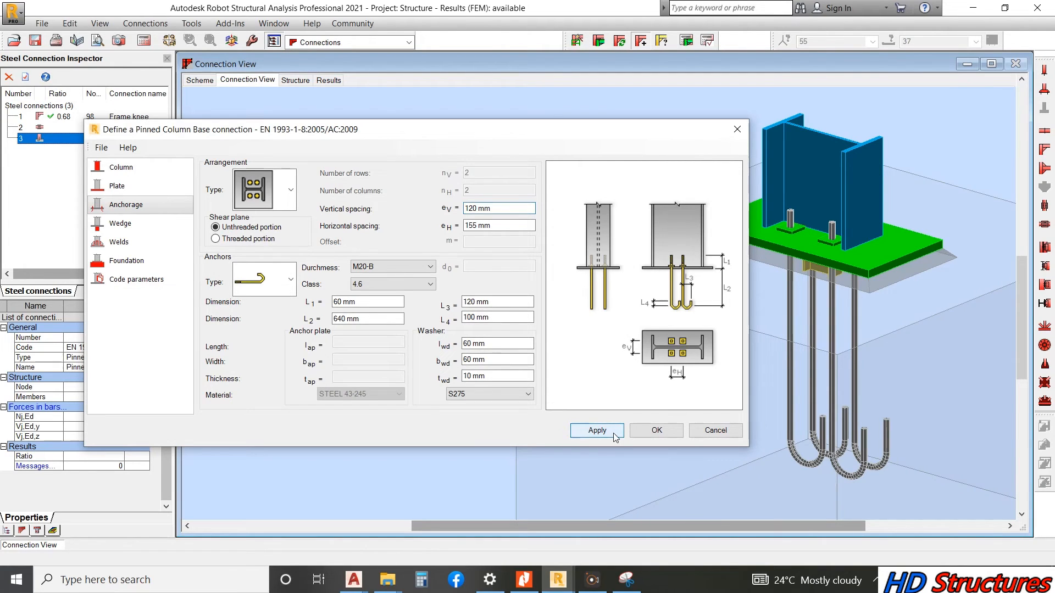
{"action": "left_click", "coordinate": [851, 258]}
{"action": "middle_click_drag", "start_coordinate": [852, 258], "coordinate": [803, 267]}
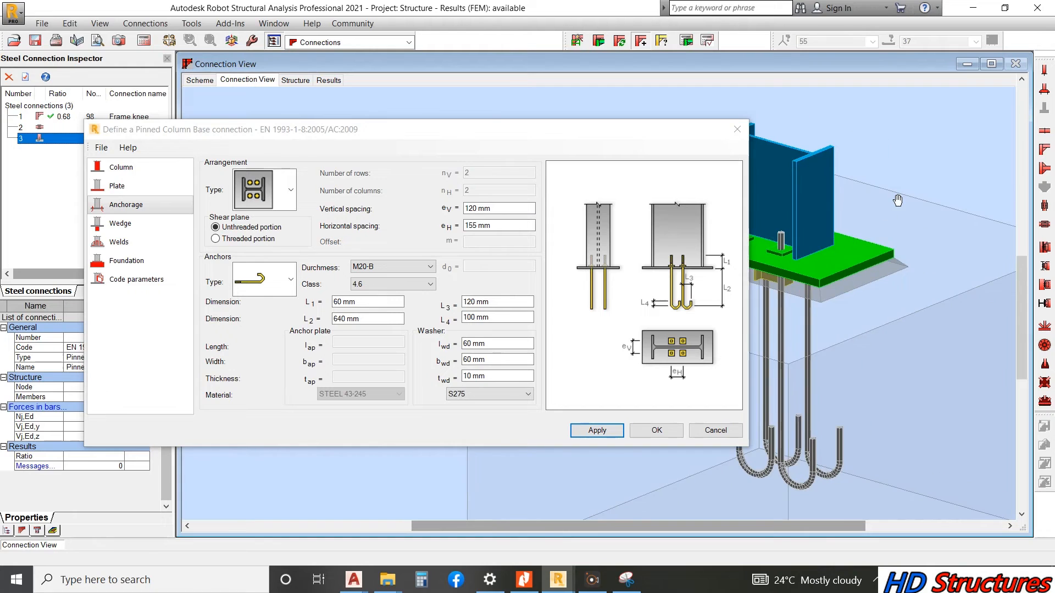
{"action": "right_click", "coordinate": [898, 201]}
{"action": "left_click", "coordinate": [869, 262]}
{"action": "left_click_drag", "start_coordinate": [803, 260], "coordinate": [818, 297]}
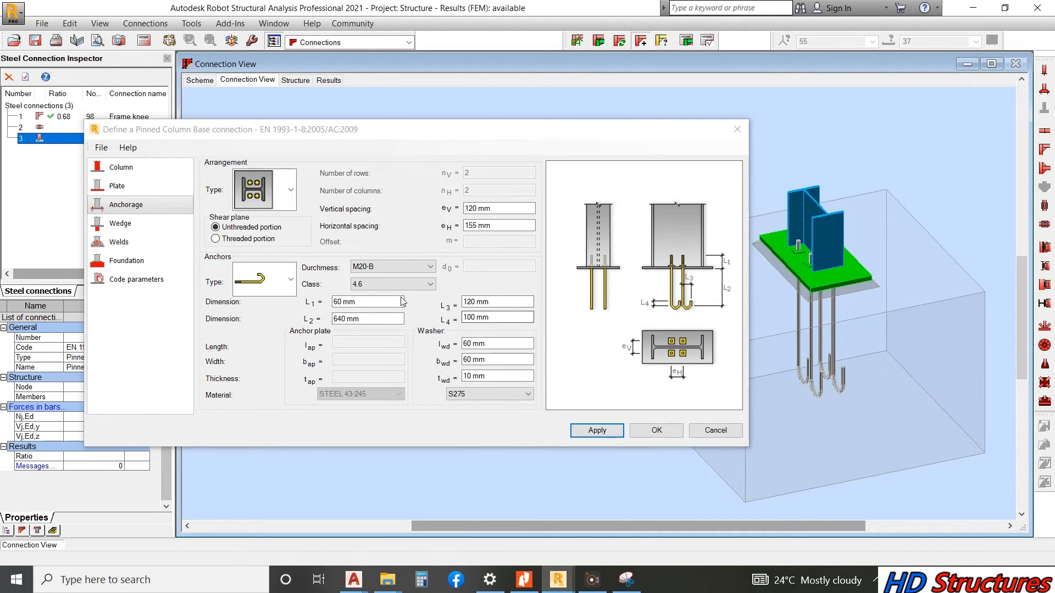
- Remove the wedge from the pinned column base, leaving its section unchanged
{"action": "left_click", "coordinate": [142, 223]}
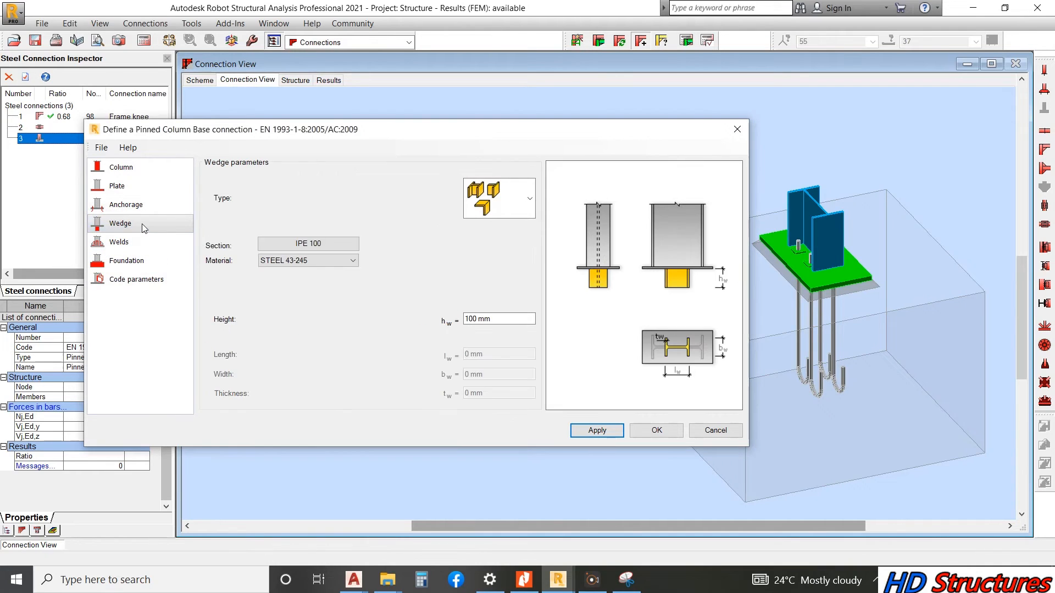
{"action": "left_click", "coordinate": [270, 245]}
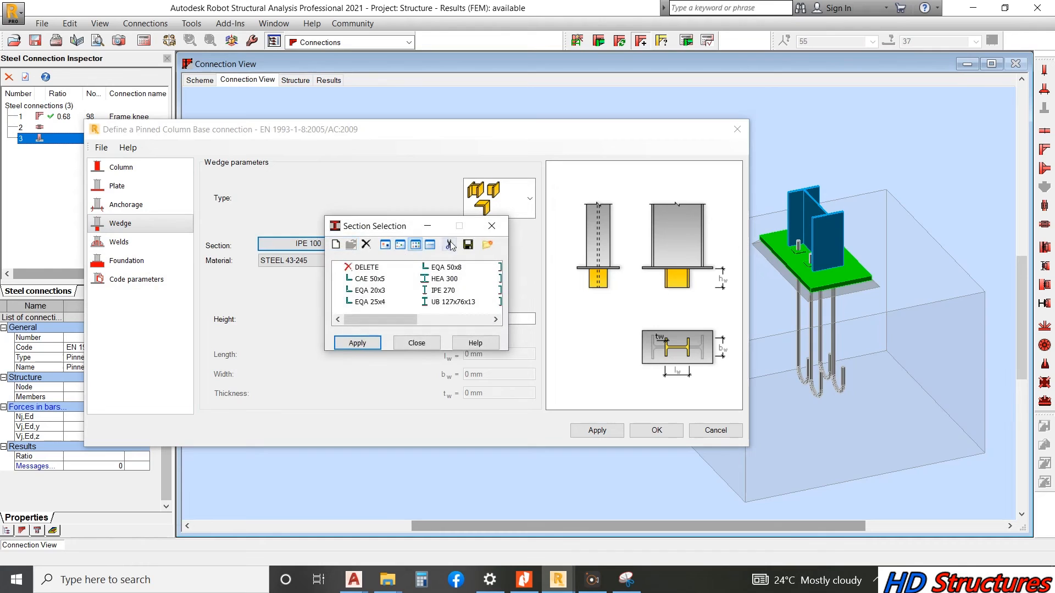
{"action": "left_click", "coordinate": [497, 228]}
{"action": "left_click", "coordinate": [528, 201]}
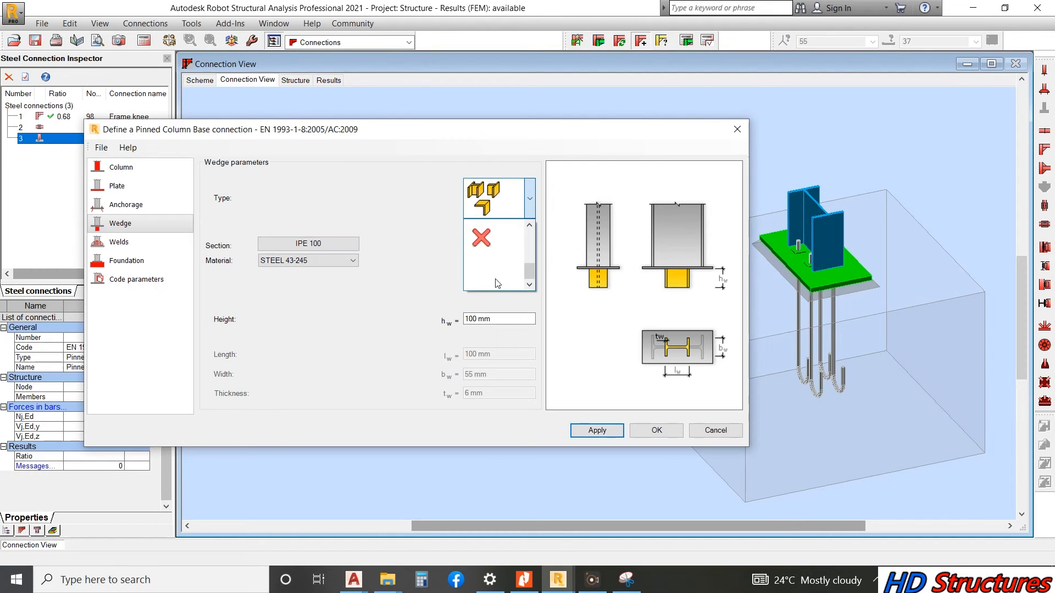
{"action": "left_click", "coordinate": [481, 242]}
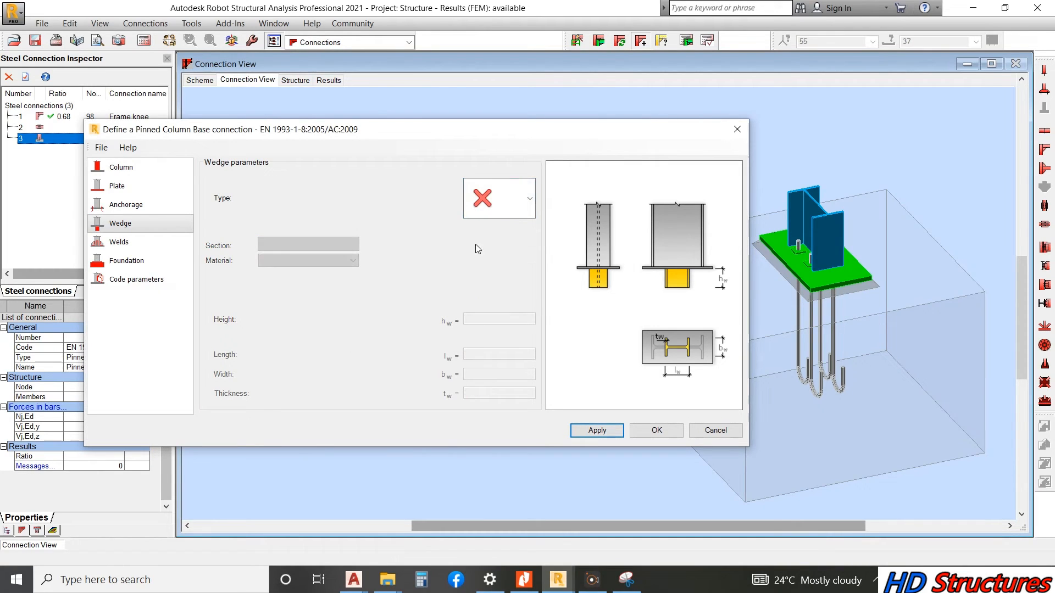
- Set the foundation length to 600 mm and width to 900 mm, and apply the dimensions to the connection
{"action": "left_click", "coordinate": [141, 243]}
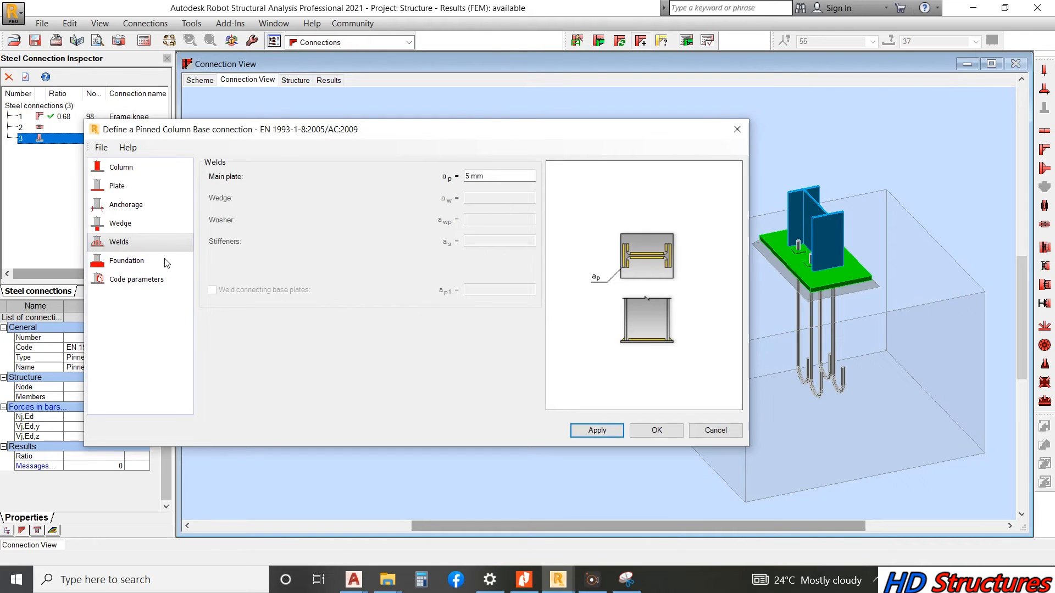
{"action": "left_click", "coordinate": [116, 261]}
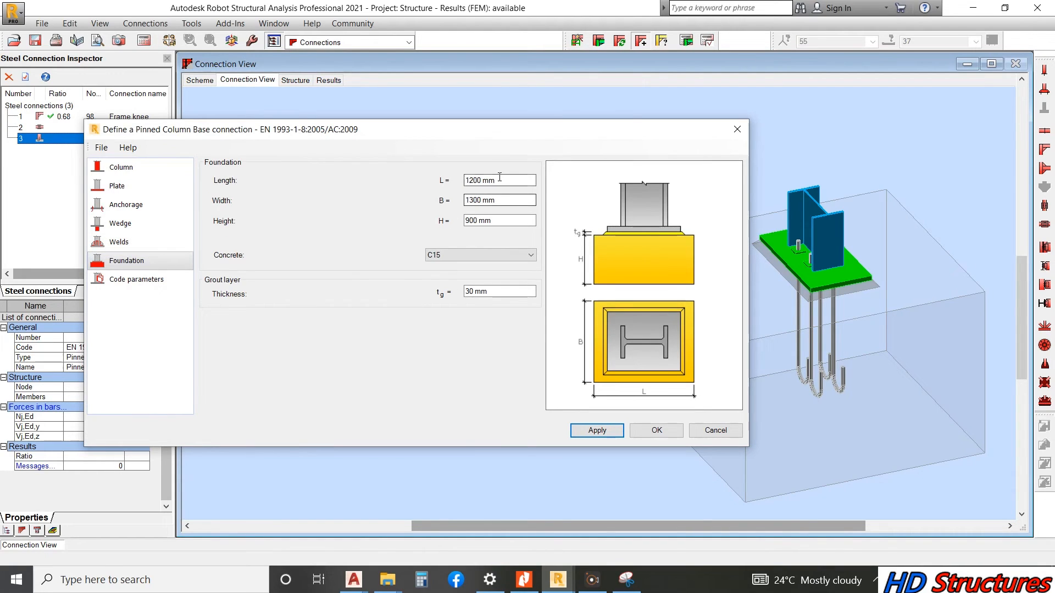
{"action": "left_click_drag", "start_coordinate": [501, 182], "coordinate": [439, 195]}
{"action": "scroll", "coordinate": [836, 254], "scroll_direction": "down", "scroll_amount": 2}
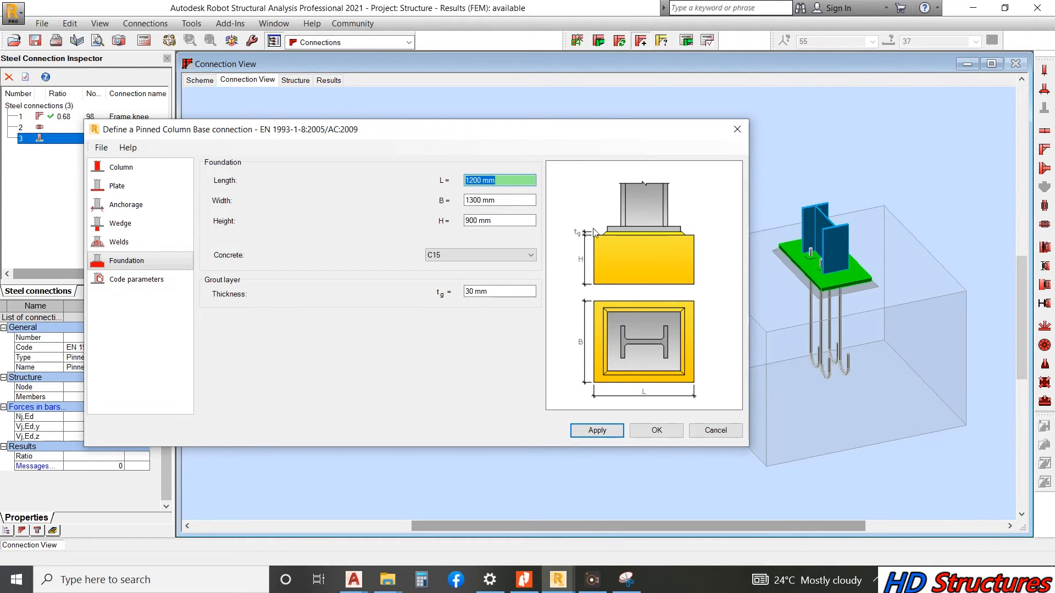
{"action": "scroll", "coordinate": [815, 289], "scroll_direction": "up", "scroll_amount": 1}
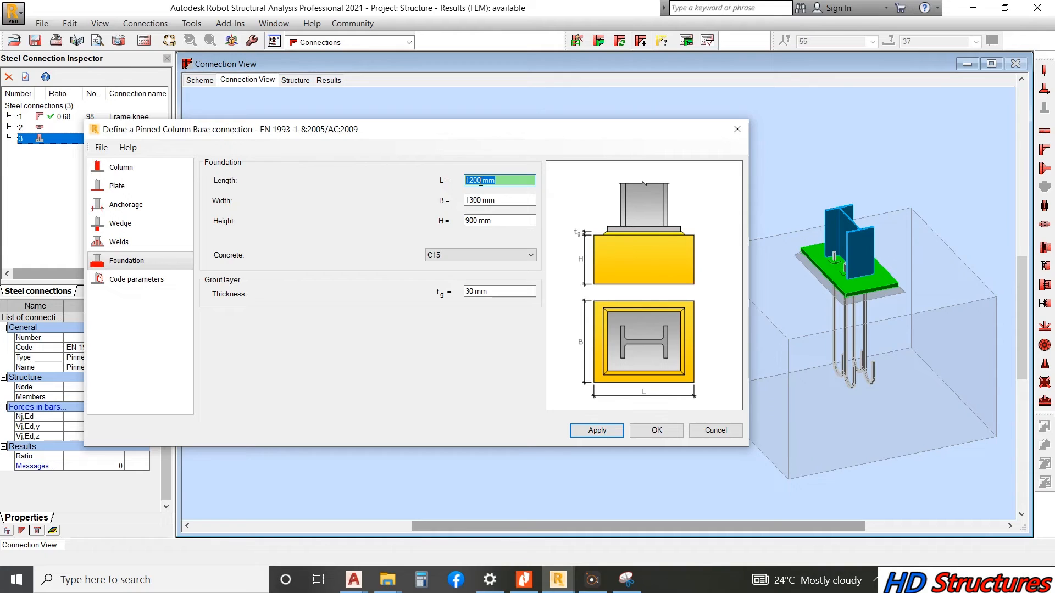
{"action": "type", "text": "600"}
{"action": "key", "text": "Tab"}
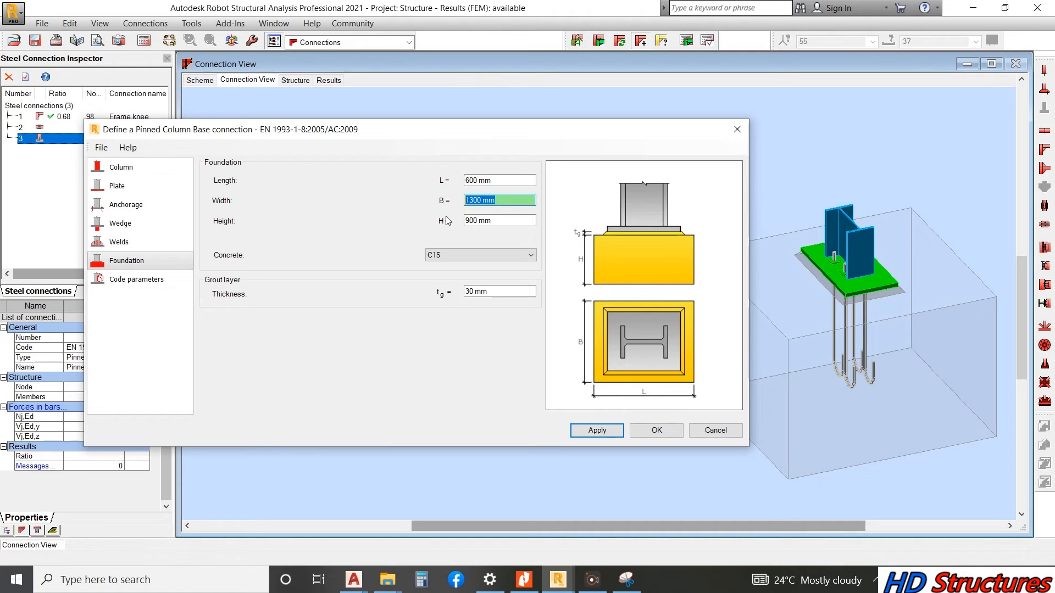
{"action": "type", "text": "900"}
{"action": "left_click", "coordinate": [605, 433]}
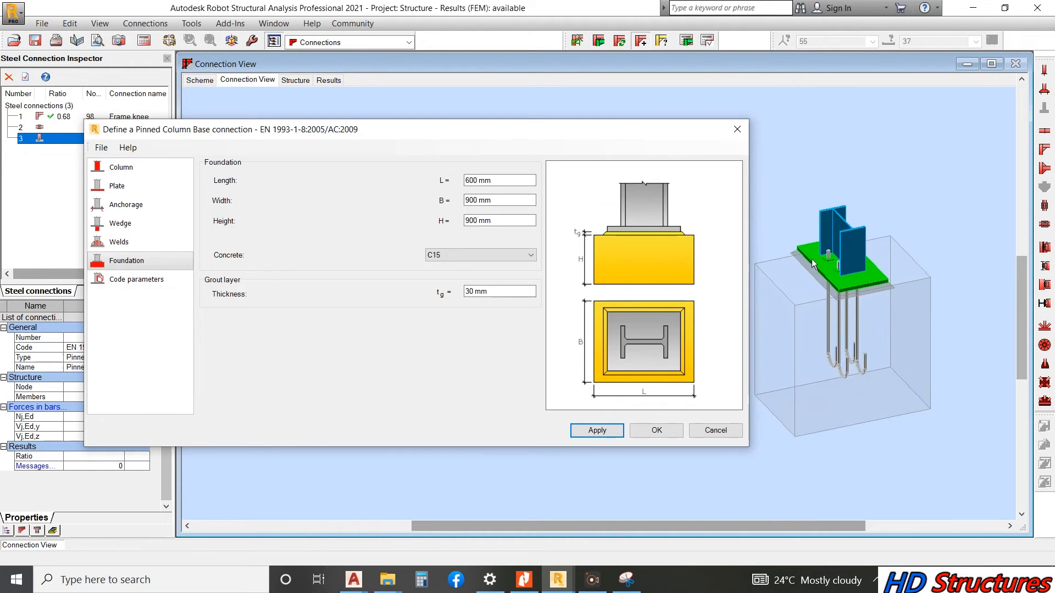
{"action": "scroll", "coordinate": [811, 263], "scroll_direction": "up", "scroll_amount": 3}
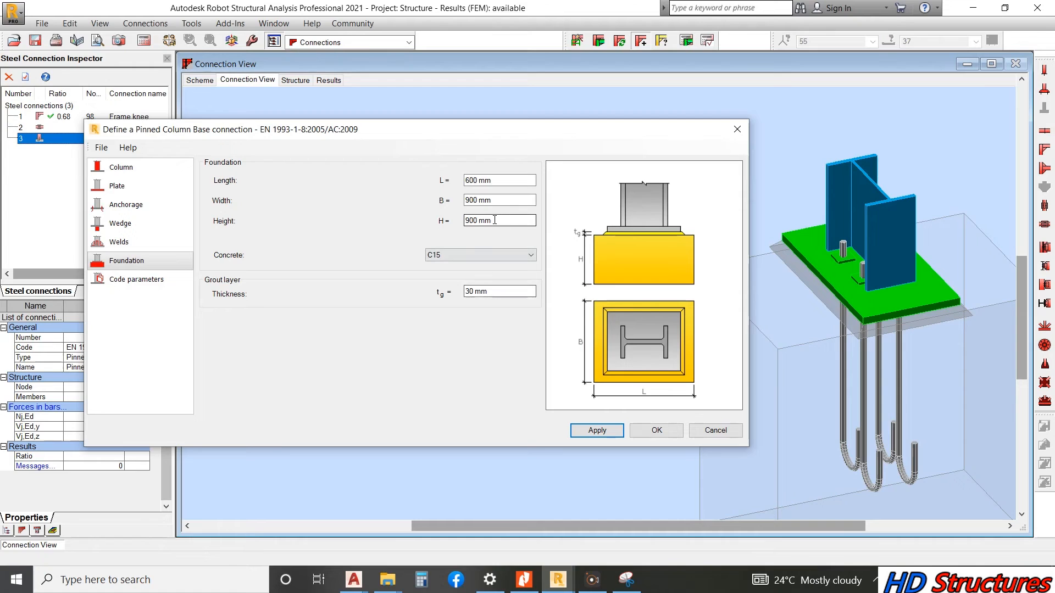
- Set the foundation concrete of the pinned column base to C30
{"action": "left_click", "coordinate": [459, 256]}
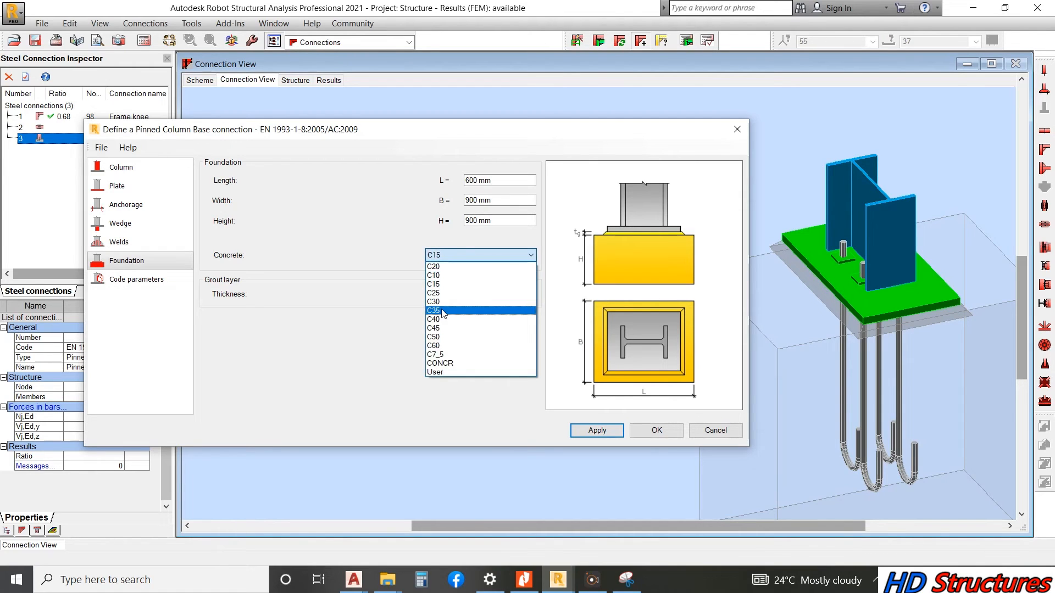
{"action": "left_click", "coordinate": [444, 303]}
{"action": "left_click", "coordinate": [483, 222]}
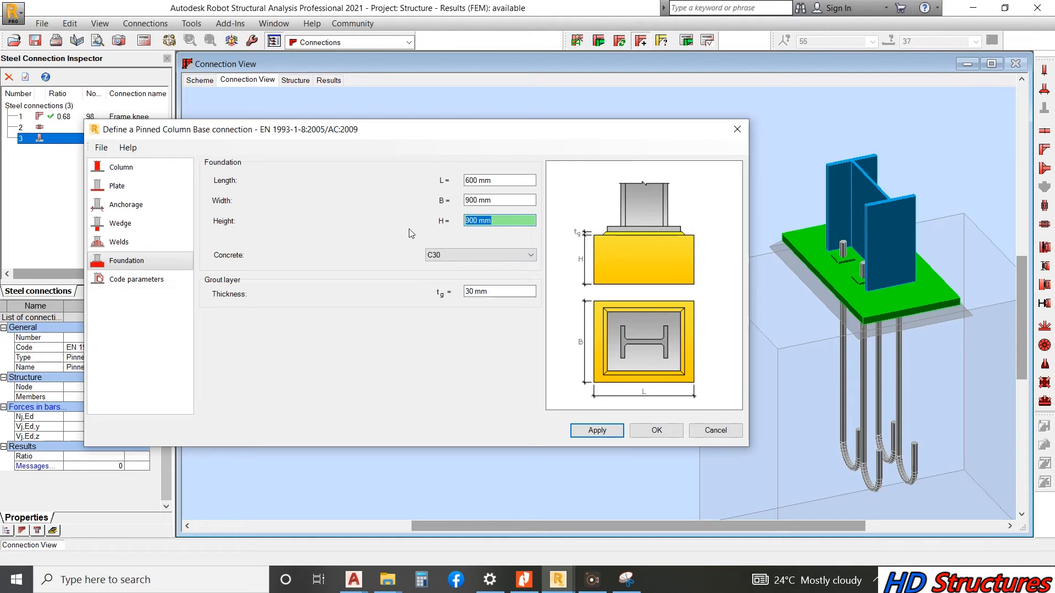
- Set the foundation width to 1200 mm and apply it to the connection
{"action": "left_click", "coordinate": [505, 202]}
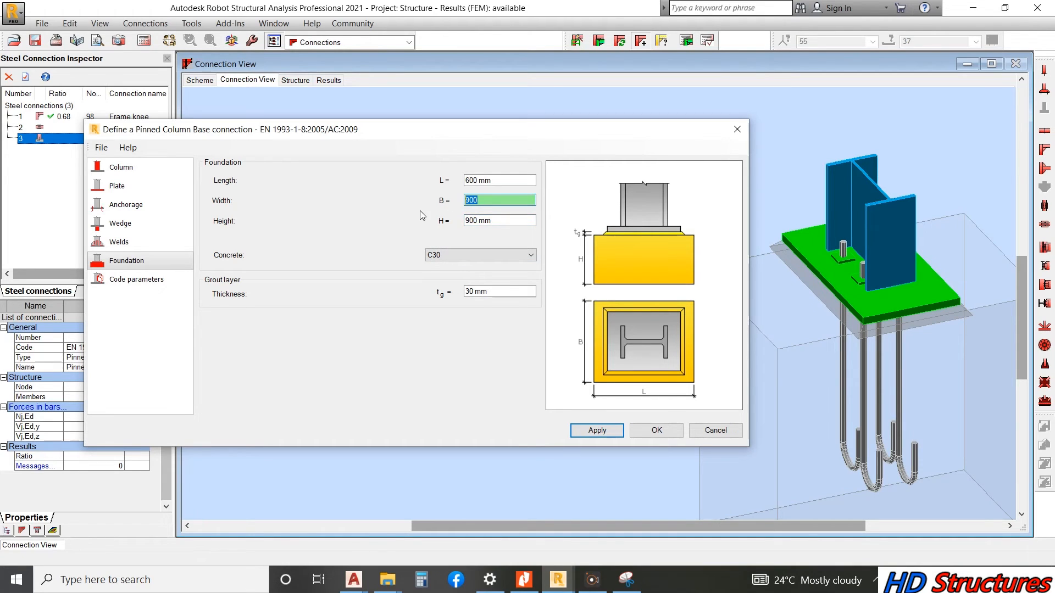
{"action": "type", "text": "1200"}
{"action": "left_click", "coordinate": [596, 429]}
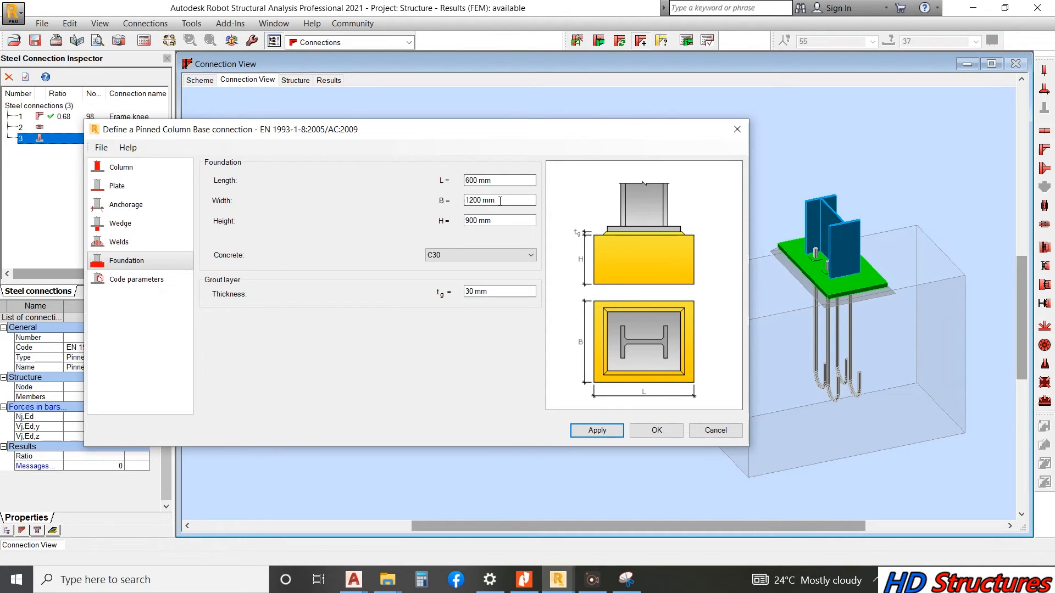
- Set the foundation length to 900 mm and width to 600 mm, apply them and inspect the footing in 3D
{"action": "left_click", "coordinate": [510, 184]}
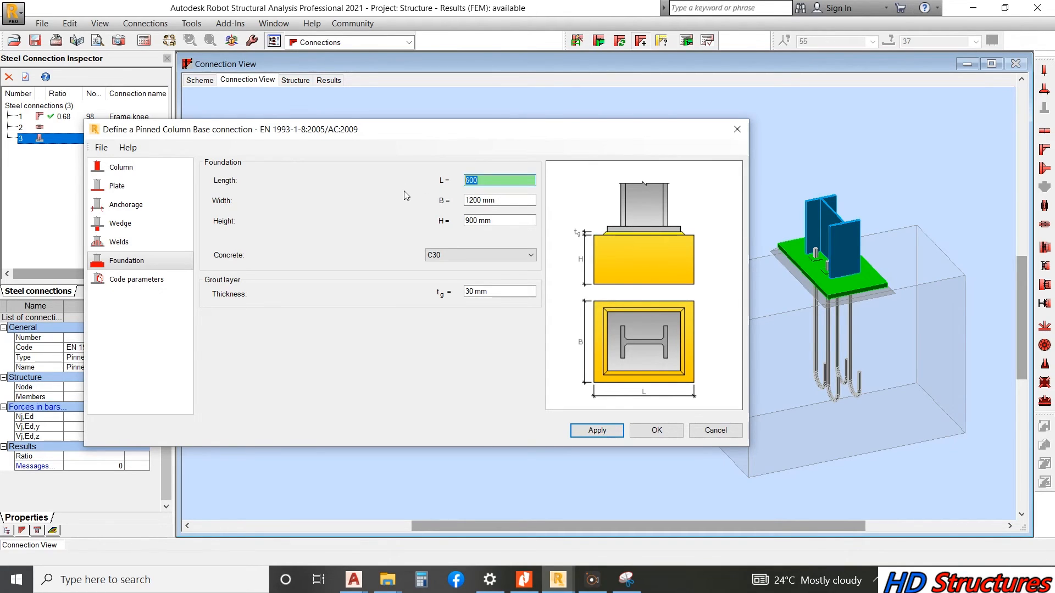
{"action": "type", "text": "900"}
{"action": "key", "text": "Tab"}
{"action": "type", "text": "600"}
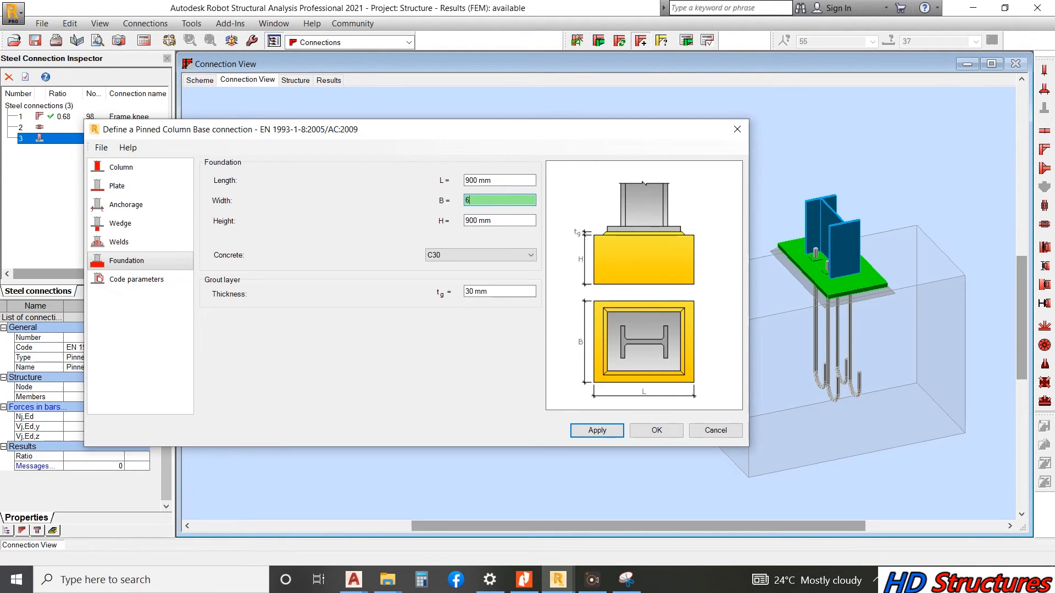
{"action": "left_click", "coordinate": [599, 432]}
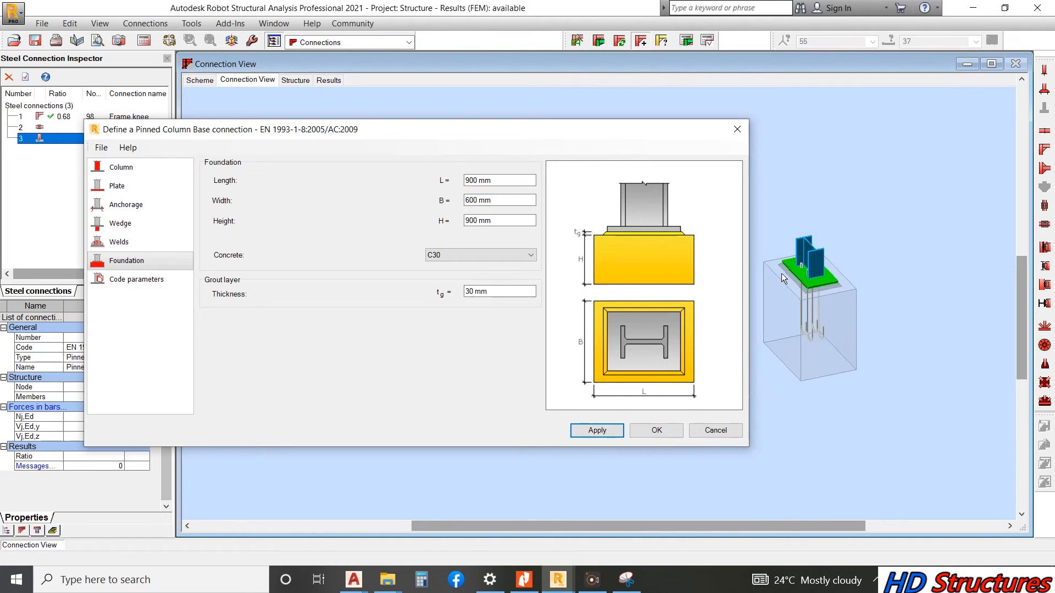
{"action": "scroll", "coordinate": [781, 257], "scroll_direction": "up", "scroll_amount": 5}
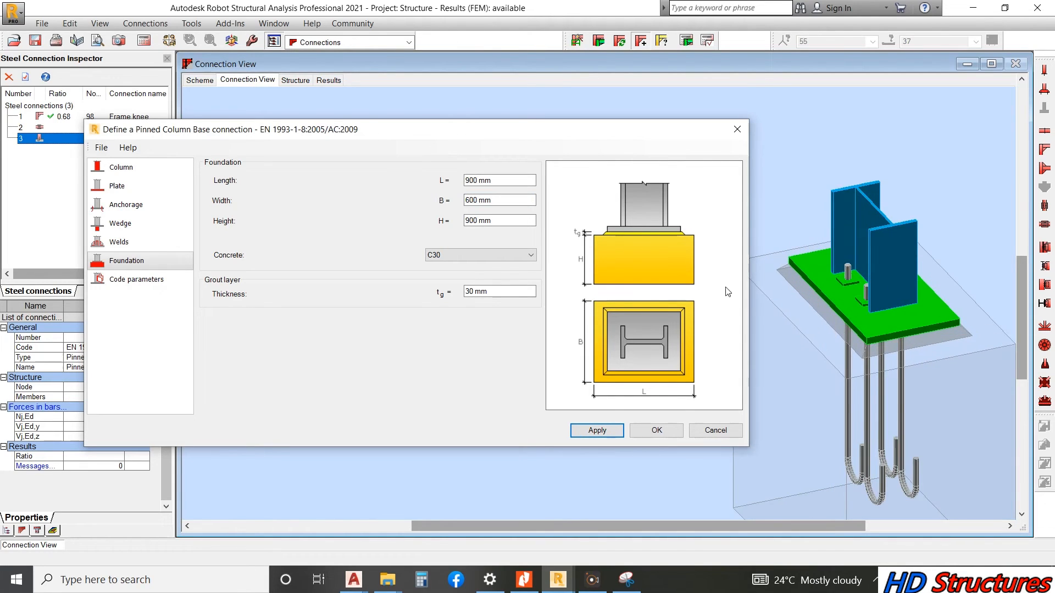
{"action": "scroll", "coordinate": [871, 281], "scroll_direction": "down", "scroll_amount": 2}
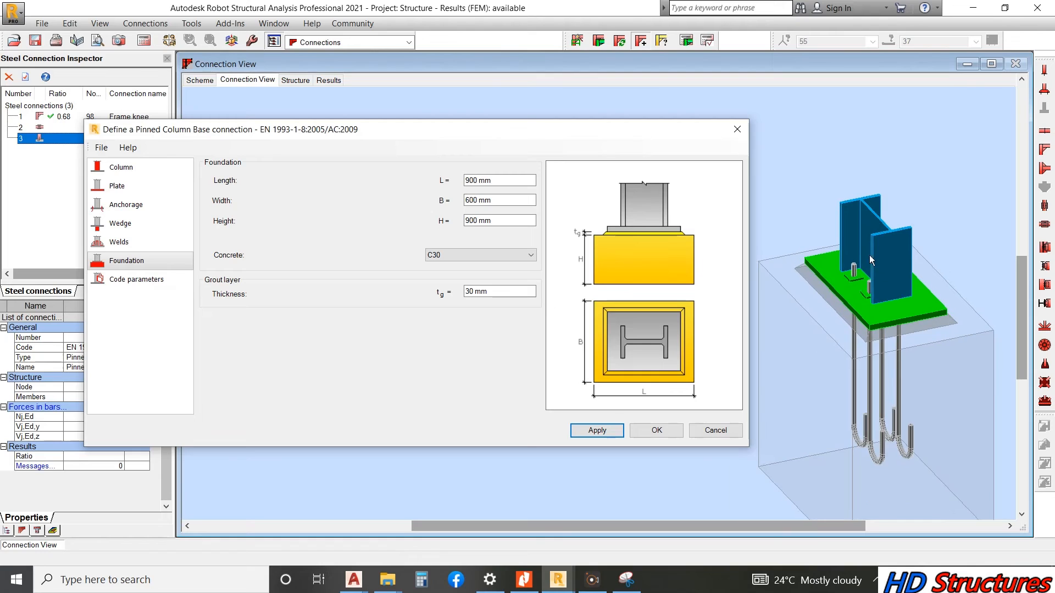
- Set the base plate length to 550 mm and apply it to the pinned column base
{"action": "left_click", "coordinate": [113, 279]}
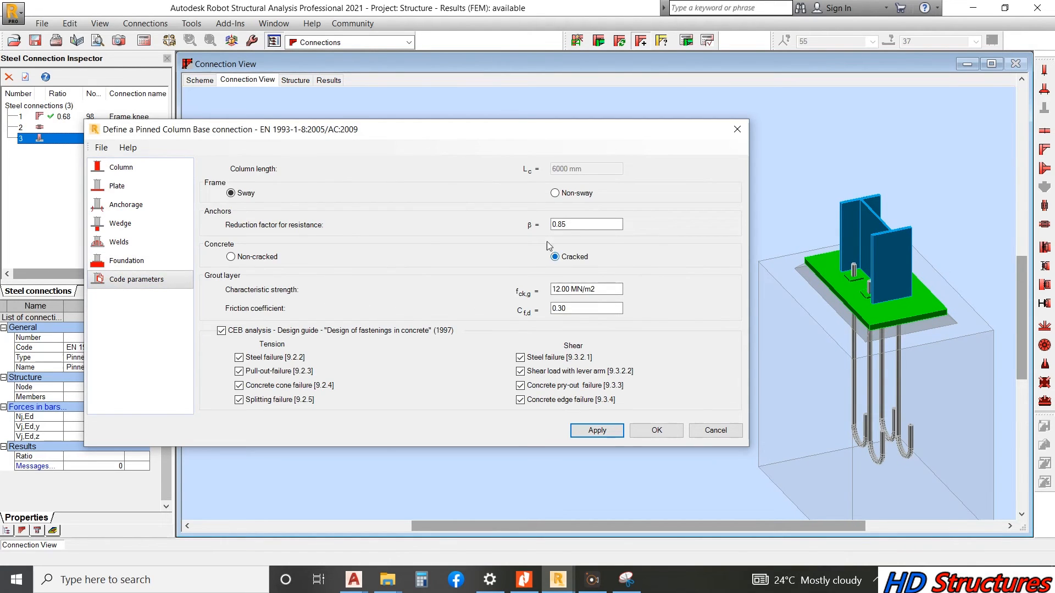
{"action": "left_click", "coordinate": [126, 260]}
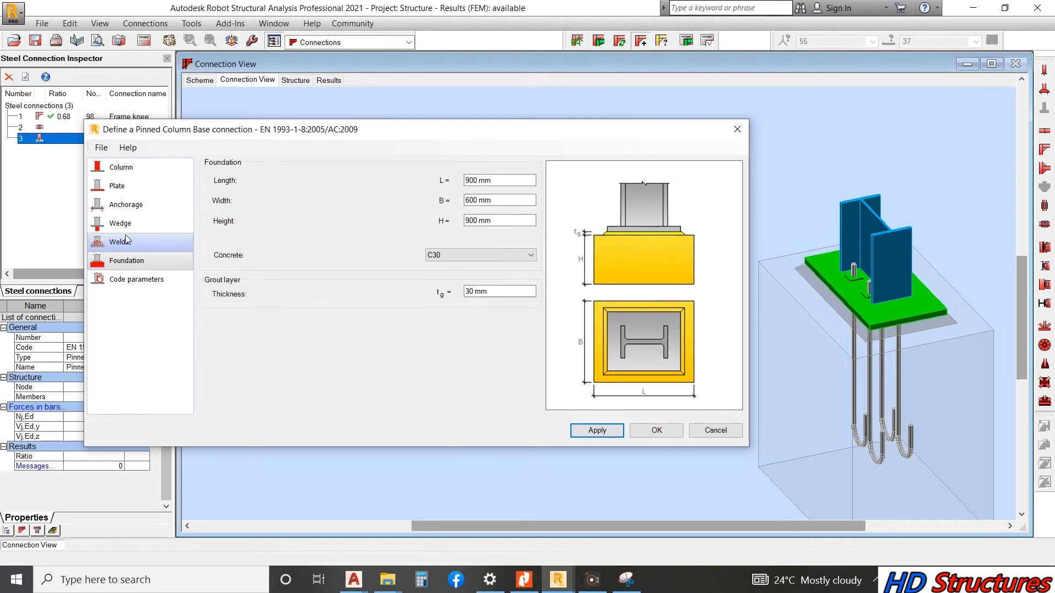
{"action": "left_click", "coordinate": [128, 186]}
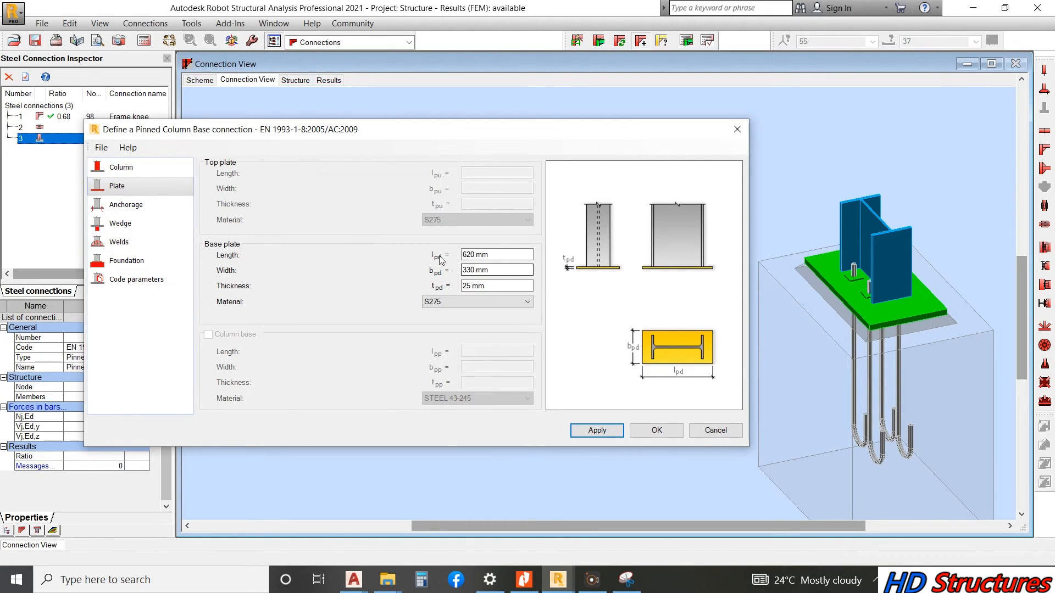
{"action": "left_click_drag", "start_coordinate": [497, 255], "coordinate": [408, 274]}
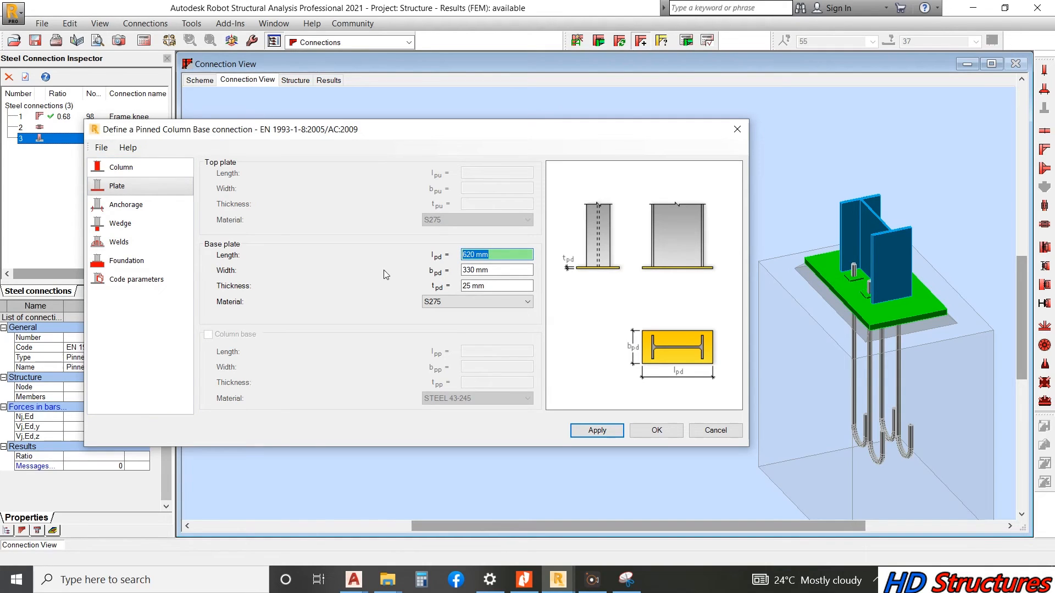
{"action": "type", "text": "550"}
{"action": "left_click", "coordinate": [597, 430]}
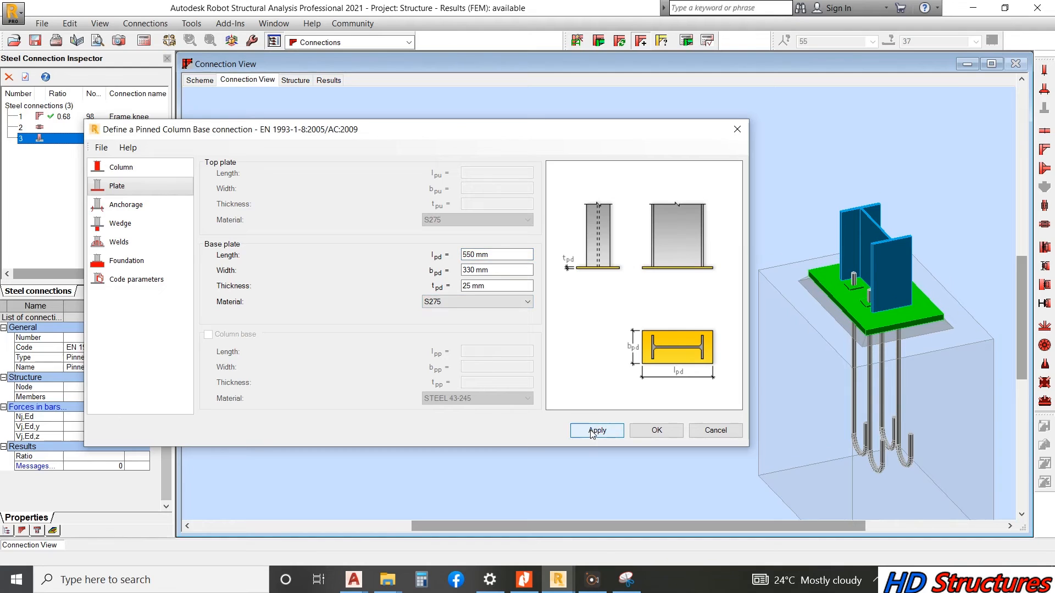
{"action": "scroll", "coordinate": [944, 323], "scroll_direction": "up", "scroll_amount": 4}
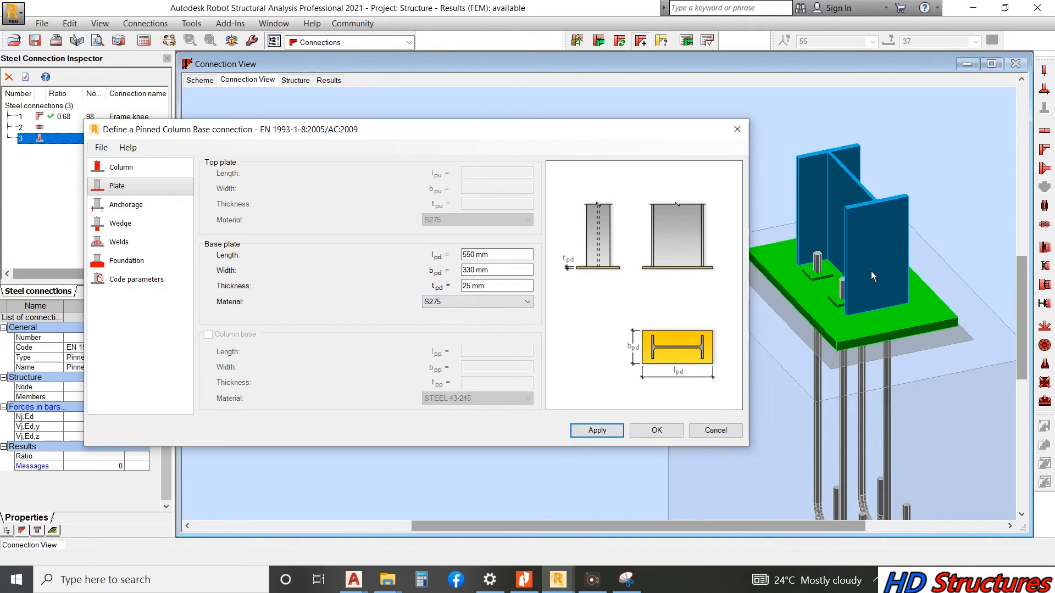
- Set the base plate thickness to 20 mm and apply it to the connection
{"action": "left_click", "coordinate": [496, 290]}
{"action": "left_click_drag", "start_coordinate": [496, 290], "coordinate": [403, 303]}
{"action": "type", "text": "20"}
{"action": "left_click", "coordinate": [597, 430]}
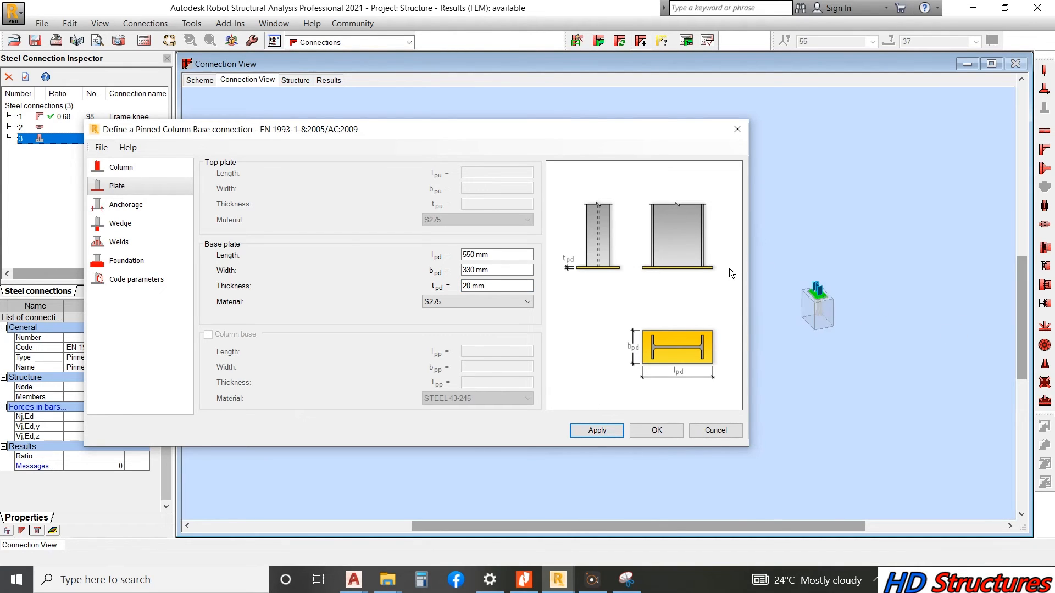
{"action": "scroll", "coordinate": [776, 288], "scroll_direction": "up", "scroll_amount": 5}
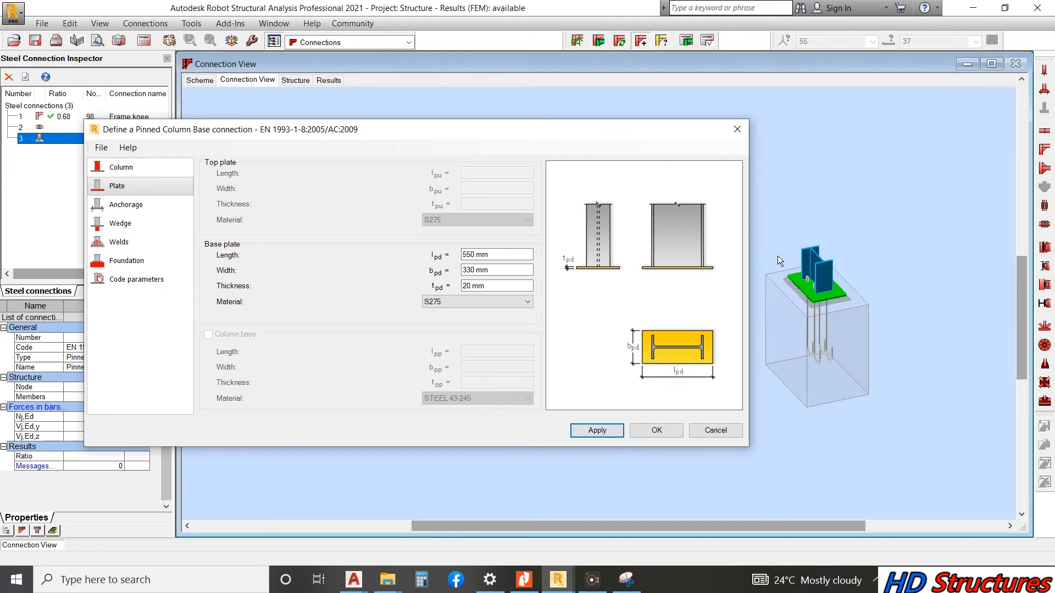
{"action": "scroll", "coordinate": [952, 276], "scroll_direction": "down", "scroll_amount": 5}
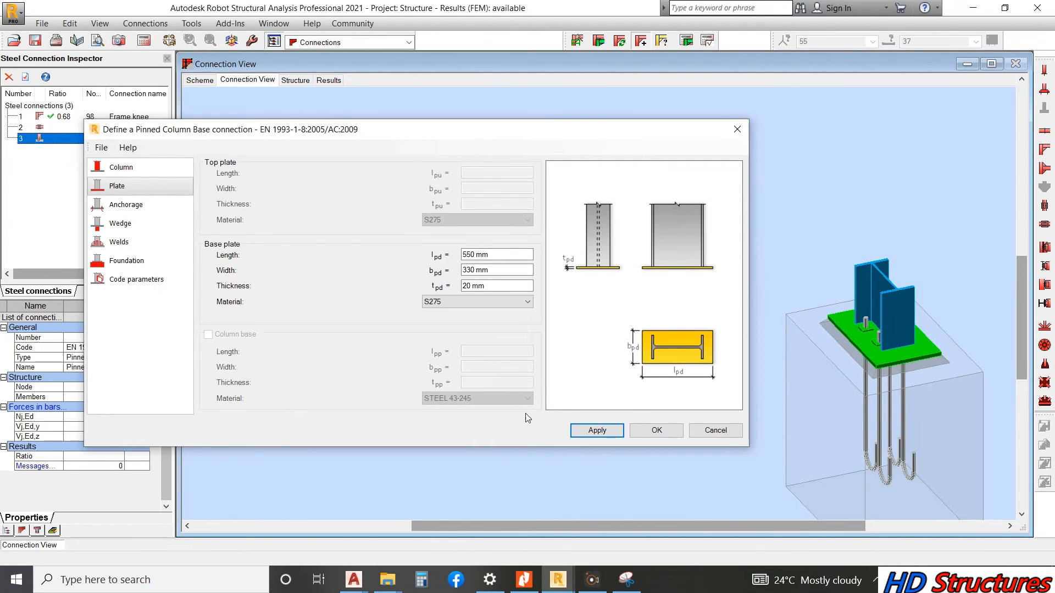
- Examine the column, base plate and hooked anchors of the pinned base in 3D from a slightly different angle
{"action": "left_click_drag", "start_coordinate": [466, 130], "coordinate": [364, 158]}
{"action": "scroll", "coordinate": [952, 379], "scroll_direction": "up", "scroll_amount": 3}
{"action": "scroll", "coordinate": [834, 308], "scroll_direction": "up", "scroll_amount": 4}
{"action": "scroll", "coordinate": [772, 247], "scroll_direction": "down", "scroll_amount": 4}
{"action": "scroll", "coordinate": [739, 255], "scroll_direction": "up", "scroll_amount": 2}
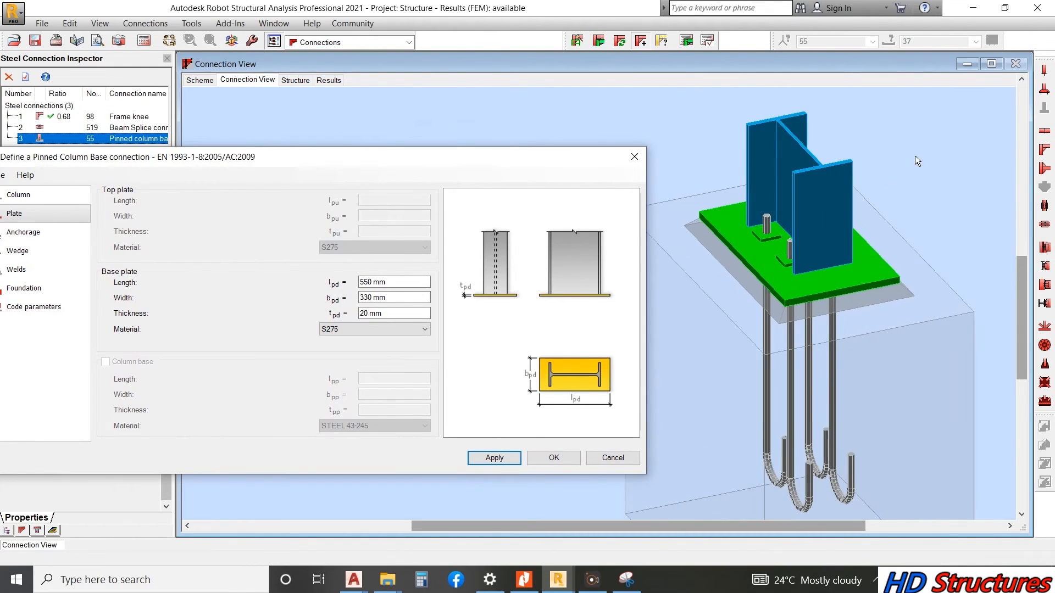
{"action": "right_click", "coordinate": [843, 243]}
{"action": "left_click", "coordinate": [879, 298]}
{"action": "left_click_drag", "start_coordinate": [840, 299], "coordinate": [828, 279]}
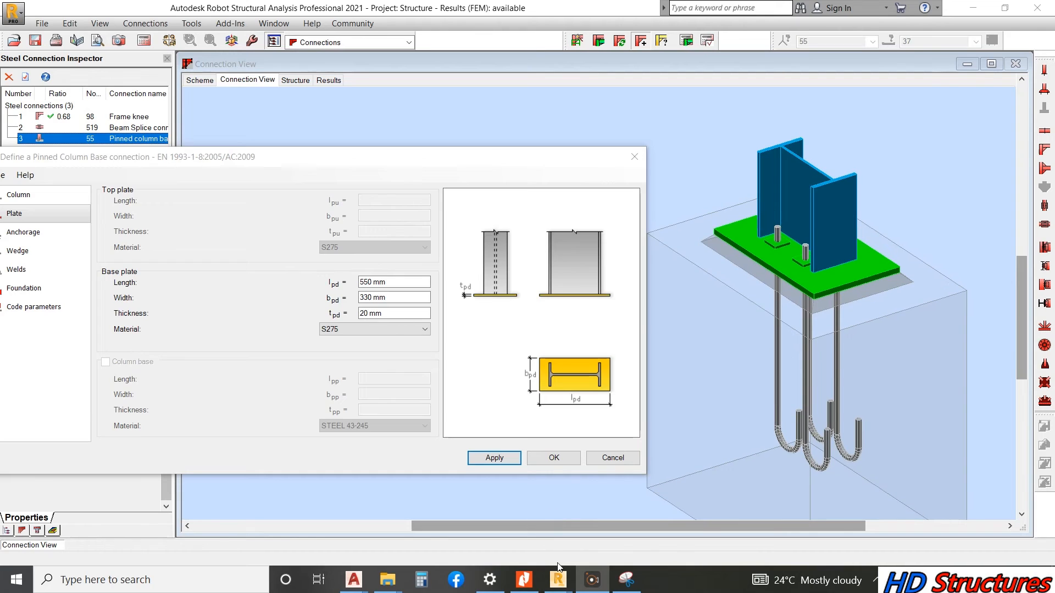
- Run the connection verification of the pinned column base for load cases 1to29 and review the design note
{"action": "left_click", "coordinate": [687, 39]}
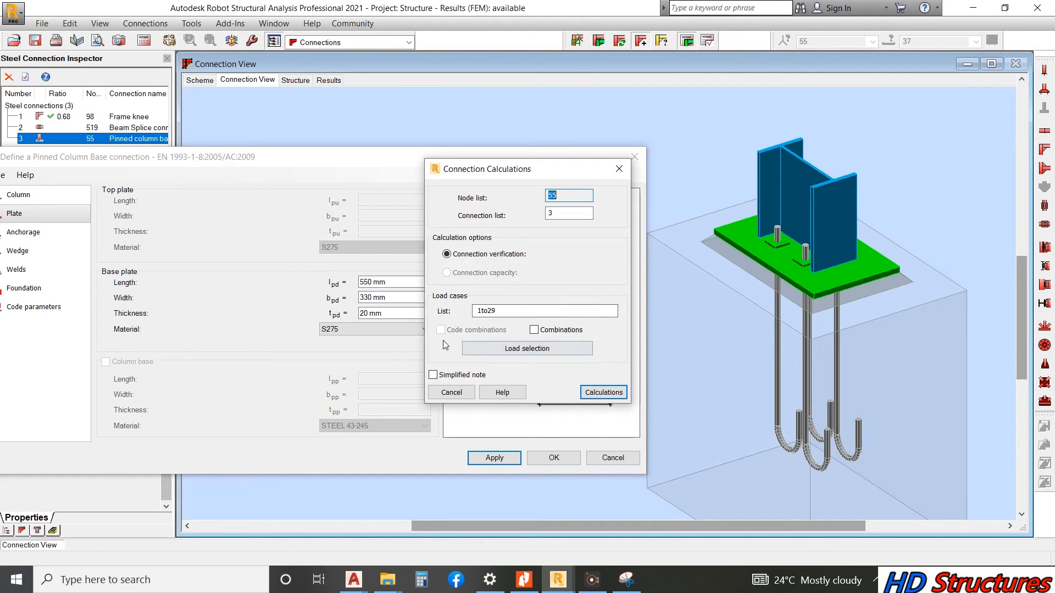
{"action": "left_click", "coordinate": [597, 392]}
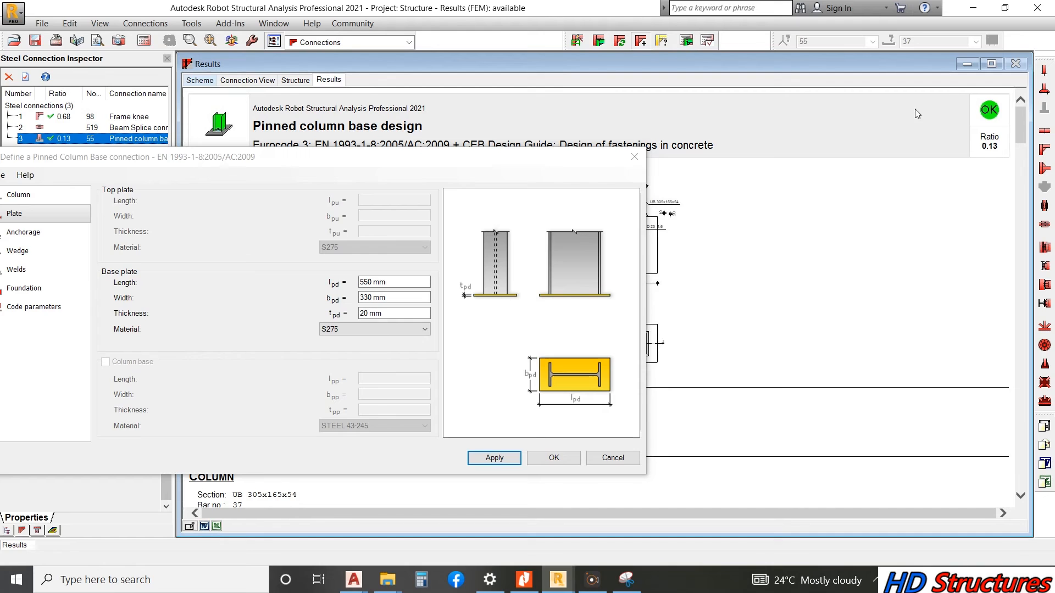
{"action": "scroll", "coordinate": [777, 186], "scroll_direction": "down", "scroll_amount": 6}
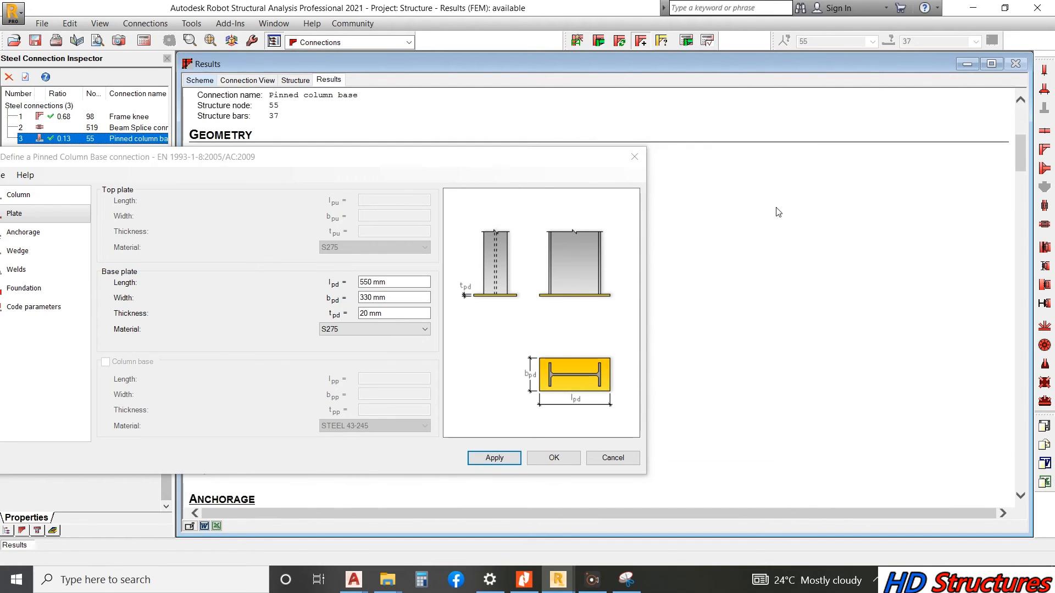
{"action": "scroll", "coordinate": [811, 226], "scroll_direction": "up", "scroll_amount": 6}
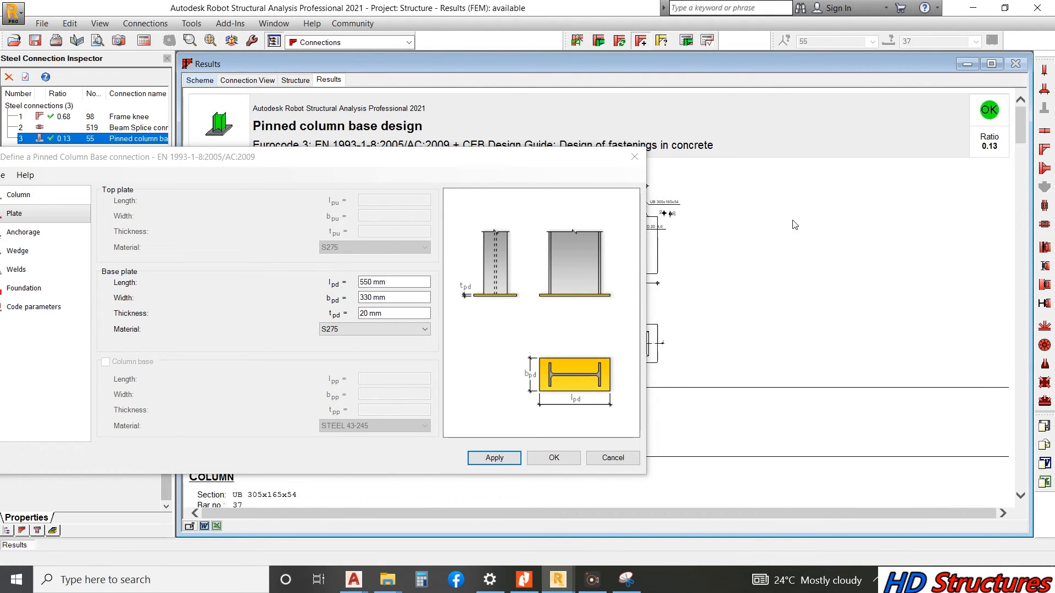
{"action": "scroll", "coordinate": [907, 127], "scroll_direction": "down", "scroll_amount": 4}
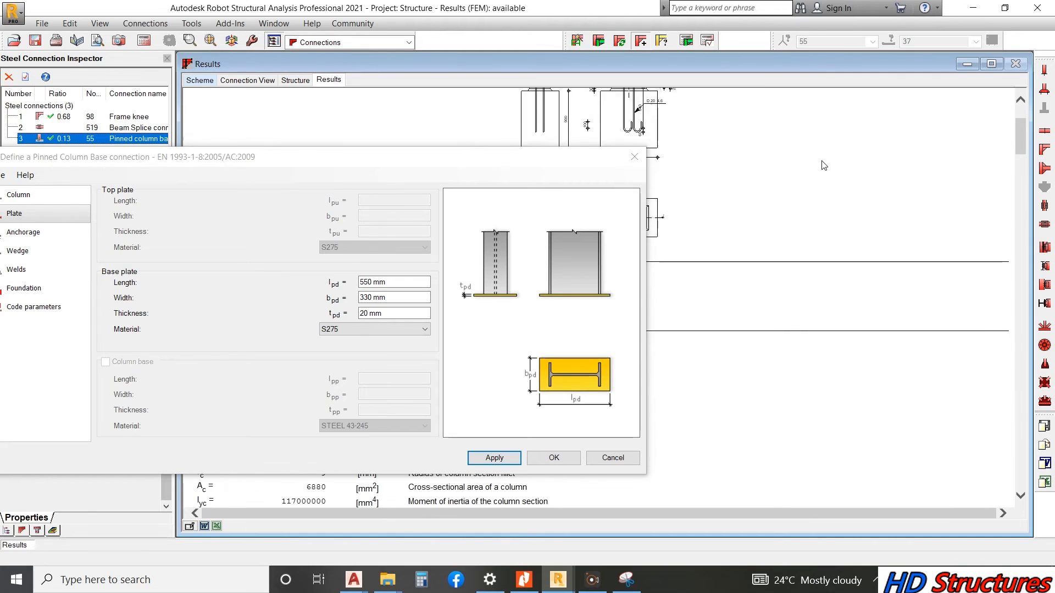
{"action": "left_click_drag", "start_coordinate": [447, 155], "coordinate": [263, 198]}
{"action": "scroll", "coordinate": [660, 190], "scroll_direction": "up", "scroll_amount": 4}
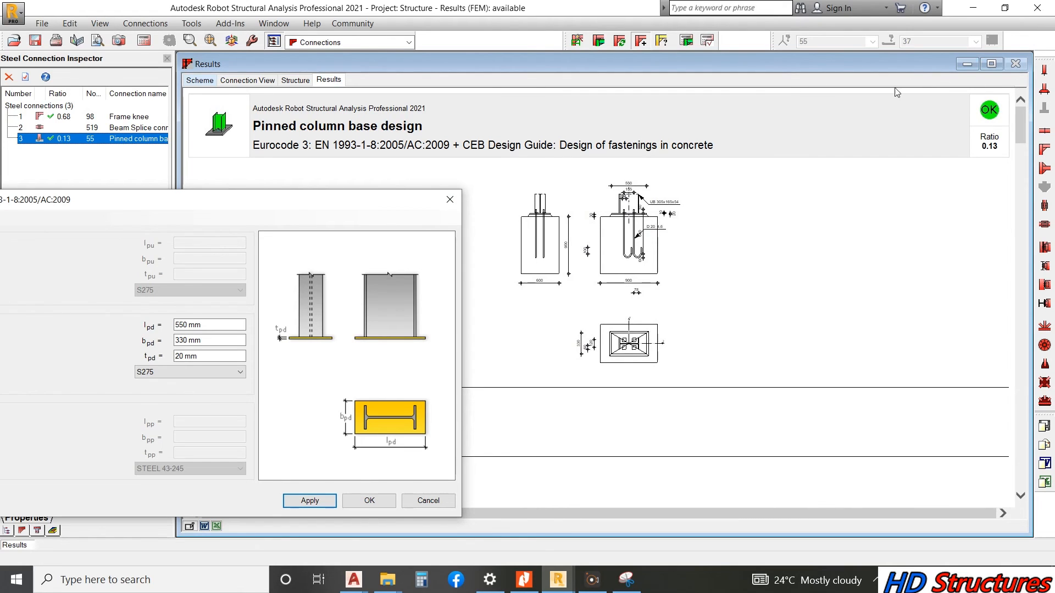
- Set the base plate length to 450 mm and width to 270 mm, and apply both to the connection
{"action": "left_click", "coordinate": [280, 80]}
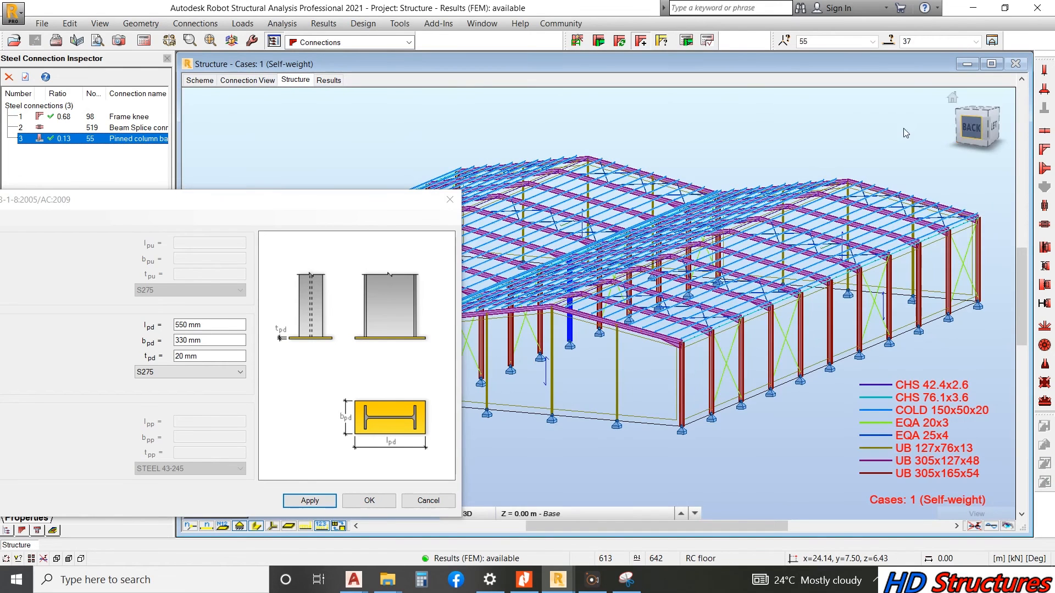
{"action": "left_click", "coordinate": [247, 81]}
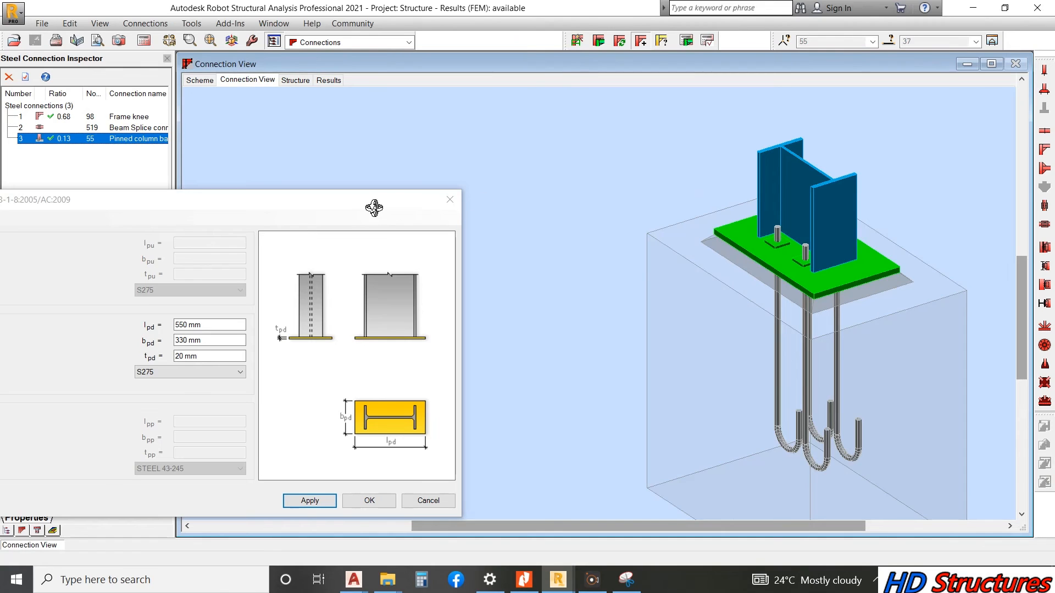
{"action": "left_click_drag", "start_coordinate": [370, 205], "coordinate": [496, 151]}
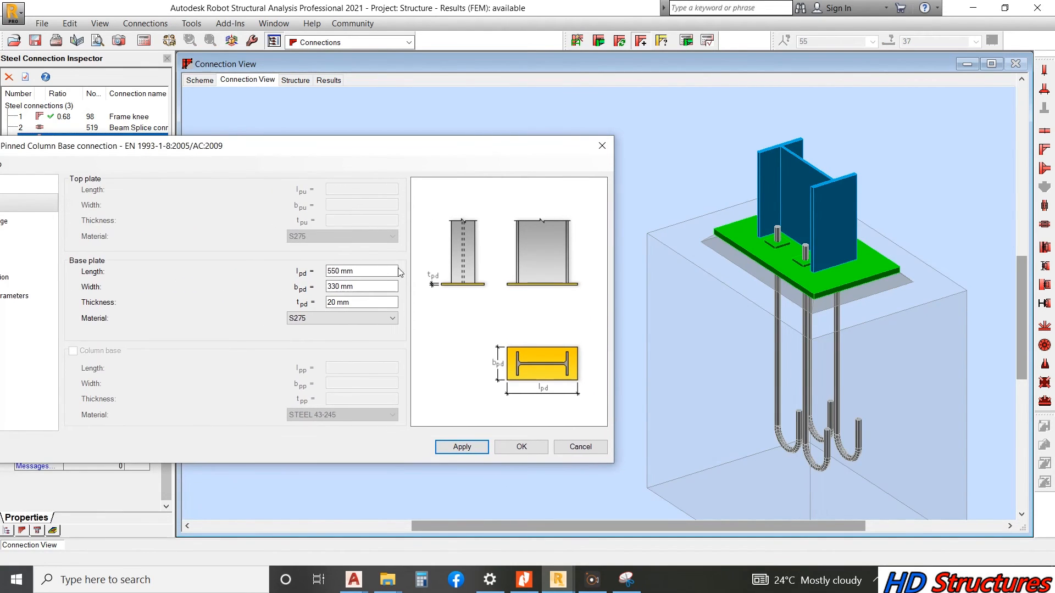
{"action": "left_click", "coordinate": [379, 271]}
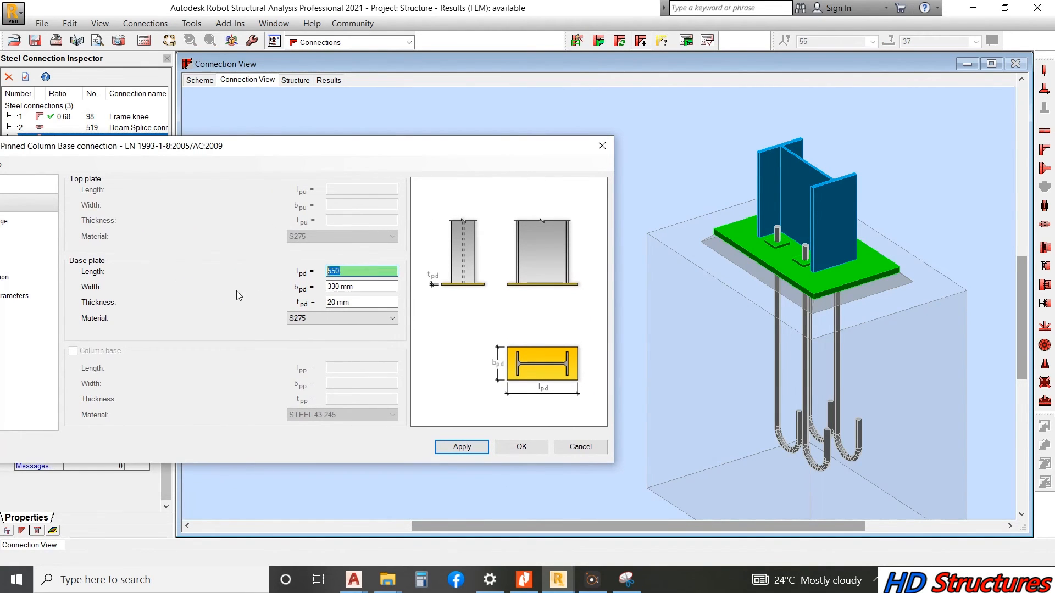
{"action": "type", "text": "45"}
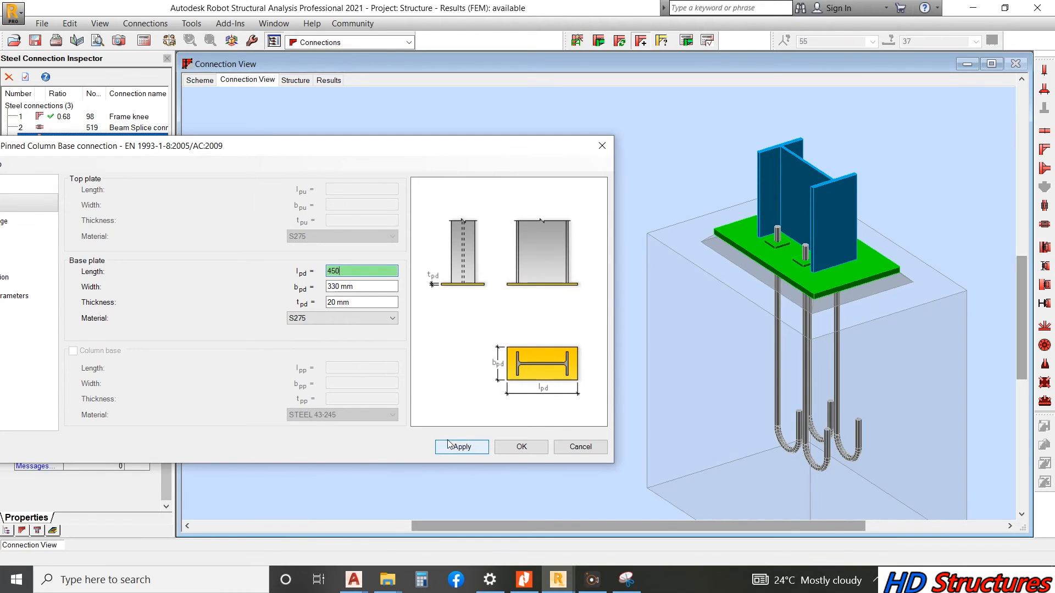
{"action": "key", "text": "Return"}
{"action": "left_click", "coordinate": [360, 271]}
{"action": "left_click", "coordinate": [360, 286]}
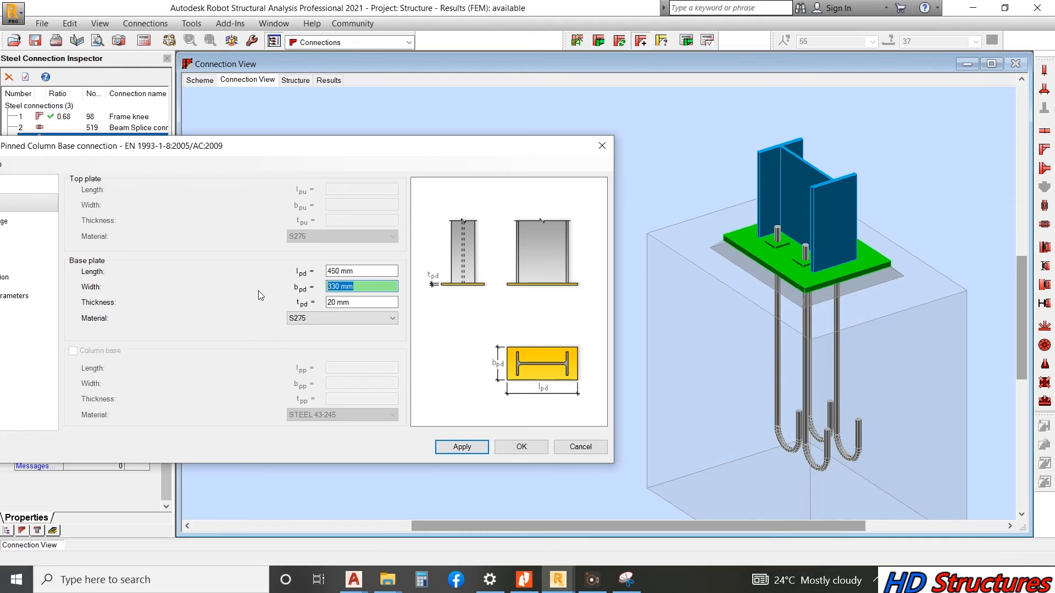
{"action": "type", "text": "27"}
{"action": "left_click", "coordinate": [471, 453]}
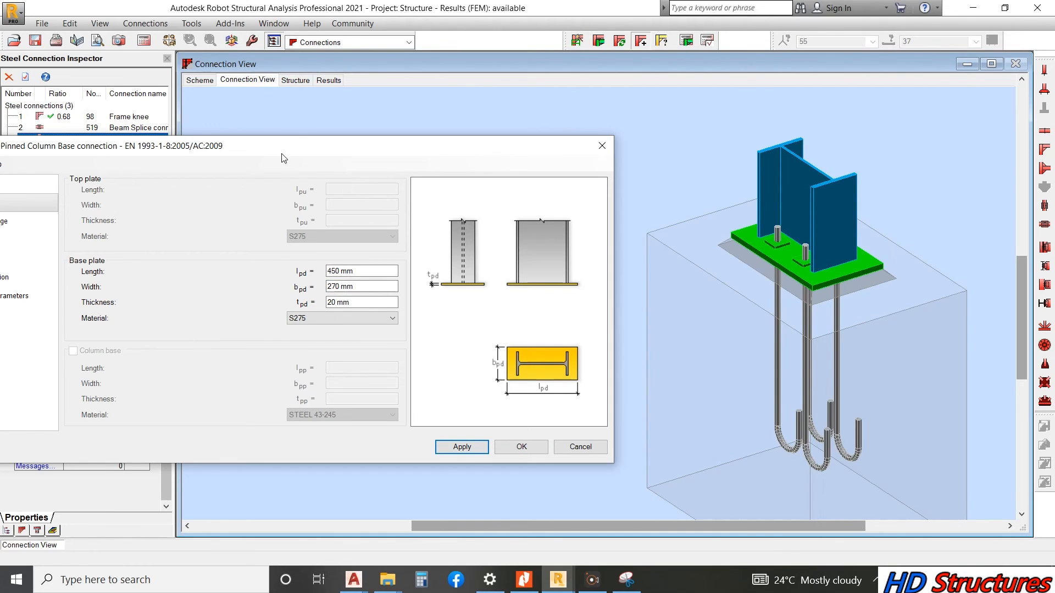
- Set the foundation length to 750 mm and apply it to the connection
{"action": "left_click_drag", "start_coordinate": [282, 155], "coordinate": [526, 123]}
{"action": "left_click", "coordinate": [297, 243]}
{"action": "left_click_drag", "start_coordinate": [438, 107], "coordinate": [285, 109]}
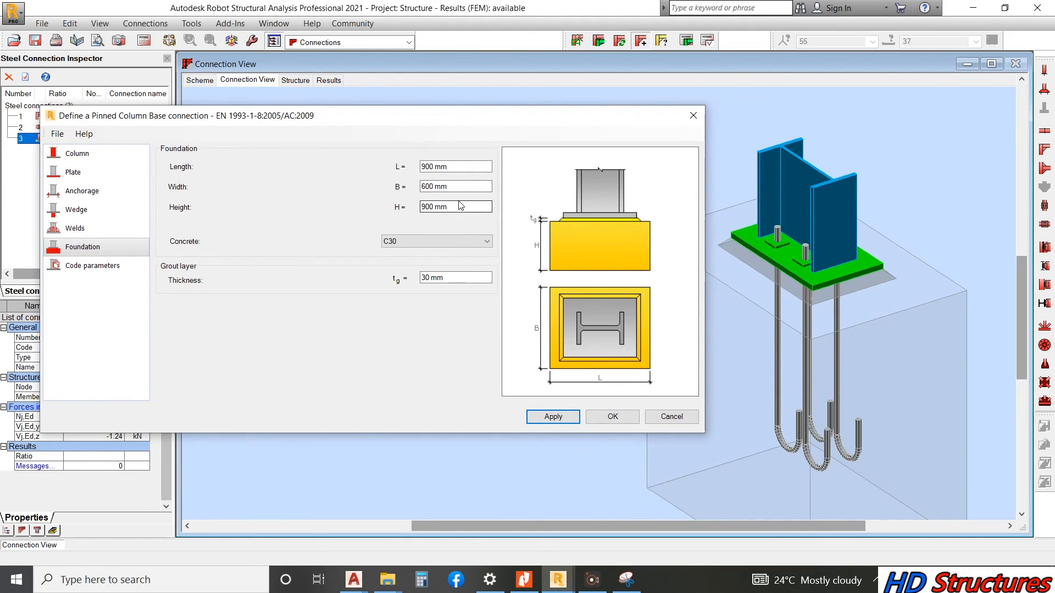
{"action": "left_click", "coordinate": [454, 166]}
{"action": "type", "text": "750"}
{"action": "left_click", "coordinate": [553, 417]}
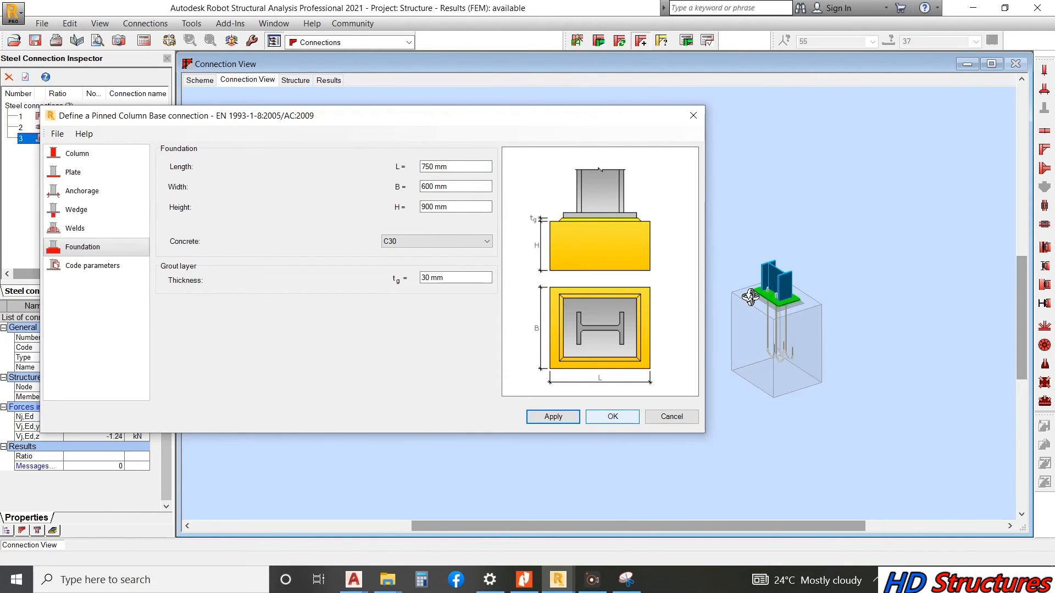
- Set the foundation length to 600 mm, apply it and inspect the footing in 3D
{"action": "left_click", "coordinate": [461, 166]}
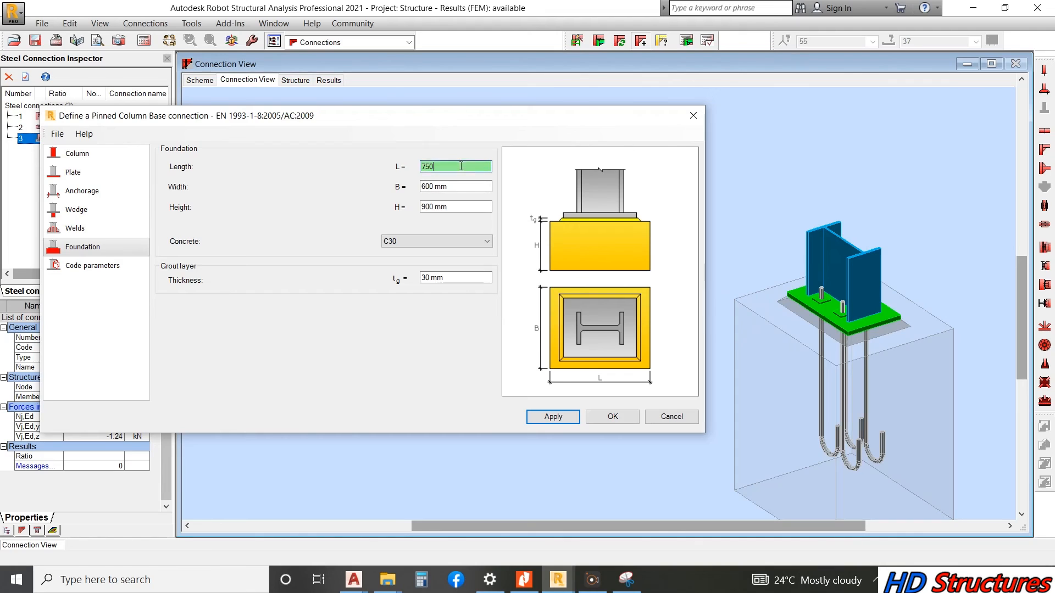
{"action": "type", "text": "600"}
{"action": "left_click", "coordinate": [553, 416]}
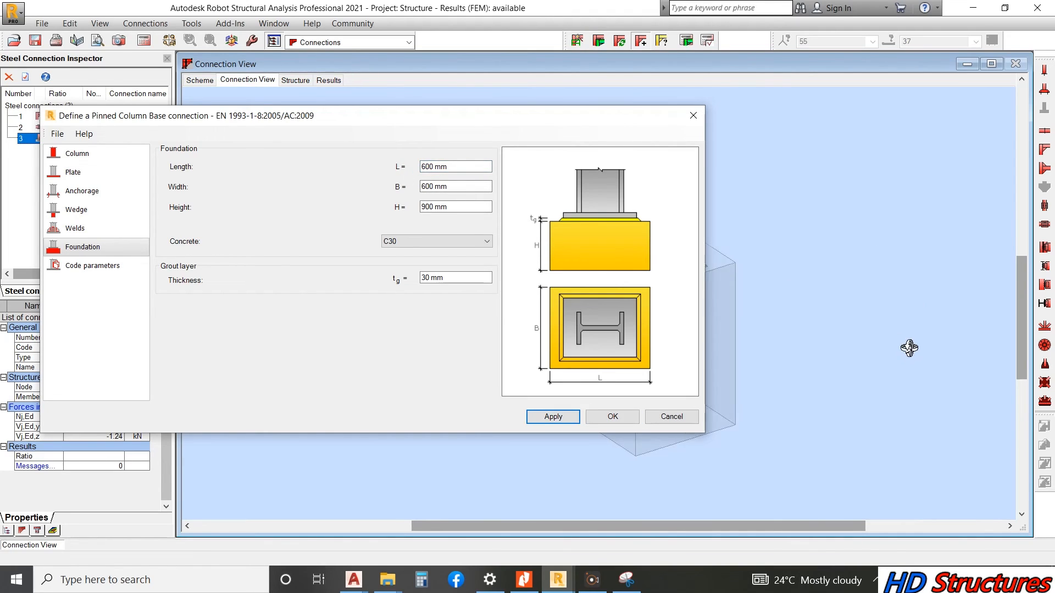
{"action": "scroll", "coordinate": [703, 293], "scroll_direction": "up", "scroll_amount": 5}
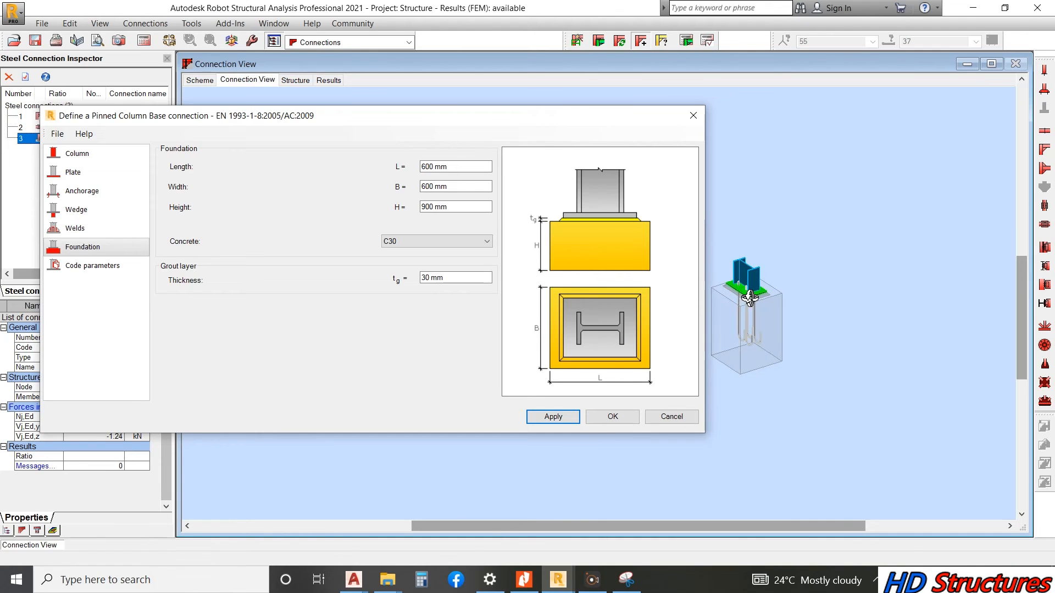
{"action": "scroll", "coordinate": [839, 323], "scroll_direction": "down", "scroll_amount": 2}
{"action": "scroll", "coordinate": [761, 295], "scroll_direction": "up", "scroll_amount": 2}
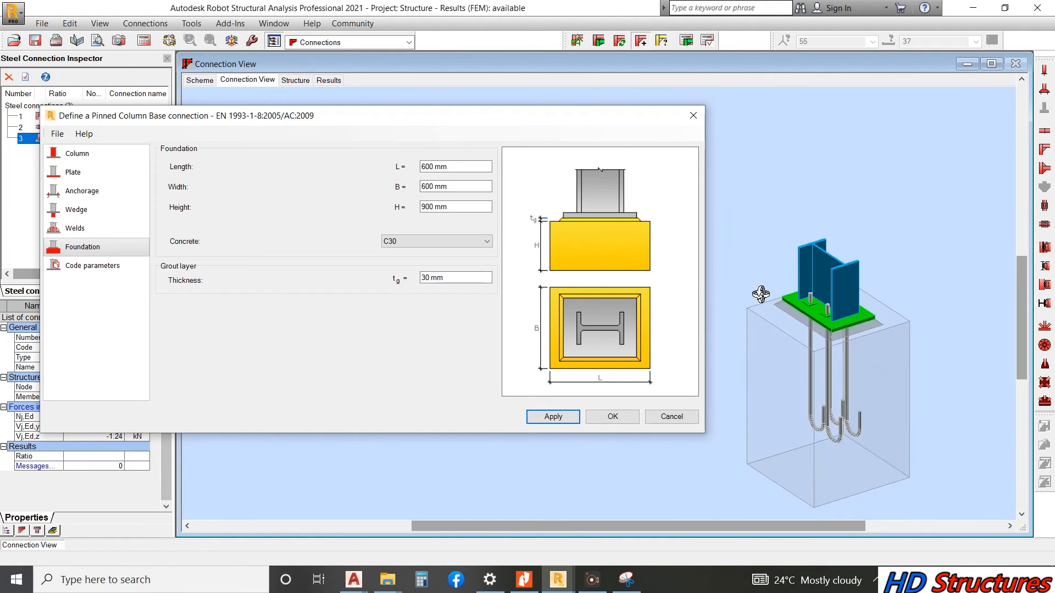
- Set the foundation width to 300 mm, apply it and check the footing against the base plate in 3D
{"action": "left_click", "coordinate": [454, 189]}
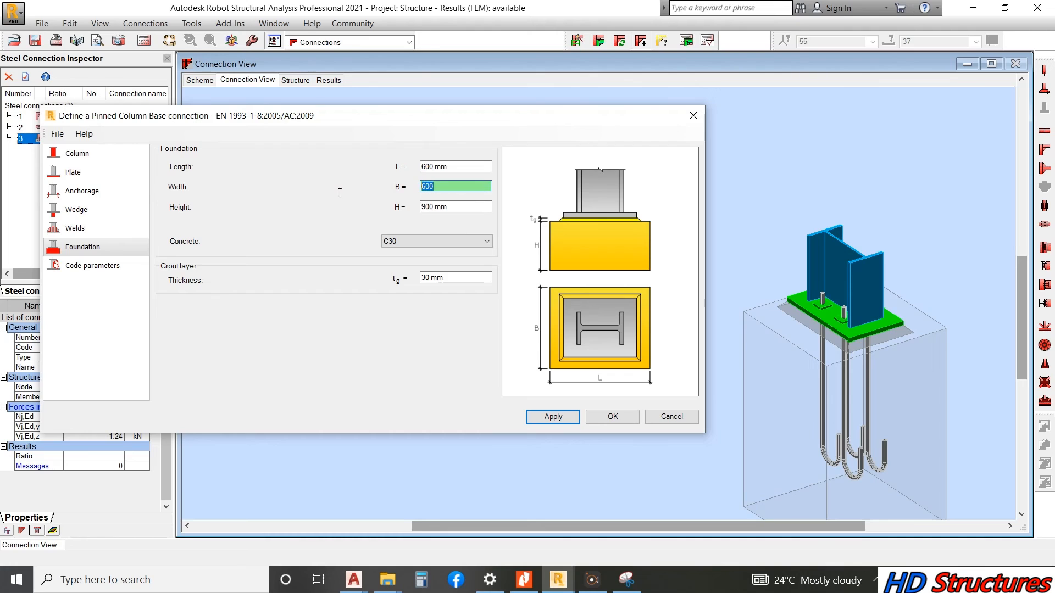
{"action": "type", "text": "300"}
{"action": "left_click", "coordinate": [567, 420]}
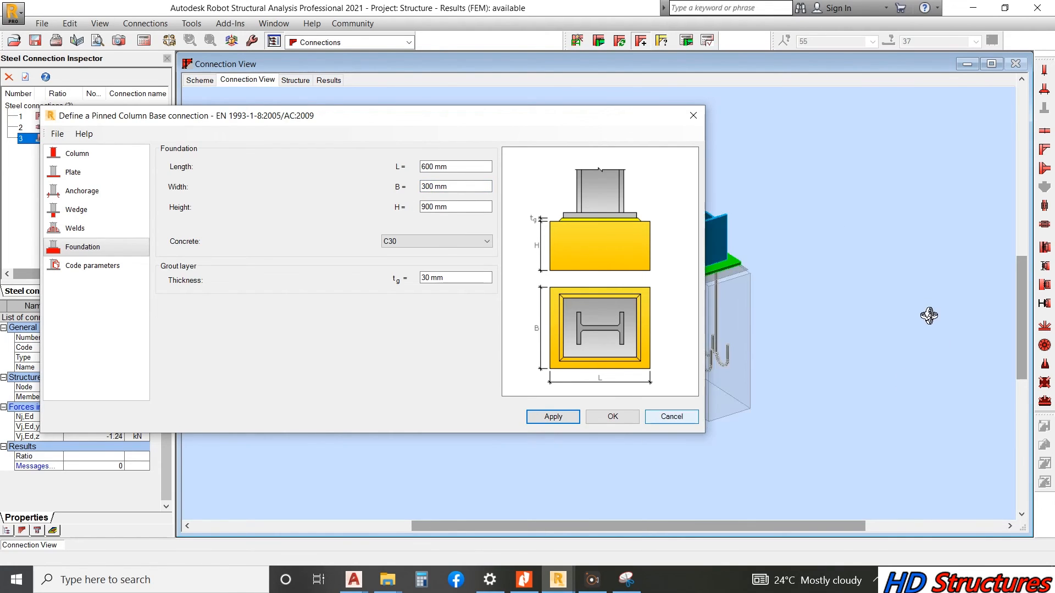
{"action": "scroll", "coordinate": [716, 267], "scroll_direction": "up", "scroll_amount": 5}
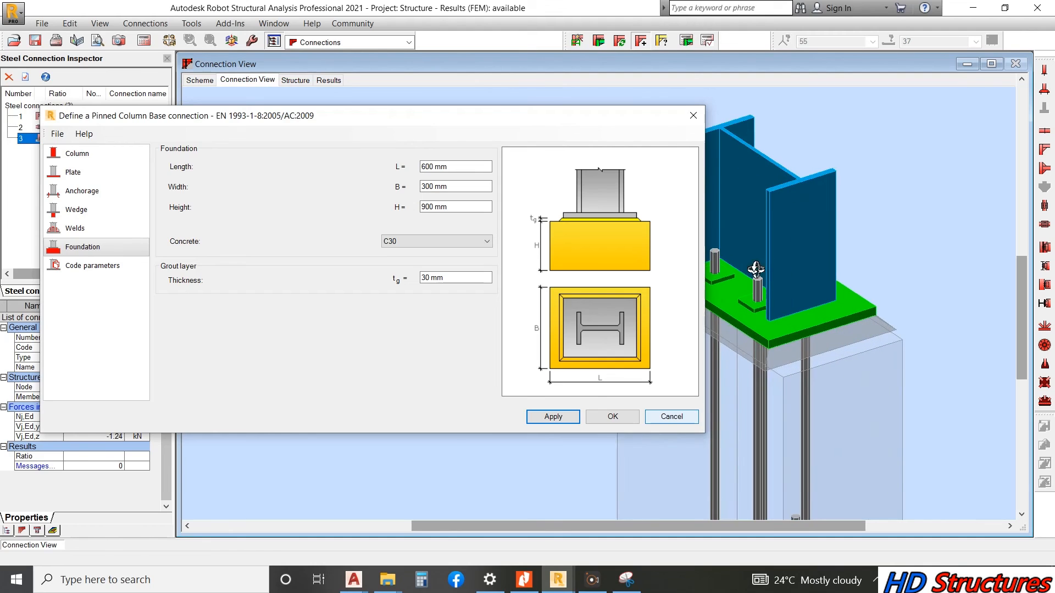
{"action": "scroll", "coordinate": [770, 287], "scroll_direction": "down", "scroll_amount": 2}
- Set the foundation width to 350 mm and apply it to the pinned column base
{"action": "left_click_drag", "start_coordinate": [461, 188], "coordinate": [294, 194]}
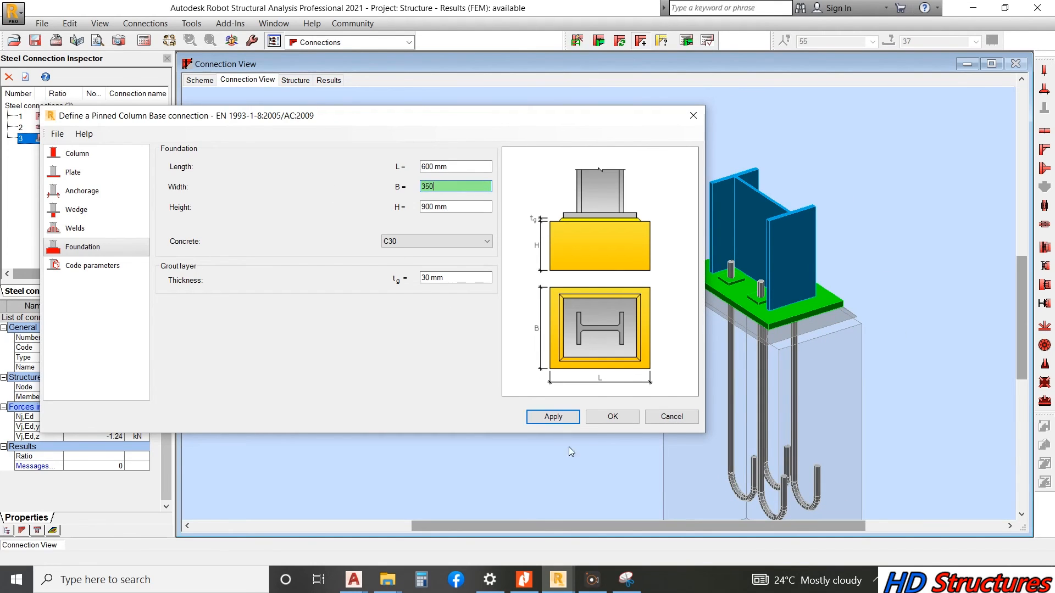
{"action": "type", "text": "350"}
{"action": "left_click", "coordinate": [564, 419]}
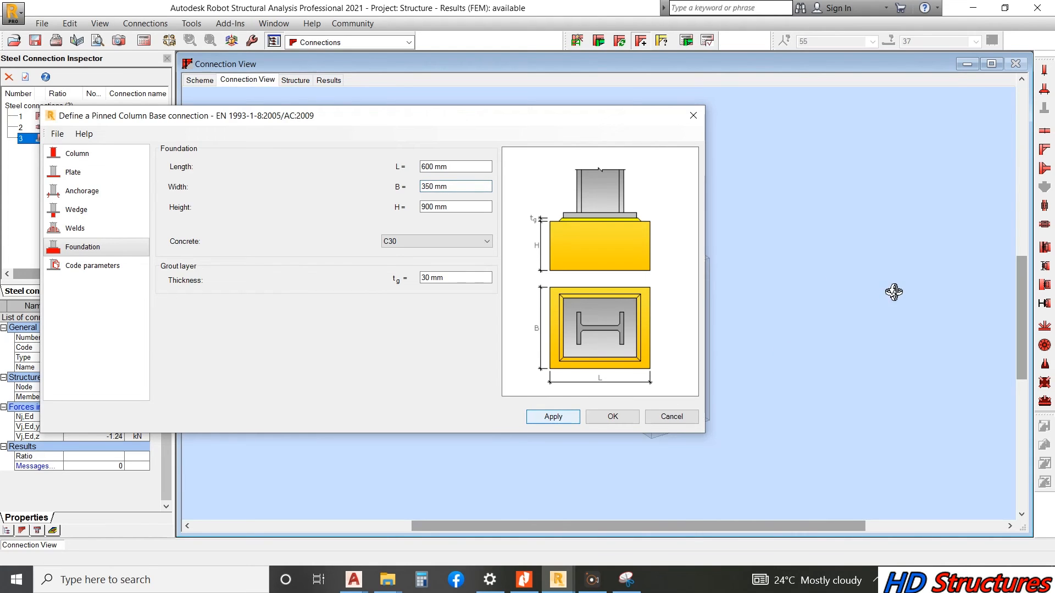
- Apply the foundation dimensions, run the connection verification for the pinned column base and maximize the connection results window
{"action": "scroll", "coordinate": [742, 290], "scroll_direction": "up", "scroll_amount": 5}
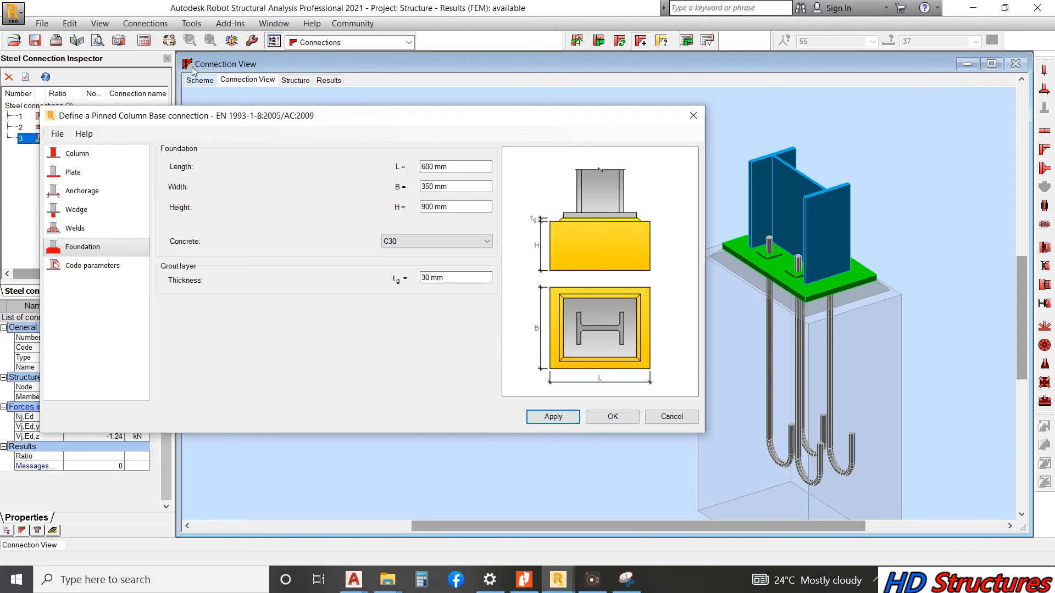
{"action": "left_click", "coordinate": [543, 416]}
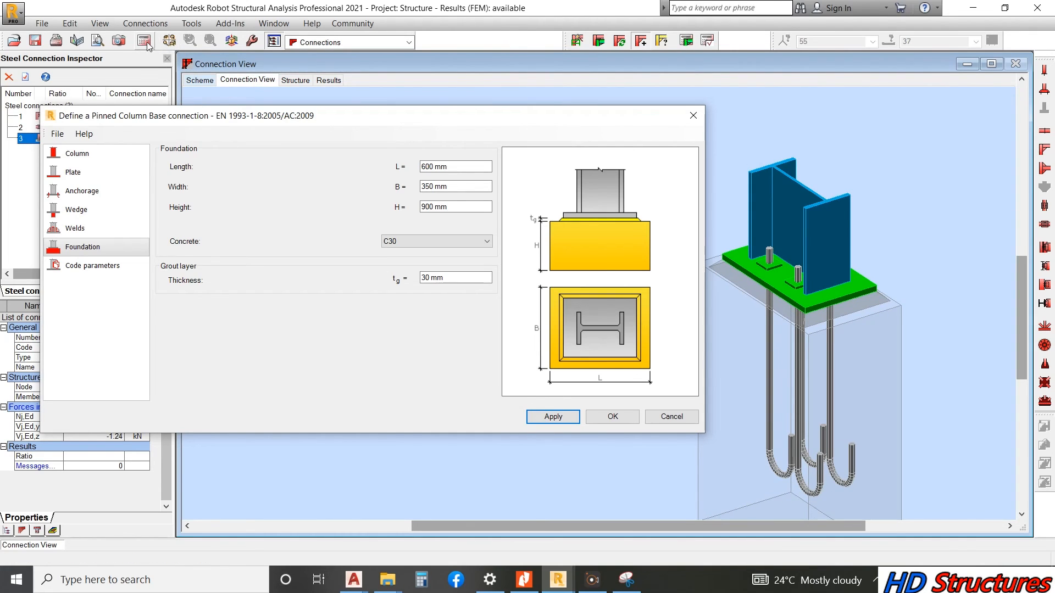
{"action": "left_click", "coordinate": [684, 43]}
{"action": "left_click", "coordinate": [603, 393]}
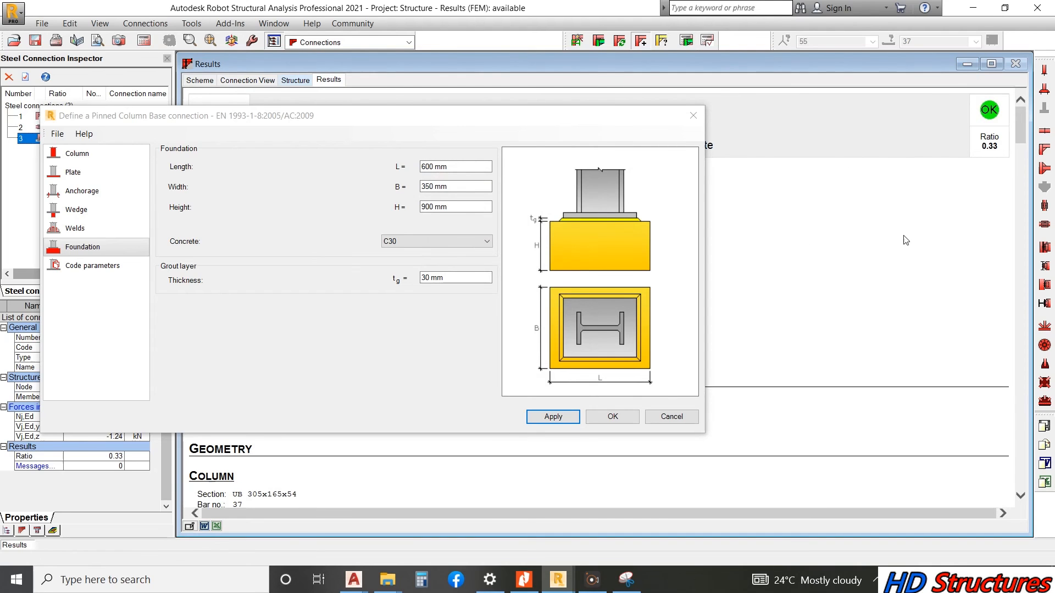
{"action": "left_click", "coordinate": [966, 65]}
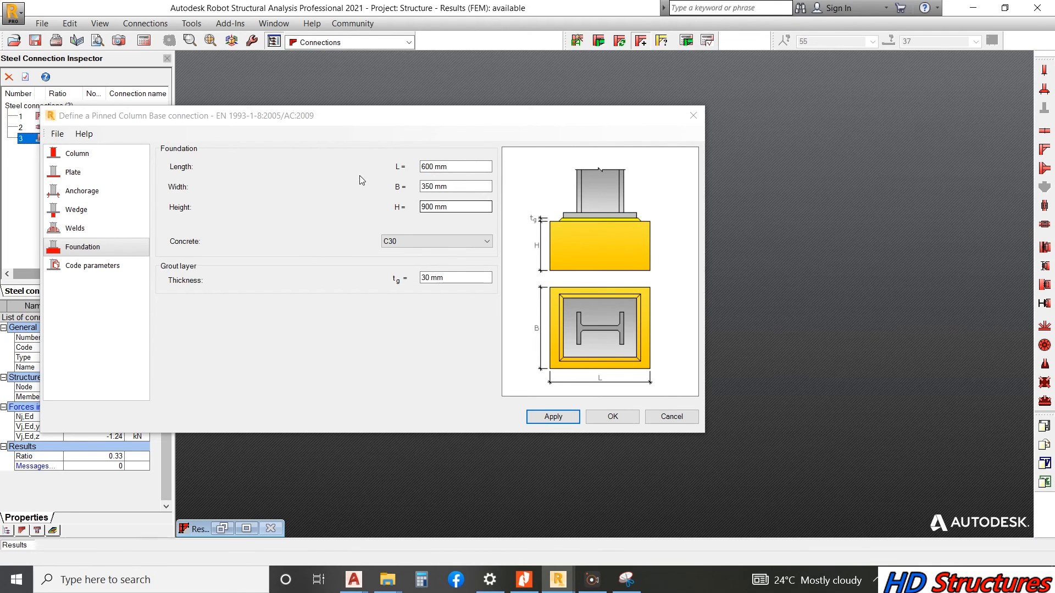
{"action": "left_click", "coordinate": [247, 528]}
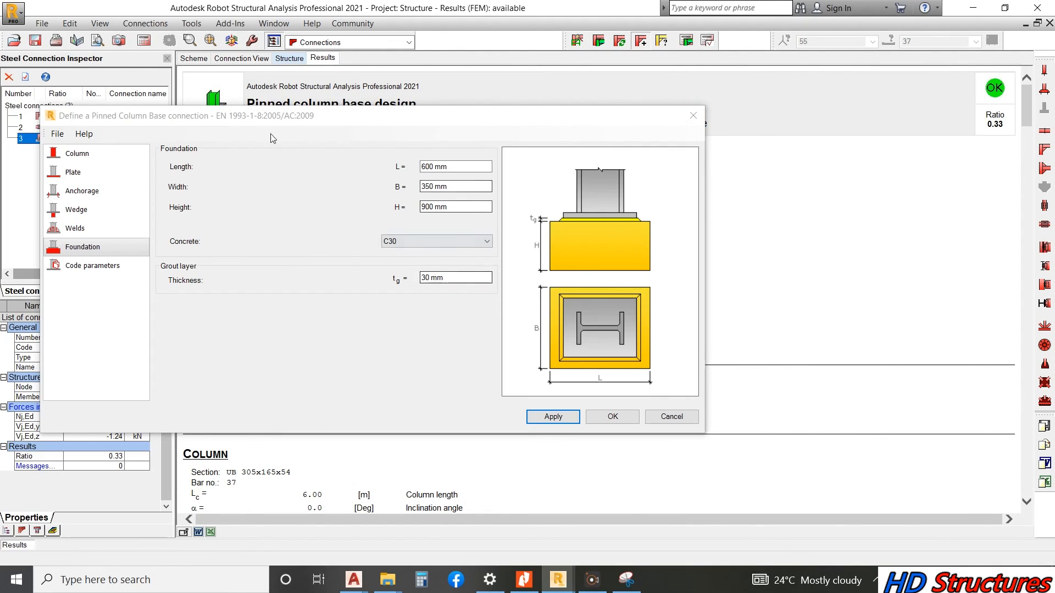
- Show the column base in the 3D connection view and rotate it freely to inspect the plate, anchors and footing
{"action": "left_click", "coordinate": [242, 58]}
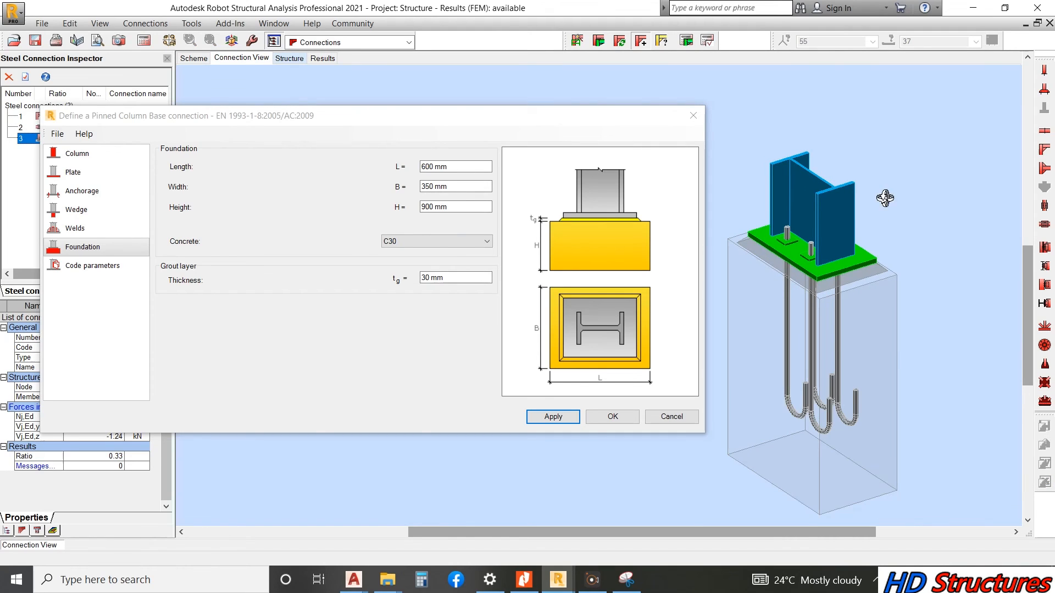
{"action": "right_click", "coordinate": [888, 179]}
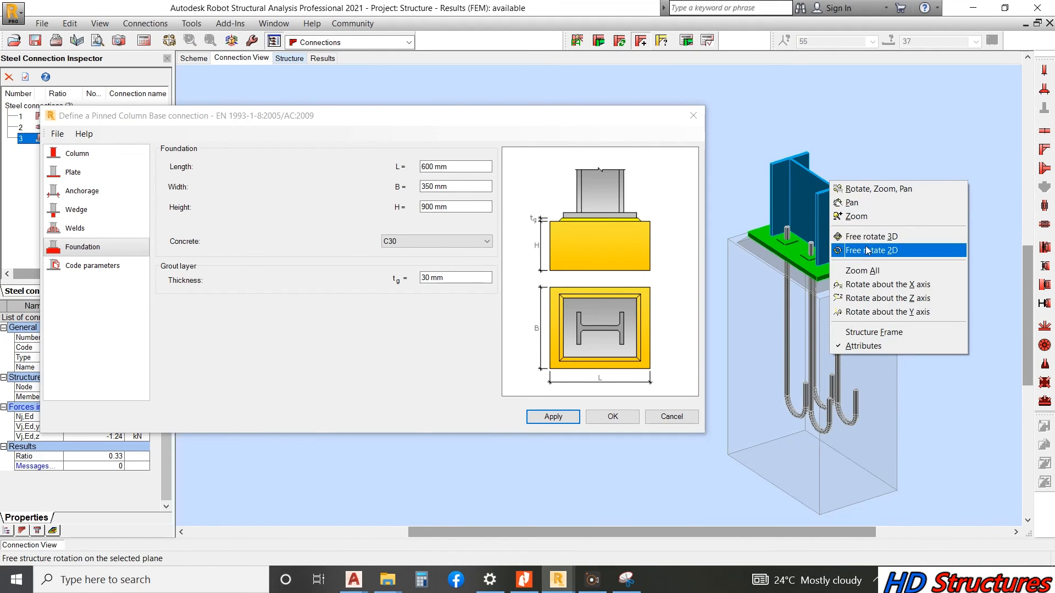
{"action": "left_click", "coordinate": [866, 250]}
{"action": "right_click", "coordinate": [907, 216]}
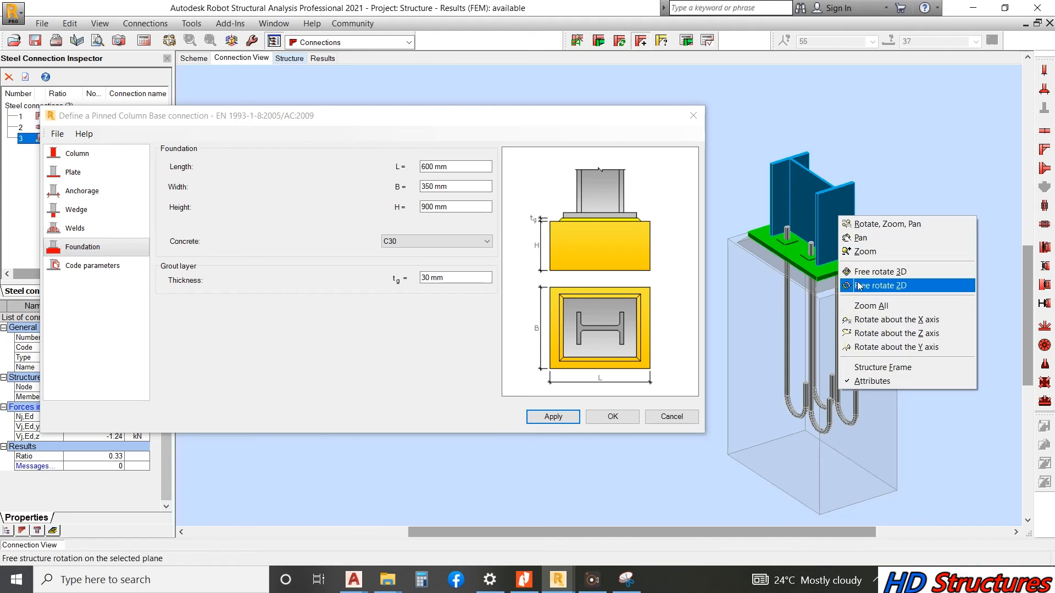
{"action": "left_click", "coordinate": [880, 271]}
{"action": "left_click_drag", "start_coordinate": [858, 273], "coordinate": [804, 276]}
- Set the anchor diameter of the pinned column base to M16 and apply it to the connection
{"action": "left_click", "coordinate": [88, 172]}
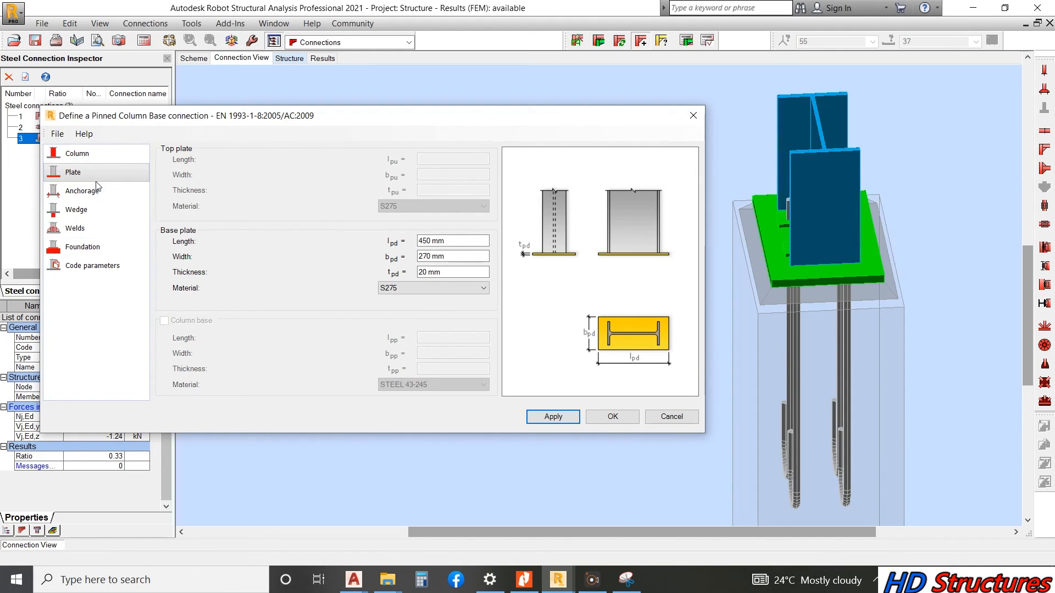
{"action": "left_click", "coordinate": [91, 190]}
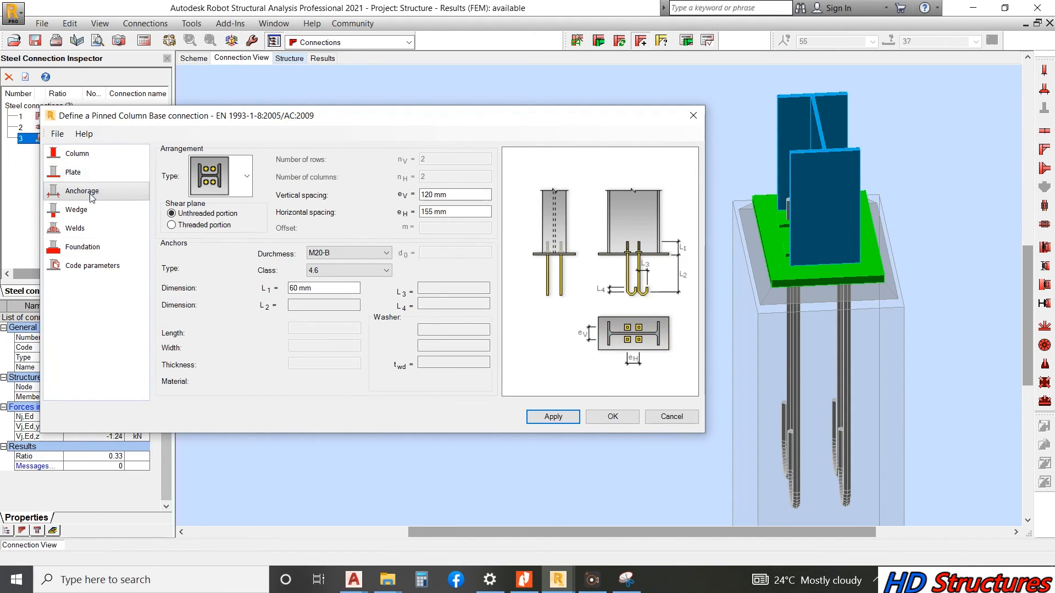
{"action": "left_click", "coordinate": [354, 254]}
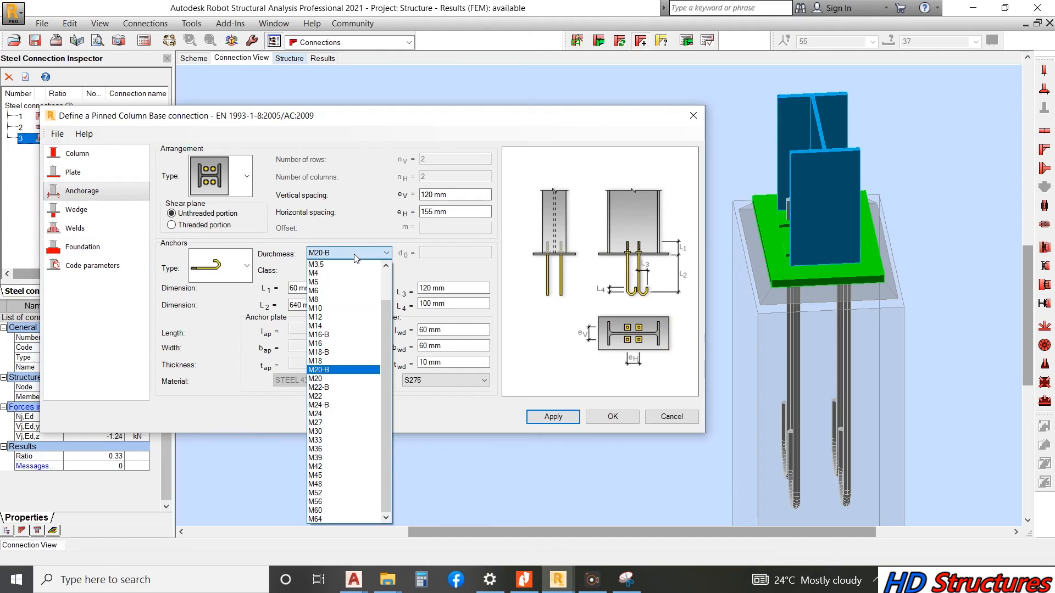
{"action": "left_click", "coordinate": [331, 344]}
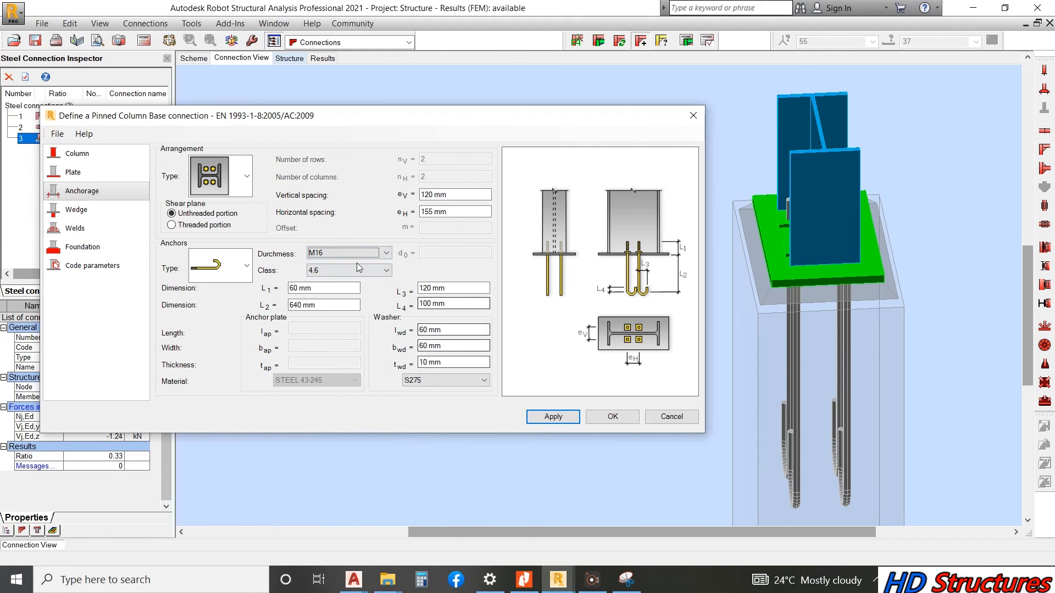
{"action": "left_click", "coordinate": [552, 418]}
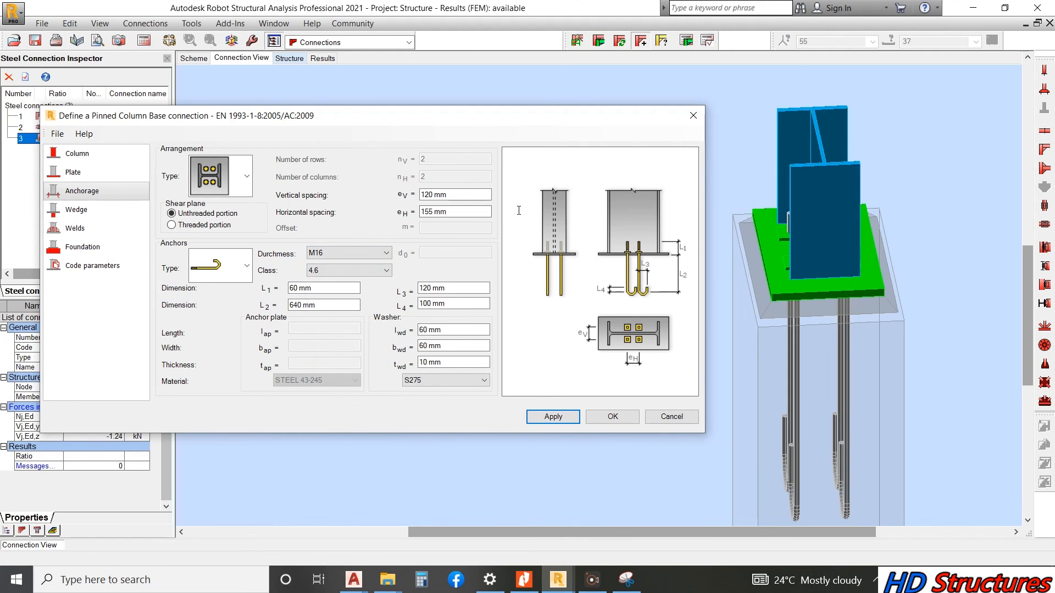
- Rerun the connection verification with the M16 anchors and return to the 3D view of the column base
{"action": "left_click", "coordinate": [685, 42]}
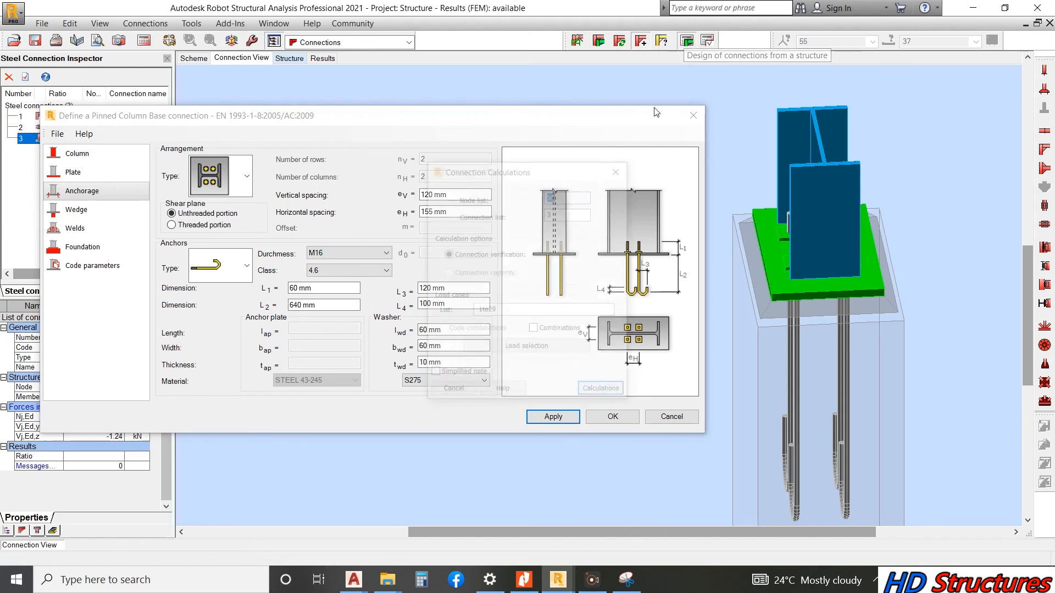
{"action": "left_click", "coordinate": [602, 392]}
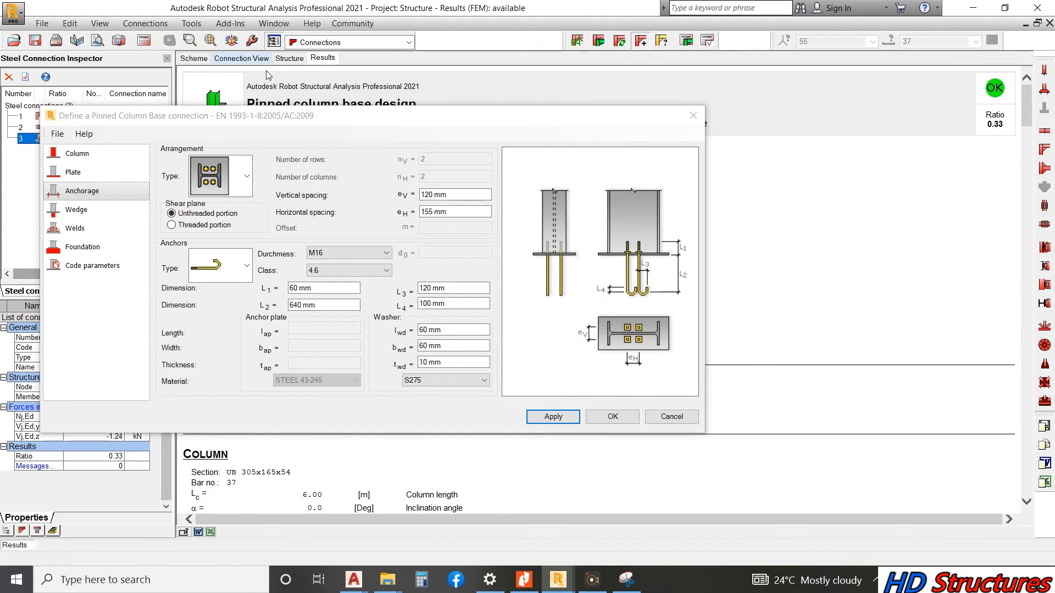
{"action": "left_click", "coordinate": [242, 59]}
{"action": "left_click", "coordinate": [291, 59]}
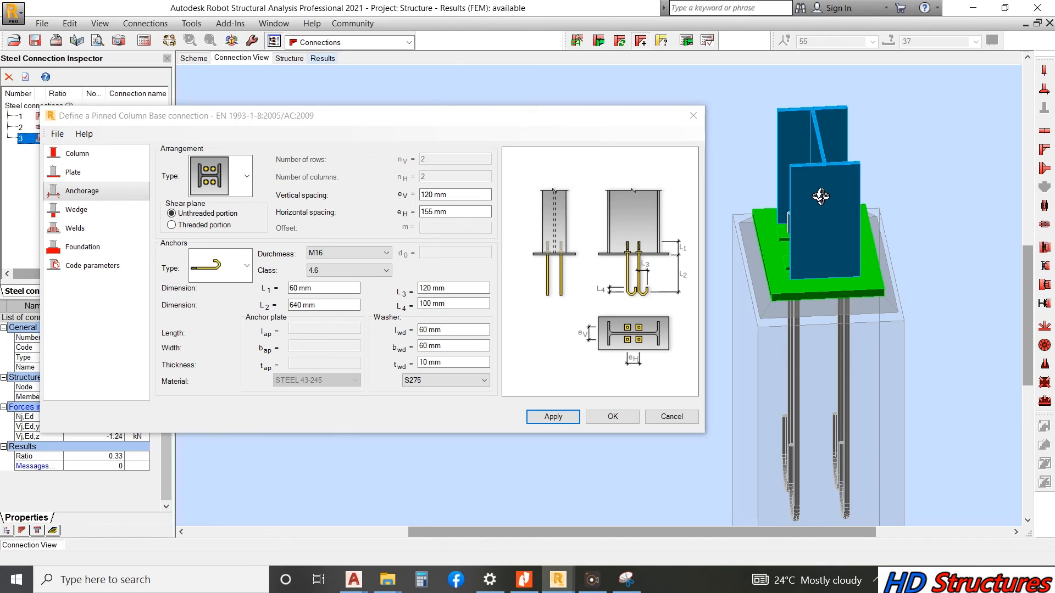
{"action": "left_click_drag", "start_coordinate": [770, 222], "coordinate": [726, 182]}
- Examine the dimensioned scheme of the pinned column base, including the side elevations, hooked anchors and base plate plan
{"action": "left_click", "coordinate": [188, 57]}
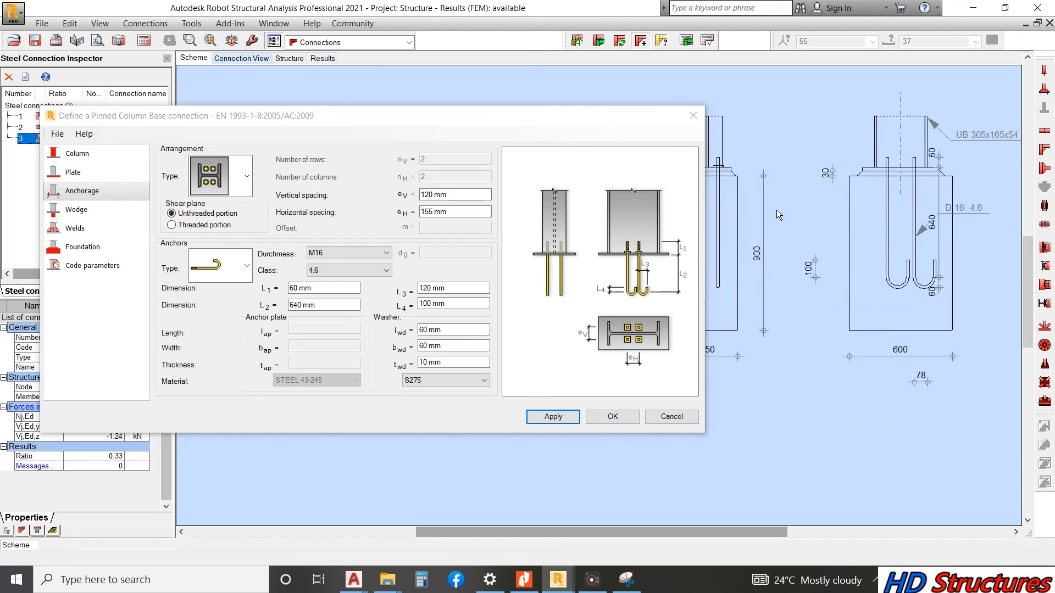
{"action": "scroll", "coordinate": [905, 382], "scroll_direction": "up", "scroll_amount": 3}
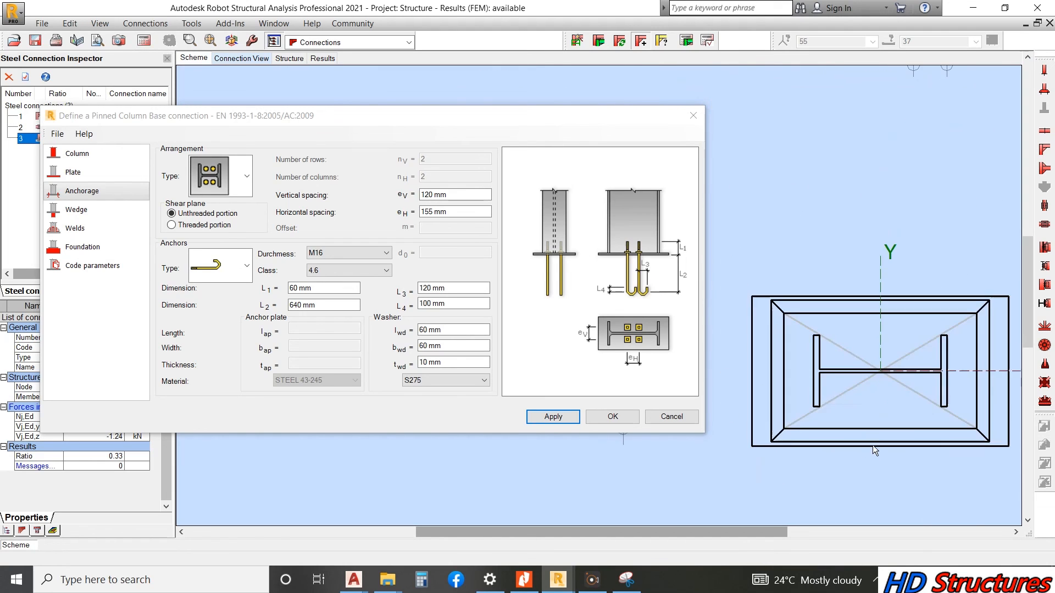
{"action": "scroll", "coordinate": [873, 445], "scroll_direction": "down", "scroll_amount": 1}
{"action": "scroll", "coordinate": [862, 254], "scroll_direction": "down", "scroll_amount": 4}
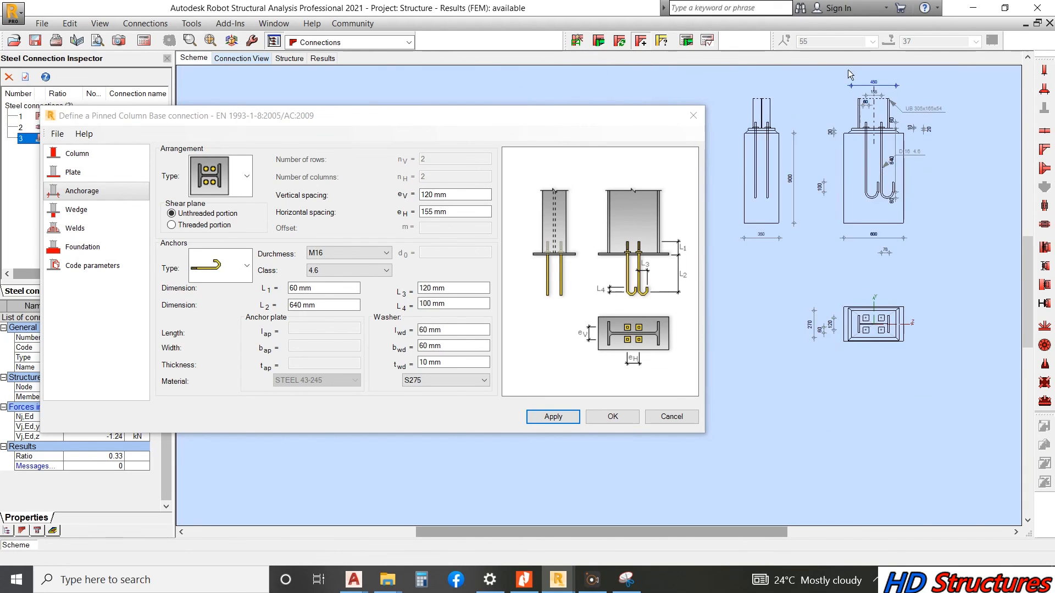
{"action": "scroll", "coordinate": [851, 73], "scroll_direction": "up", "scroll_amount": 3}
{"action": "scroll", "coordinate": [895, 222], "scroll_direction": "down", "scroll_amount": 3}
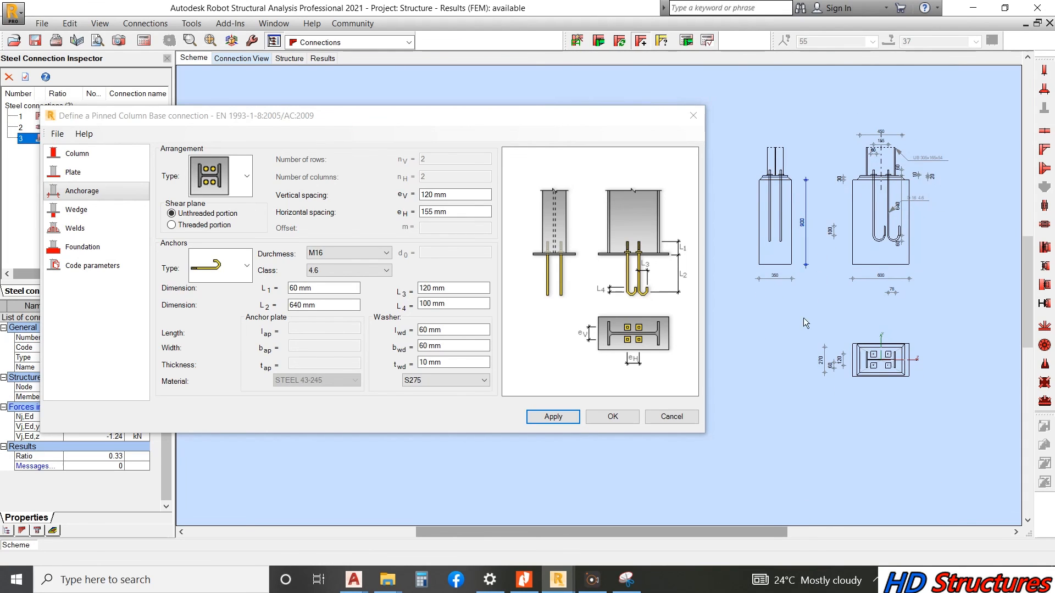
{"action": "scroll", "coordinate": [879, 181], "scroll_direction": "up", "scroll_amount": 2}
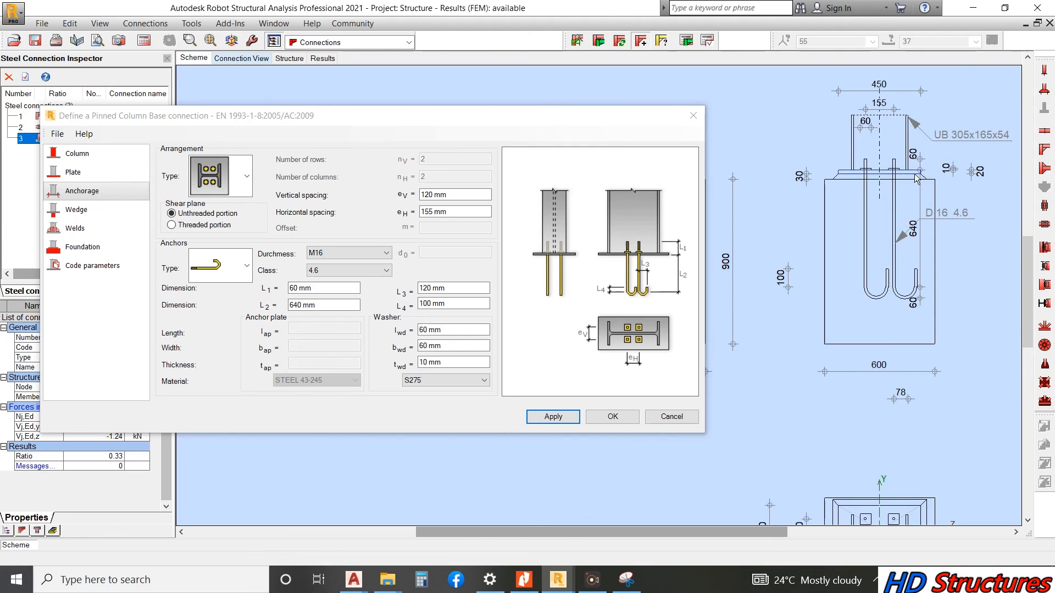
{"action": "scroll", "coordinate": [902, 226], "scroll_direction": "down", "scroll_amount": 2}
{"action": "scroll", "coordinate": [753, 165], "scroll_direction": "up", "scroll_amount": 4}
{"action": "scroll", "coordinate": [751, 187], "scroll_direction": "down", "scroll_amount": 3}
{"action": "scroll", "coordinate": [956, 184], "scroll_direction": "up", "scroll_amount": 2}
{"action": "scroll", "coordinate": [934, 171], "scroll_direction": "down", "scroll_amount": 2}
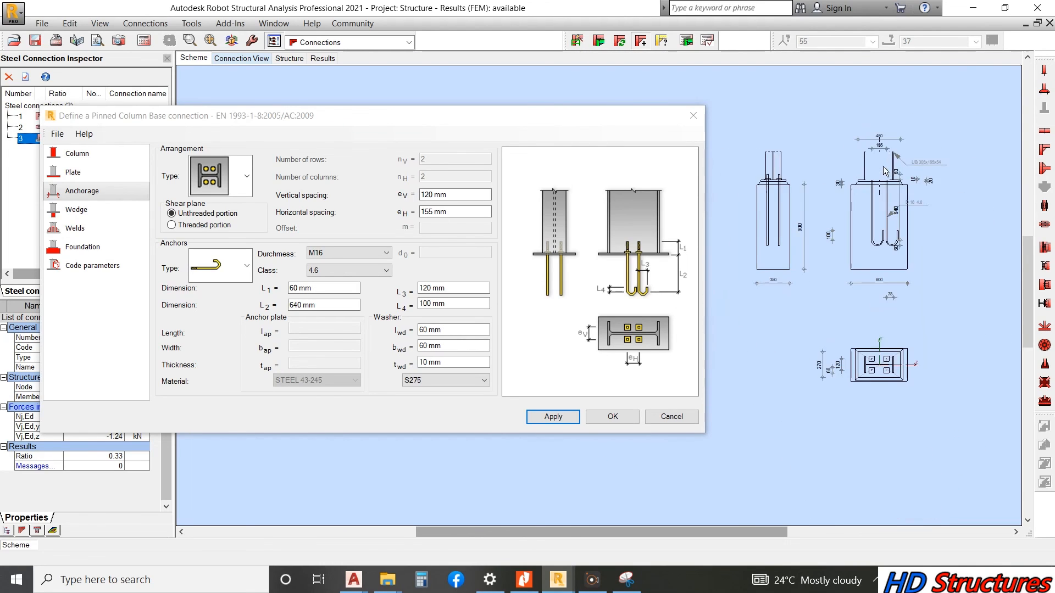
{"action": "scroll", "coordinate": [886, 154], "scroll_direction": "up", "scroll_amount": 2}
{"action": "scroll", "coordinate": [831, 147], "scroll_direction": "down", "scroll_amount": 3}
{"action": "scroll", "coordinate": [878, 326], "scroll_direction": "up", "scroll_amount": 2}
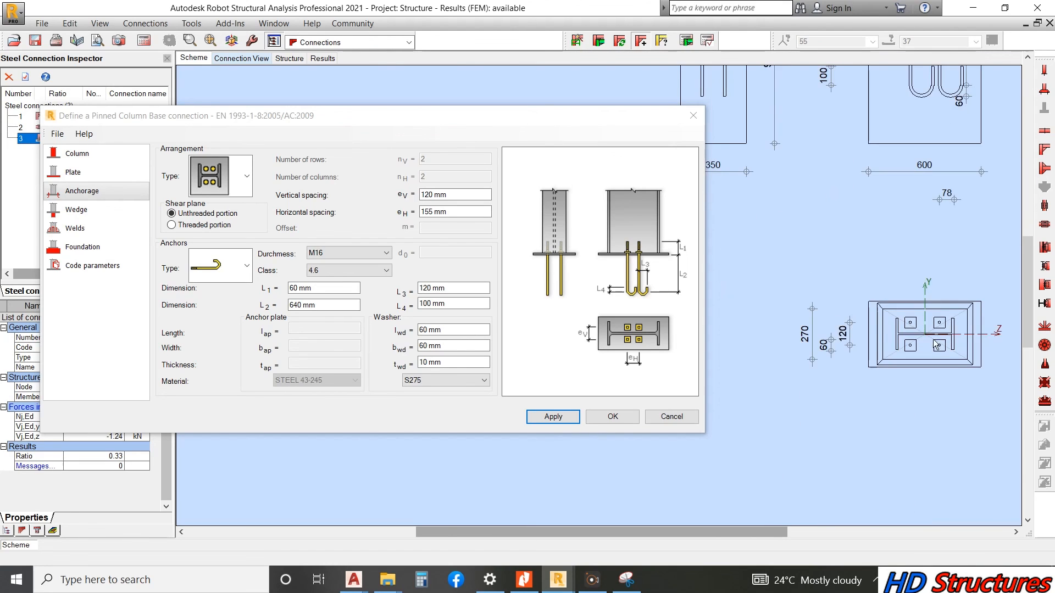
{"action": "scroll", "coordinate": [878, 327], "scroll_direction": "down", "scroll_amount": 2}
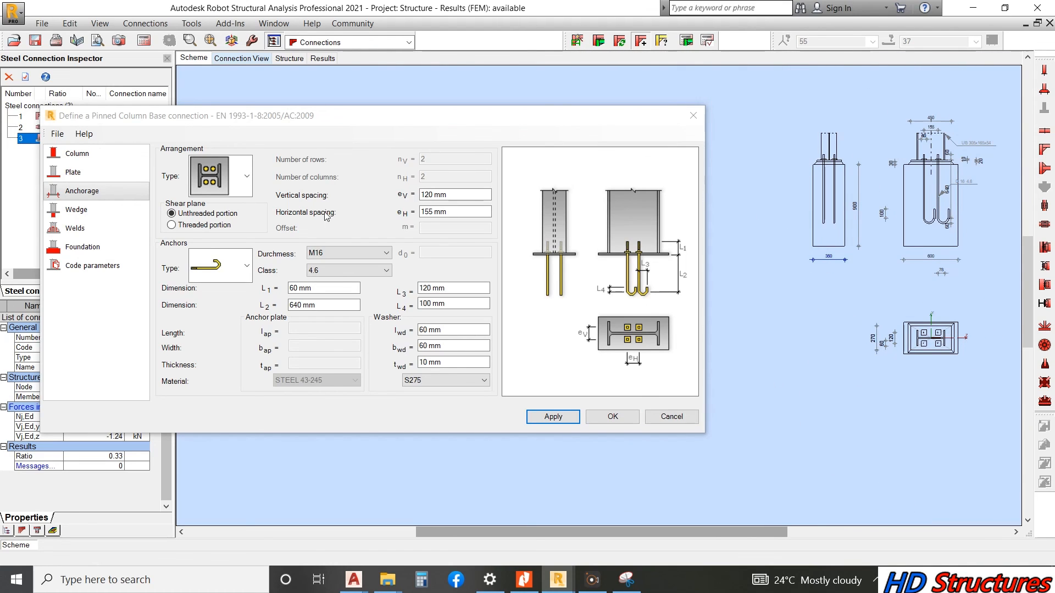